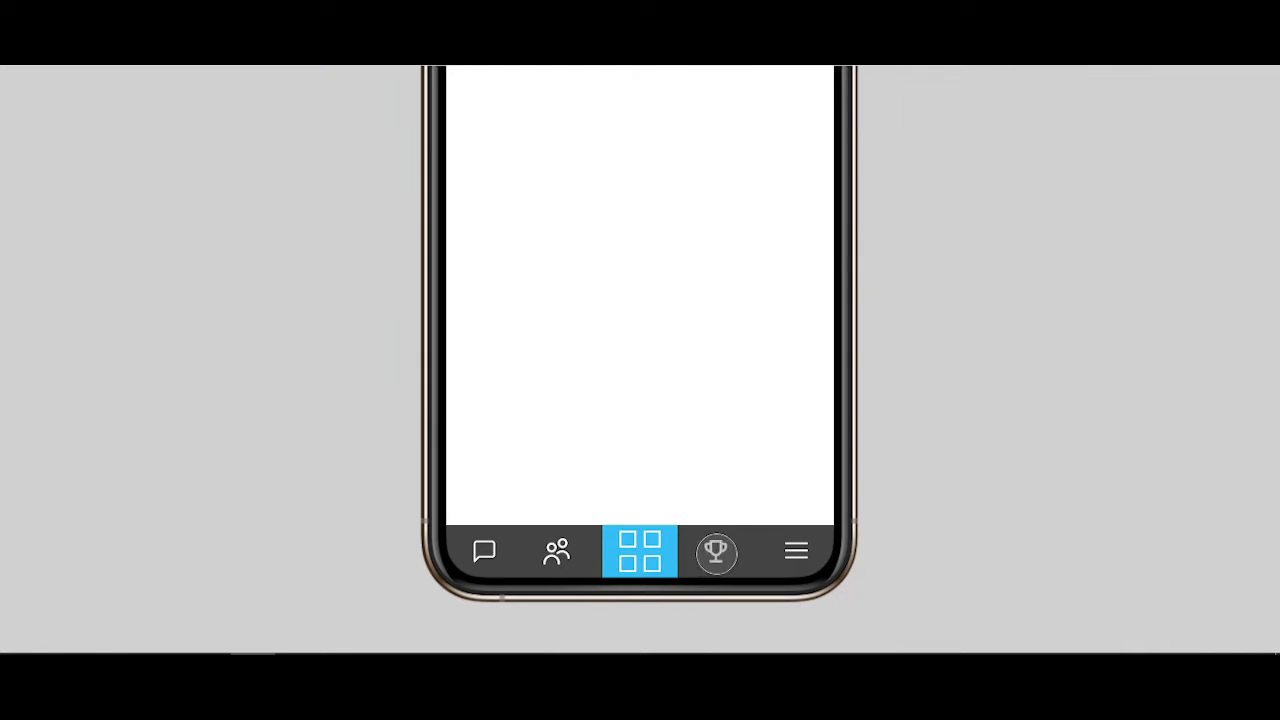
# - Preview the animated bottom menu by activating its trophy, menu, message and people icons in turn
pyautogui.click(712, 551)
pyautogui.click(794, 550)
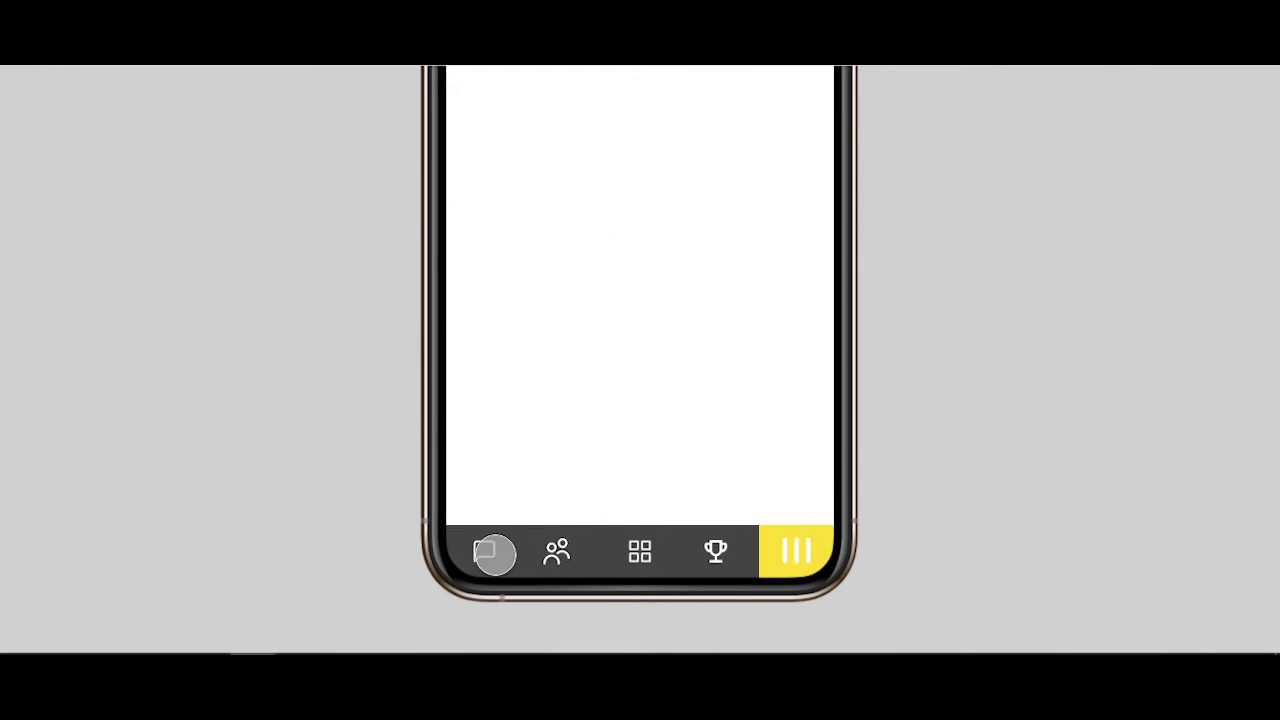
pyautogui.click(489, 551)
pyautogui.click(557, 551)
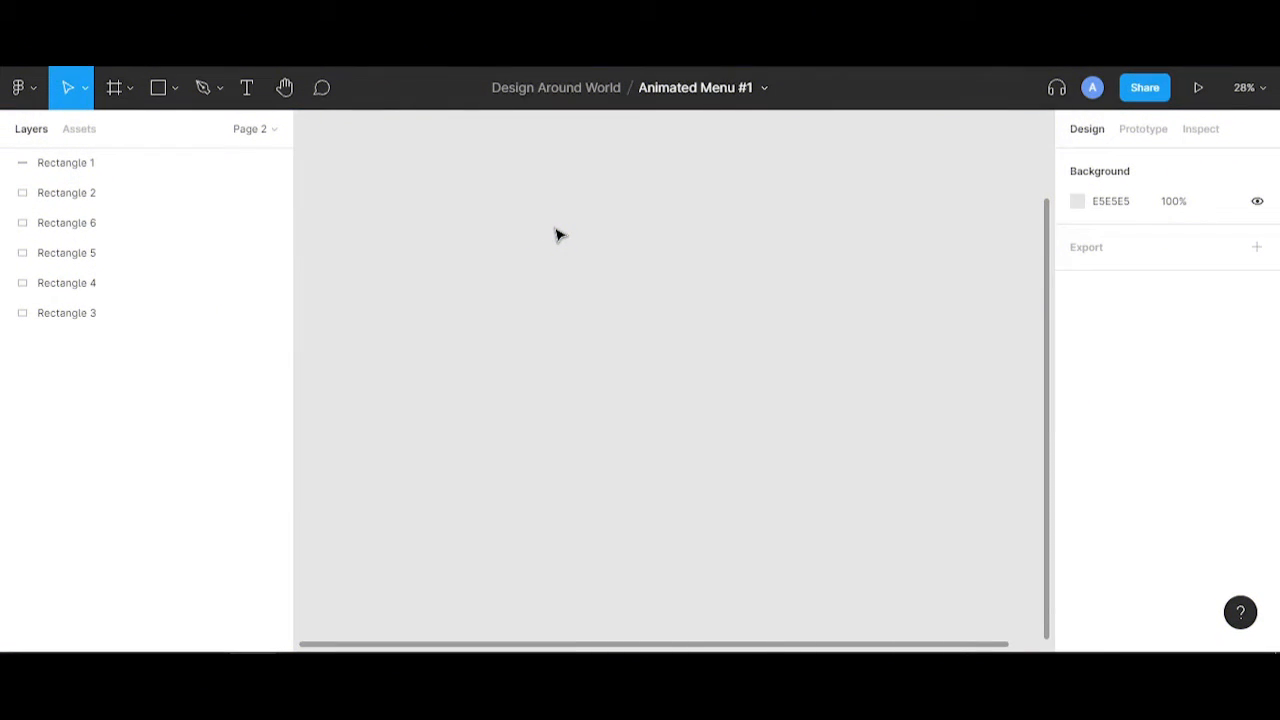
# - Add an iPhone 13 Pro Max frame (428 × 926) to the canvas
pyautogui.click(130, 94)
pyautogui.click(163, 135)
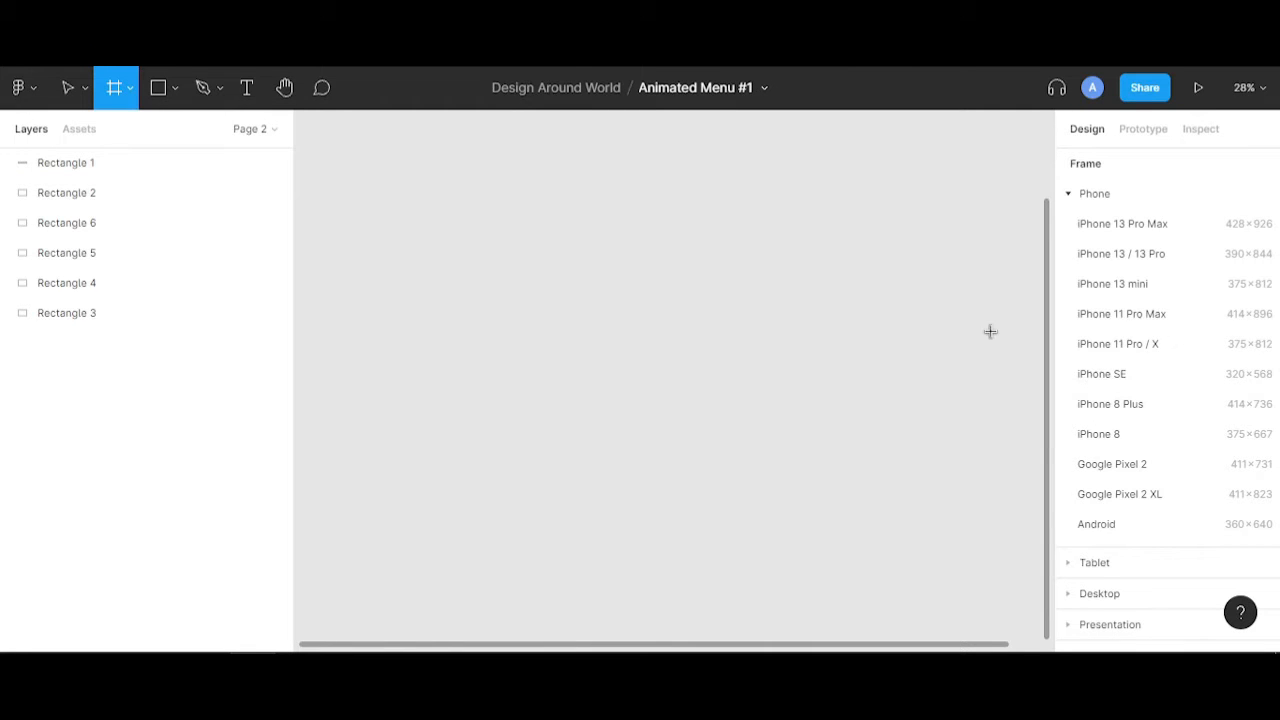
pyautogui.click(1182, 235)
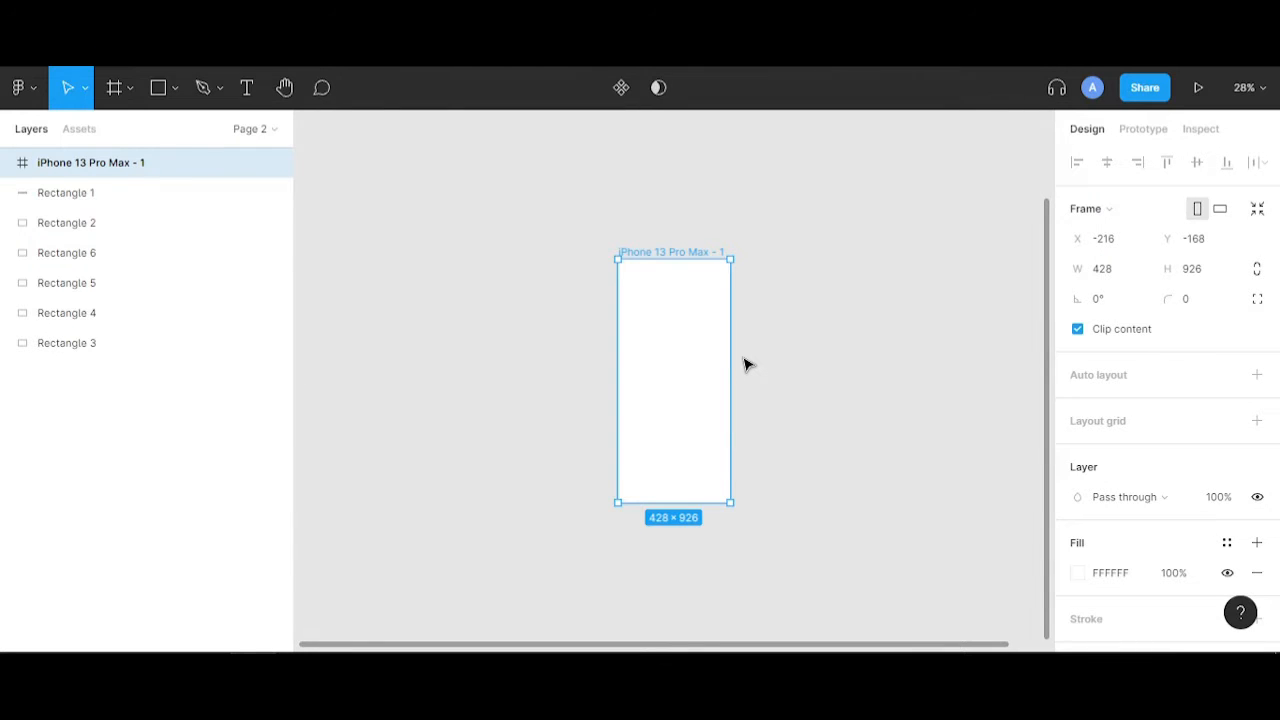
pyautogui.moveTo(803, 383); pyautogui.dragTo(690, 433)
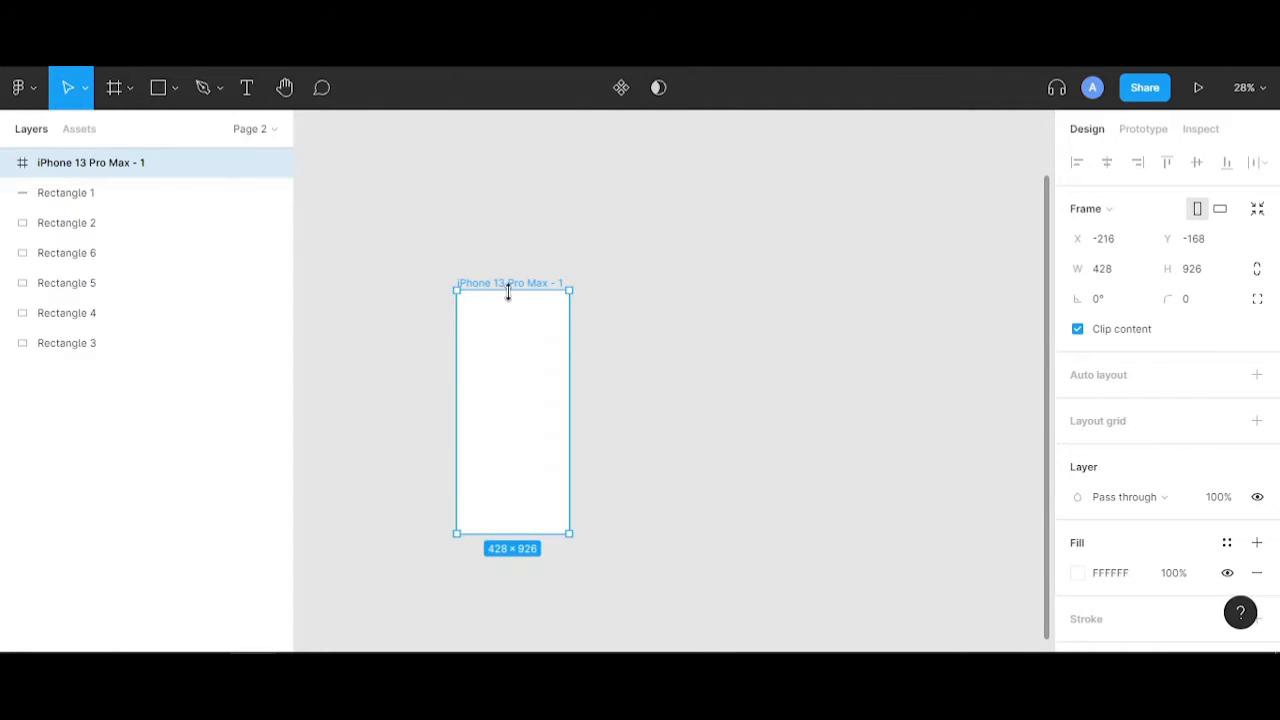
# - Run the Feather Icons plugin, search it for "me" and insert the message-square icon
pyautogui.click(18, 92)
pyautogui.moveTo(93, 393)
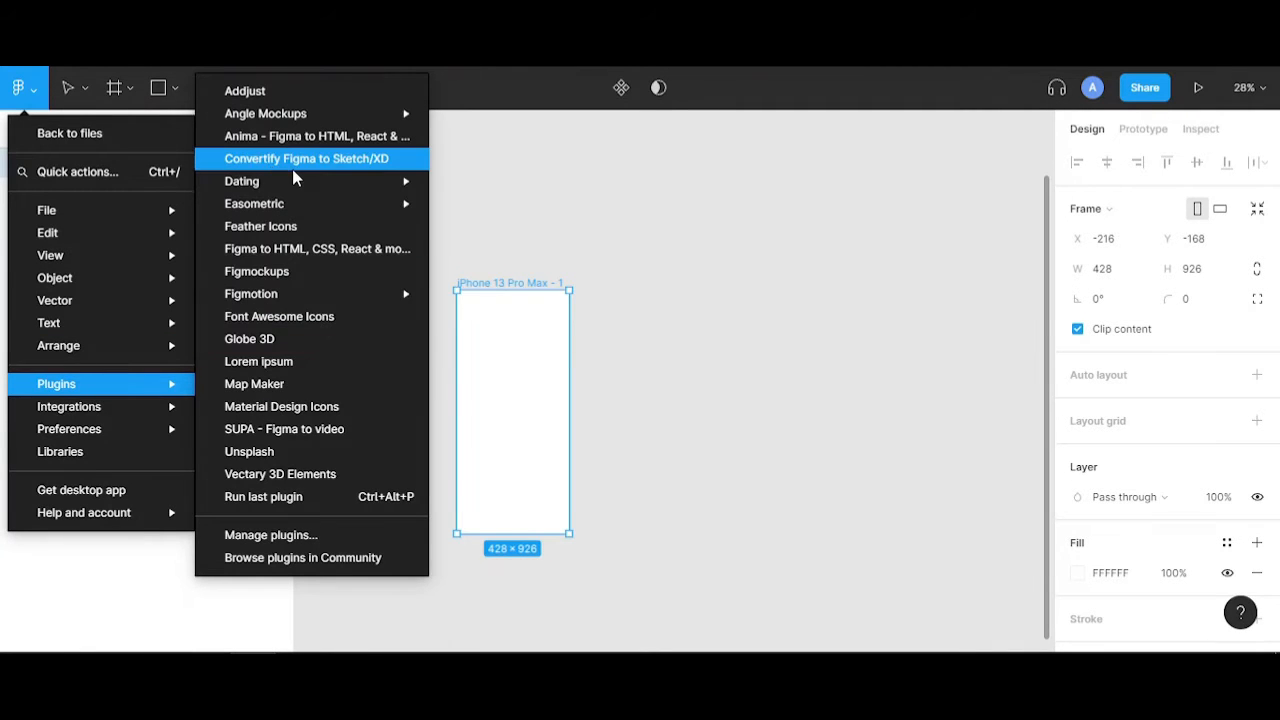
pyautogui.click(320, 226)
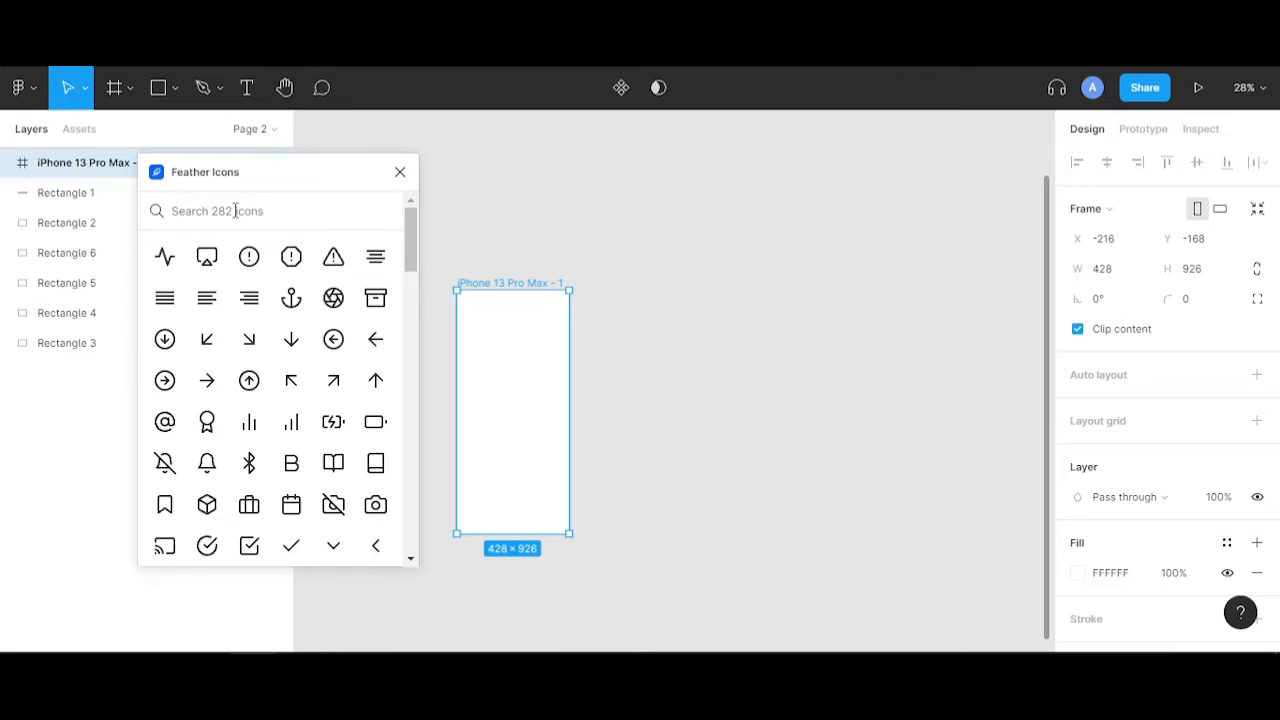
pyautogui.write('me')
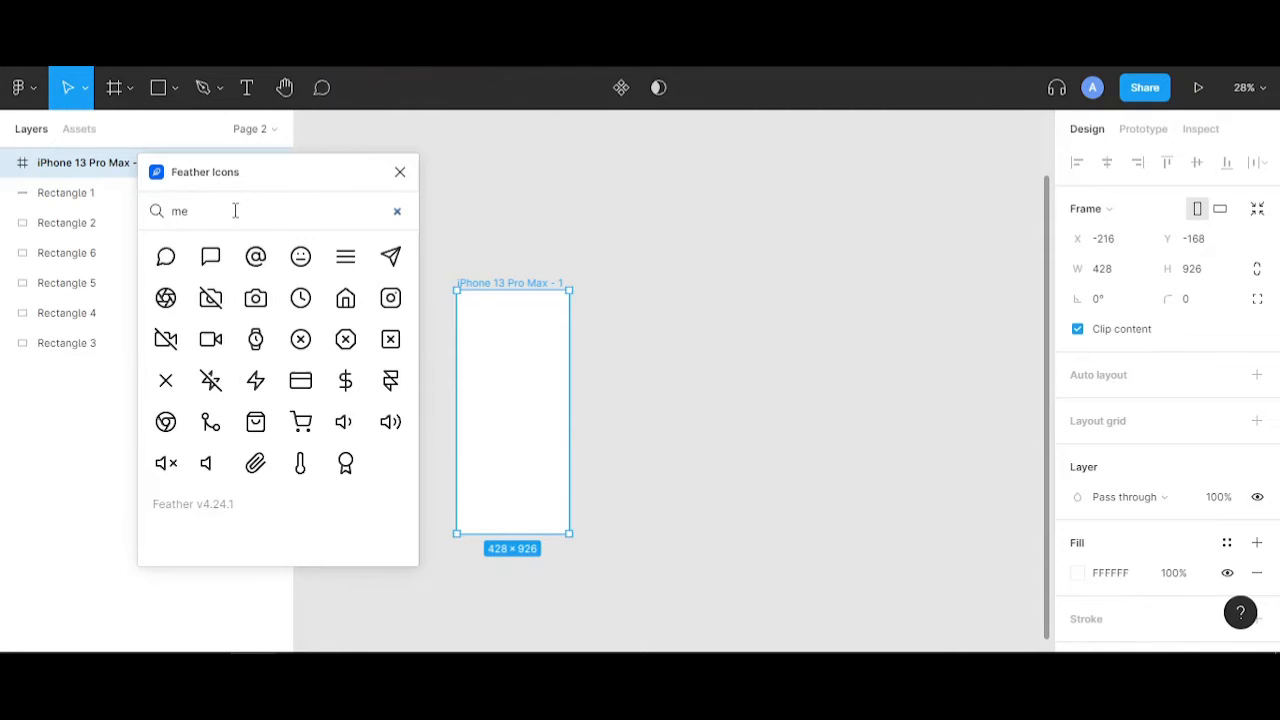
pyautogui.click(211, 257)
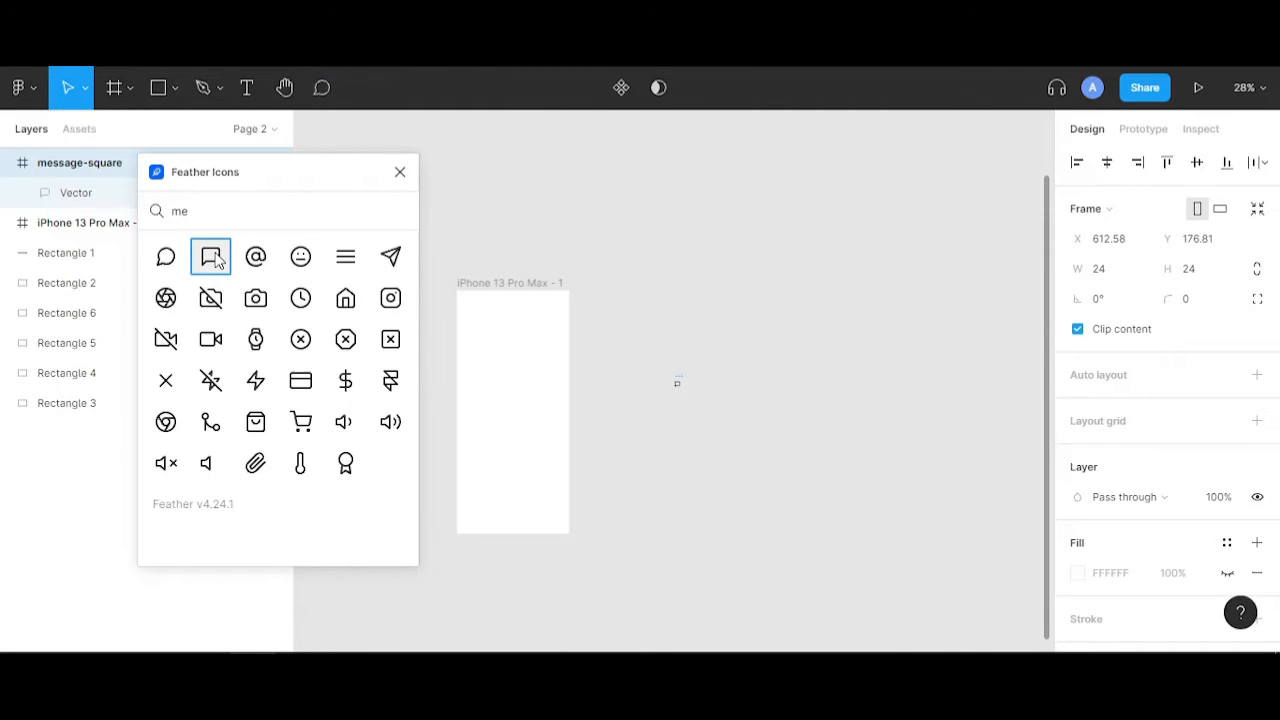
# - Clear the icon search and insert the grid icon from the full Feather Icons list
pyautogui.click(248, 214)
pyautogui.press('BackSpace')
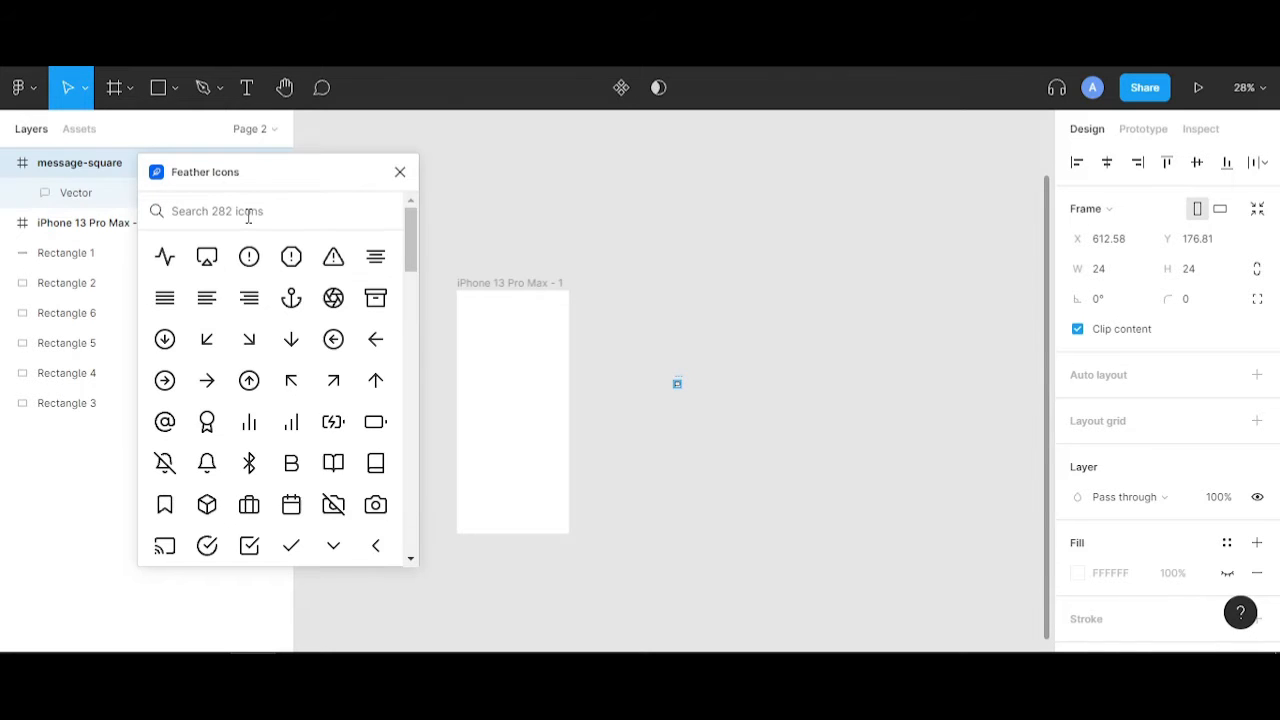
pyautogui.scroll(-5, 234, 336)
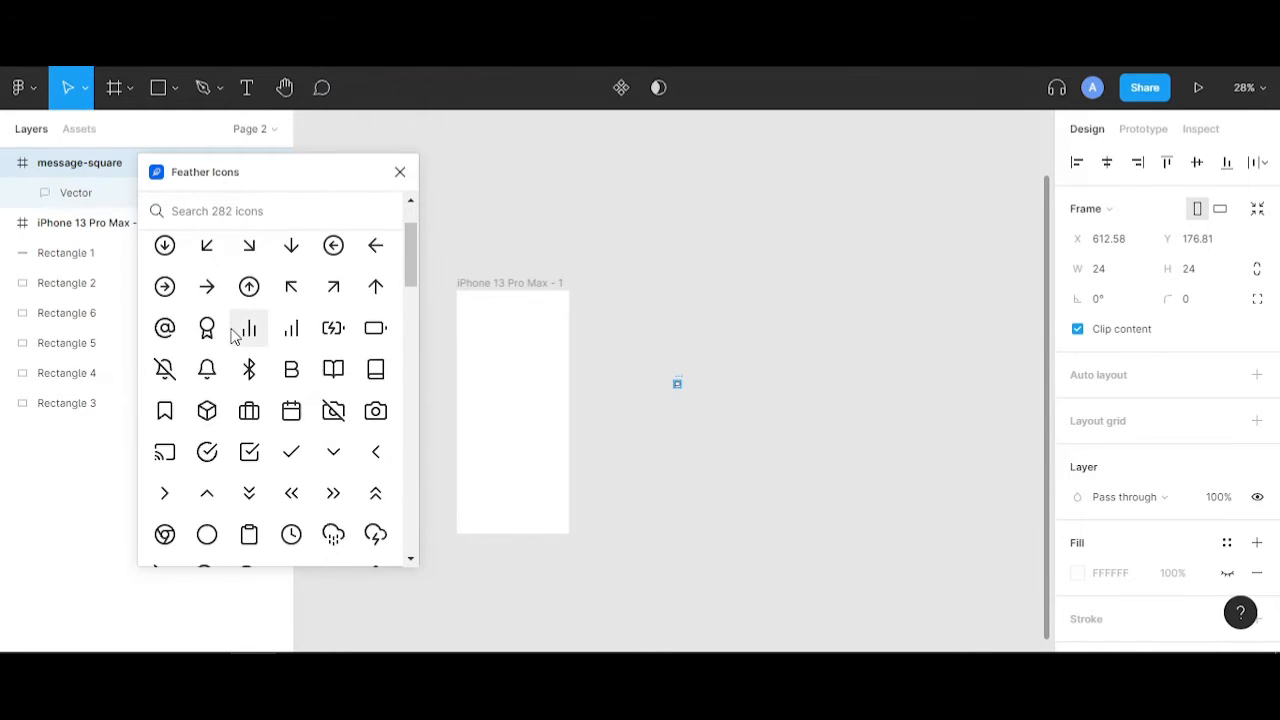
pyautogui.scroll(-5, 233, 337)
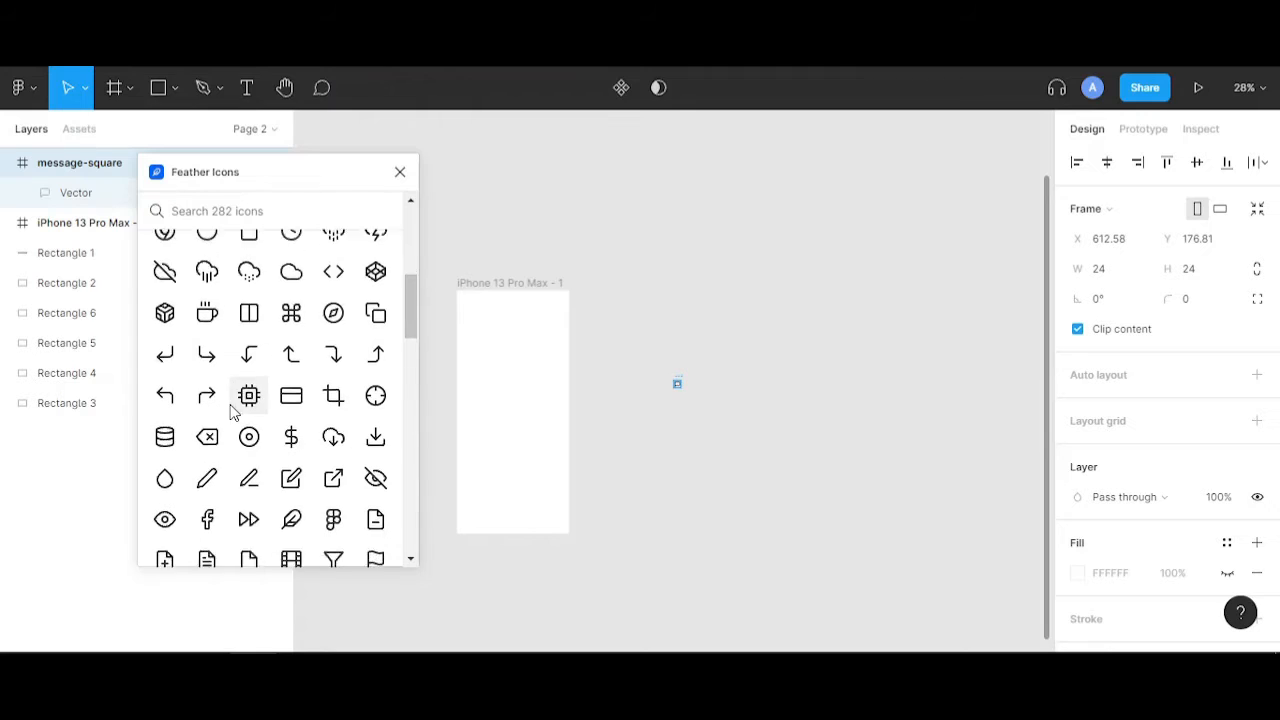
pyautogui.scroll(-3, 232, 412)
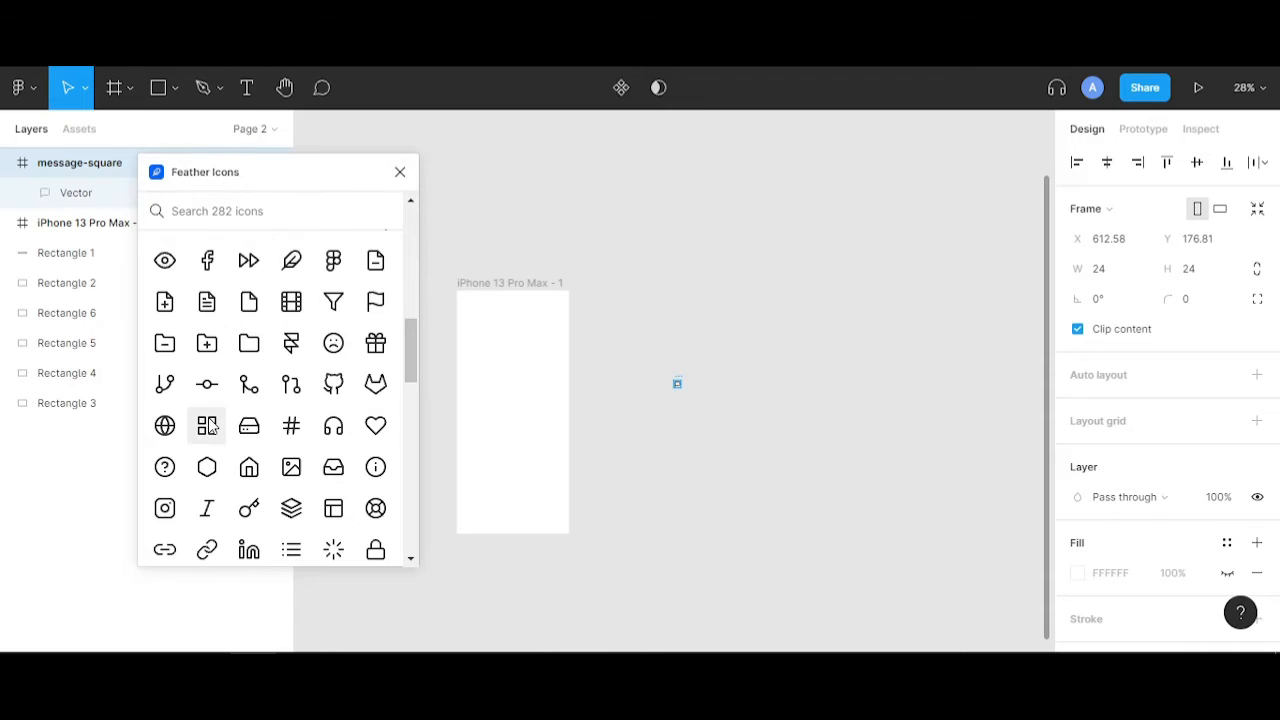
pyautogui.click(208, 426)
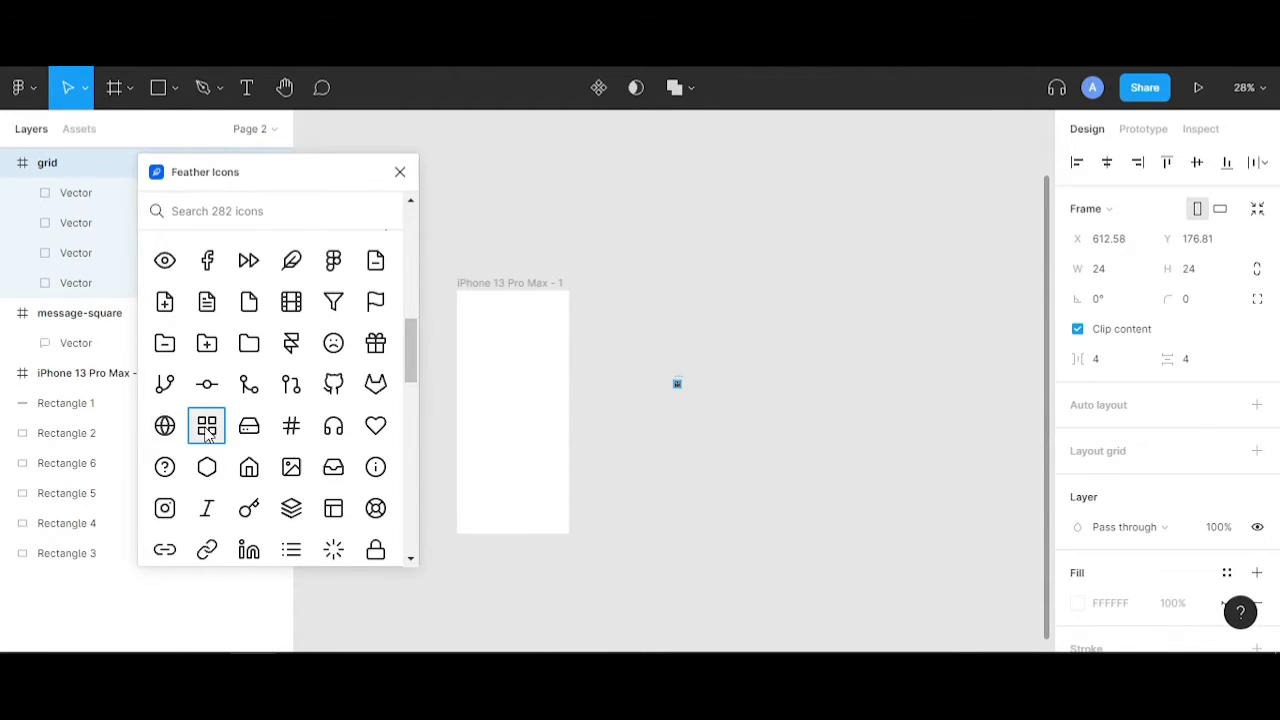
# - Insert the three-line menu icon from Feather Icons and close the plugin
pyautogui.scroll(-5, 195, 432)
pyautogui.scroll(-2, 205, 437)
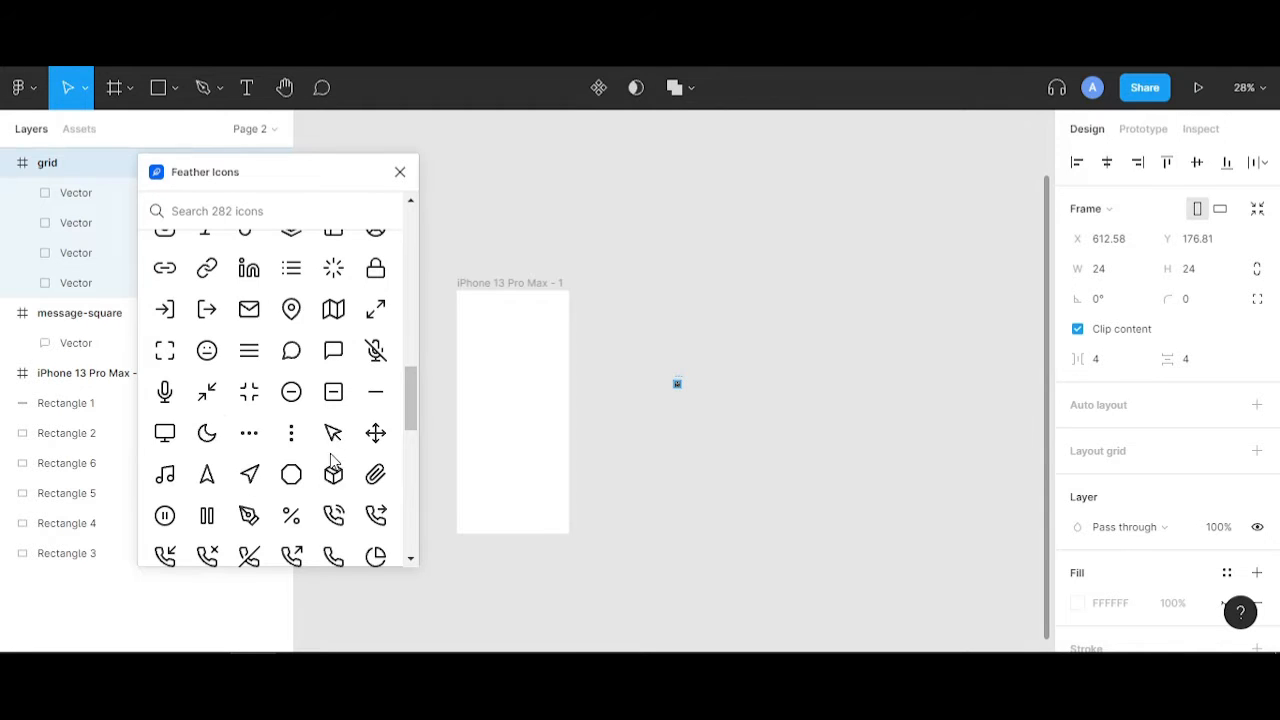
pyautogui.scroll(-2, 210, 438)
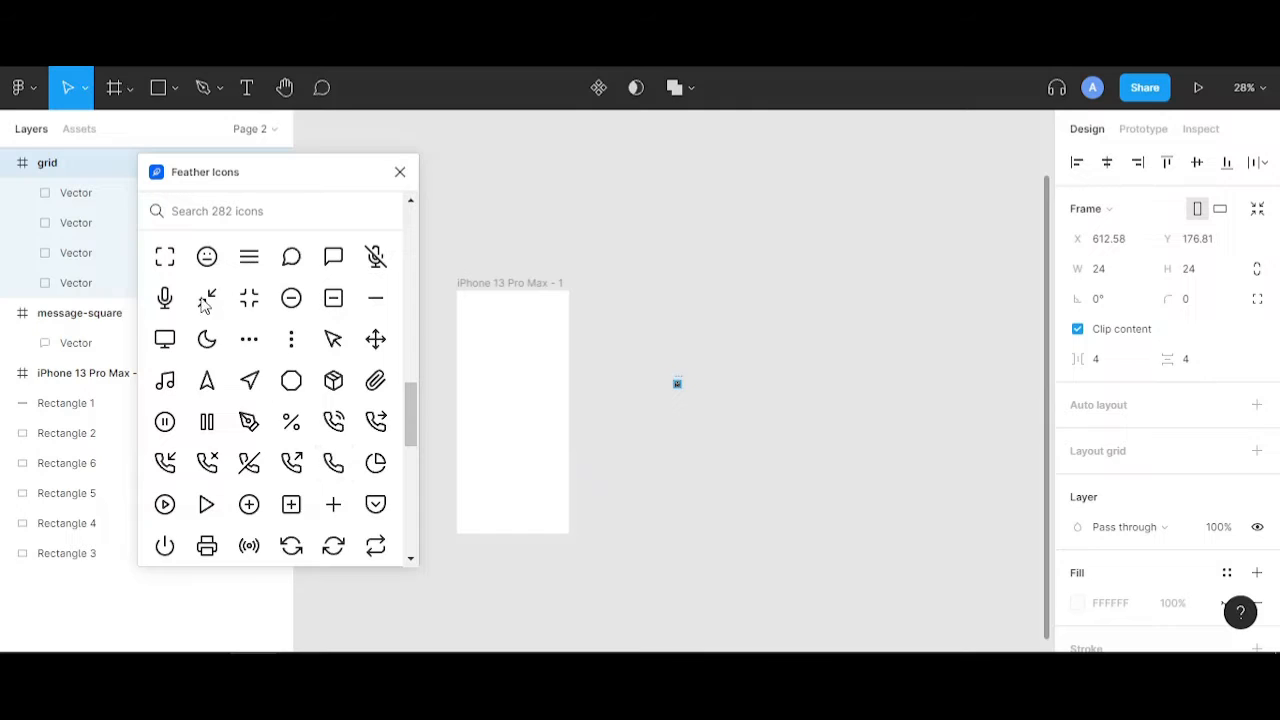
pyautogui.scroll(8, 251, 380)
pyautogui.scroll(-4, 251, 380)
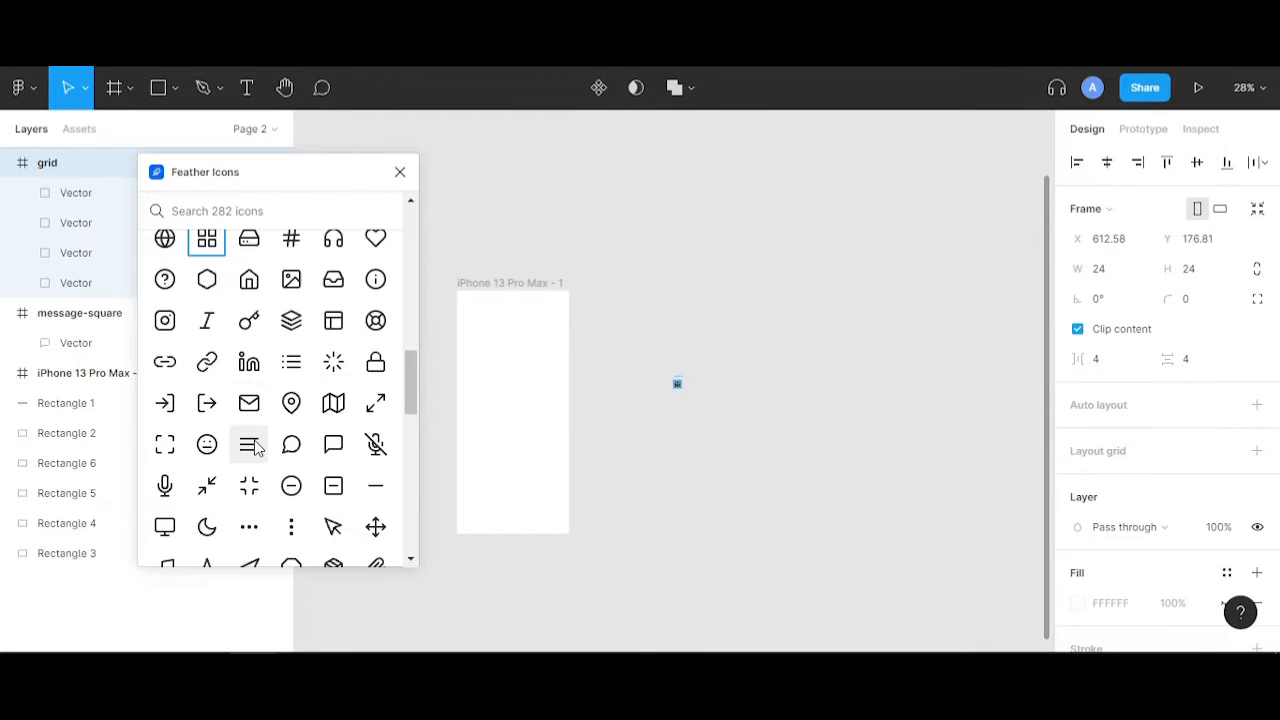
pyautogui.click(251, 446)
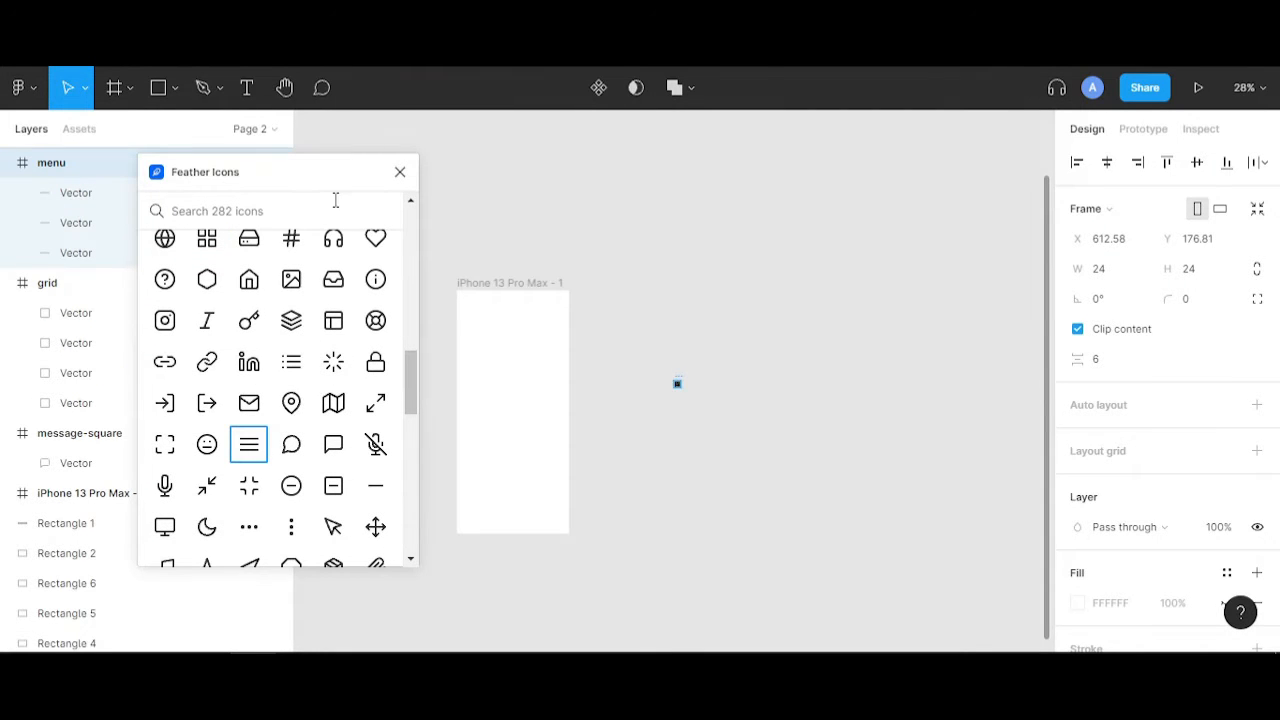
pyautogui.scroll(6, 275, 437)
pyautogui.scroll(10, 275, 437)
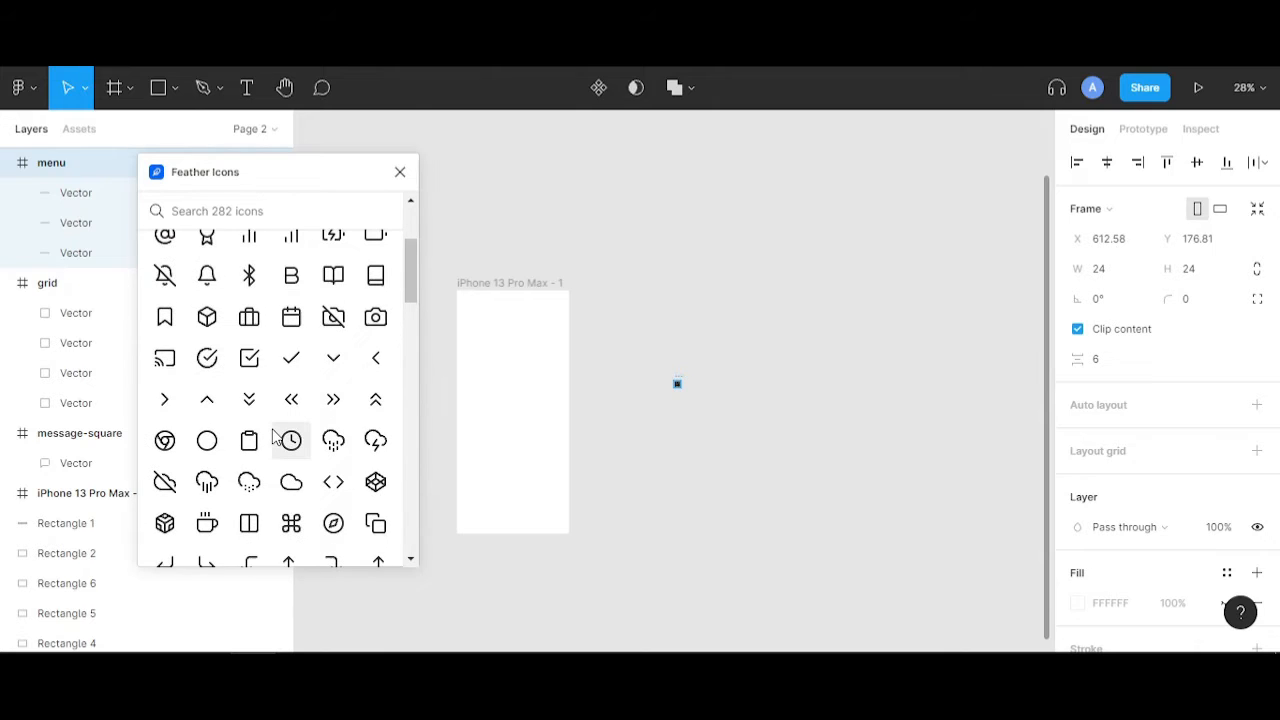
pyautogui.scroll(5, 275, 437)
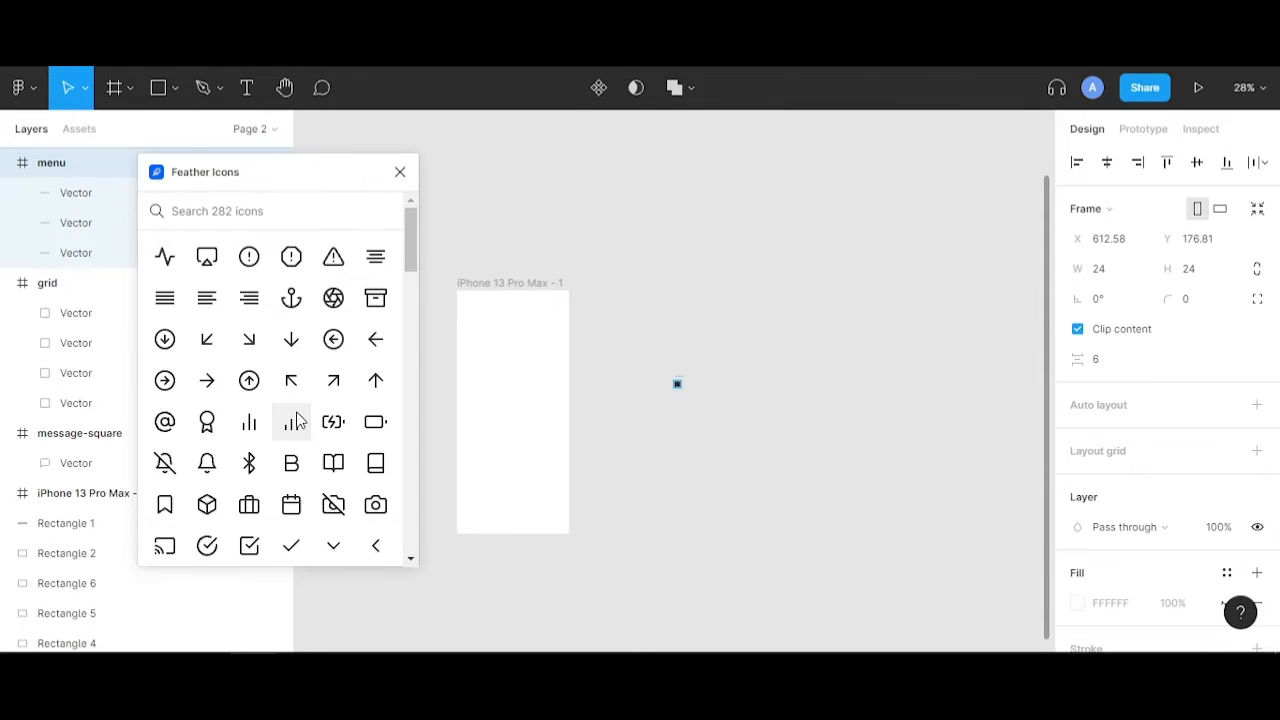
pyautogui.click(402, 174)
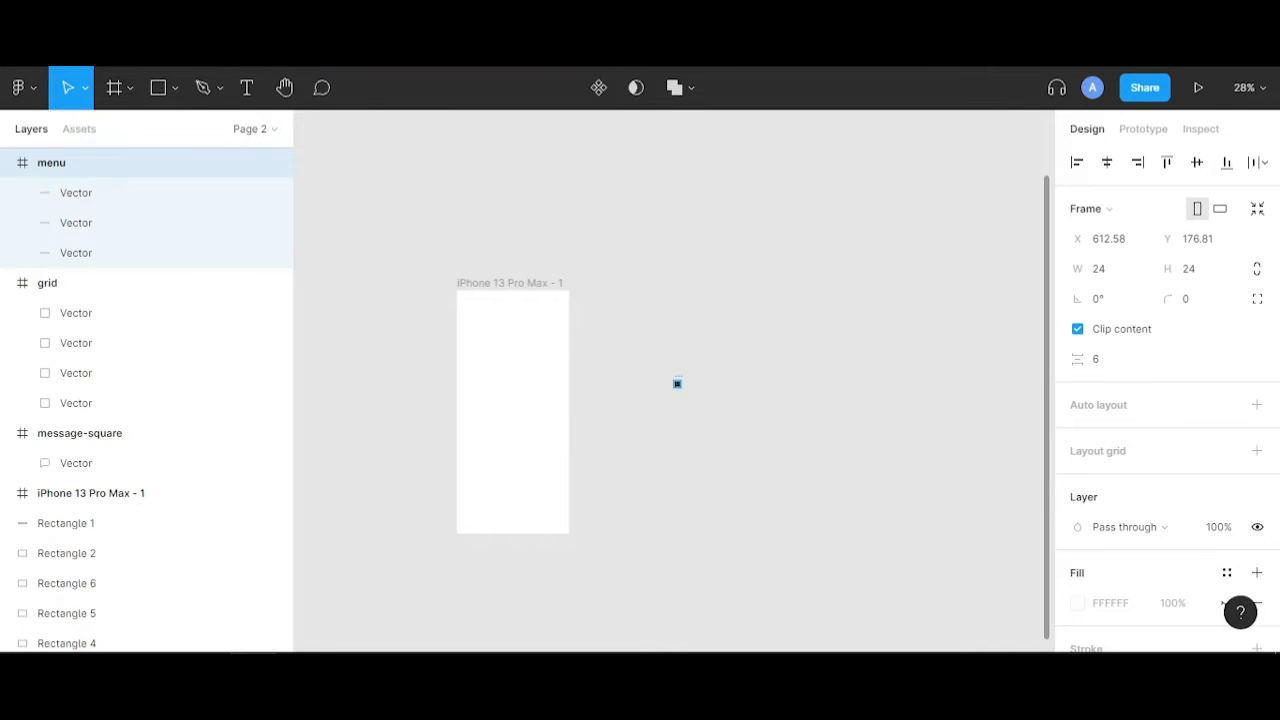
# - Switch to the Material Design resources page in the browser, open Material Icons, search for "trophy" and view the Emoji Events icon's details
pyautogui.click(700, 45)
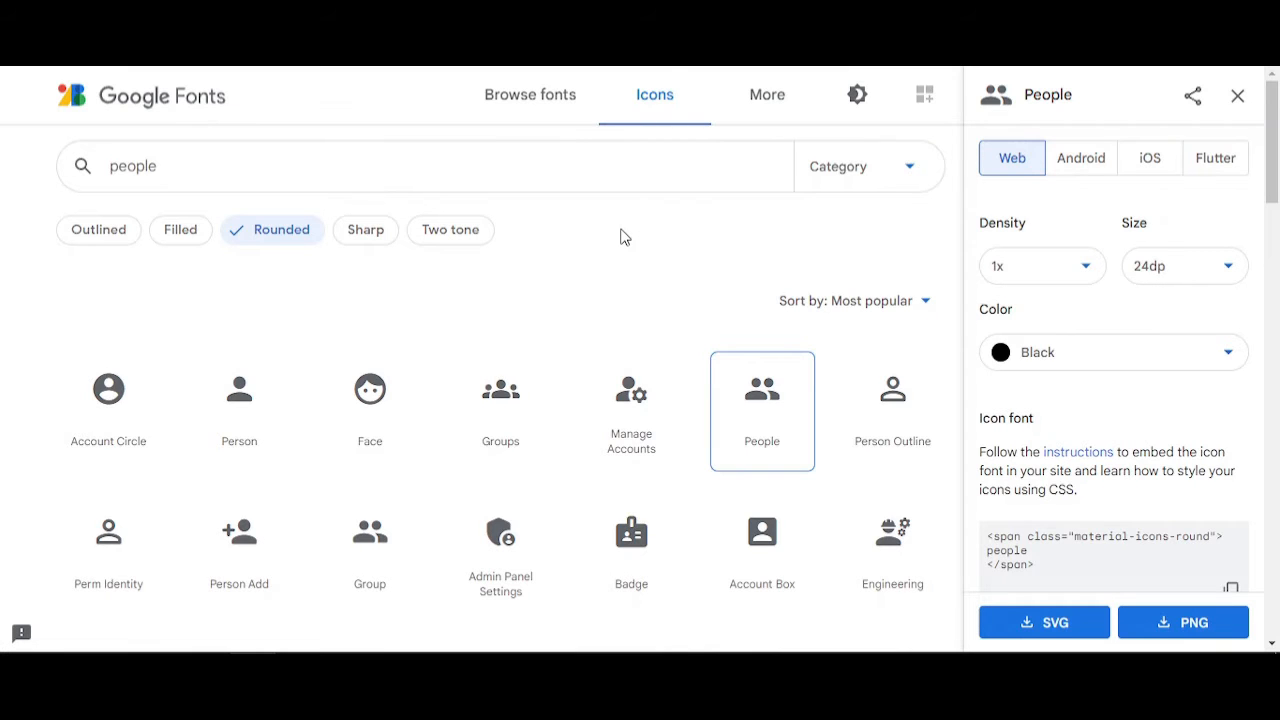
pyautogui.hotkey('ctrl', 'Tab')
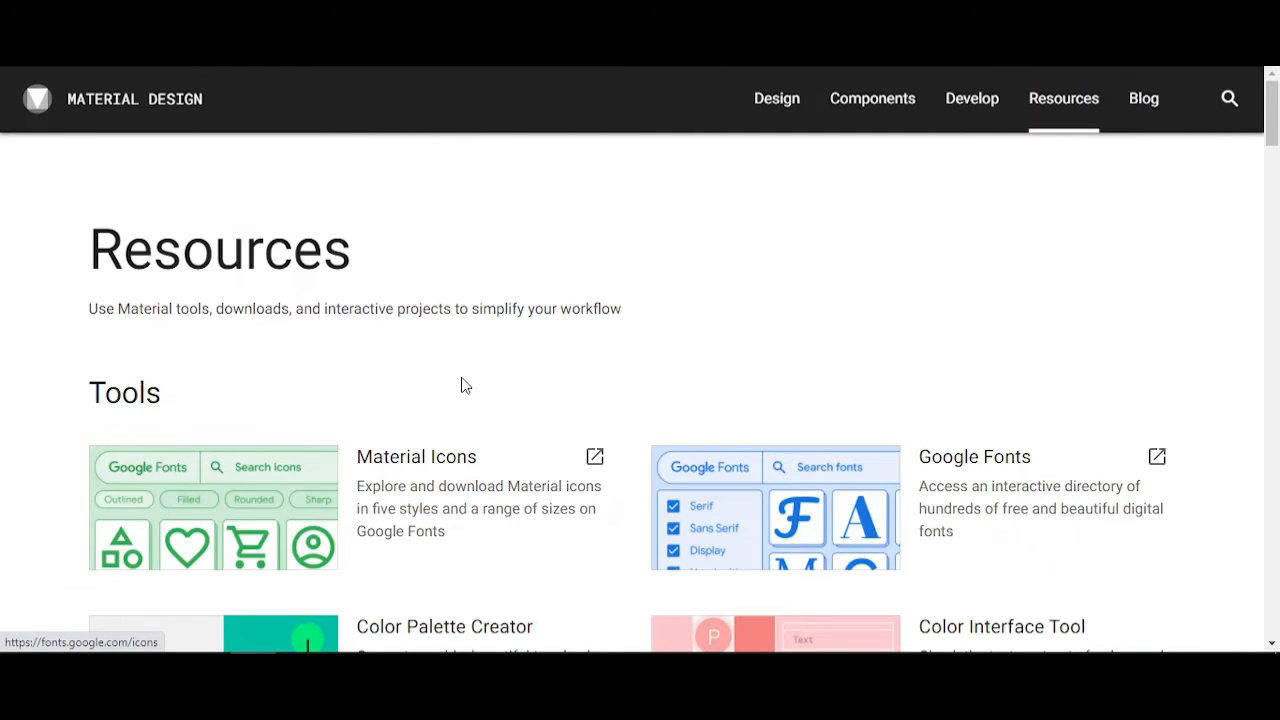
pyautogui.click(231, 500)
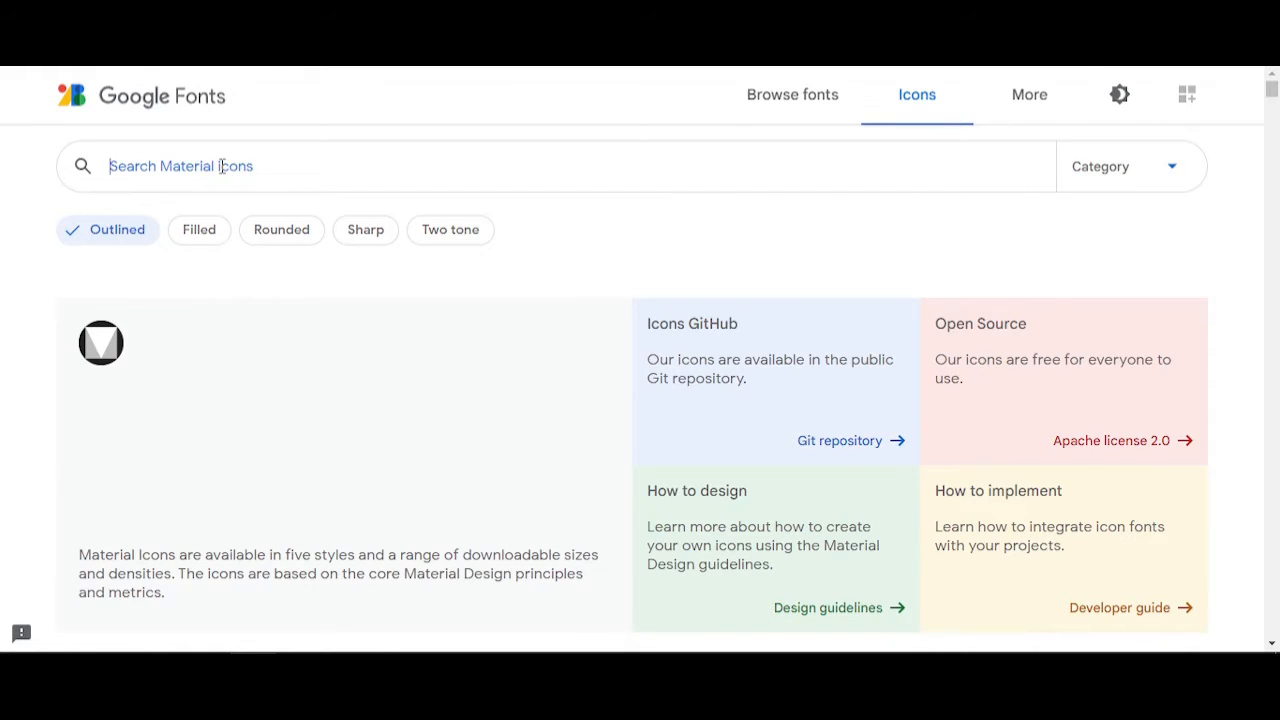
pyautogui.write('troph')
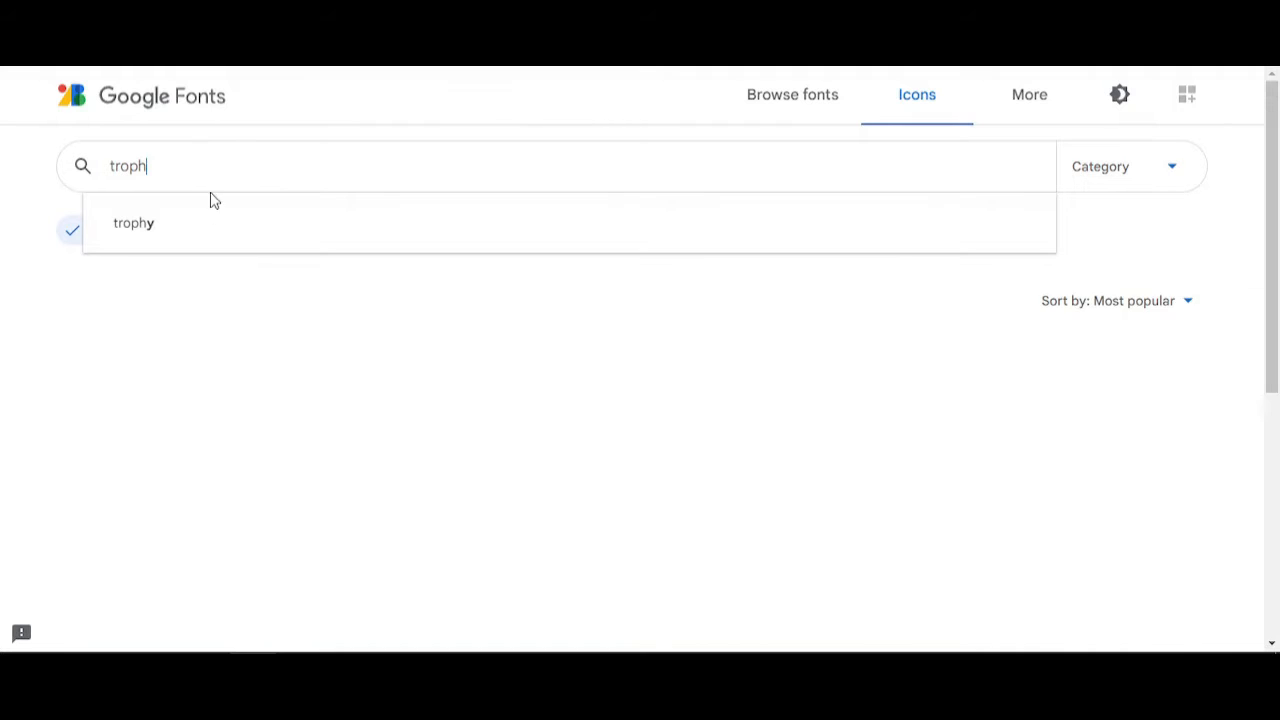
pyautogui.click(198, 225)
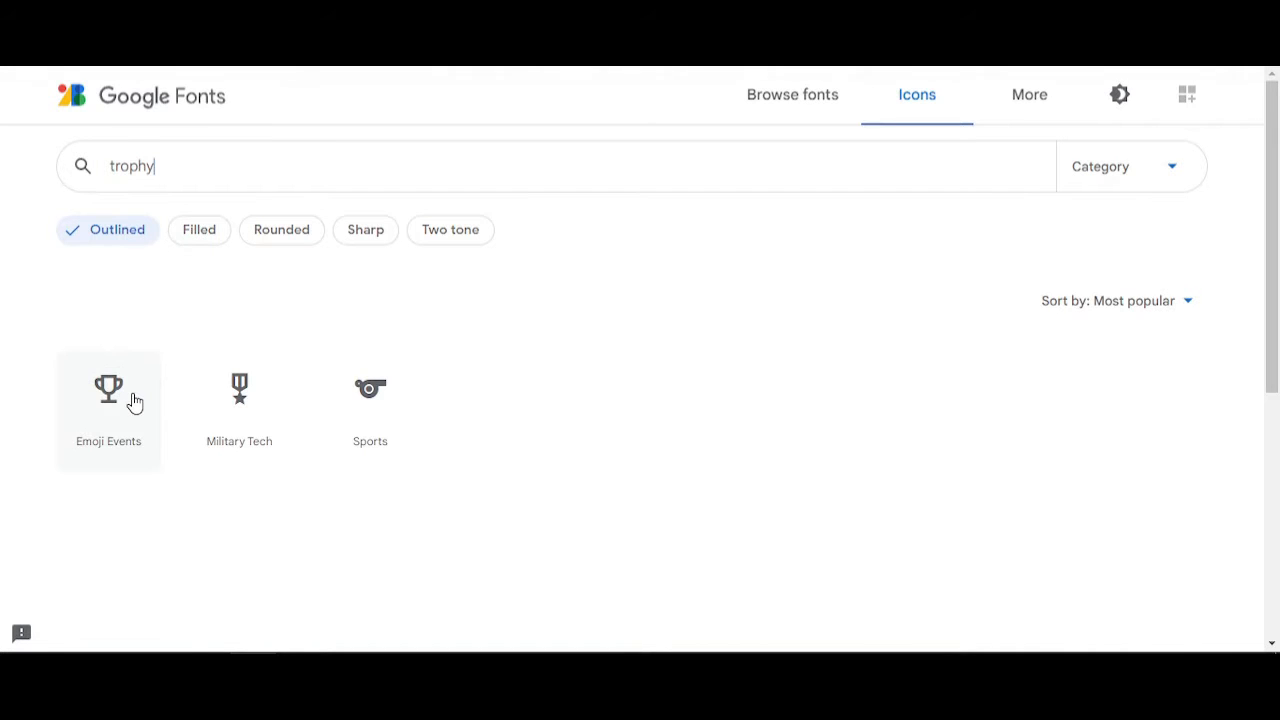
pyautogui.click(133, 401)
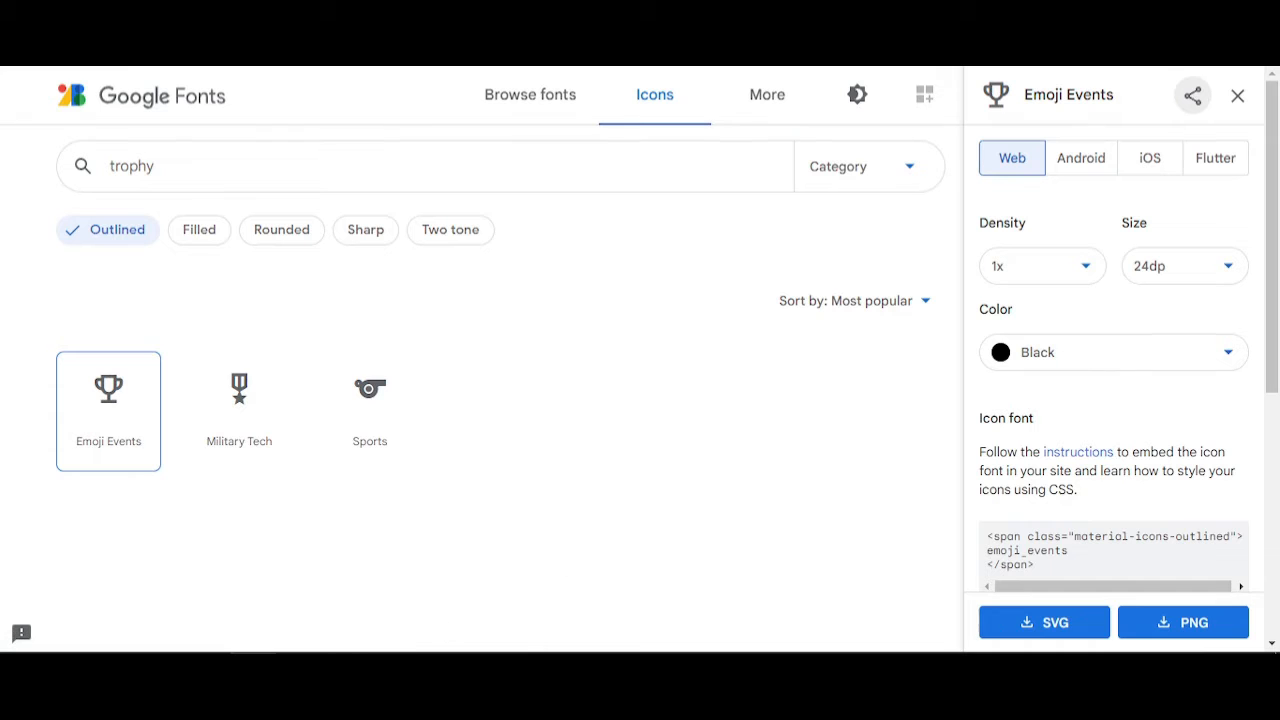
# - Switch to the icons folder in File Explorer and import emoji_events_black_24dp.svg onto the Figma canvas beside the phone frame
pyautogui.moveTo(344, 680)
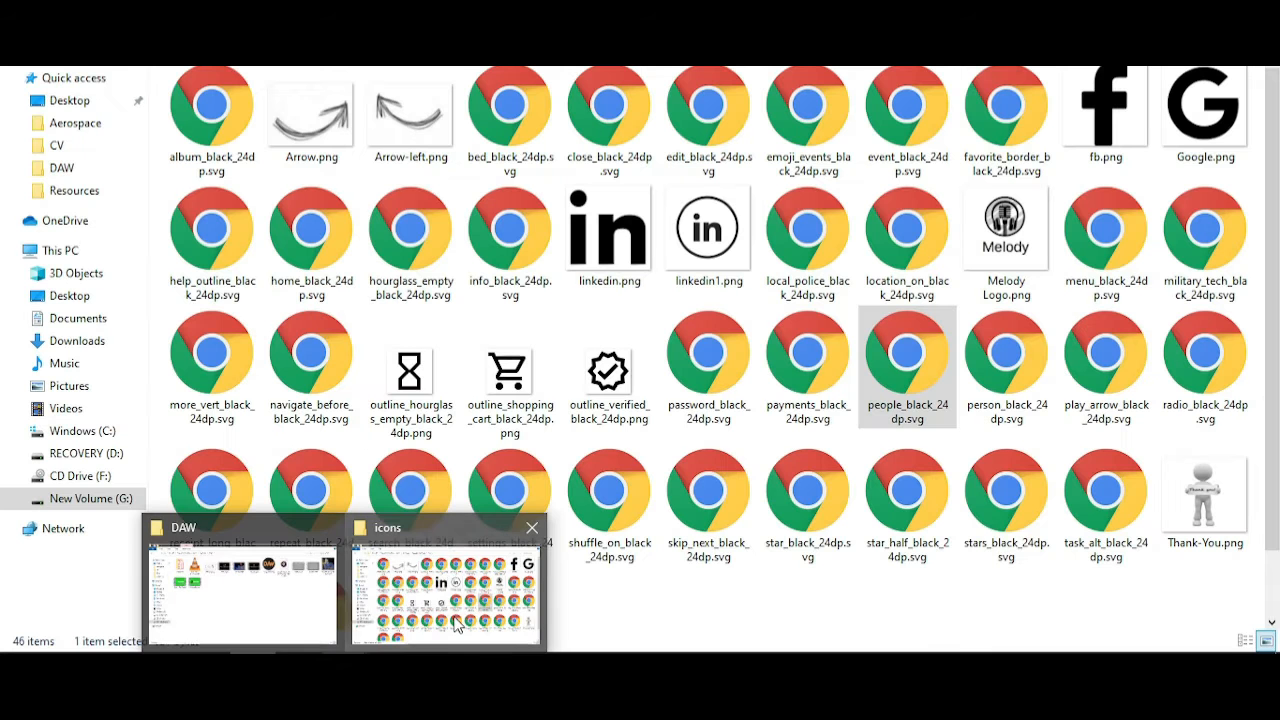
pyautogui.click(455, 622)
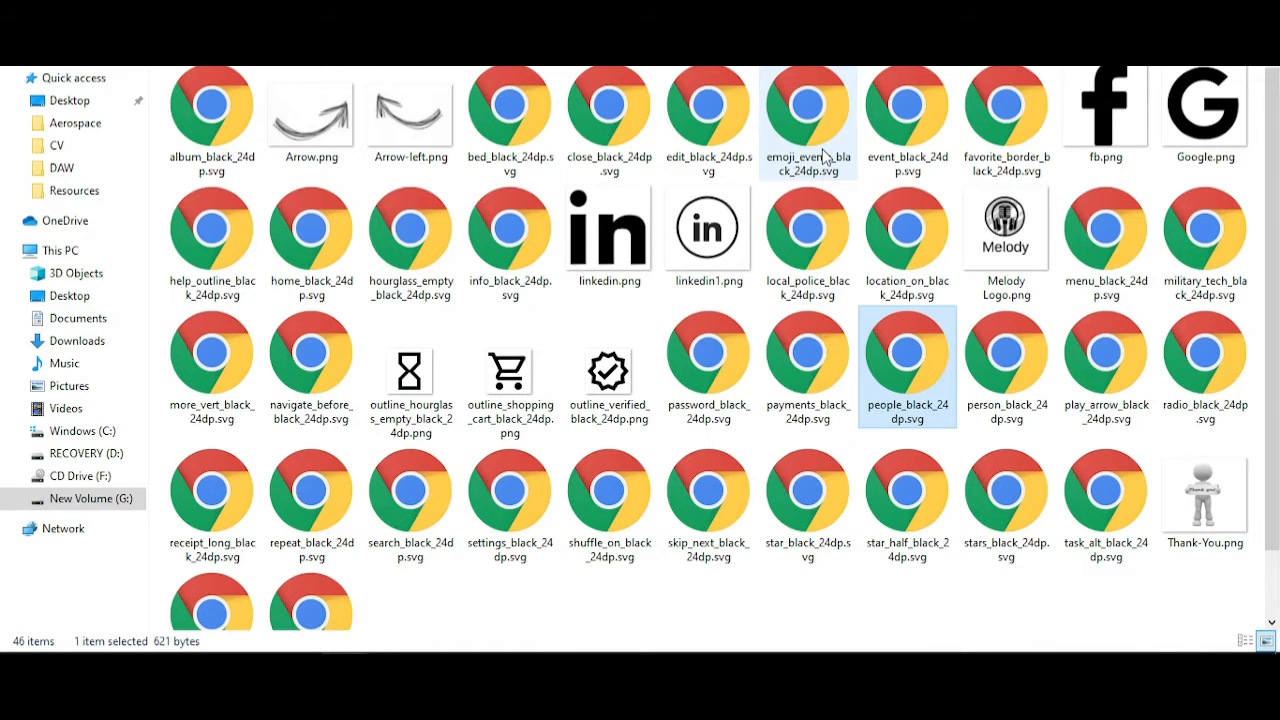
pyautogui.moveTo(823, 153); pyautogui.dragTo(672, 292)
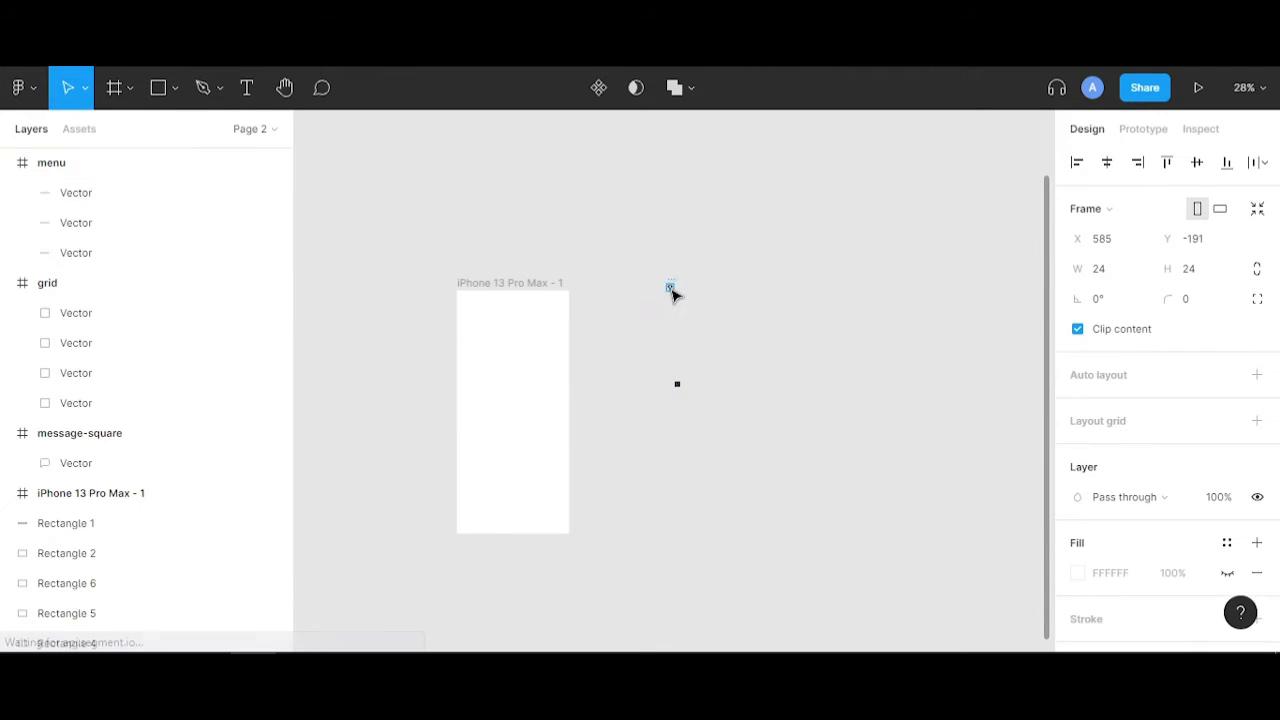
# - Move the message-square icon 70 px left, out of the stacked icons, to X 542.58
pyautogui.scroll(5, 677, 294)
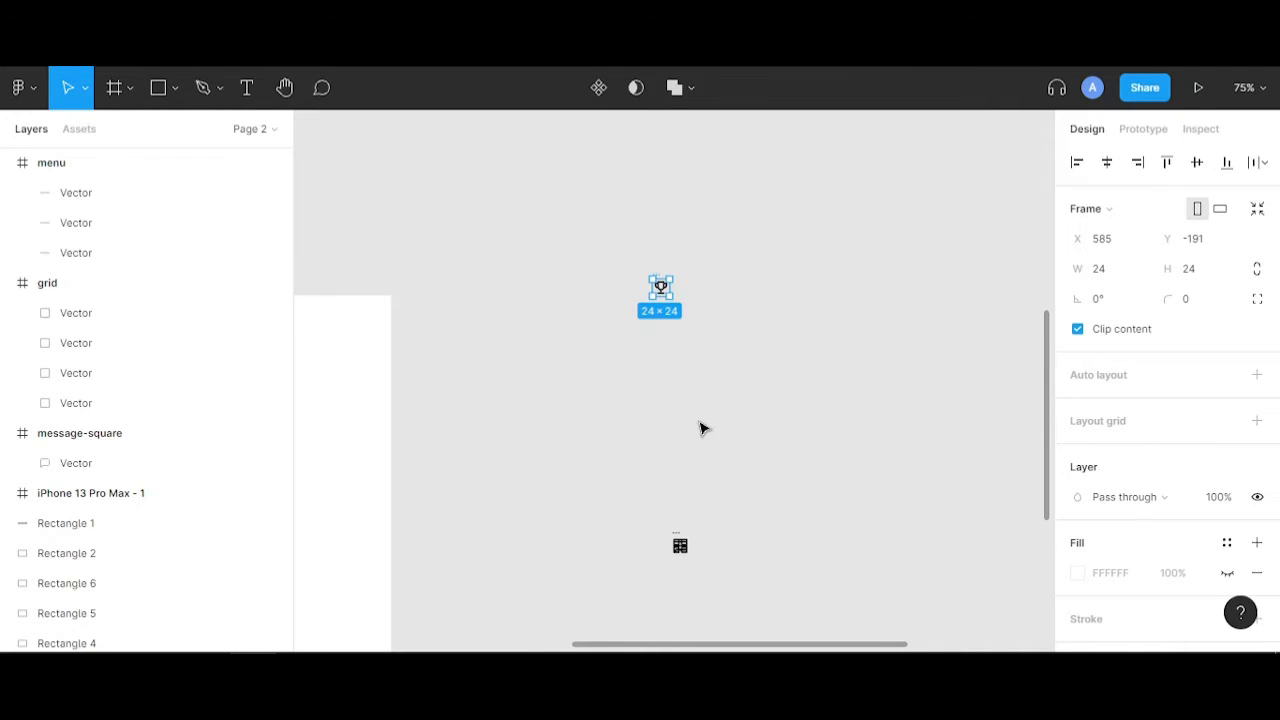
pyautogui.scroll(3, 695, 440)
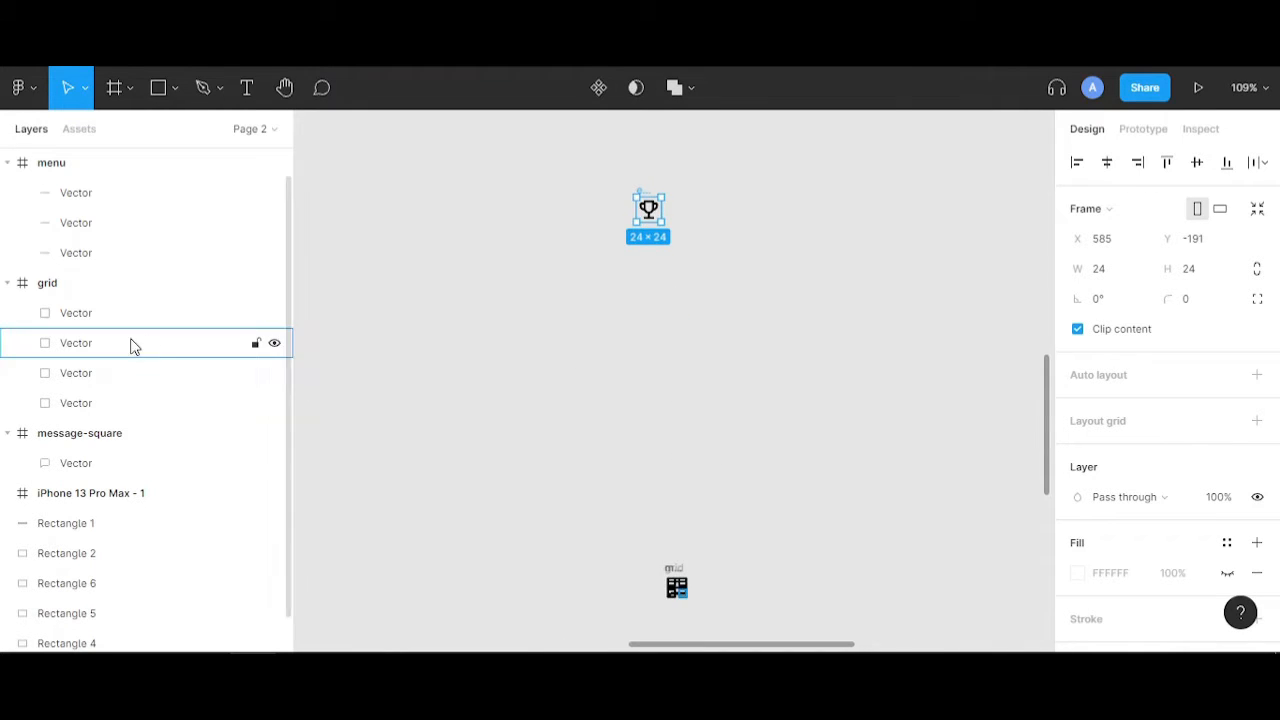
pyautogui.scroll(-2, 673, 585)
pyautogui.click(678, 515)
pyautogui.scroll(3, 690, 528)
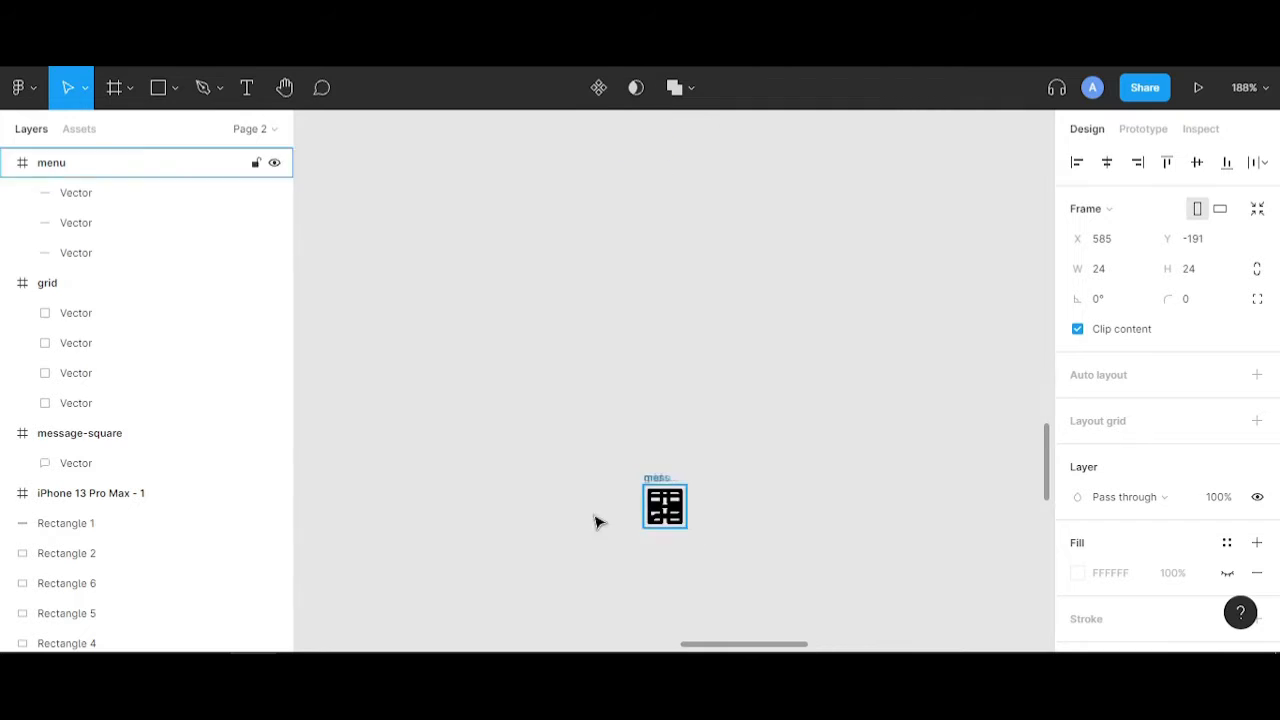
pyautogui.hotkey('shift', 'Left')
pyautogui.hotkey('shift', 'Left')
pyautogui.hotkey('shift', 'Left')
pyautogui.hotkey('shift', 'Left')
pyautogui.hotkey('shift', 'Left')
pyautogui.hotkey('shift', 'Left')
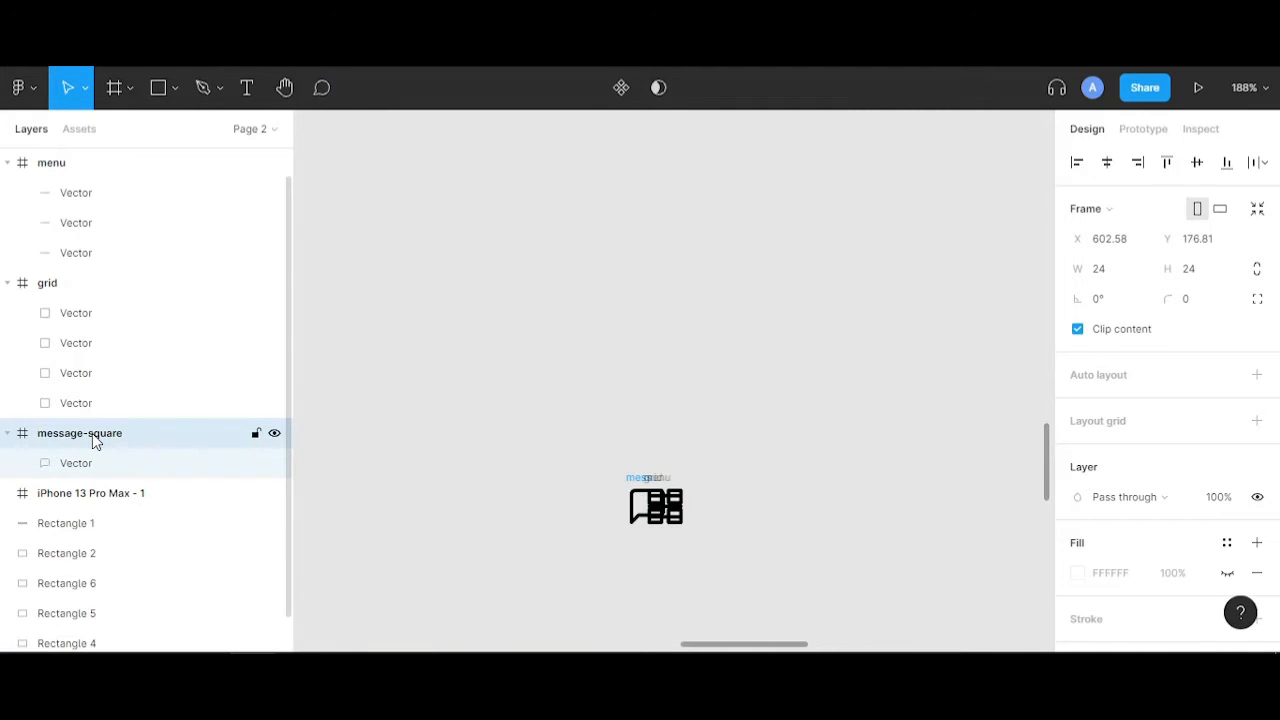
pyautogui.hotkey('shift', 'Left')
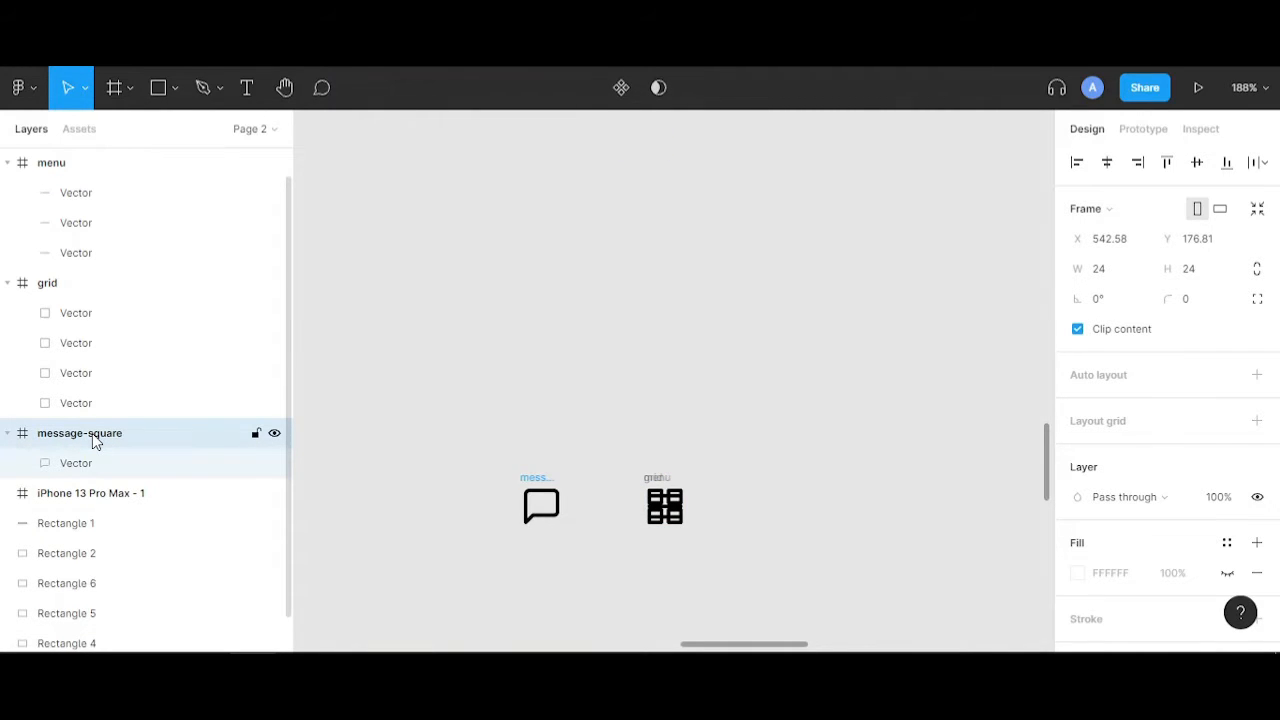
# - Move the grid icon 40 px left, out from under the menu icon, to X 572.58
pyautogui.click(88, 284)
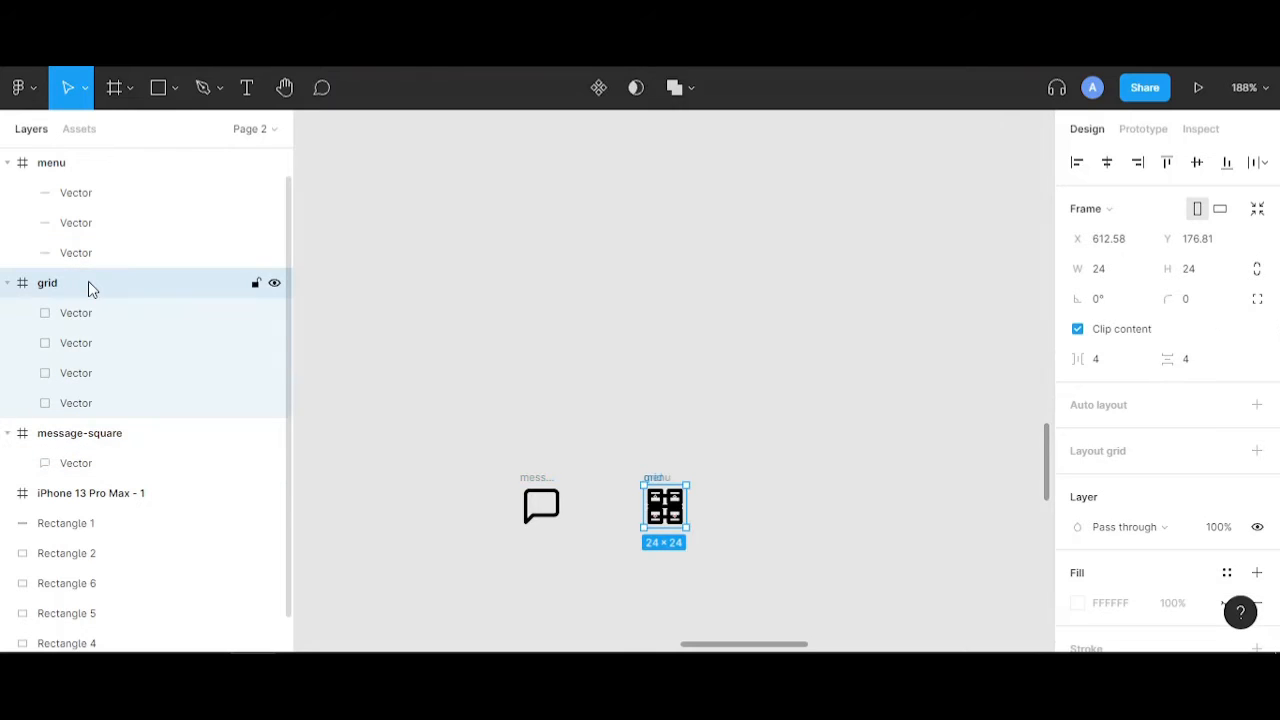
pyautogui.hotkey('shift', 'Left')
pyautogui.hotkey('shift', 'Left')
pyautogui.hotkey('shift', 'Left')
pyautogui.hotkey('shift', 'Left')
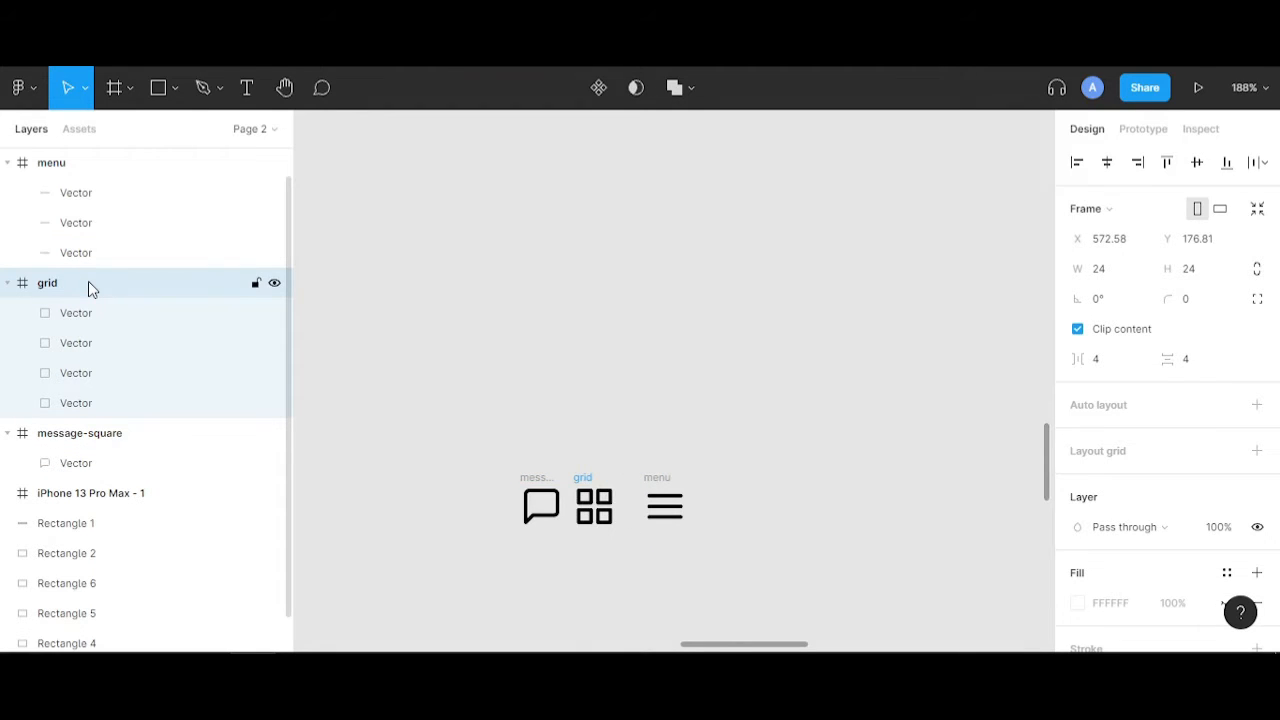
# - Move the emoji_events_black_24dp trophy icon 320 px down to Y 129, just above the grid and menu icons
pyautogui.scroll(3, 523, 349)
pyautogui.scroll(-2, 621, 354)
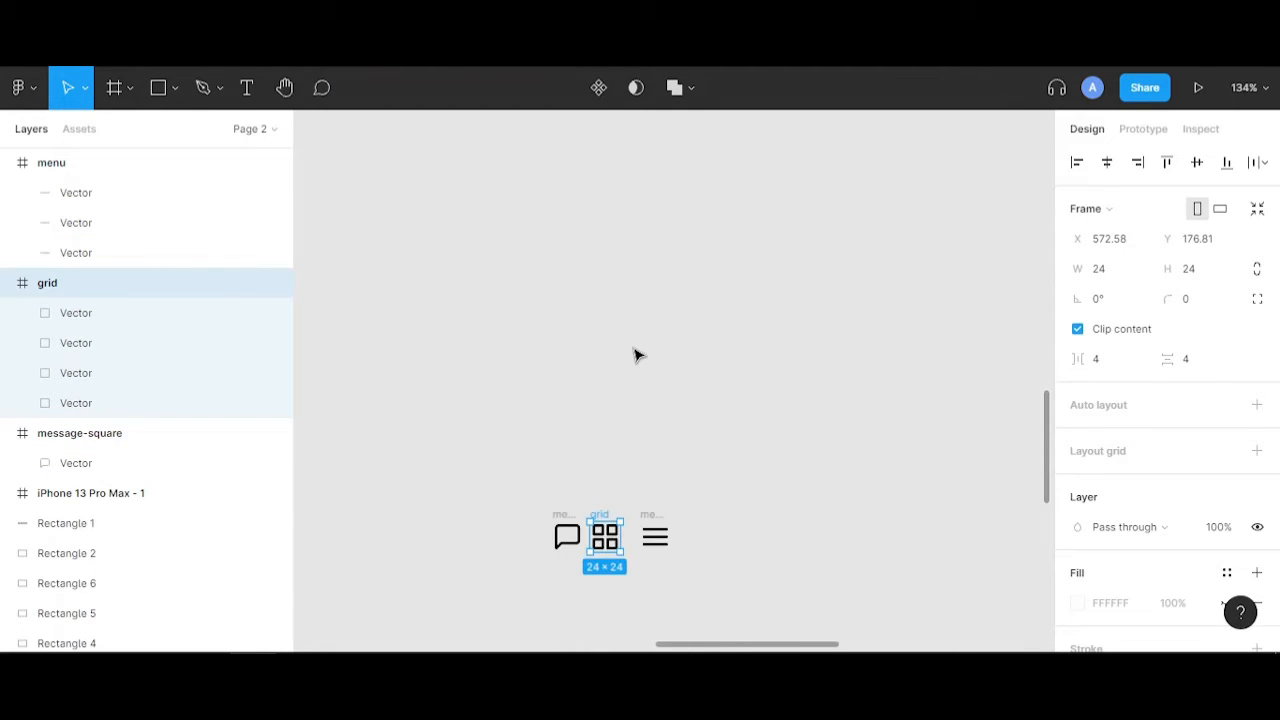
pyautogui.scroll(2, 654, 327)
pyautogui.moveTo(582, 129); pyautogui.dragTo(670, 224)
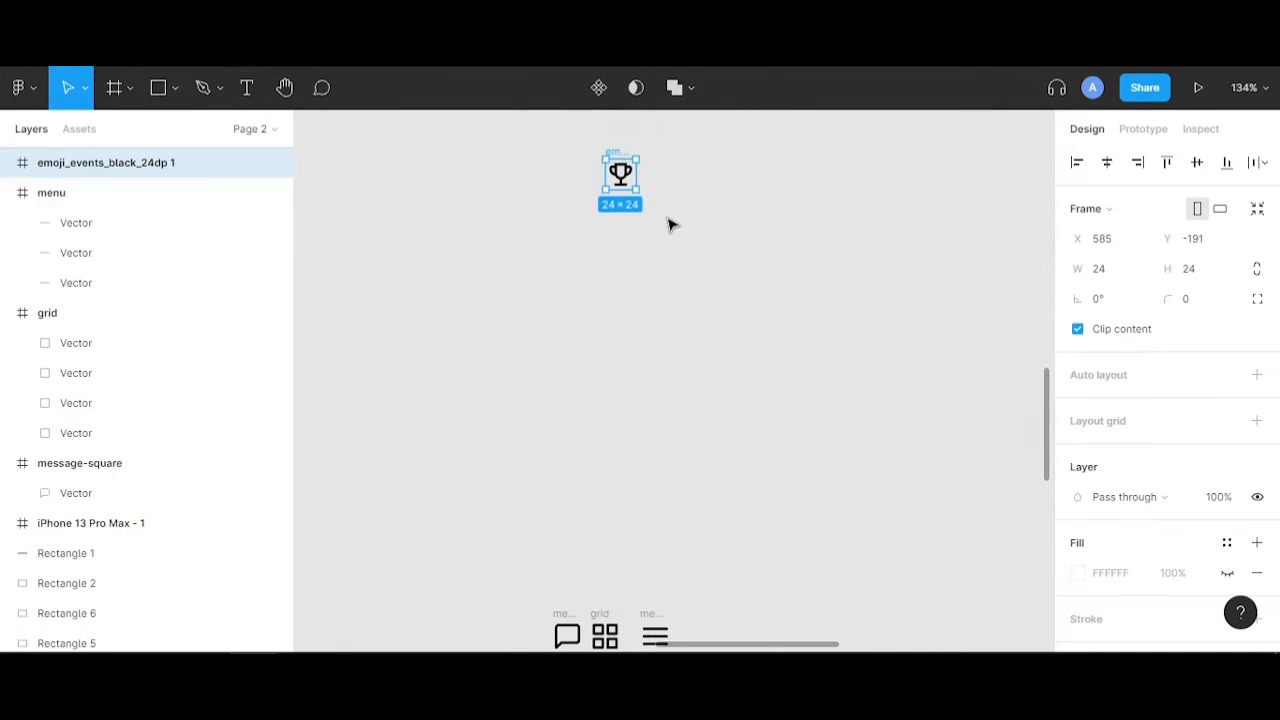
pyautogui.hotkey('shift', 'Down')
pyautogui.hotkey('shift', 'Down')
pyautogui.hotkey('shift', 'Down')
pyautogui.hotkey('shift', 'Down')
pyautogui.hotkey('shift', 'Down')
pyautogui.hotkey('shift', 'Down')
pyautogui.hotkey('shift', 'Down')
pyautogui.hotkey('shift', 'Down')
pyautogui.hotkey('shift', 'Down')
pyautogui.hotkey('shift', 'Down')
pyautogui.hotkey('shift', 'Down')
pyautogui.hotkey('shift', 'Down')
pyautogui.hotkey('shift', 'Down')
pyautogui.hotkey('shift', 'Down')
pyautogui.hotkey('shift', 'Down')
pyautogui.hotkey('shift', 'Down')
pyautogui.hotkey('shift', 'Down')
pyautogui.hotkey('shift', 'Down')
pyautogui.hotkey('shift', 'Down')
pyautogui.hotkey('shift', 'Down')
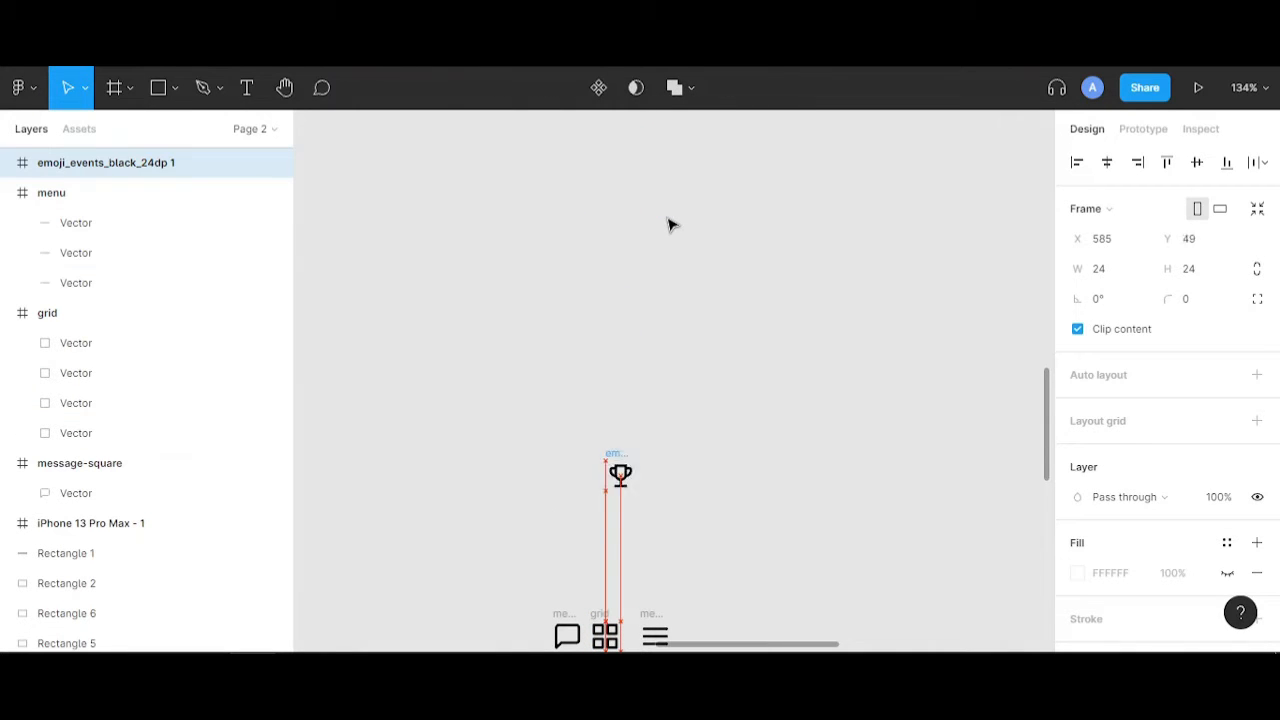
pyautogui.hotkey('shift', 'Down')
pyautogui.hotkey('shift', 'Down')
pyautogui.scroll(-2, 689, 329)
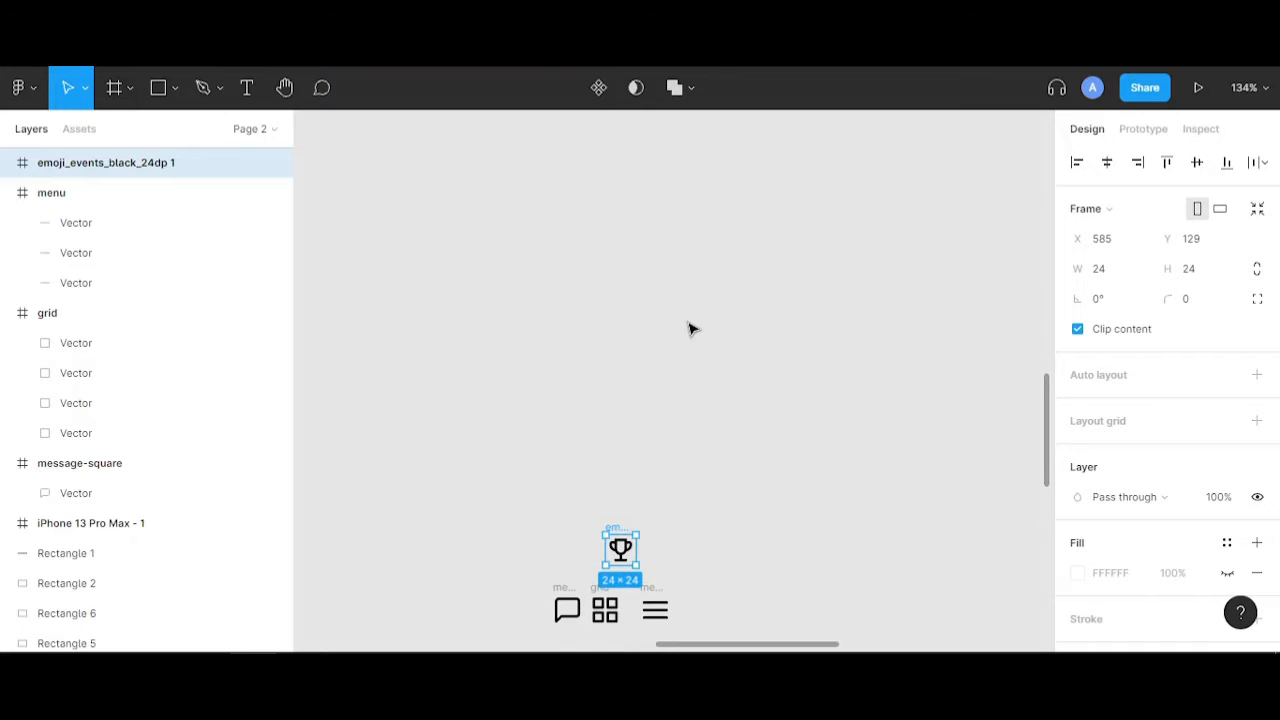
pyautogui.click(511, 457)
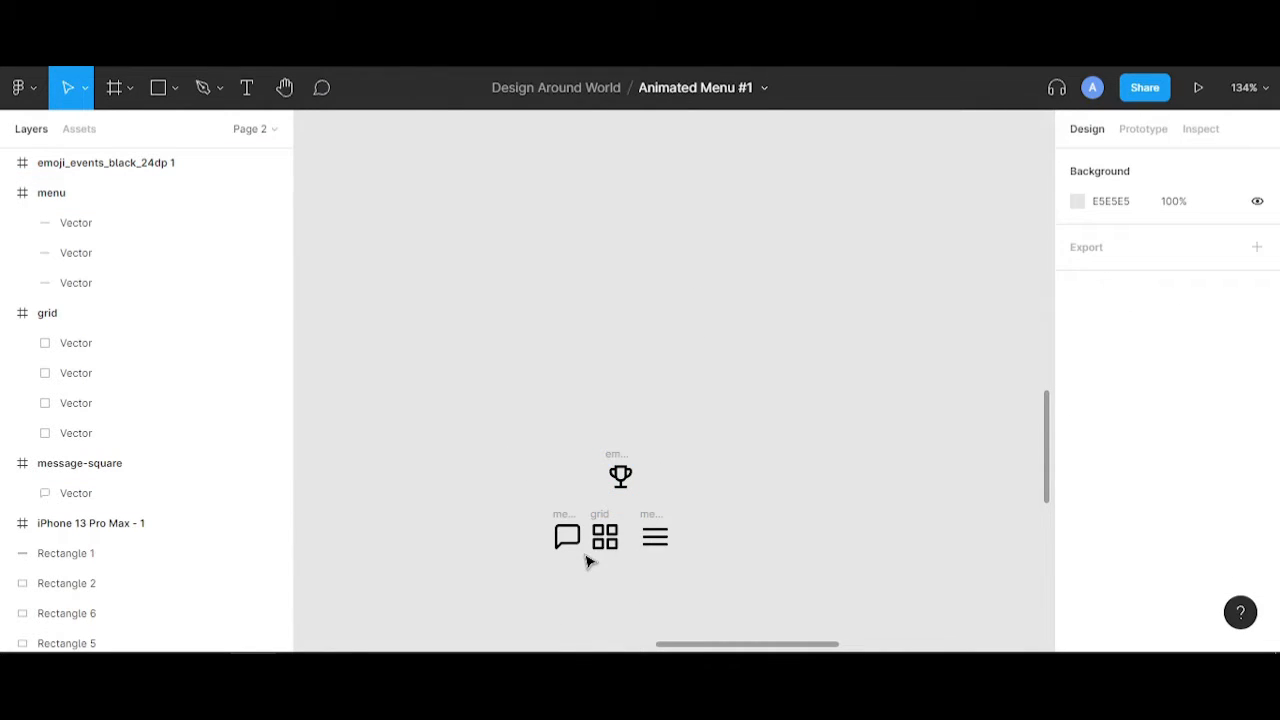
pyautogui.scroll(-2, 589, 562)
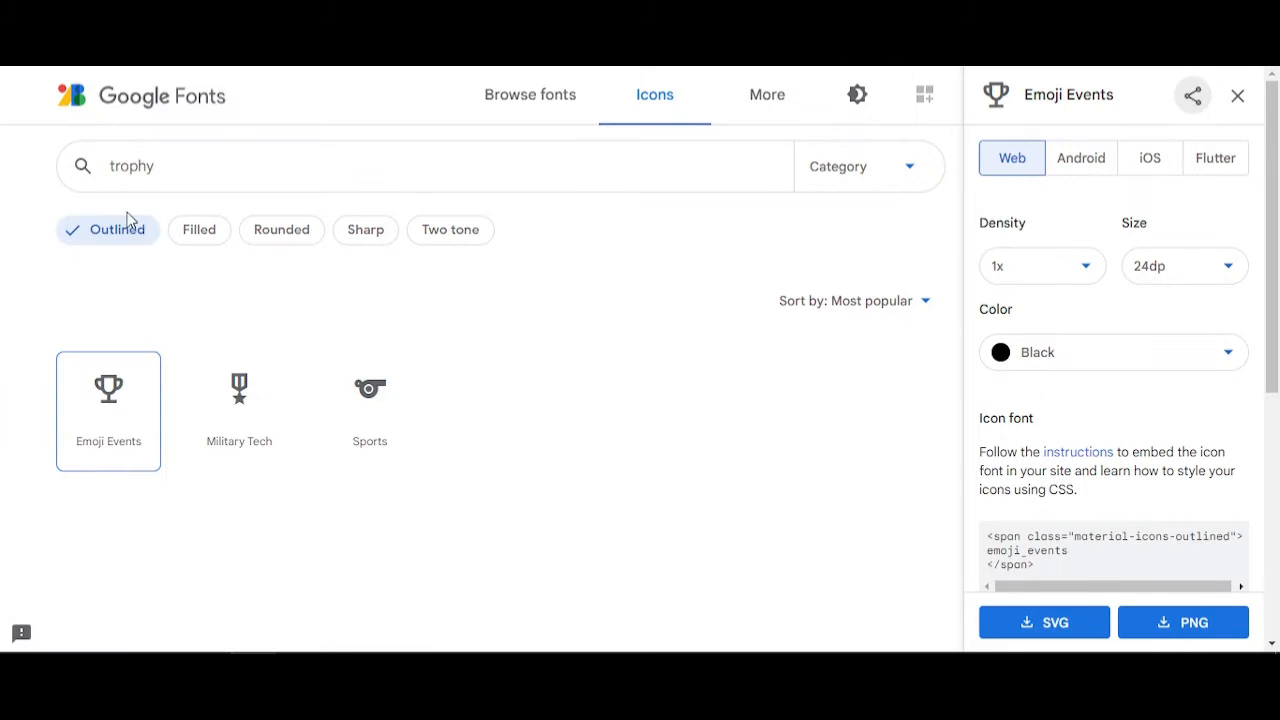
# - Switch to the Google Fonts icons page in the browser, search for "people" and view the People icon's details
pyautogui.click(189, 165)
pyautogui.hotkey('ctrl', 'a')
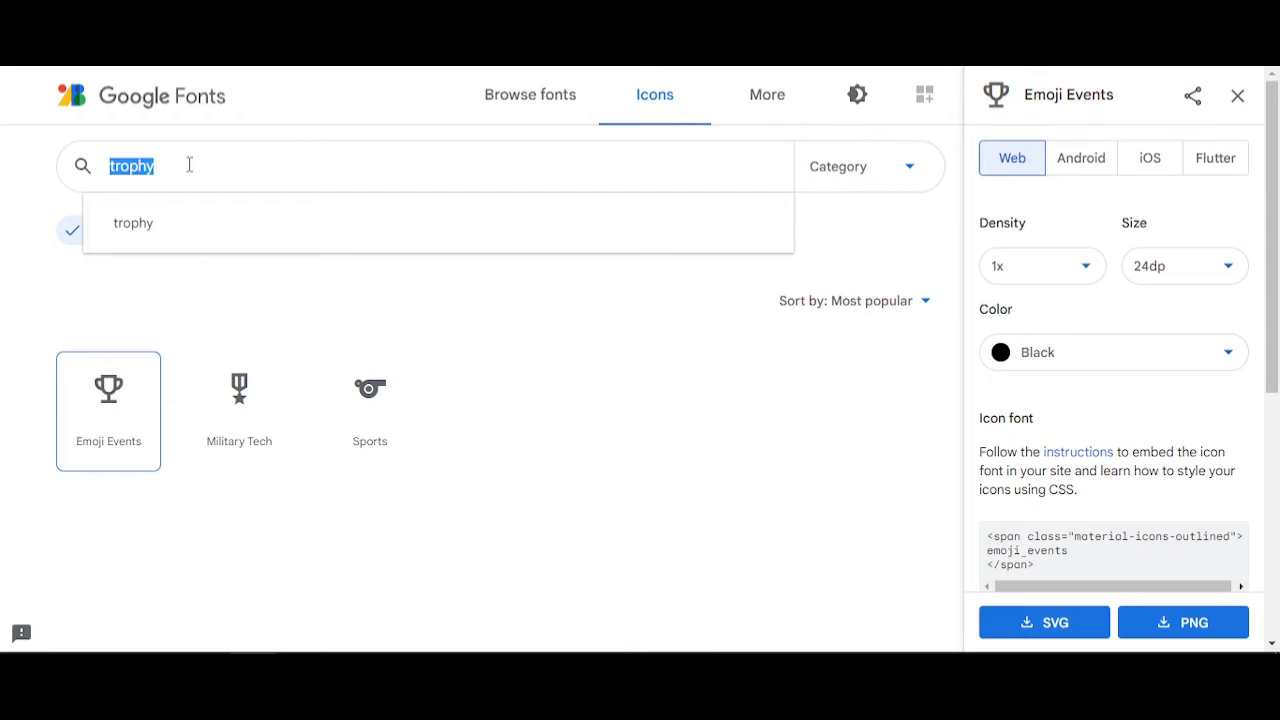
pyautogui.write('people')
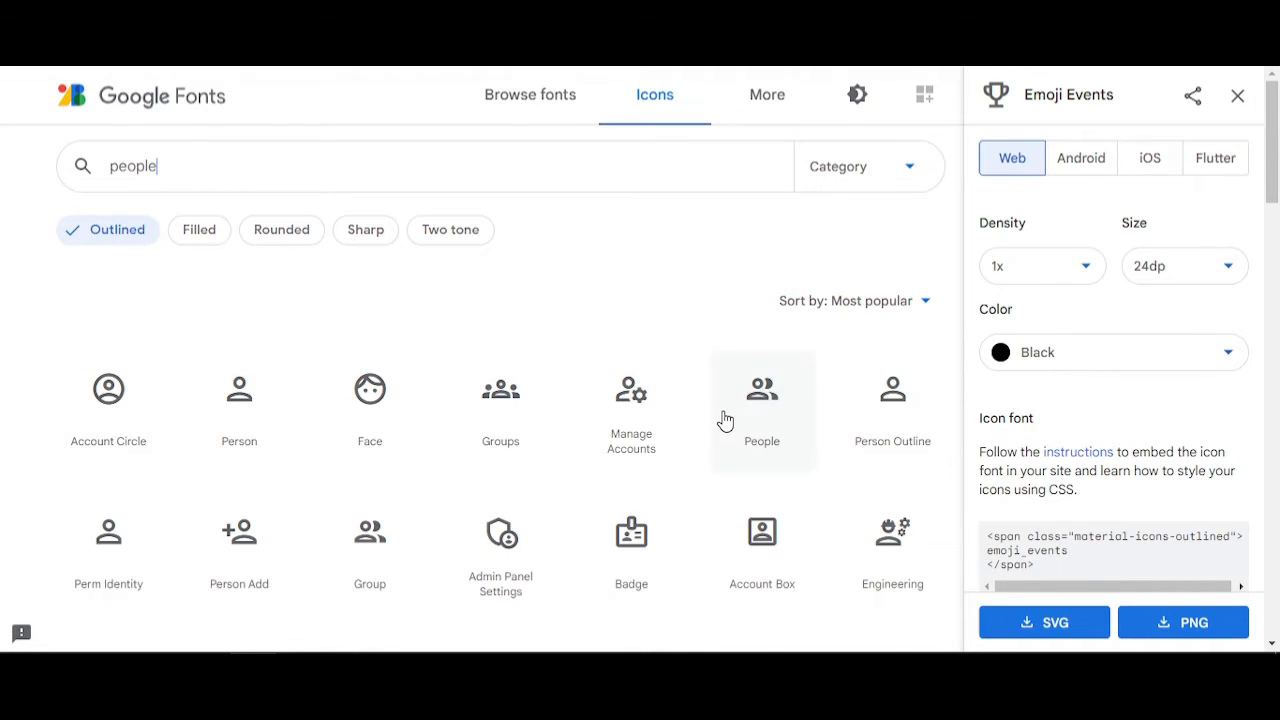
pyautogui.scroll(-2, 725, 420)
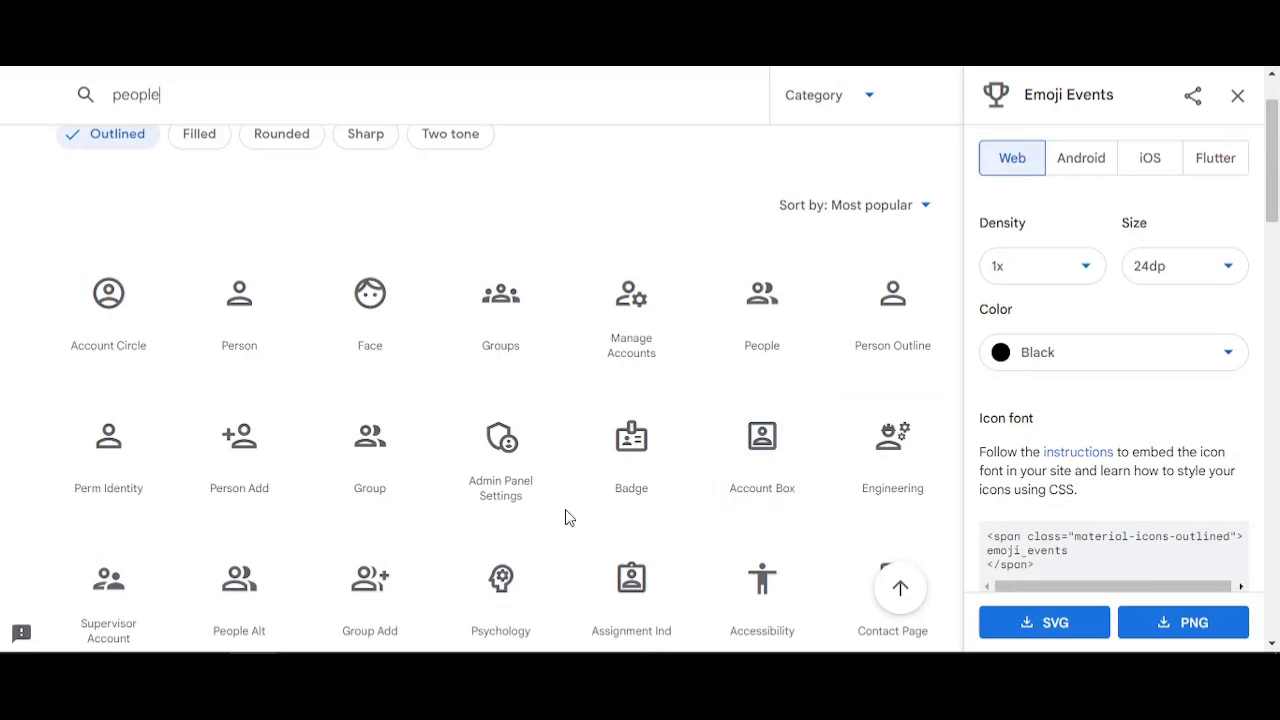
pyautogui.click(763, 293)
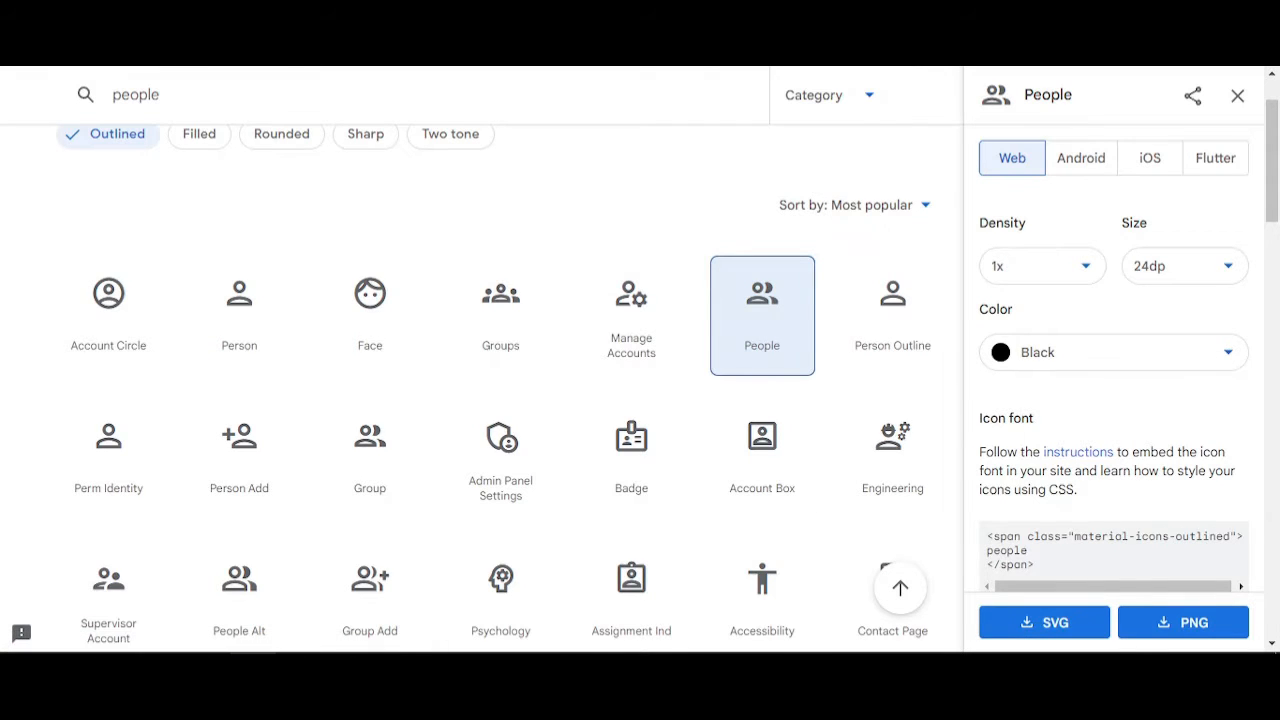
# - Switch to the icons folder in File Explorer and import people_black_24dp.svg onto the Figma canvas beside the menu icon, at about X 689, Y 188
pyautogui.moveTo(347, 648)
pyautogui.click(467, 600)
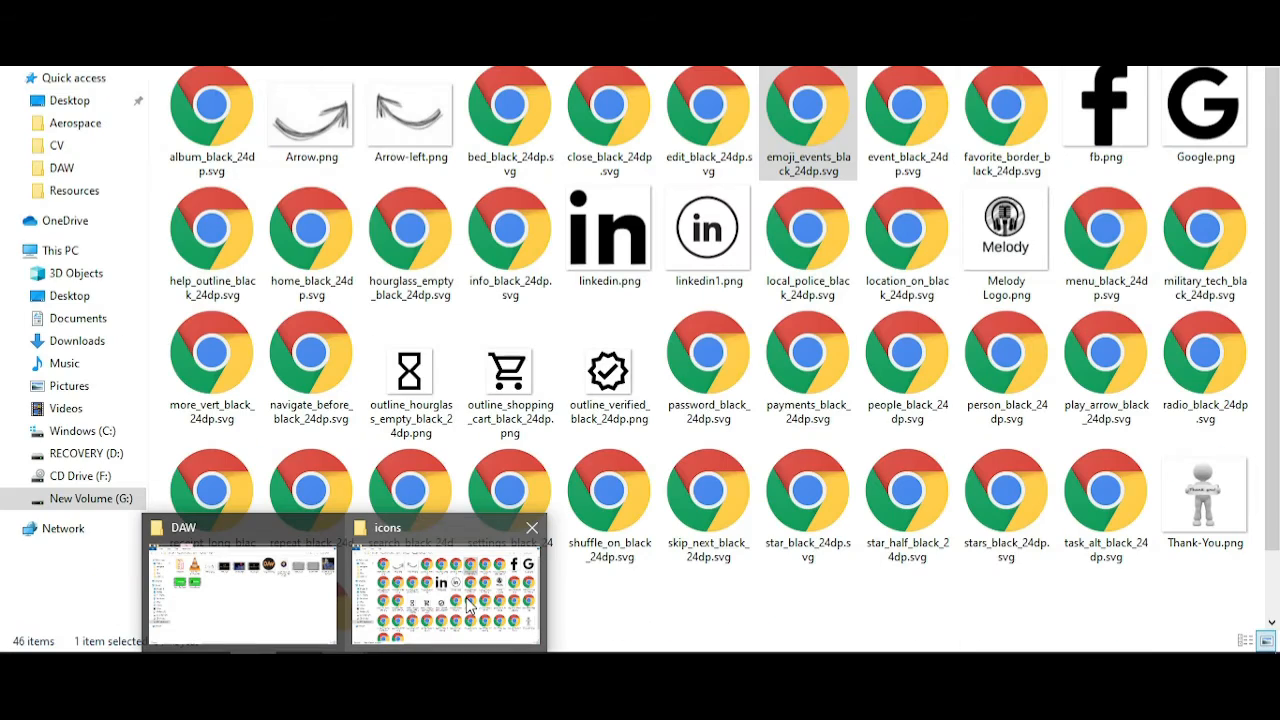
pyautogui.click(935, 383)
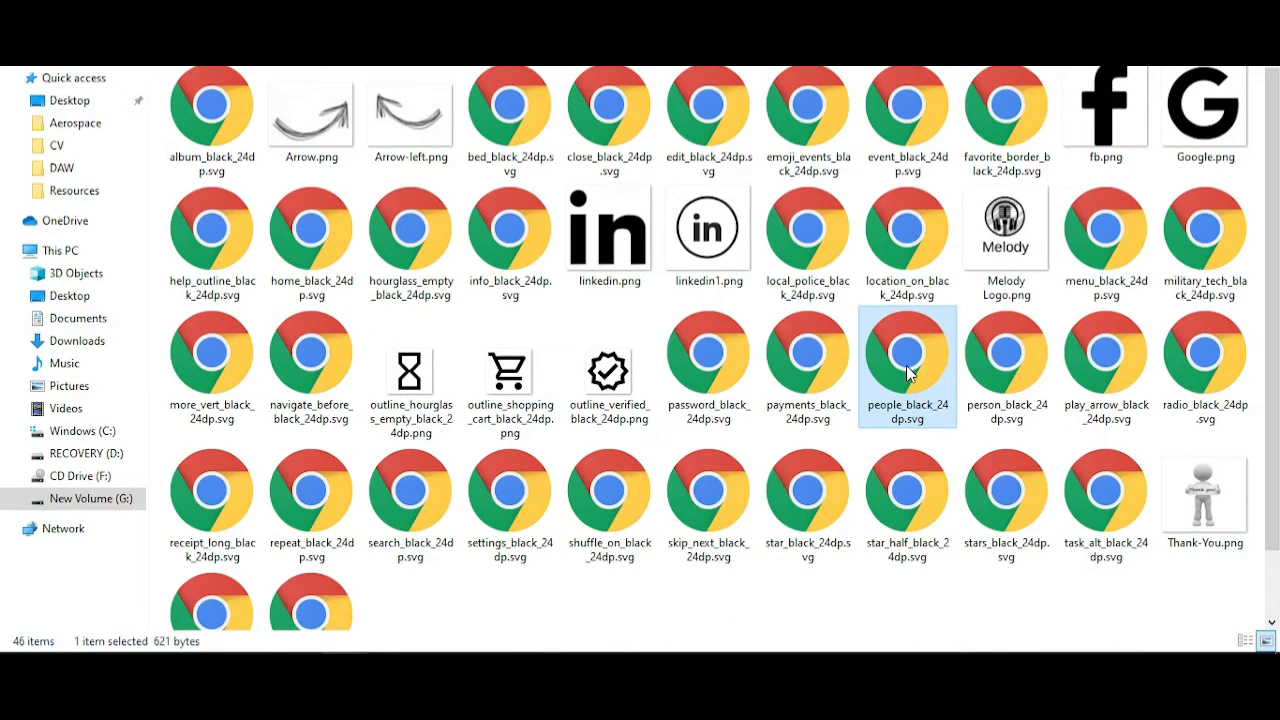
pyautogui.moveTo(908, 373); pyautogui.dragTo(755, 484)
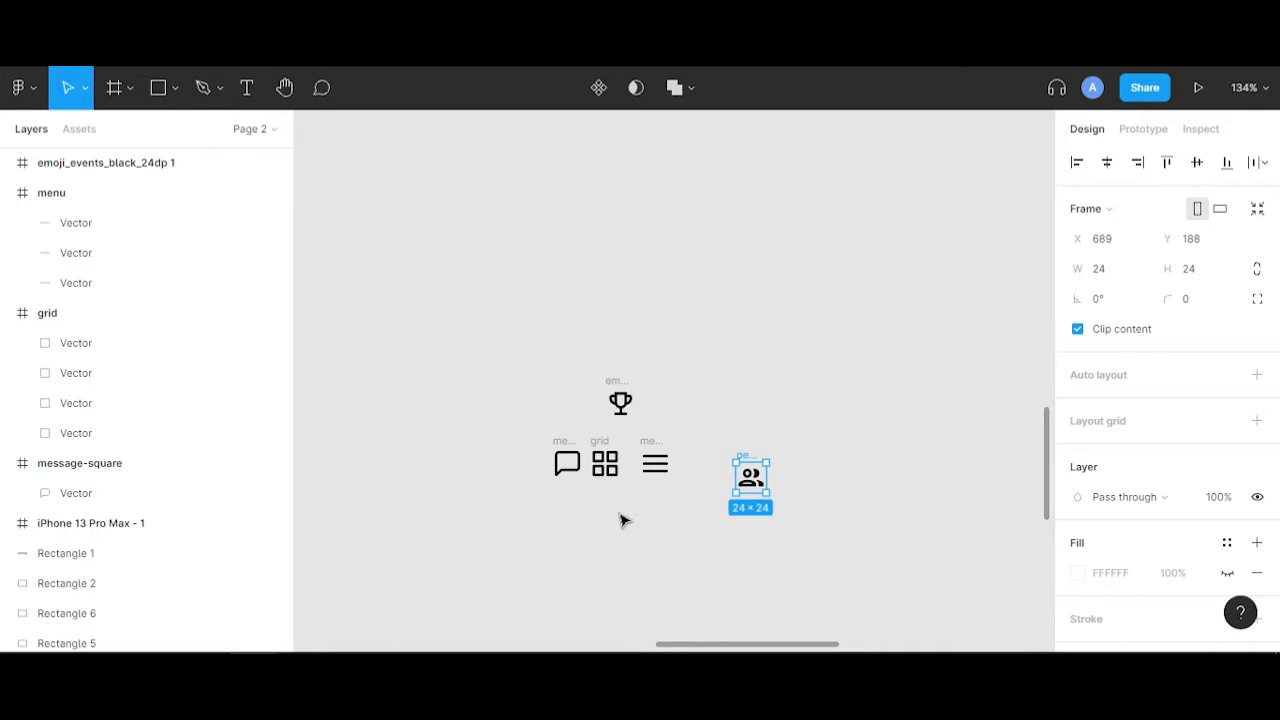
# - Set the trophy vector's fill color to white, FFFFFF
pyautogui.scroll(5, 705, 490)
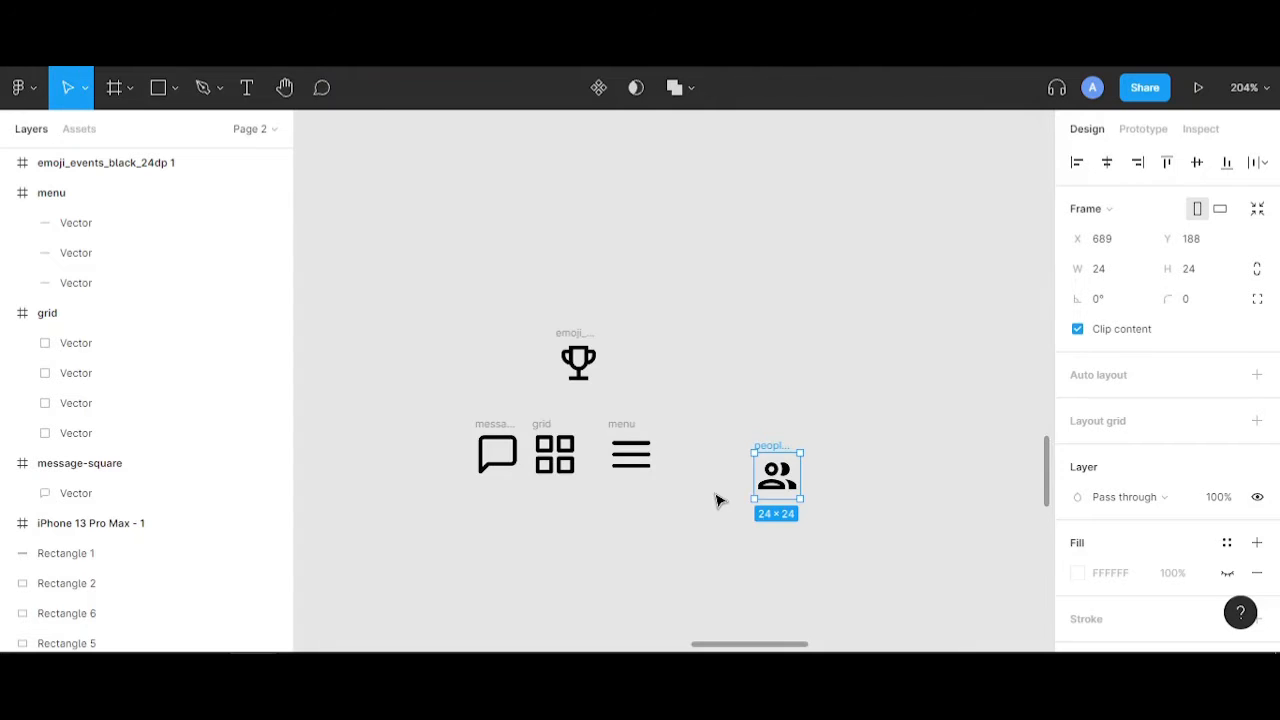
pyautogui.click(573, 366)
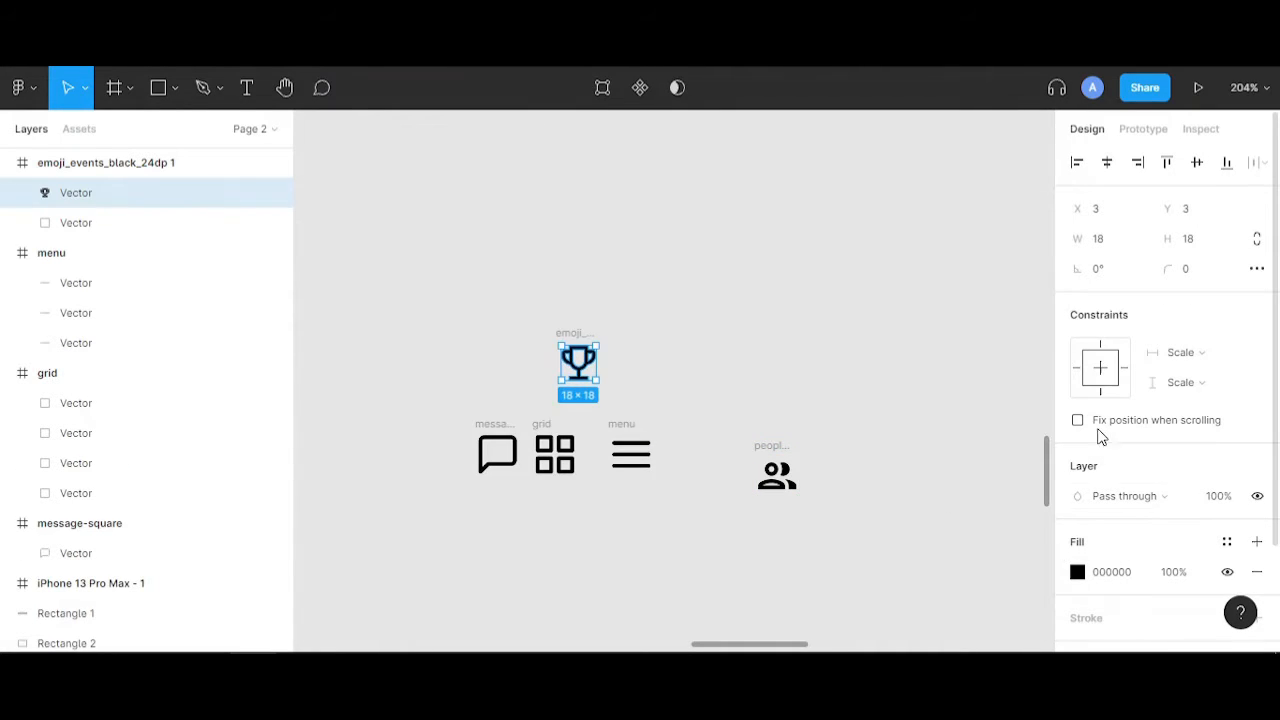
pyautogui.click(1077, 572)
pyautogui.moveTo(960, 394); pyautogui.dragTo(769, 160)
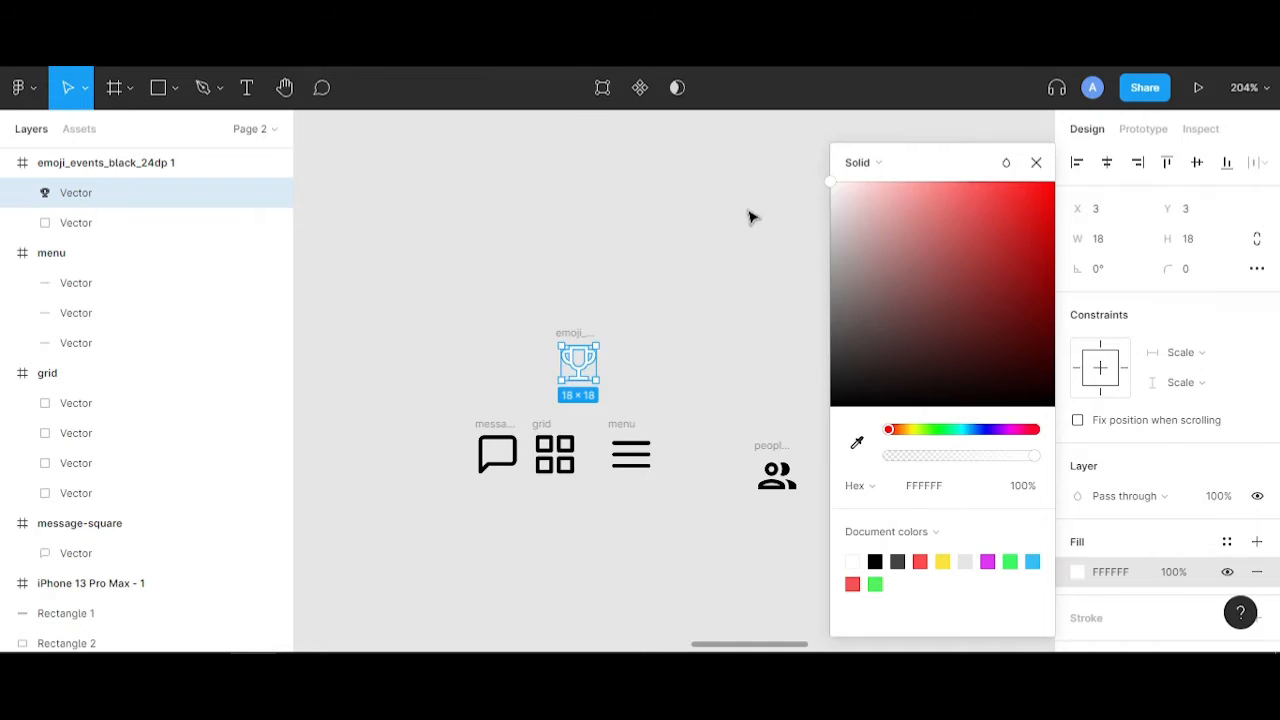
pyautogui.moveTo(664, 375); pyautogui.dragTo(714, 380)
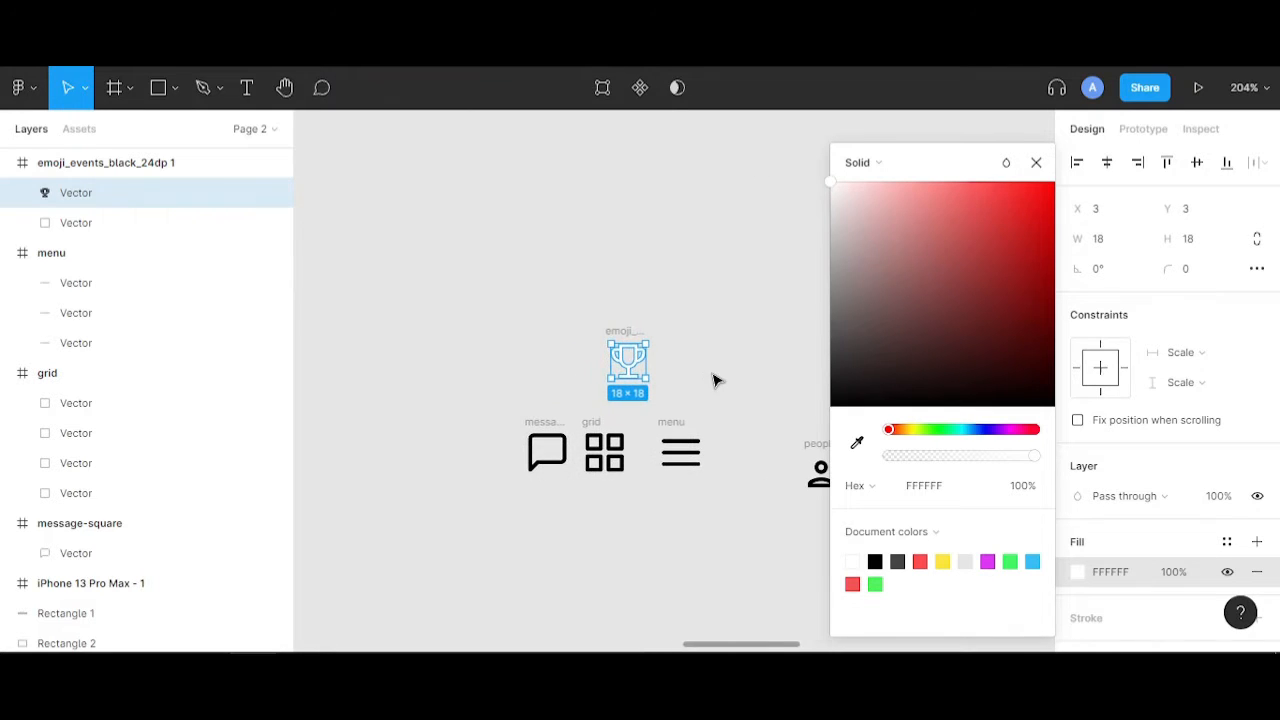
pyautogui.moveTo(663, 566); pyautogui.dragTo(523, 523)
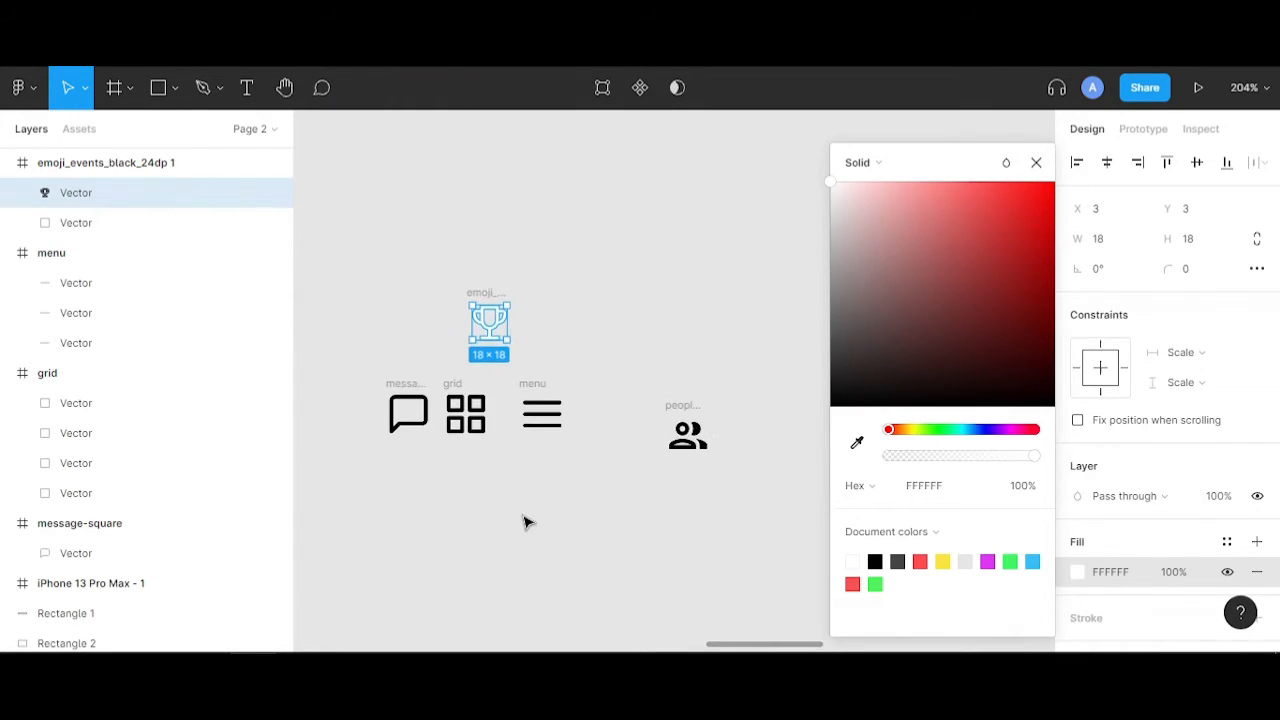
pyautogui.click(489, 469)
# - Select the message-square, grid, menu and people icons together and change their black selection color to white, FFFFFF
pyautogui.click(416, 388)
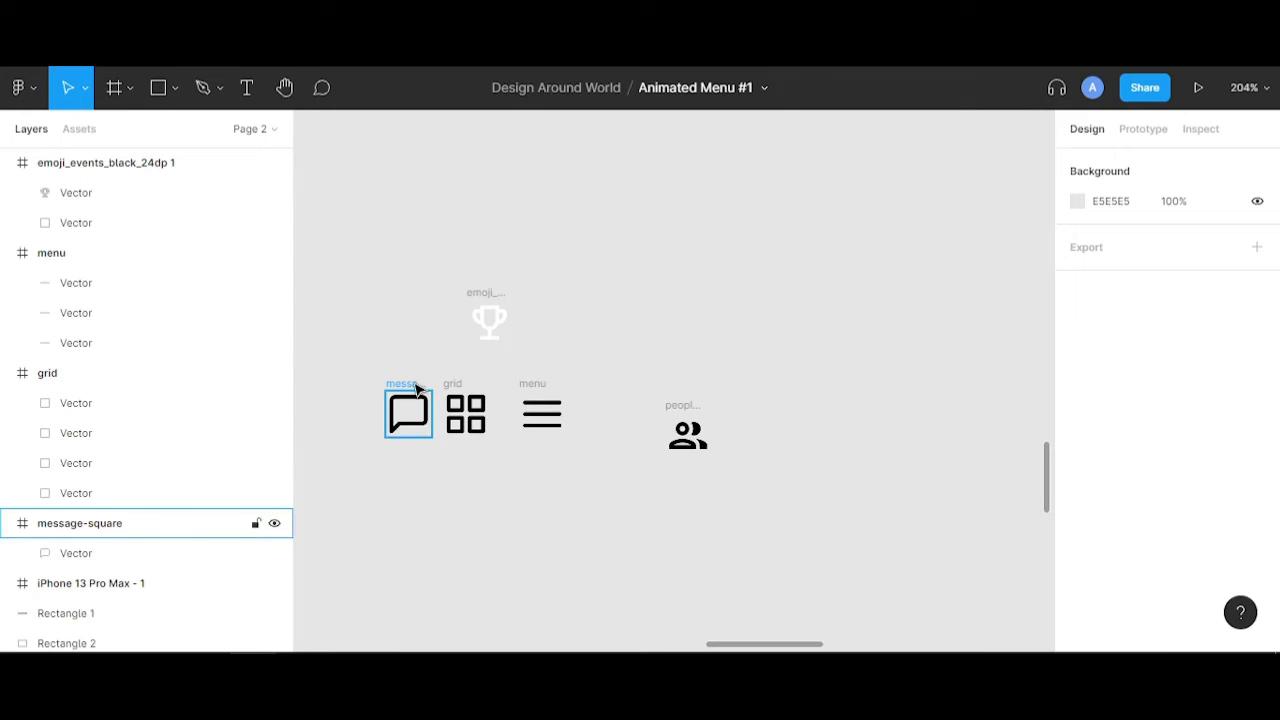
pyautogui.click(414, 386)
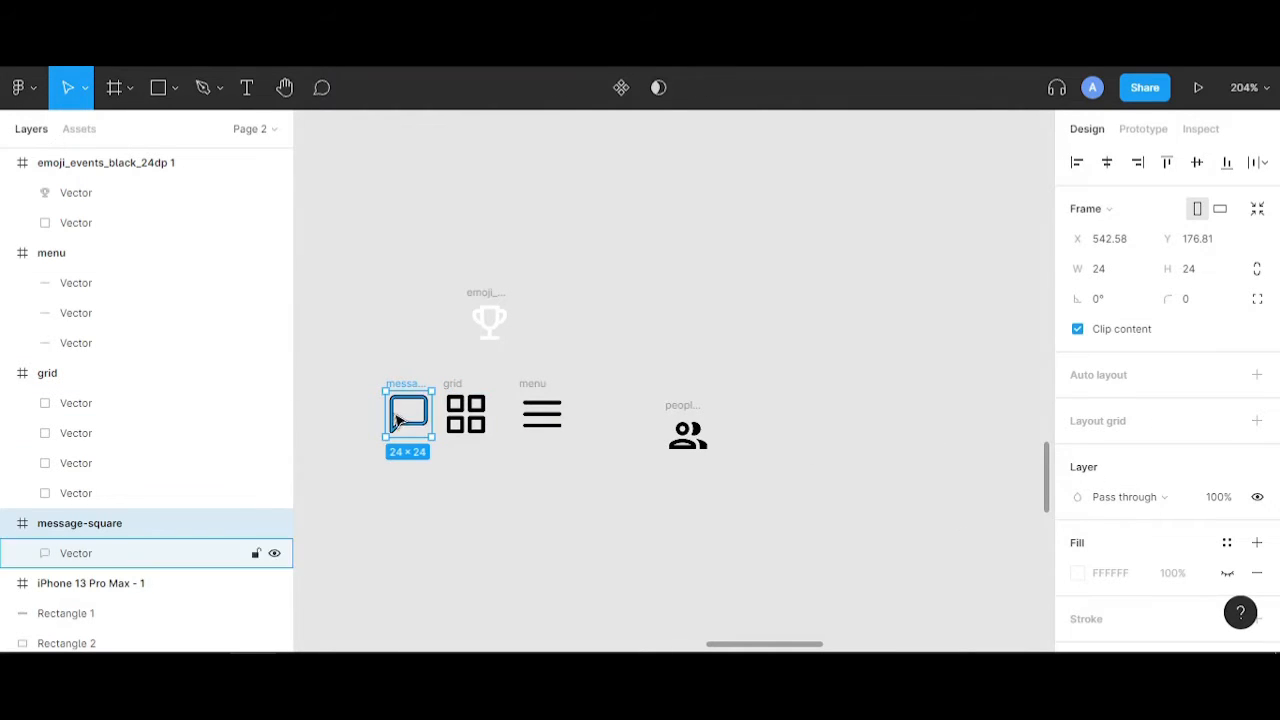
pyautogui.keyDown('shift'); pyautogui.click(453, 386); pyautogui.keyUp('shift')
pyautogui.keyDown('shift'); pyautogui.click(546, 386); pyautogui.keyUp('shift')
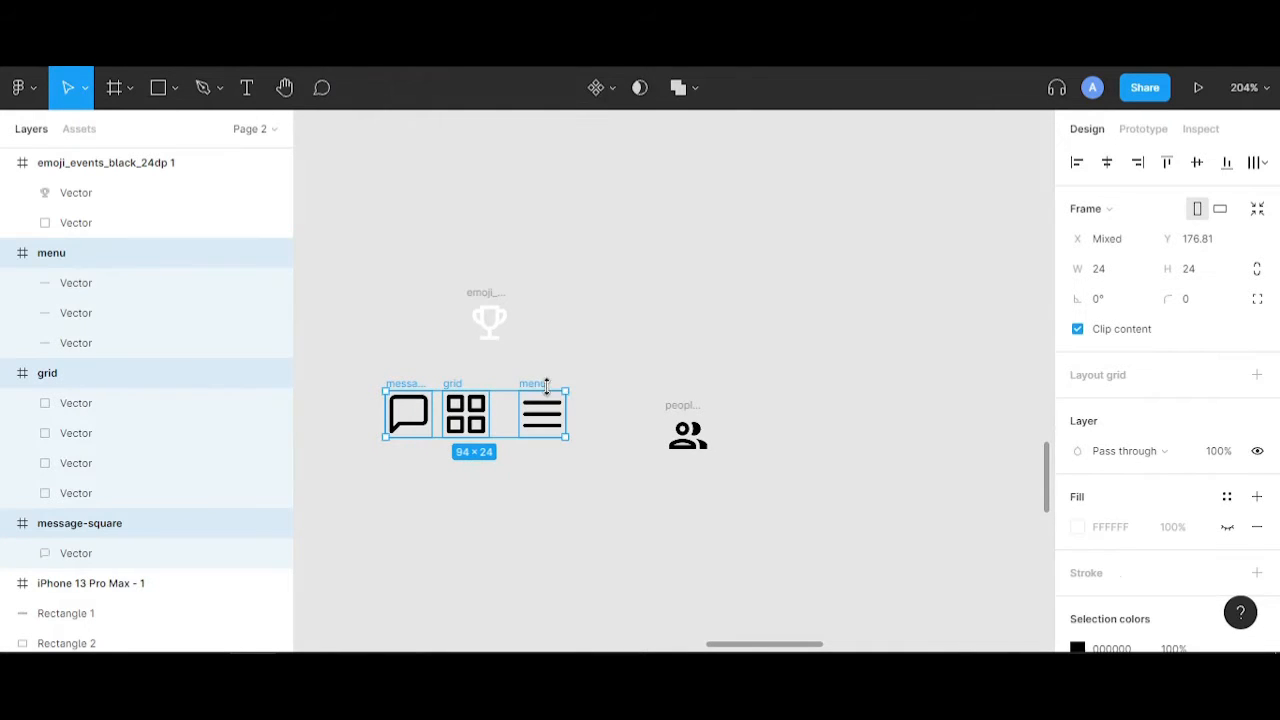
pyautogui.keyDown('shift'); pyautogui.click(688, 434); pyautogui.keyUp('shift')
pyautogui.scroll(-2, 1090, 585)
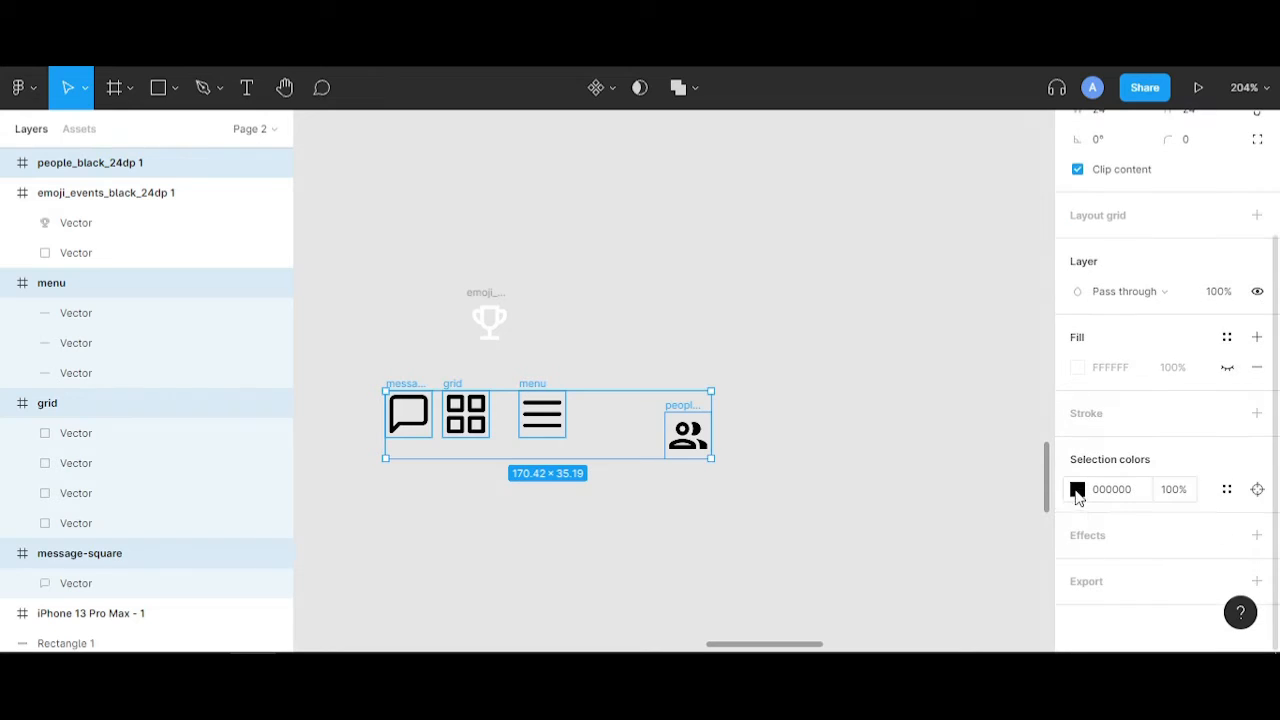
pyautogui.click(1077, 489)
pyautogui.moveTo(934, 297); pyautogui.dragTo(818, 180)
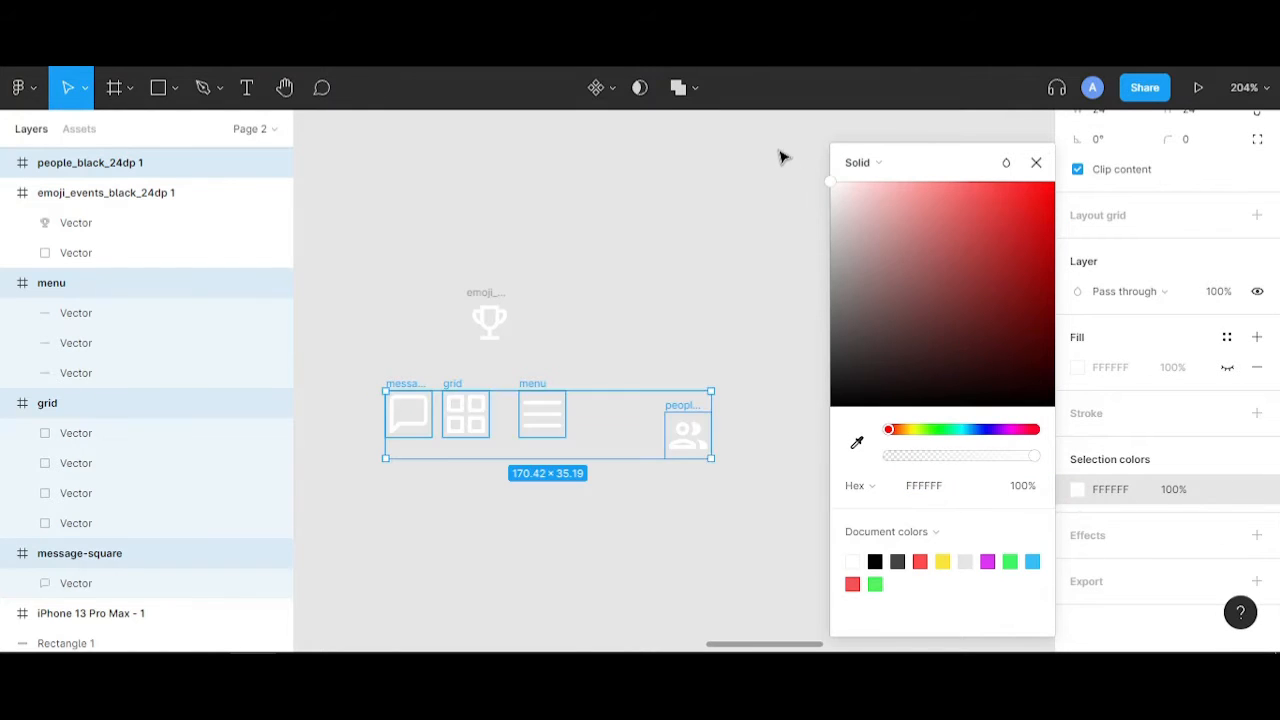
pyautogui.click(737, 518)
# - Try placing all five white icons inside the iPhone 13 Pro Max frame, and move them back out onto the canvas
pyautogui.moveTo(515, 527); pyautogui.dragTo(669, 503)
pyautogui.moveTo(573, 507); pyautogui.dragTo(685, 473)
pyautogui.scroll(-4, 701, 466)
pyautogui.scroll(-6, 646, 517)
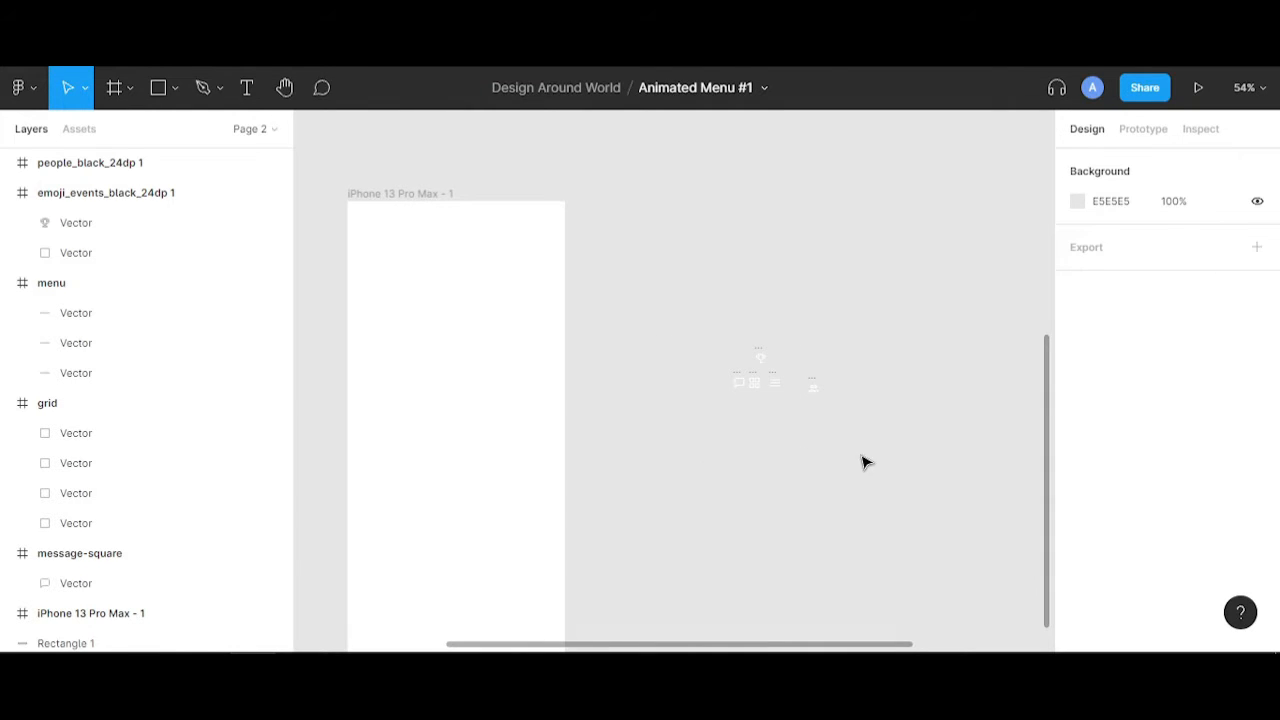
pyautogui.moveTo(866, 462); pyautogui.dragTo(686, 317)
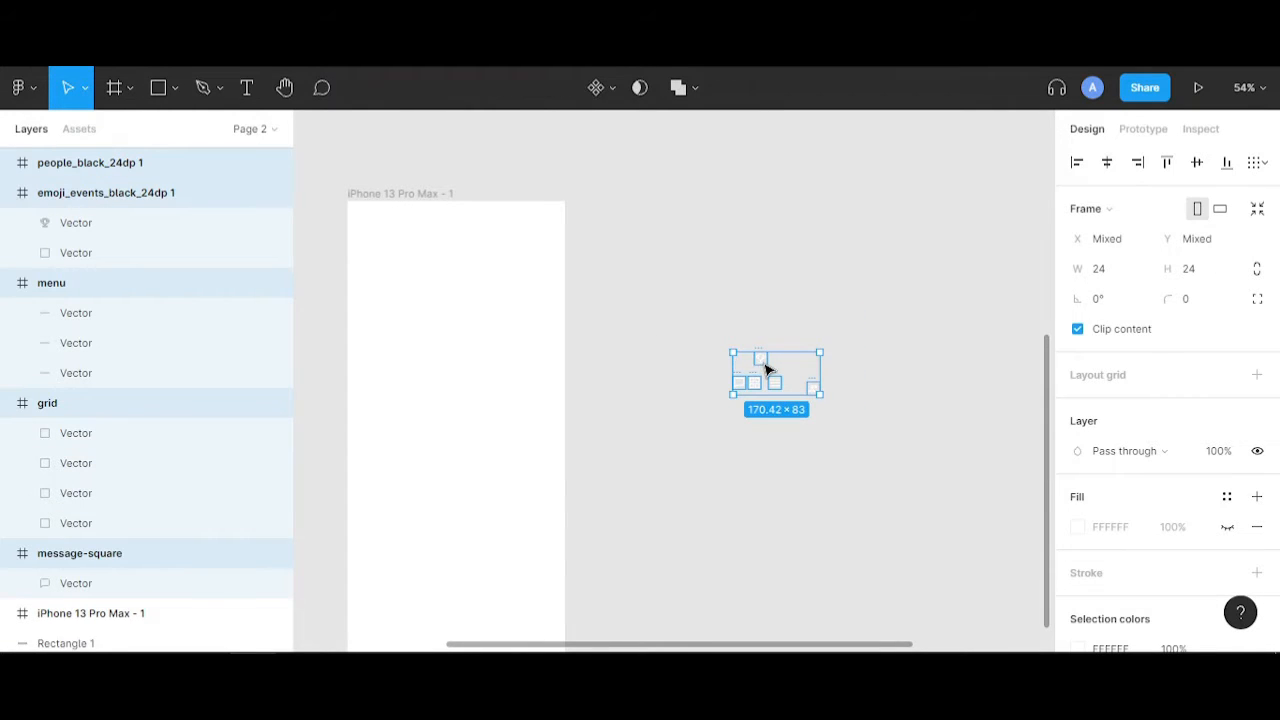
pyautogui.moveTo(768, 370); pyautogui.dragTo(436, 484)
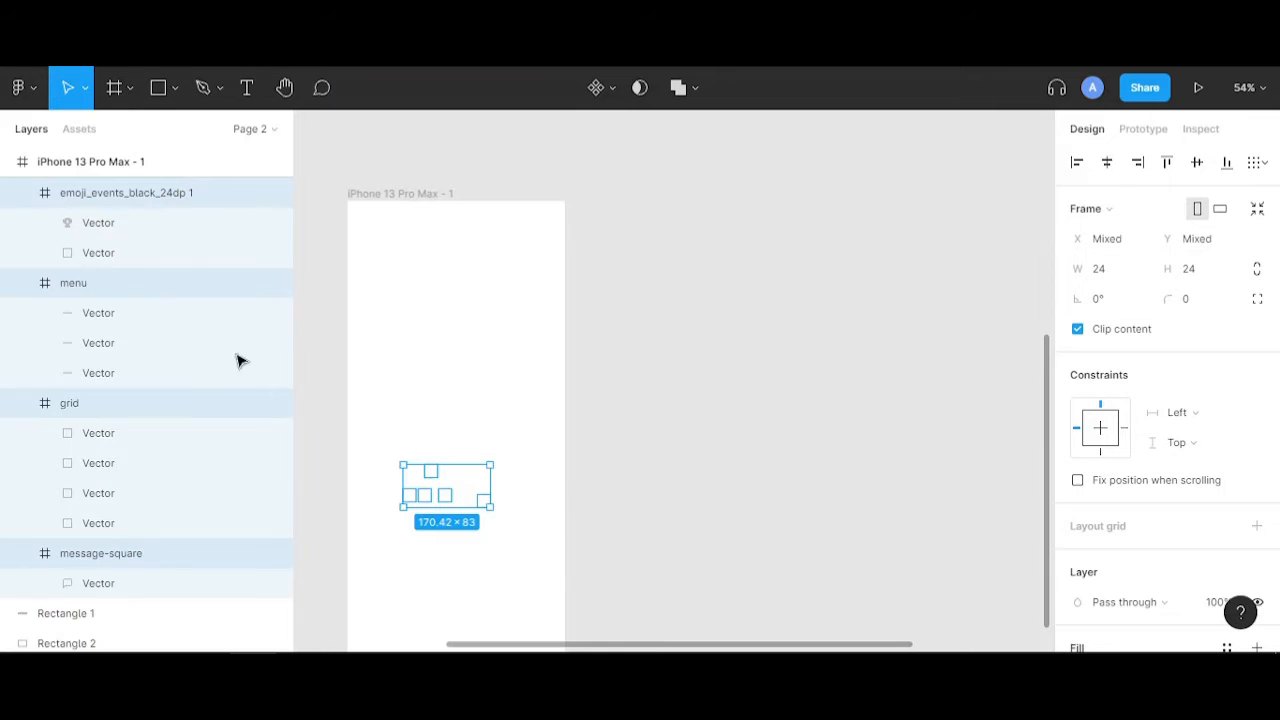
pyautogui.scroll(1, 206, 357)
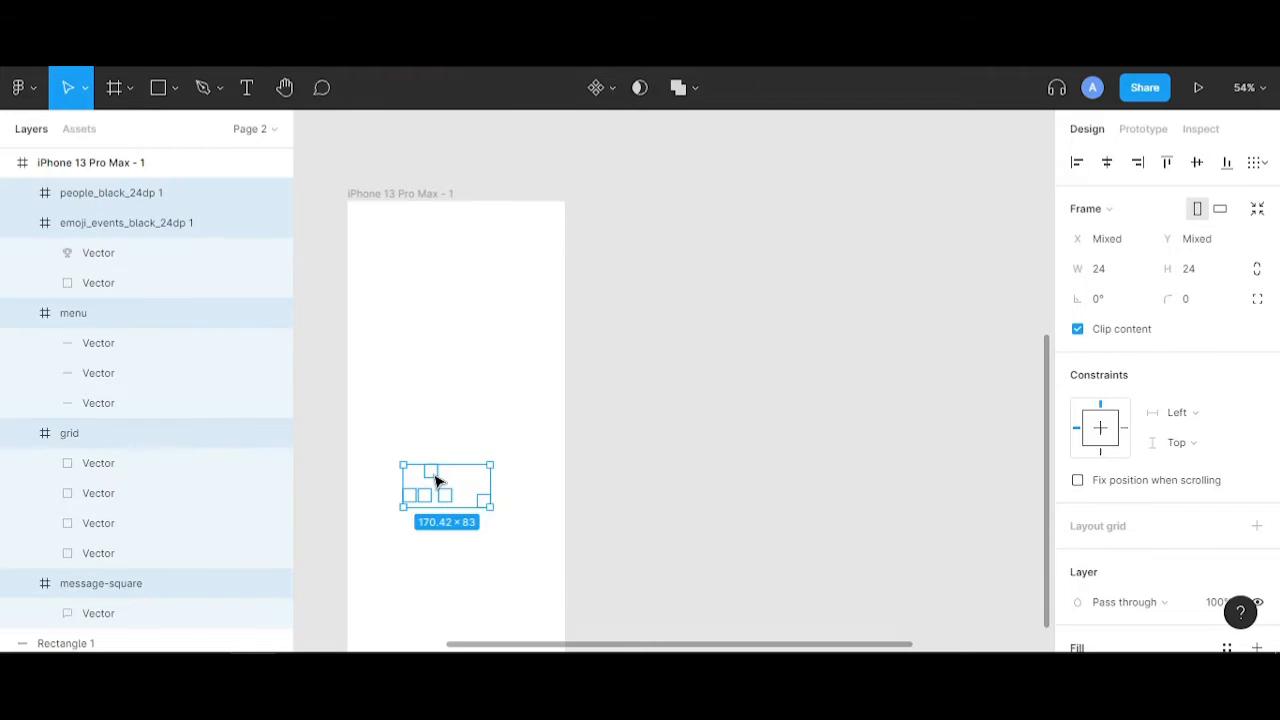
pyautogui.moveTo(435, 481); pyautogui.dragTo(702, 521)
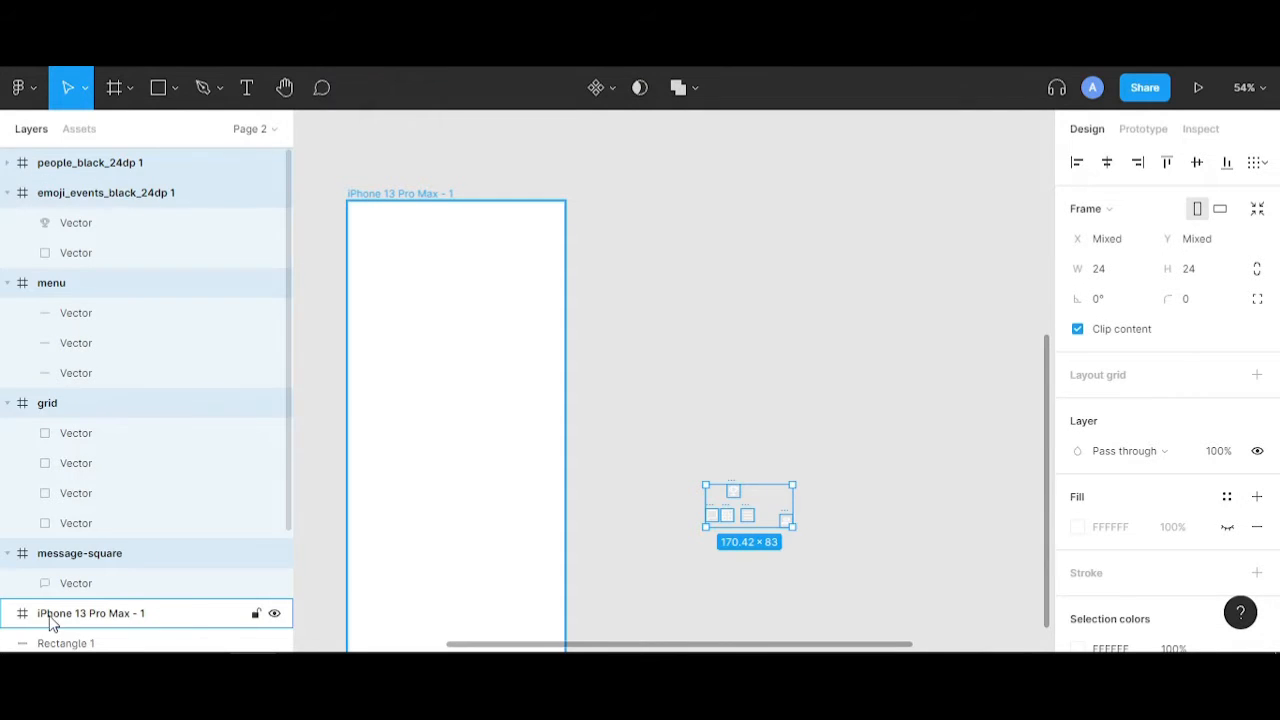
# - Select all five icons on the canvas and move them into the iPhone 13 Pro Max frame so they nest under it
pyautogui.scroll(-3, 52, 620)
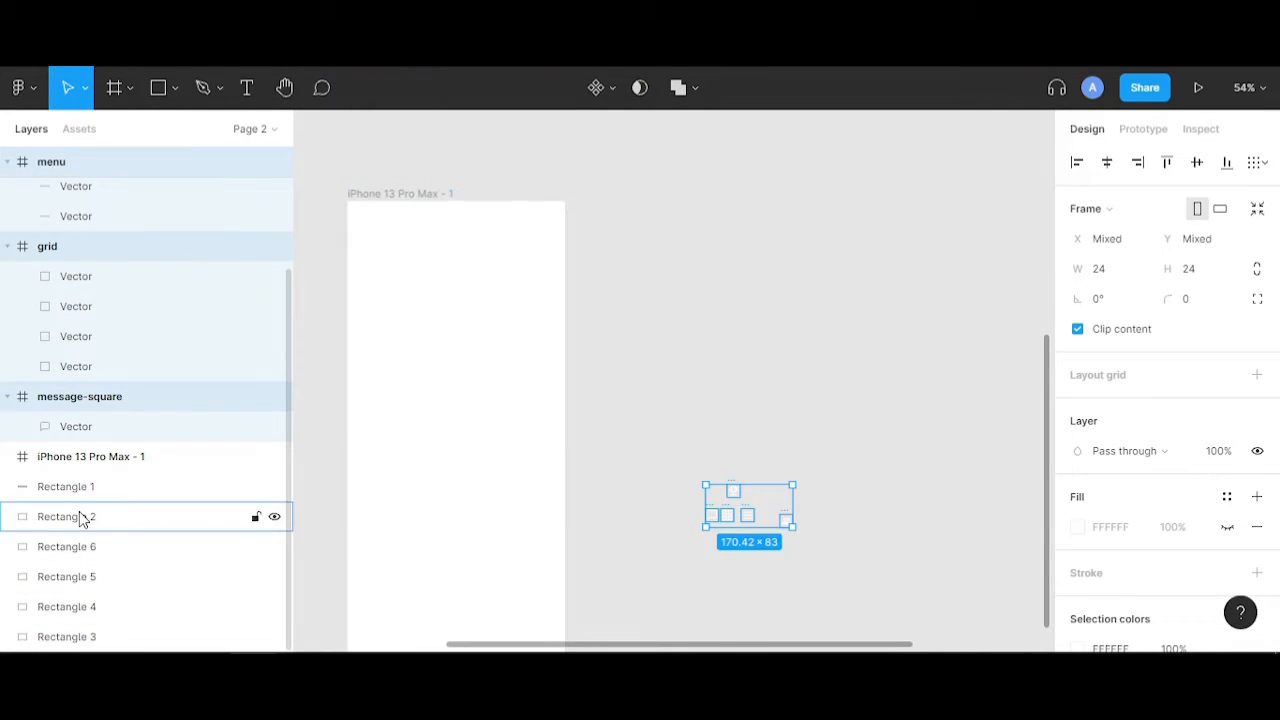
pyautogui.click(86, 572)
pyautogui.click(85, 528)
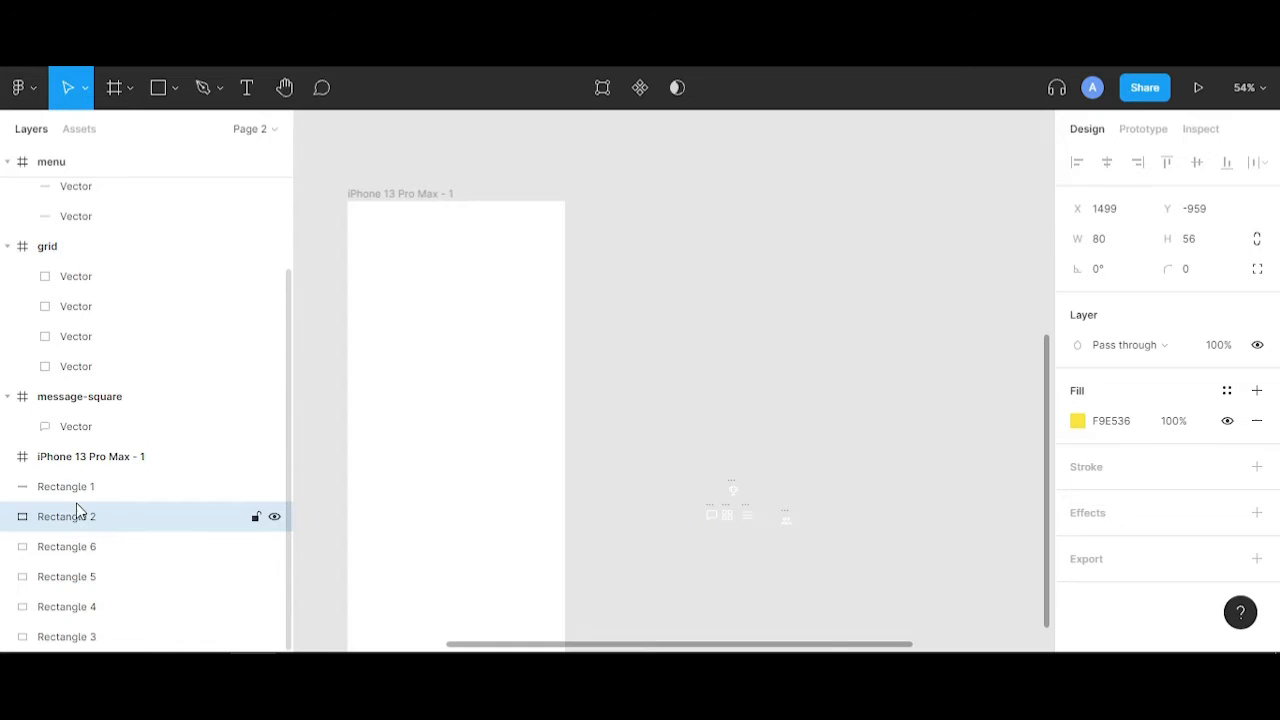
pyautogui.click(77, 489)
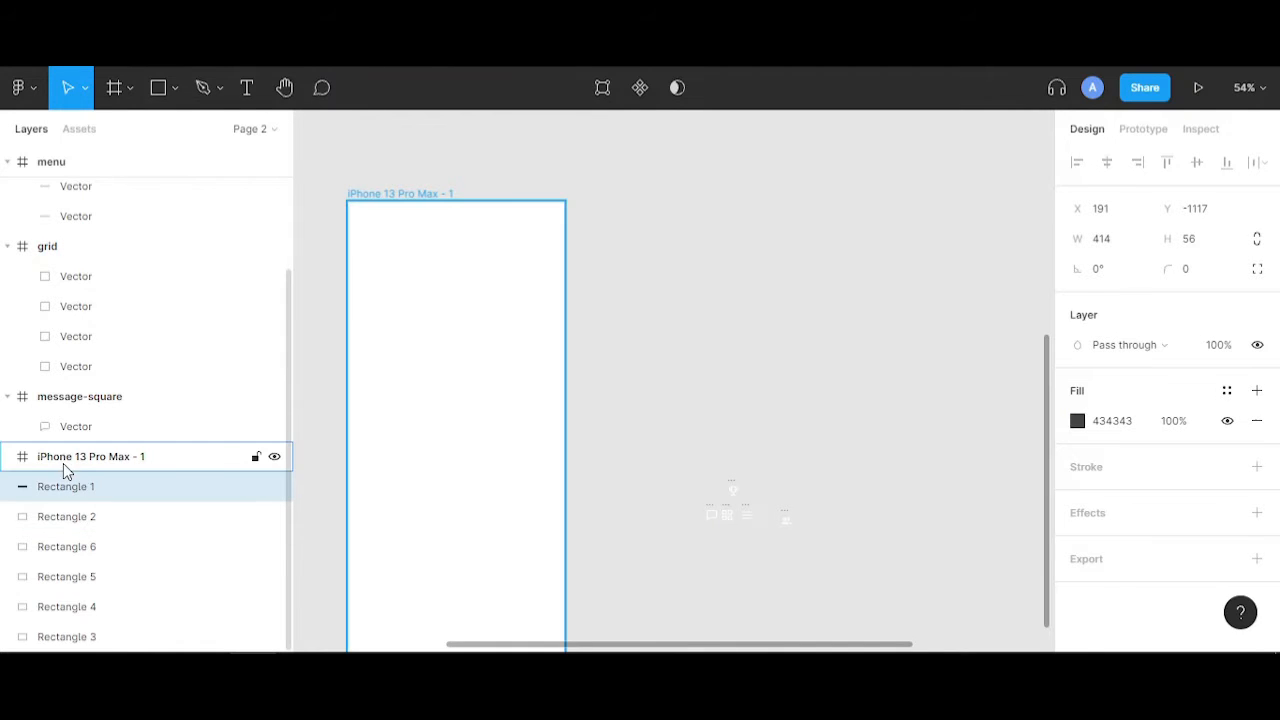
pyautogui.click(63, 462)
pyautogui.moveTo(862, 553); pyautogui.dragTo(449, 511)
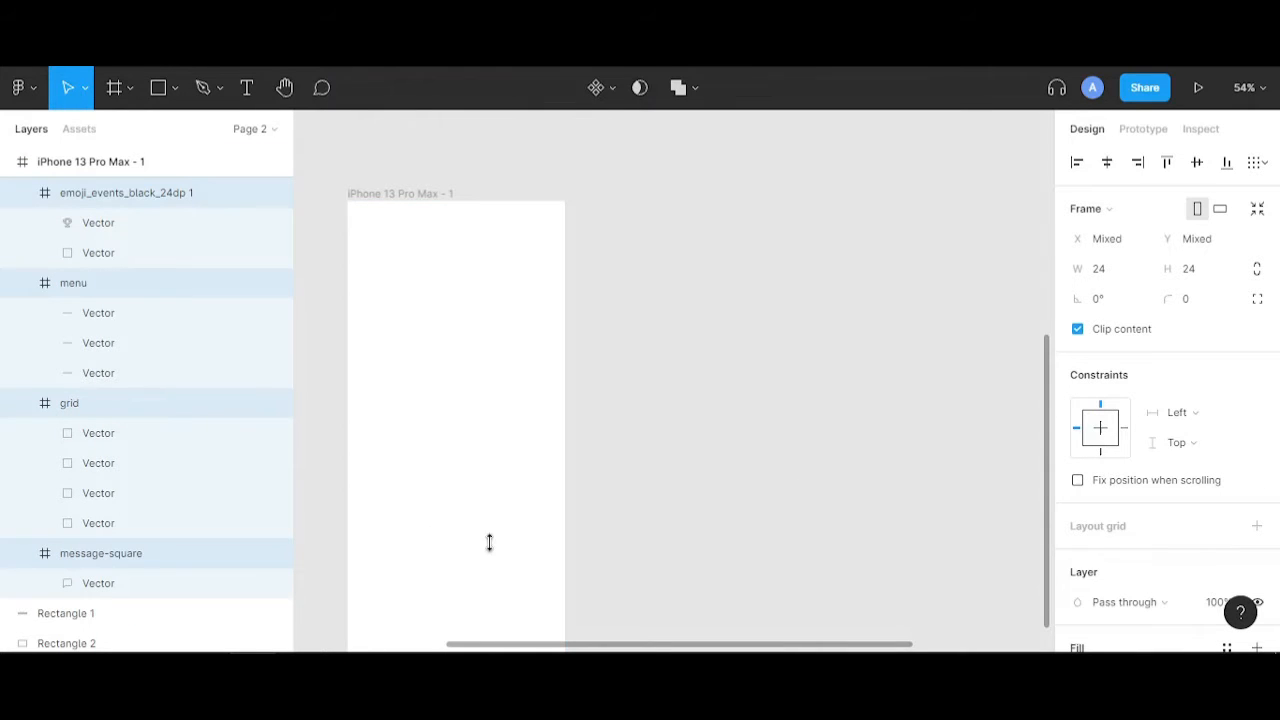
pyautogui.click(524, 514)
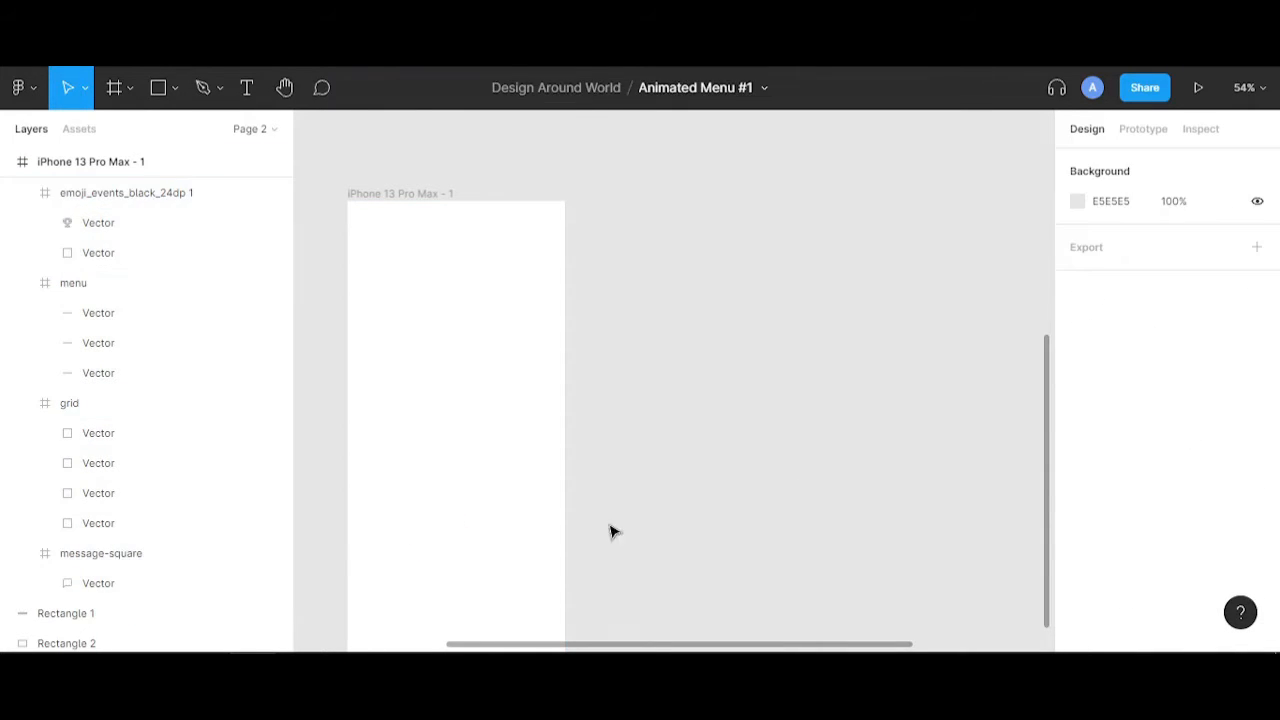
# - Draw a 428 × 56 rectangle across the full width of the iPhone 13 Pro Max frame, flush with its bottom edge
pyautogui.scroll(-1, 655, 516)
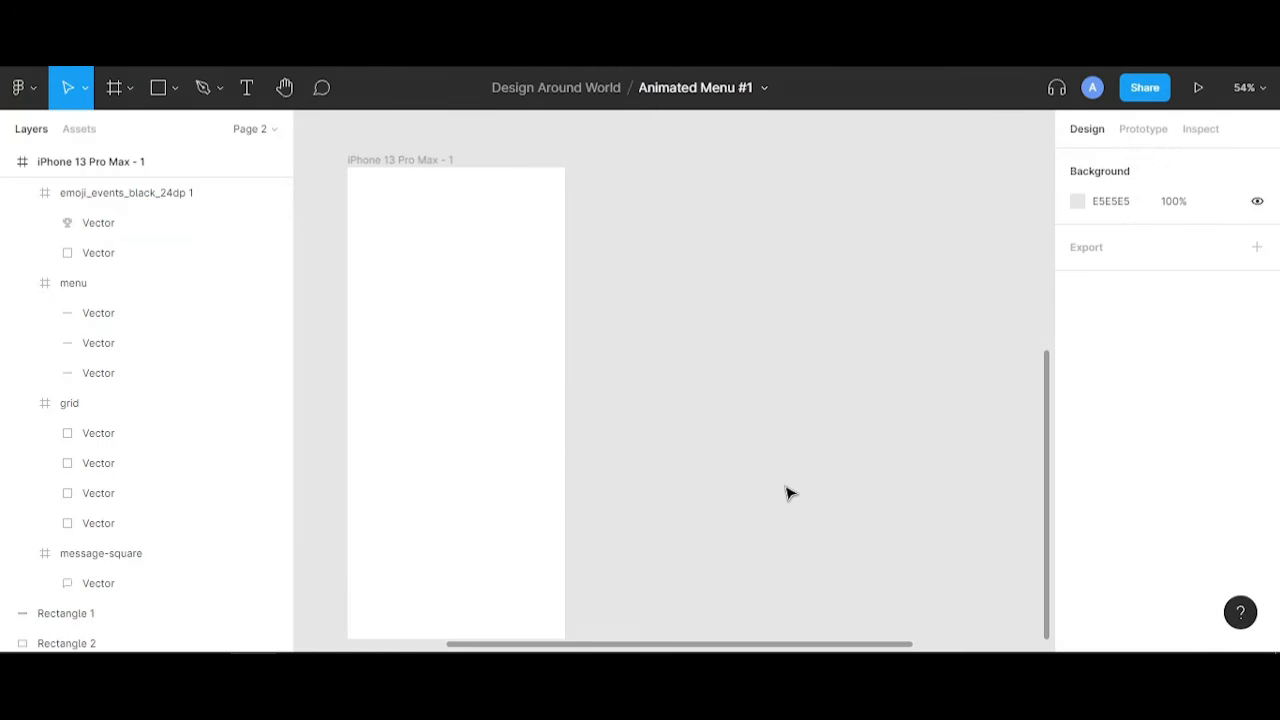
pyautogui.scroll(-2, 780, 497)
pyautogui.click(161, 100)
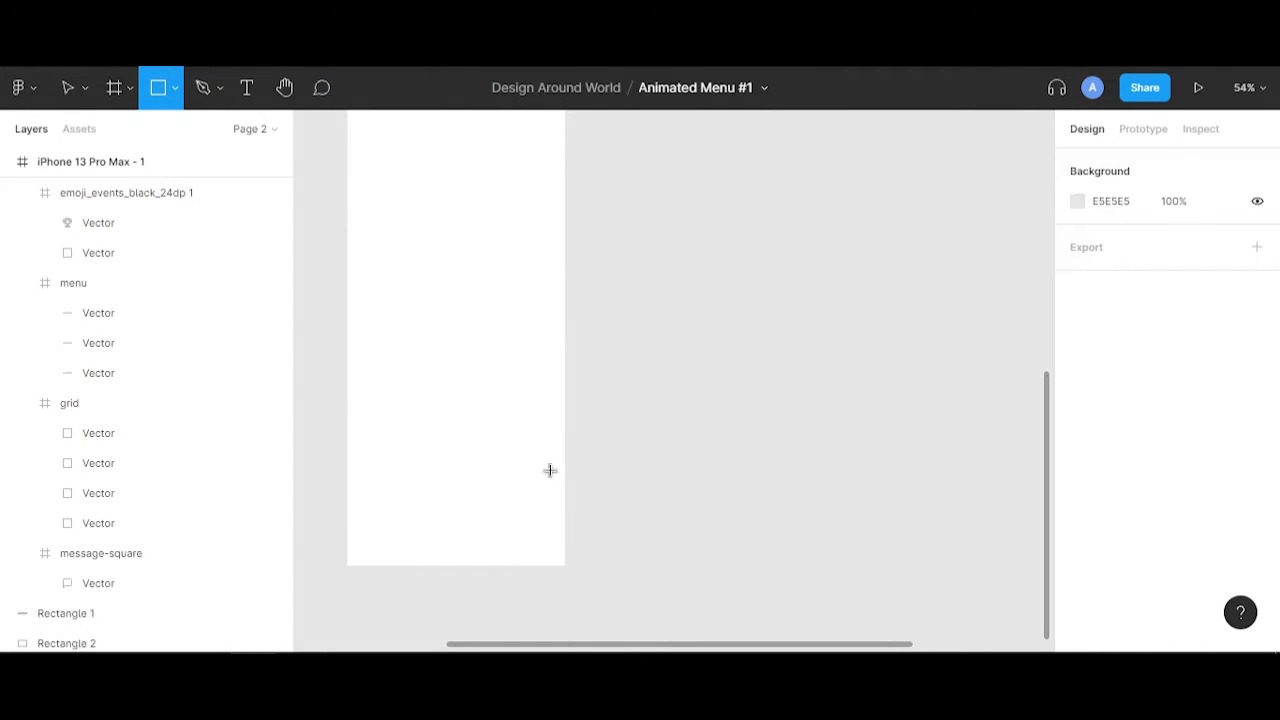
pyautogui.moveTo(358, 576); pyautogui.dragTo(409, 532)
pyautogui.scroll(2, 419, 489)
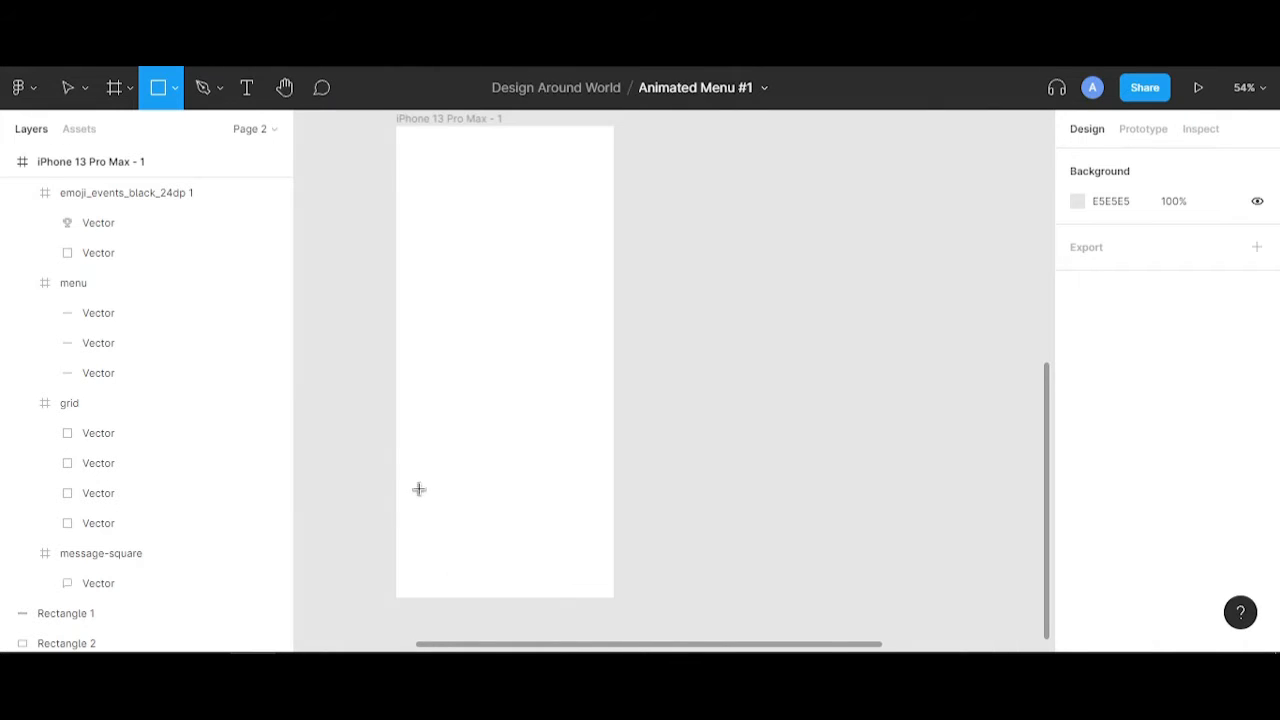
pyautogui.scroll(4, 427, 593)
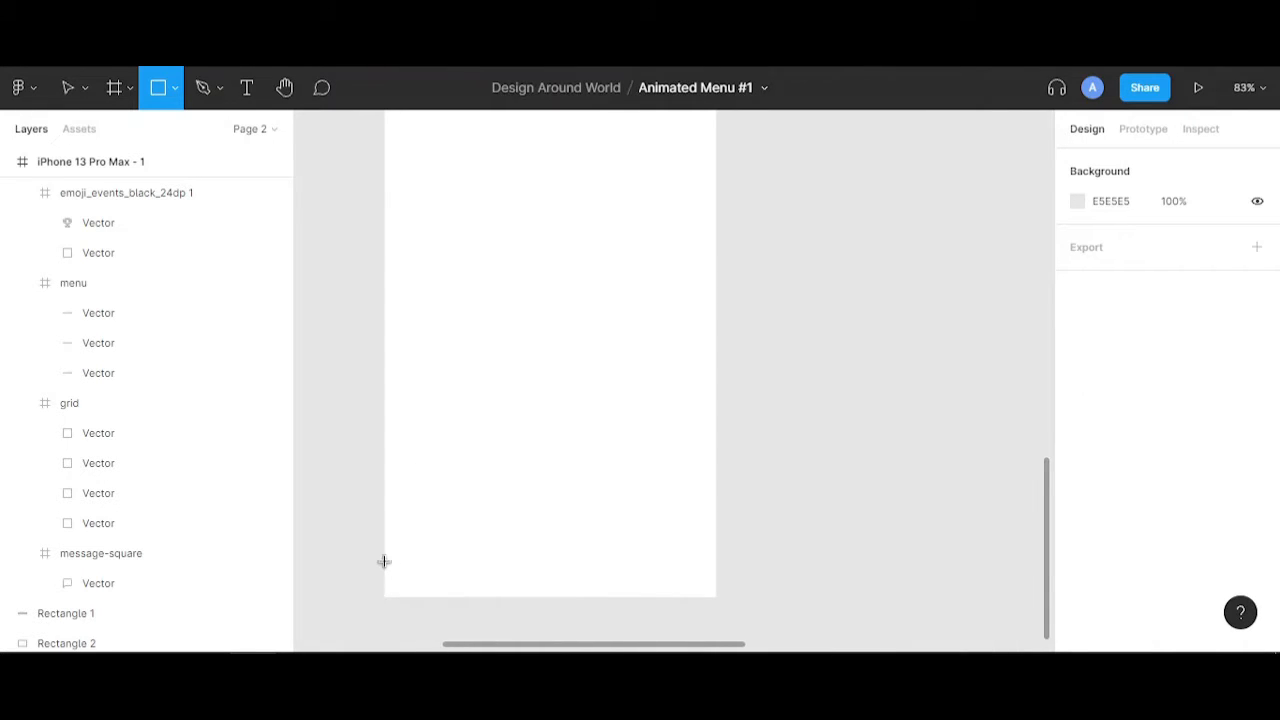
pyautogui.moveTo(384, 559); pyautogui.dragTo(716, 596)
pyautogui.moveTo(557, 558); pyautogui.dragTo(563, 552)
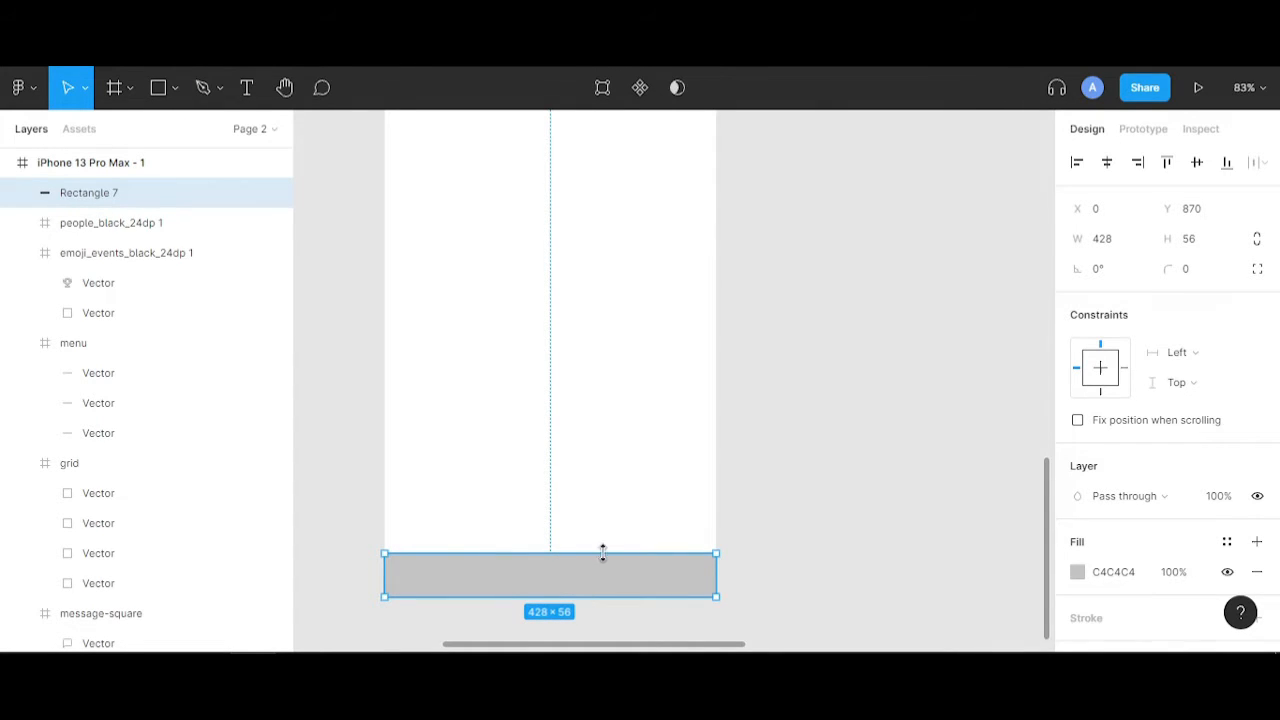
# - Copy the fill color code 434343 from the dark sample bar above the colored rectangles
pyautogui.scroll(-3, 873, 555)
pyautogui.hscroll(3, 830, 535)
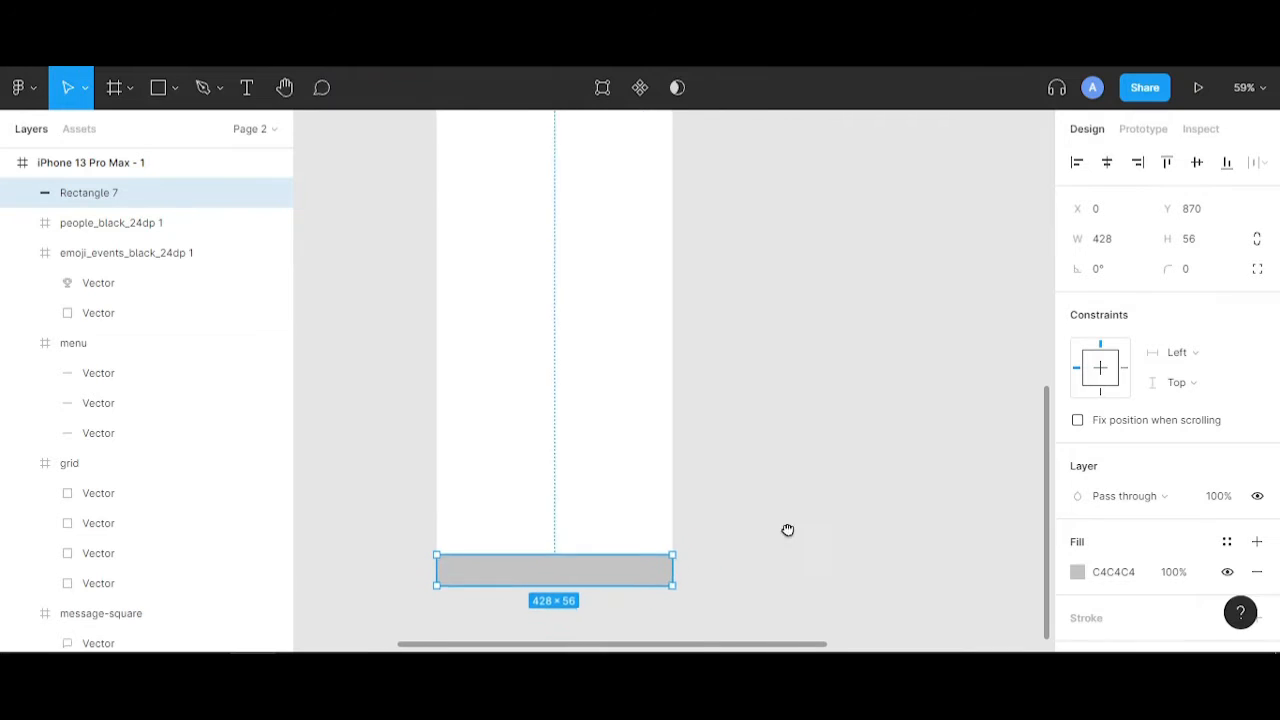
pyautogui.scroll(-3, 773, 553)
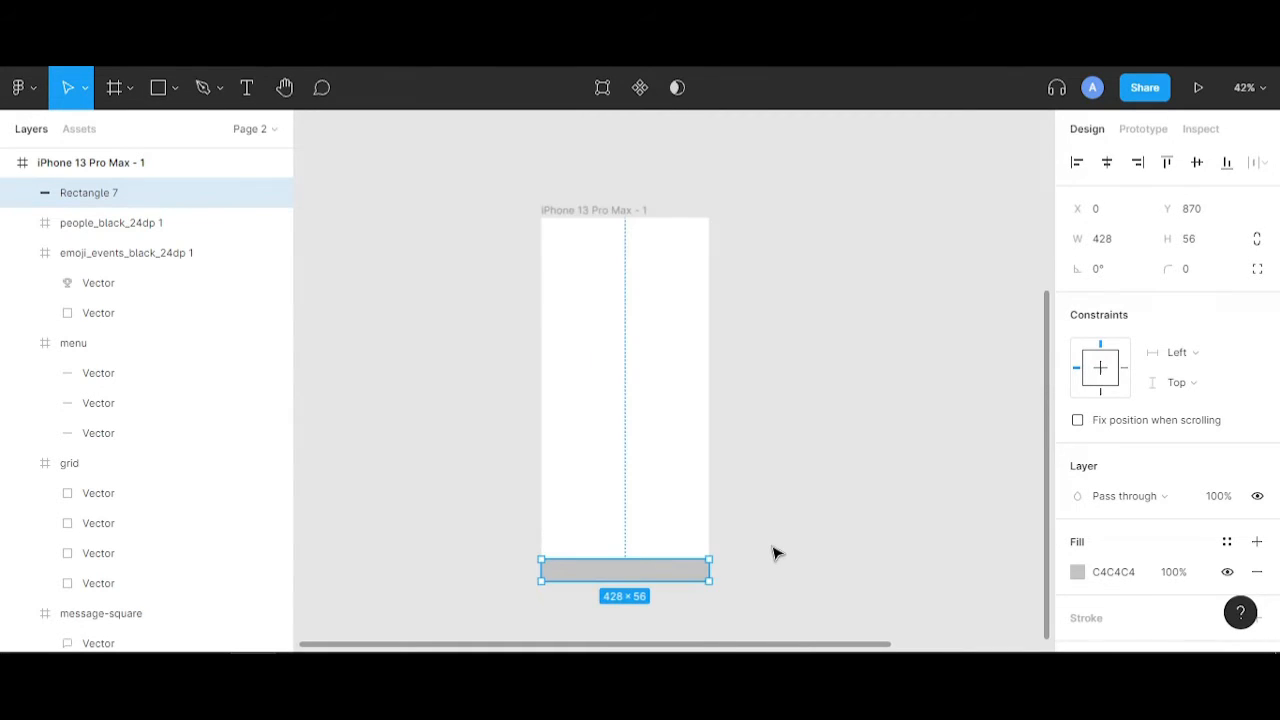
pyautogui.scroll(5, 766, 551)
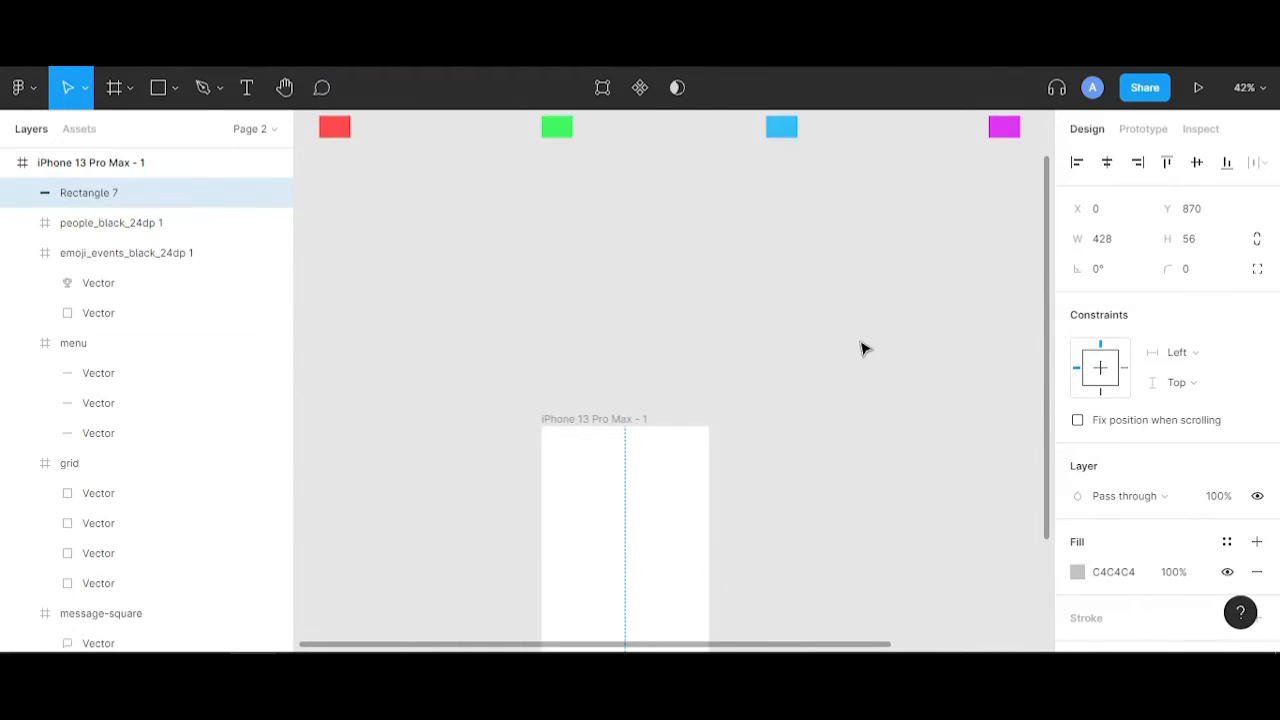
pyautogui.scroll(-3, 865, 350)
pyautogui.scroll(3, 867, 353)
pyautogui.scroll(-1, 868, 356)
pyautogui.scroll(-4, 867, 355)
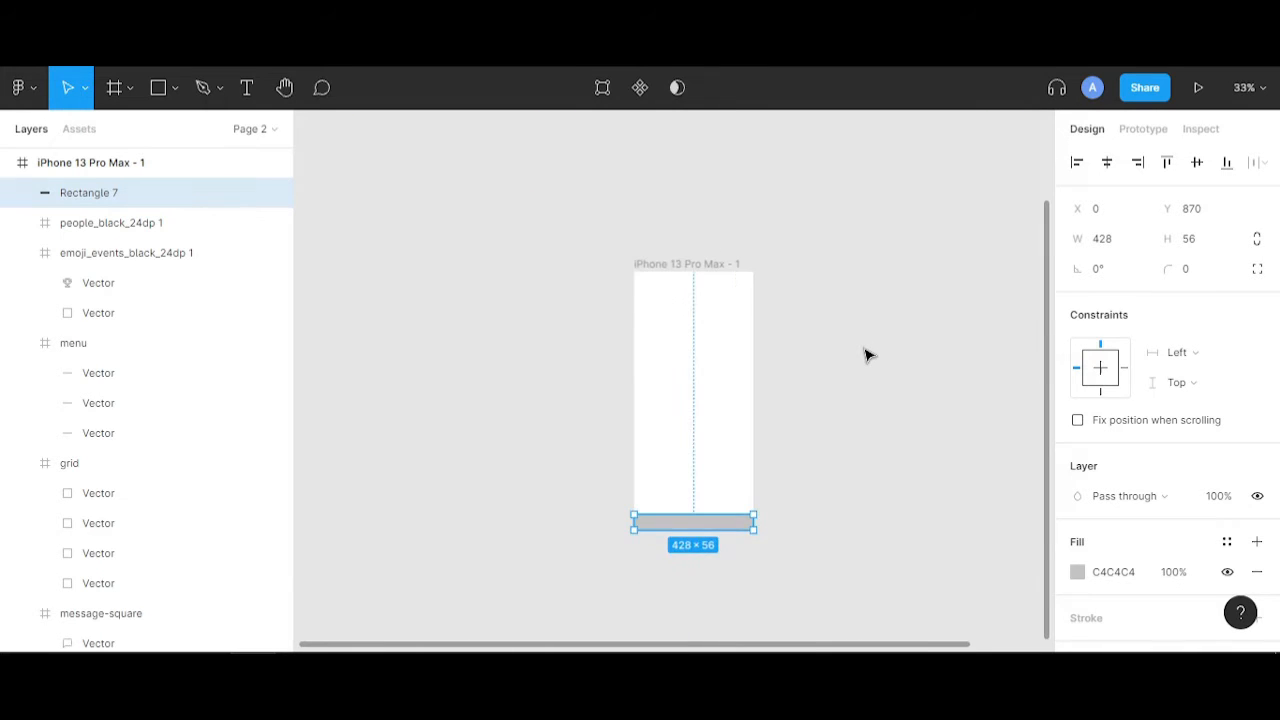
pyautogui.scroll(5, 783, 417)
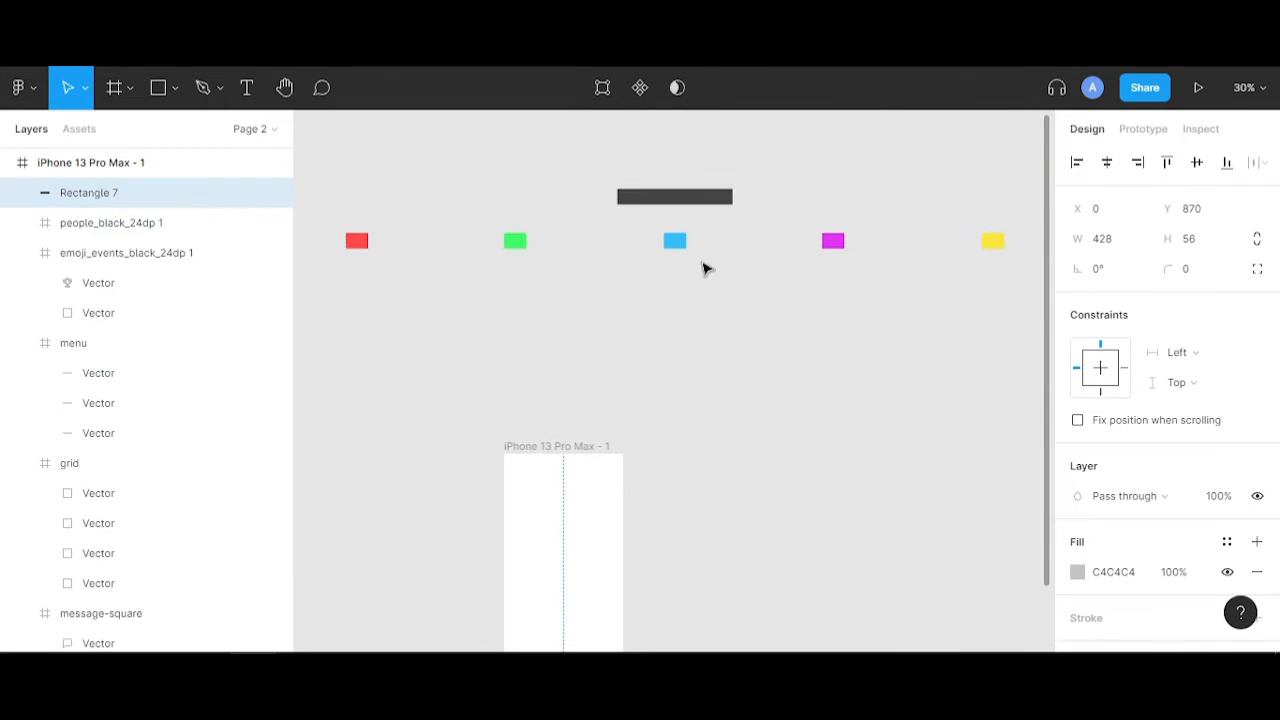
pyautogui.click(688, 198)
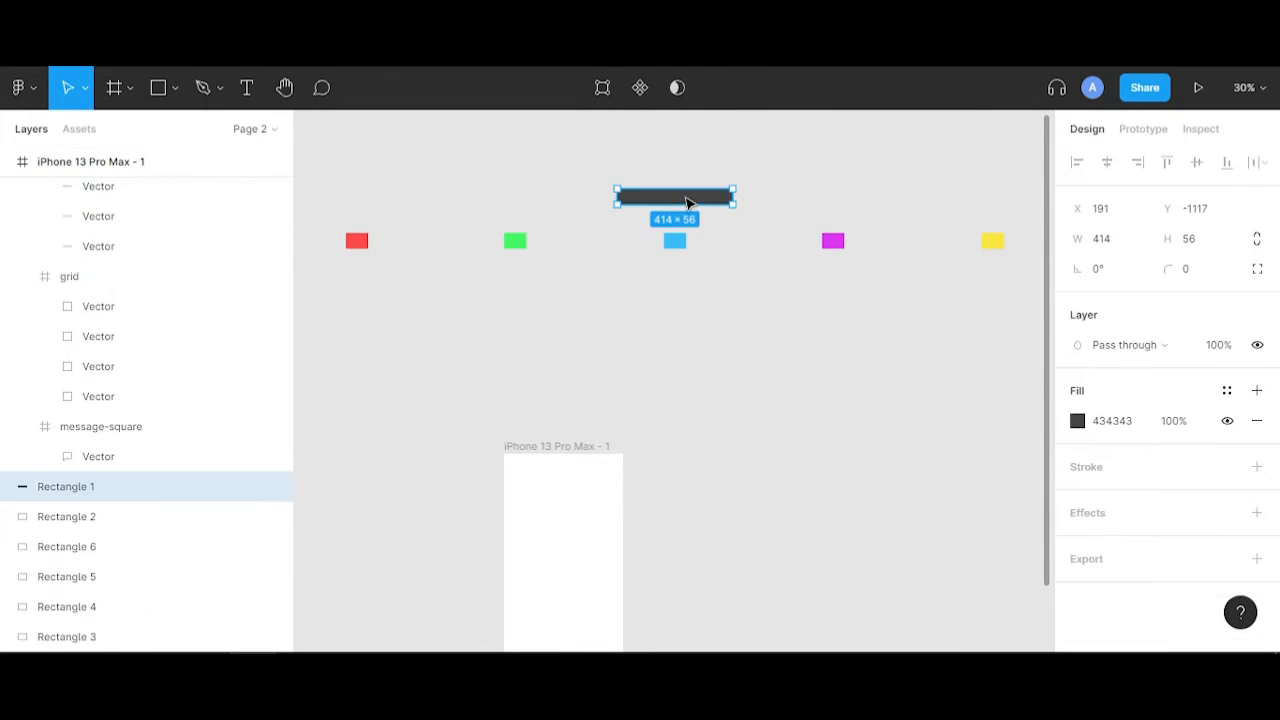
pyautogui.click(1122, 432)
pyautogui.hotkey('ctrl', 'c')
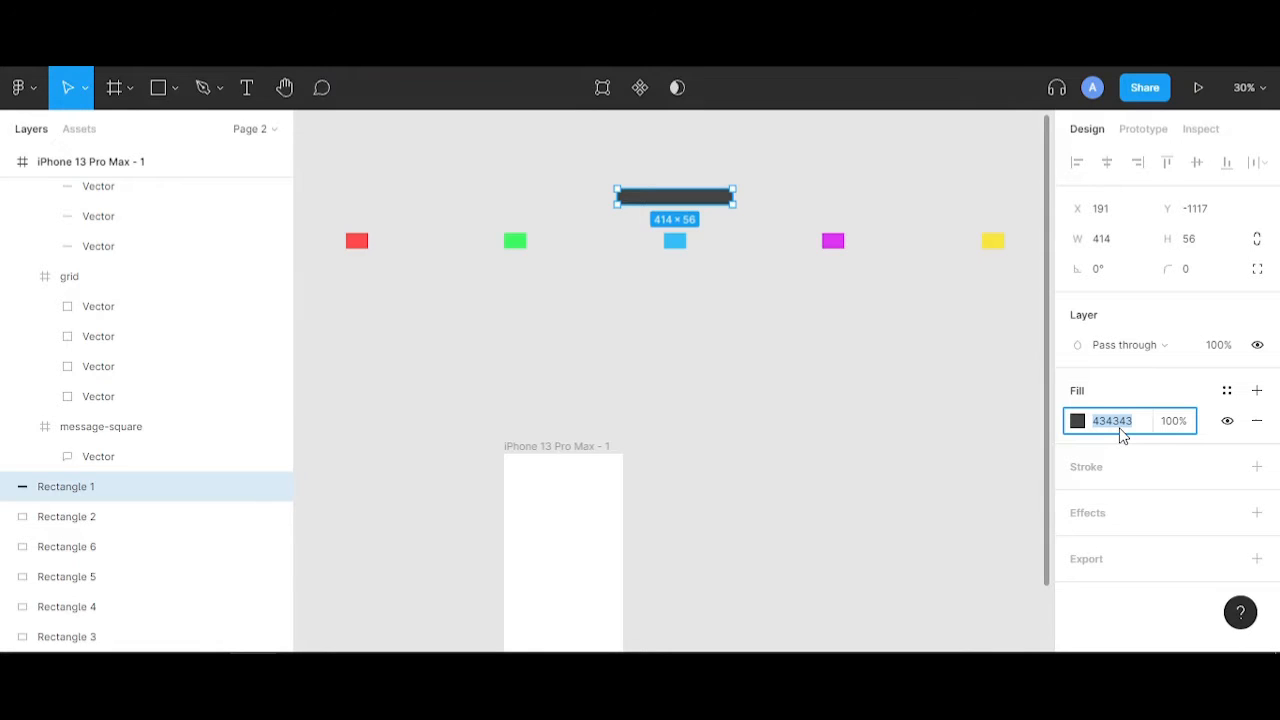
# - Set the fill of the new bar at the bottom of the iPhone frame to 434343
pyautogui.scroll(-5, 969, 483)
pyautogui.click(597, 410)
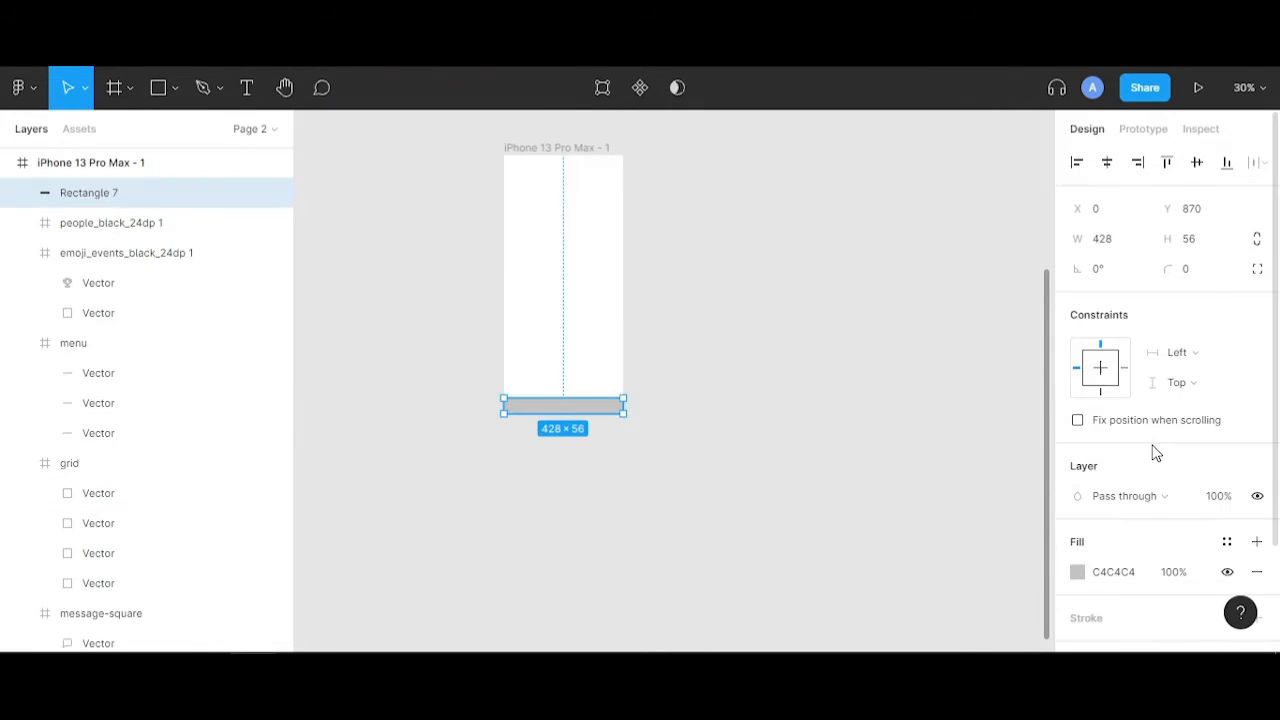
pyautogui.click(1135, 574)
pyautogui.hotkey('ctrl', 'v')
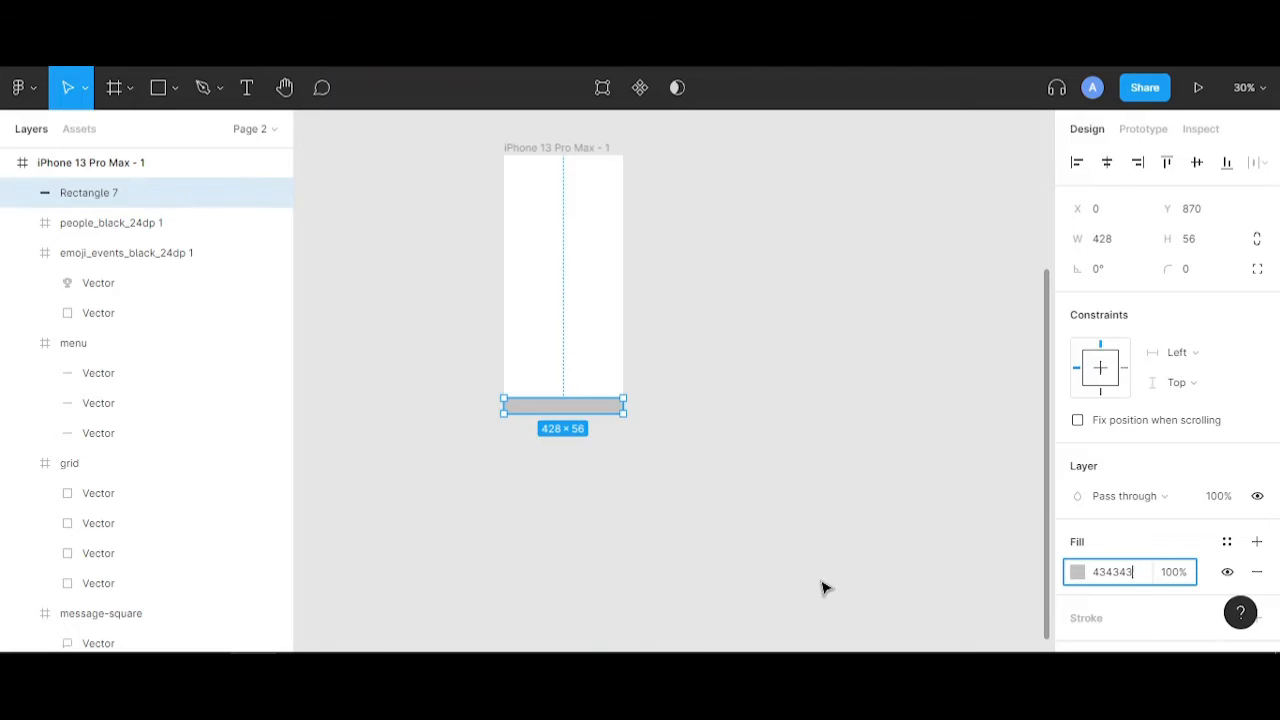
pyautogui.click(823, 586)
# - Select the five white icons inside the iPhone frame to locate them, and collapse the expanded icon frames in the layer list
pyautogui.scroll(3, 507, 390)
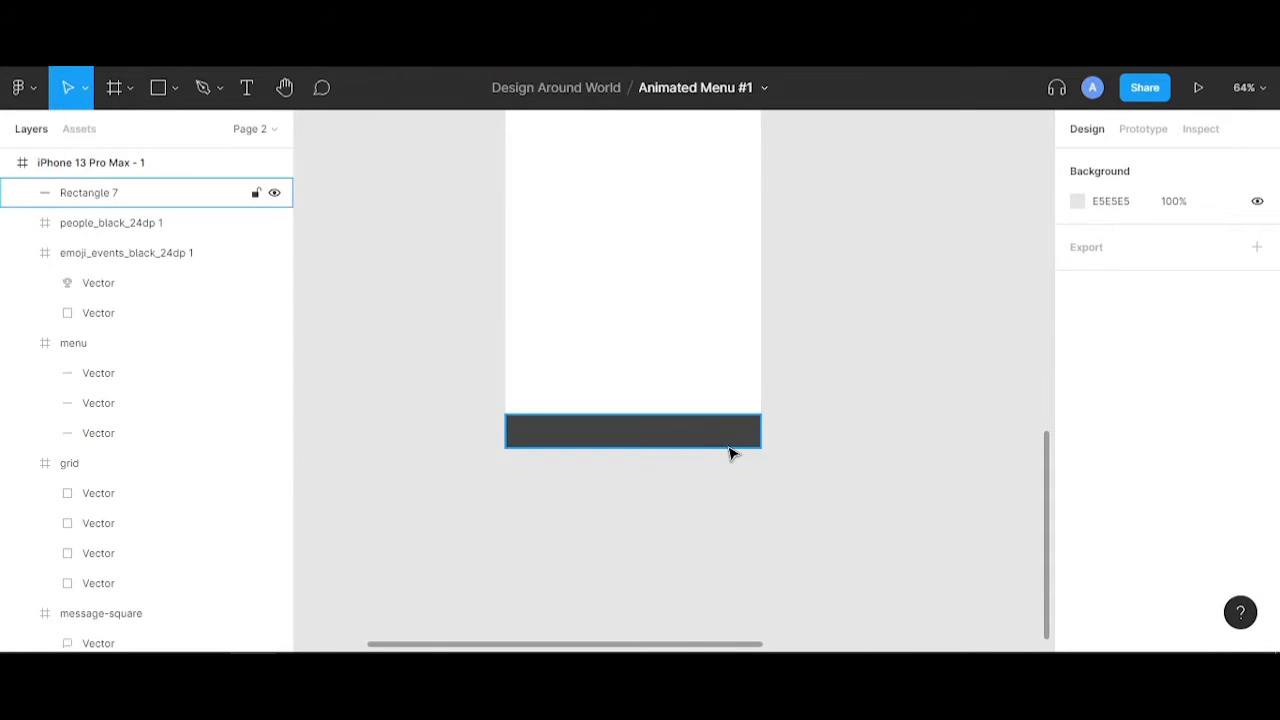
pyautogui.scroll(3, 728, 451)
pyautogui.scroll(-3, 590, 451)
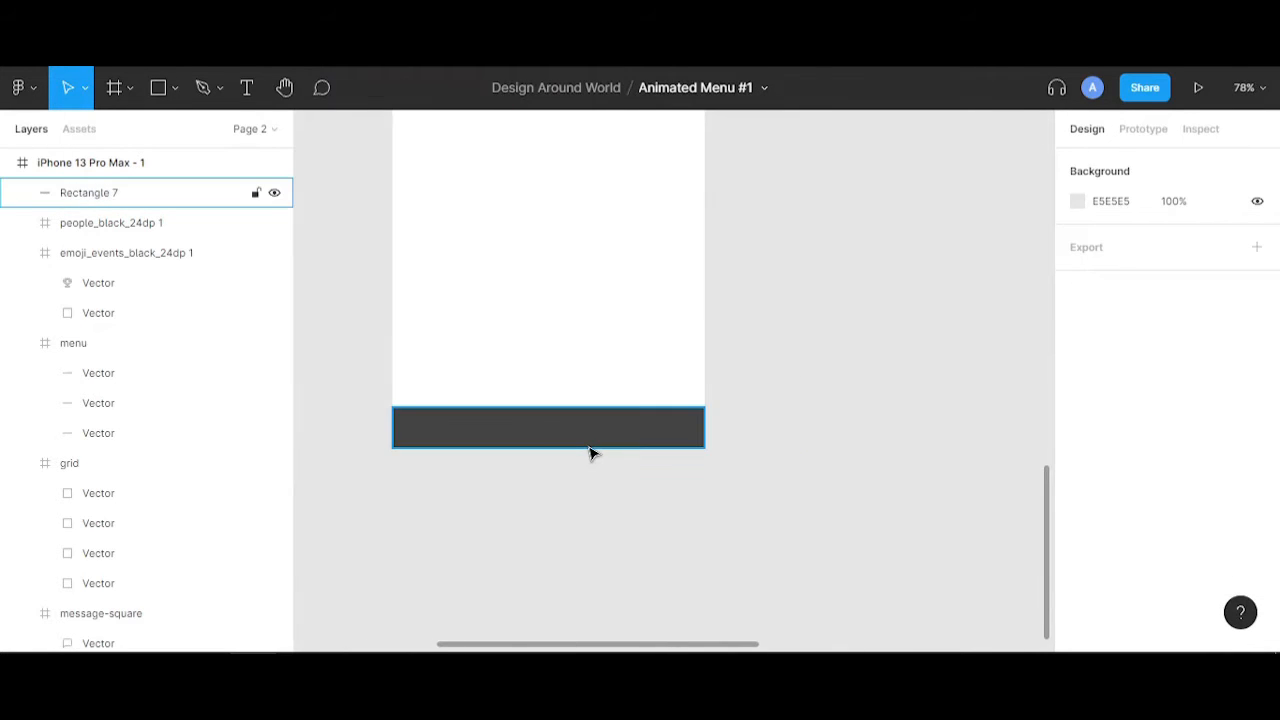
pyautogui.scroll(3, 590, 452)
pyautogui.scroll(-5, 591, 451)
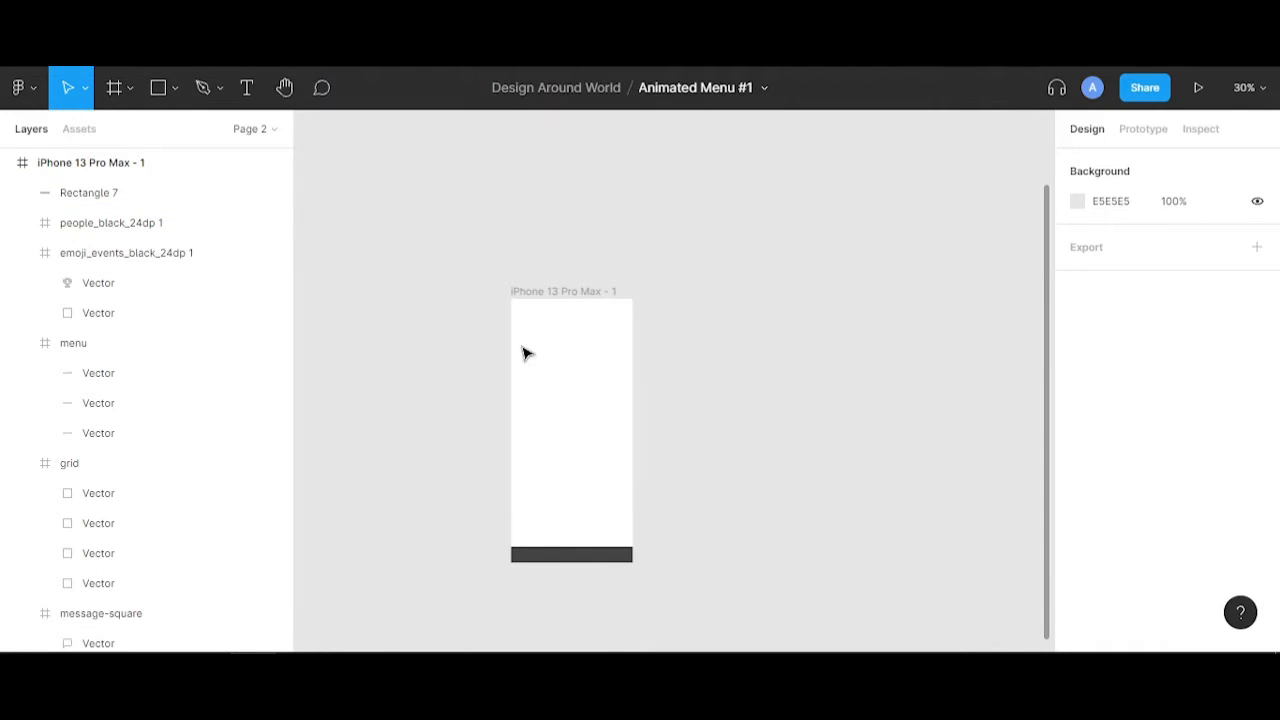
pyautogui.moveTo(521, 345); pyautogui.dragTo(641, 512)
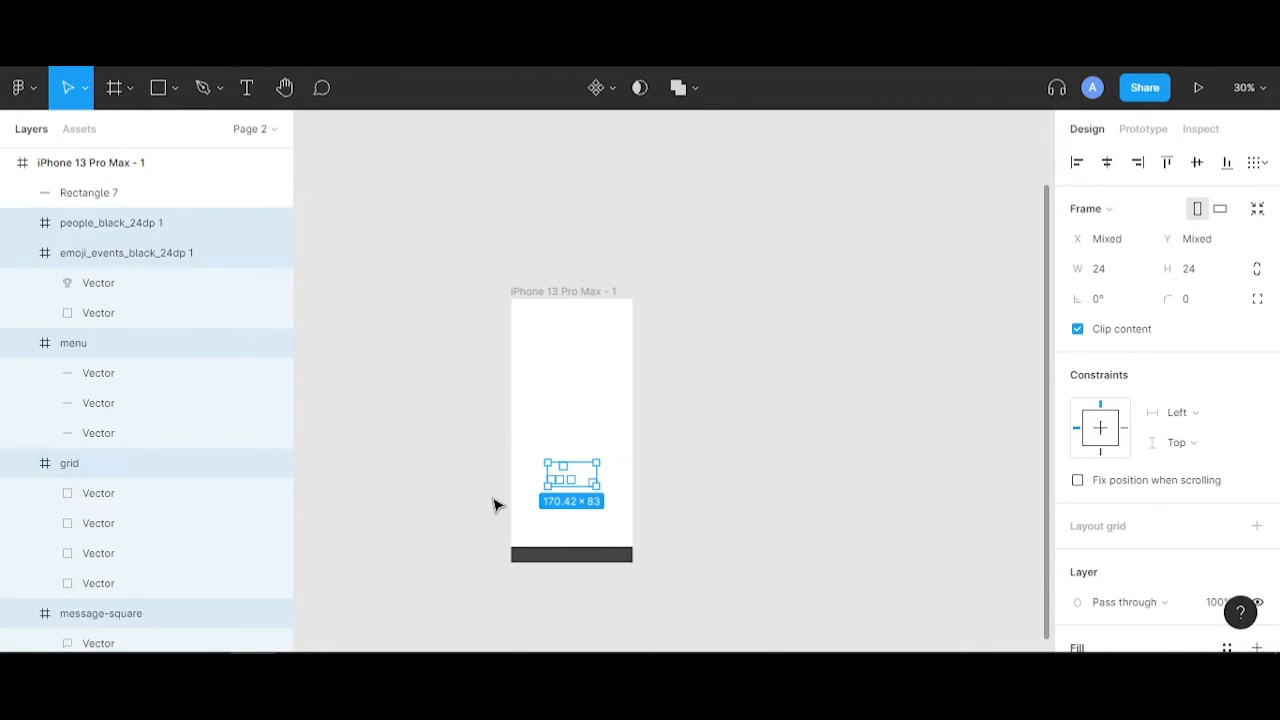
pyautogui.scroll(5, 563, 503)
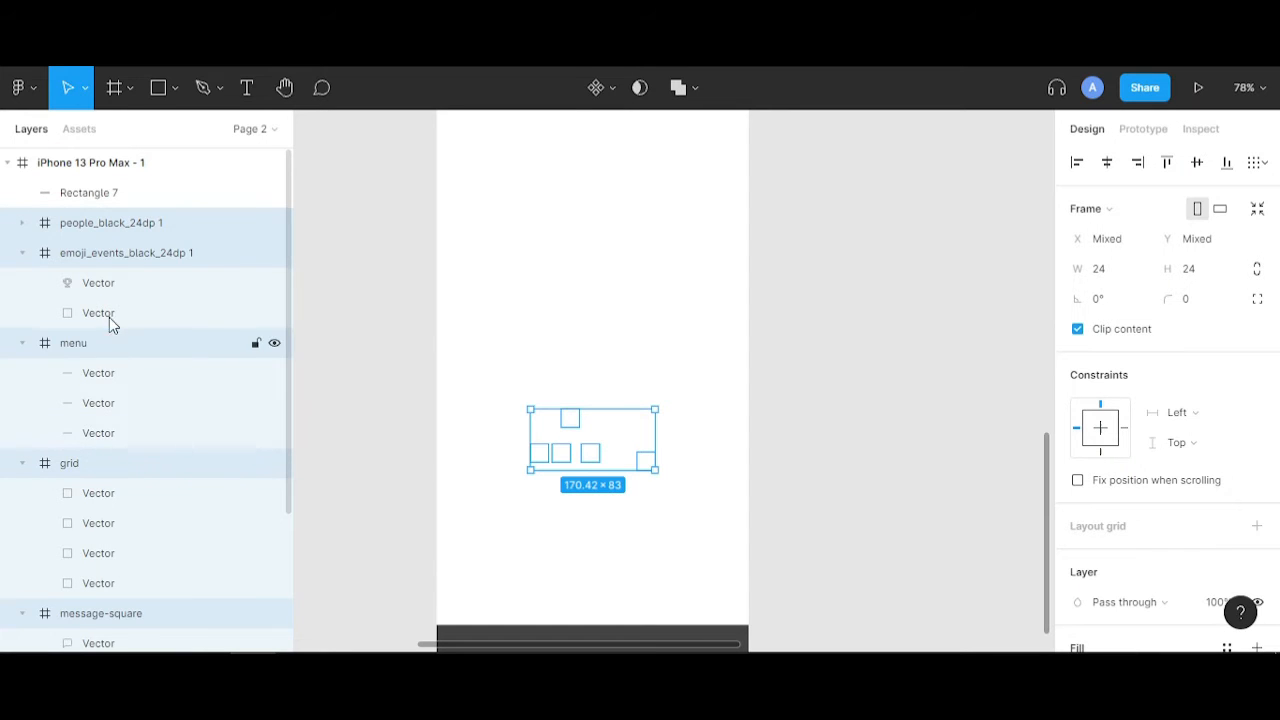
pyautogui.click(125, 230)
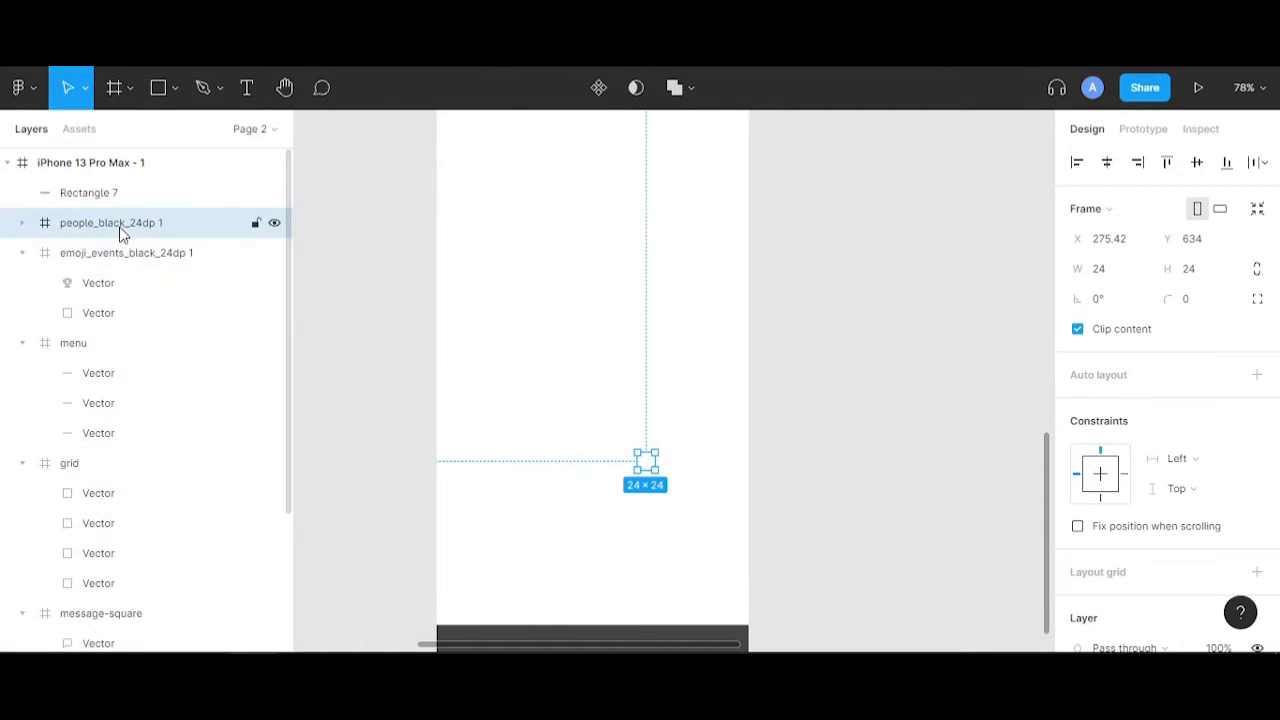
pyautogui.click(22, 253)
pyautogui.click(22, 283)
pyautogui.click(24, 313)
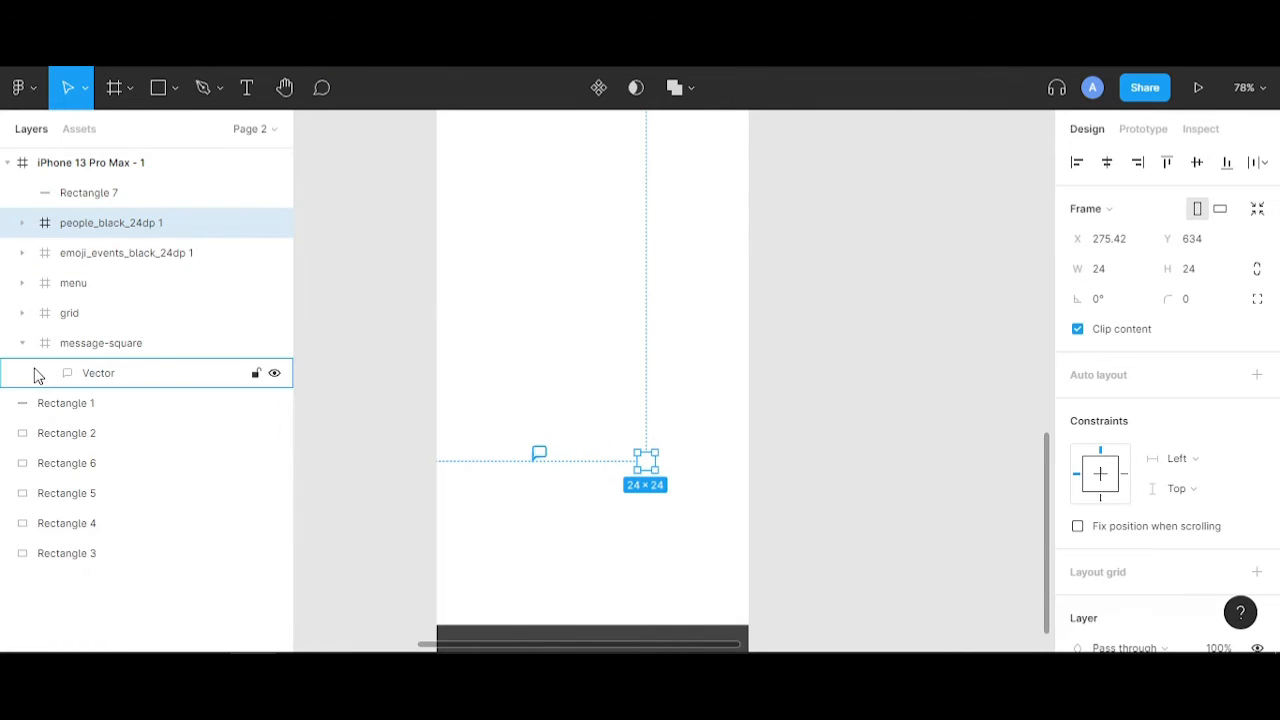
pyautogui.click(24, 345)
# - Move the message-square icon onto the left end of the dark bar, at X 16, Y 886
pyautogui.click(149, 354)
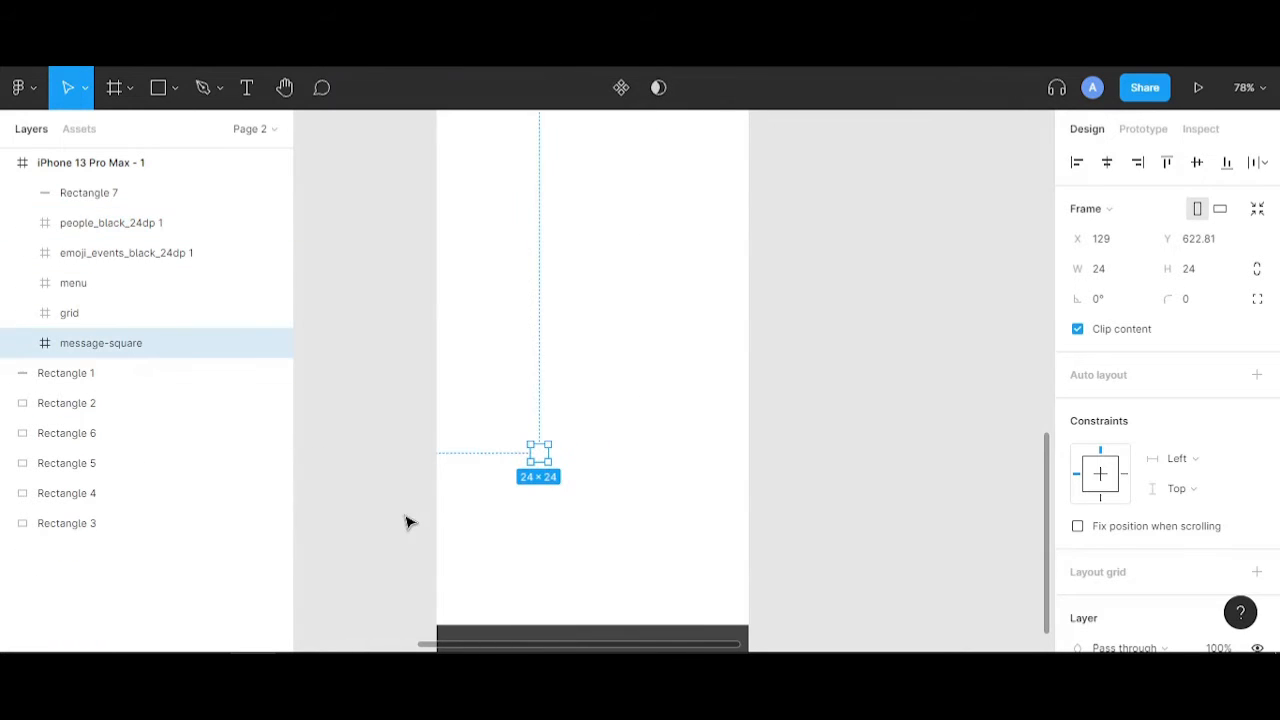
pyautogui.scroll(-2, 406, 521)
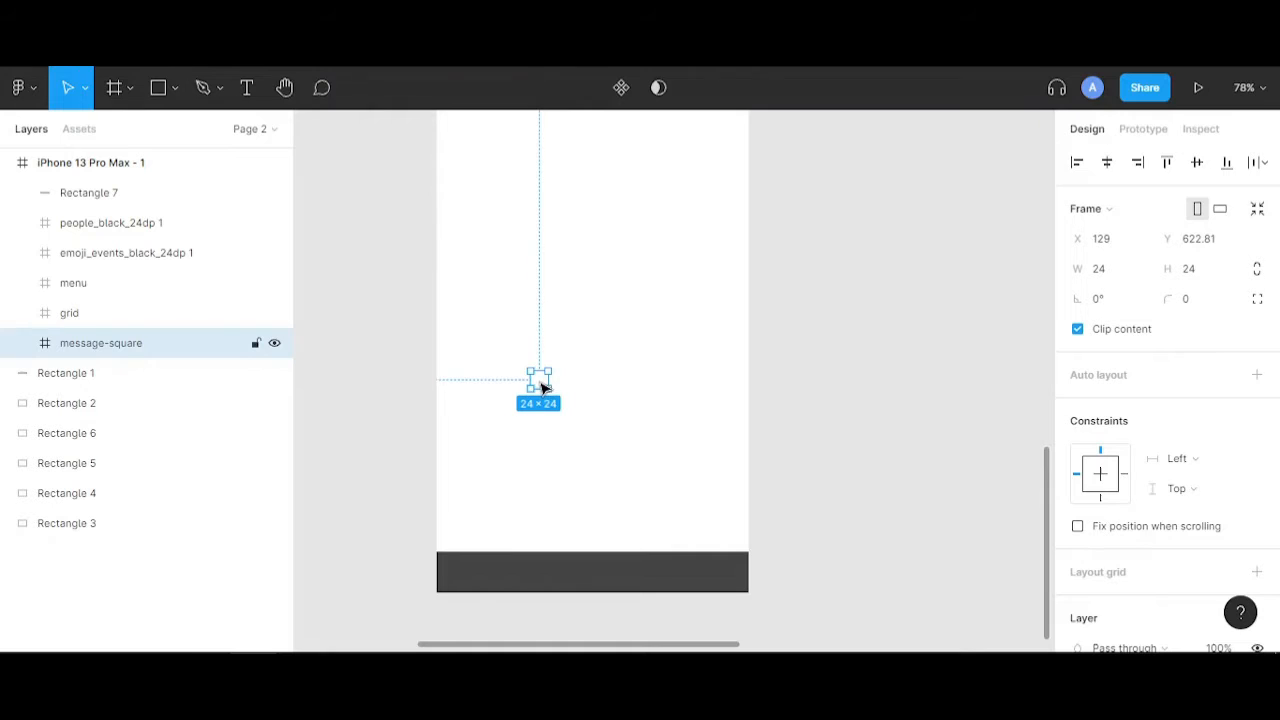
pyautogui.moveTo(543, 386); pyautogui.dragTo(460, 580)
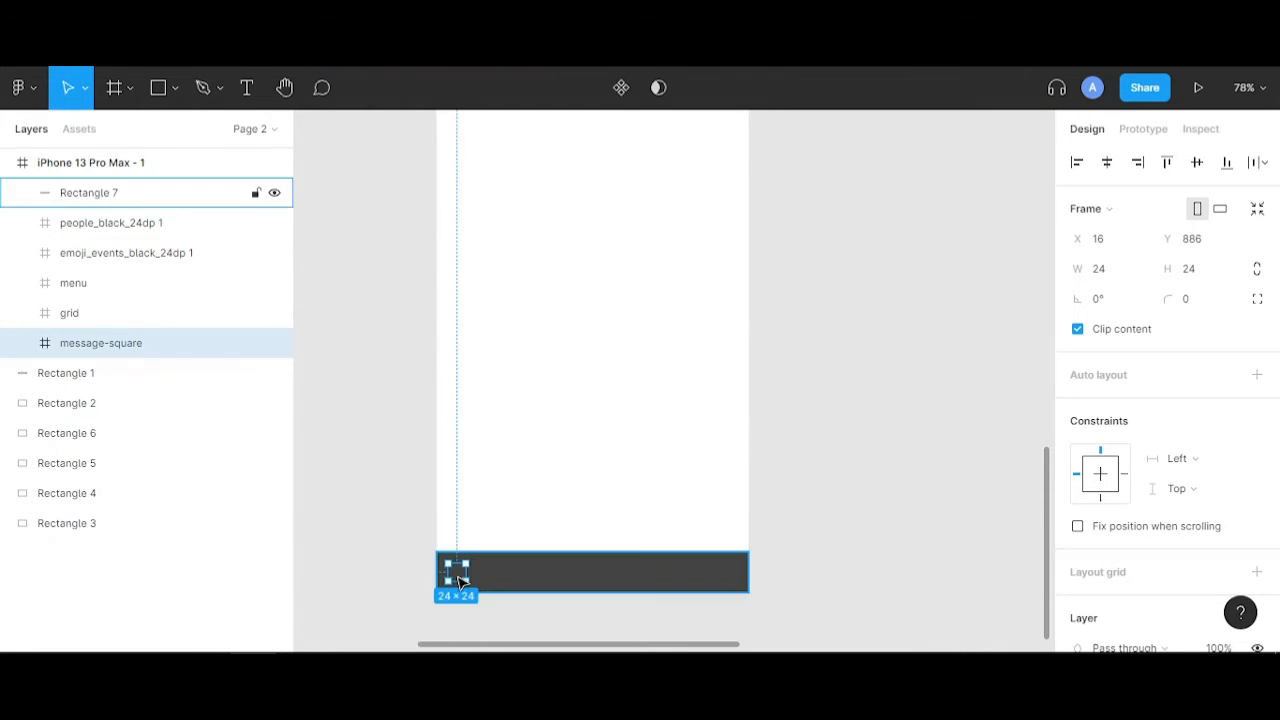
# - Reorder the dark bar's layer to sit below message-square, behind all five icons in the iPhone frame
pyautogui.click(116, 194)
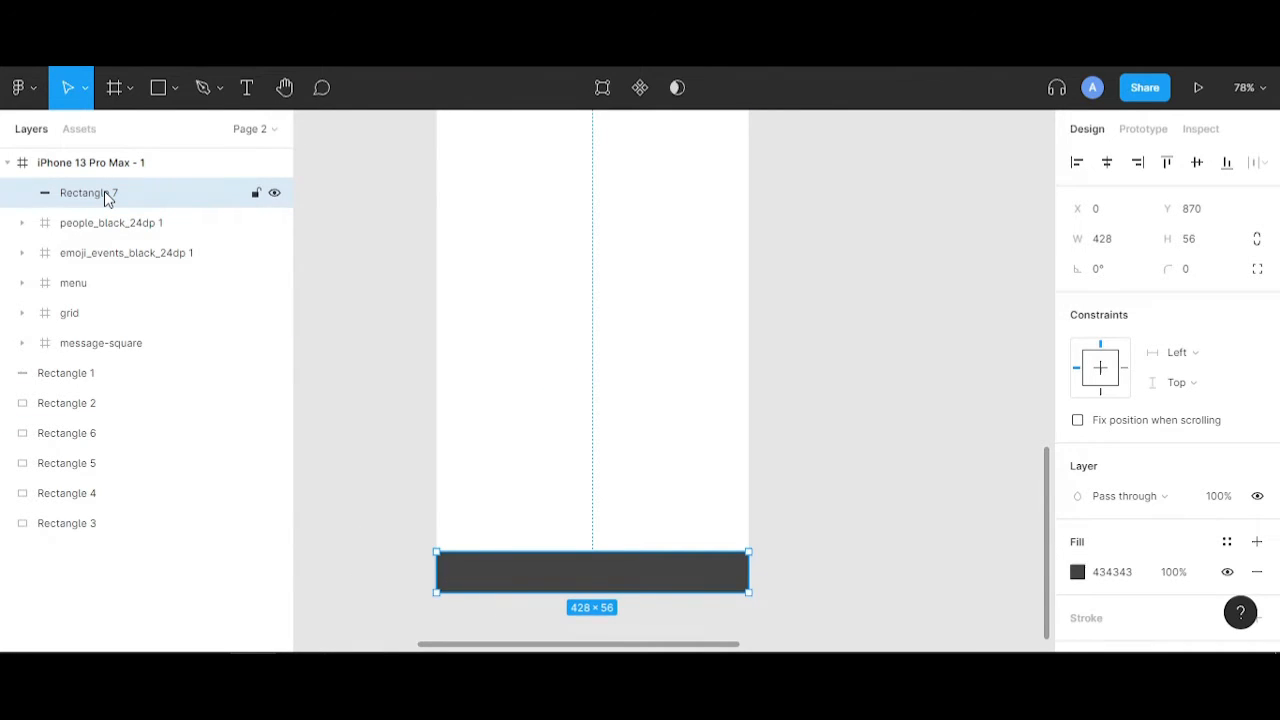
pyautogui.moveTo(108, 196); pyautogui.dragTo(123, 360)
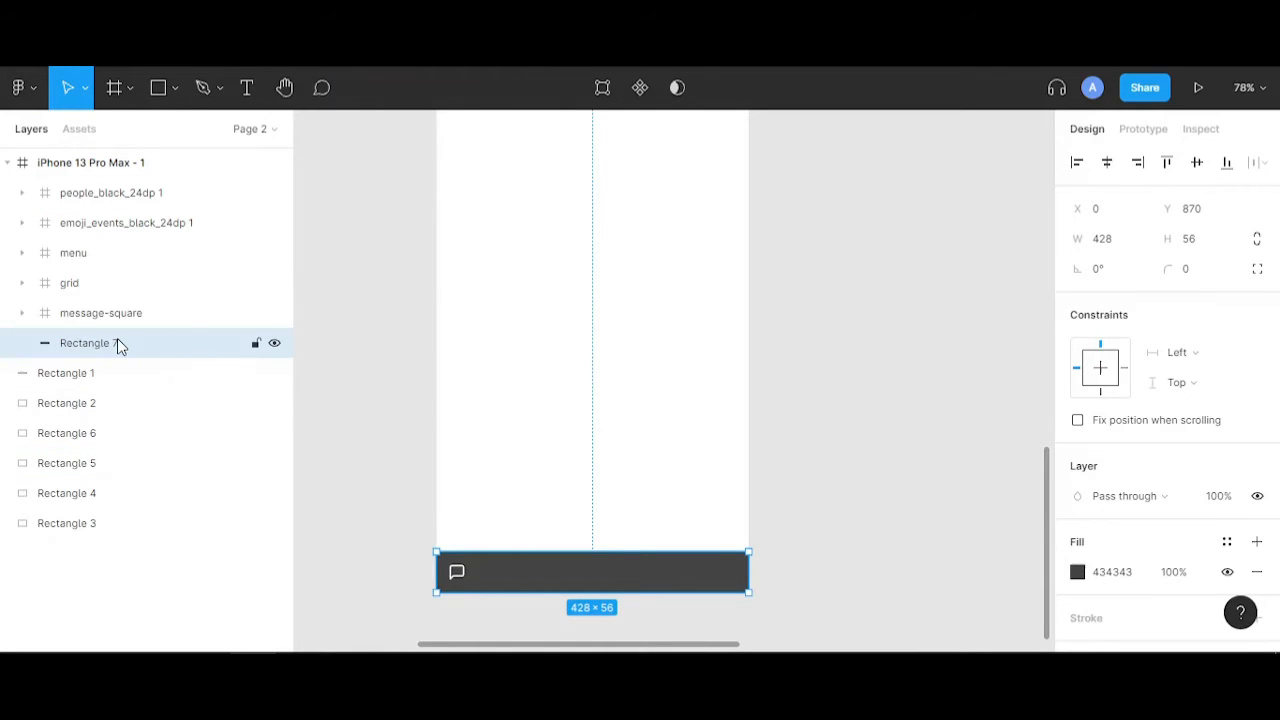
pyautogui.moveTo(106, 340)
pyautogui.mouseDown()
pyautogui.moveTo(72, 360)
pyautogui.moveTo(103, 331)
pyautogui.mouseUp()
# - Enlarge the message-square icon to 38 × 38 and shift it right within the bar to X 25, Y 879
pyautogui.scroll(4, 520, 596)
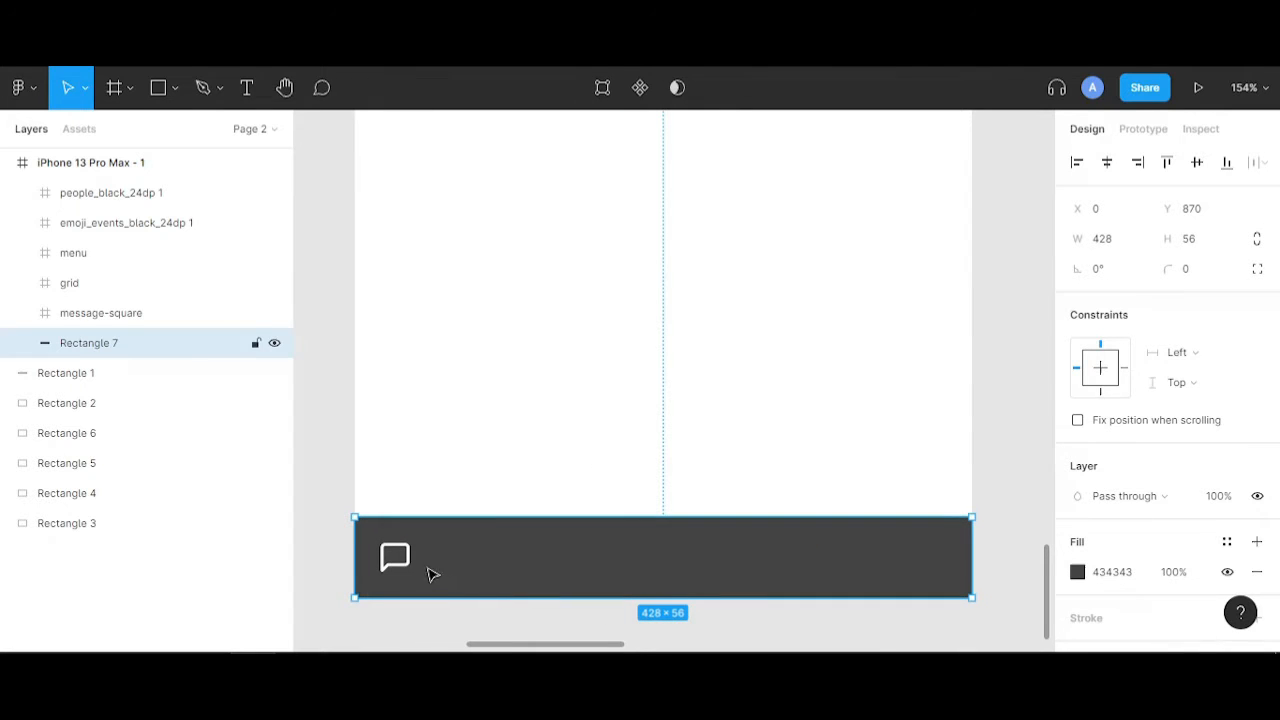
pyautogui.click(410, 566)
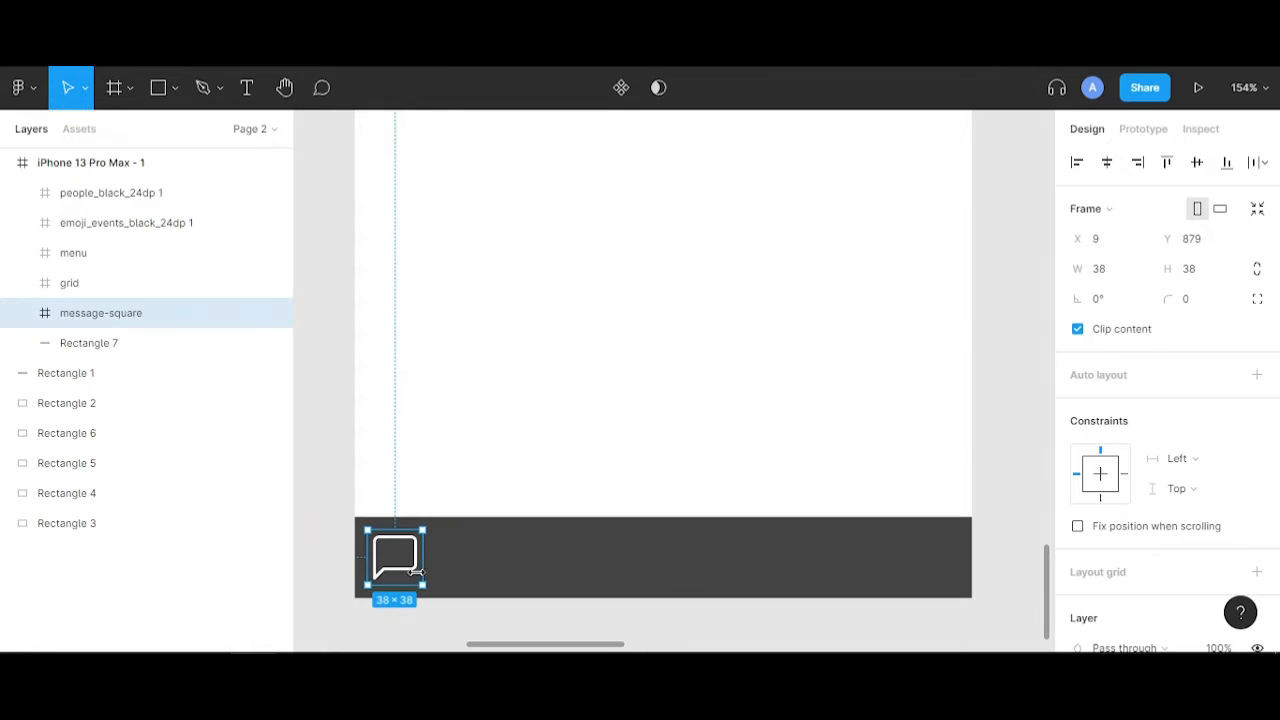
pyautogui.moveTo(416, 571); pyautogui.dragTo(430, 566)
pyautogui.scroll(2, 557, 437)
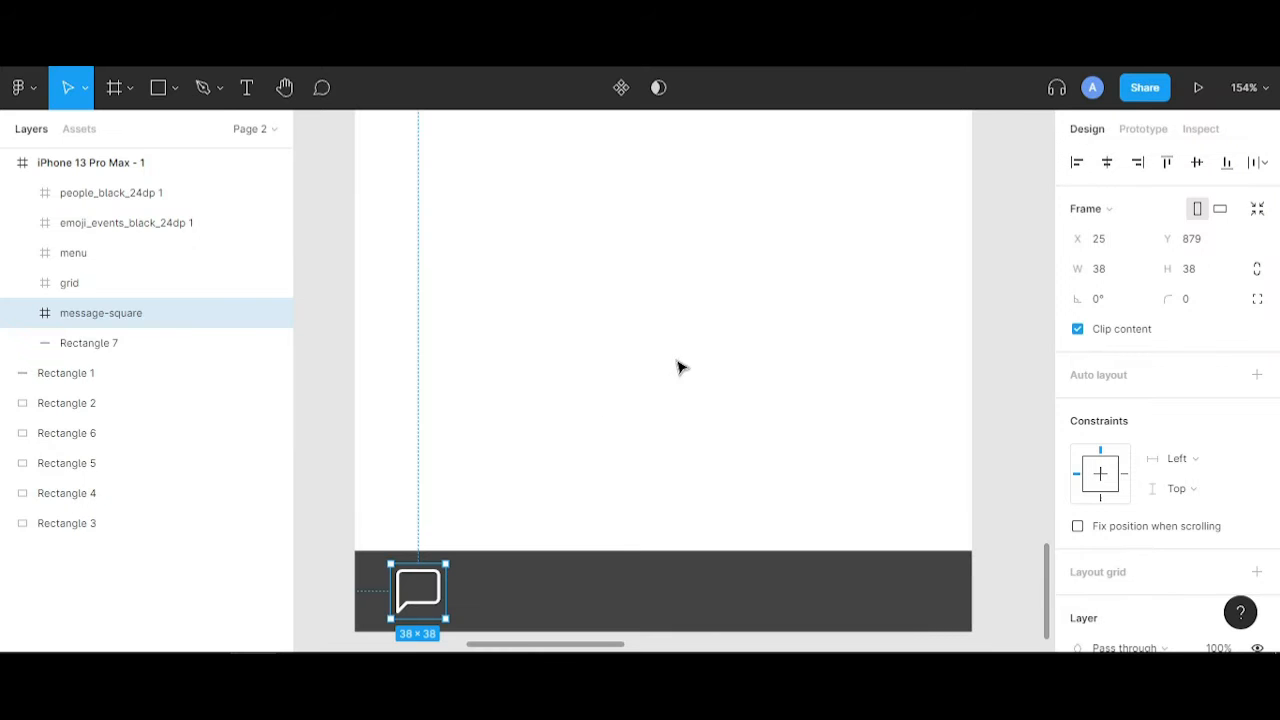
# - Place the people icon on the dark bar beside the message icon at X 98, Y 875, enlarged to 42 × 42
pyautogui.click(90, 197)
pyautogui.moveTo(766, 234); pyautogui.dragTo(558, 617)
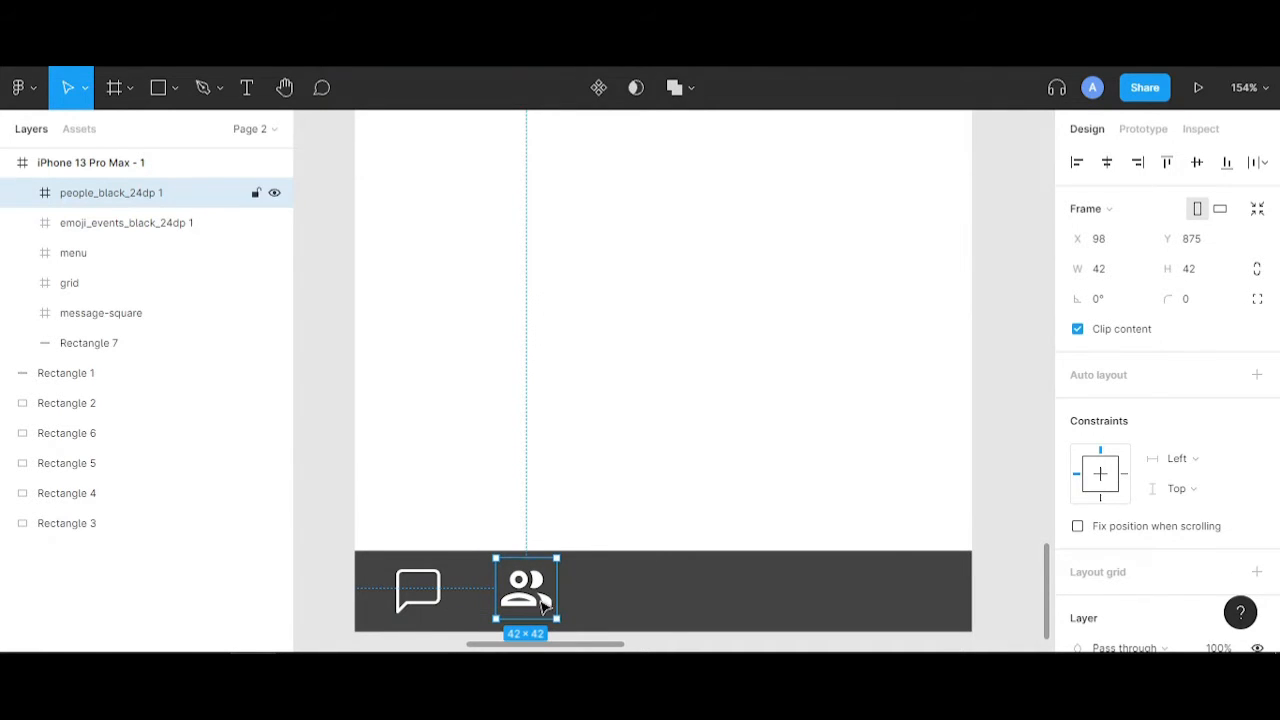
pyautogui.scroll(-3, 1203, 600)
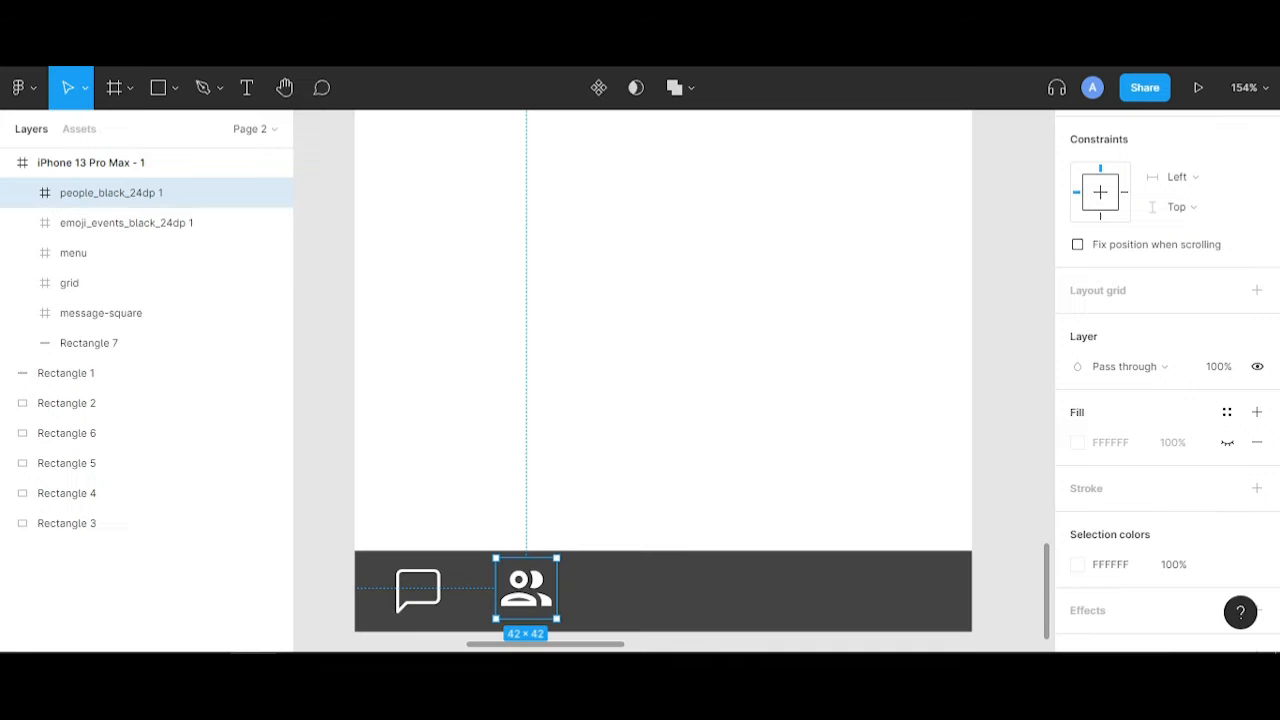
# - Move the menu icon to the right end of the dark bar, centered vertically, and resize it to 28 × 28
pyautogui.click(130, 258)
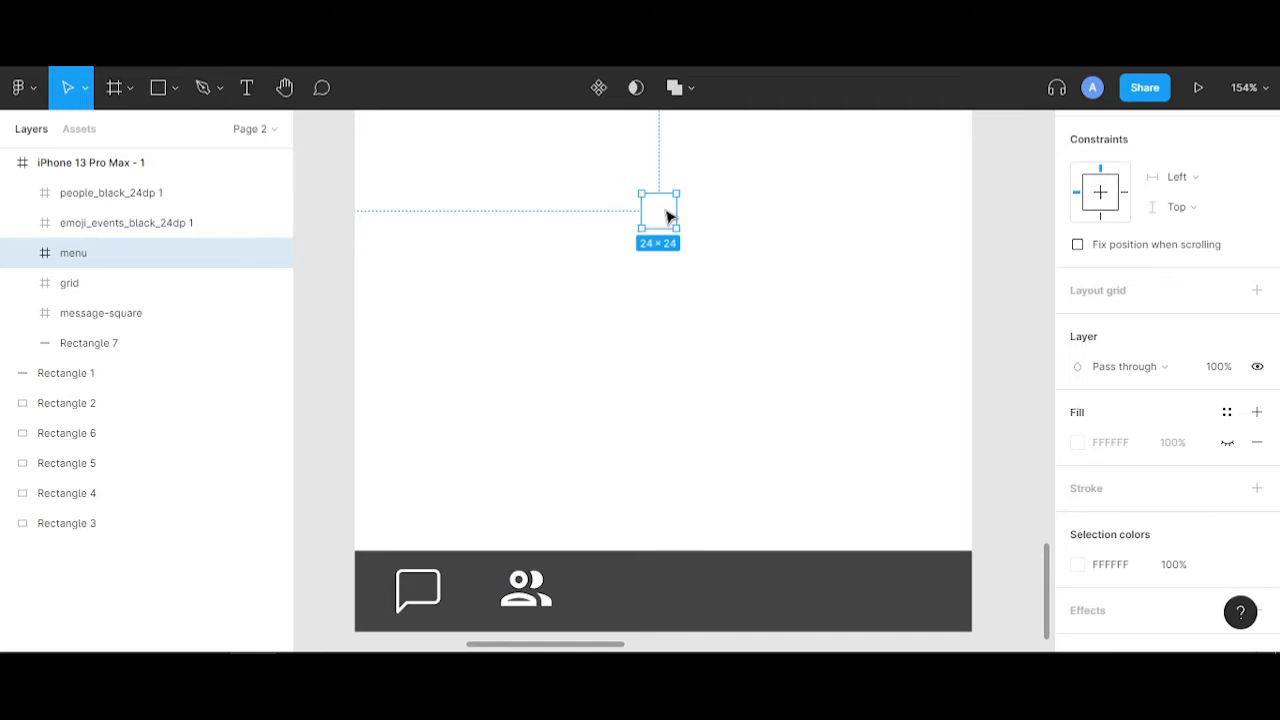
pyautogui.moveTo(669, 214); pyautogui.dragTo(930, 596)
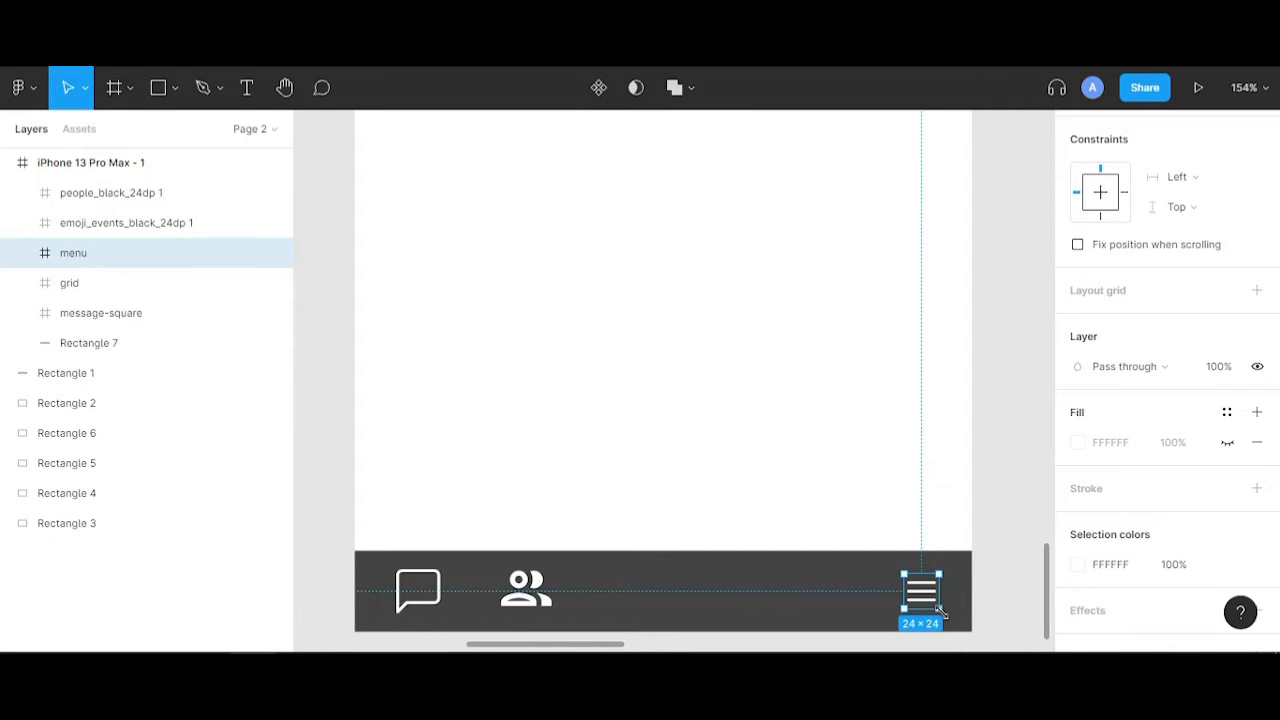
pyautogui.moveTo(939, 608); pyautogui.dragTo(946, 614)
pyautogui.press('alt')
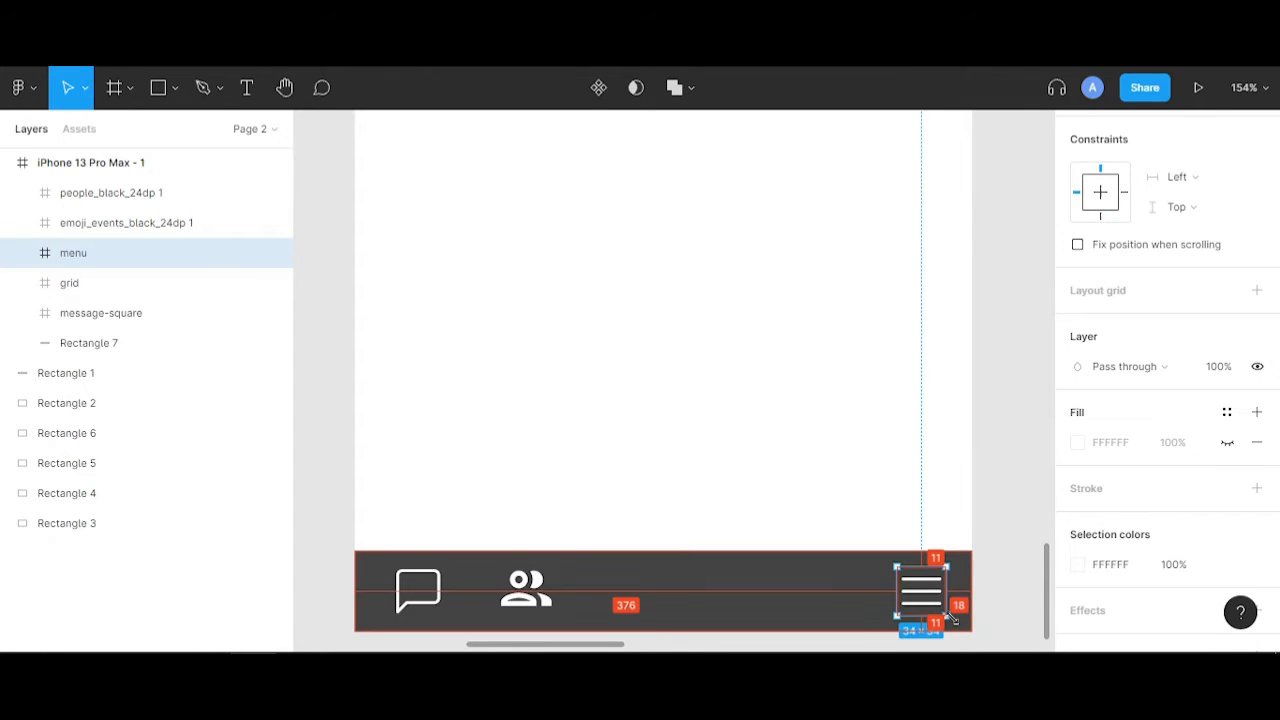
pyautogui.moveTo(951, 620); pyautogui.dragTo(940, 611)
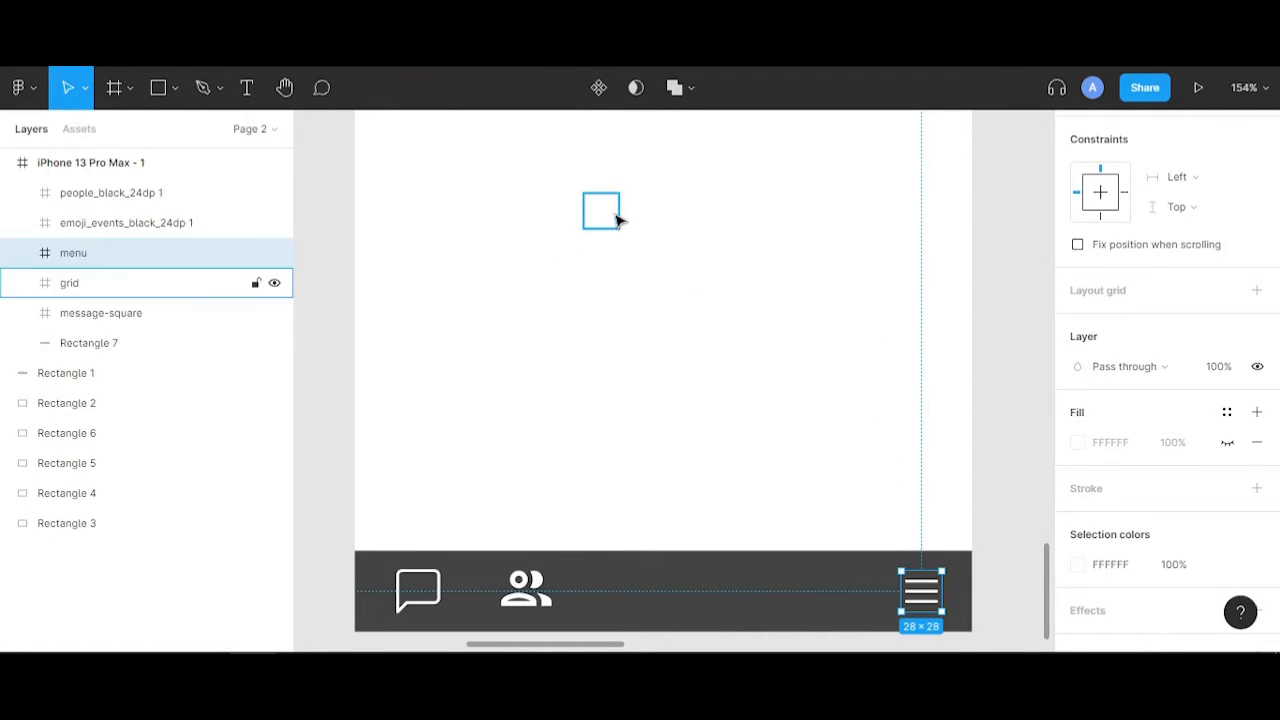
# - Place the trophy icon on the dark bar beside the menu icon at X 292, Y 881, enlarged to 34 × 34
pyautogui.click(408, 252)
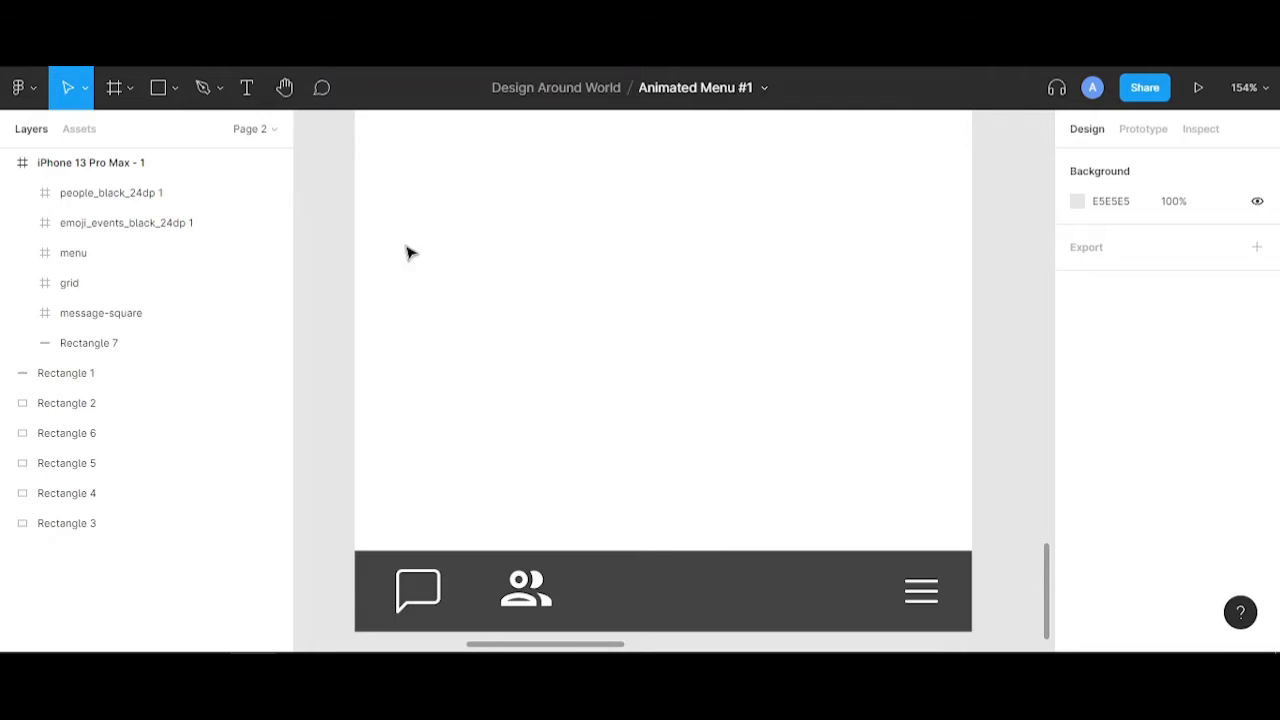
pyautogui.click(157, 226)
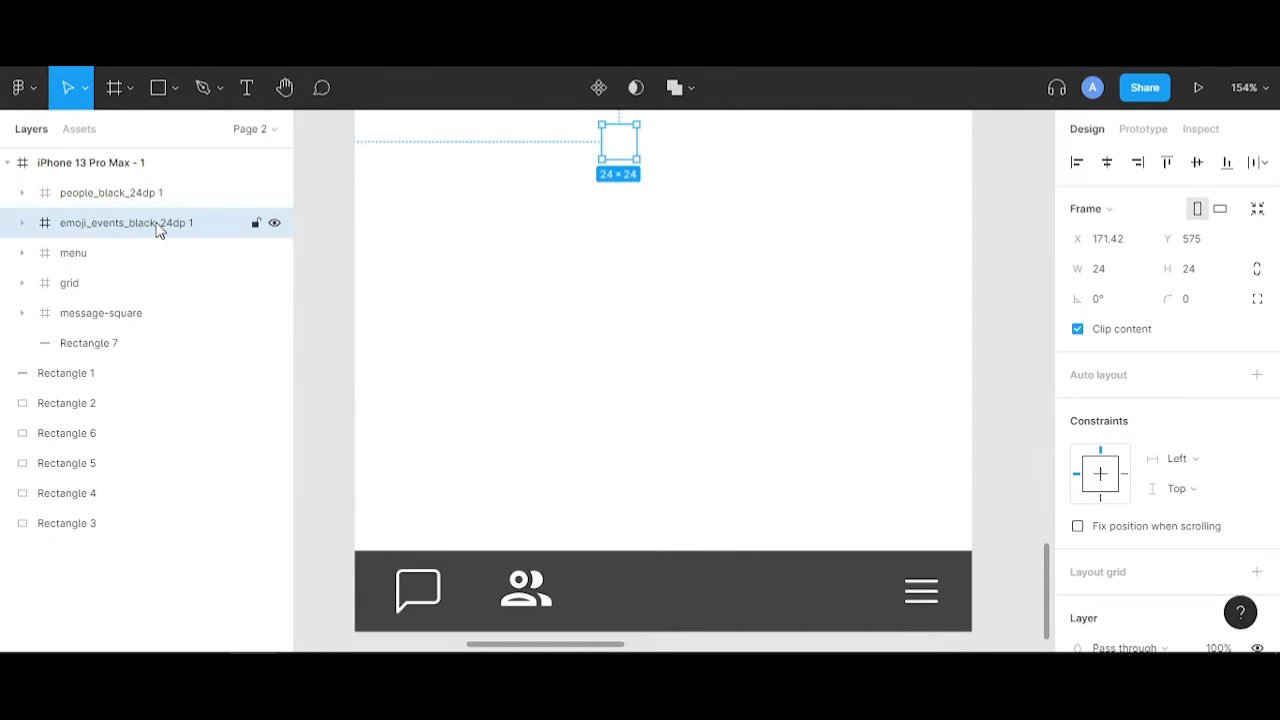
pyautogui.moveTo(617, 143); pyautogui.dragTo(801, 602)
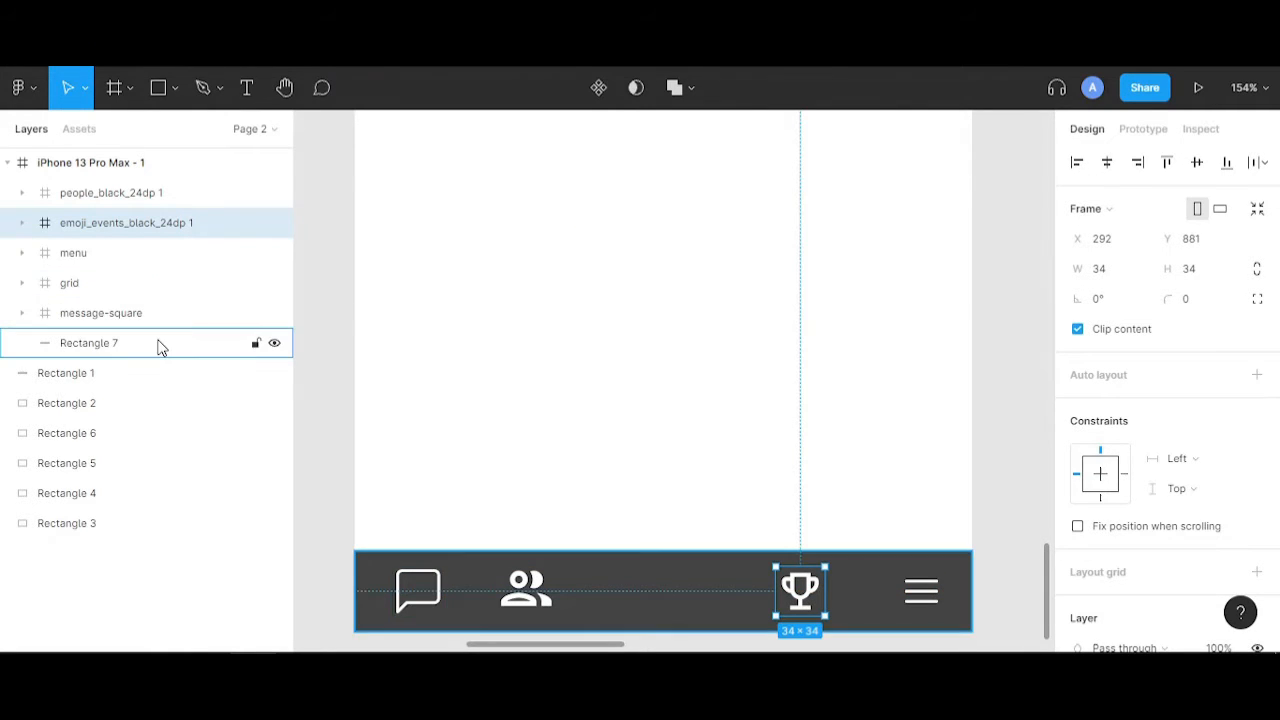
# - Place the grid icon at the middle of the dark bar at X 197, Y 879, enlarged to 34 × 34
pyautogui.click(124, 283)
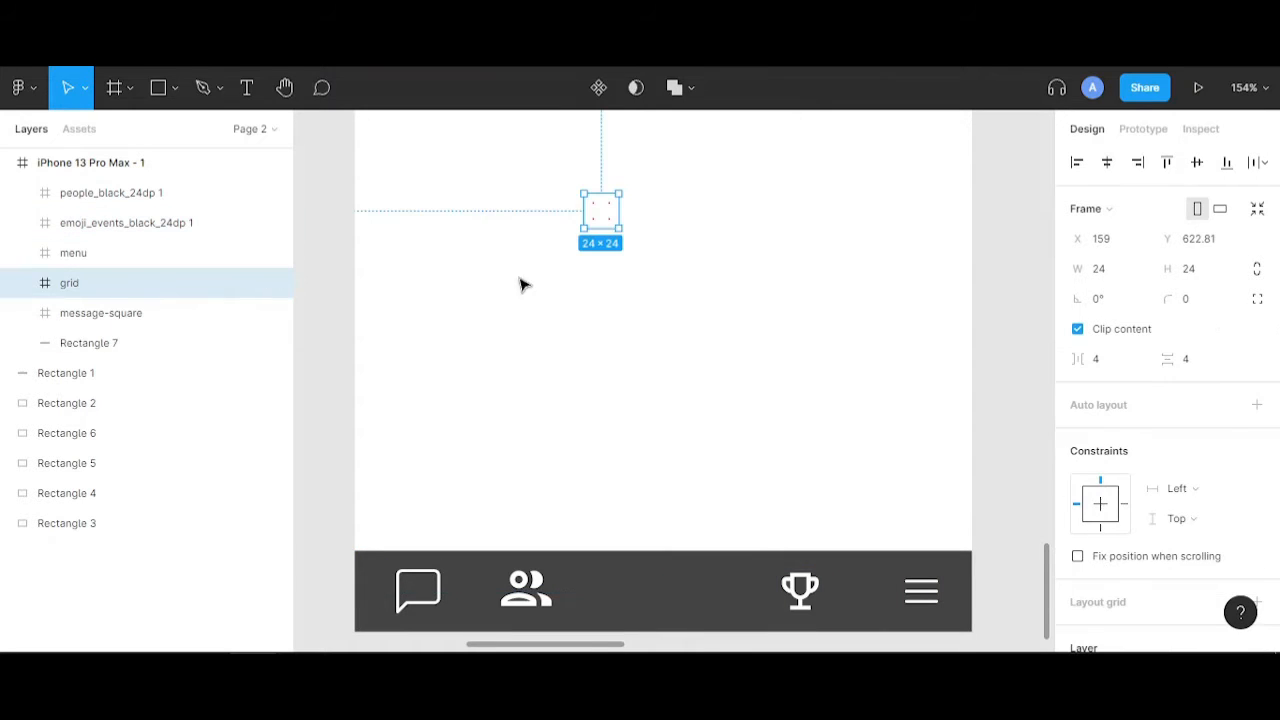
pyautogui.moveTo(615, 265); pyautogui.dragTo(665, 596)
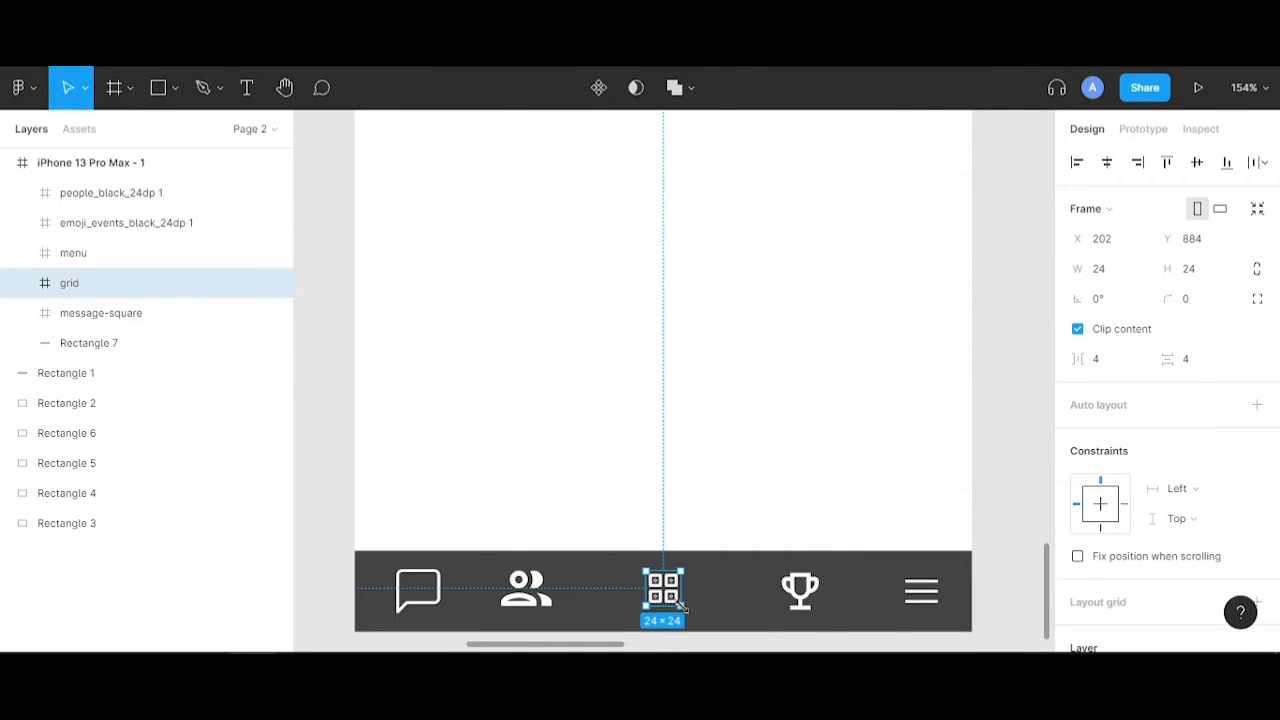
pyautogui.moveTo(684, 606); pyautogui.dragTo(686, 610)
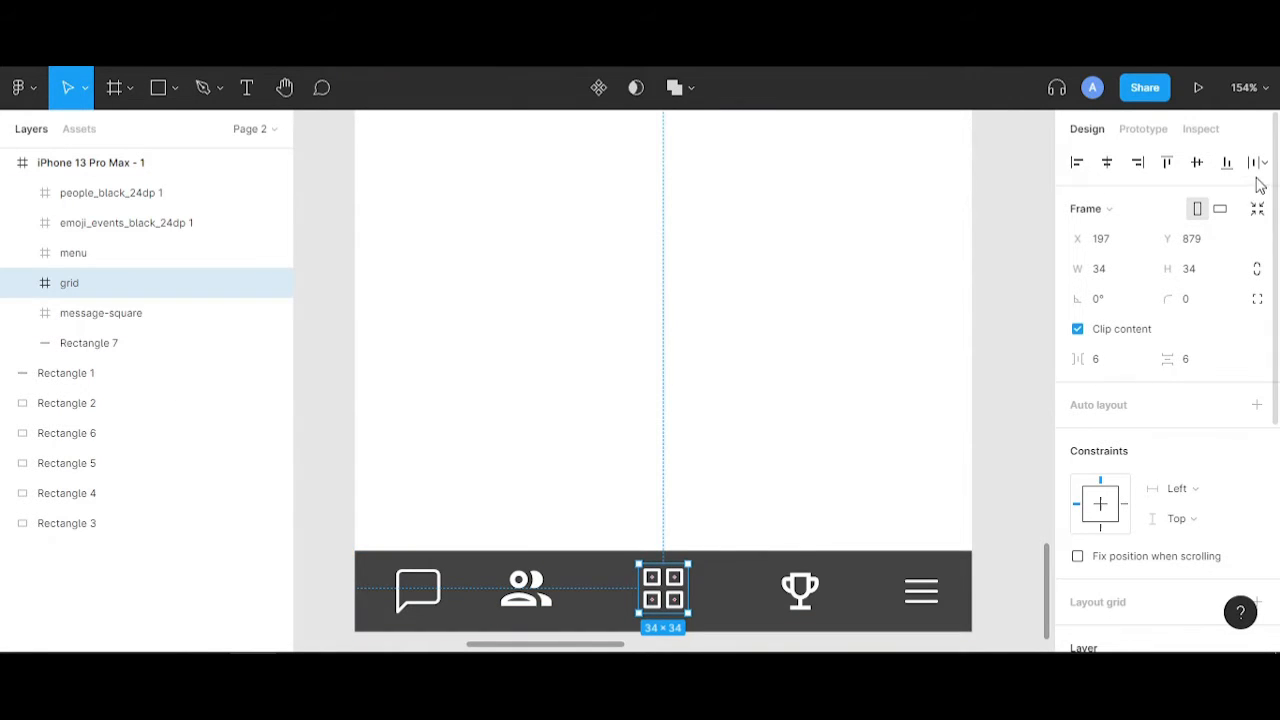
# - Space the message, people, grid, trophy and menu icons evenly along the dark bar with Tidy up
pyautogui.click(418, 590)
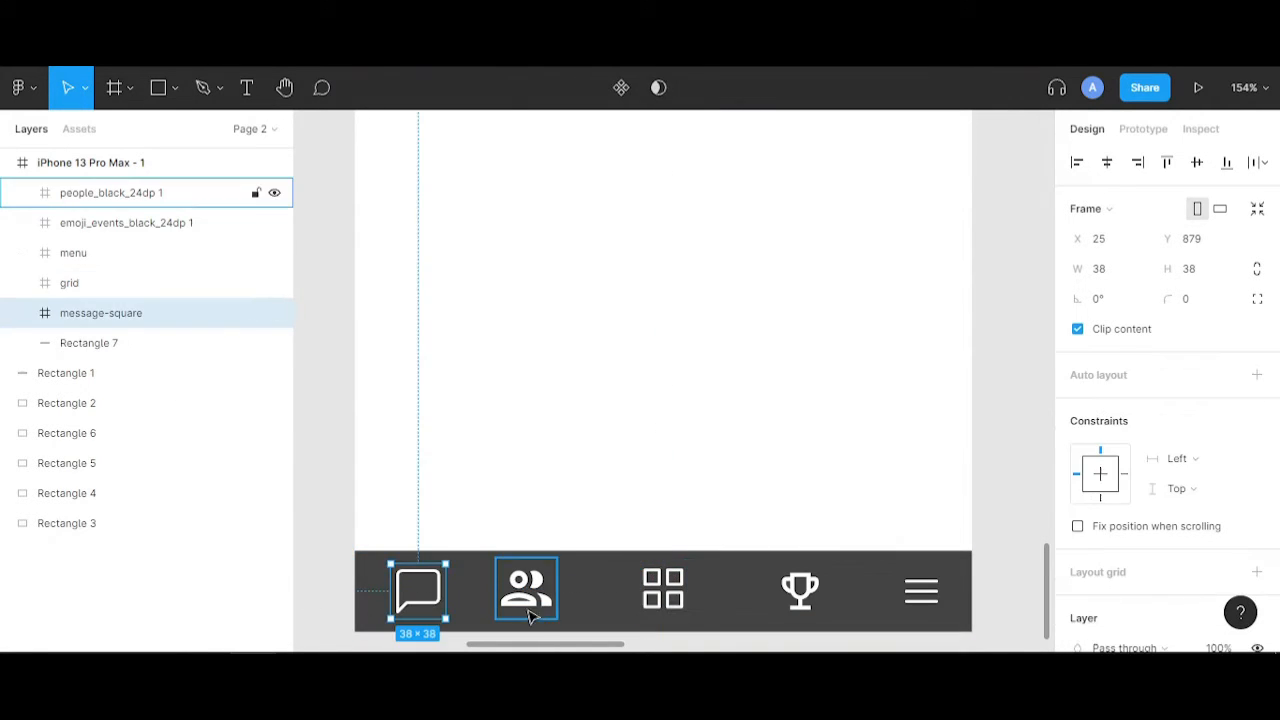
pyautogui.keyDown('shift'); pyautogui.click(526, 588); pyautogui.keyUp('shift')
pyautogui.keyDown('shift'); pyautogui.click(663, 588); pyautogui.keyUp('shift')
pyautogui.keyDown('shift'); pyautogui.click(800, 590); pyautogui.keyUp('shift')
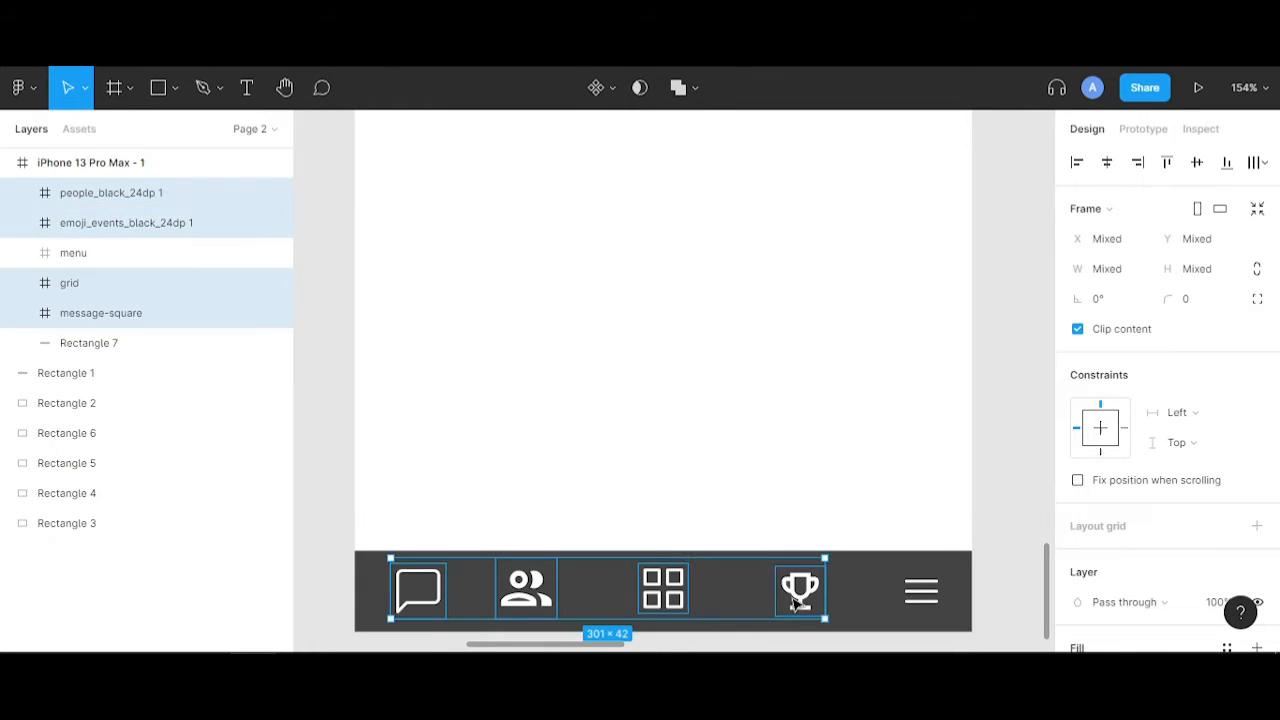
pyautogui.keyDown('shift'); pyautogui.click(915, 598); pyautogui.keyUp('shift')
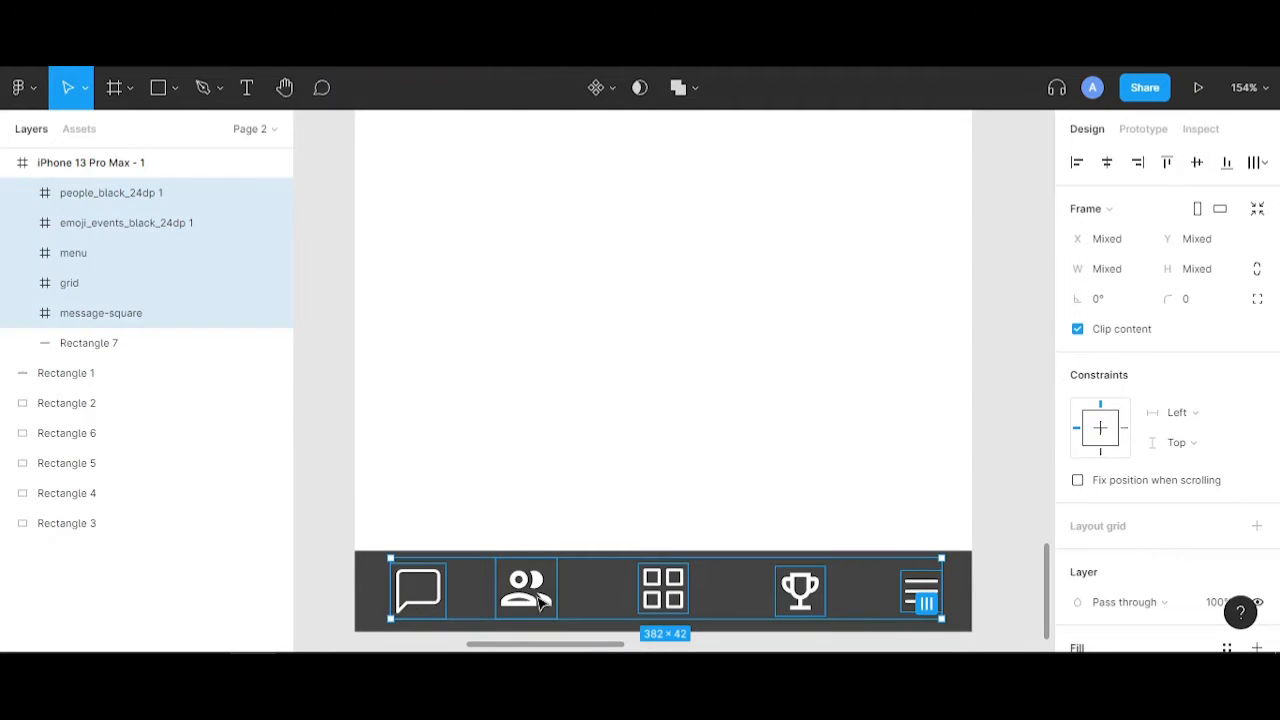
pyautogui.click(1264, 163)
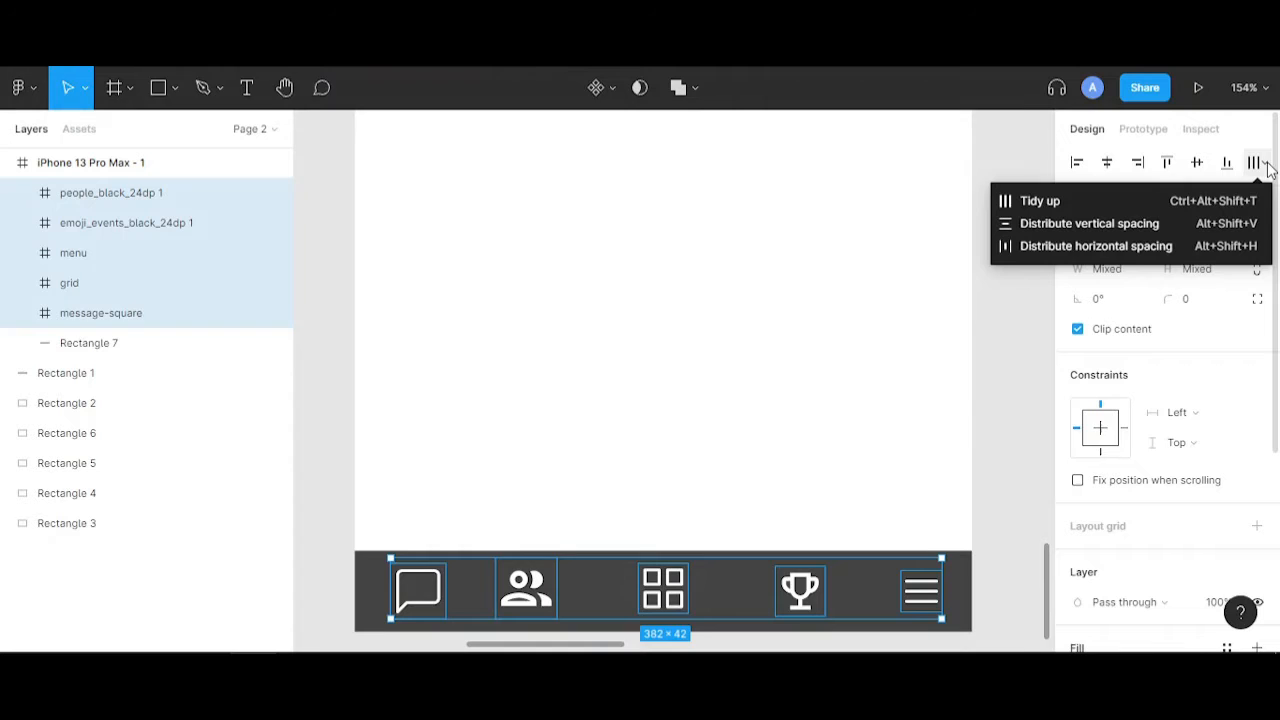
pyautogui.click(1109, 199)
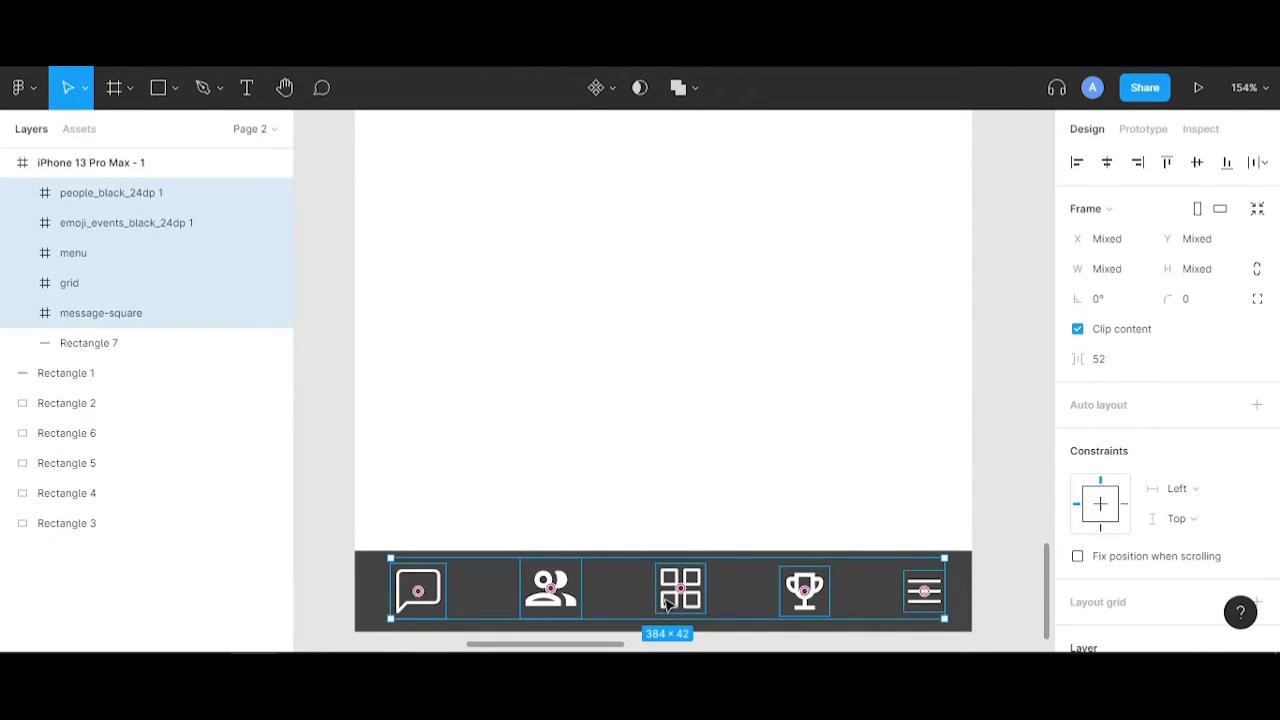
pyautogui.click(618, 515)
pyautogui.scroll(-2, 600, 583)
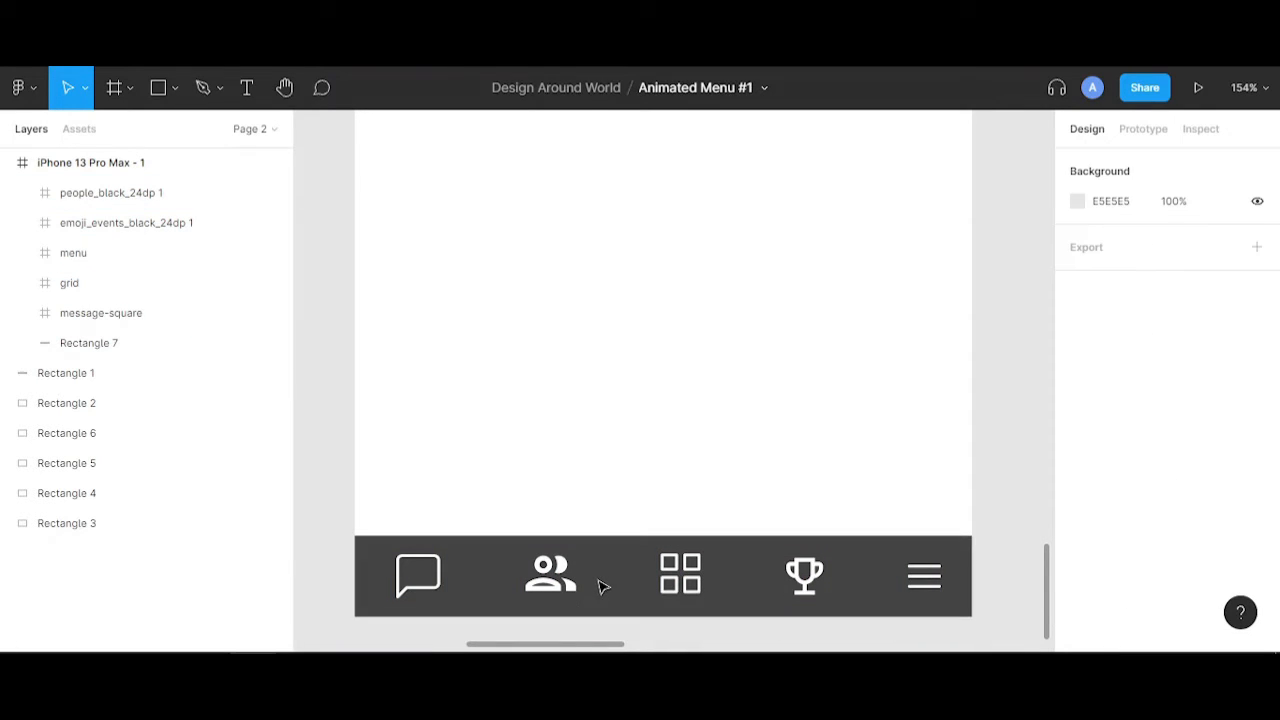
# - Preview the finished Animated Menu #1 prototype, activating the message, people, grid and trophy icons to examine their highlight animations
pyautogui.scroll(-5, 640, 603)
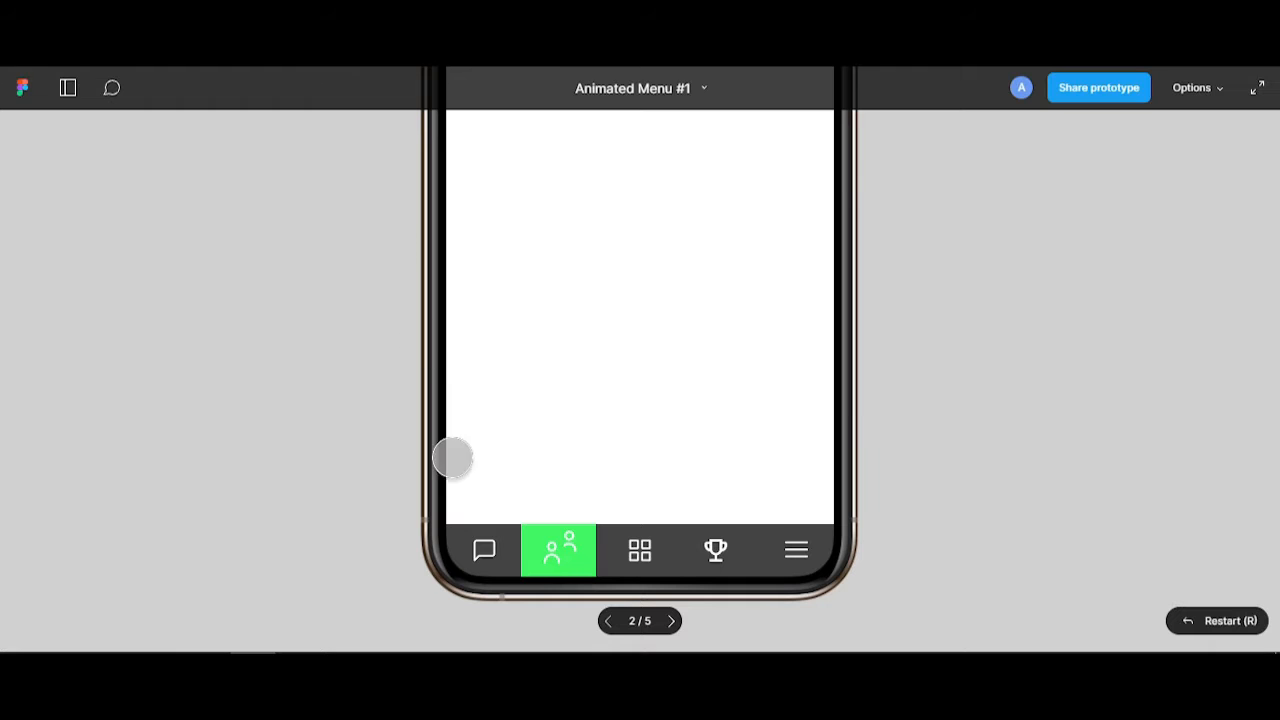
pyautogui.click(474, 551)
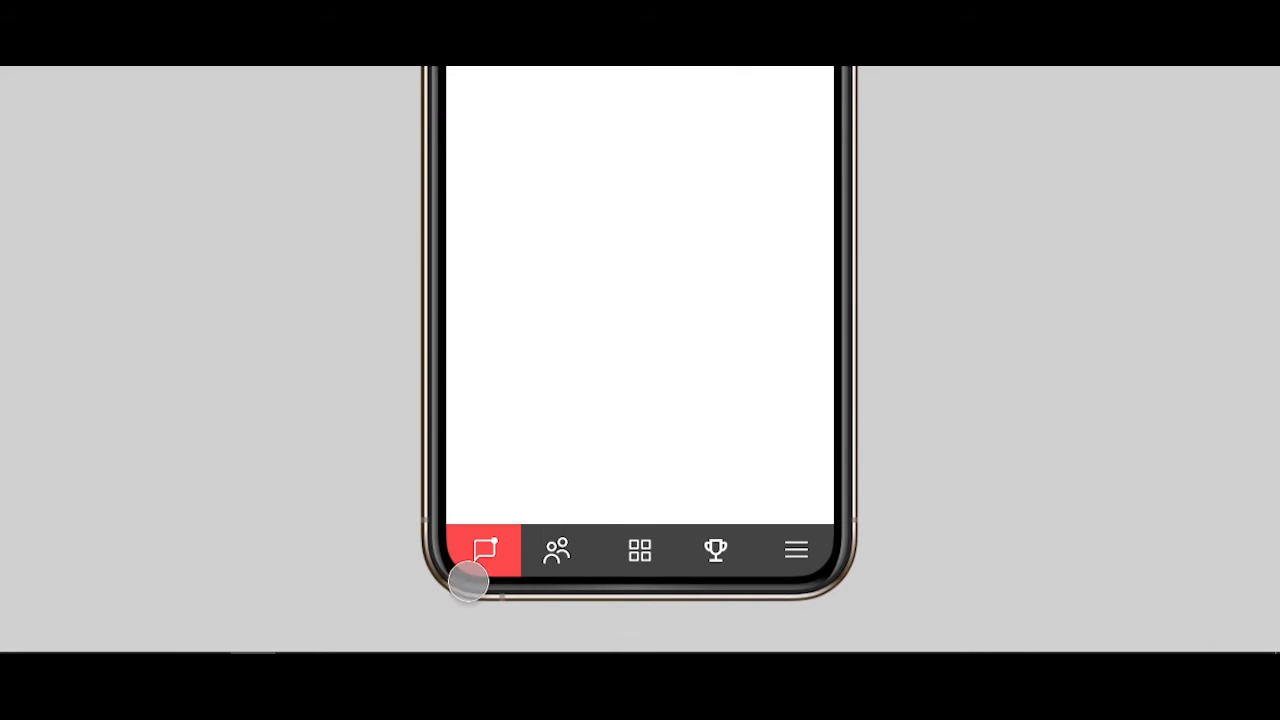
pyautogui.click(528, 569)
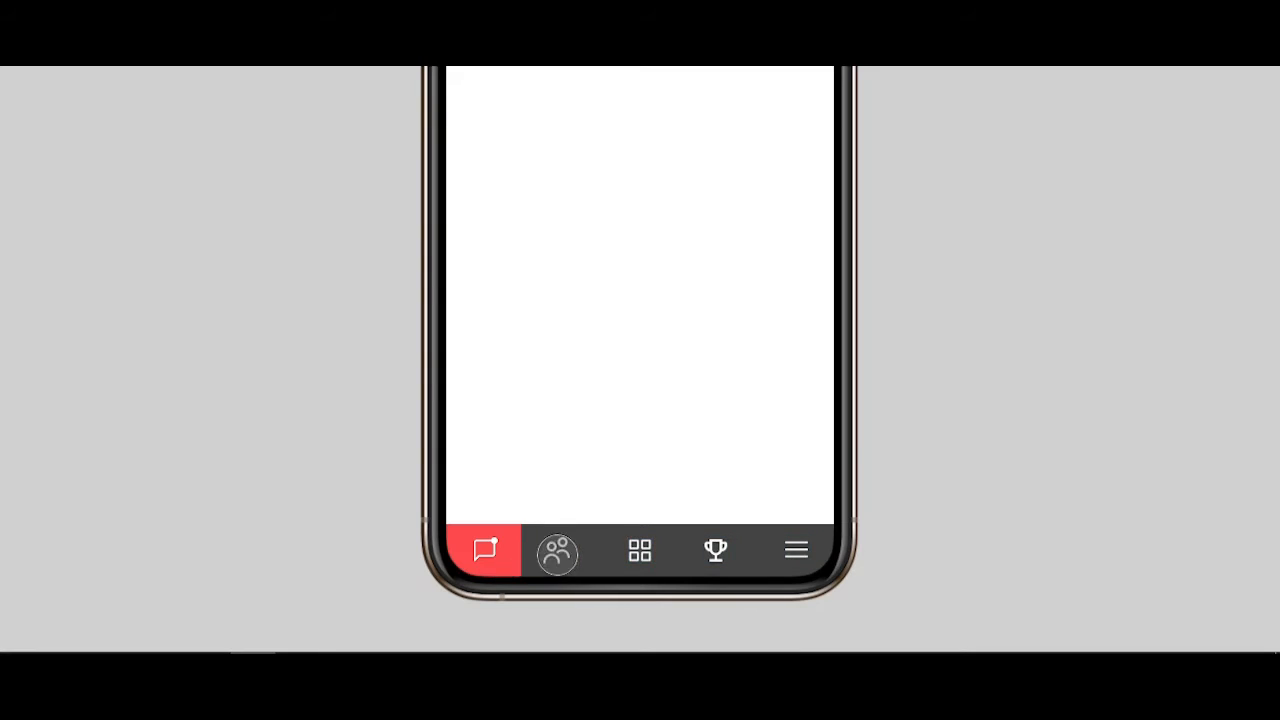
pyautogui.click(557, 551)
pyautogui.click(640, 552)
pyautogui.click(714, 557)
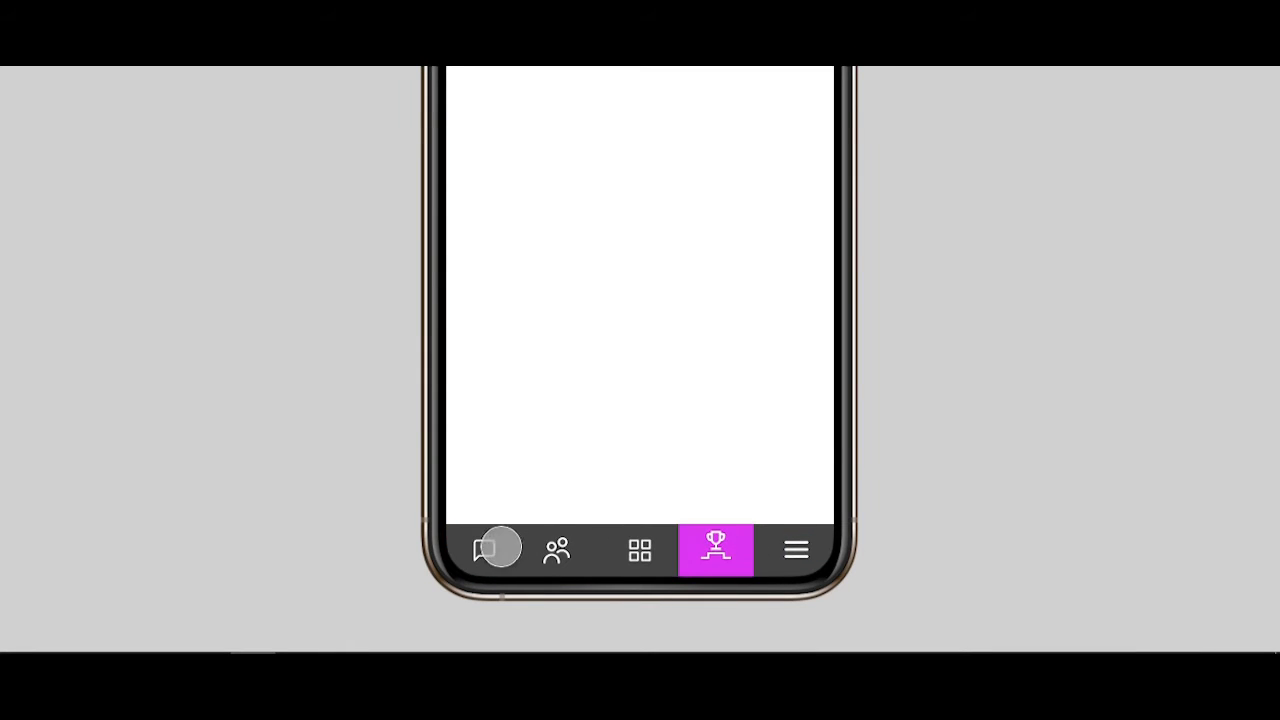
pyautogui.click(482, 550)
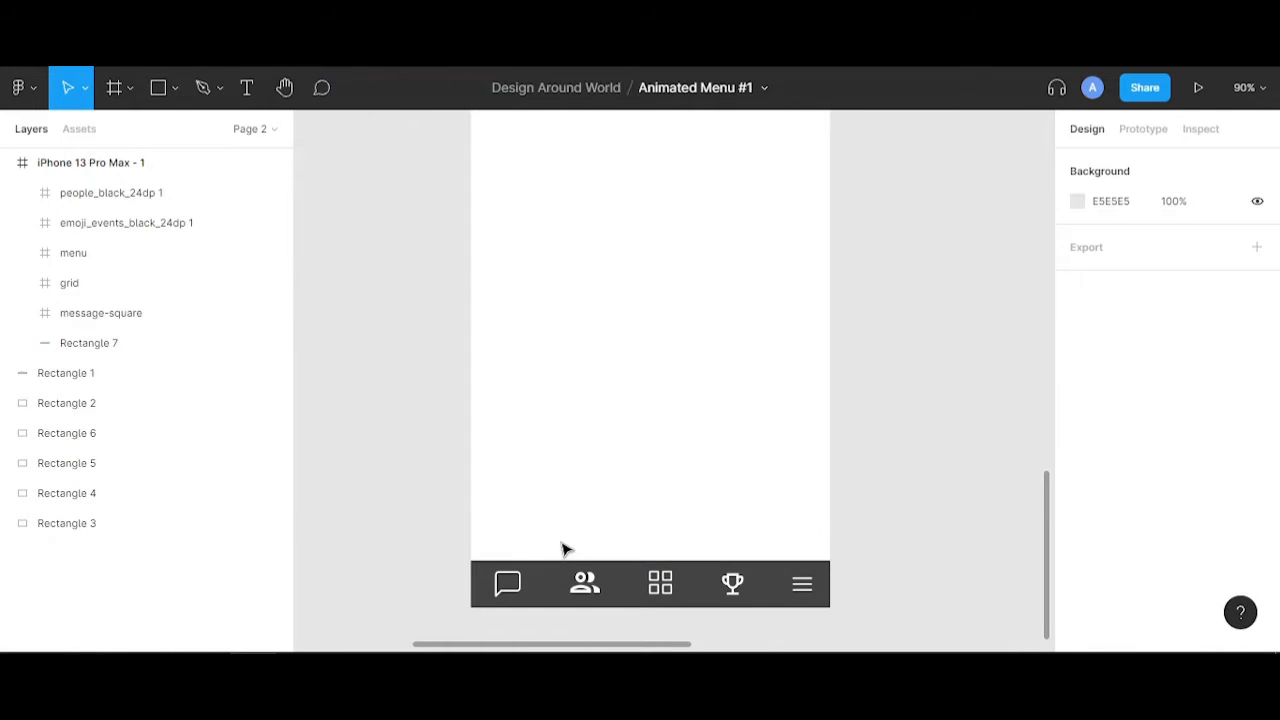
# - Draw a rectangle about 84 × 58 over the message icon at the left end of the dark bar
pyautogui.scroll(-5, 563, 546)
pyautogui.scroll(8, 530, 575)
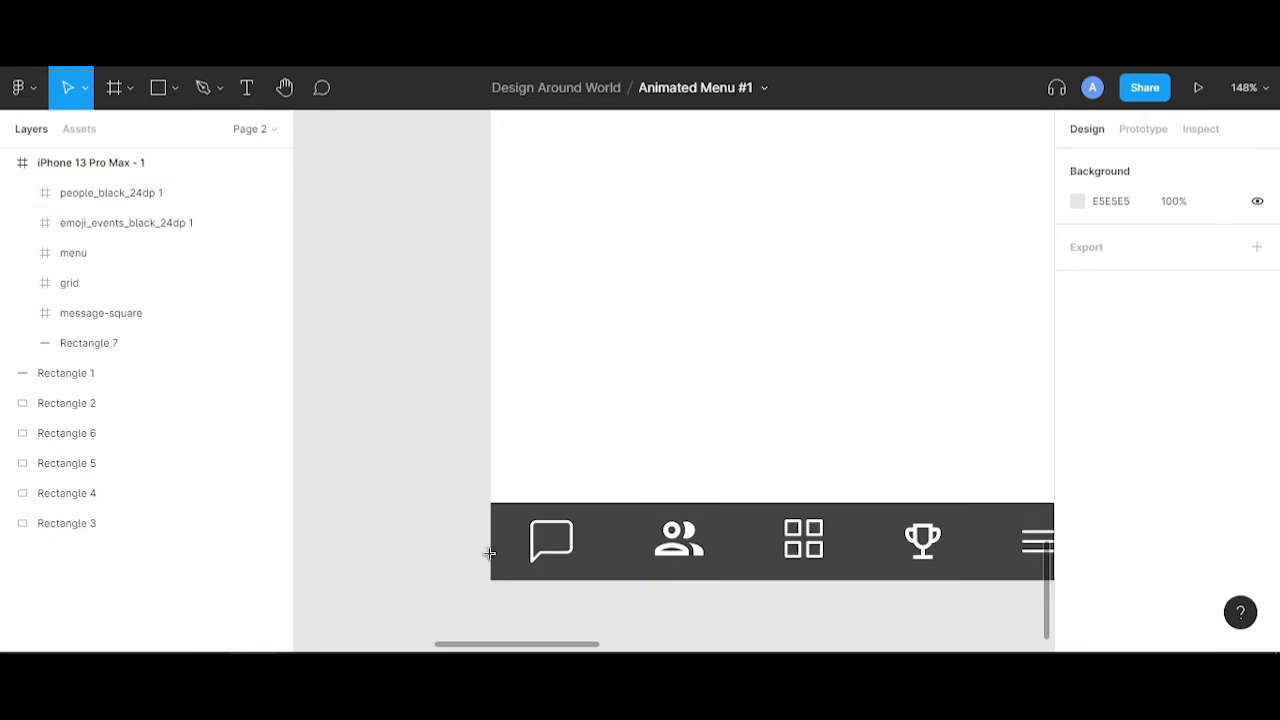
pyautogui.press('r')
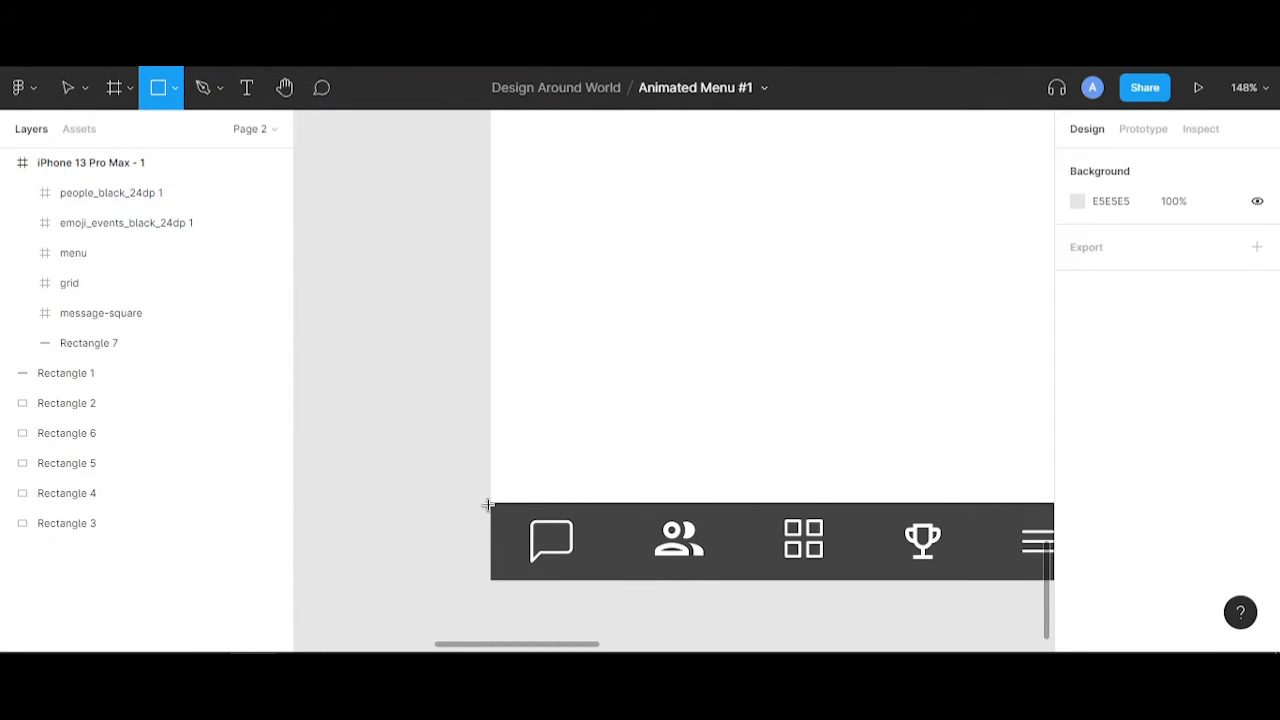
pyautogui.moveTo(490, 500); pyautogui.dragTo(610, 585)
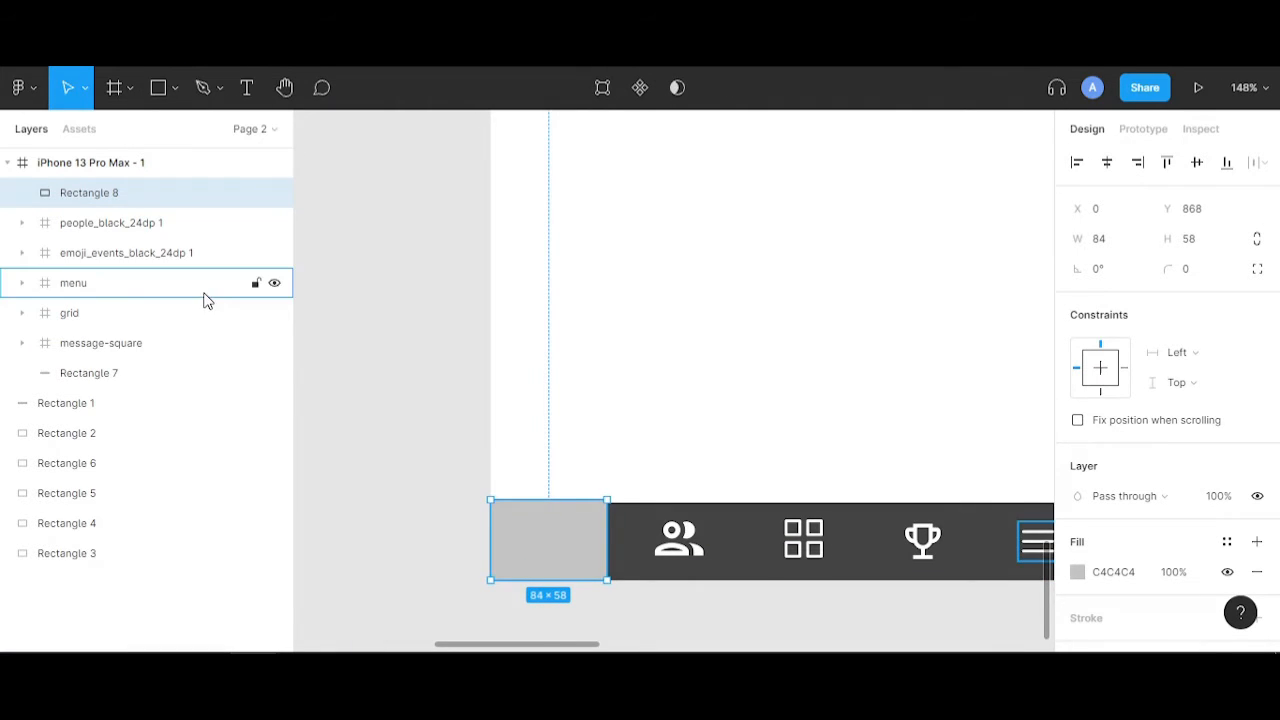
# - Reorder the new rectangle's layer below message-square and trim its top edge to a height of 56 at Y 870
pyautogui.moveTo(112, 198); pyautogui.dragTo(125, 378)
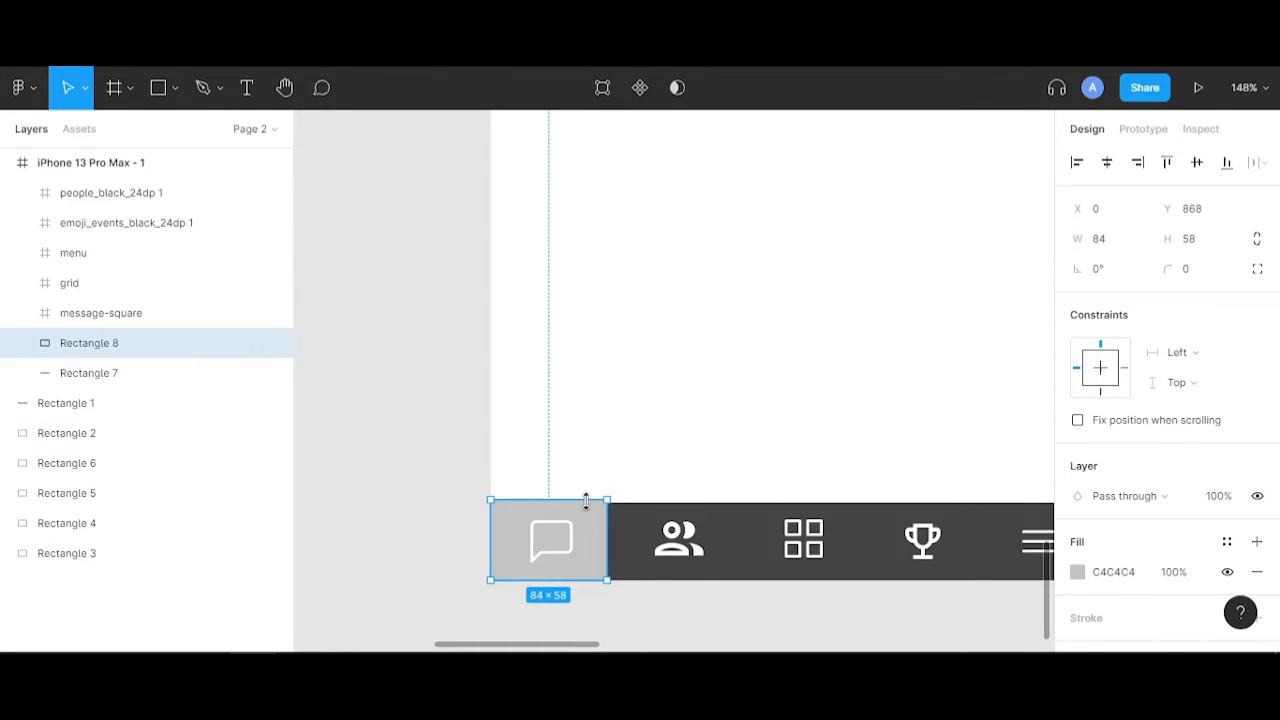
pyautogui.moveTo(583, 501); pyautogui.dragTo(583, 500)
pyautogui.click(519, 448)
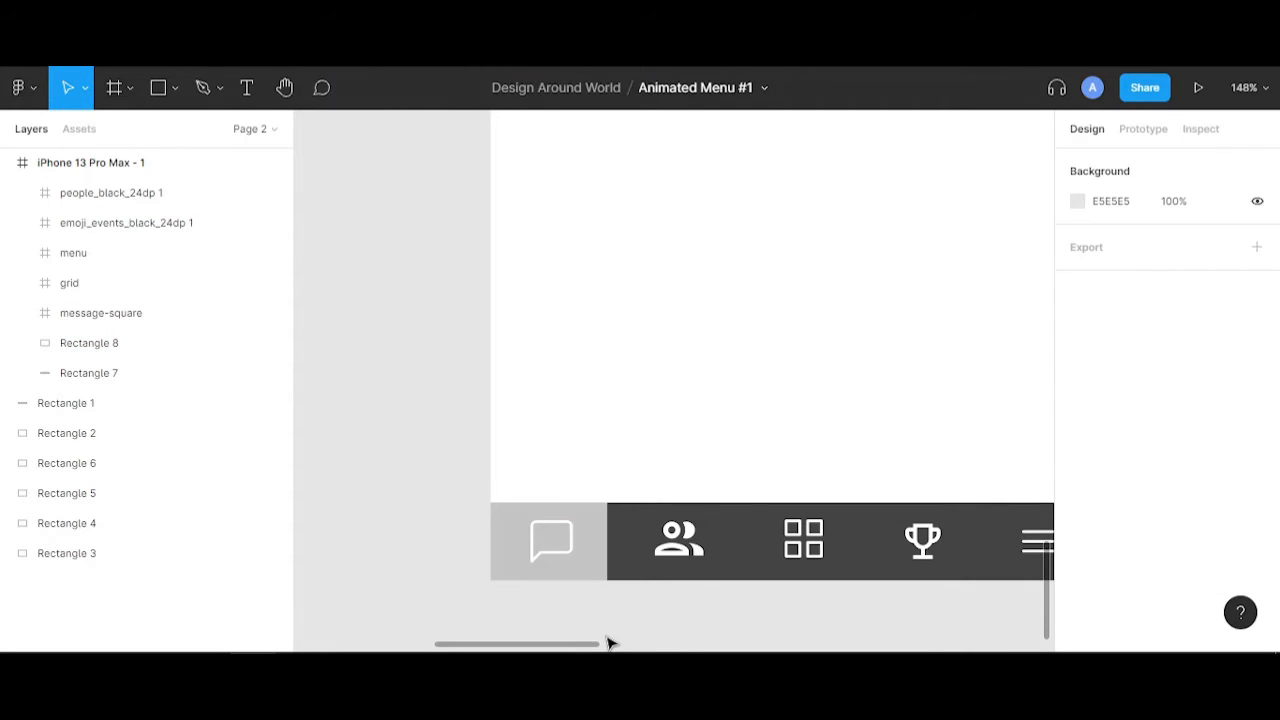
pyautogui.hscroll(2, 551, 594)
pyautogui.click(554, 549)
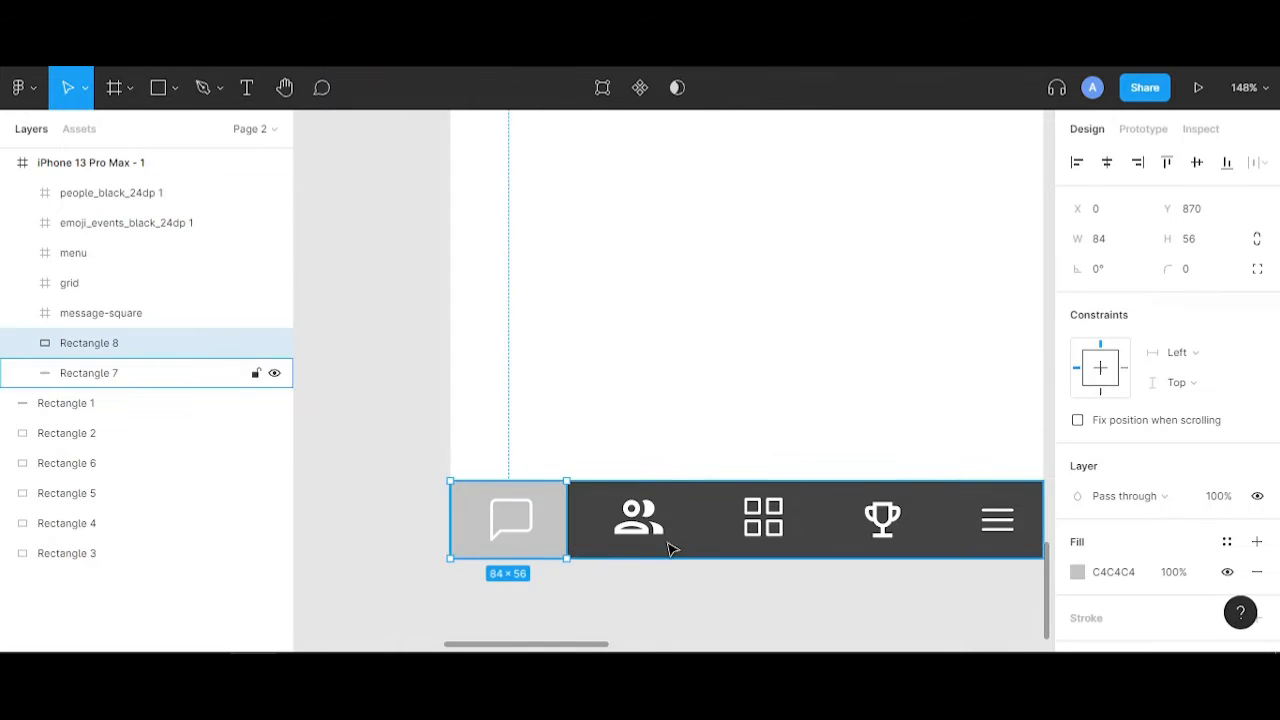
# - Move the spare dark bar and the five coloured swatches down together, closer above the iPhone 13 Pro Max frame
pyautogui.scroll(-5, 684, 551)
pyautogui.scroll(5, 851, 443)
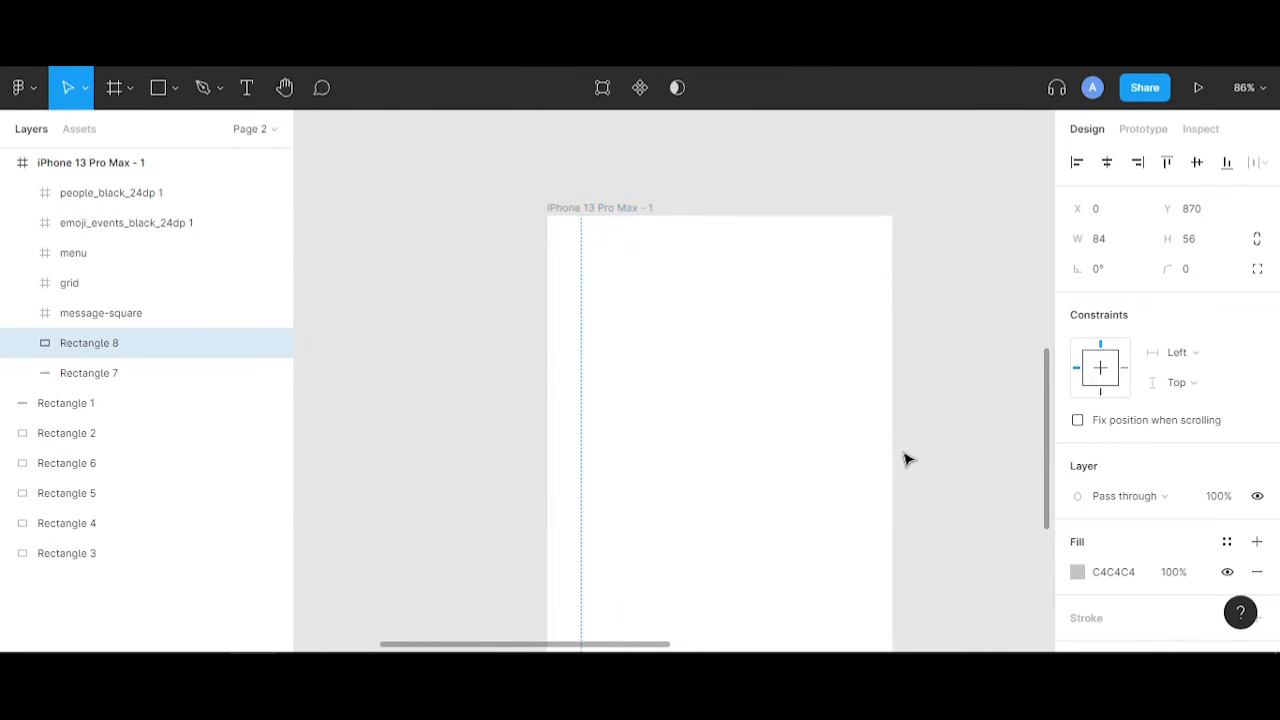
pyautogui.scroll(-3, 906, 457)
pyautogui.scroll(4, 845, 335)
pyautogui.scroll(-3, 865, 365)
pyautogui.moveTo(871, 374); pyautogui.dragTo(671, 400)
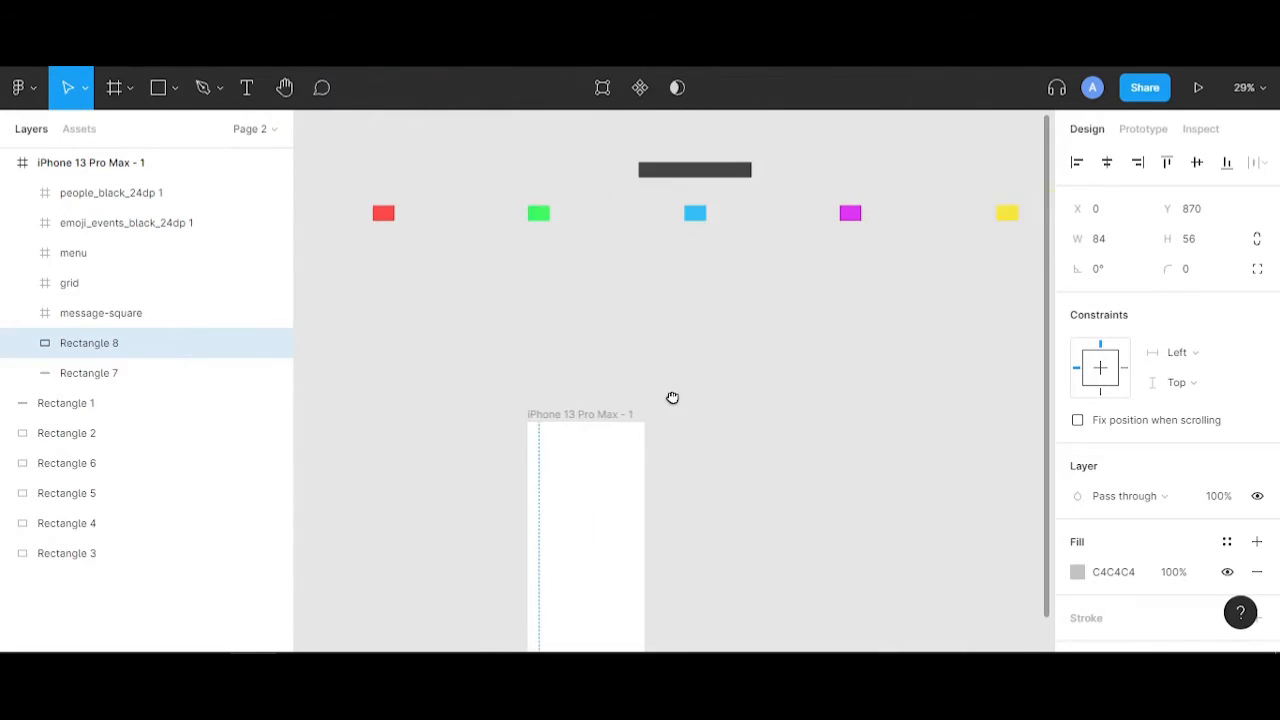
pyautogui.moveTo(342, 160); pyautogui.dragTo(1050, 258)
pyautogui.moveTo(717, 209); pyautogui.dragTo(794, 357)
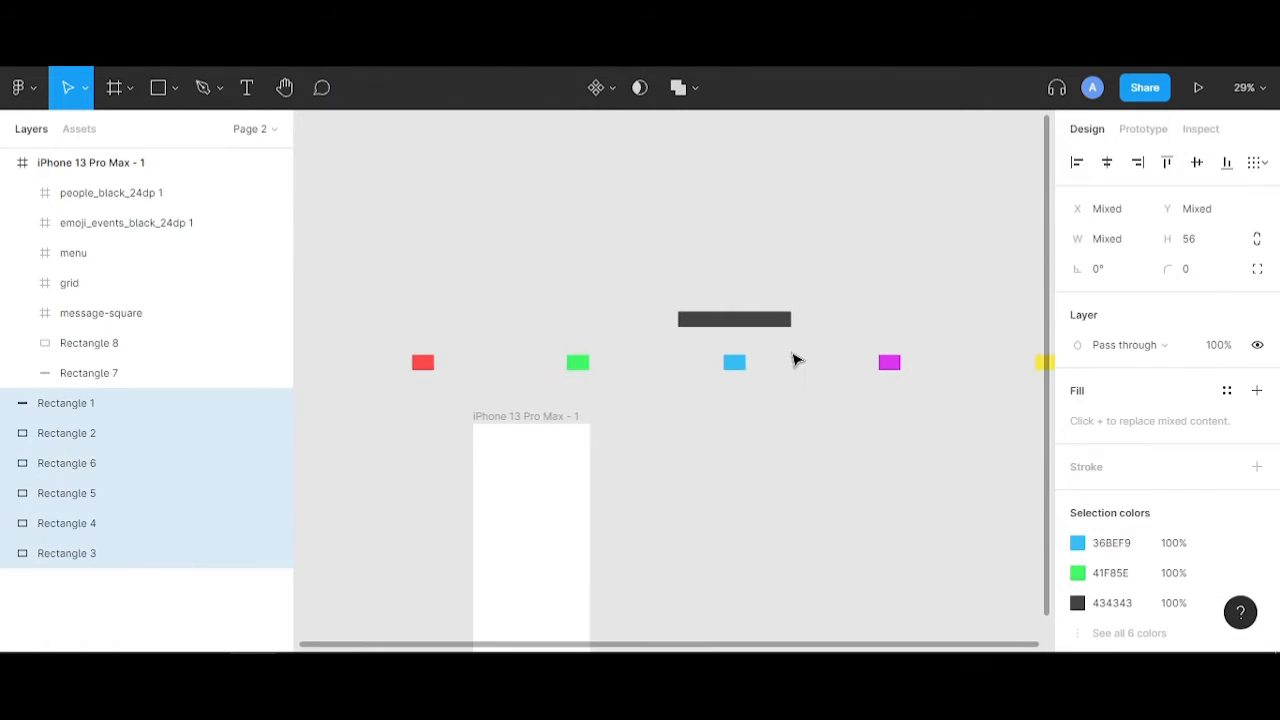
pyautogui.scroll(-5, 716, 458)
pyautogui.scroll(2, 694, 489)
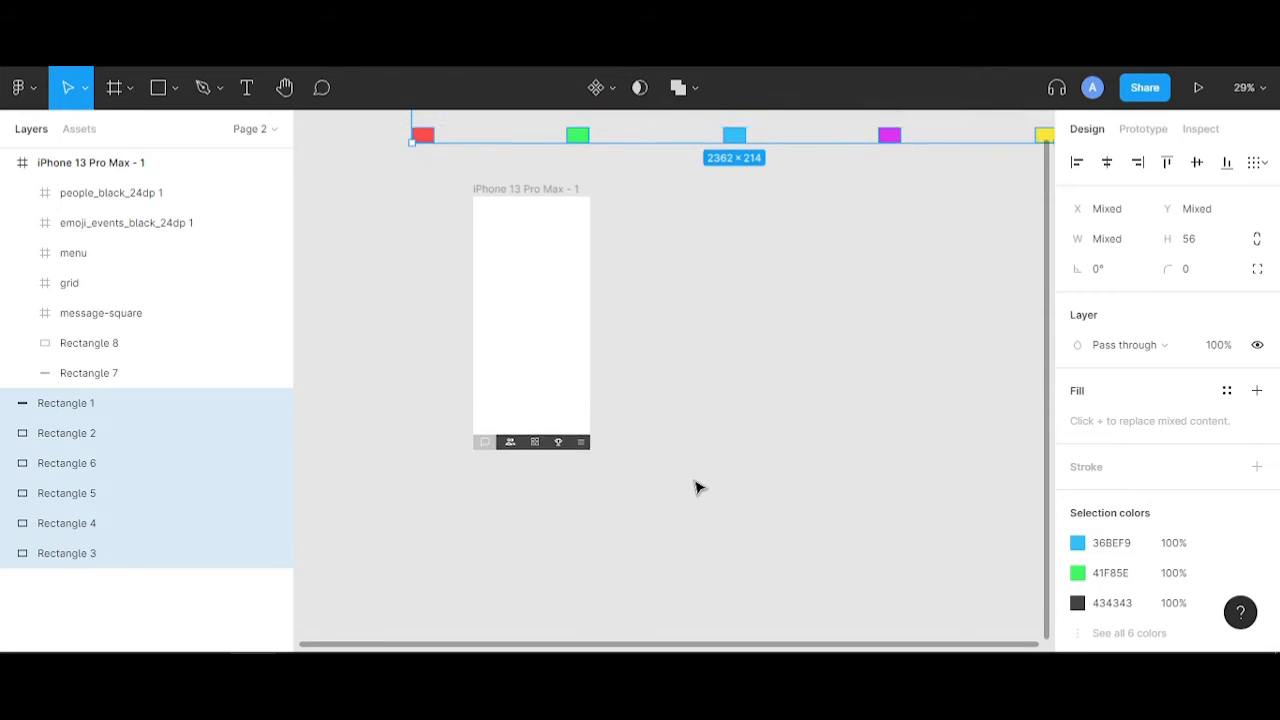
pyautogui.click(670, 435)
# - Fill the rectangle behind the message icon with red FF4A4A sampled from the red swatch above the frame
pyautogui.scroll(5, 500, 478)
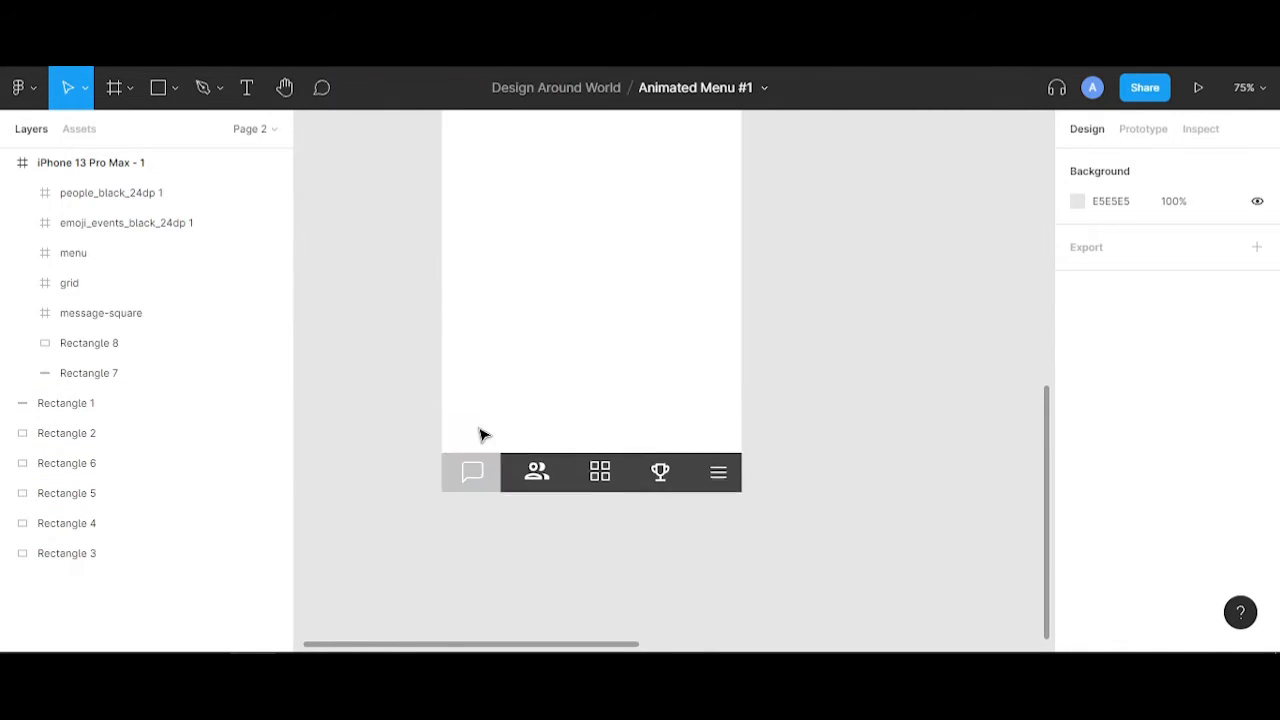
pyautogui.scroll(3, 484, 440)
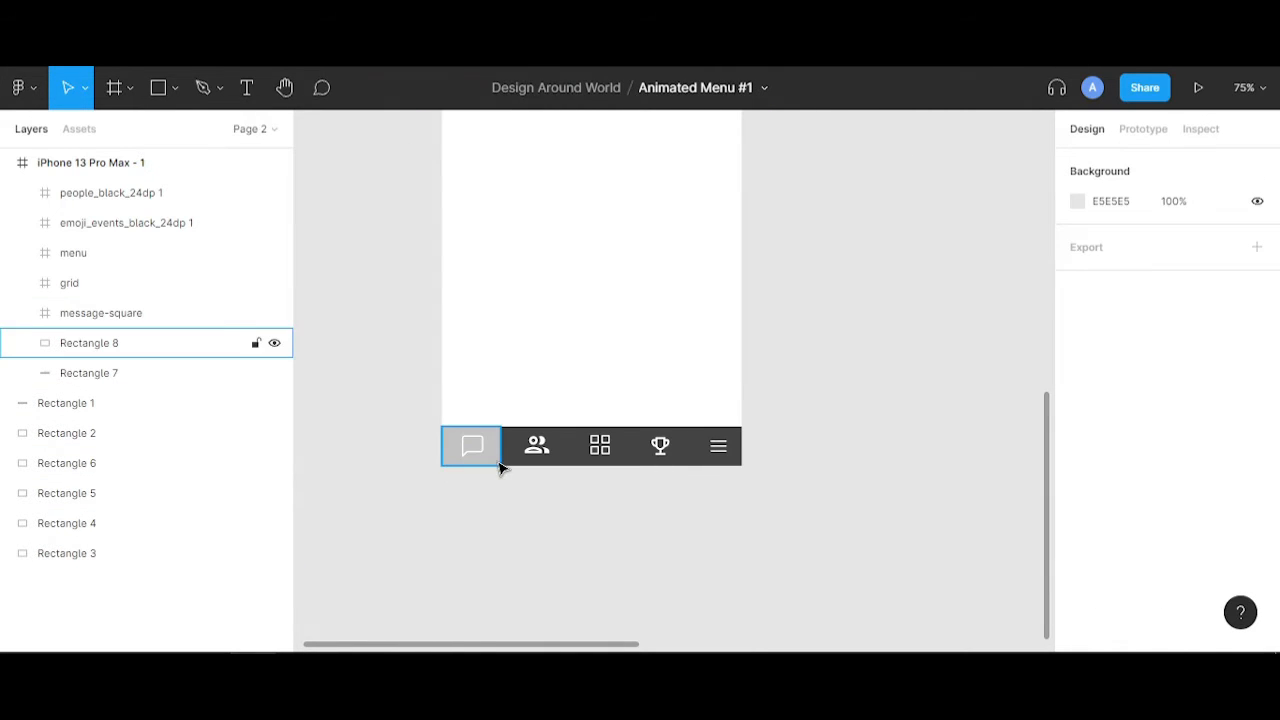
pyautogui.click(490, 455)
pyautogui.scroll(3, 486, 457)
pyautogui.scroll(-3, 451, 440)
pyautogui.scroll(2, 418, 302)
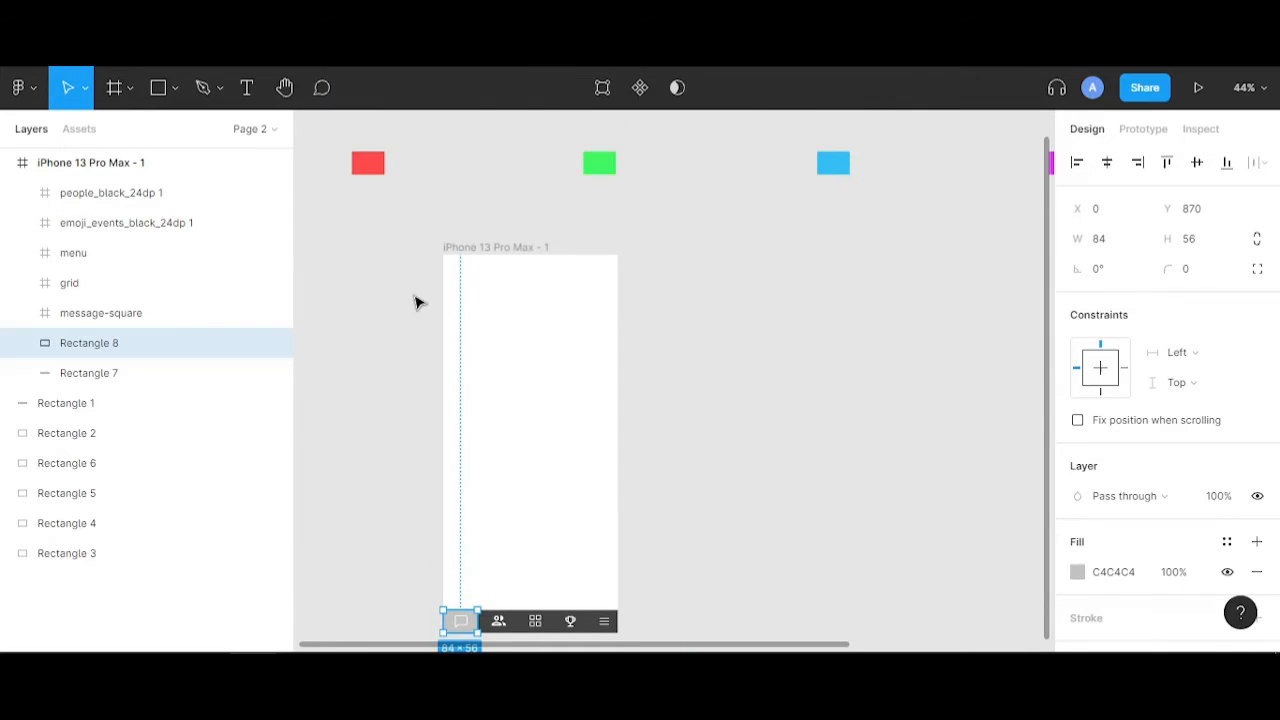
pyautogui.click(1077, 571)
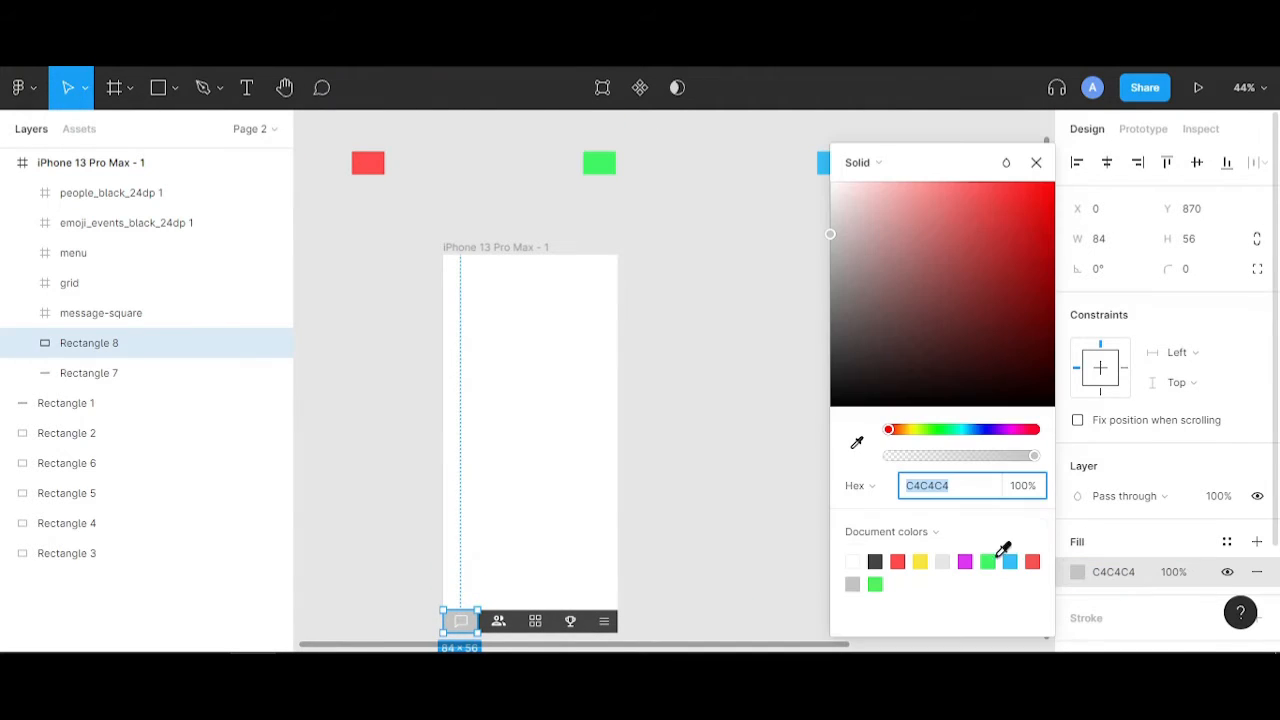
pyautogui.click(857, 448)
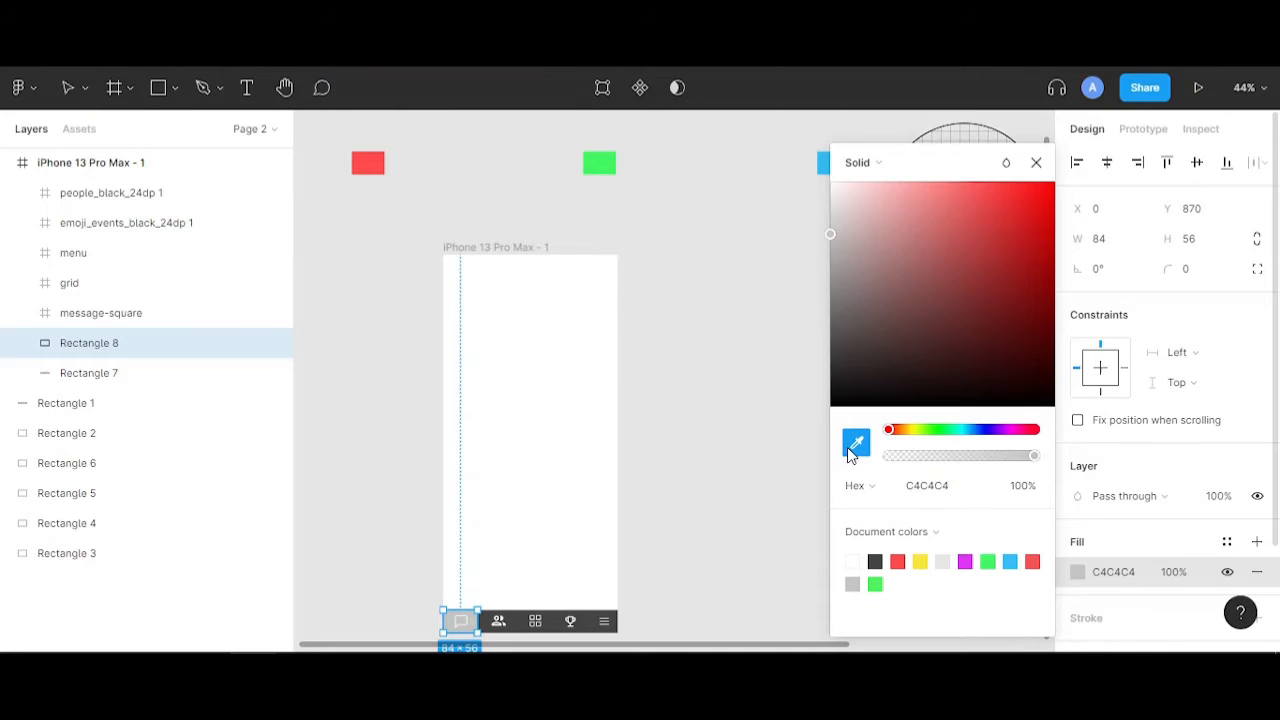
pyautogui.click(372, 160)
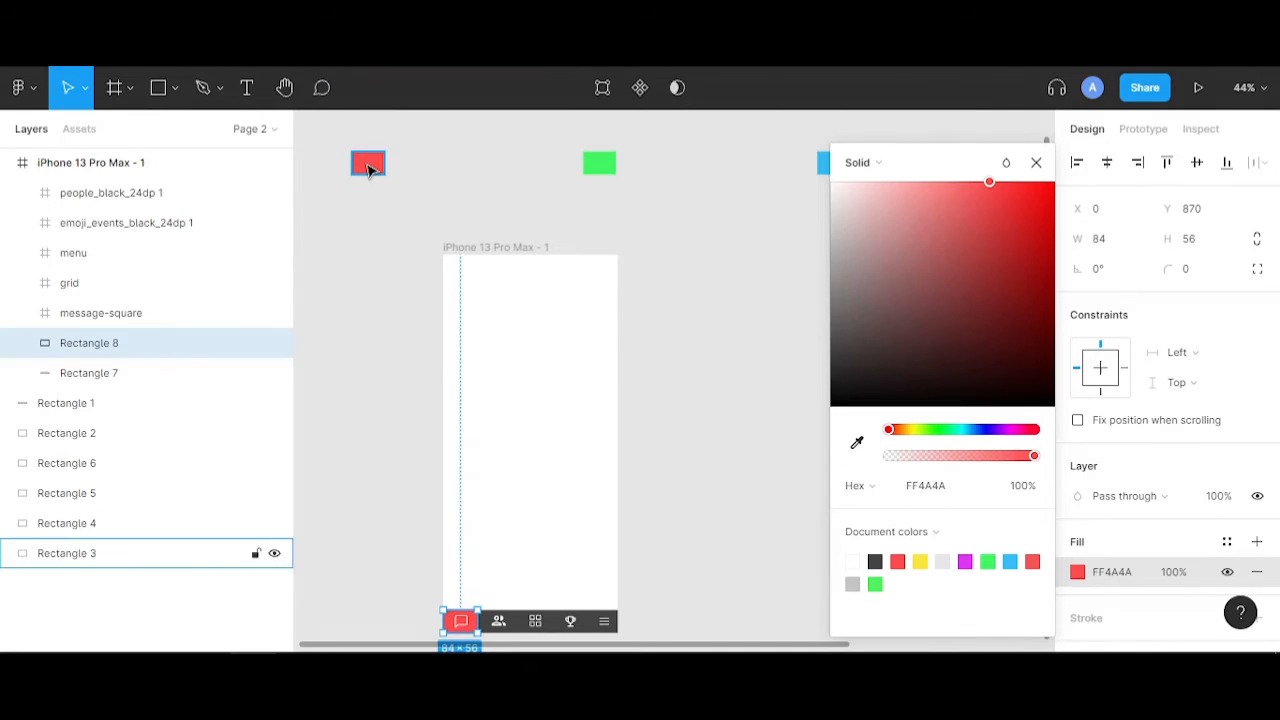
pyautogui.click(708, 529)
pyautogui.scroll(10, 481, 647)
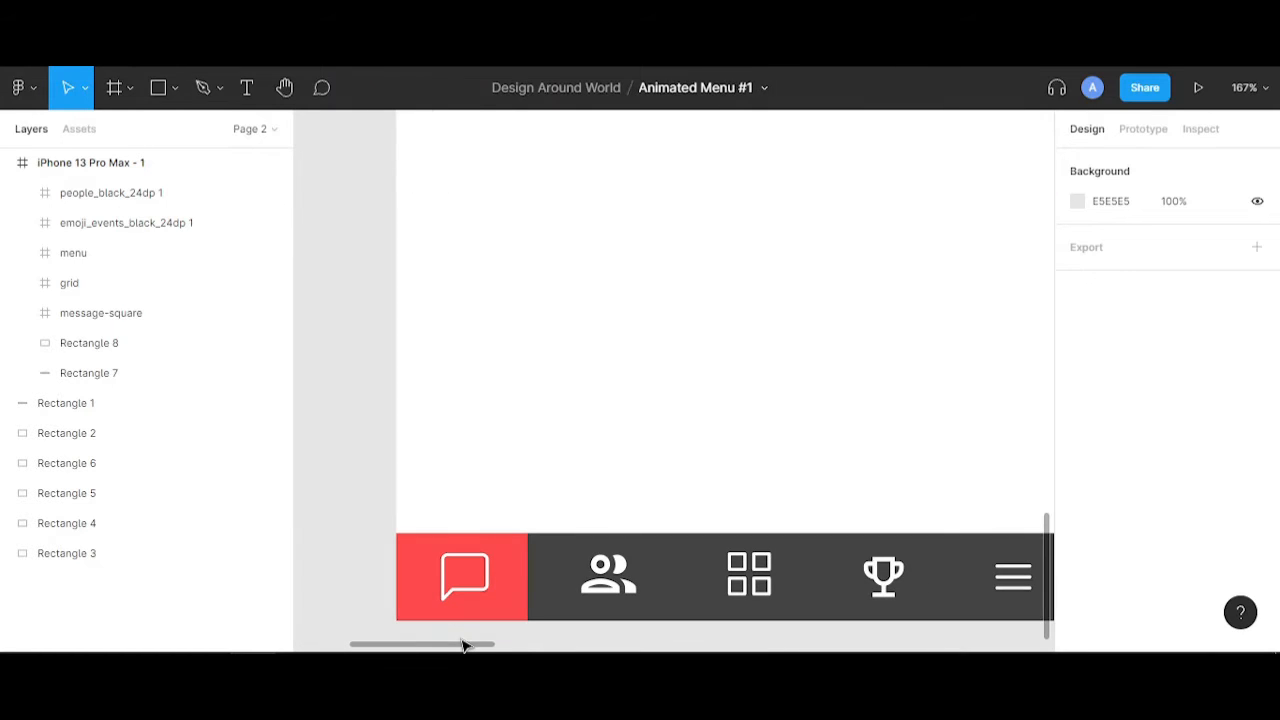
pyautogui.scroll(-3, 462, 606)
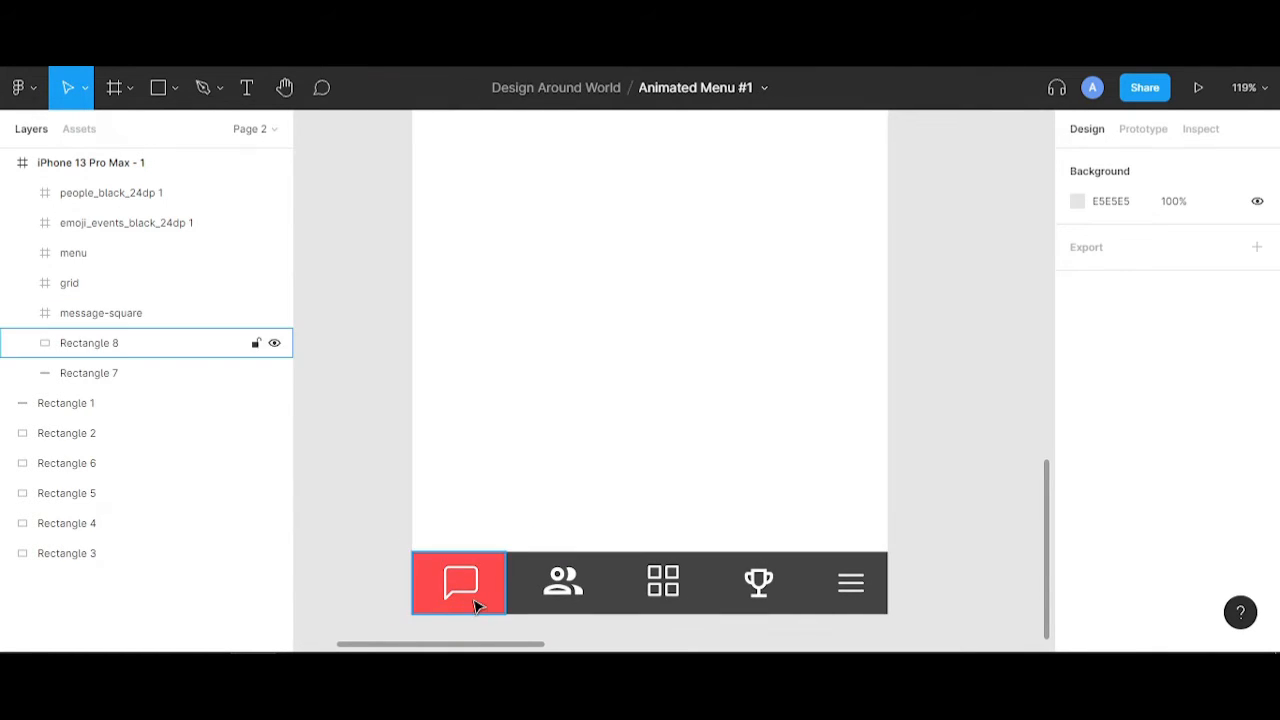
# - Preview the finished menu prototype, switching back and forth between the message and people tabs to examine their icon animations
pyautogui.scroll(6, 475, 607)
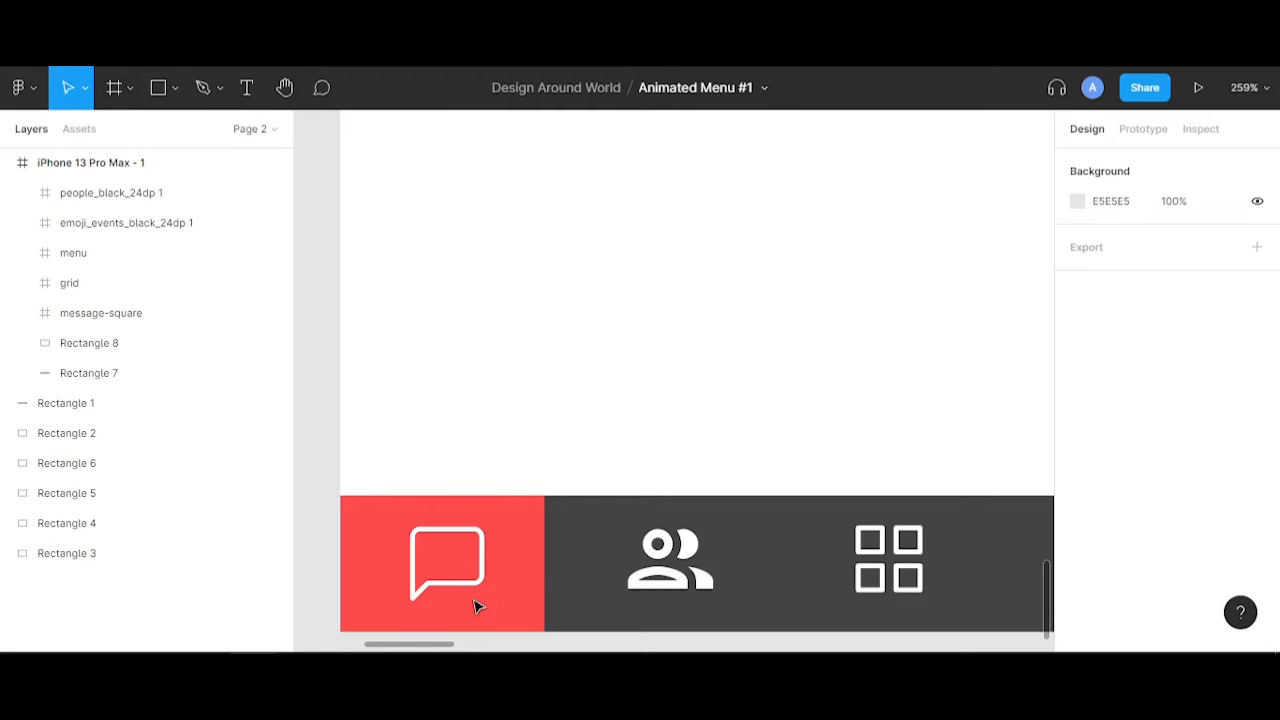
pyautogui.hotkey('ctrl', 'alt', 'Return')
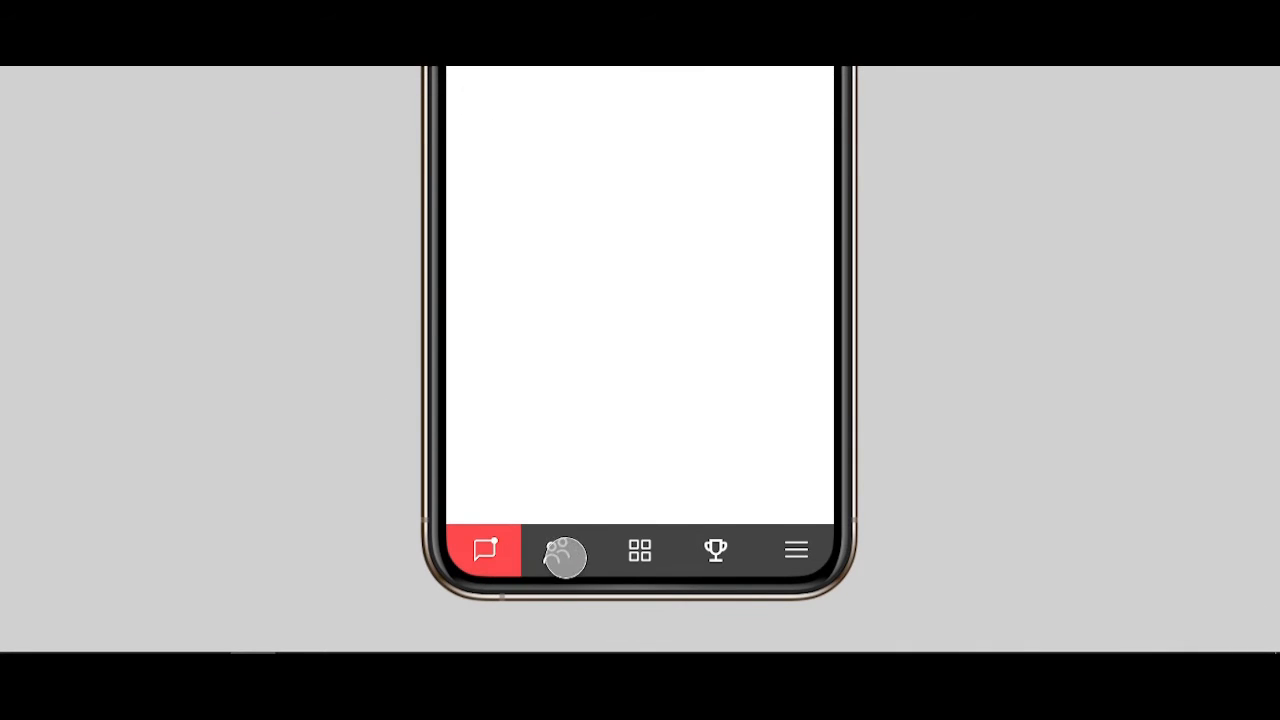
pyautogui.click(560, 556)
pyautogui.click(495, 554)
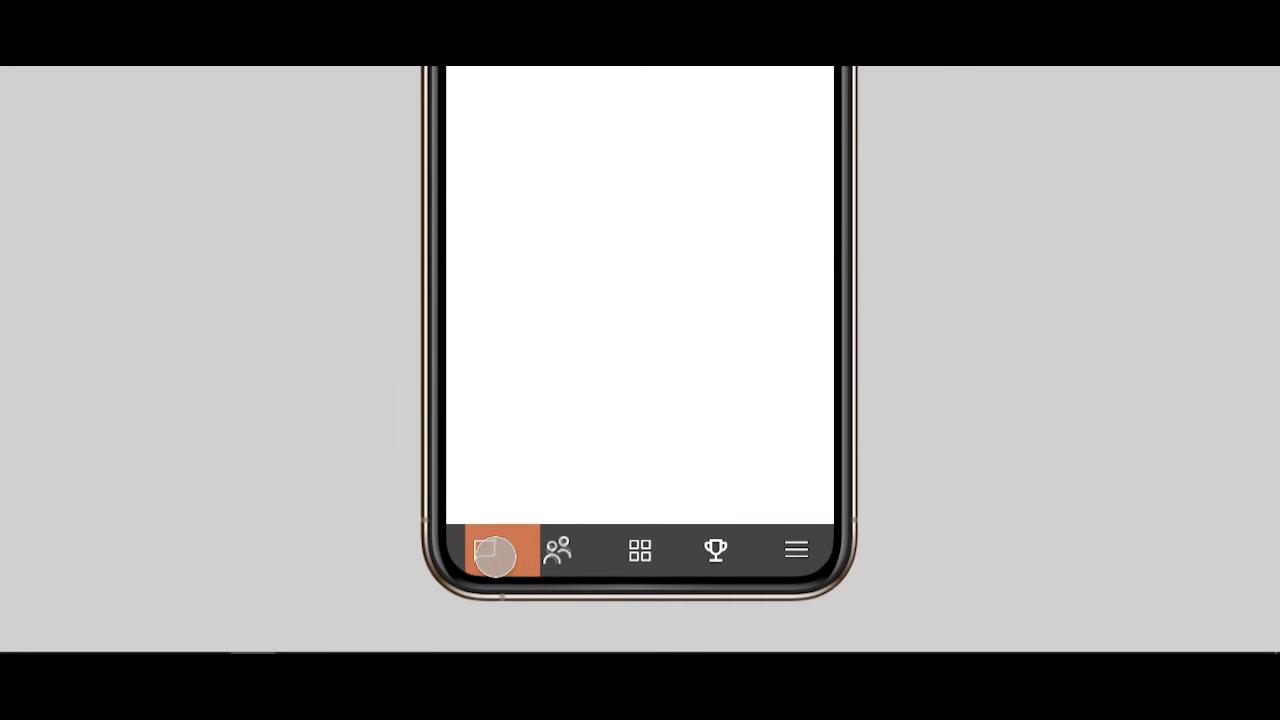
pyautogui.click(554, 555)
pyautogui.click(496, 554)
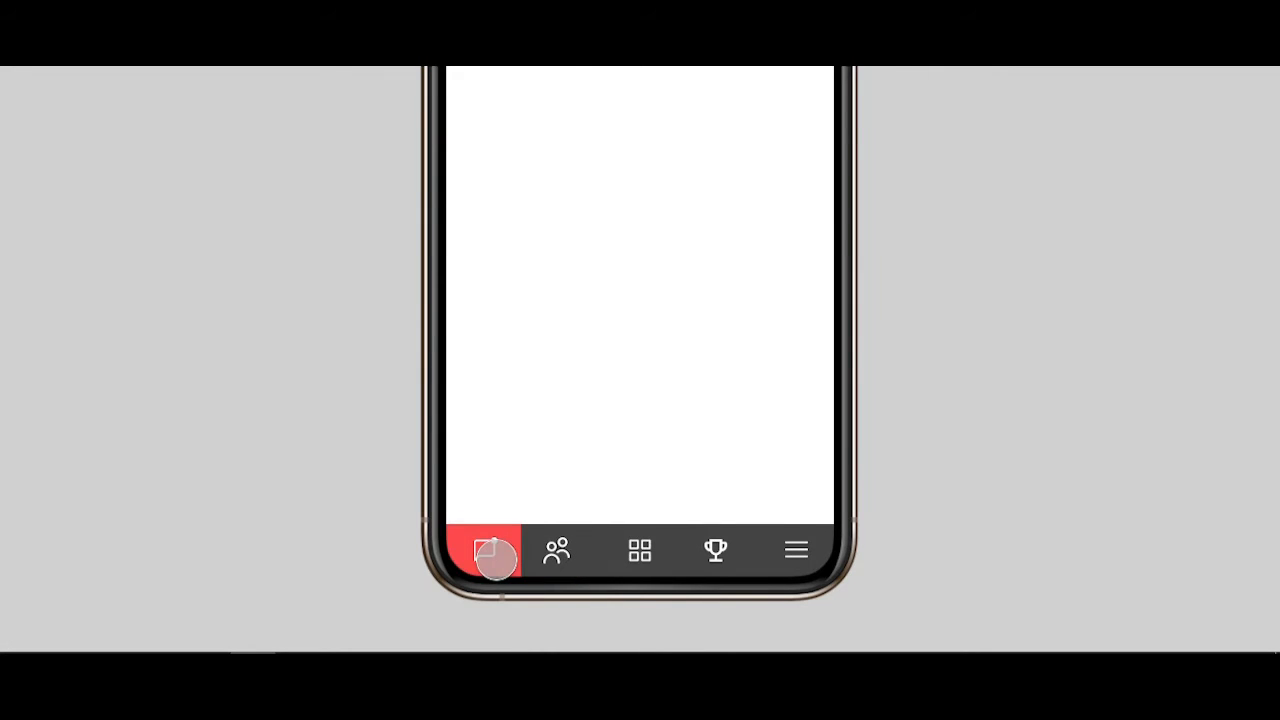
pyautogui.click(551, 553)
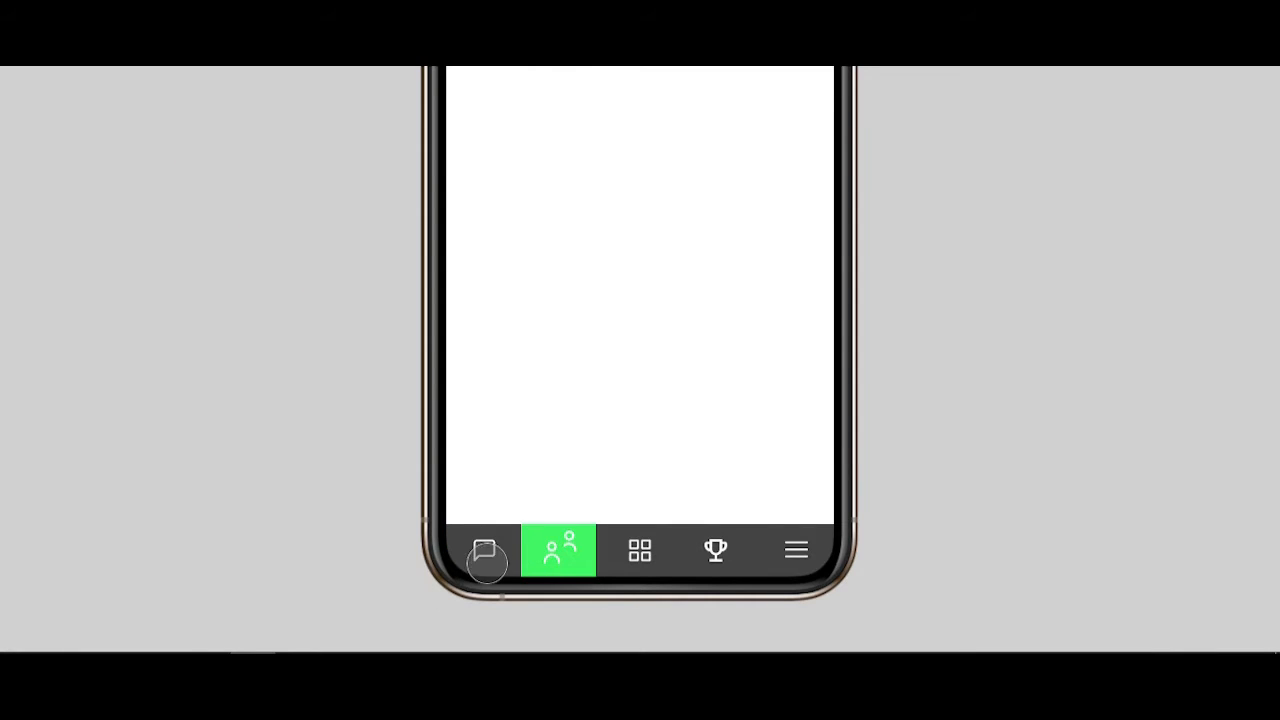
pyautogui.click(486, 556)
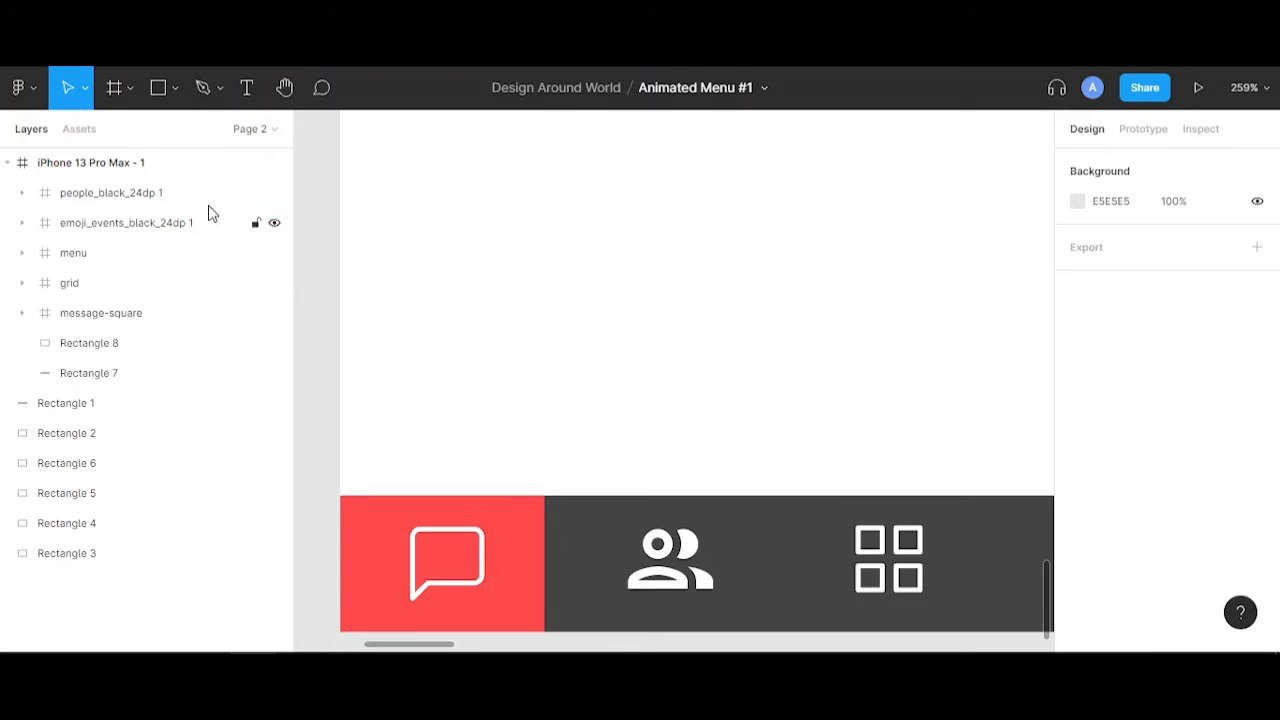
# - Draw an 8 × 8 circle over the message icon's upper-right corner and position it at X 28, Y 2 within message-square
pyautogui.click(200, 162)
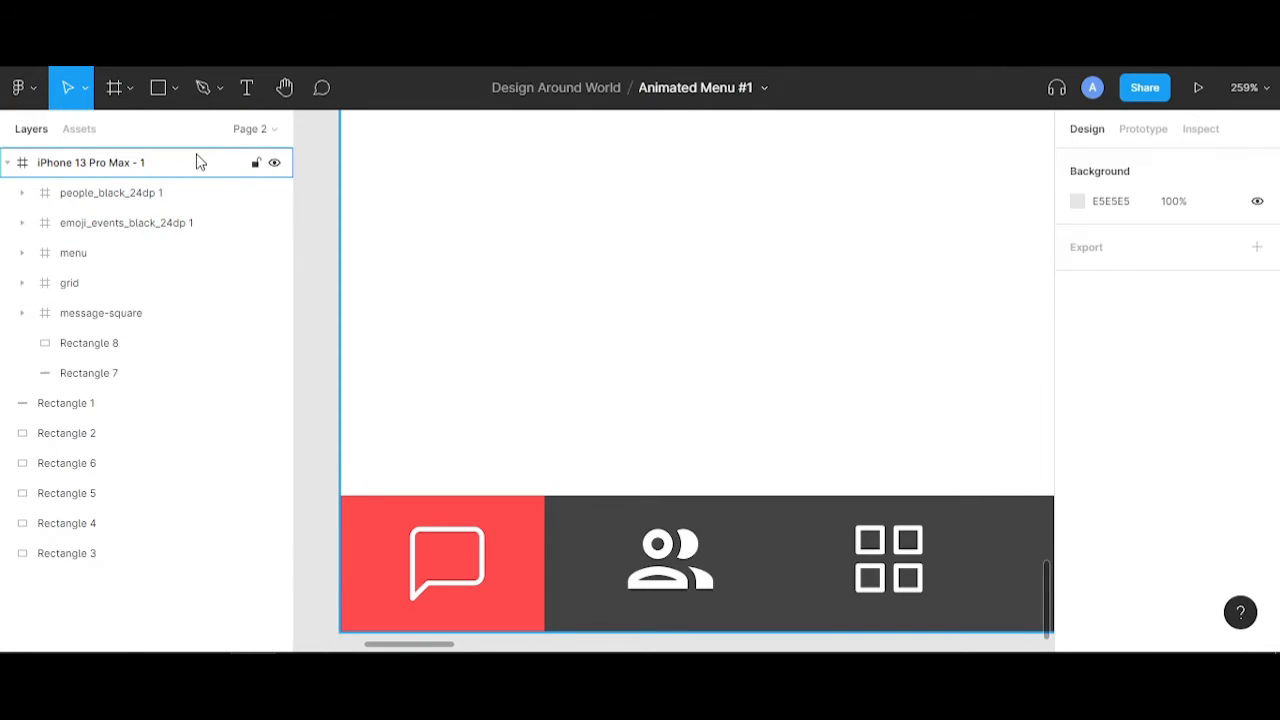
pyautogui.press('c')
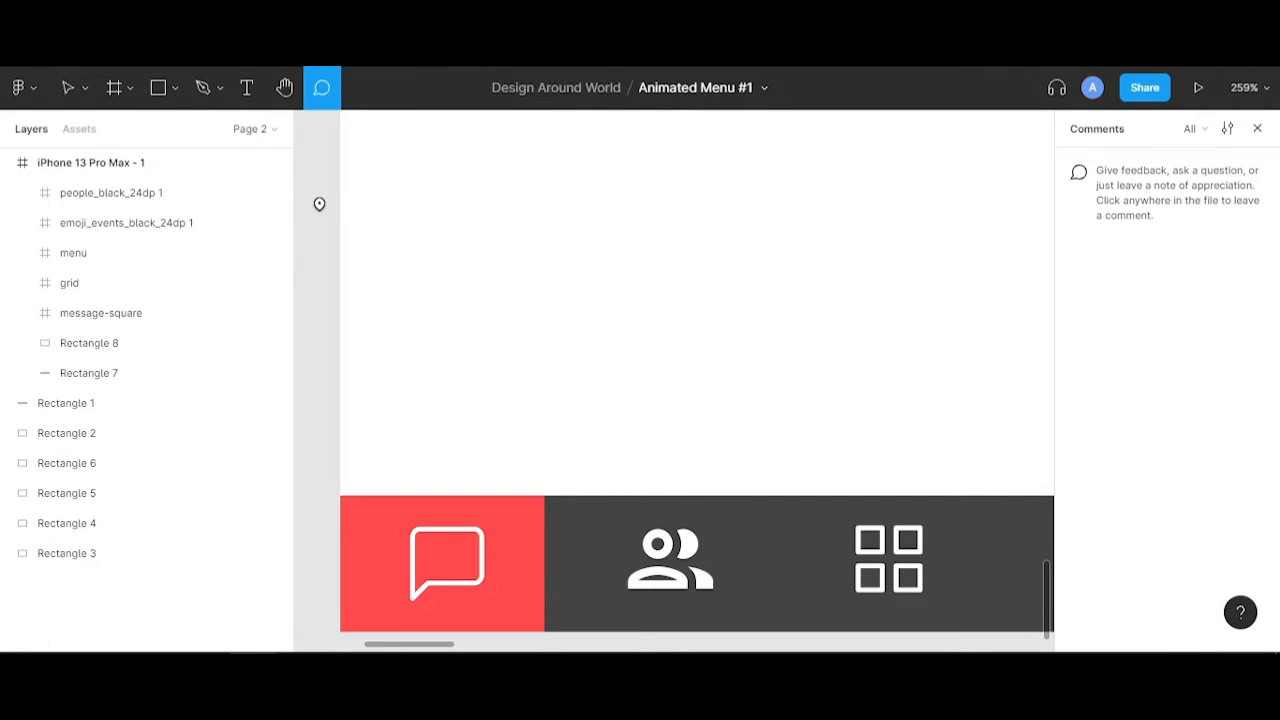
pyautogui.press('o')
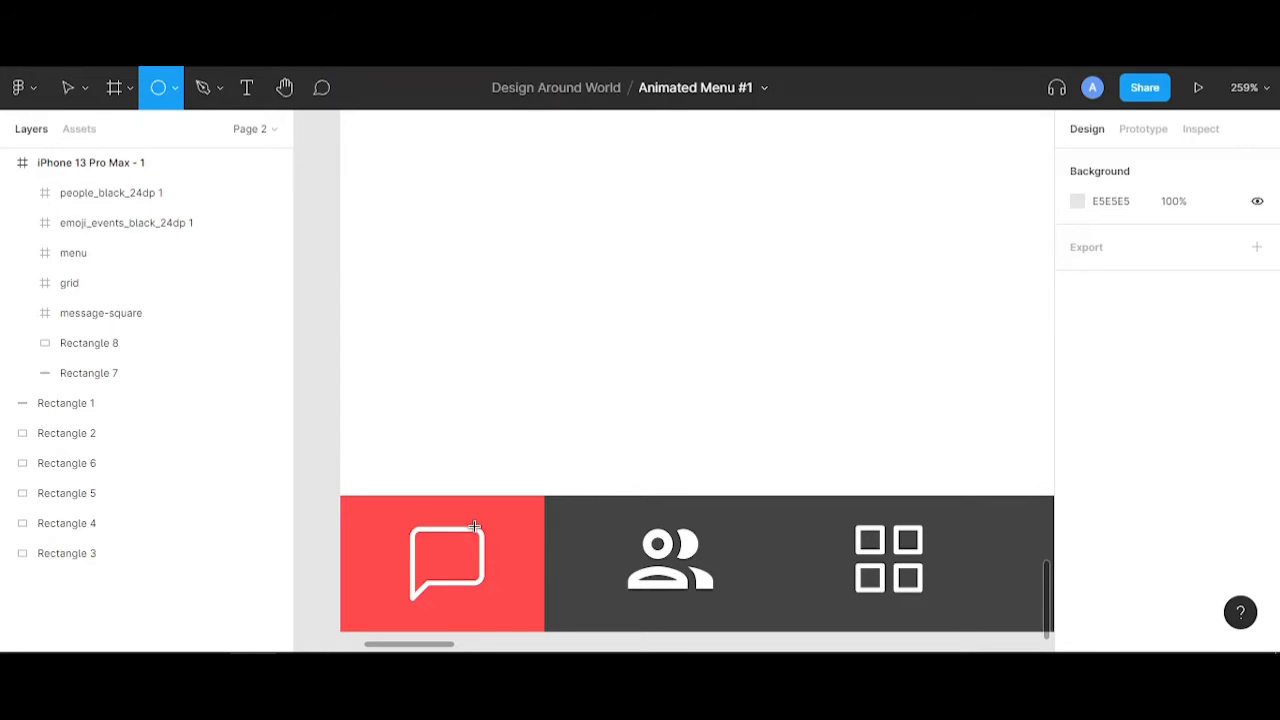
pyautogui.moveTo(477, 526); pyautogui.dragTo(490, 537)
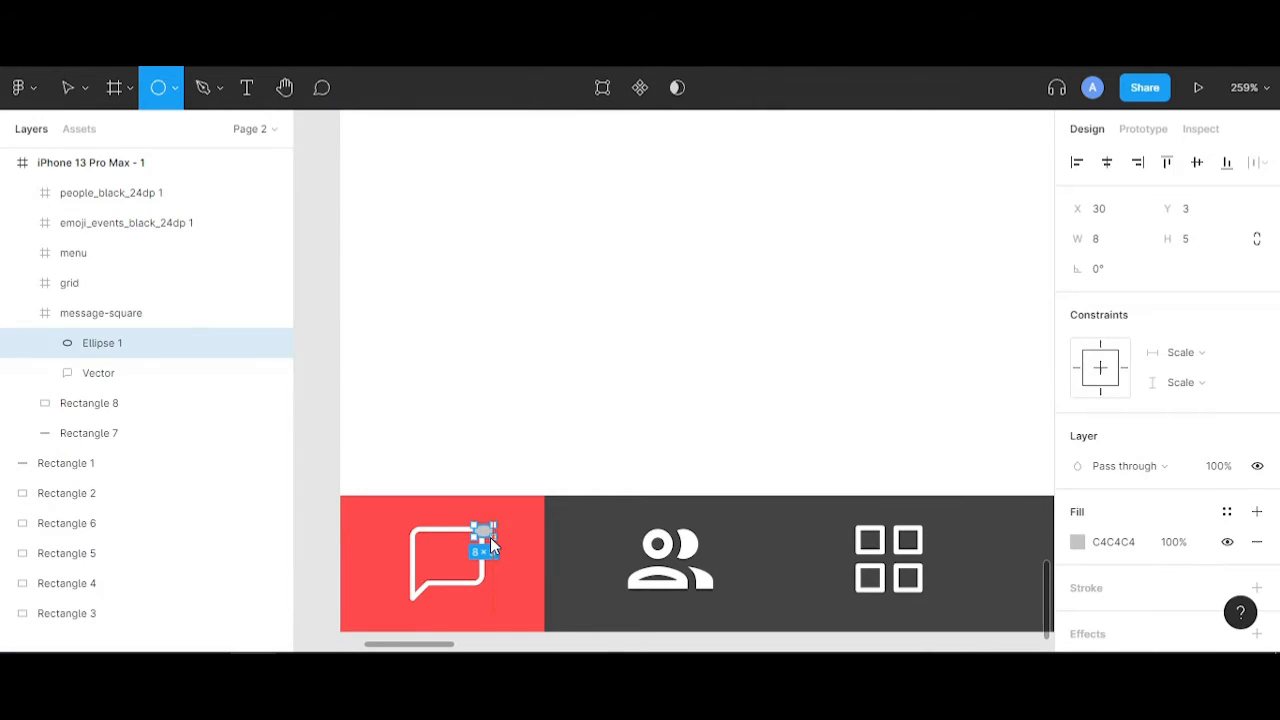
pyautogui.press('shift')
pyautogui.moveTo(490, 537); pyautogui.dragTo(490, 537)
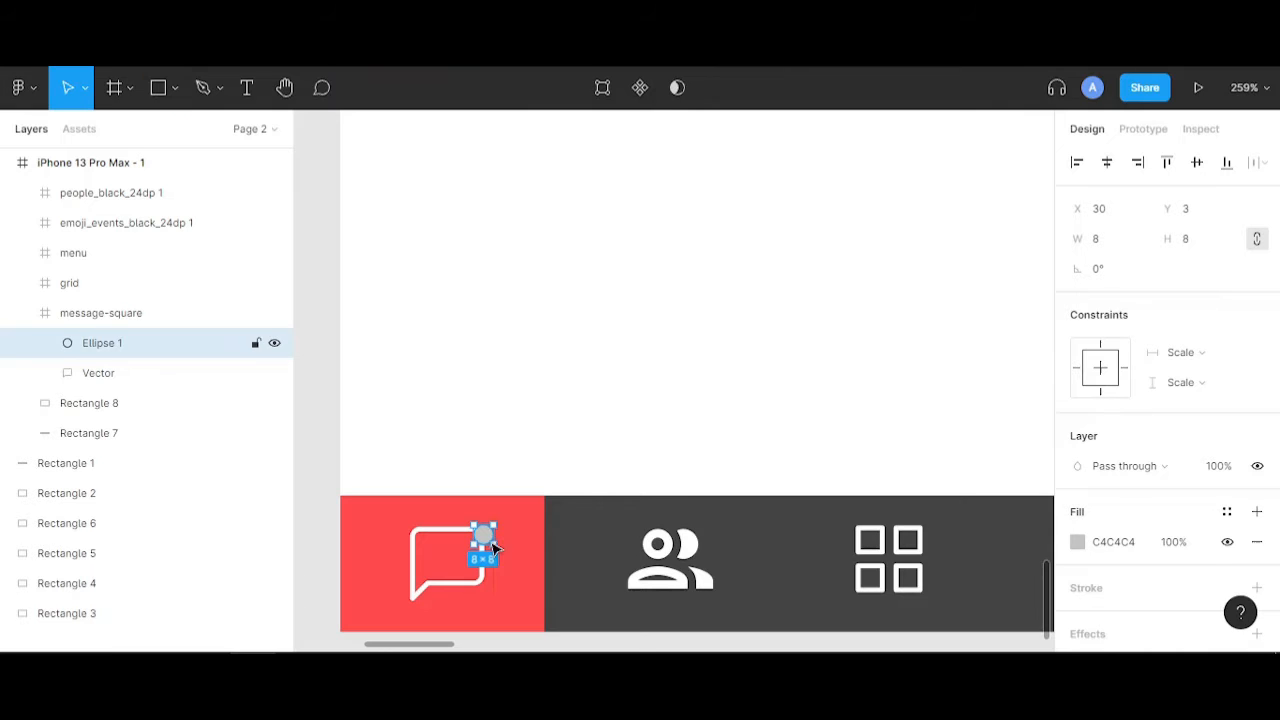
pyautogui.scroll(5, 490, 537)
pyautogui.scroll(4, 493, 528)
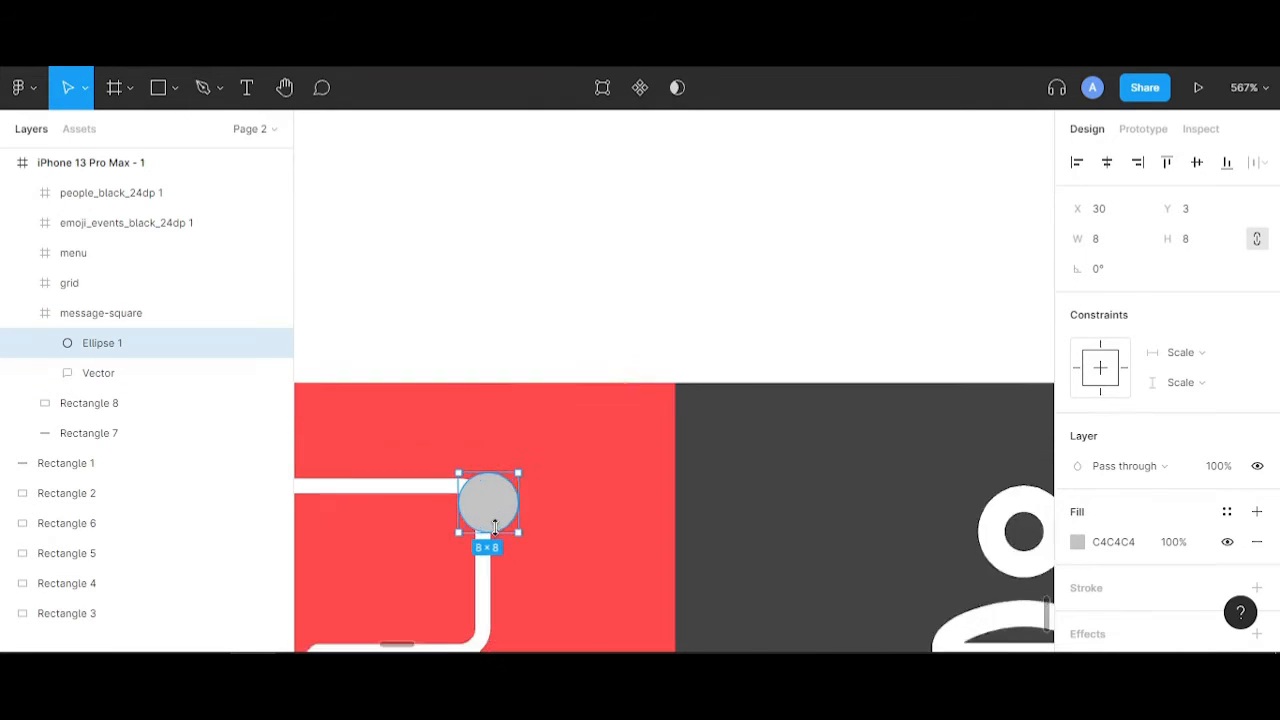
pyautogui.moveTo(500, 521); pyautogui.dragTo(482, 514)
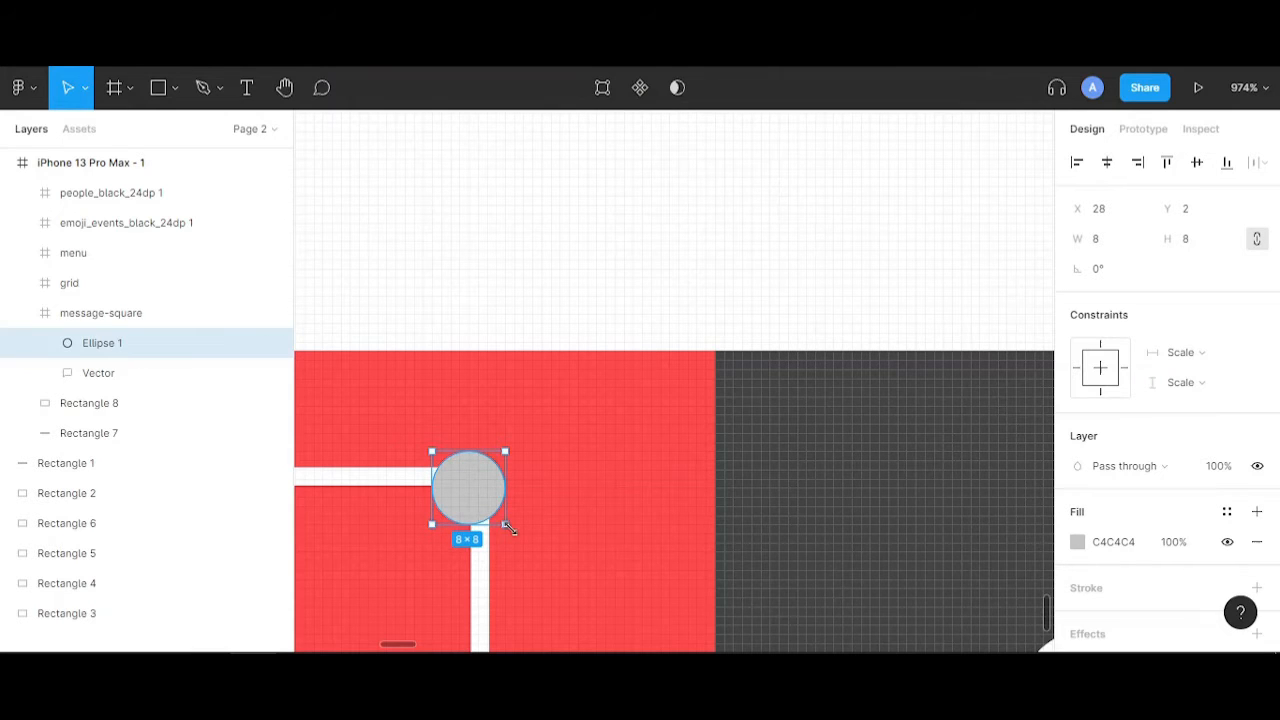
# - Try the circle at 6 × 6, scaled about its centre, and return it to 8 × 8
pyautogui.press('alt')
pyautogui.moveTo(505, 527); pyautogui.dragTo(496, 517)
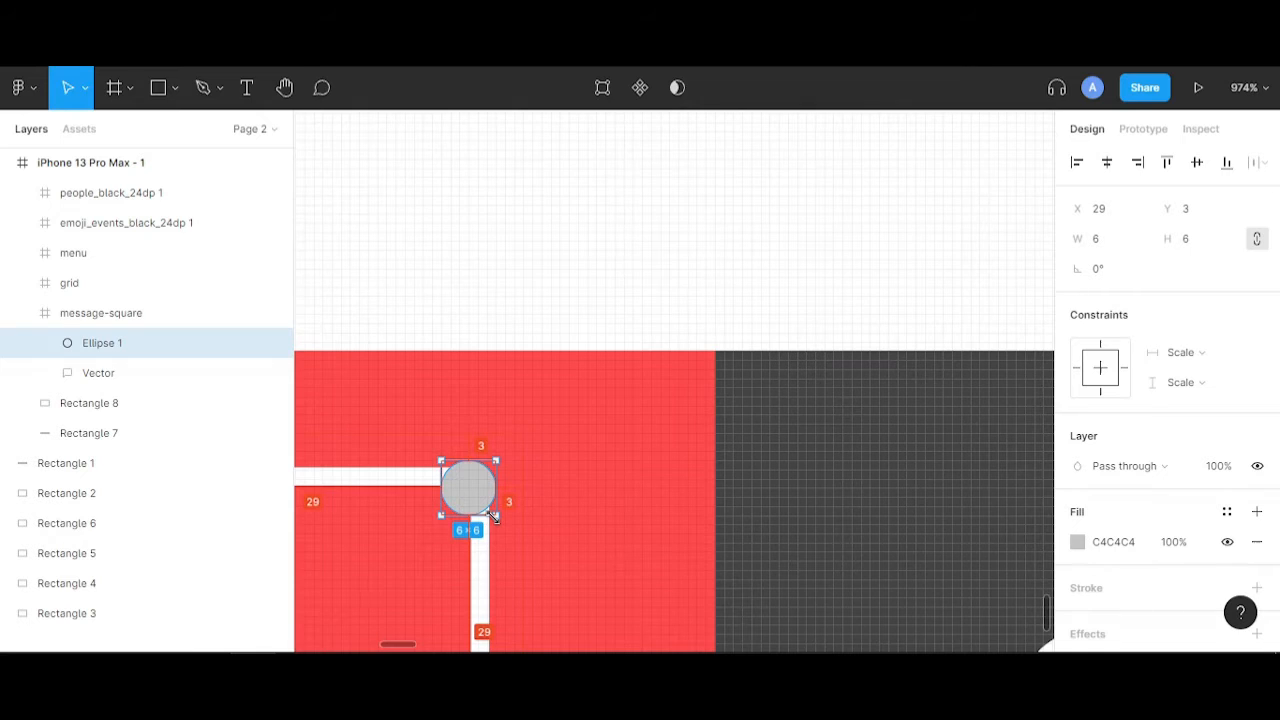
pyautogui.press('alt')
pyautogui.moveTo(494, 512); pyautogui.dragTo(504, 522)
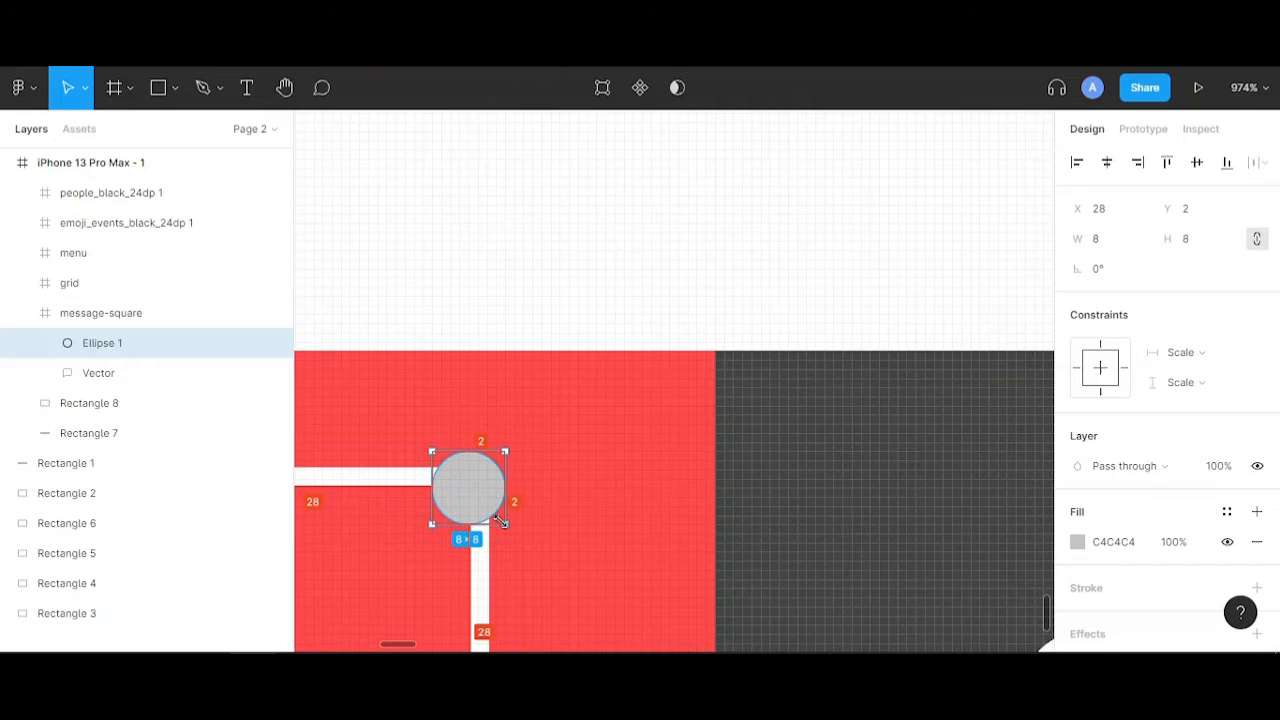
# - Fill the notification circle on the message icon with white FFFFFF
pyautogui.click(1077, 542)
pyautogui.moveTo(877, 338); pyautogui.dragTo(783, 166)
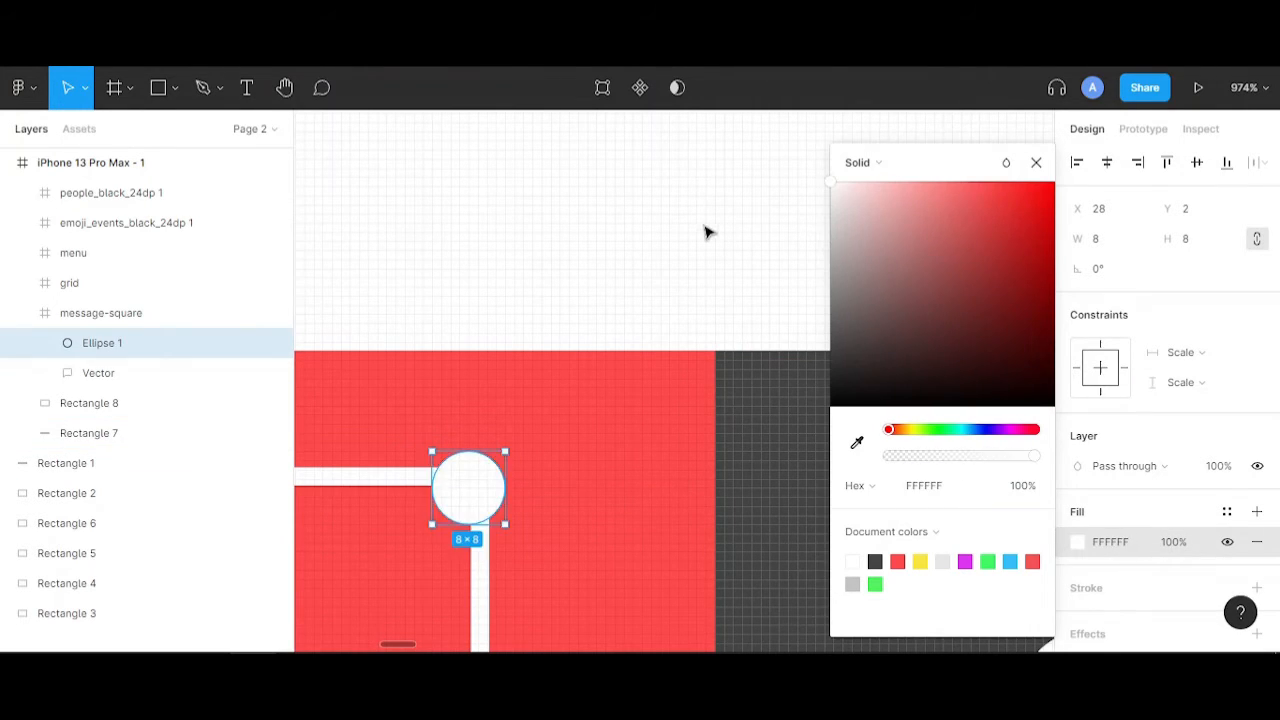
pyautogui.click(706, 289)
pyautogui.scroll(-6, 706, 289)
pyautogui.moveTo(707, 481); pyautogui.dragTo(614, 551)
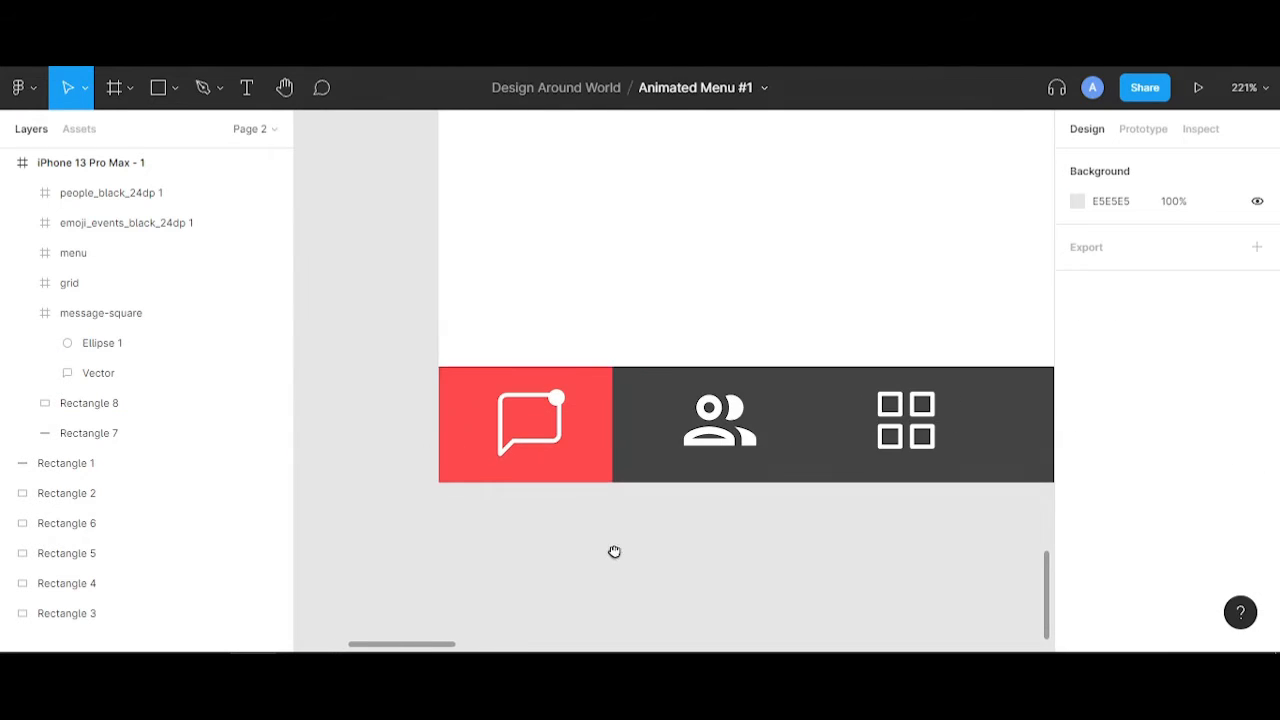
pyautogui.click(292, 18)
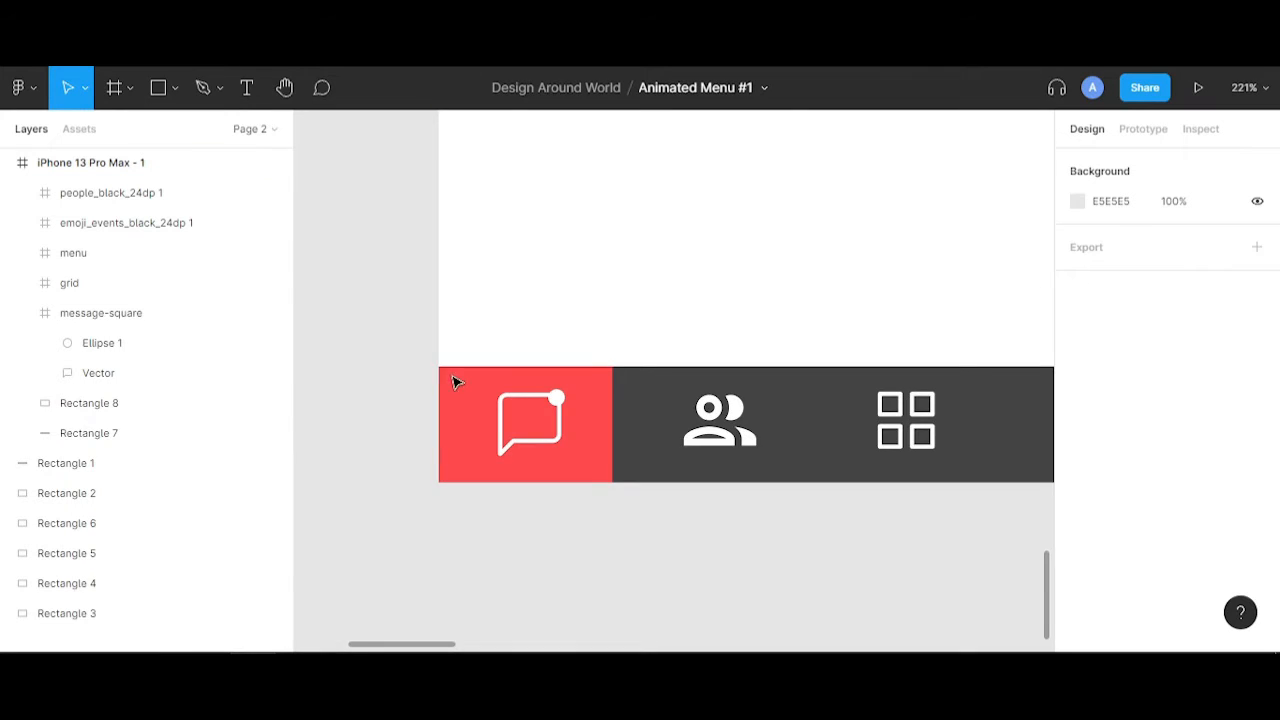
# - Take the circle's layer out of the message-square frame and place it directly above message-square in the iPhone frame
pyautogui.scroll(5, 600, 440)
pyautogui.click(503, 366)
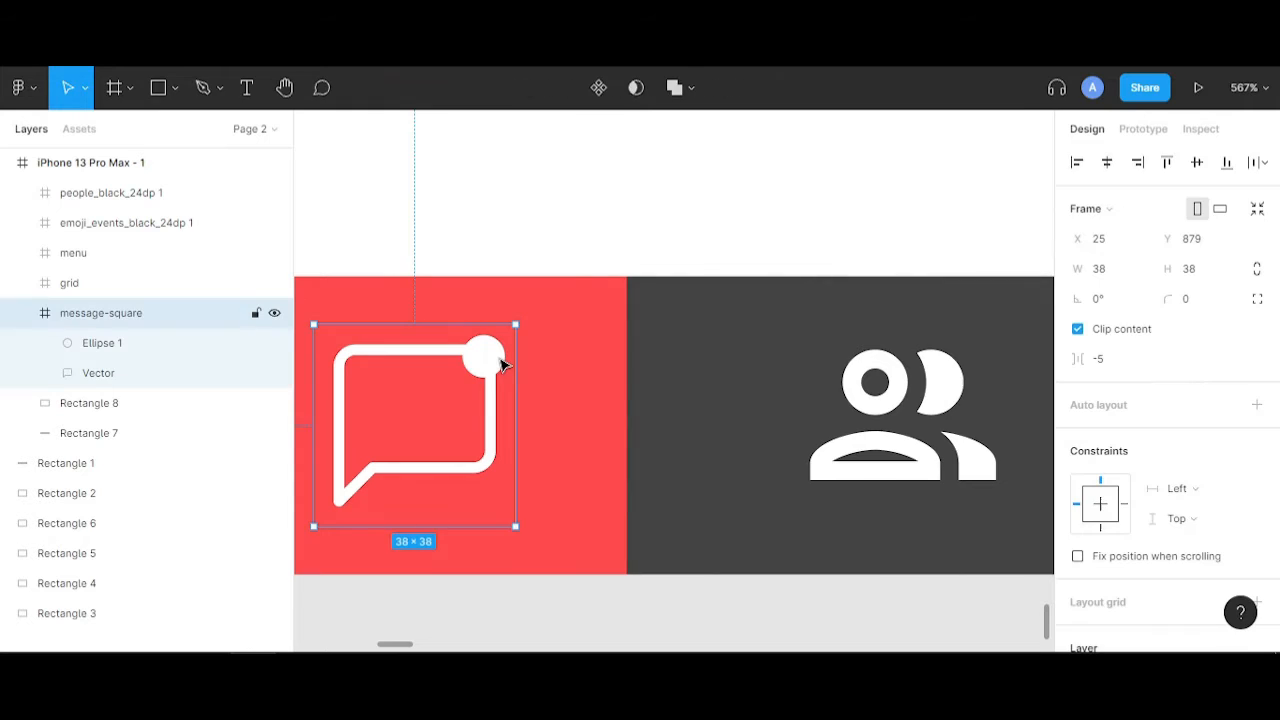
pyautogui.click(490, 362)
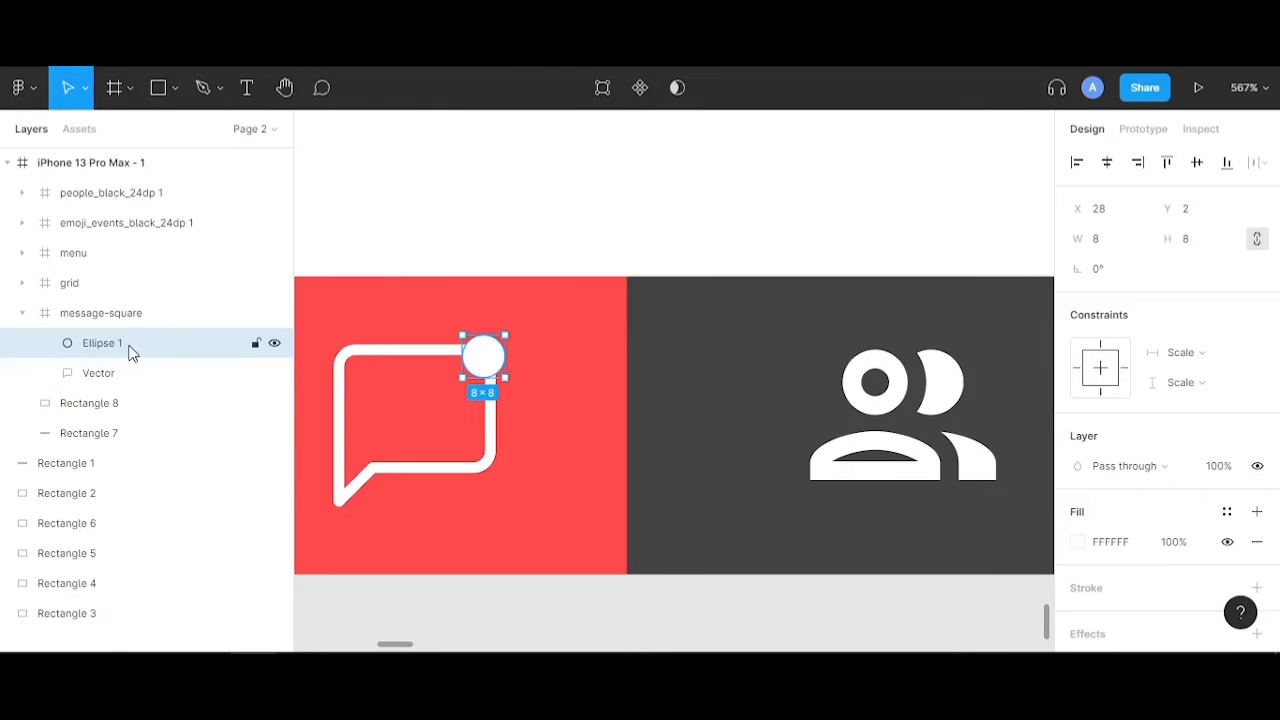
pyautogui.moveTo(129, 348); pyautogui.dragTo(29, 395)
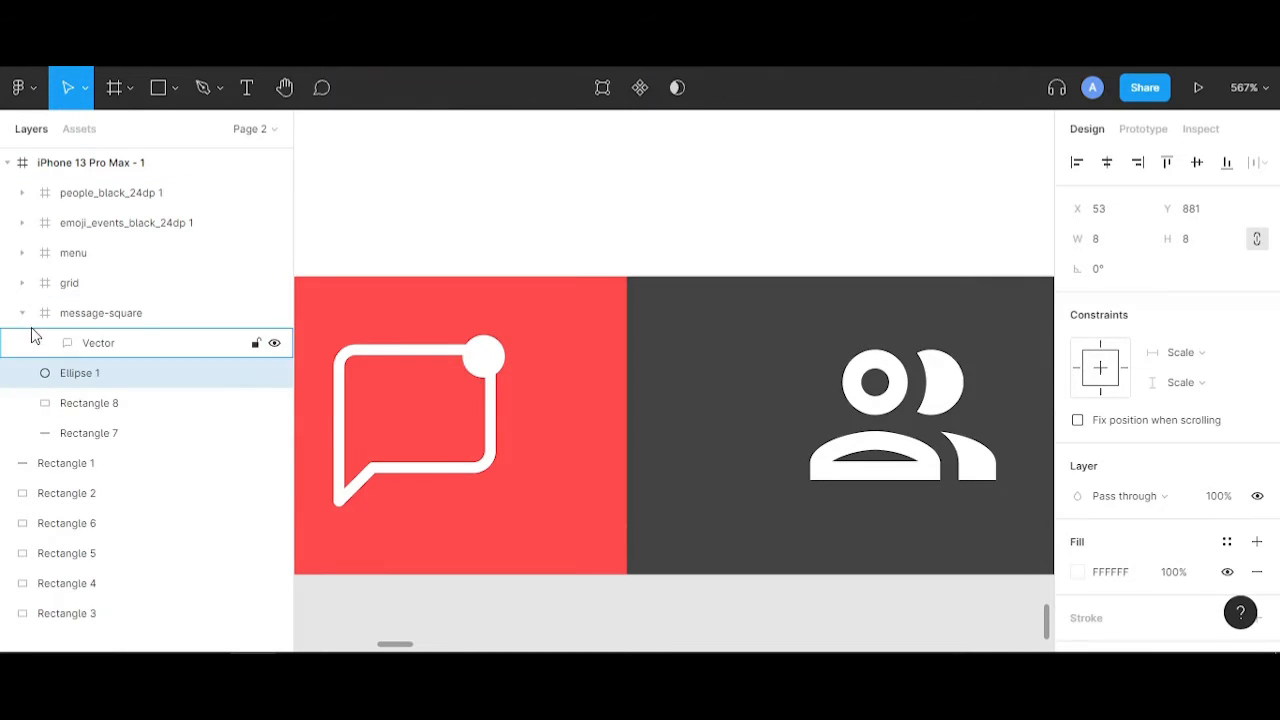
pyautogui.click(22, 313)
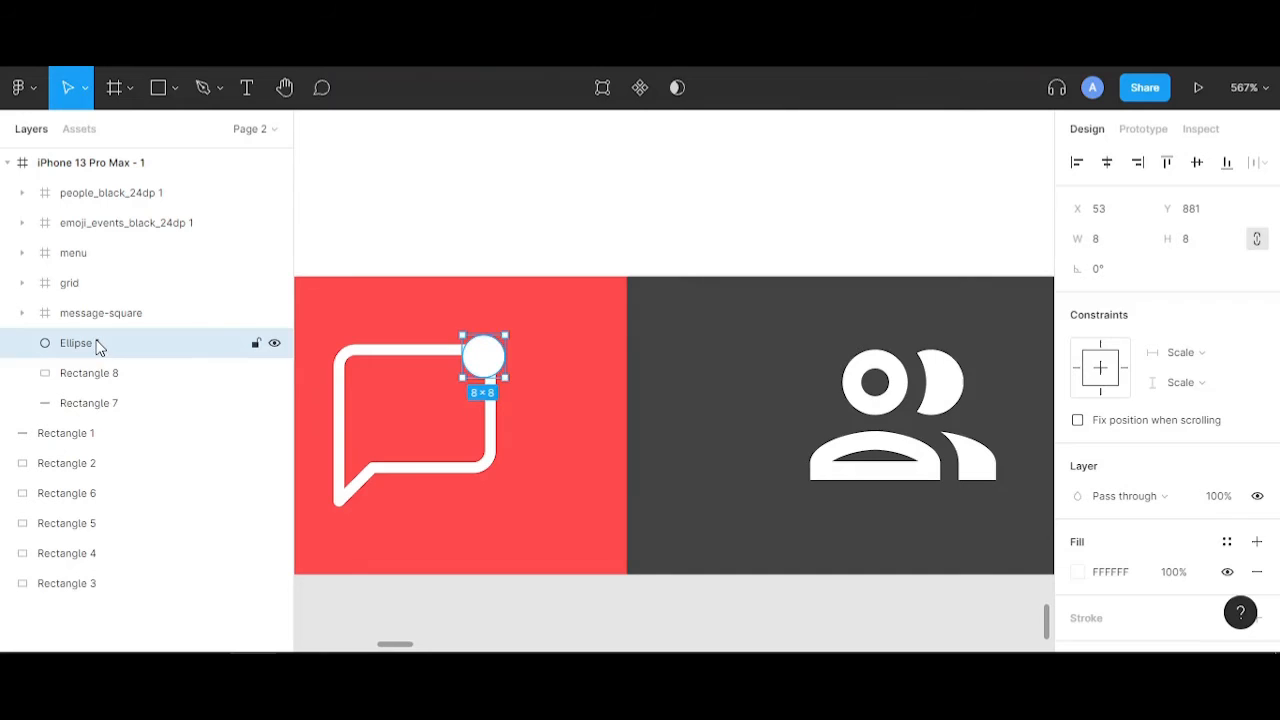
pyautogui.moveTo(99, 345); pyautogui.dragTo(83, 313)
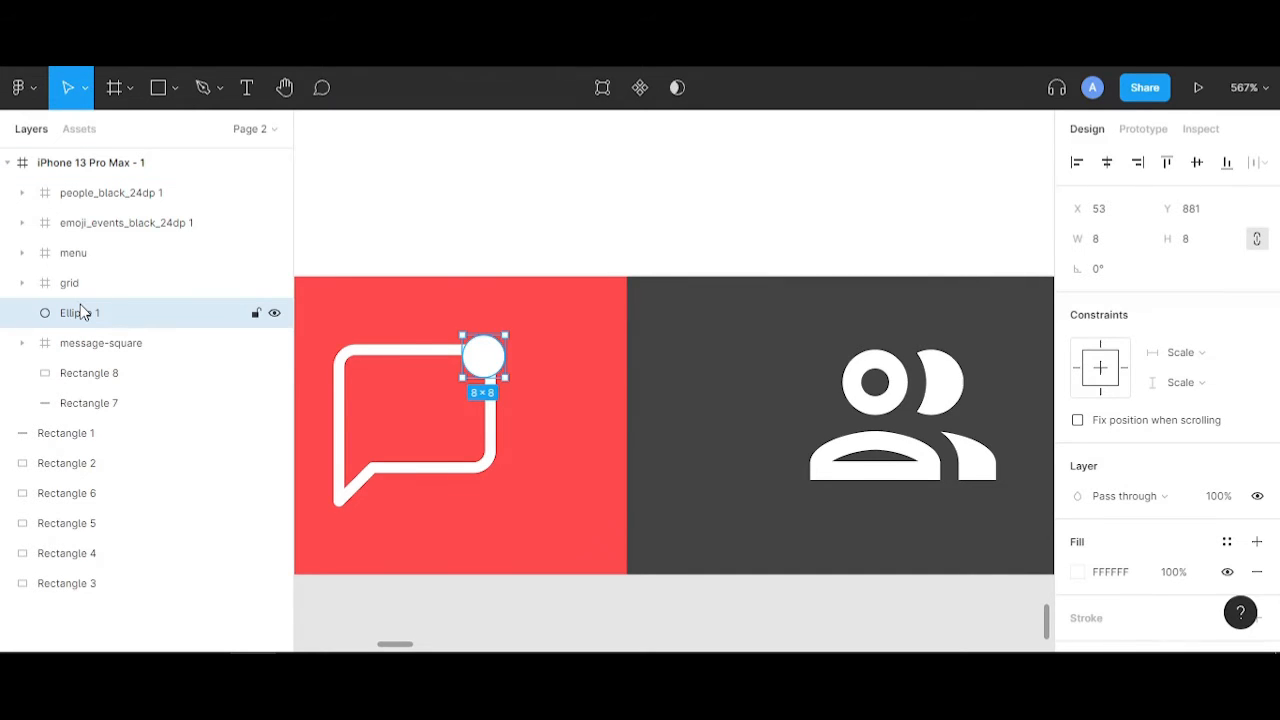
# - Nudge the white circle up and outward from the message icon's corner to X 55, Y 879
pyautogui.press('Up')
pyautogui.press('Up')
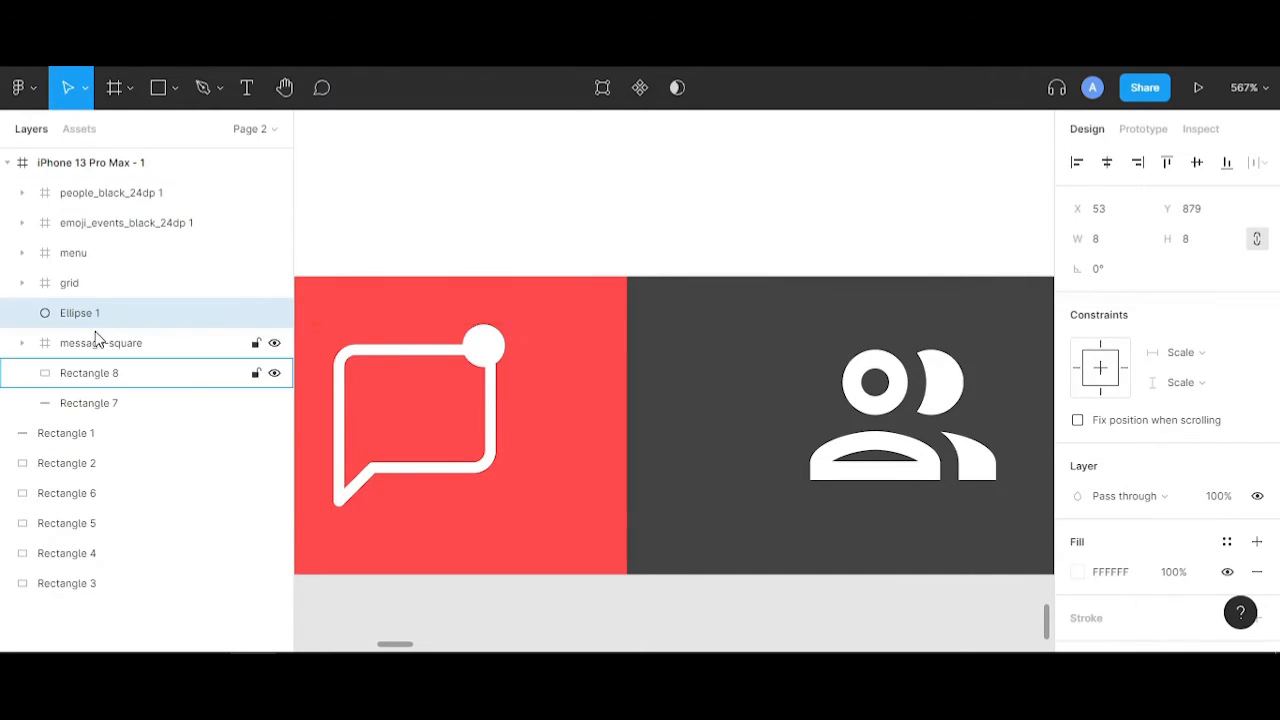
pyautogui.press('Right')
pyautogui.press('Right')
pyautogui.press('Up')
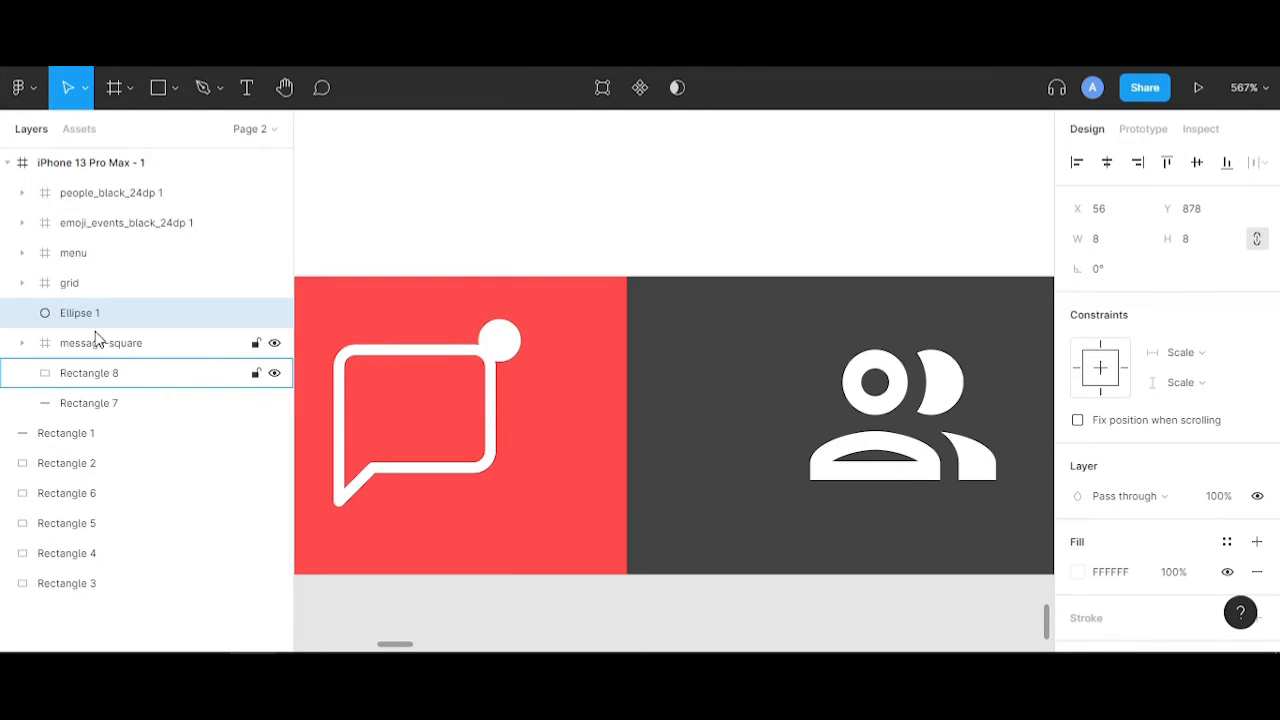
pyautogui.press('Down')
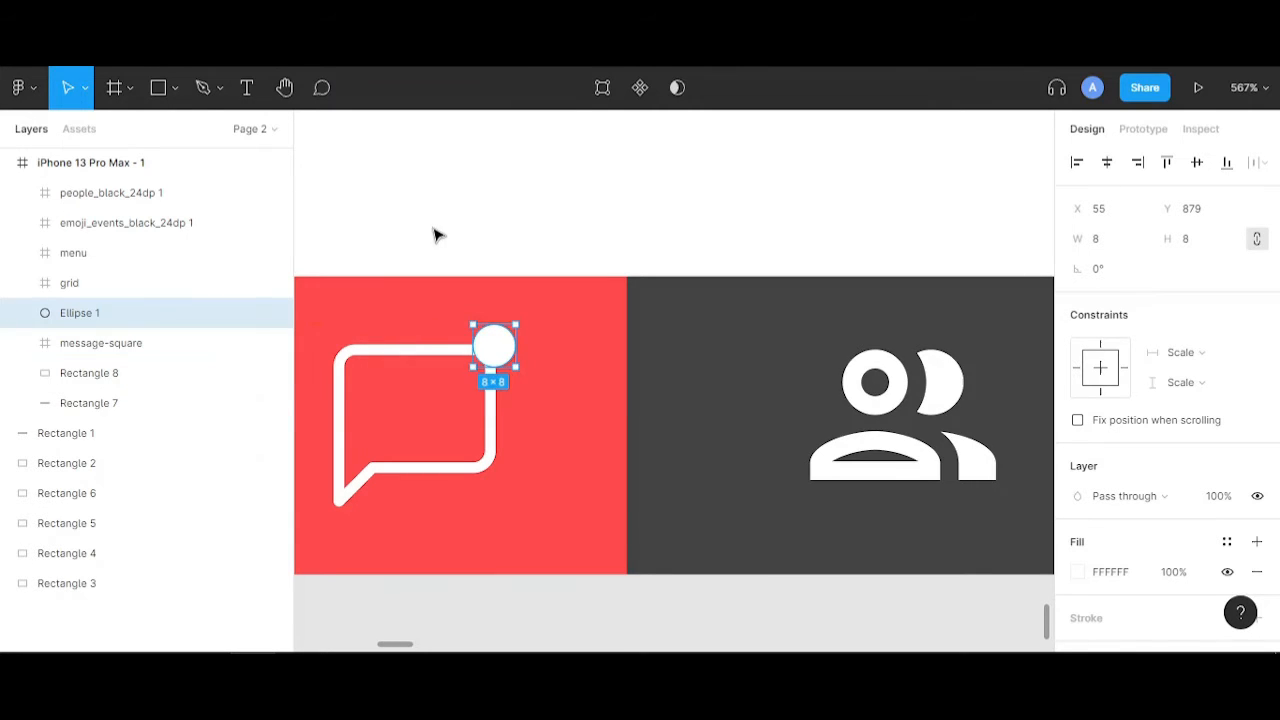
pyautogui.click(434, 228)
pyautogui.scroll(-3, 434, 226)
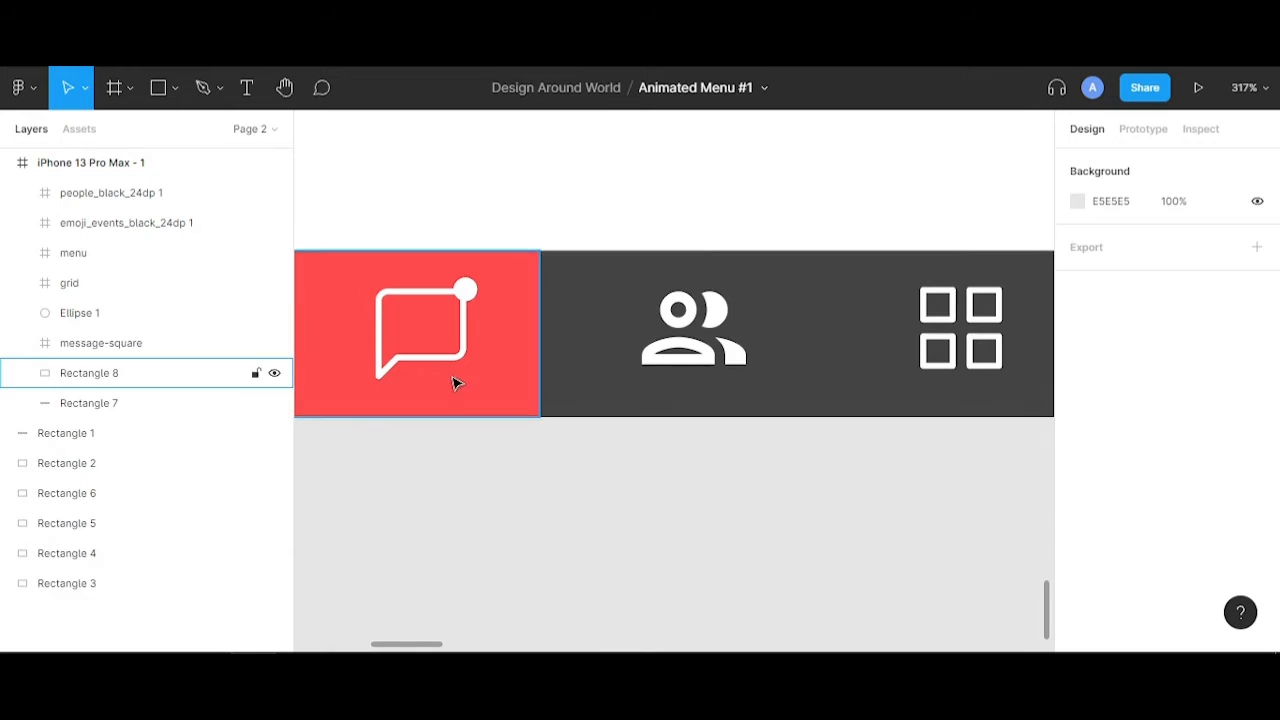
# - Check the finished prototype's switch from the message tab to the people tab, and return to the design file
pyautogui.scroll(-1, 420, 381)
pyautogui.hotkey('ctrl', 'Tab')
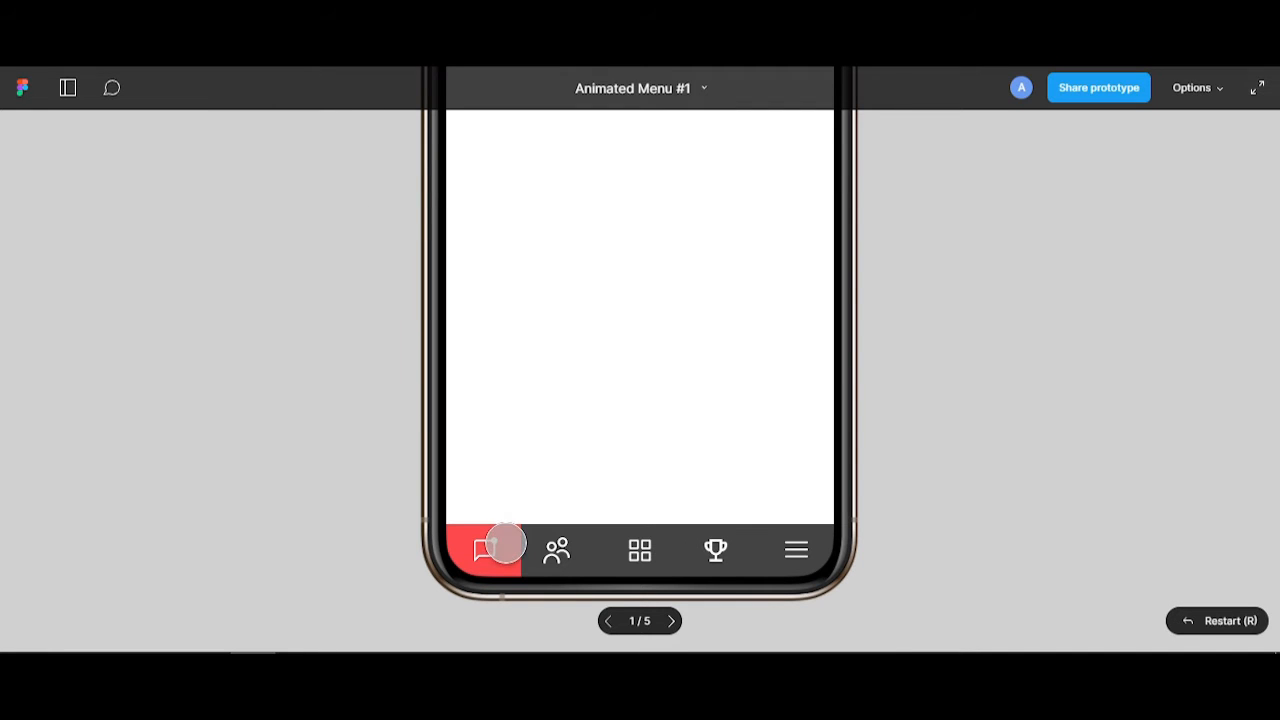
pyautogui.click(546, 552)
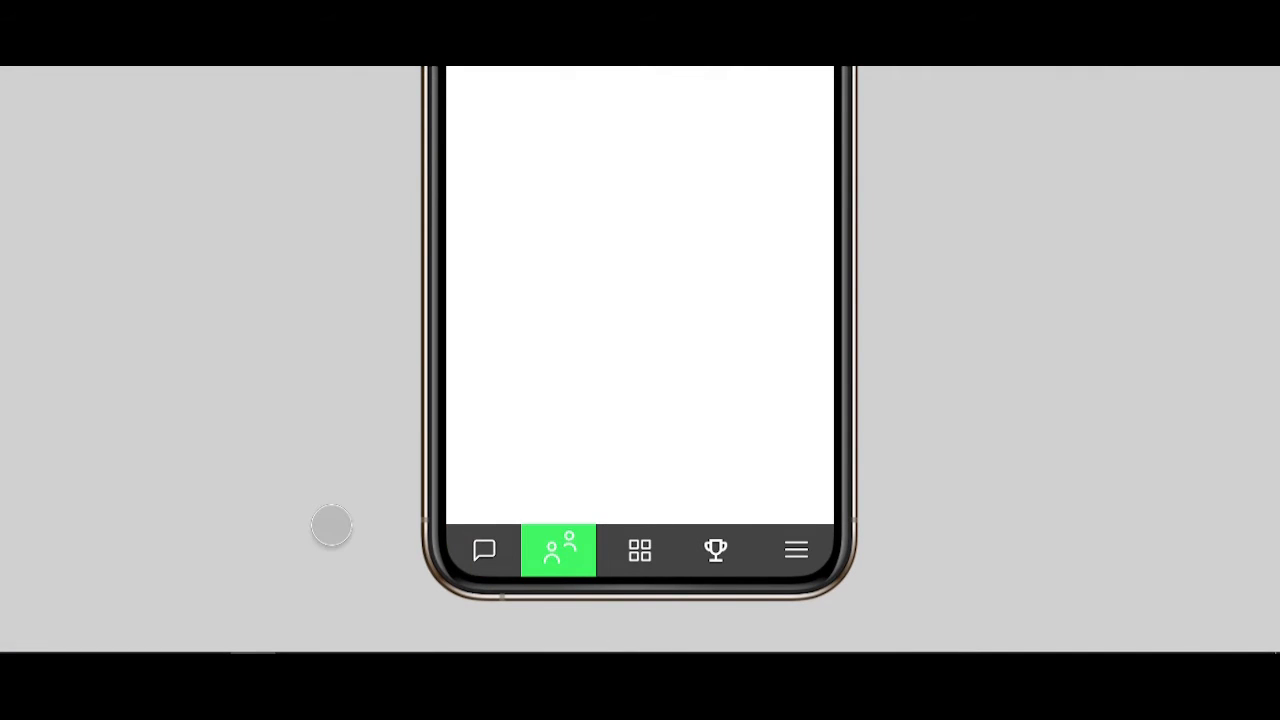
pyautogui.hotkey('ctrl', 'Tab')
# - Duplicate the iPhone 13 Pro Max - 1 frame beside the original, placing the copy at X 287, Y -168
pyautogui.scroll(-4, 650, 490)
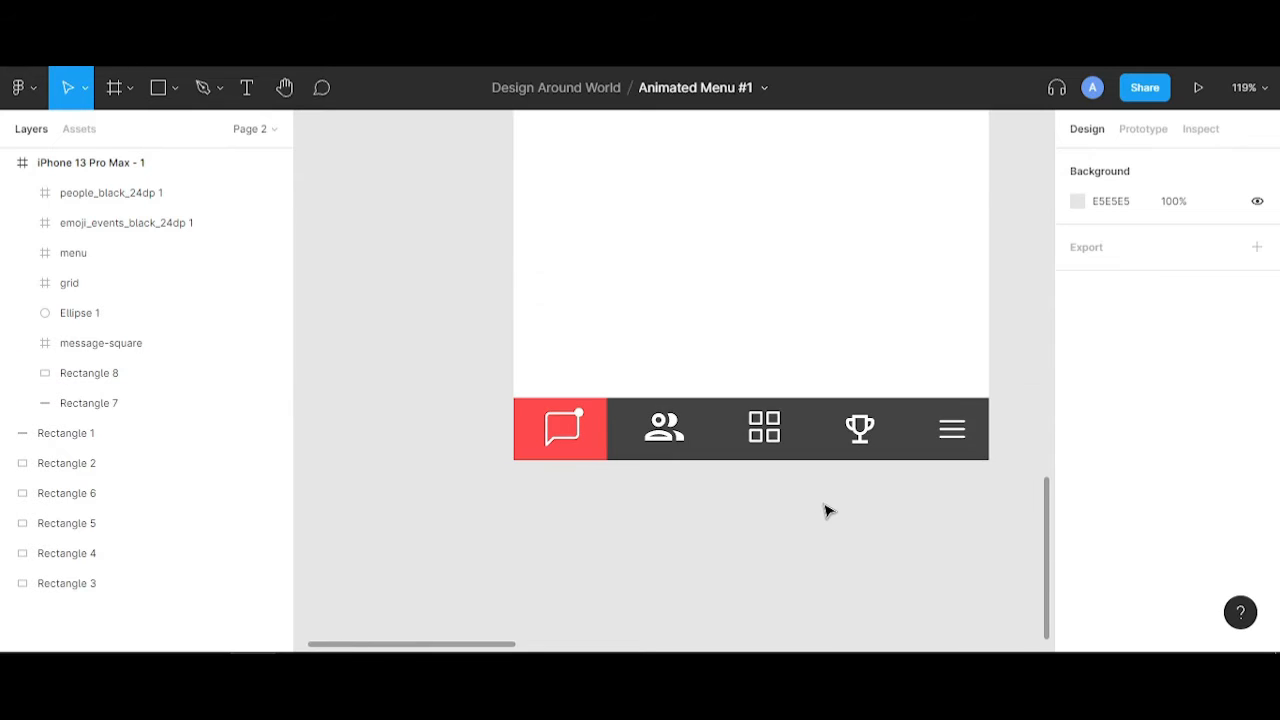
pyautogui.scroll(-4, 826, 511)
pyautogui.moveTo(826, 511); pyautogui.dragTo(712, 544)
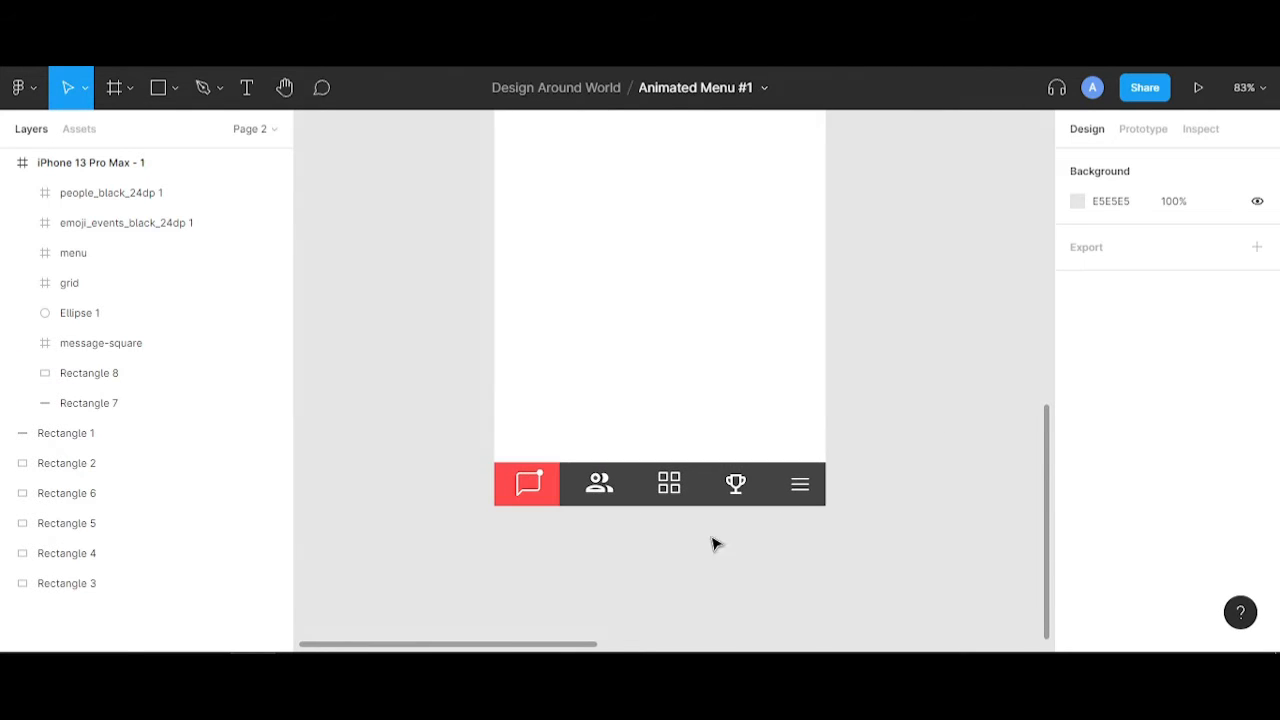
pyautogui.scroll(-4, 720, 535)
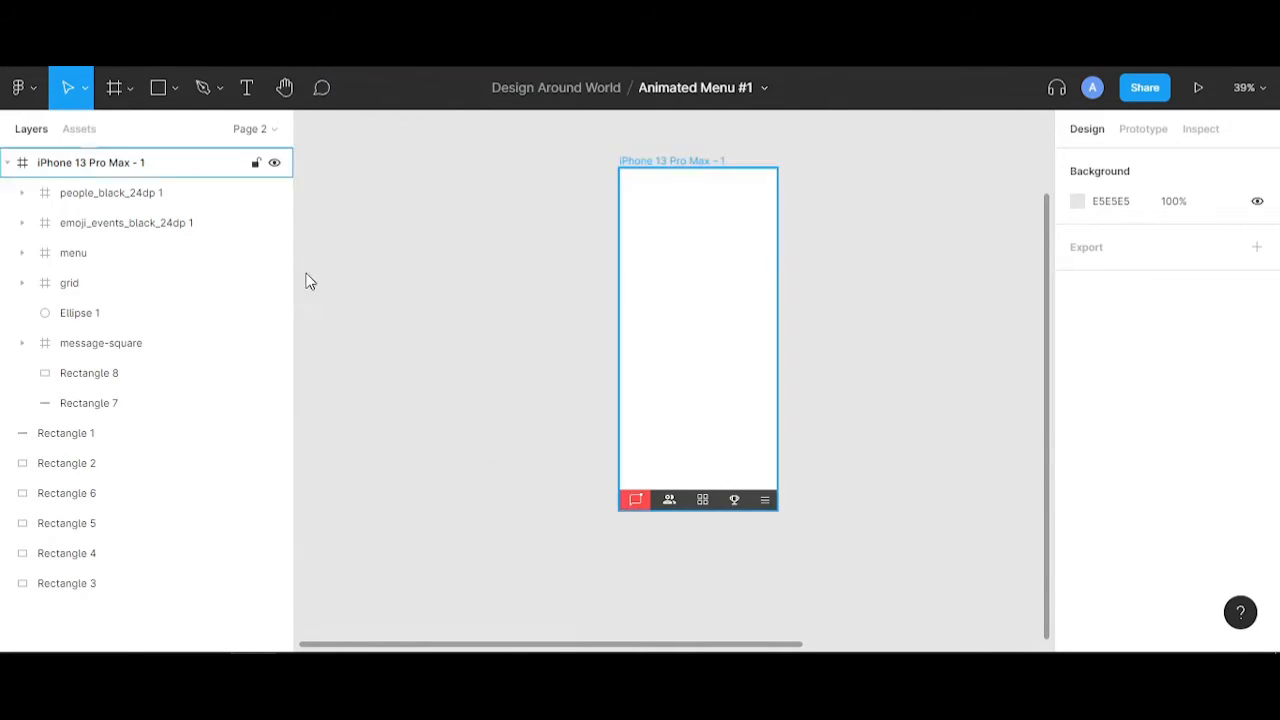
pyautogui.hscroll(5, 757, 194)
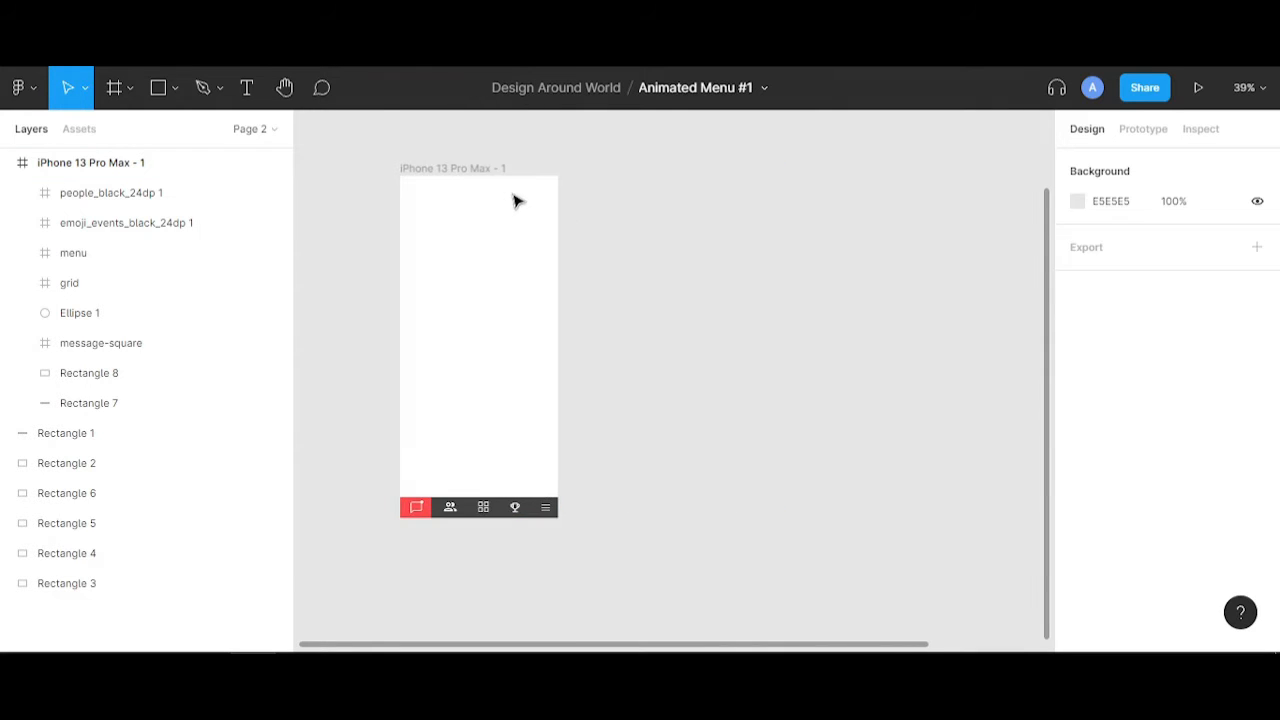
pyautogui.click(456, 170)
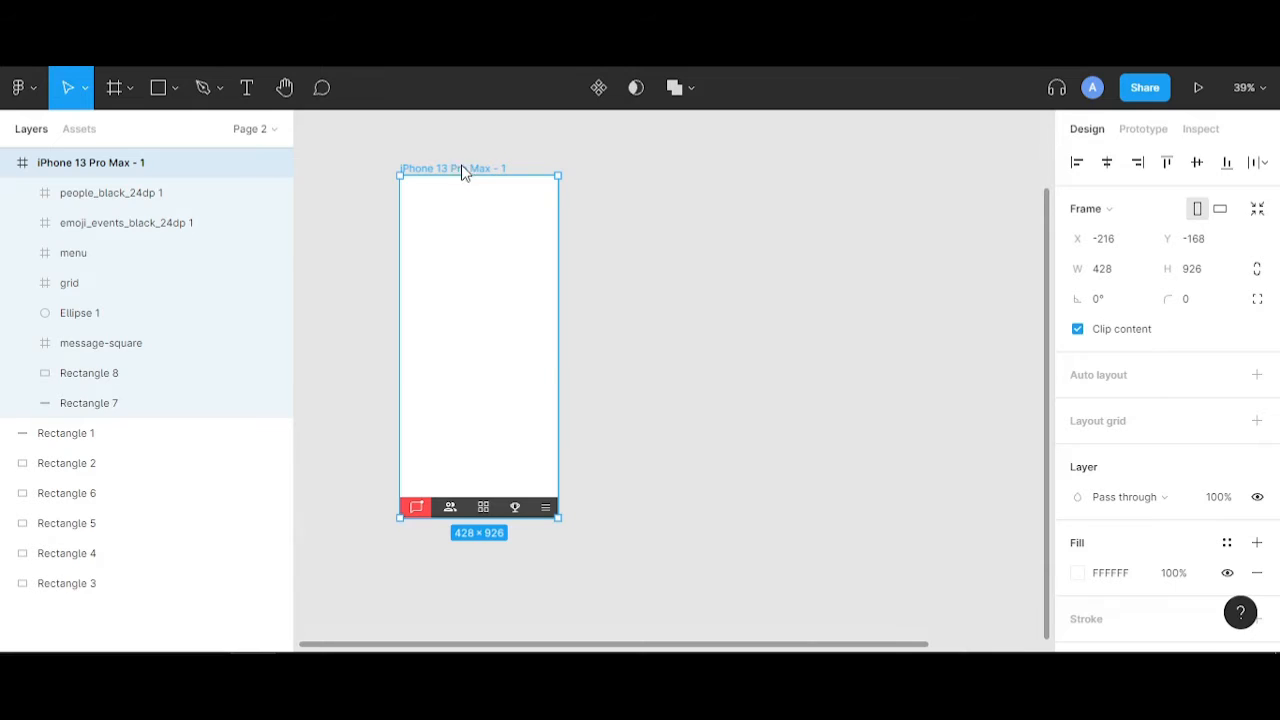
pyautogui.moveTo(466, 171); pyautogui.dragTo(641, 171)
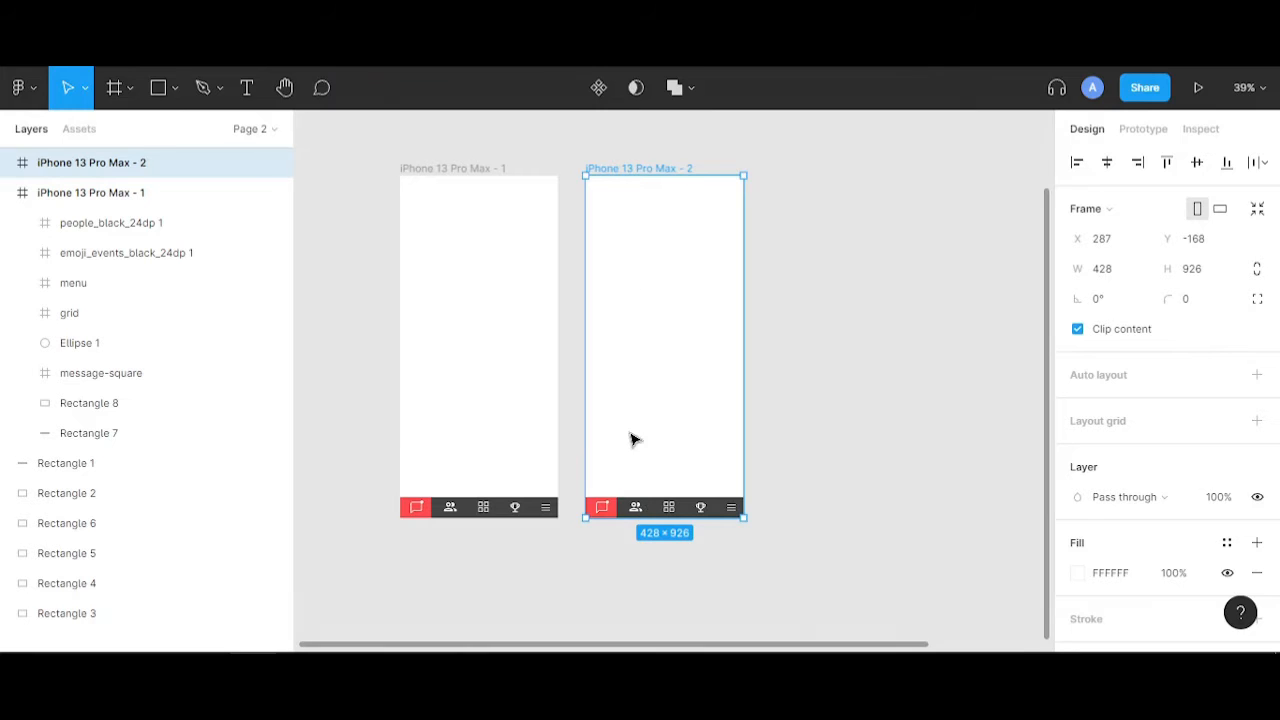
# - Shrink the white circle on the message icon in the iPhone 13 Pro Max - 2 frame to 2 × 2 about its centre
pyautogui.scroll(10, 637, 534)
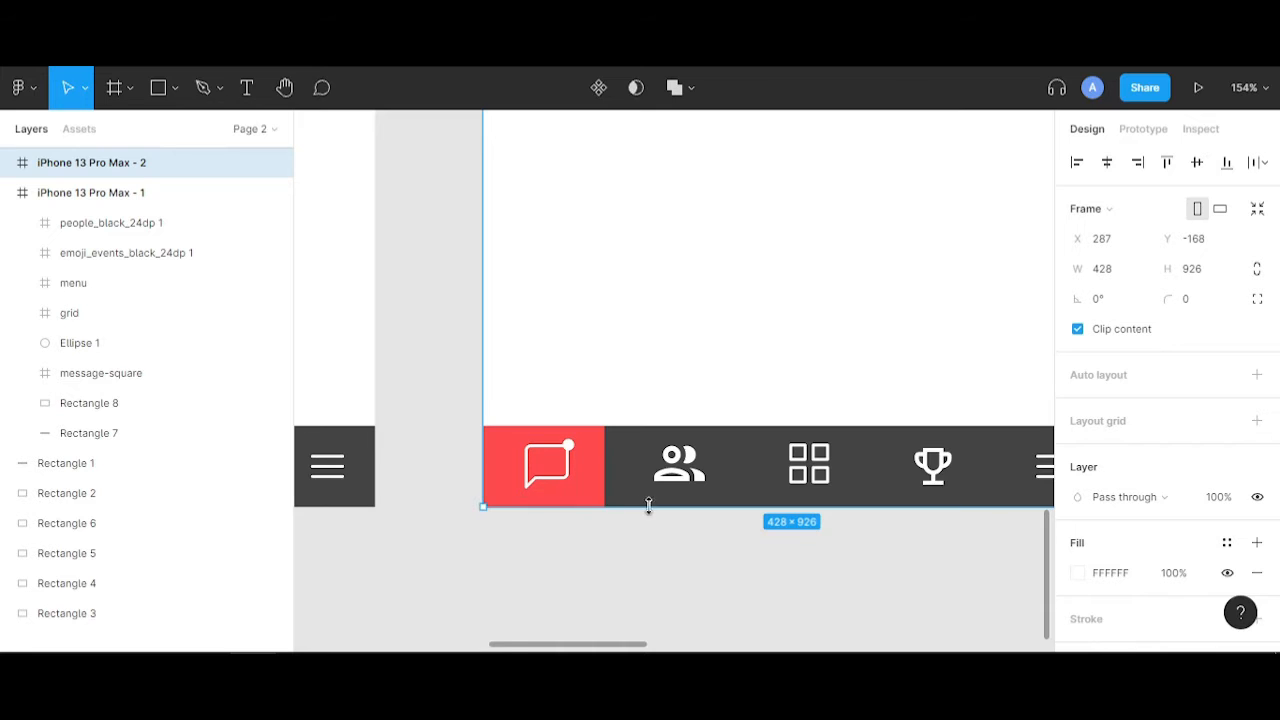
pyautogui.scroll(5, 590, 487)
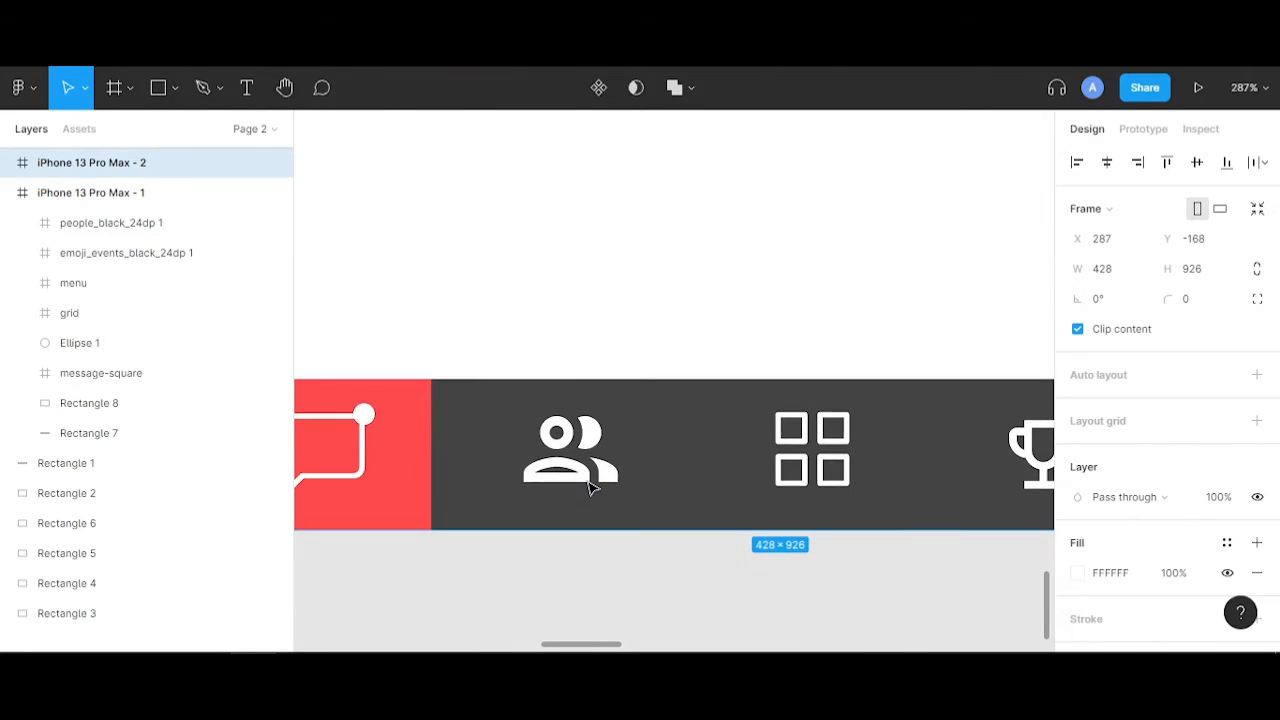
pyautogui.click(421, 478)
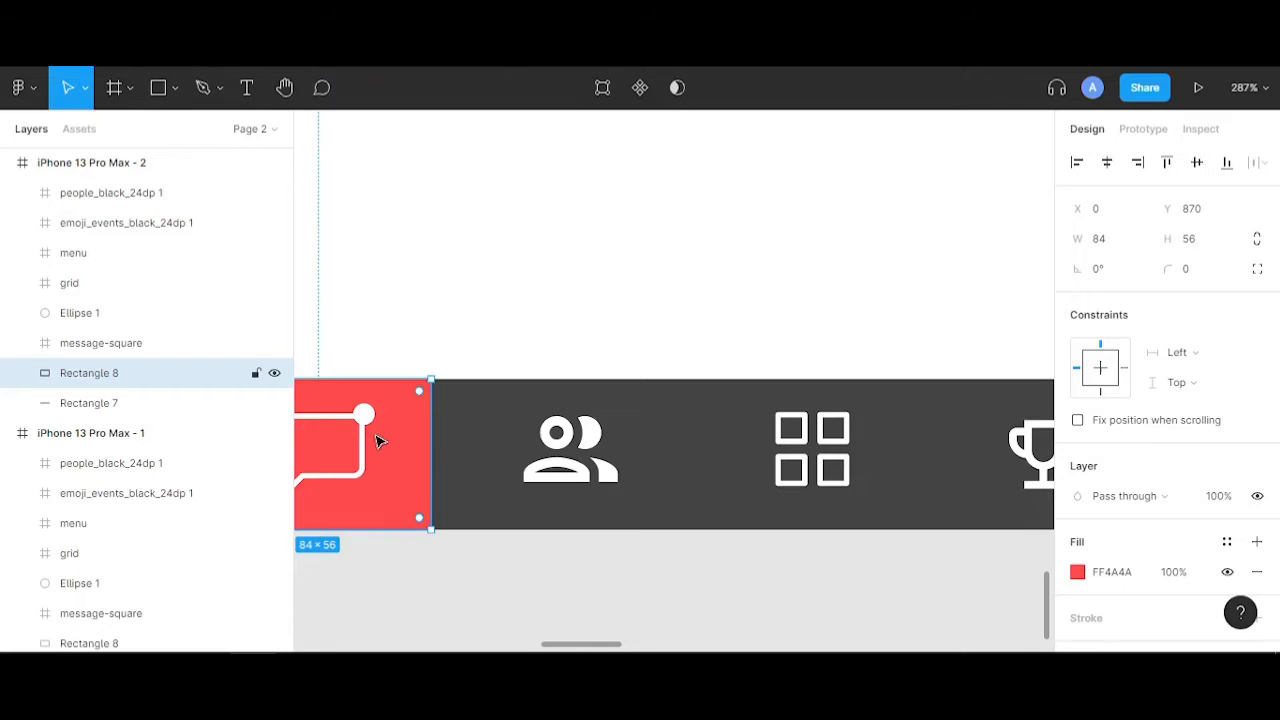
pyautogui.click(364, 416)
pyautogui.scroll(5, 392, 472)
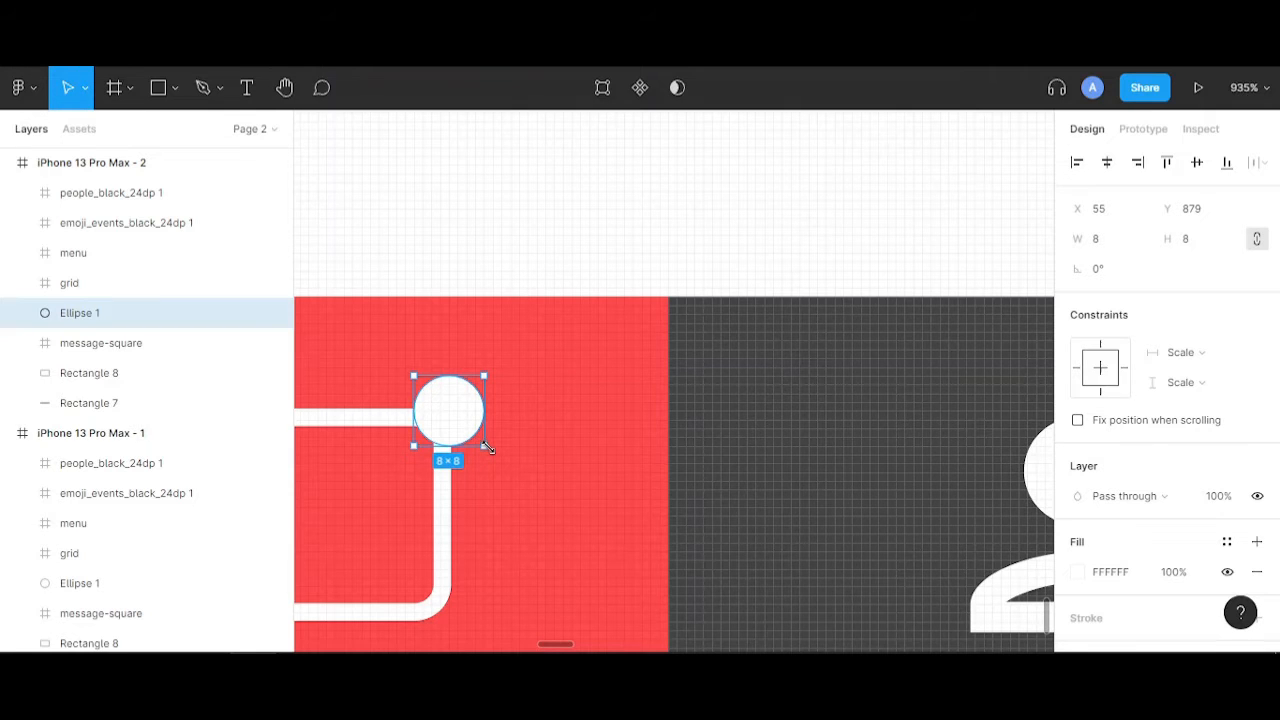
pyautogui.press('alt')
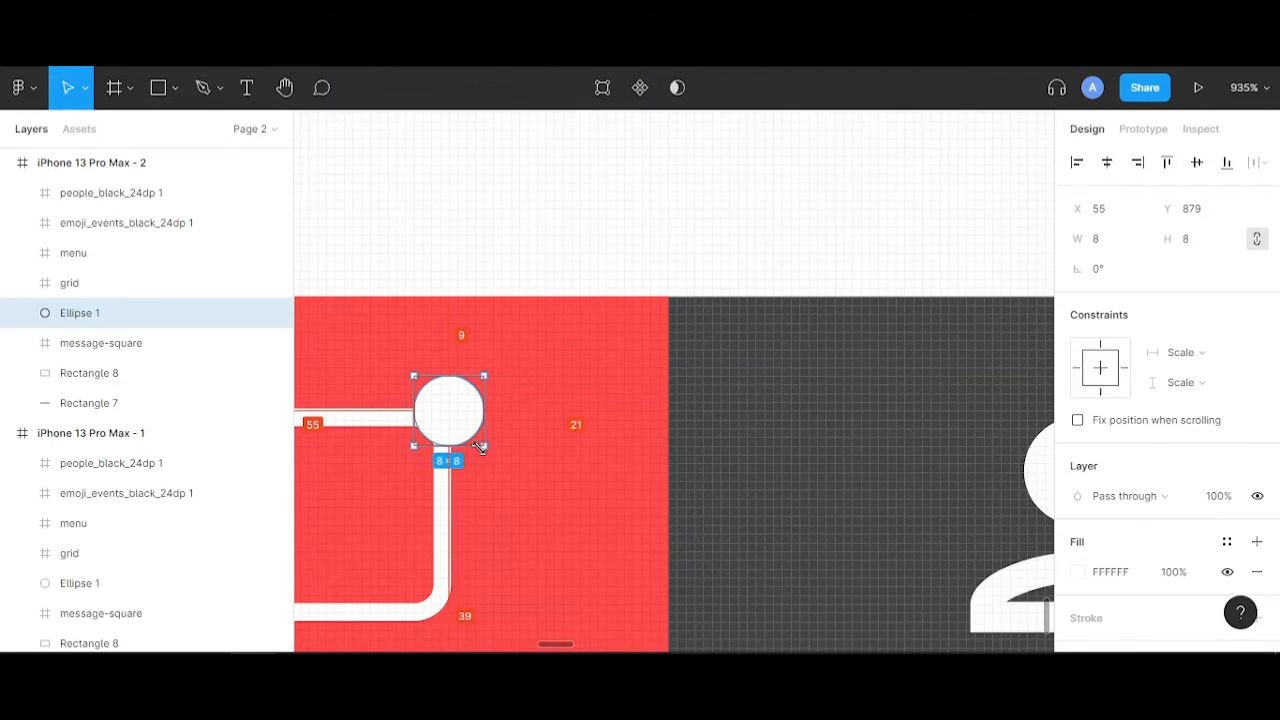
pyautogui.moveTo(480, 447); pyautogui.dragTo(458, 424)
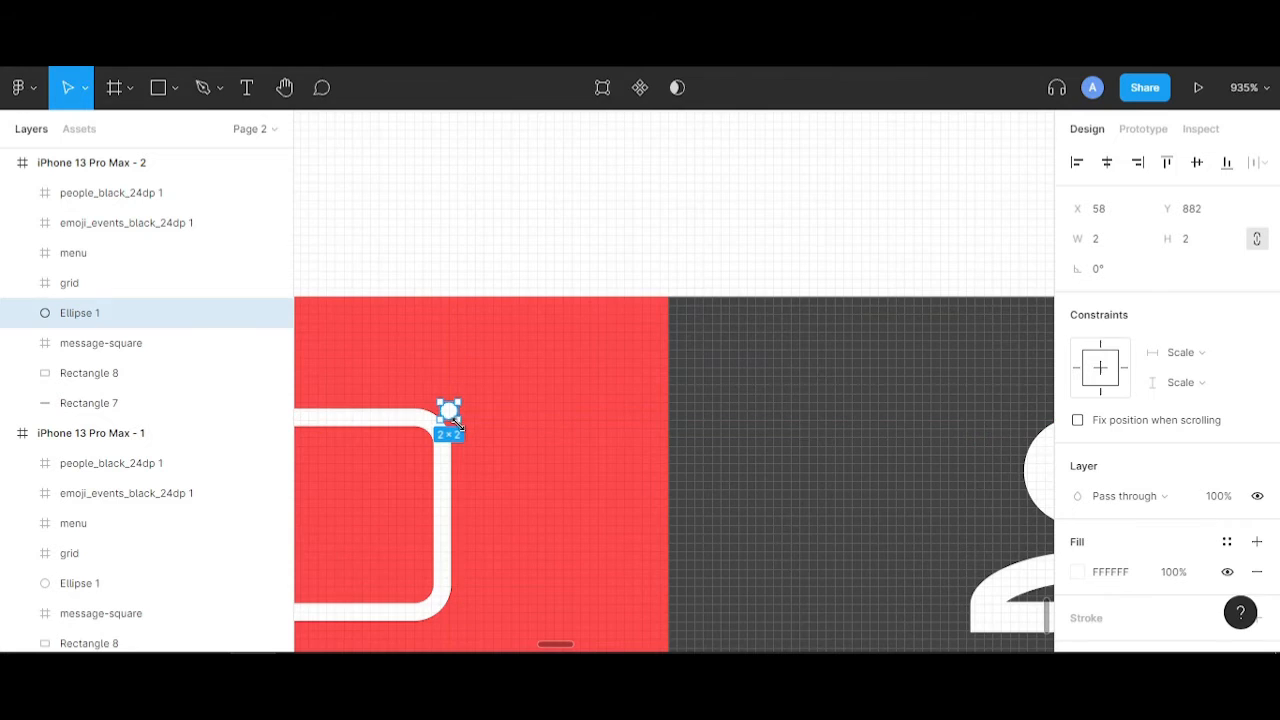
# - Set the shrunken circle's white fill opacity to 0%
pyautogui.scroll(5, 458, 430)
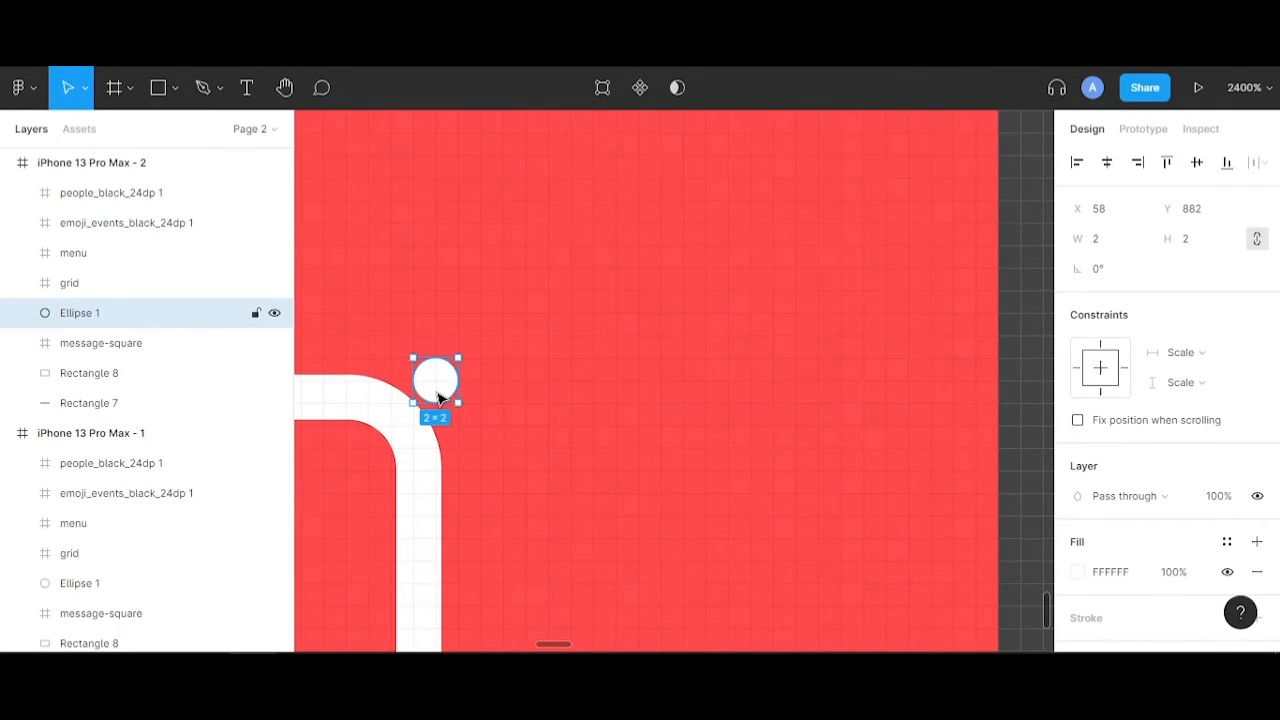
pyautogui.click(1186, 573)
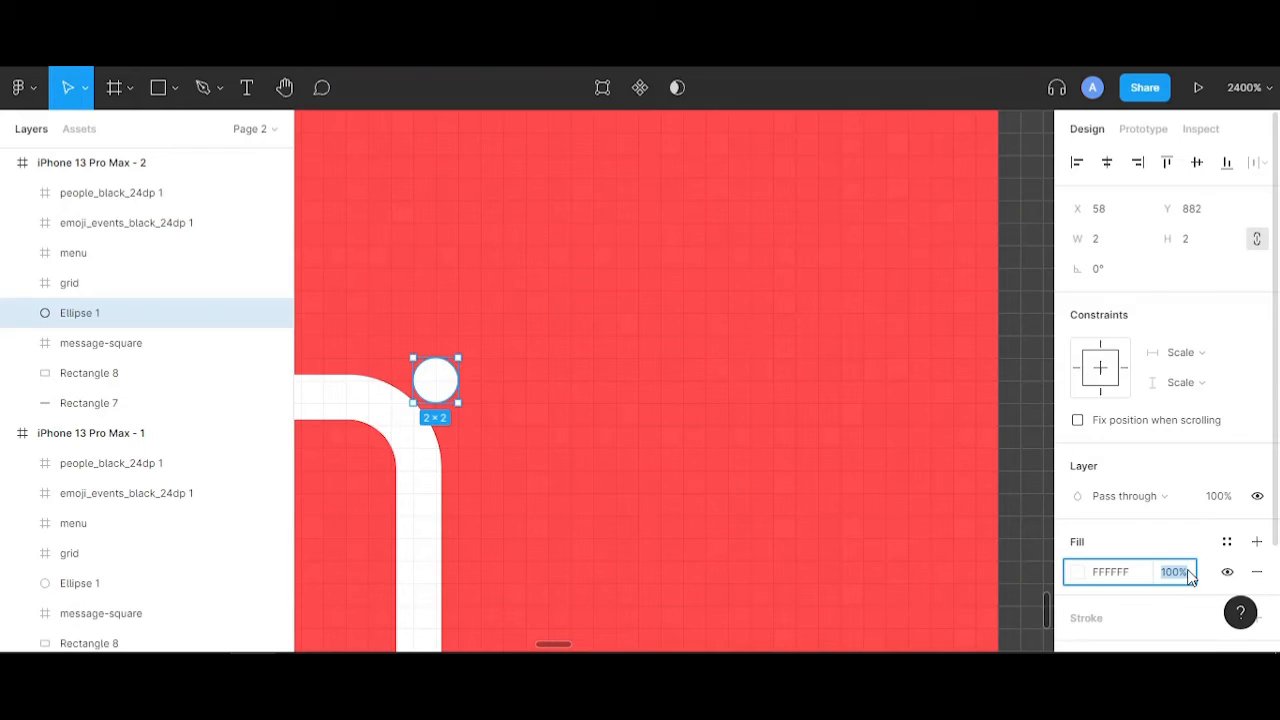
pyautogui.write('0')
pyautogui.press('Return')
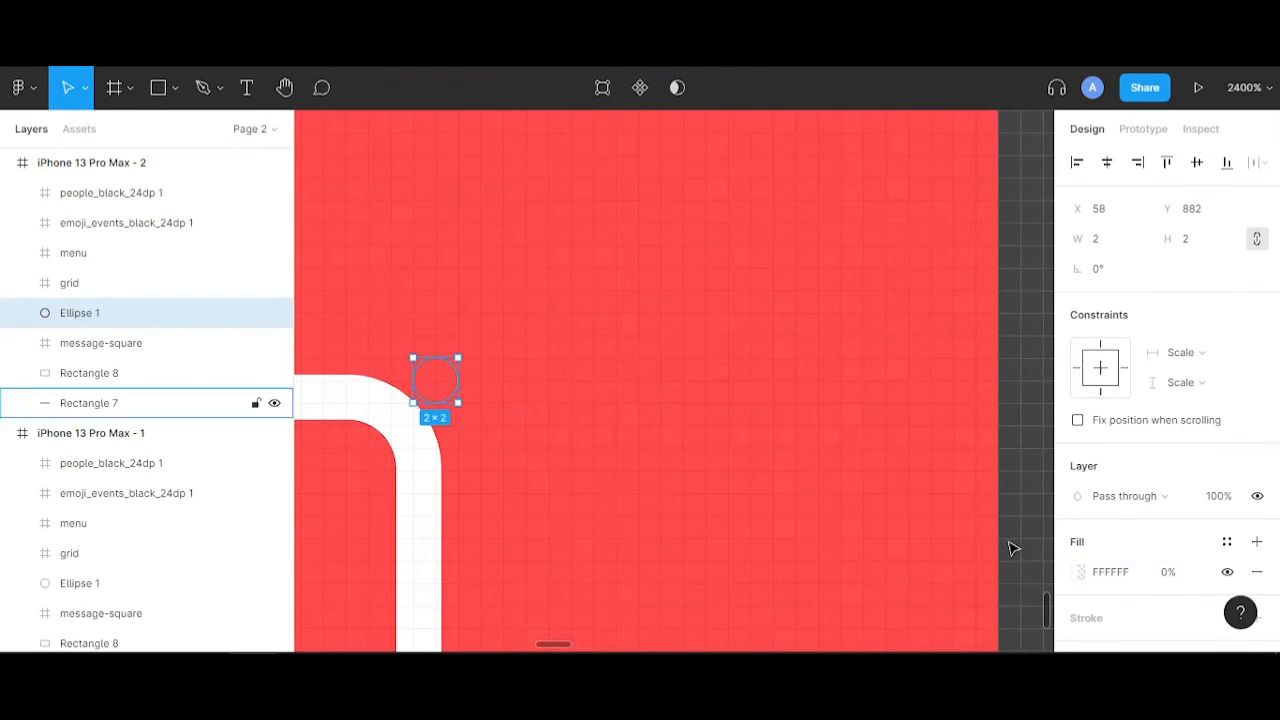
# - Move the red highlight rectangle in the second frame from the message icon to behind the people icon, at X 95
pyautogui.scroll(-3, 993, 543)
pyautogui.scroll(-3, 993, 540)
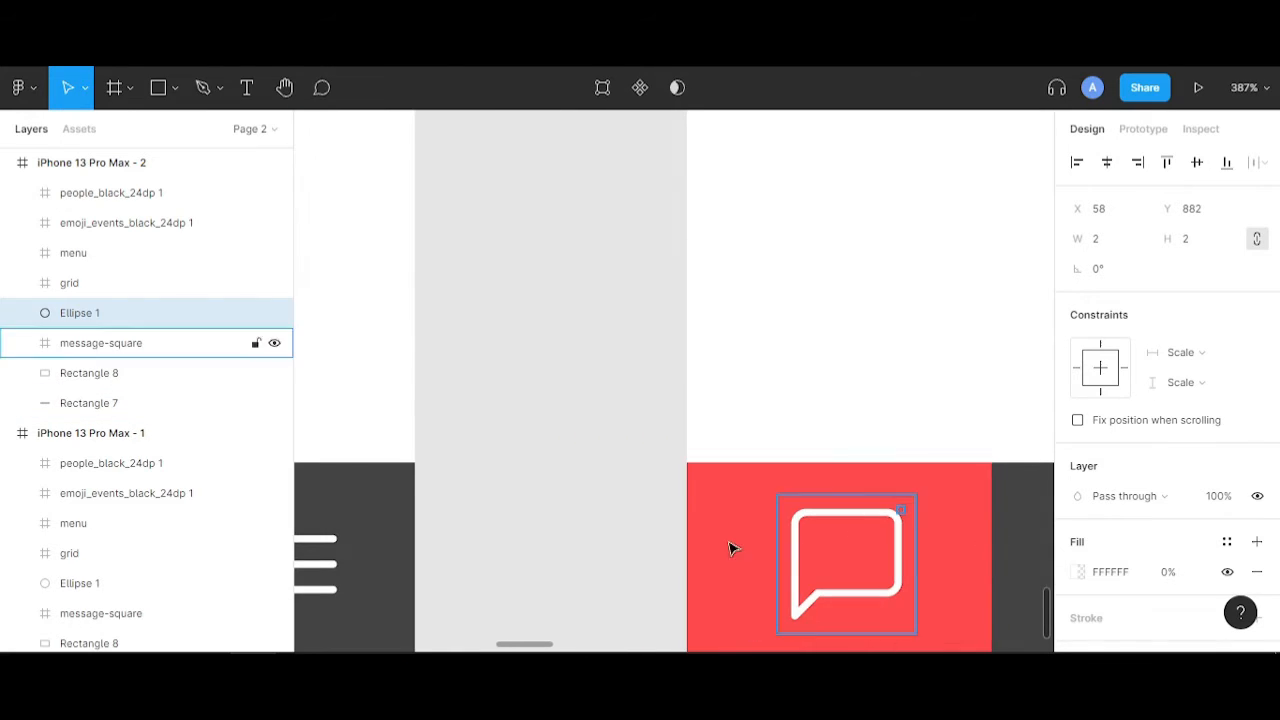
pyautogui.moveTo(600, 525); pyautogui.dragTo(518, 427)
pyautogui.click(518, 431)
pyautogui.moveTo(577, 471); pyautogui.dragTo(406, 420)
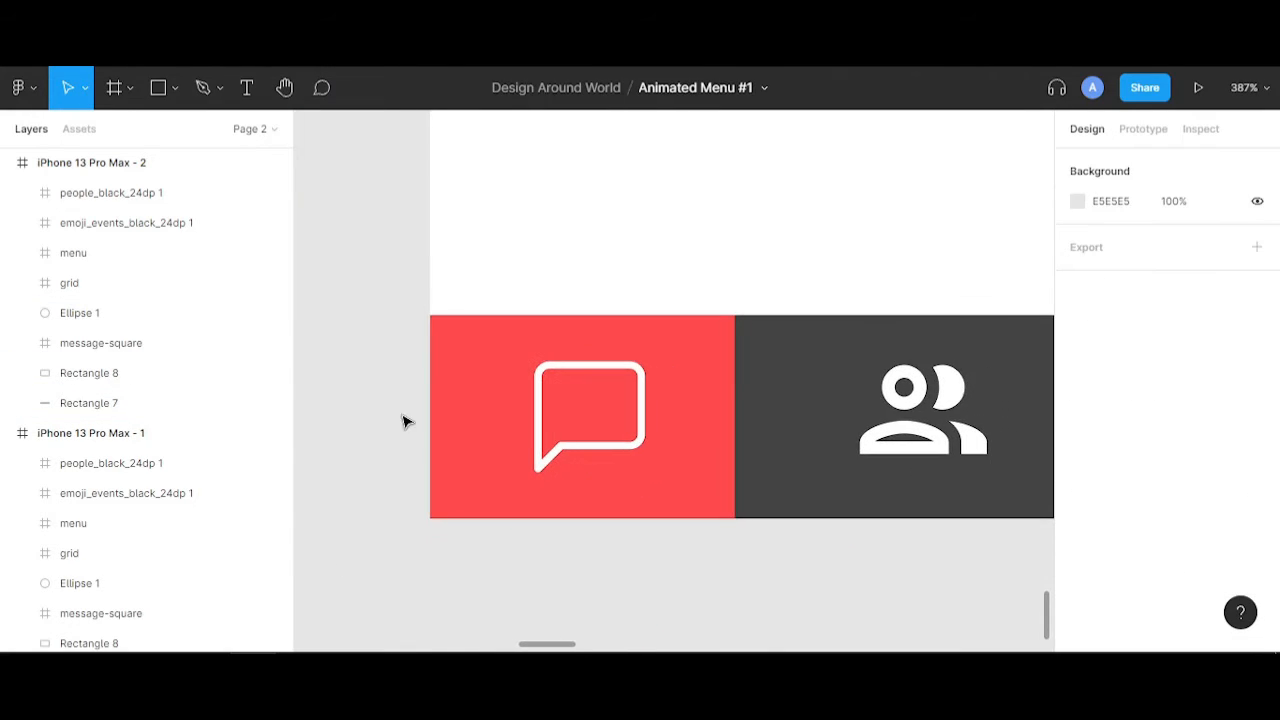
pyautogui.scroll(-2, 697, 496)
pyautogui.scroll(-2, 697, 496)
pyautogui.click(535, 478)
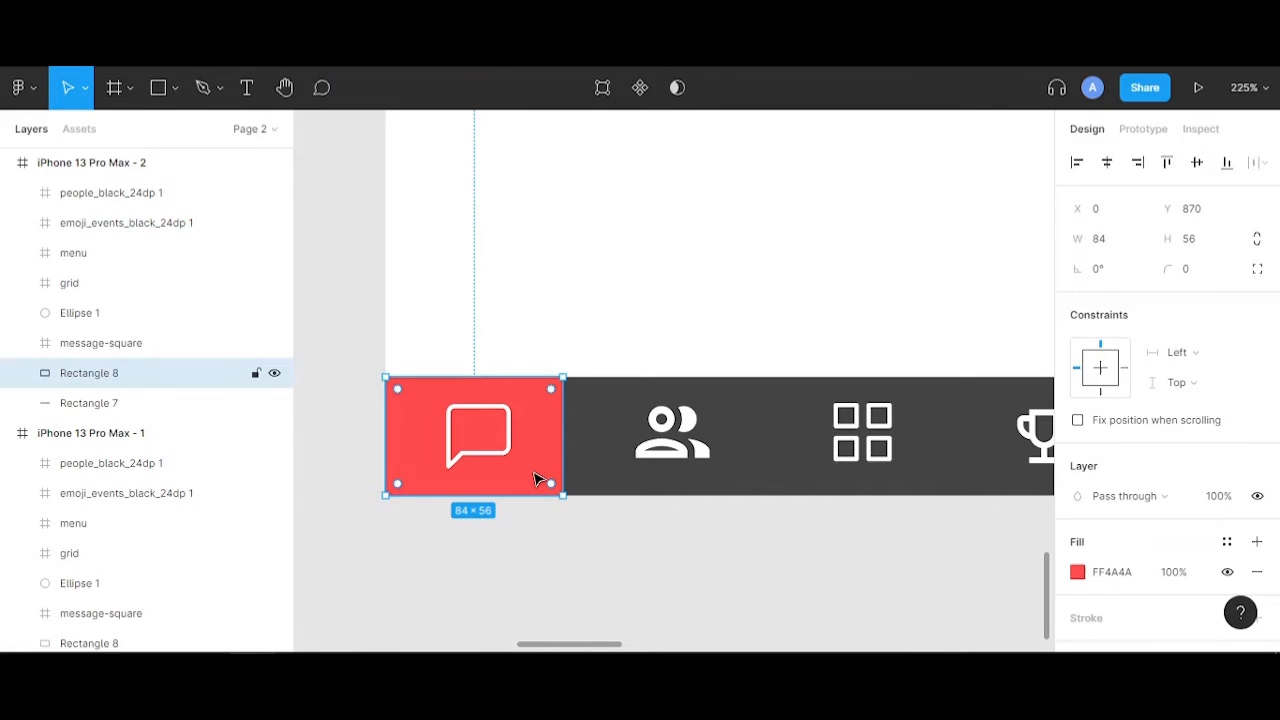
pyautogui.hotkey('shift', 'Right')
pyautogui.hotkey('shift', 'Right')
pyautogui.hotkey('shift', 'Right')
pyautogui.hotkey('shift', 'Right')
pyautogui.hotkey('shift', 'Right')
pyautogui.hotkey('shift', 'Right')
pyautogui.hotkey('shift', 'Right')
pyautogui.hotkey('shift', 'Right')
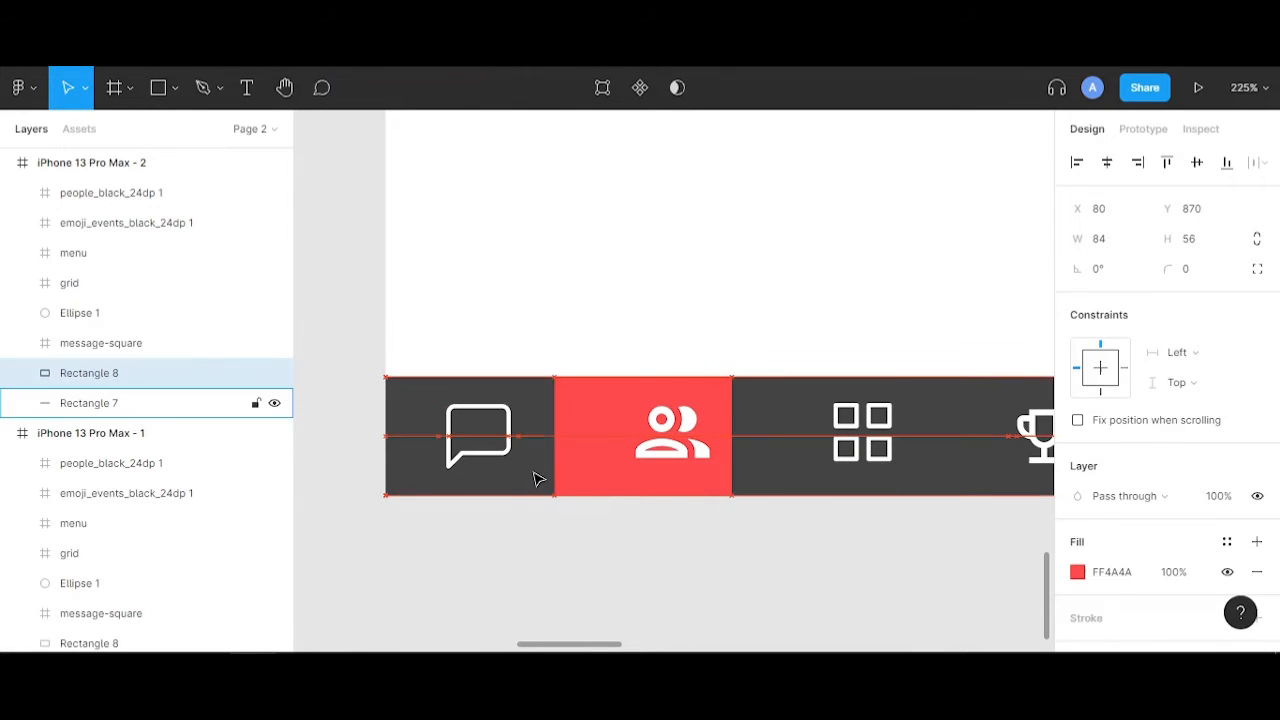
pyautogui.hotkey('shift', 'Right')
pyautogui.press('Right')
pyautogui.press('Right')
pyautogui.press('Right')
pyautogui.press('Right')
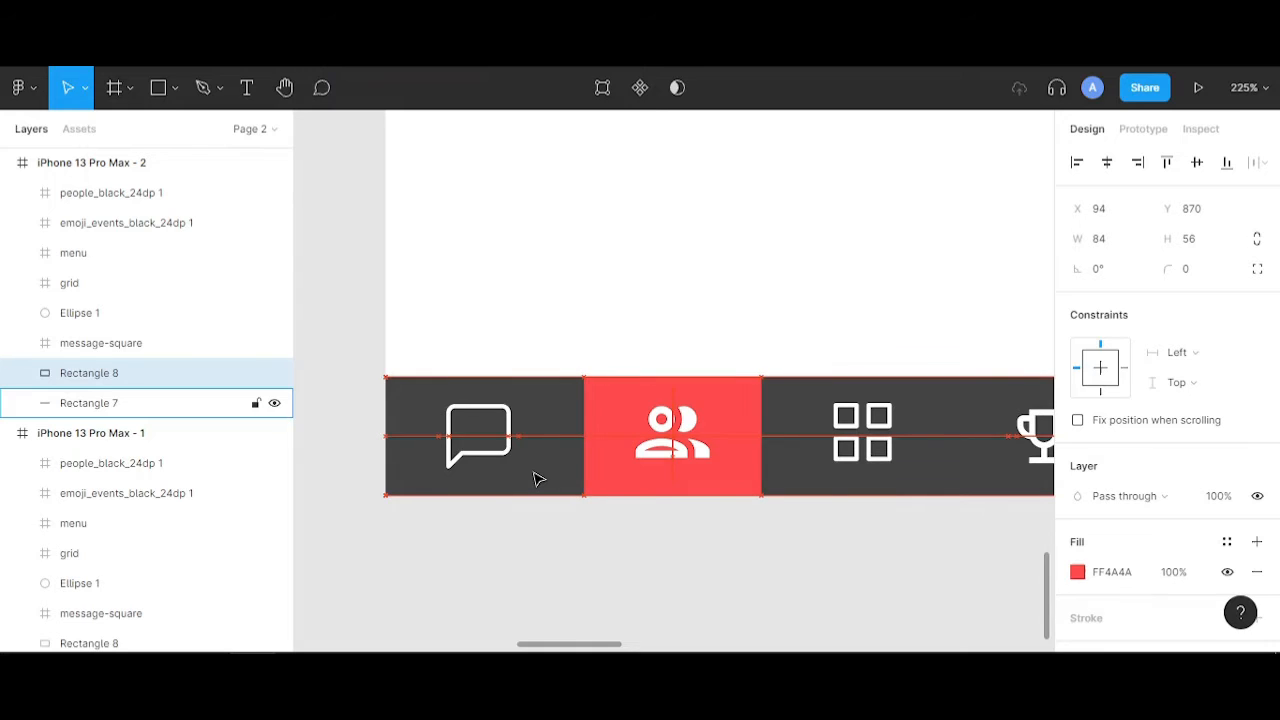
pyautogui.press('Right')
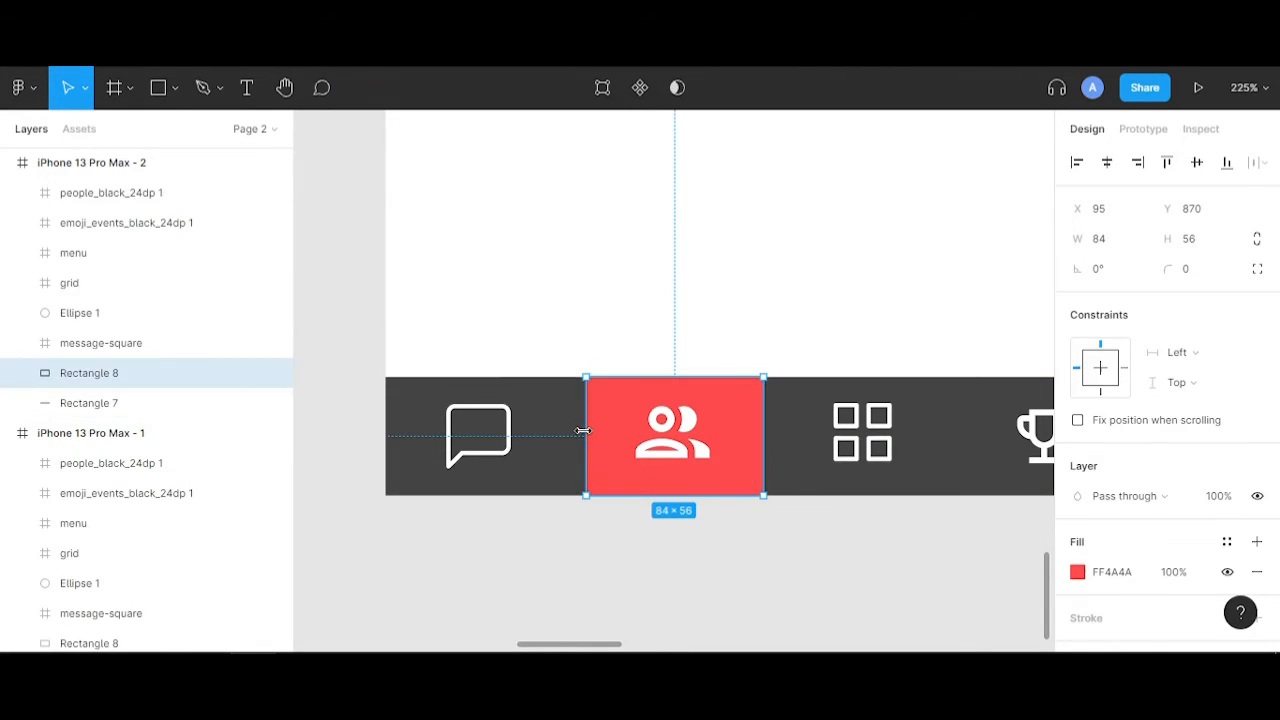
# - Widen the red highlight rectangle to 90 and nudge it to X 91 so it centres on the people icon
pyautogui.moveTo(583, 430); pyautogui.dragTo(572, 432)
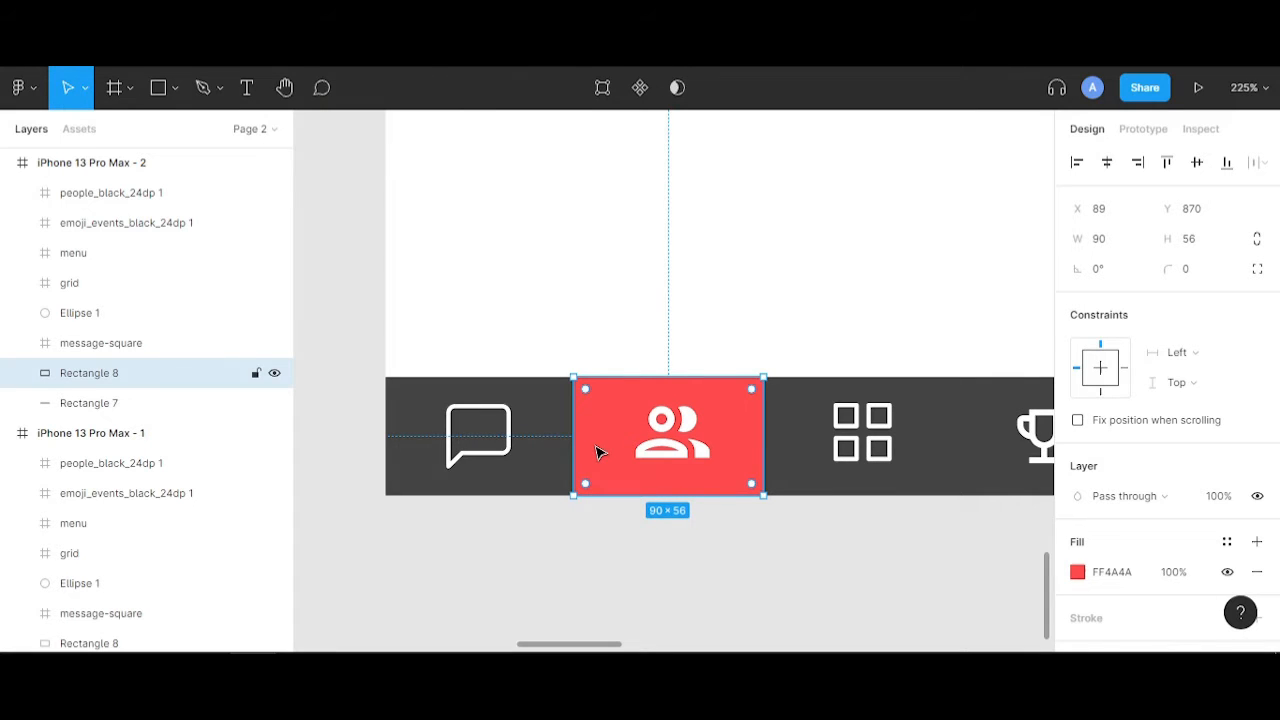
pyautogui.press('Right')
pyautogui.press('Right')
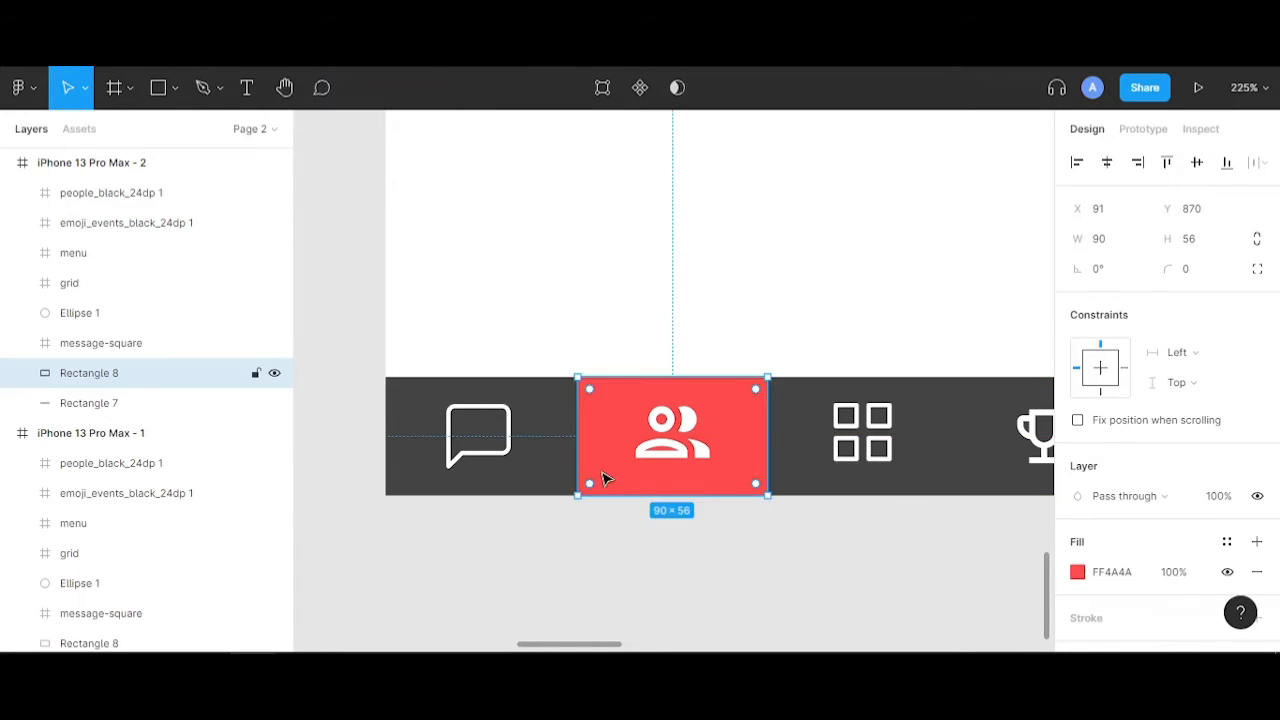
pyautogui.press('Right')
pyautogui.press('Left')
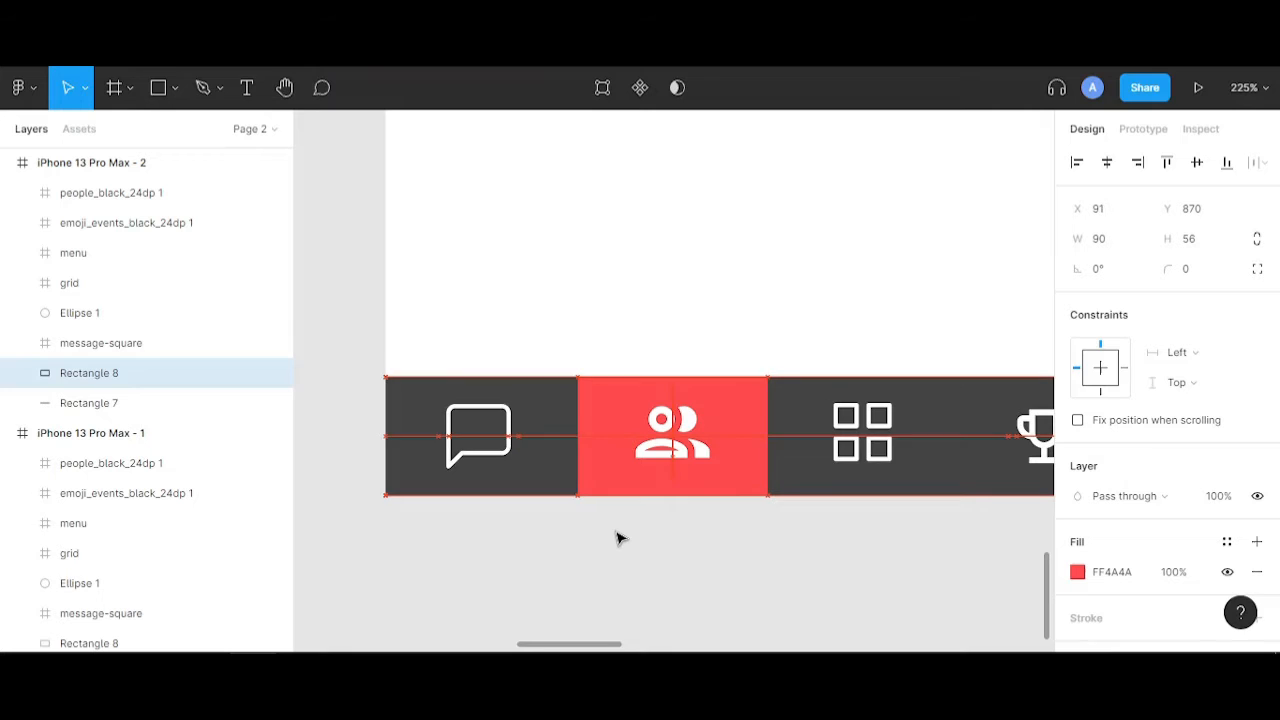
# - Open the people icon's Vector shape inside people_black_24dp 1 of the second frame for point editing
pyautogui.scroll(5, 700, 431)
pyautogui.click(691, 430)
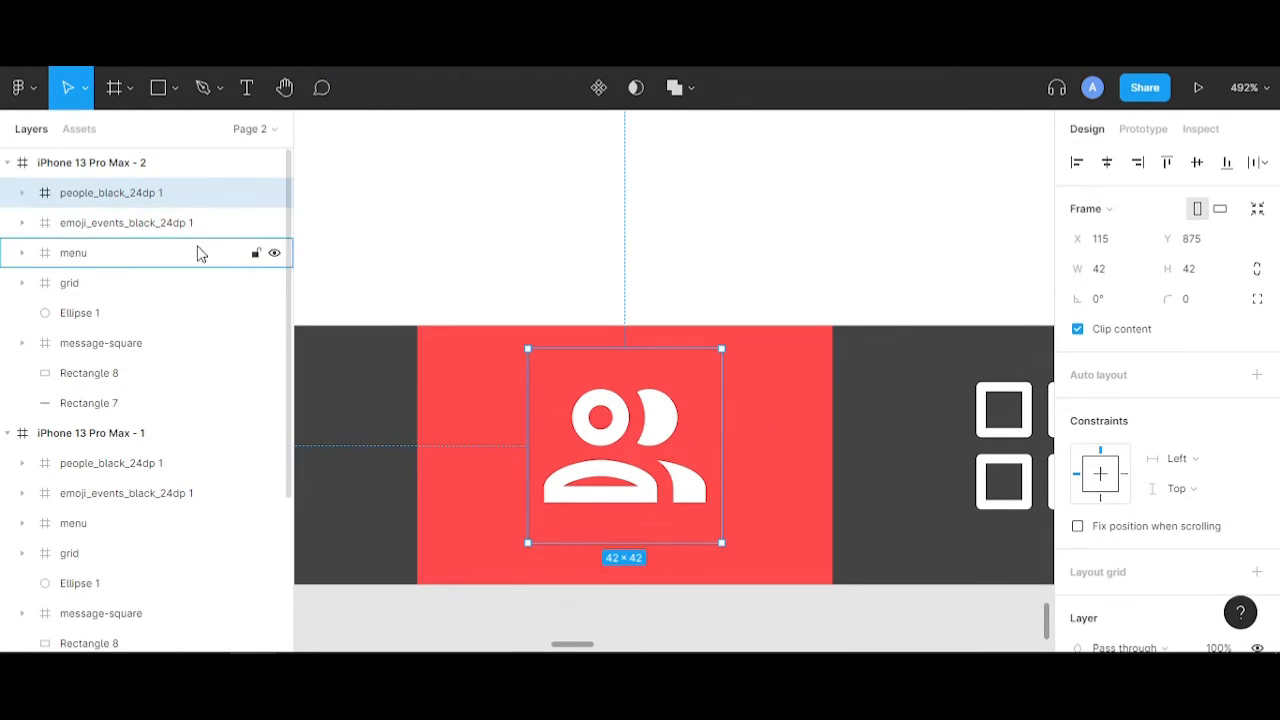
pyautogui.click(22, 193)
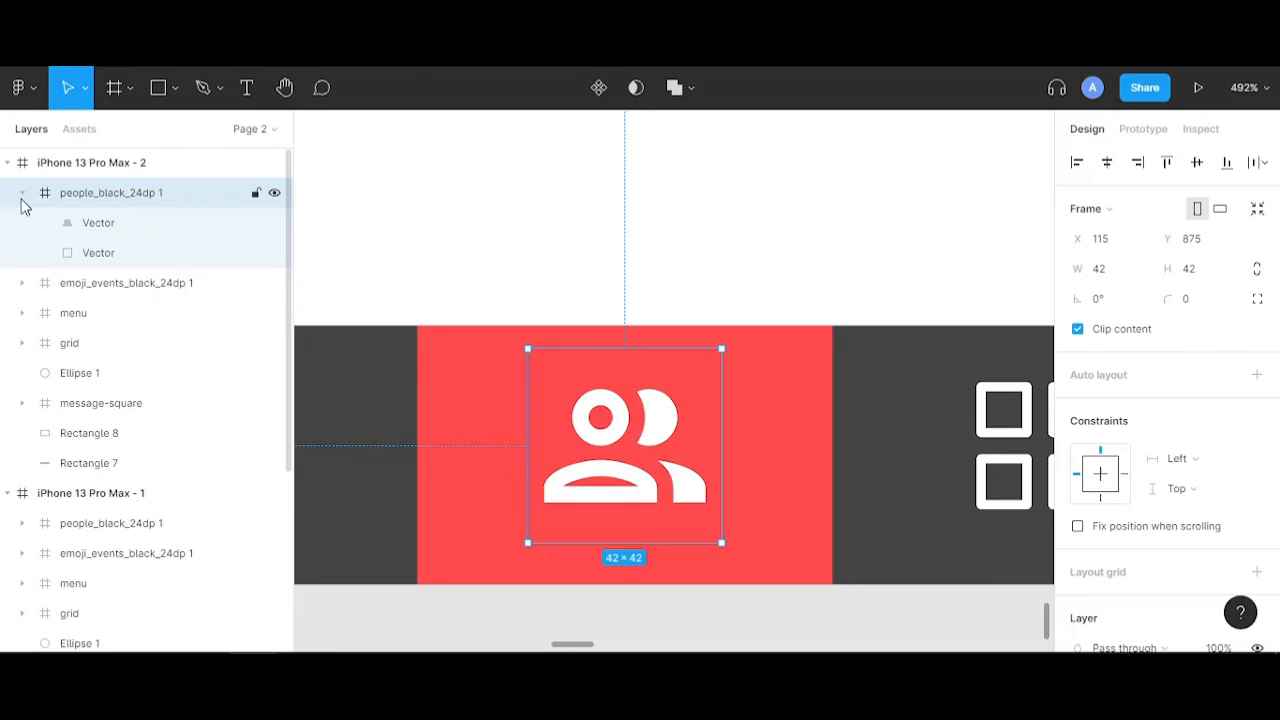
pyautogui.click(104, 226)
pyautogui.doubleClick(104, 226)
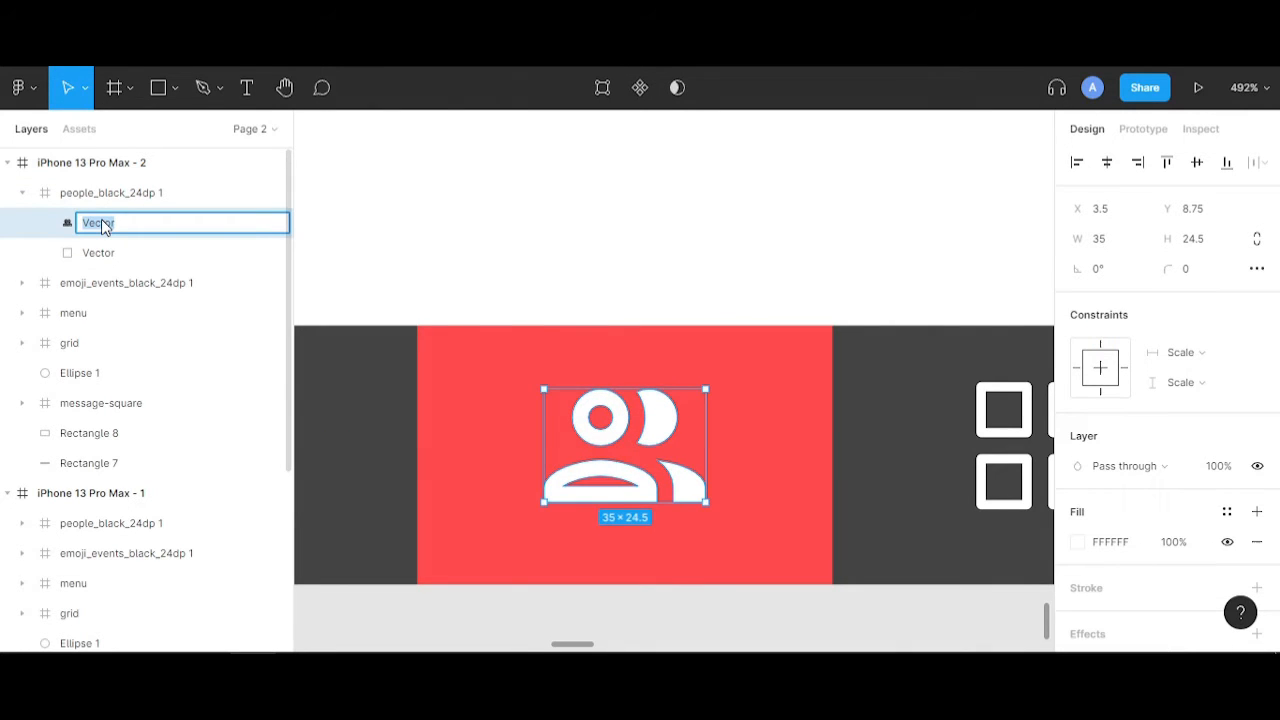
pyautogui.doubleClick(72, 228)
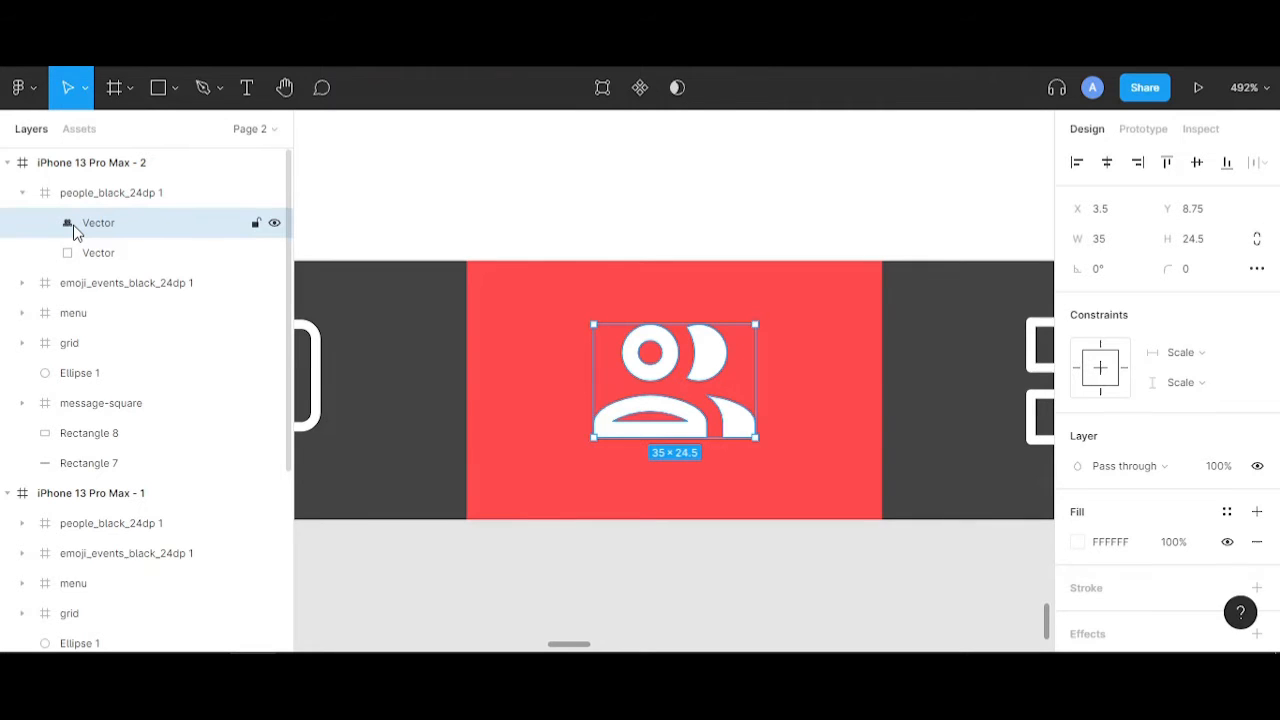
pyautogui.scroll(5, 689, 374)
pyautogui.doubleClick(716, 376)
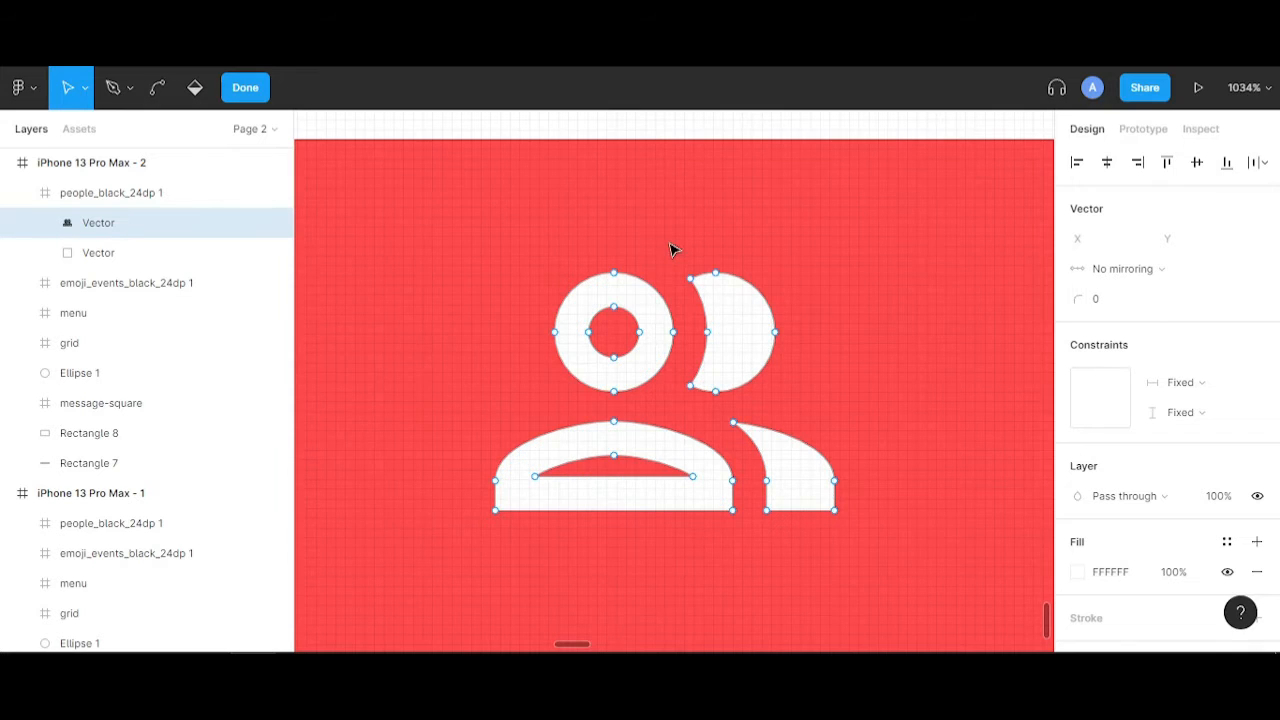
pyautogui.moveTo(673, 251)
pyautogui.mouseDown()
pyautogui.moveTo(774, 331)
pyautogui.moveTo(748, 255)
pyautogui.moveTo(711, 257)
pyautogui.moveTo(793, 394)
pyautogui.mouseUp()
pyautogui.click(793, 394)
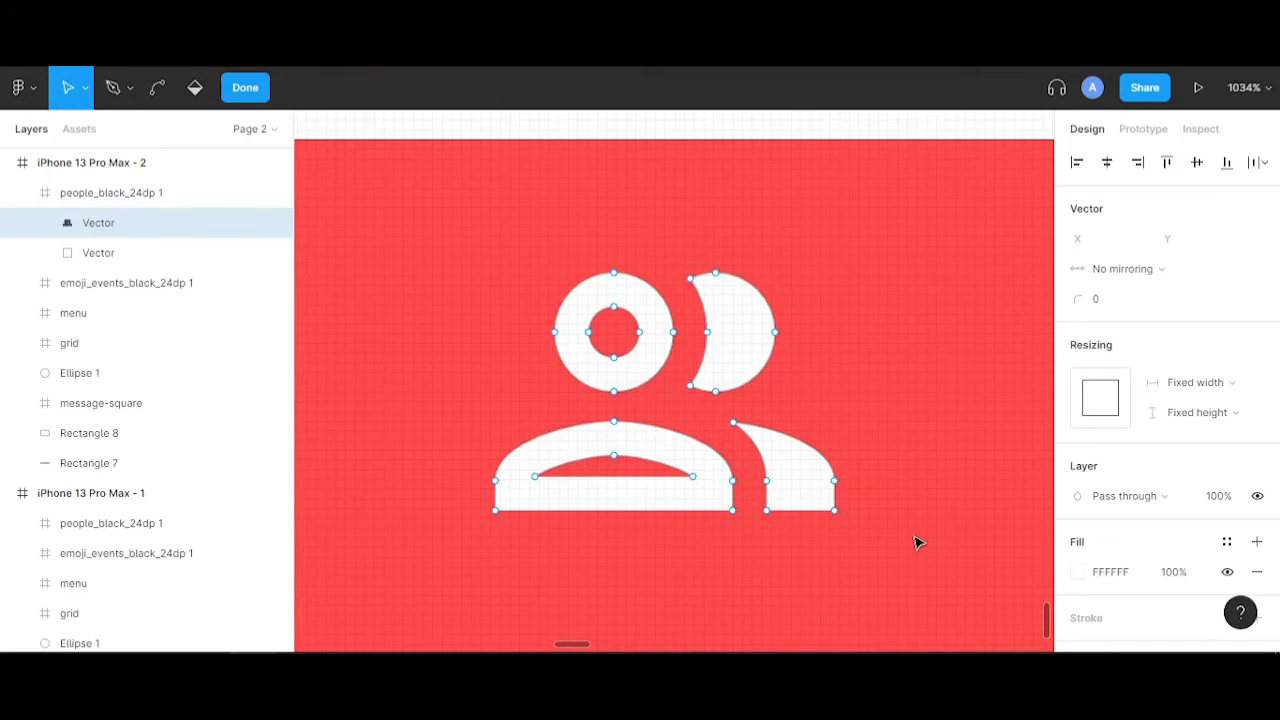
pyautogui.moveTo(855, 517)
pyautogui.mouseDown()
pyautogui.moveTo(746, 415)
pyautogui.moveTo(757, 394)
pyautogui.moveTo(743, 274)
pyautogui.moveTo(726, 249)
pyautogui.moveTo(780, 323)
pyautogui.moveTo(746, 396)
pyautogui.moveTo(749, 246)
pyautogui.moveTo(694, 246)
pyautogui.mouseUp()
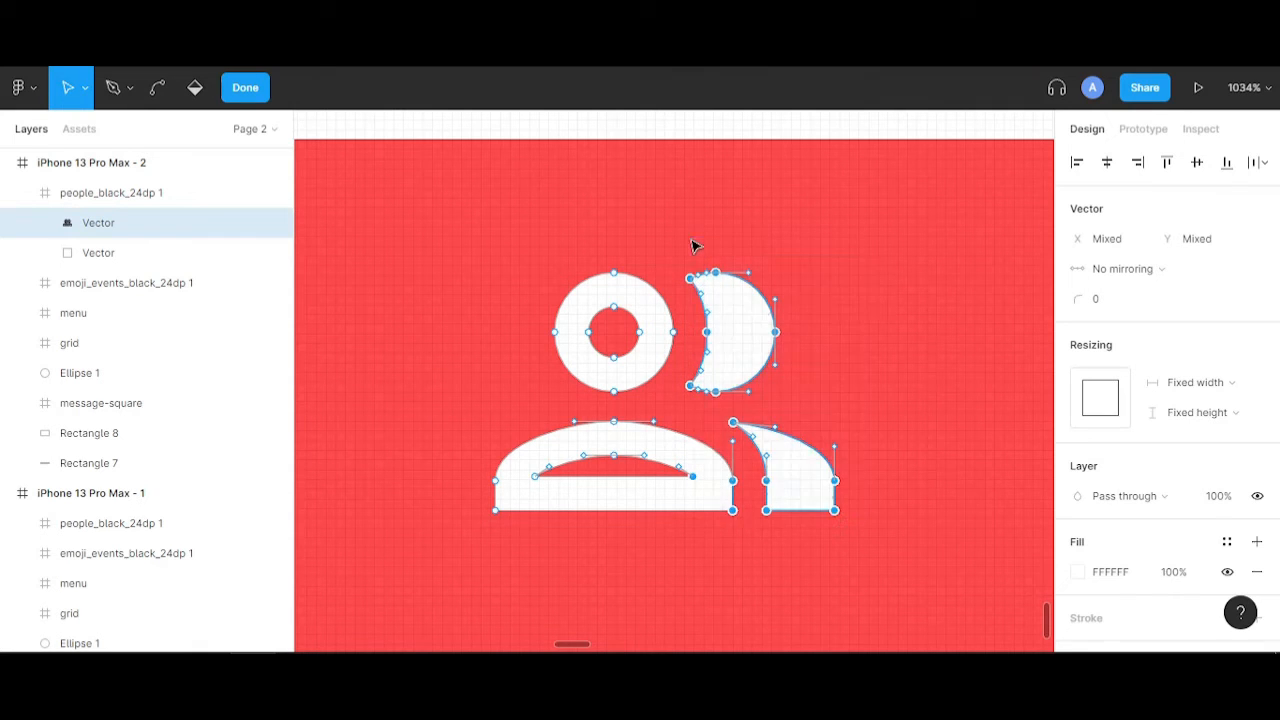
pyautogui.press('ctrl')
pyautogui.scroll(3, 714, 491)
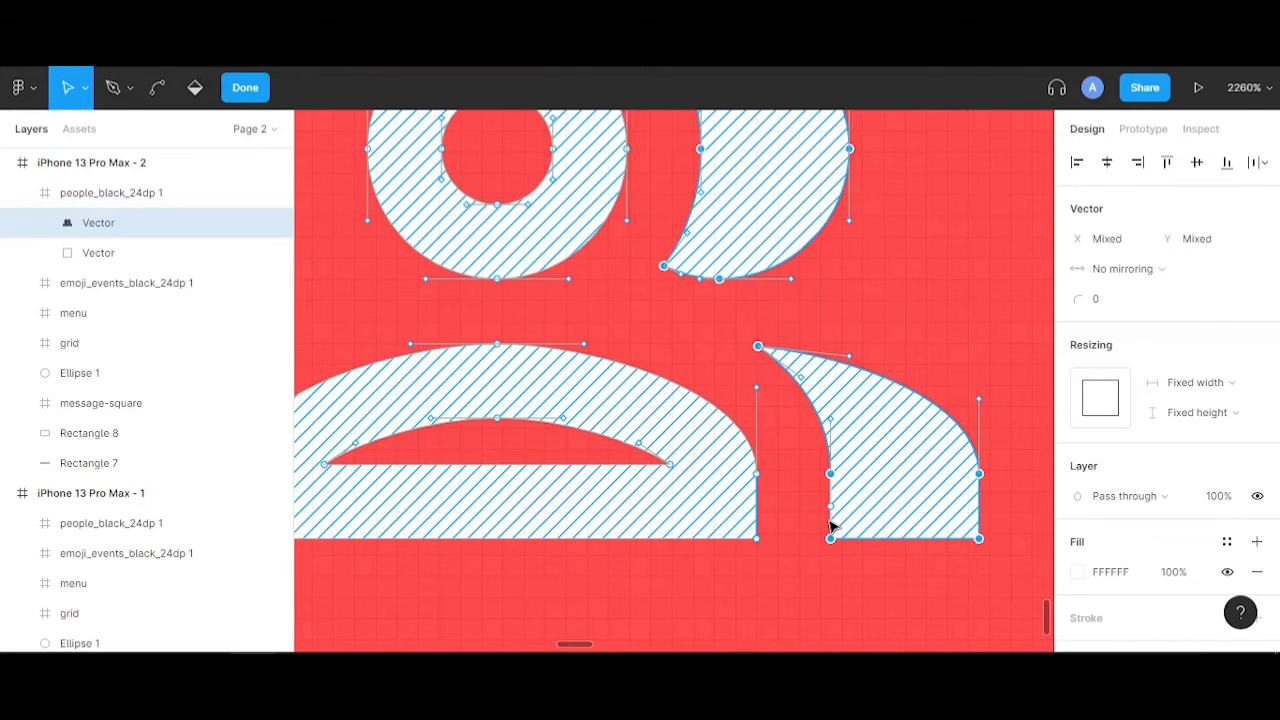
pyautogui.scroll(-5, 830, 525)
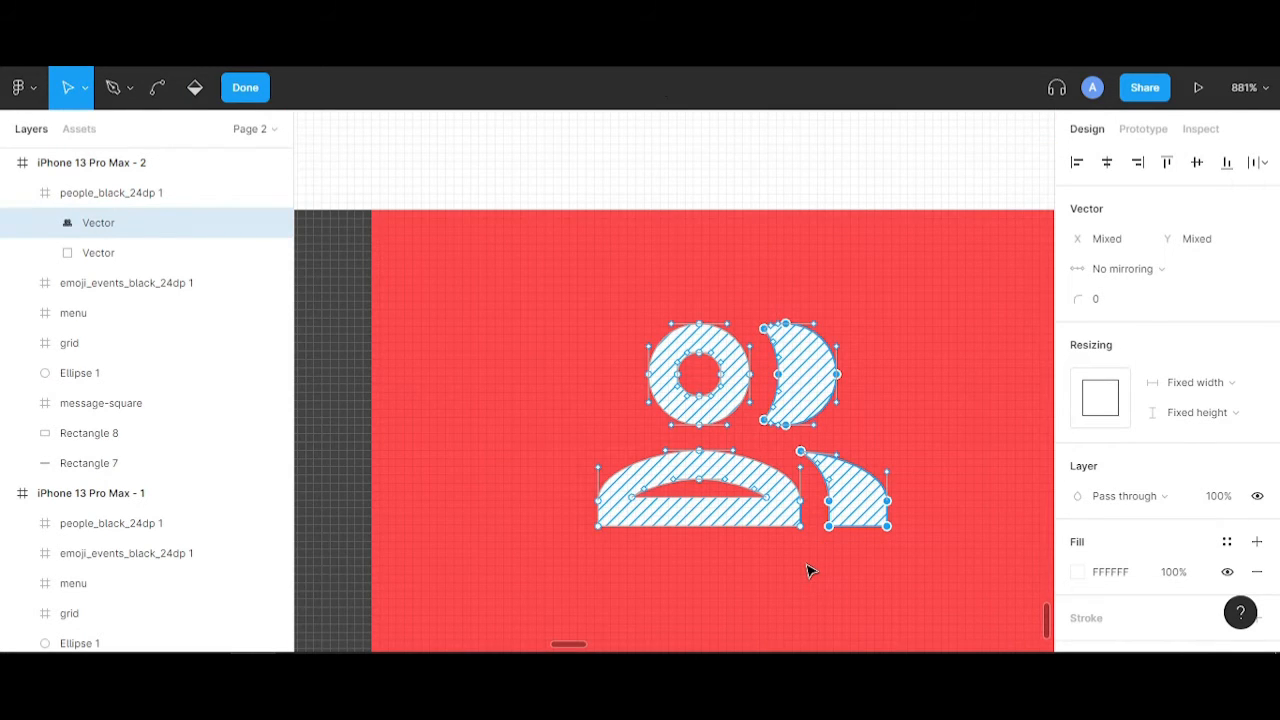
pyautogui.press('ctrl')
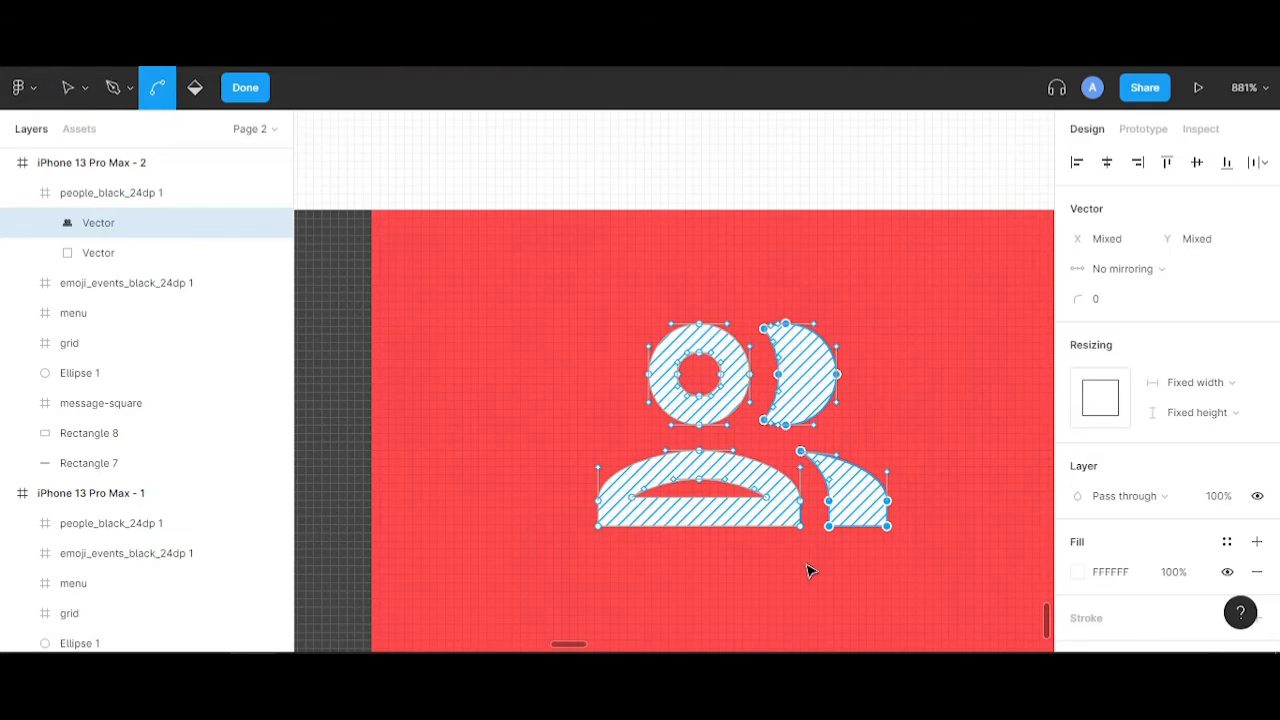
pyautogui.click(836, 309)
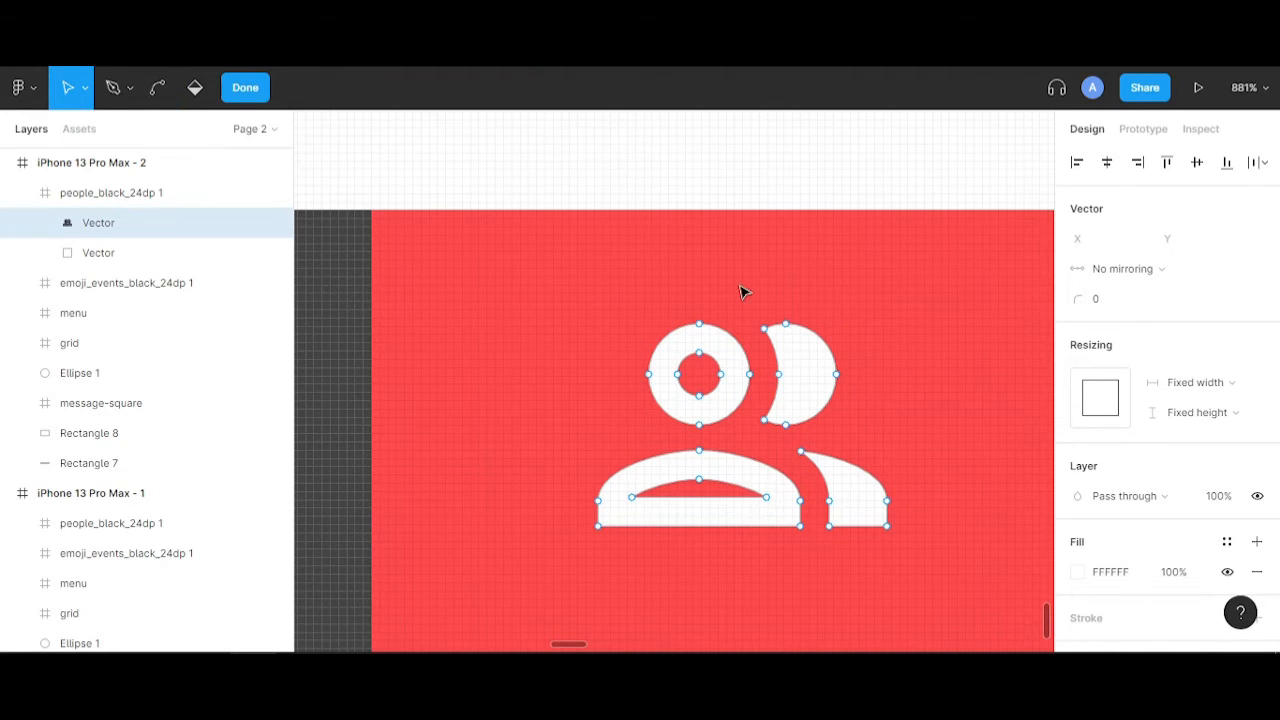
# - Select the points of the rear person's head and shoulder in the people icon and nudge them right, away from the front person
pyautogui.moveTo(756, 284); pyautogui.dragTo(870, 453)
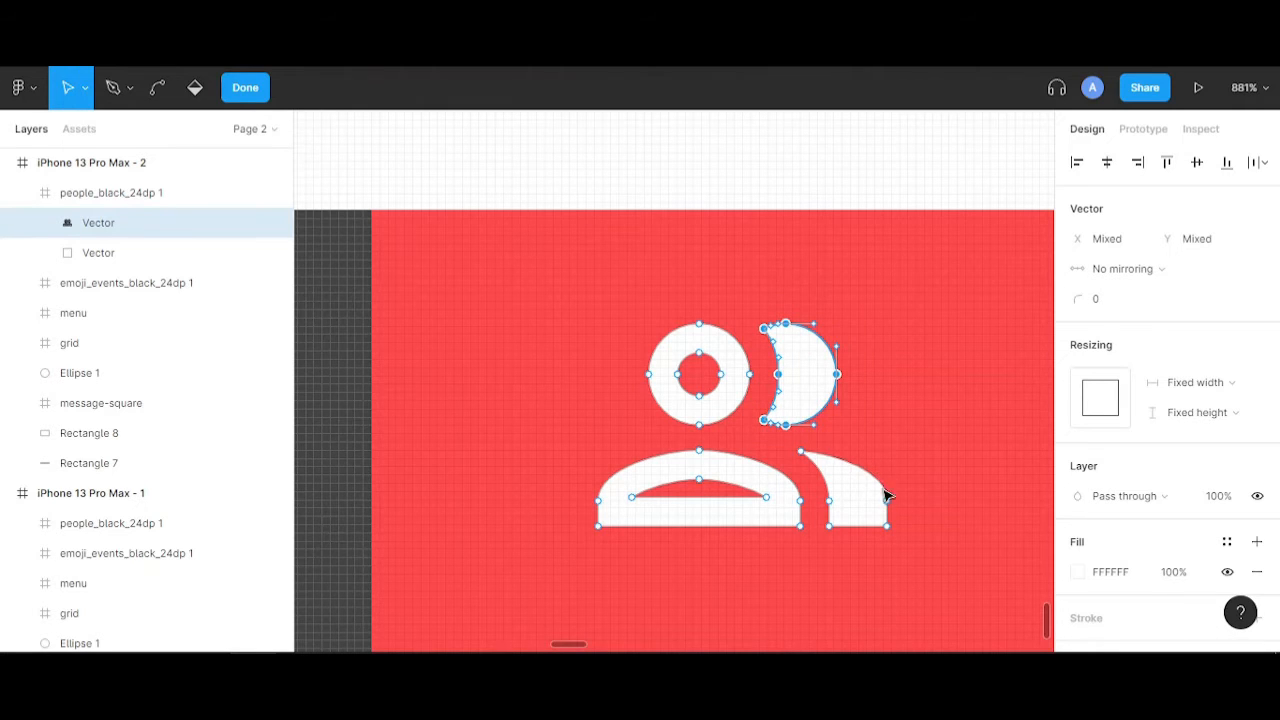
pyautogui.moveTo(910, 534); pyautogui.dragTo(817, 289)
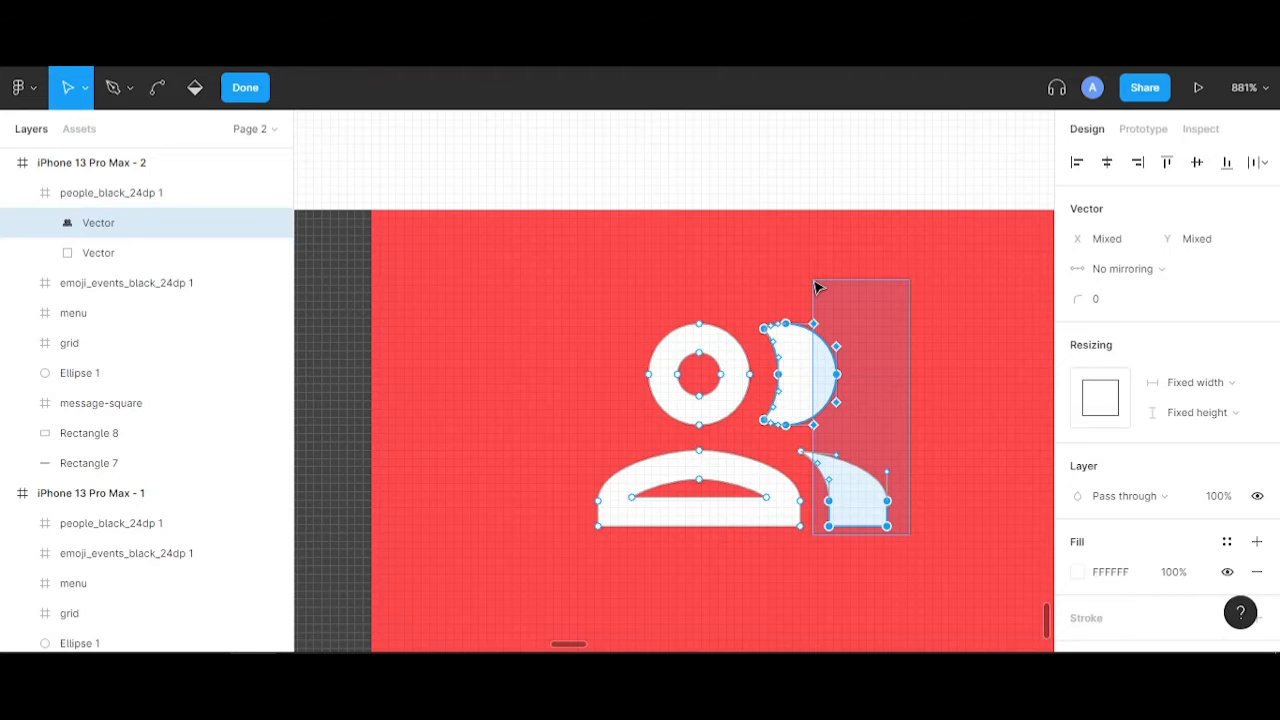
pyautogui.moveTo(817, 289); pyautogui.dragTo(817, 289)
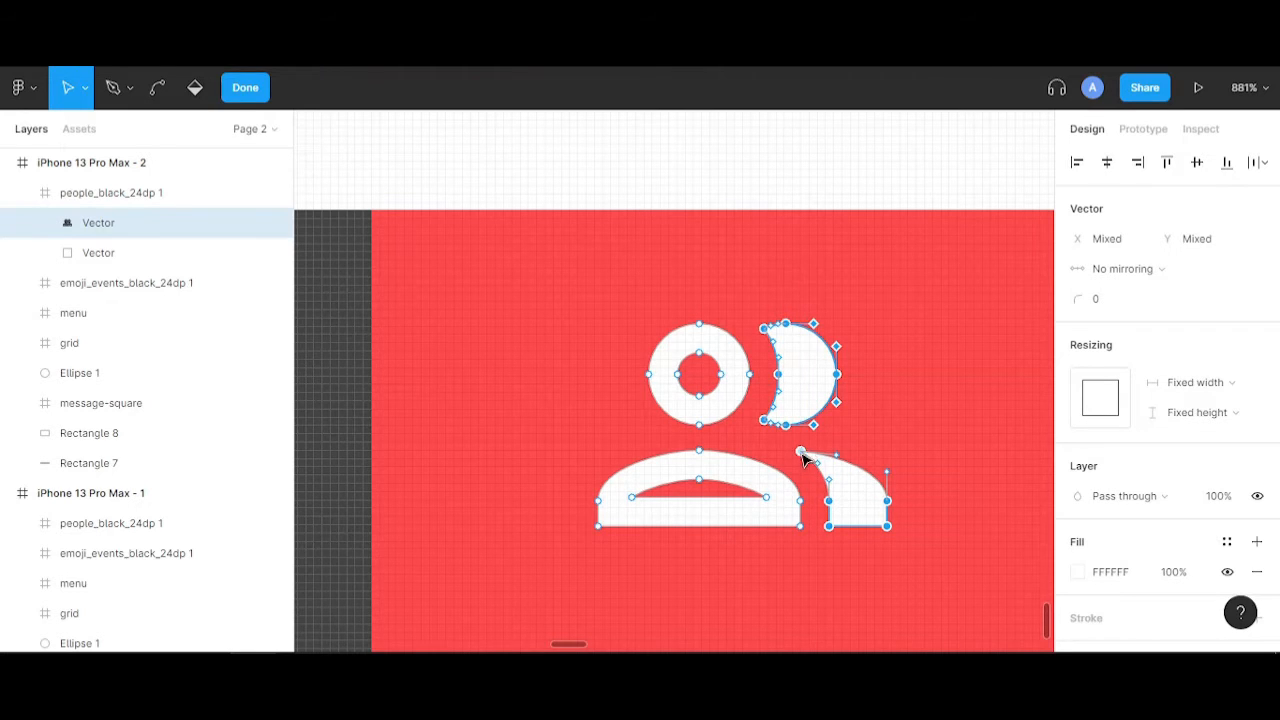
pyautogui.press('Right')
pyautogui.press('Right')
pyautogui.press('Right')
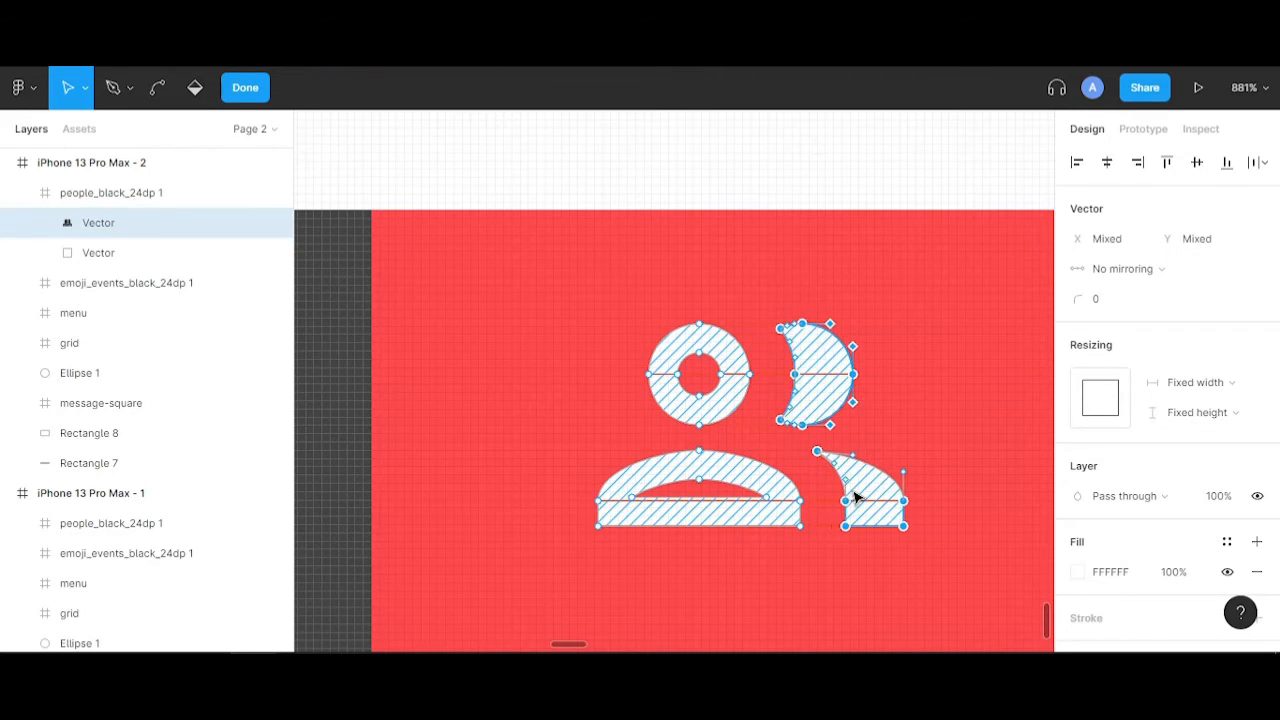
# - Raise the rear person's head and shoulder up and slightly right of the front person until the vector measures 38 × 33.5, and finish editing
pyautogui.press('Up')
pyautogui.press('Up')
pyautogui.press('Up')
pyautogui.press('Up')
pyautogui.press('Up')
pyautogui.press('Up')
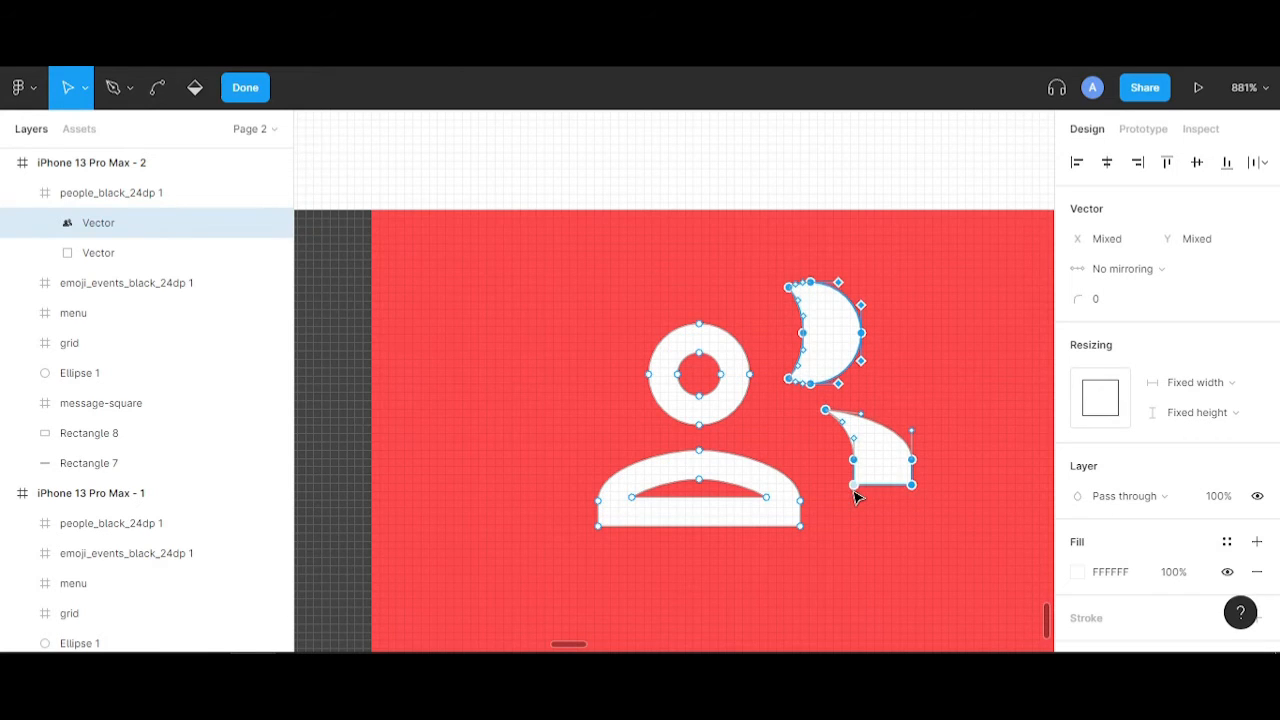
pyautogui.press('Right')
pyautogui.press('Right')
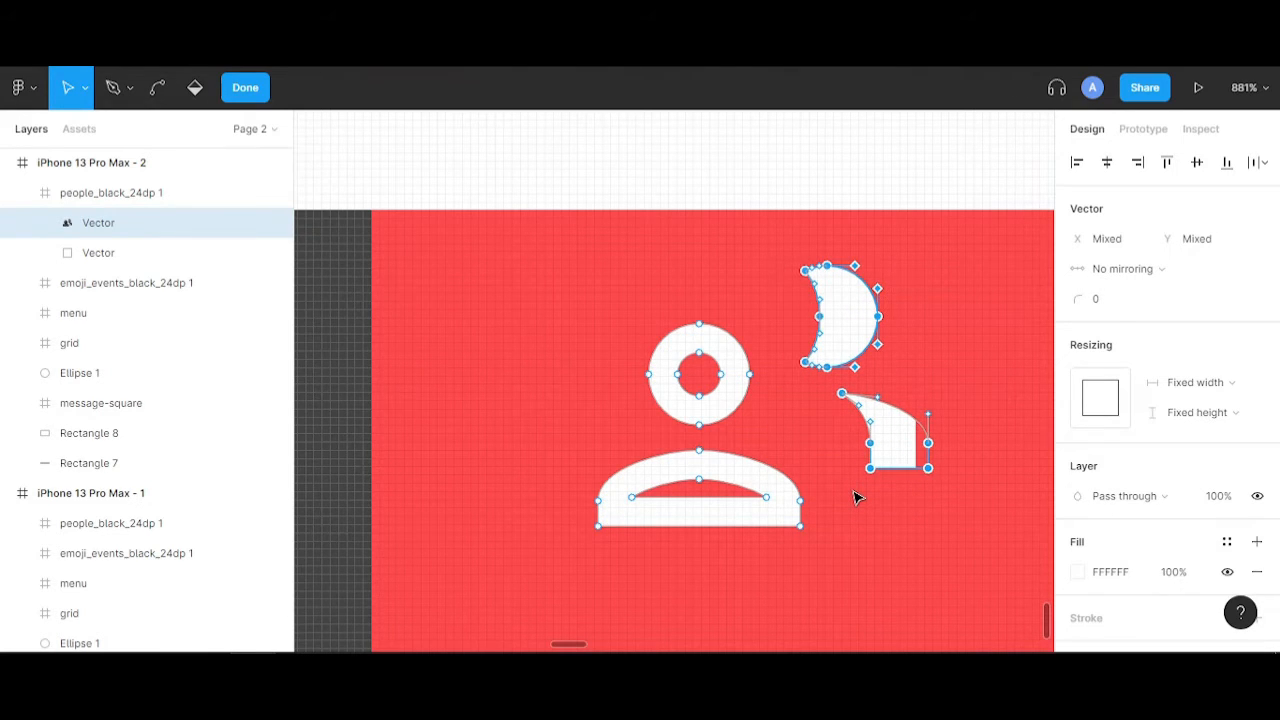
pyautogui.press('Right')
pyautogui.press('Left')
pyautogui.press('Left')
pyautogui.press('Left')
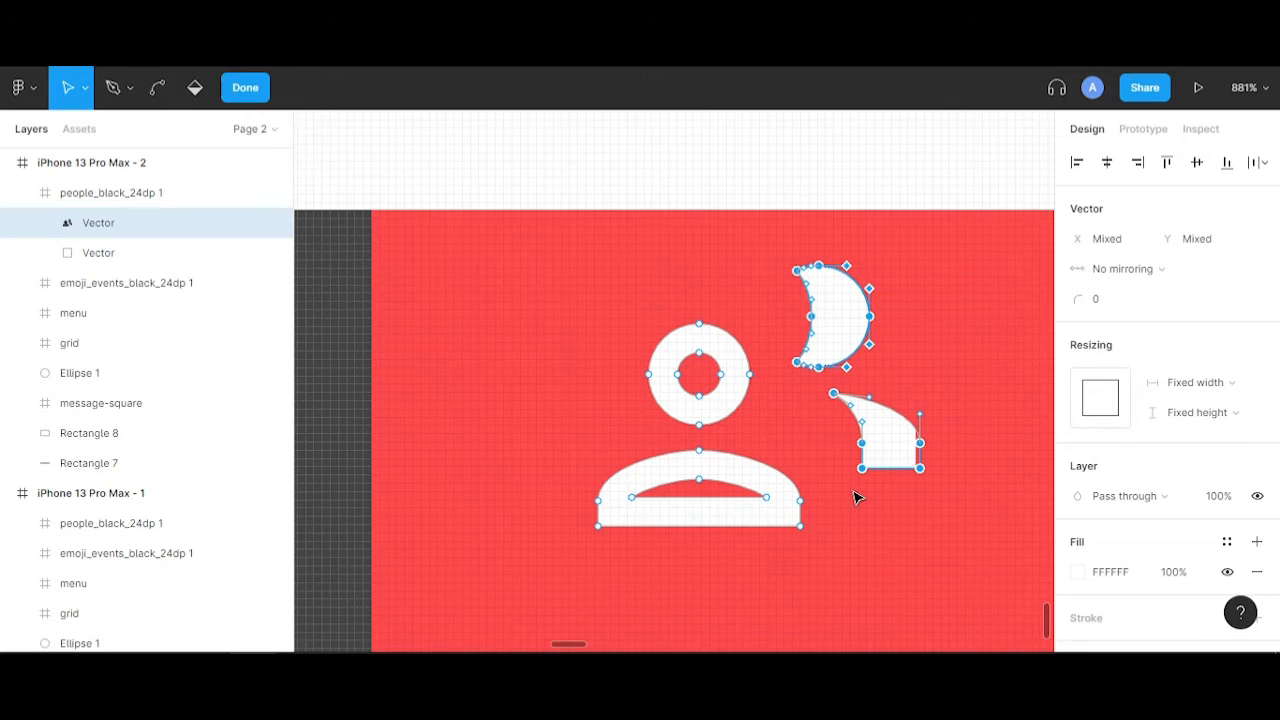
pyautogui.press('Up')
pyautogui.press('Up')
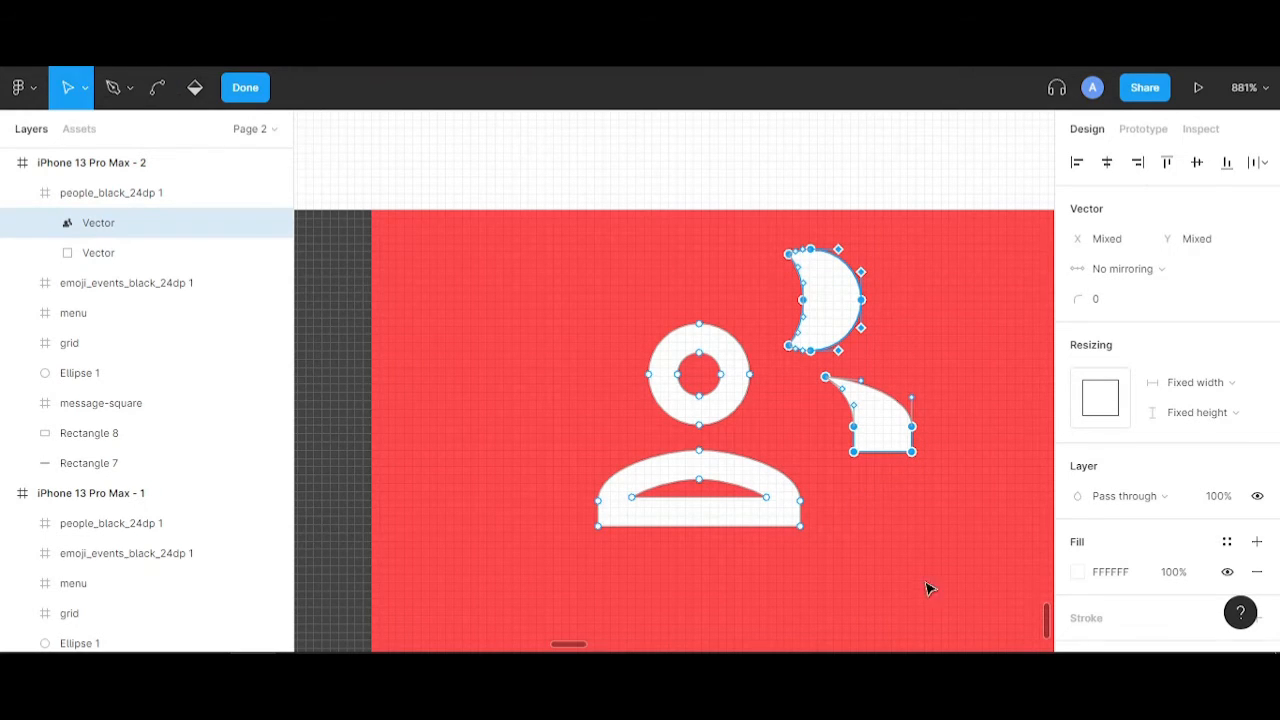
pyautogui.click(876, 570)
pyautogui.press('Escape')
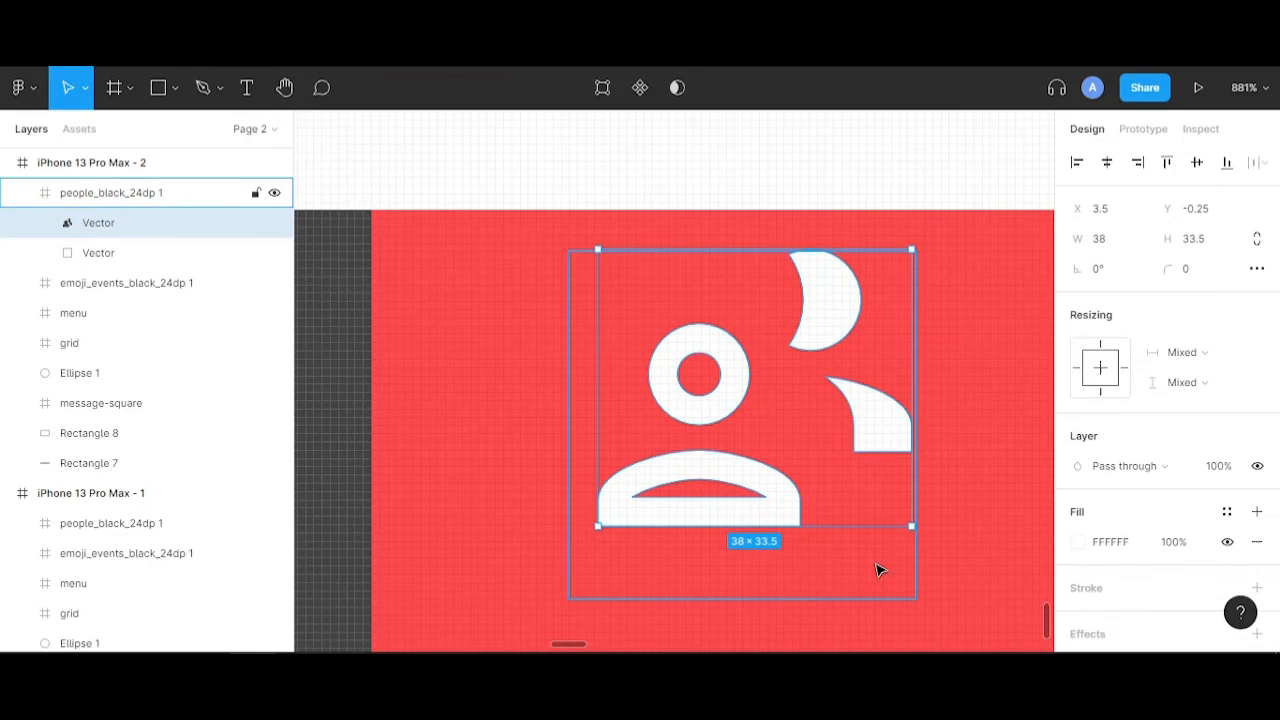
# - Reopen the people icon's vector, lower the rear person's head and shoulder points by 1 so the vector's height is 32.5, and finish editing
pyautogui.click(980, 586)
pyautogui.scroll(-5, 980, 588)
pyautogui.scroll(-3, 952, 577)
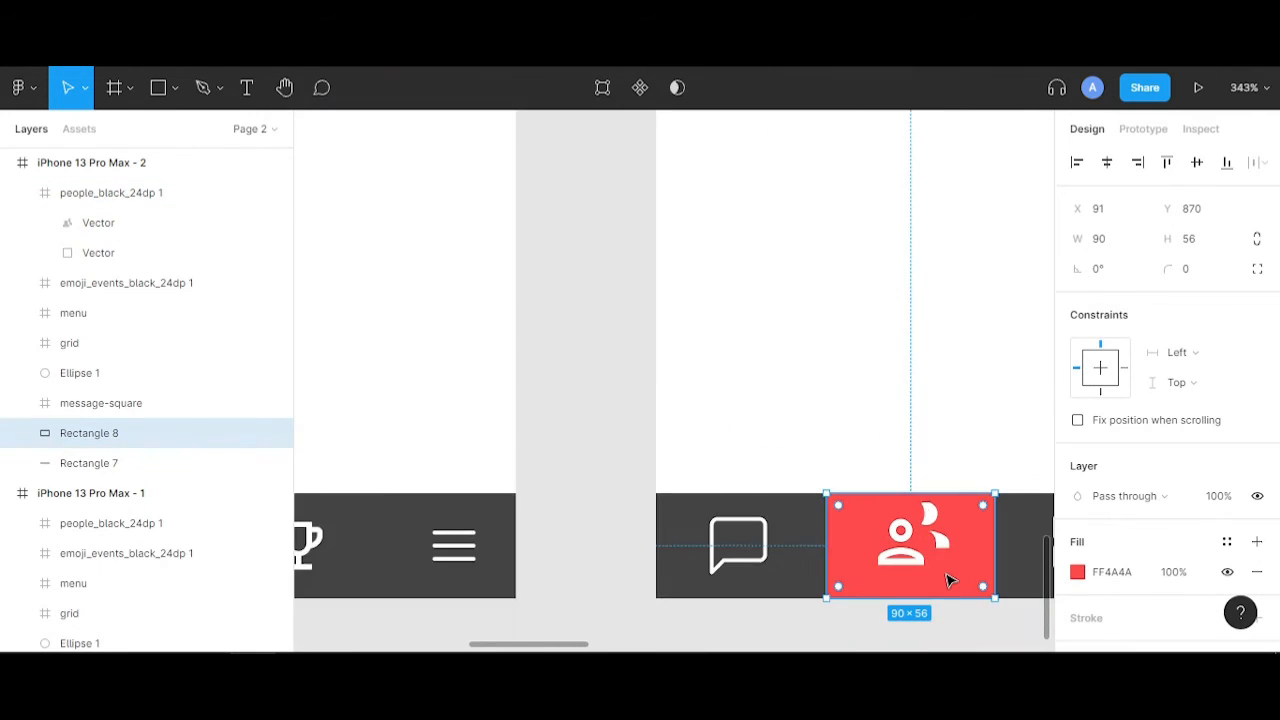
pyautogui.moveTo(912, 566); pyautogui.dragTo(711, 476)
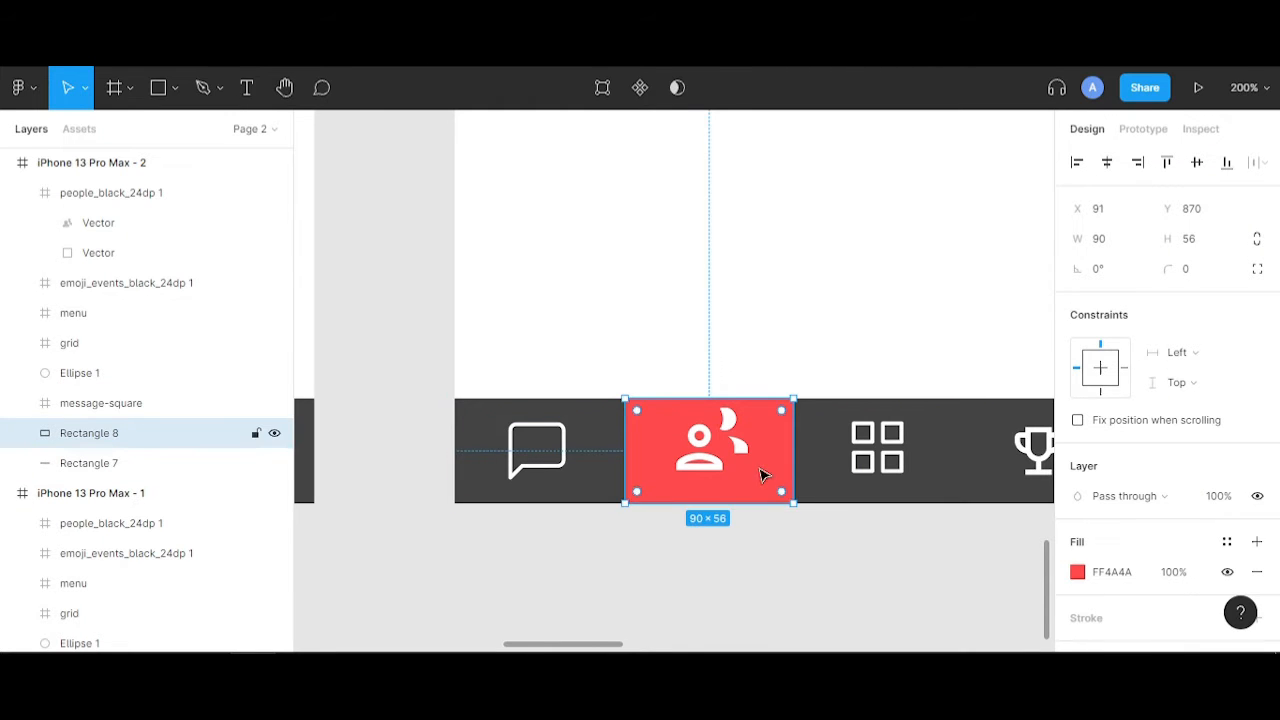
pyautogui.scroll(3, 762, 475)
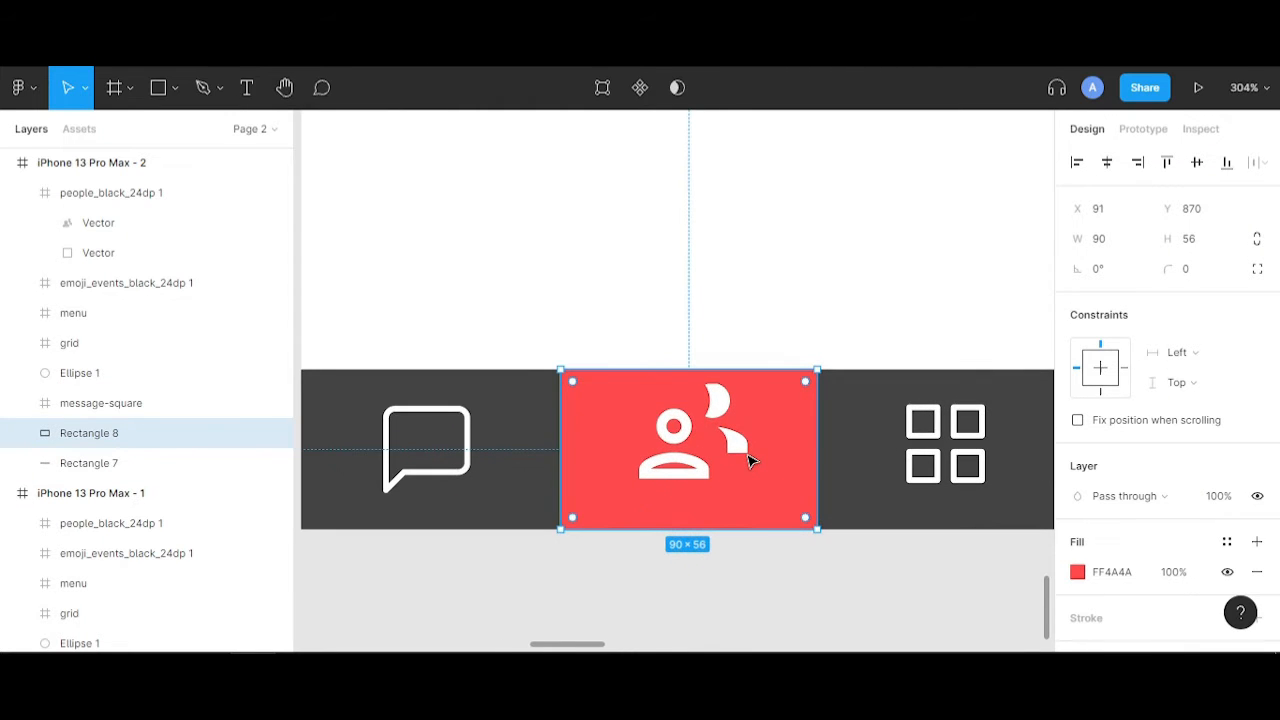
pyautogui.scroll(4, 750, 460)
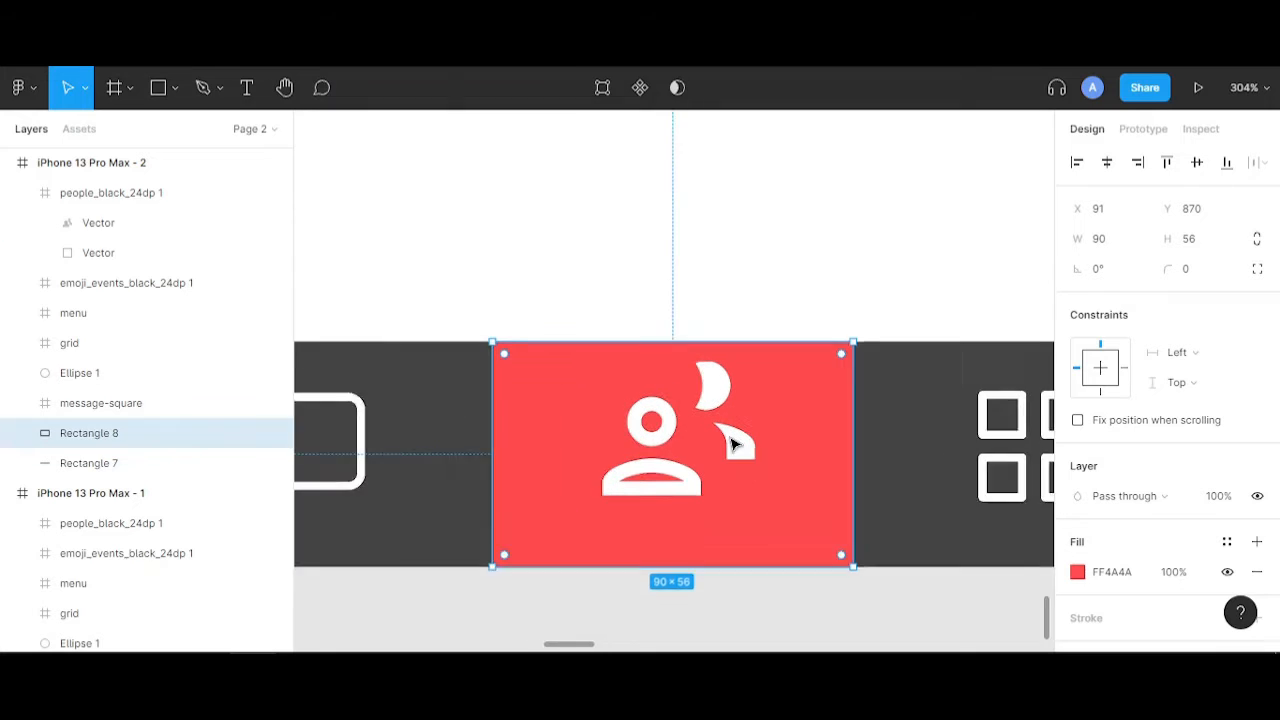
pyautogui.click(720, 637)
pyautogui.doubleClick(720, 393)
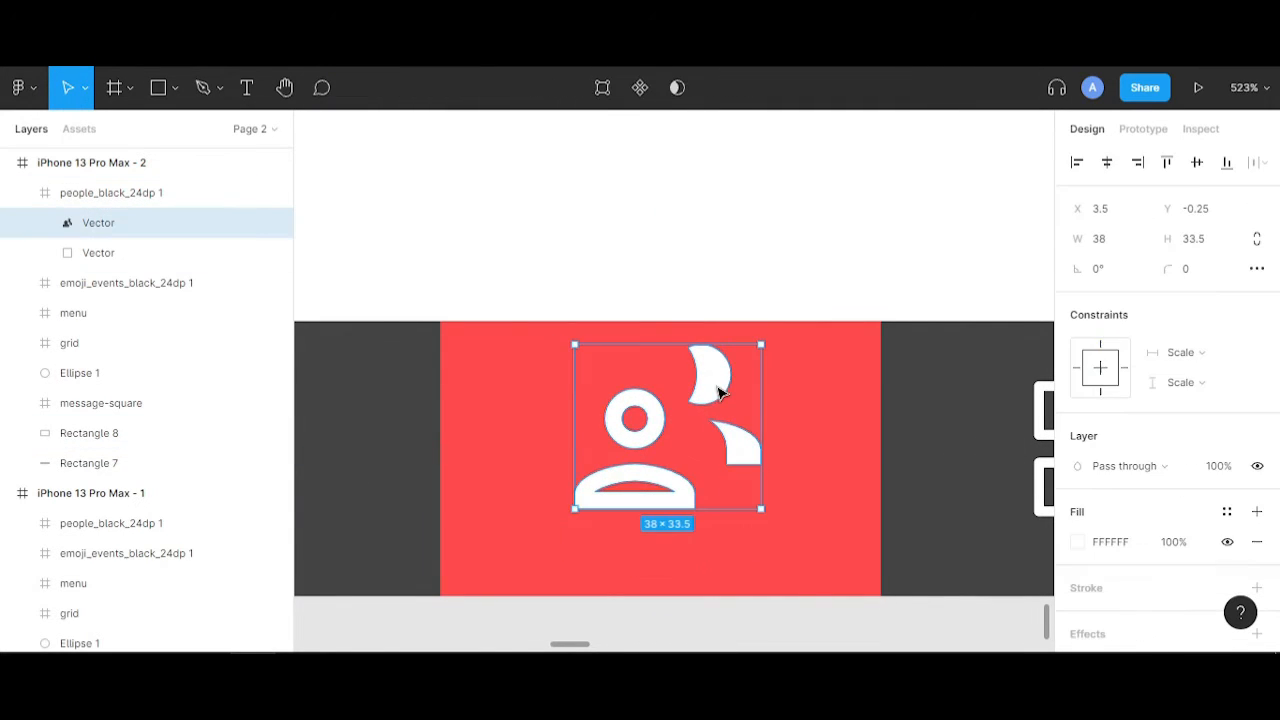
pyautogui.doubleClick(717, 393)
pyautogui.scroll(6, 736, 403)
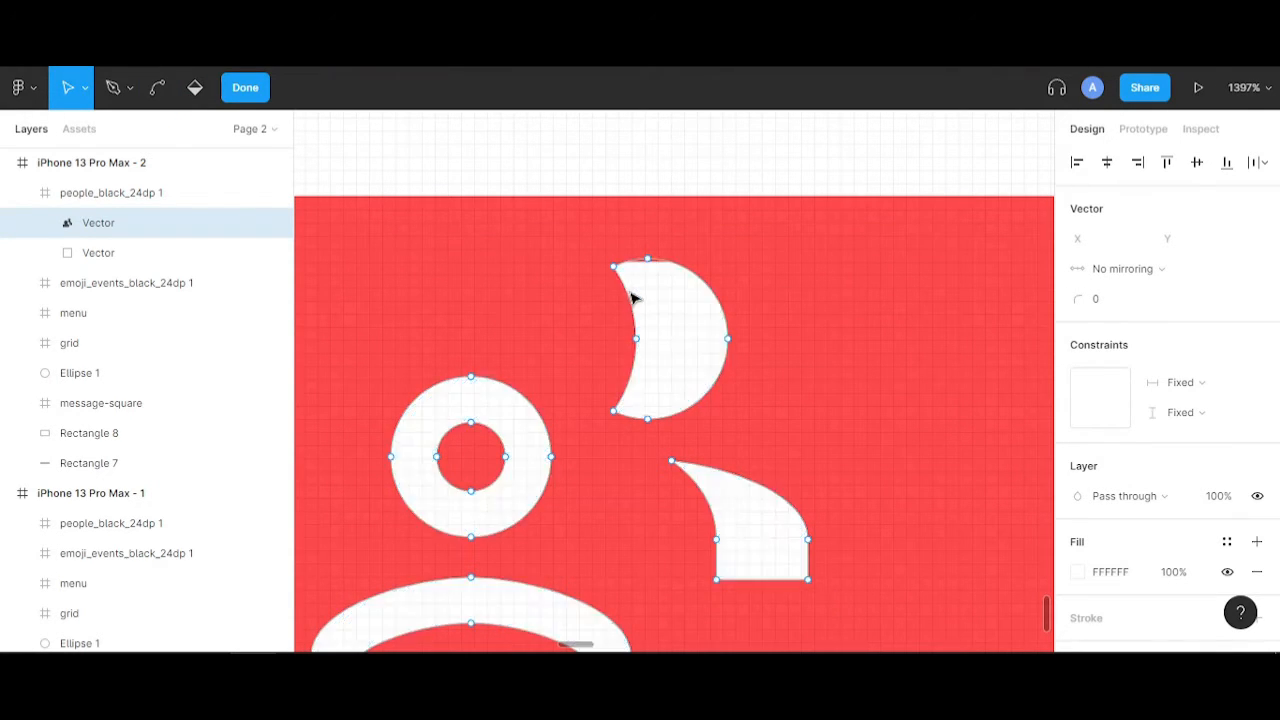
pyautogui.scroll(5, 651, 270)
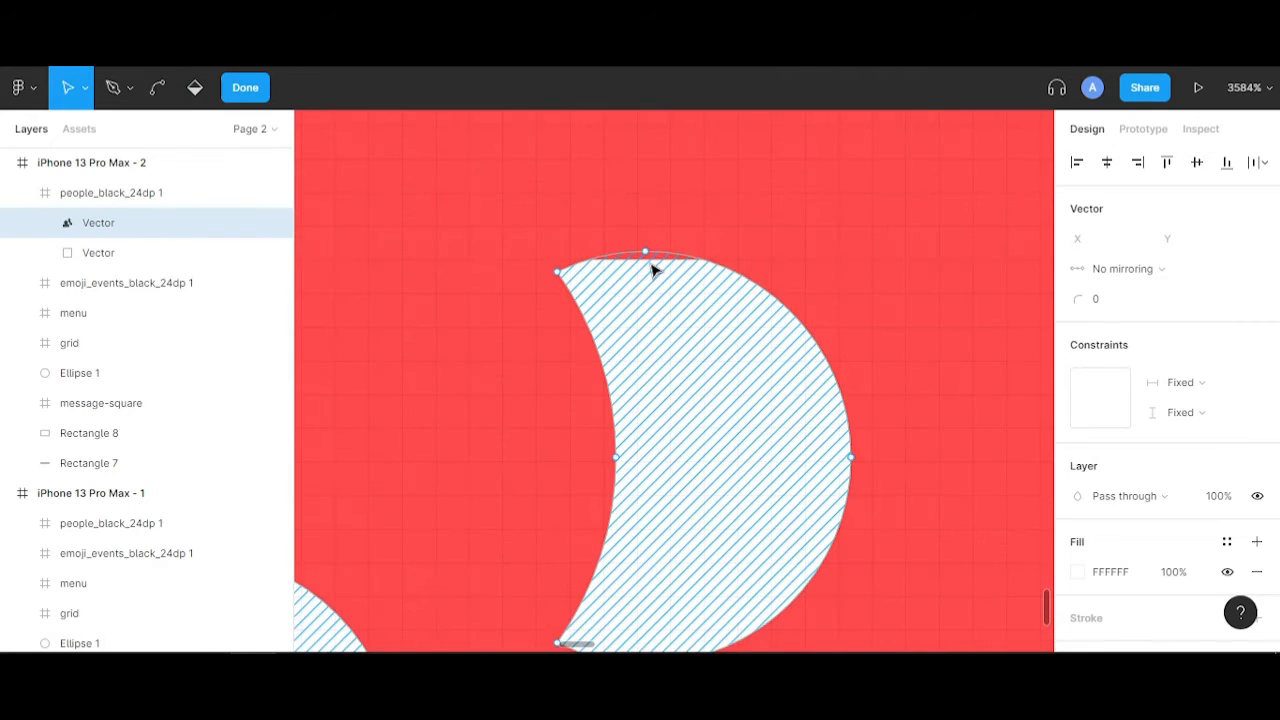
pyautogui.scroll(-6, 651, 270)
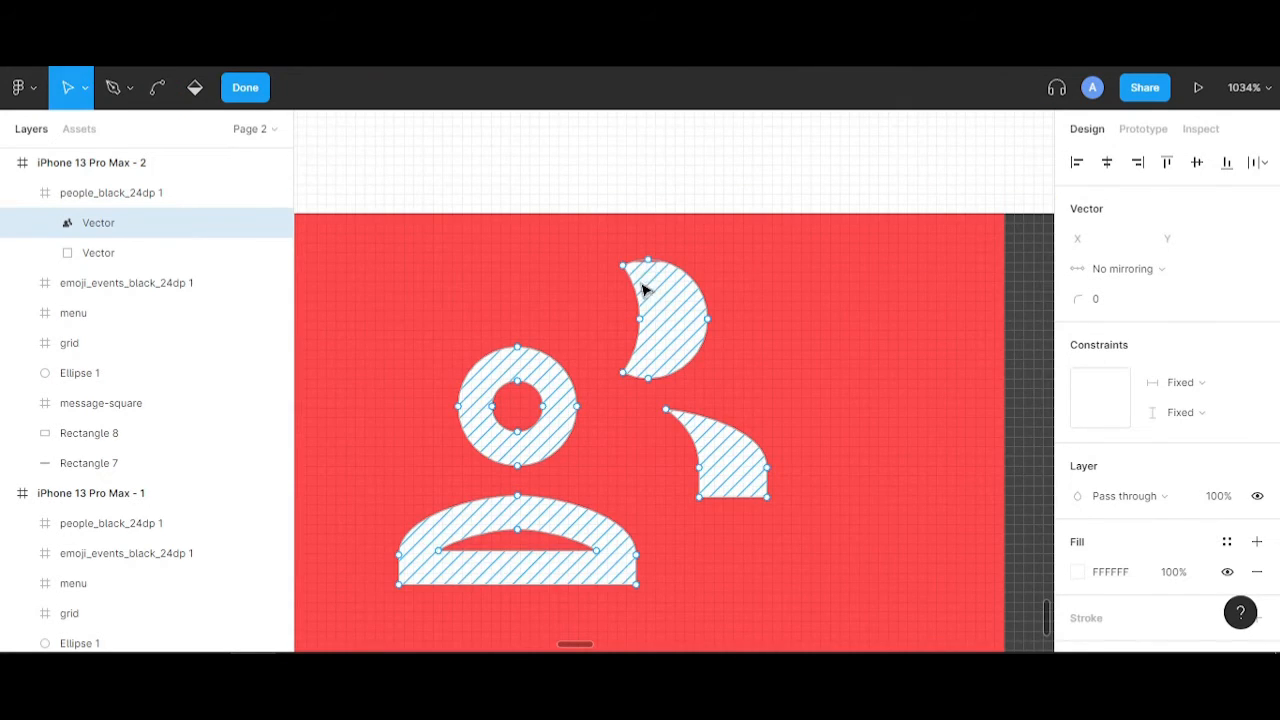
pyautogui.moveTo(787, 519); pyautogui.dragTo(617, 247)
pyautogui.press('Down')
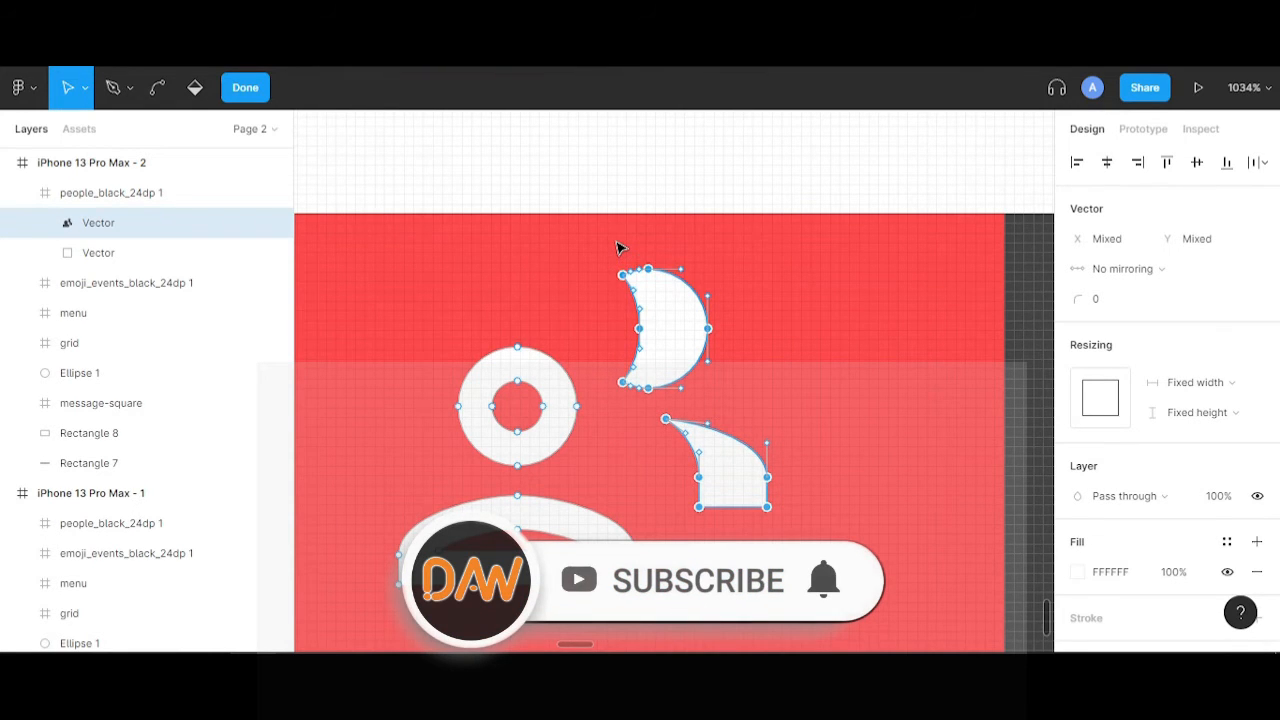
pyautogui.doubleClick(613, 194)
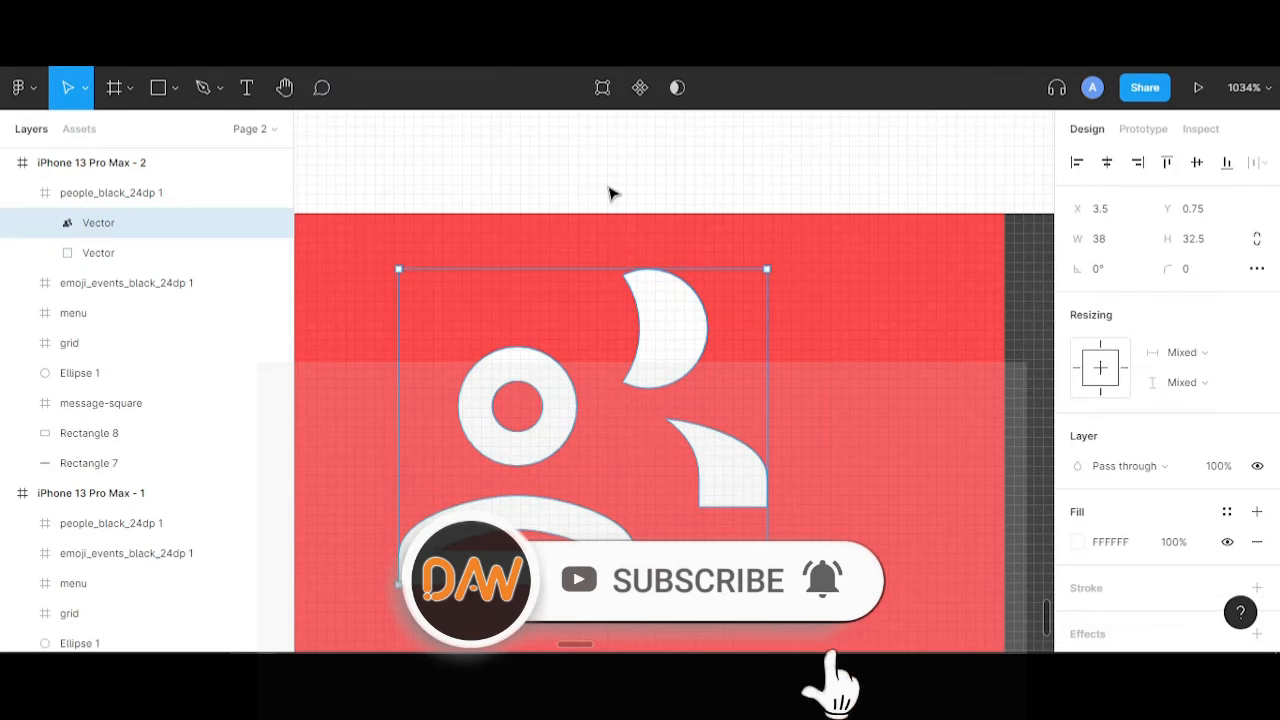
pyautogui.click(613, 194)
# - Duplicate the iPhone 13 Pro Max - 2 frame beside the original at X 804, Y -168
pyautogui.scroll(-5, 613, 194)
pyautogui.scroll(-1, 613, 194)
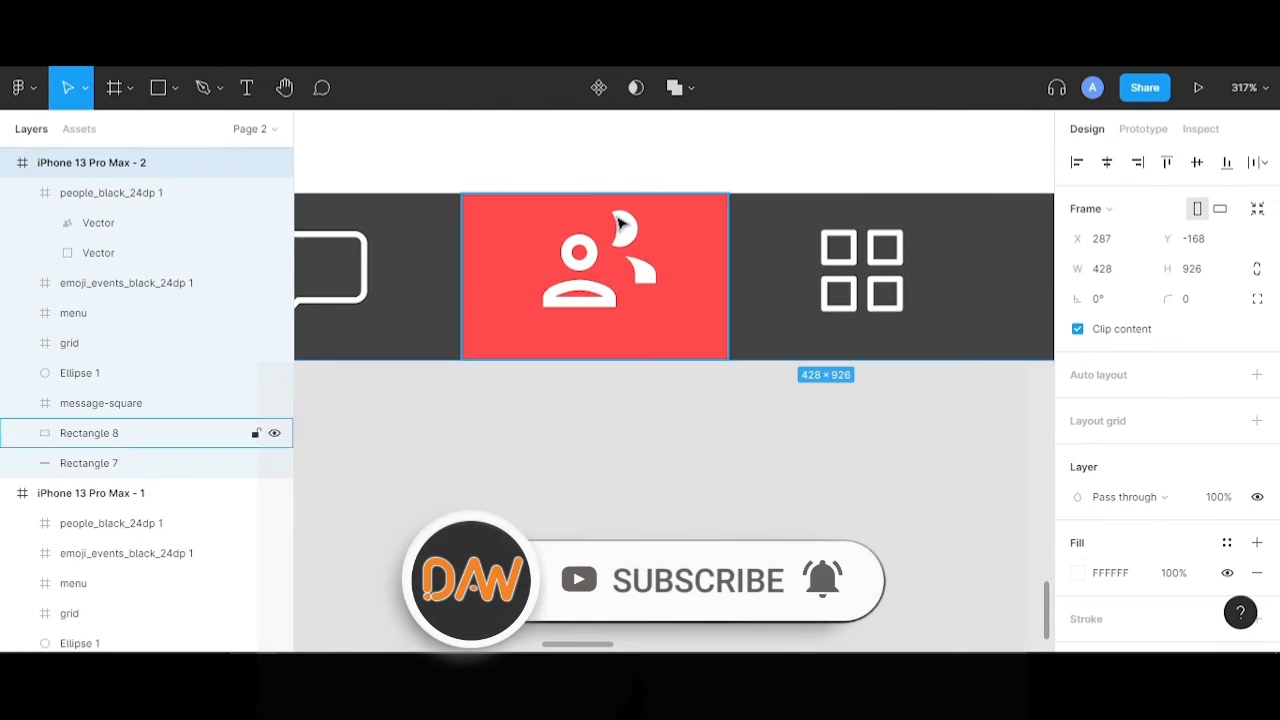
pyautogui.scroll(-5, 593, 322)
pyautogui.scroll(3, 580, 310)
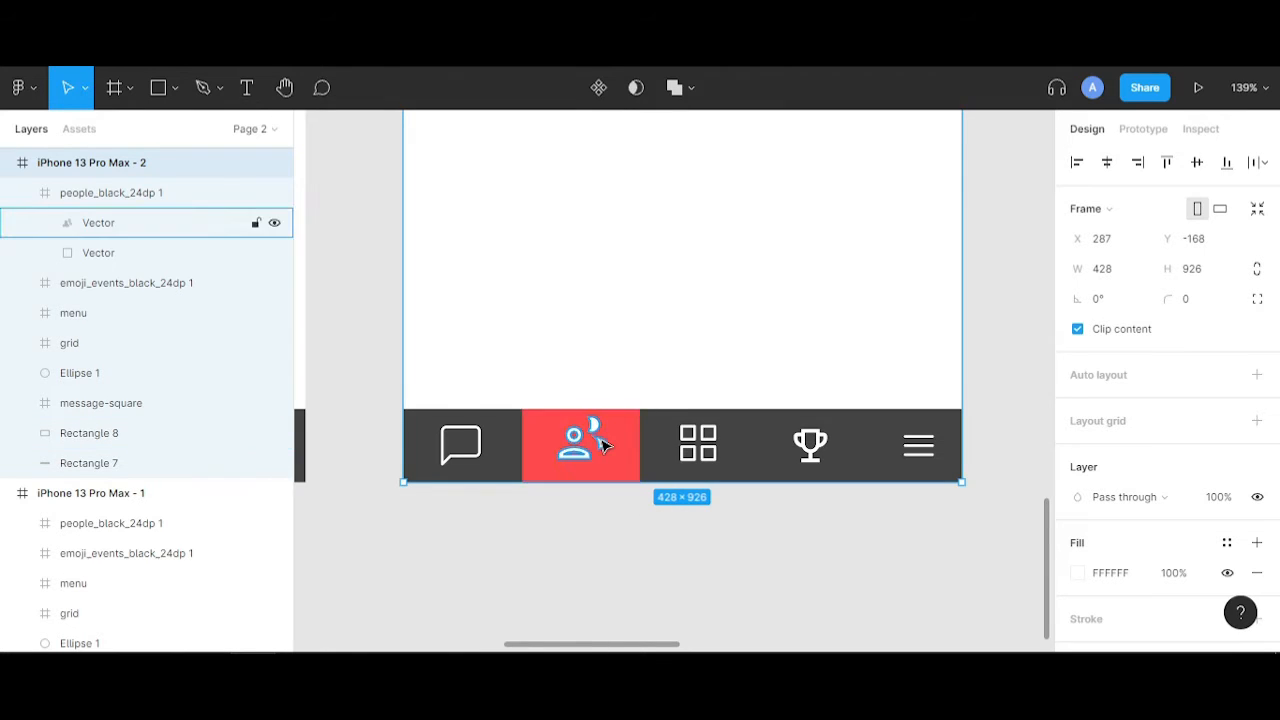
pyautogui.scroll(3, 600, 440)
pyautogui.scroll(-5, 603, 447)
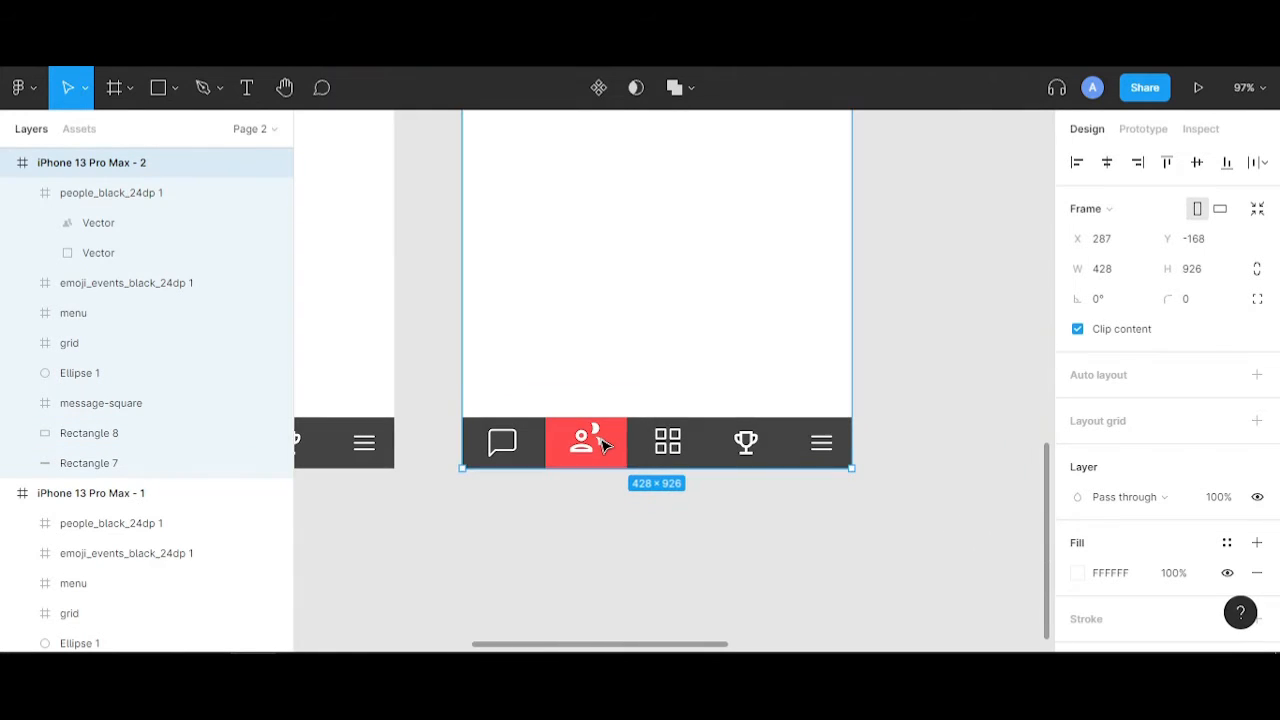
pyautogui.scroll(-3, 533, 413)
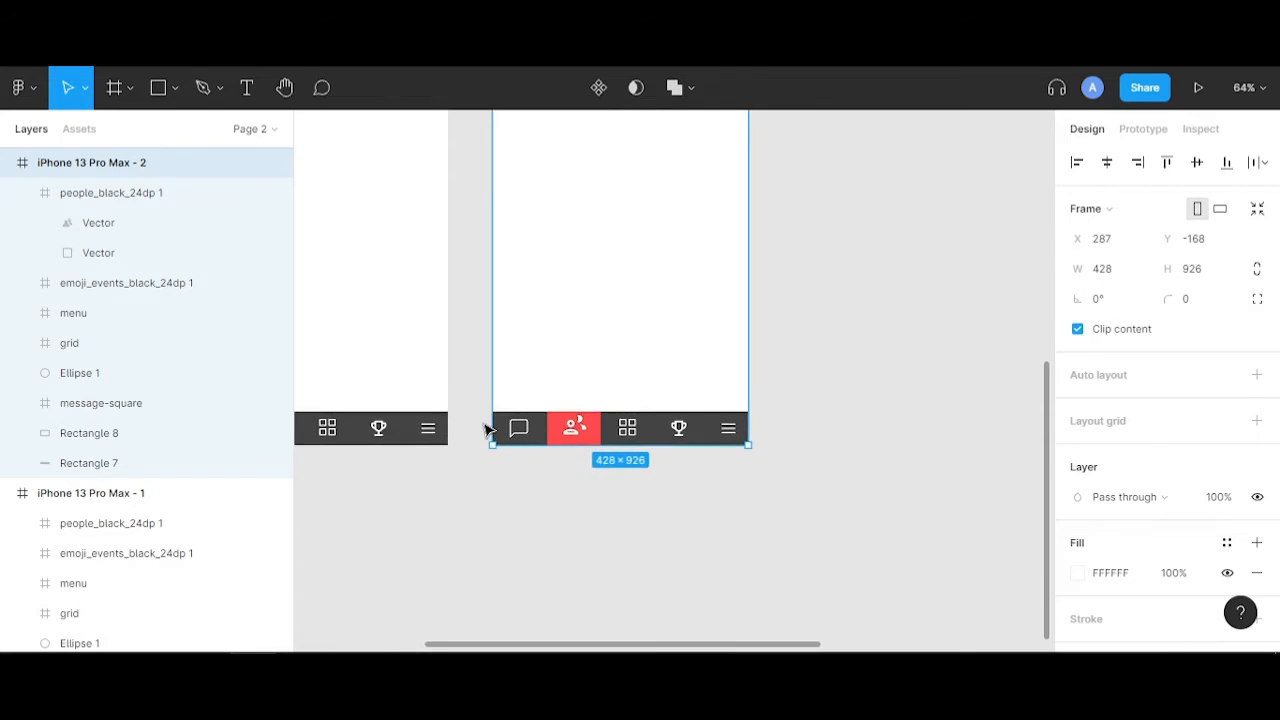
pyautogui.scroll(3, 474, 391)
pyautogui.scroll(-2, 474, 392)
pyautogui.moveTo(474, 392); pyautogui.dragTo(554, 406)
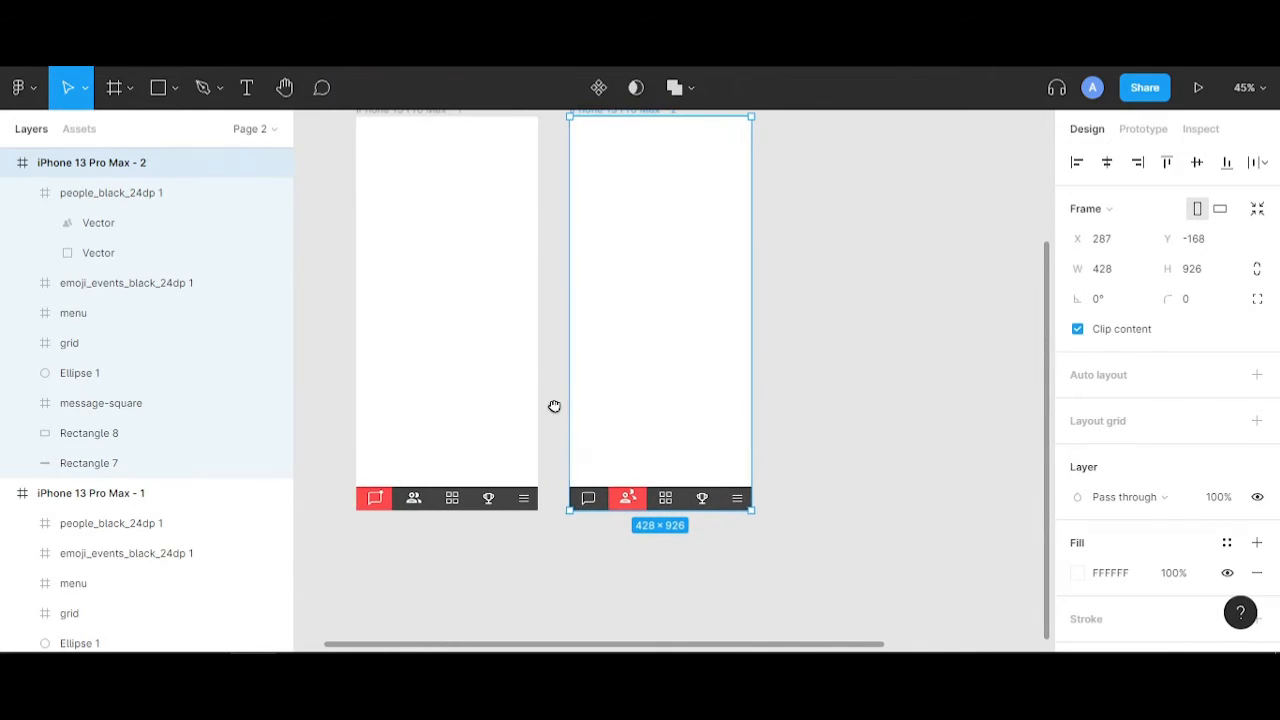
pyautogui.scroll(3, 557, 412)
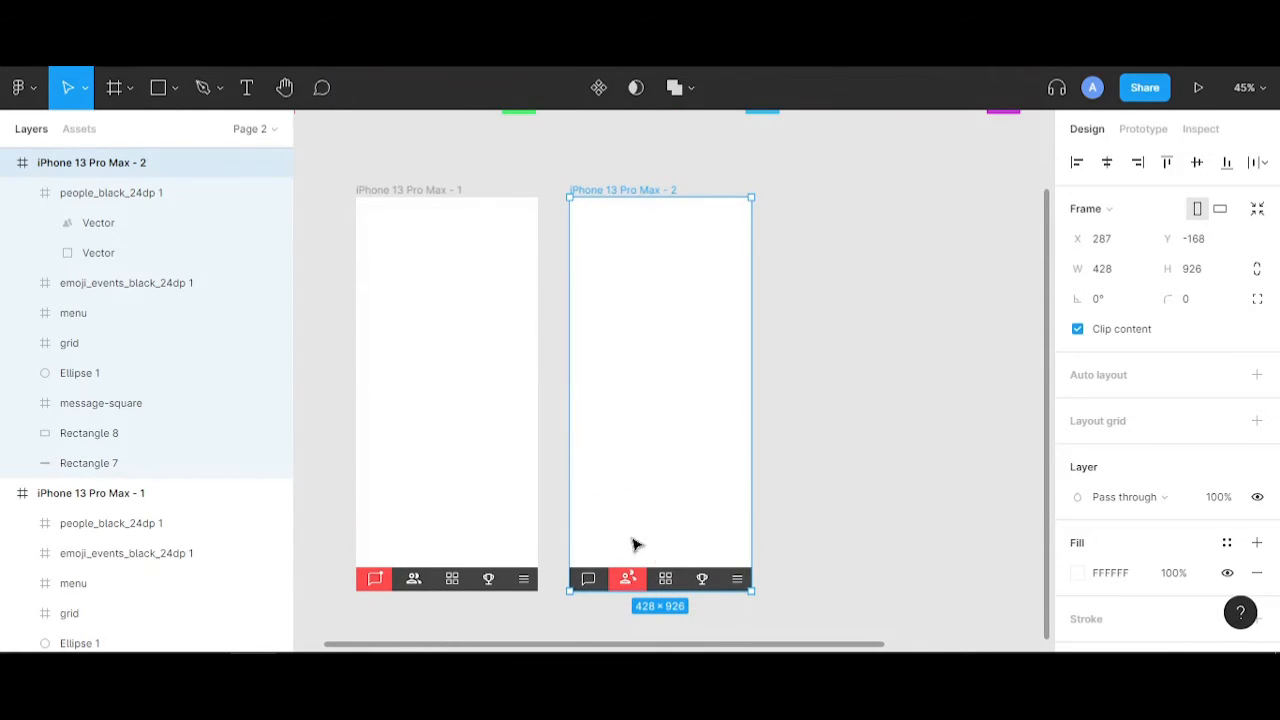
pyautogui.moveTo(815, 535); pyautogui.dragTo(710, 506)
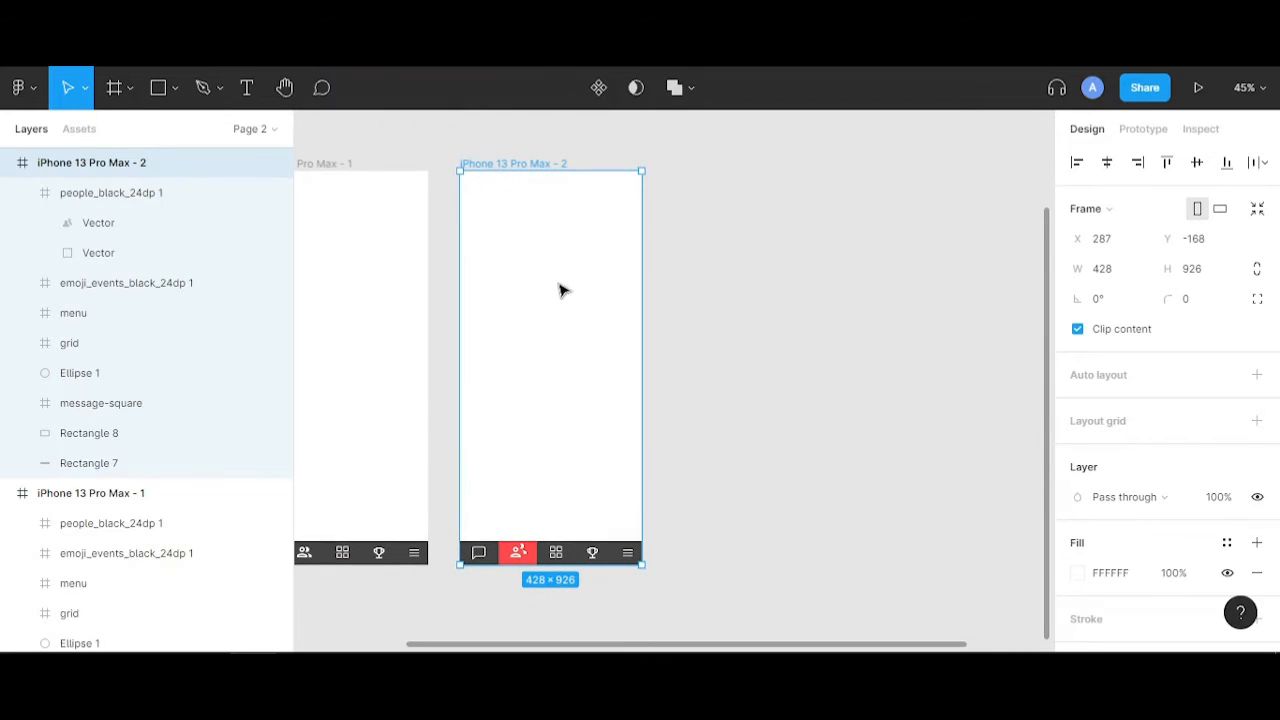
pyautogui.click(810, 309)
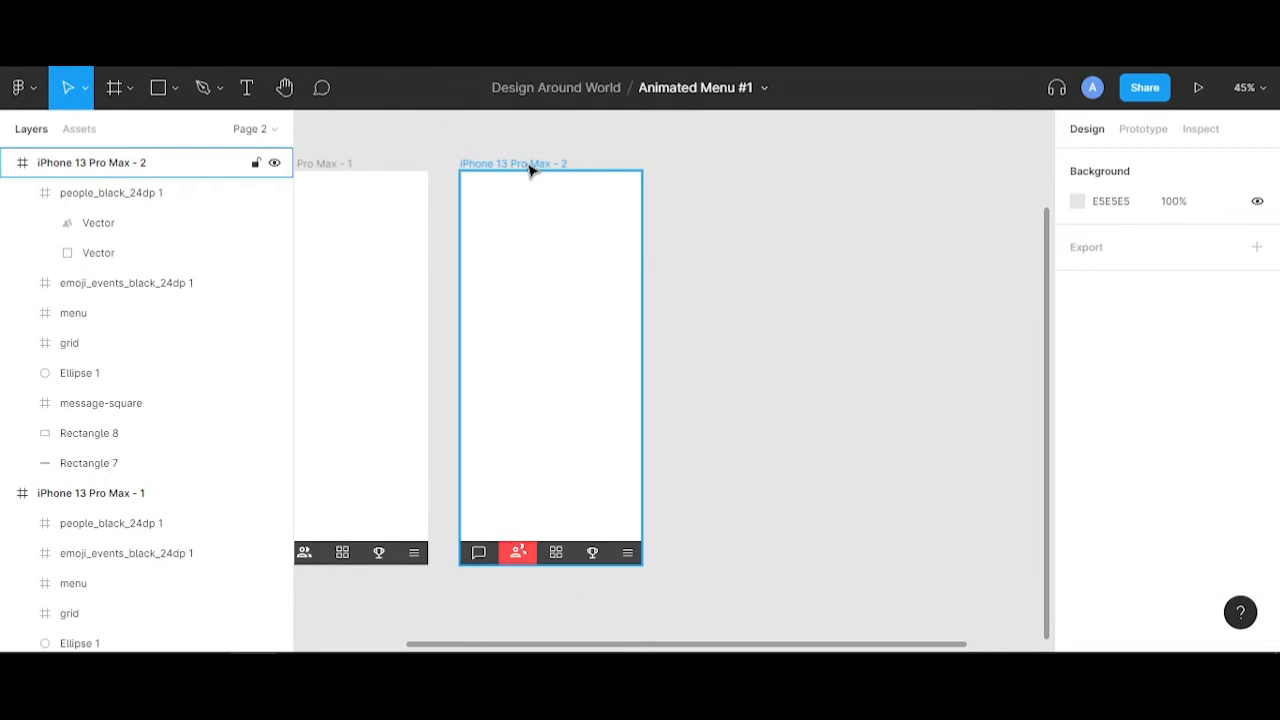
pyautogui.moveTo(533, 170); pyautogui.dragTo(756, 178)
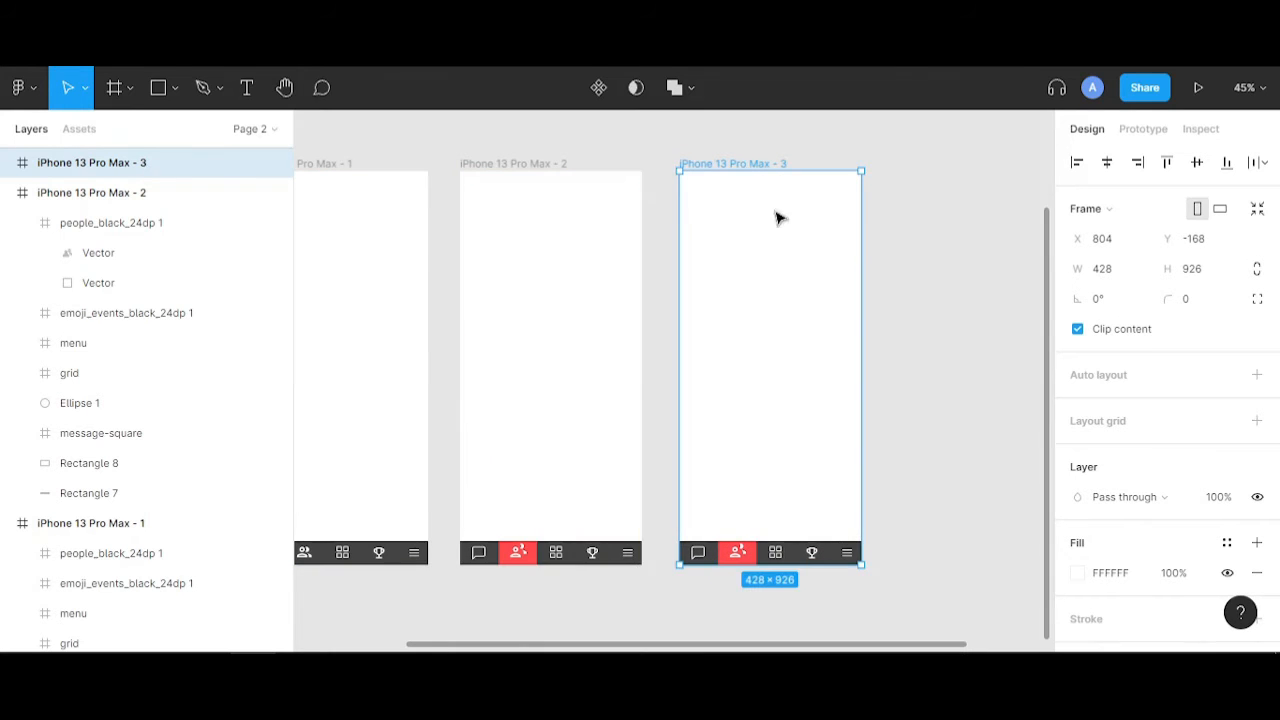
pyautogui.moveTo(937, 408); pyautogui.dragTo(841, 427)
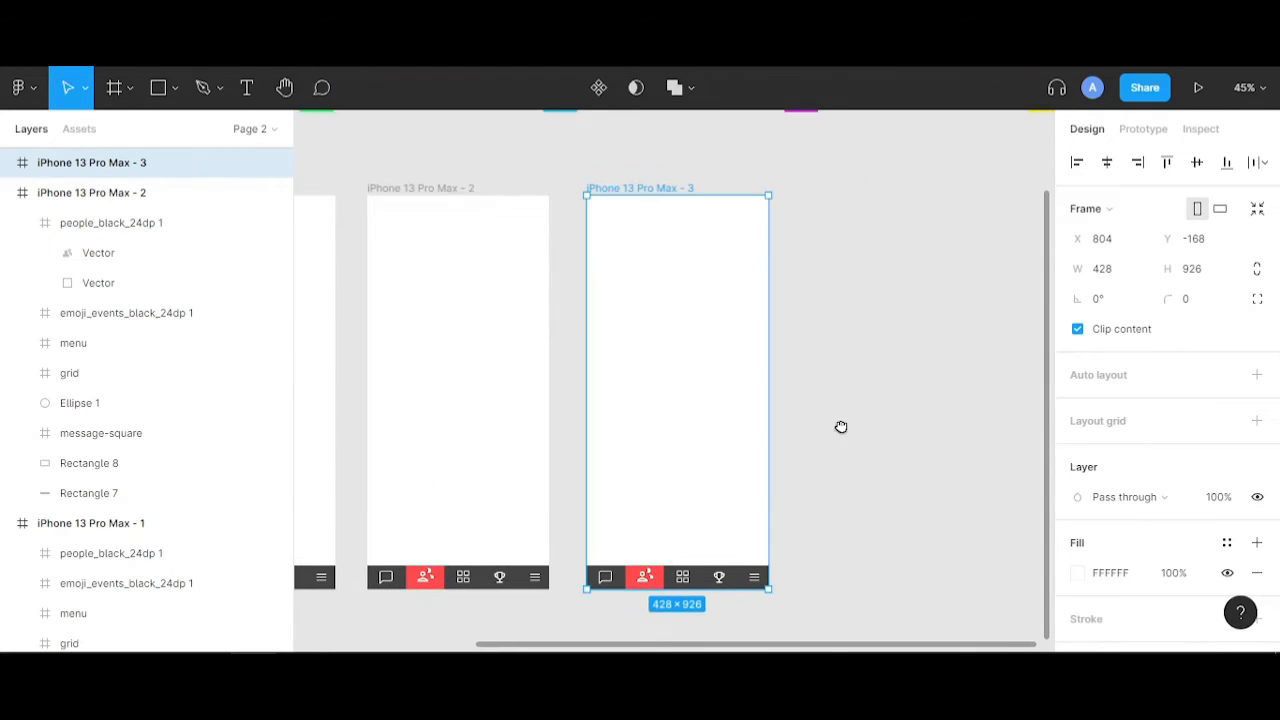
# - Recolour the highlight behind the people icon in iPhone 13 Pro Max - 2 to 41F85E, sampled from the green swatch
pyautogui.scroll(6, 700, 632)
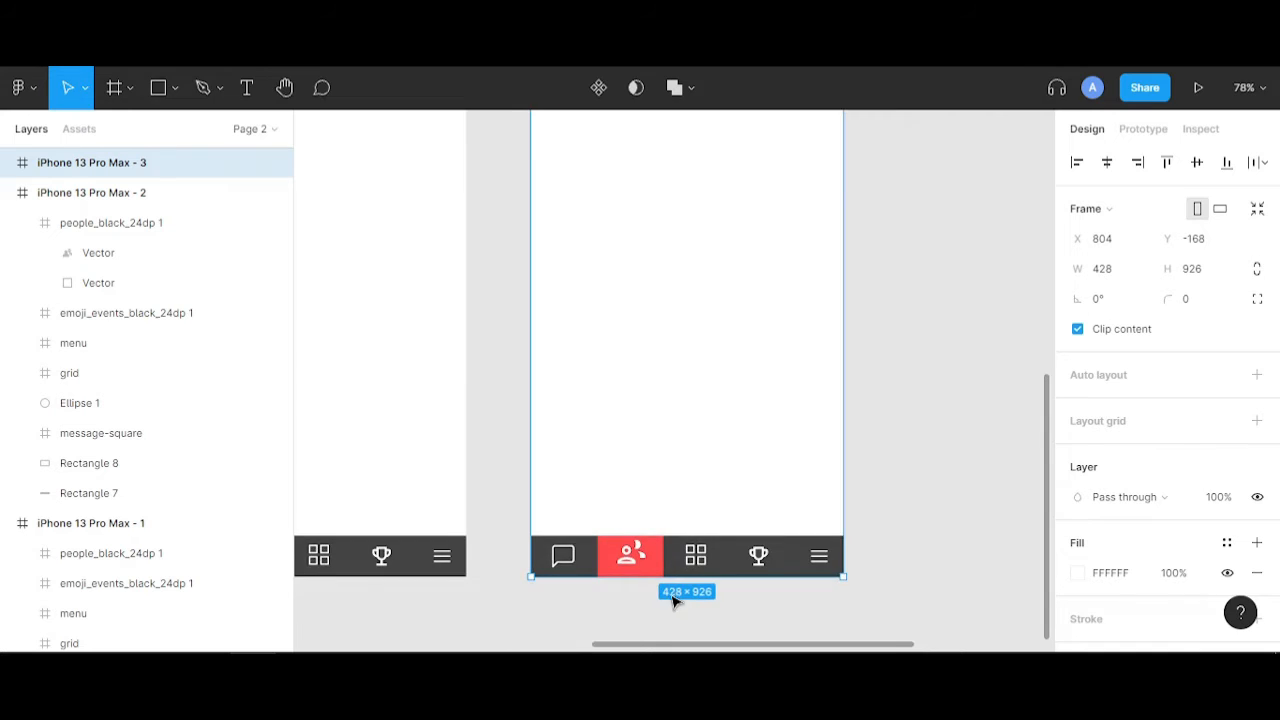
pyautogui.scroll(-4, 524, 620)
pyautogui.hscroll(-2, 742, 527)
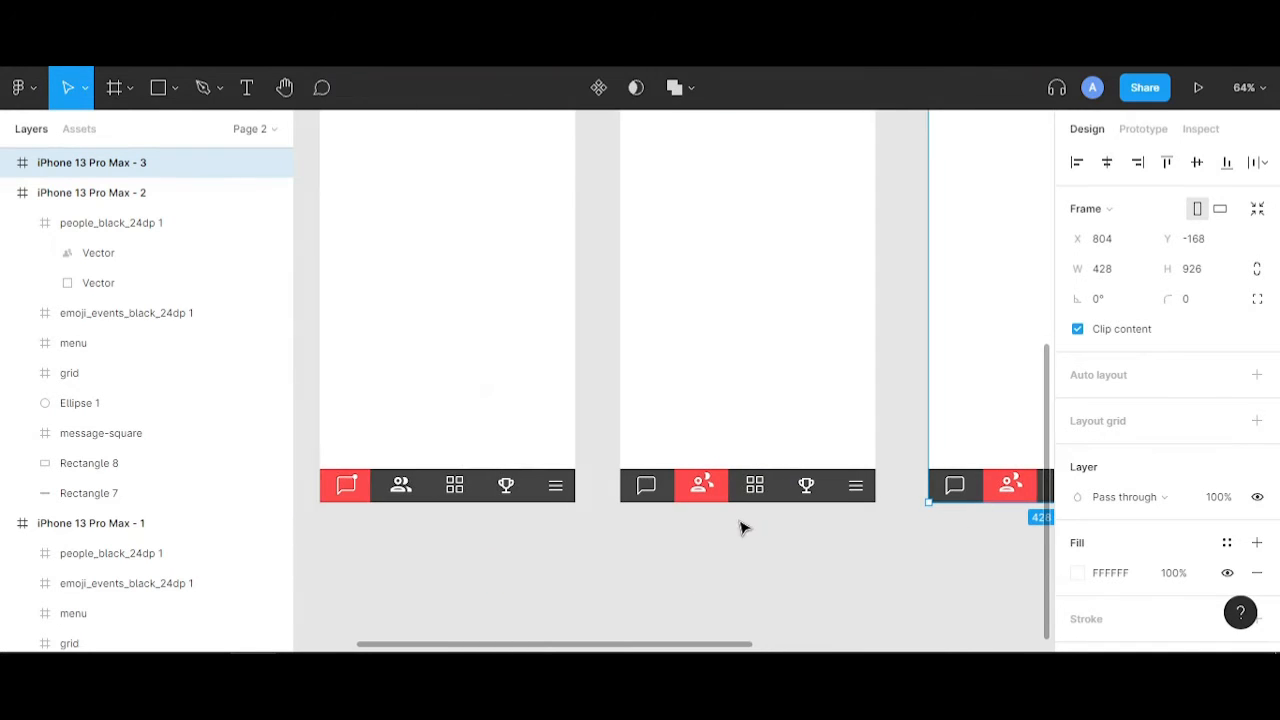
pyautogui.scroll(3, 740, 513)
pyautogui.click(721, 499)
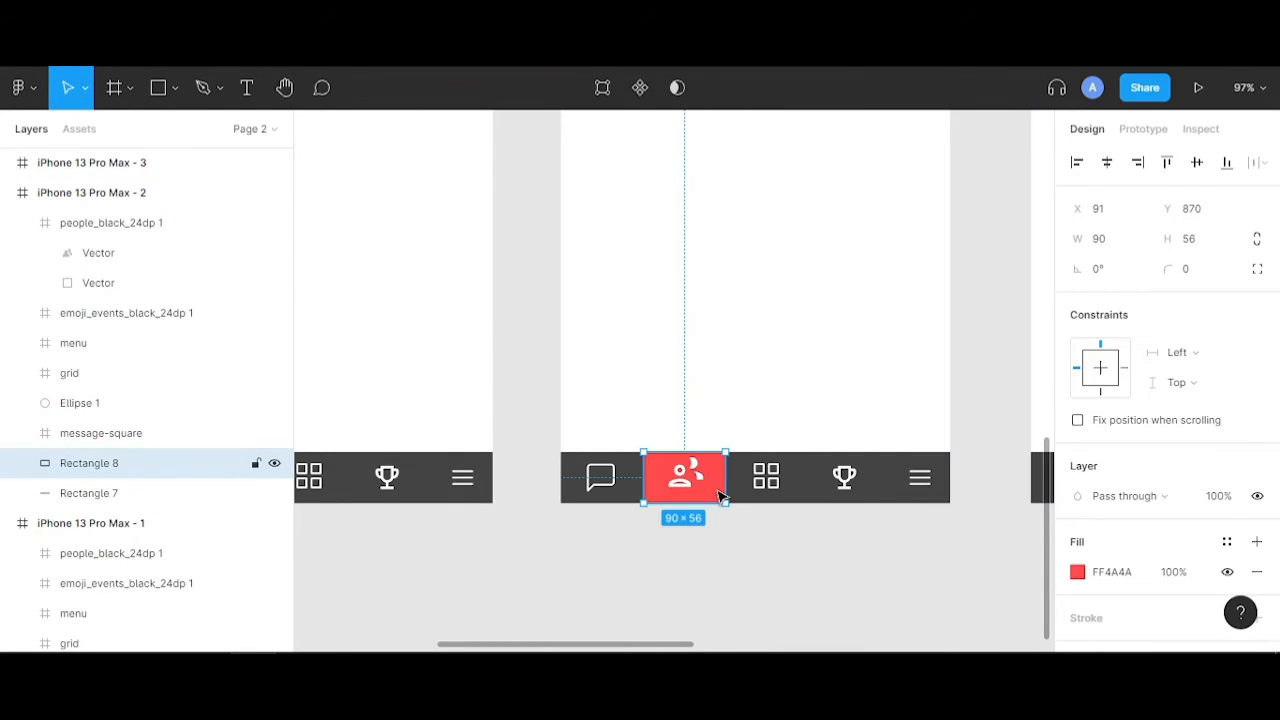
pyautogui.scroll(-3, 945, 460)
pyautogui.scroll(5, 962, 354)
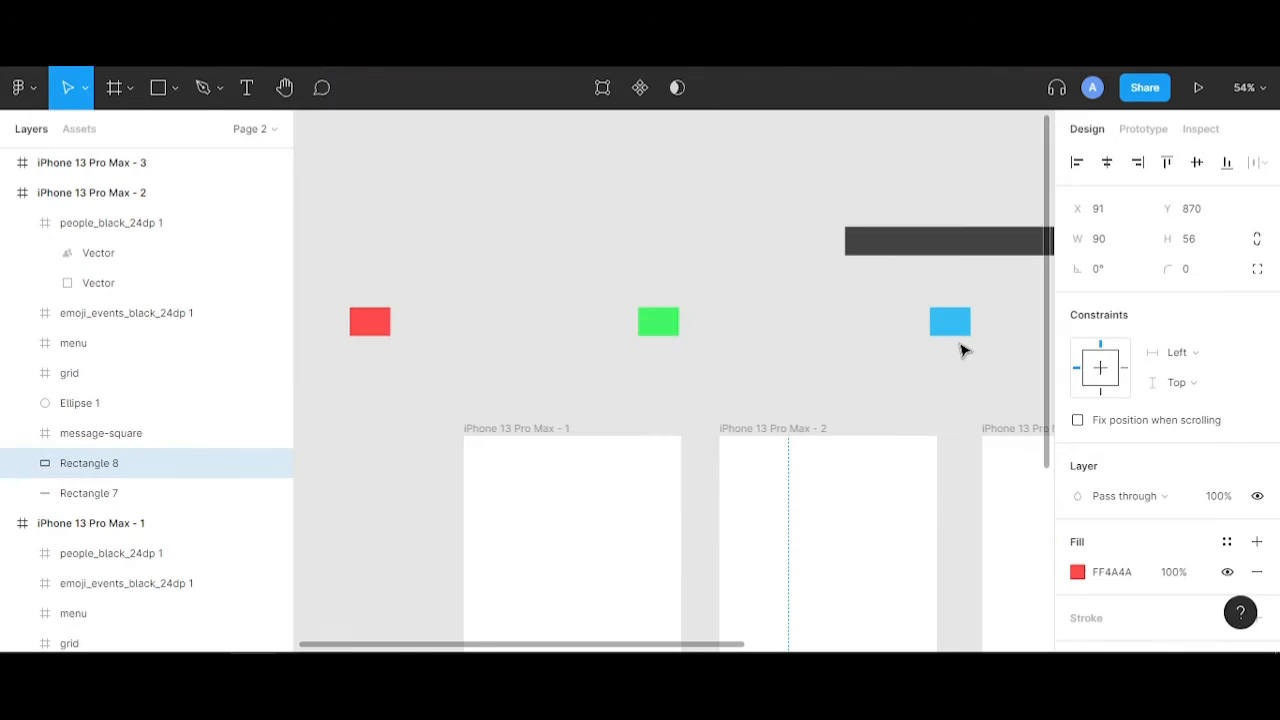
pyautogui.scroll(-2, 964, 471)
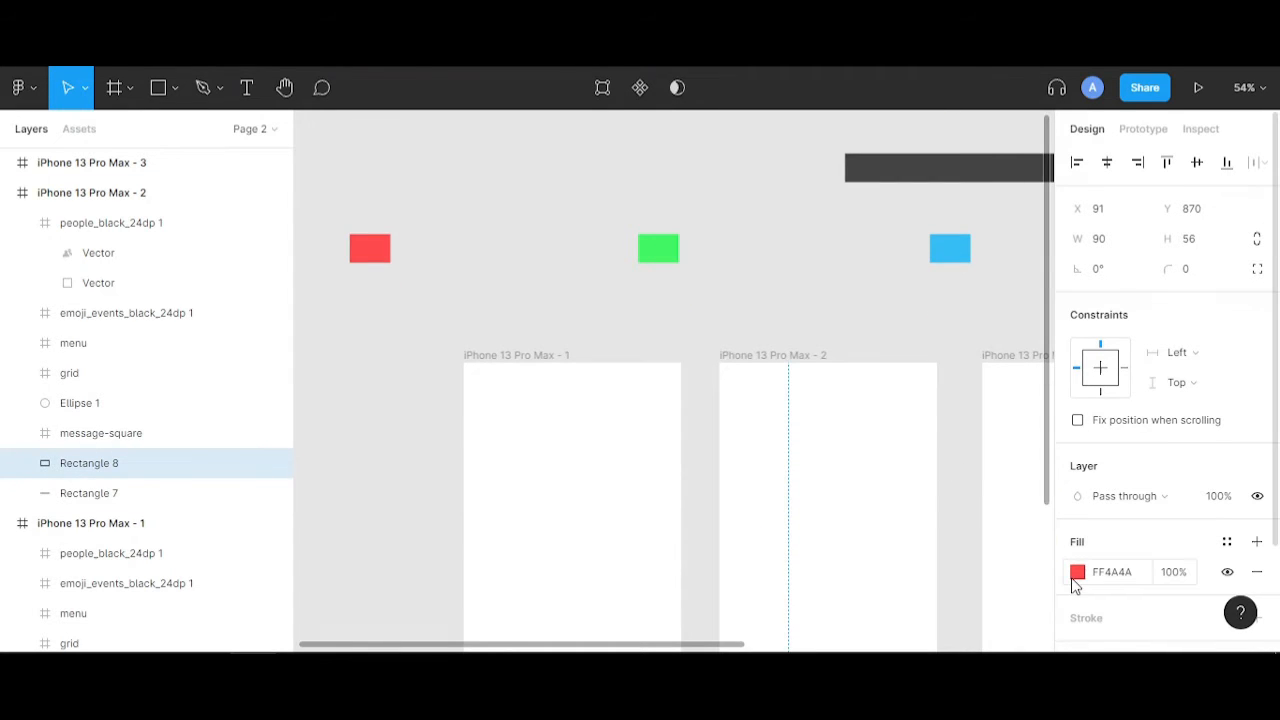
pyautogui.click(1077, 572)
pyautogui.click(852, 440)
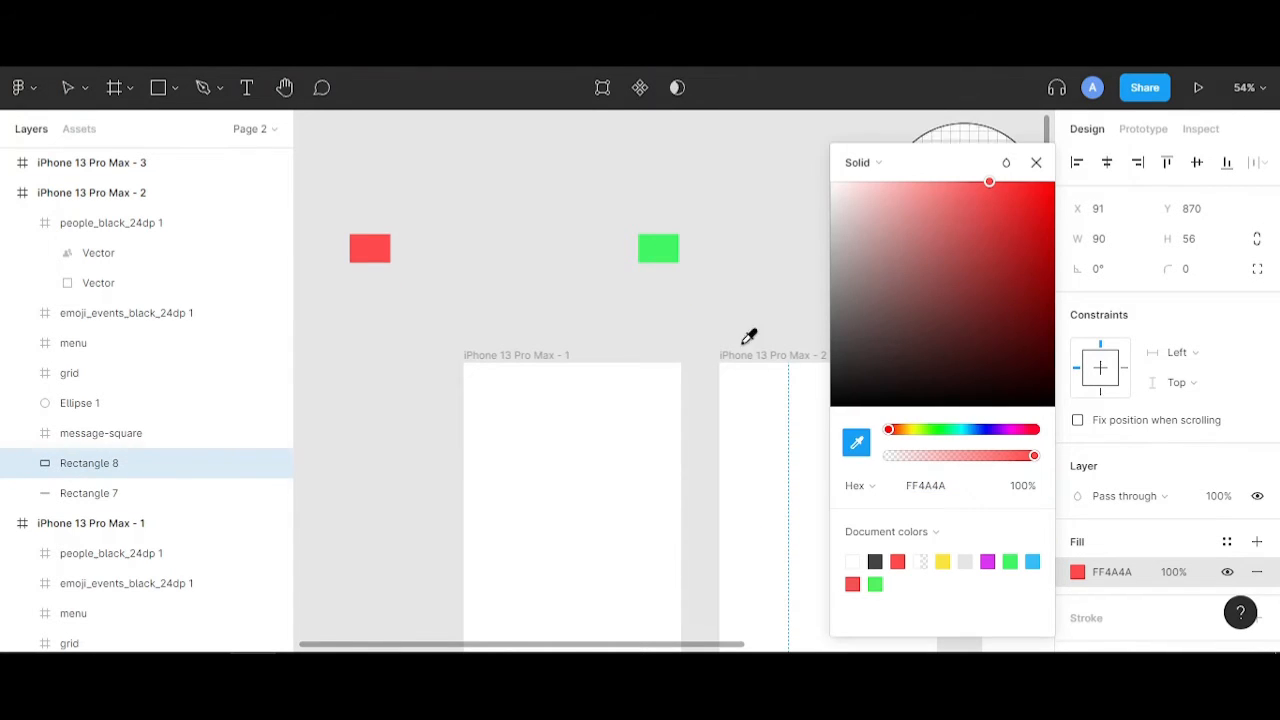
pyautogui.click(667, 250)
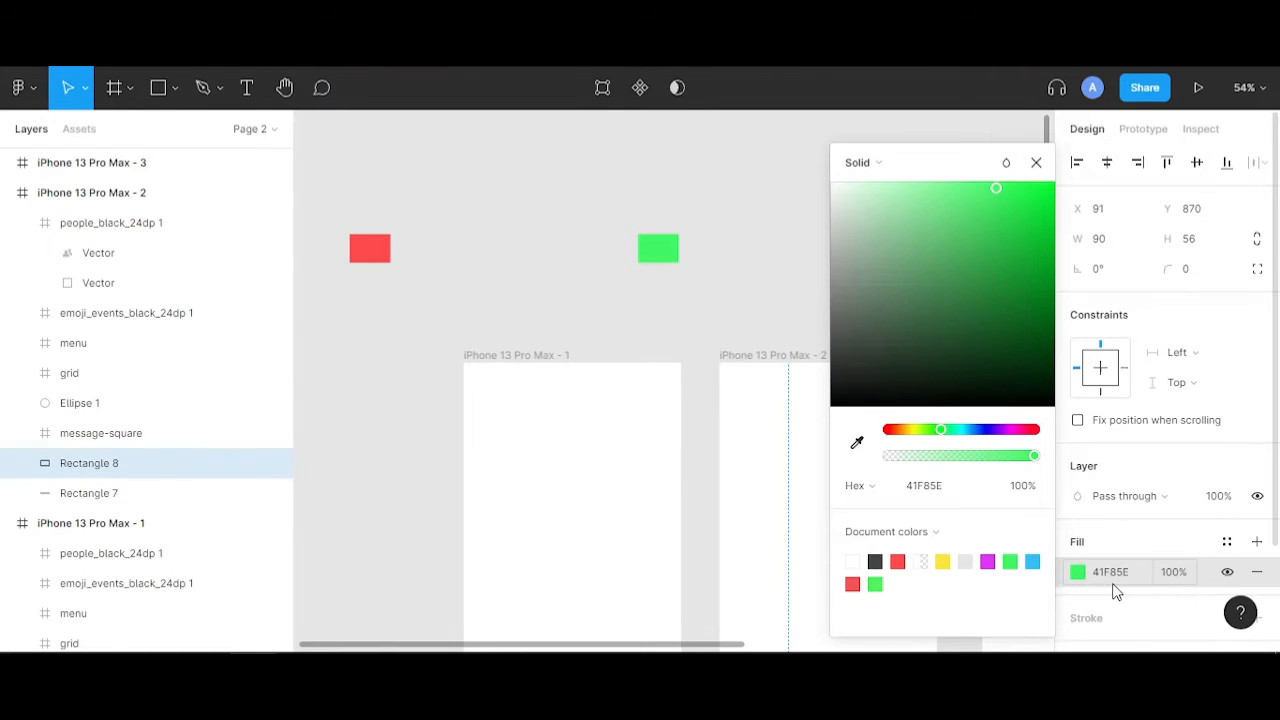
pyautogui.click(720, 331)
# - Move the red highlight rectangle in iPhone 13 Pro Max - 3 behind the grid icon, to X 182
pyautogui.scroll(-5, 805, 349)
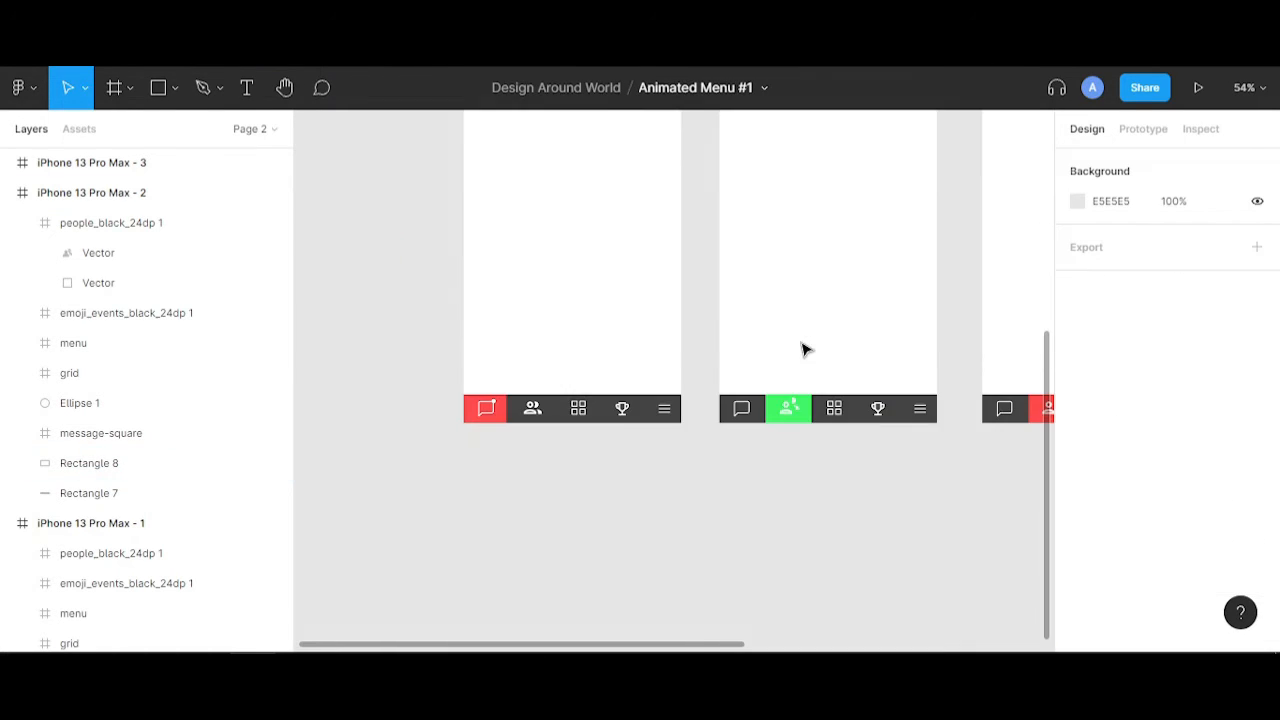
pyautogui.hscroll(3, 760, 475)
pyautogui.scroll(10, 680, 475)
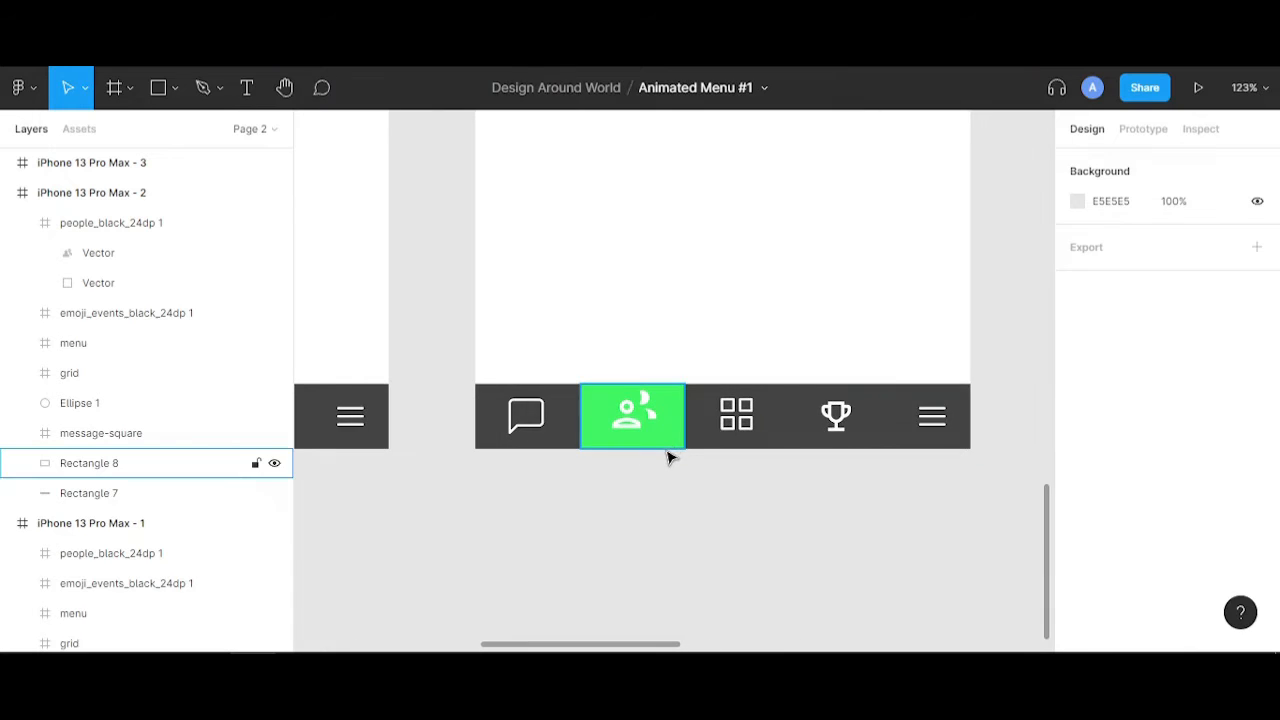
pyautogui.scroll(-6, 784, 502)
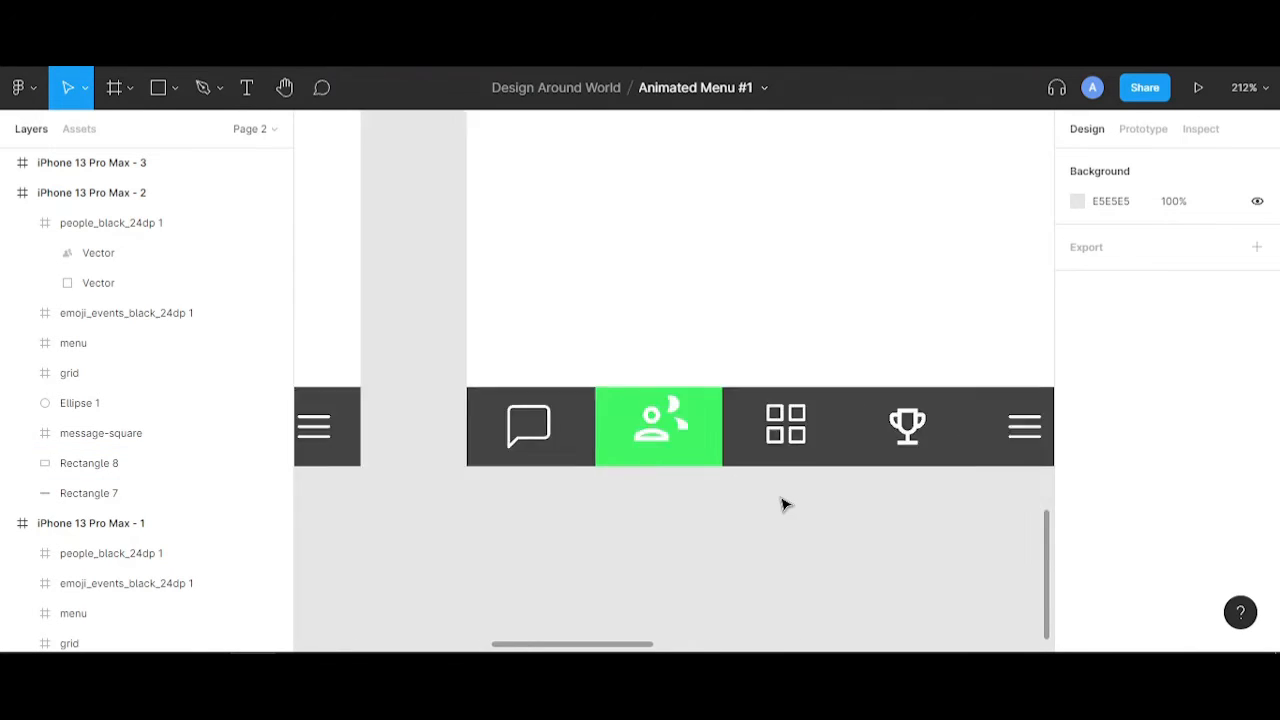
pyautogui.moveTo(828, 509); pyautogui.dragTo(555, 541)
pyautogui.moveTo(825, 555); pyautogui.dragTo(671, 555)
pyautogui.hscroll(2, 660, 553)
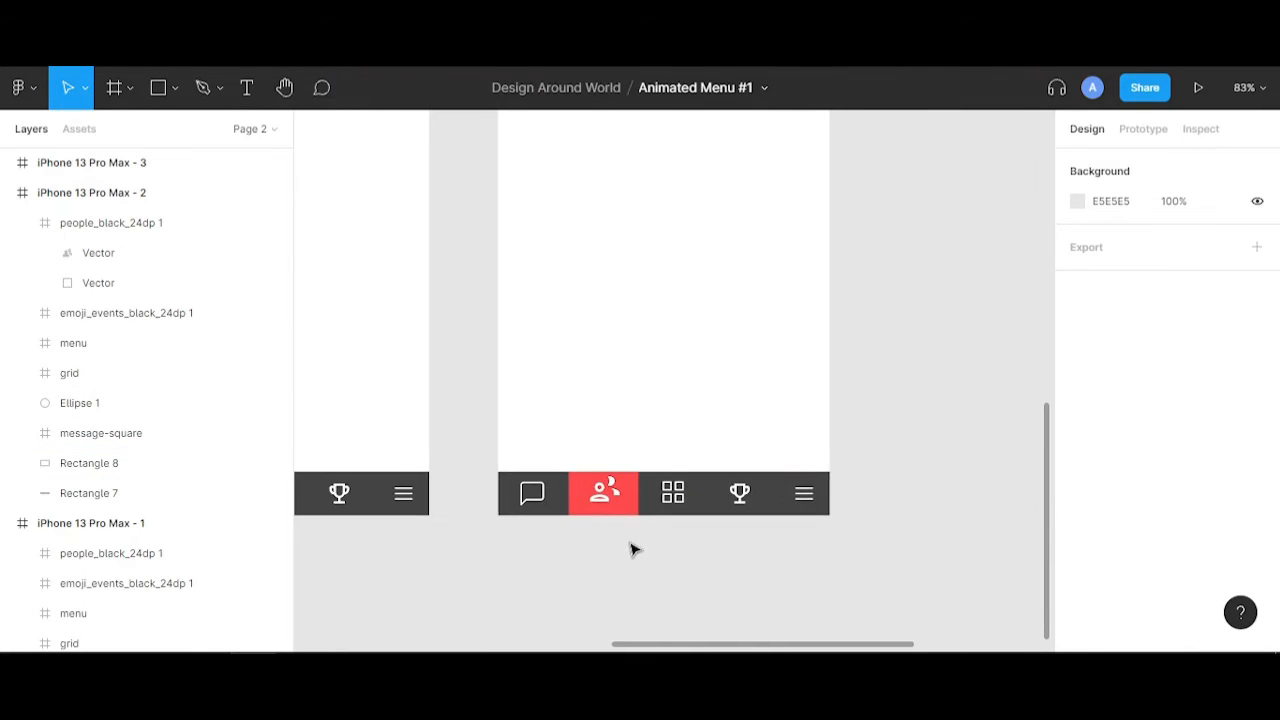
pyautogui.scroll(6, 630, 520)
pyautogui.click(610, 486)
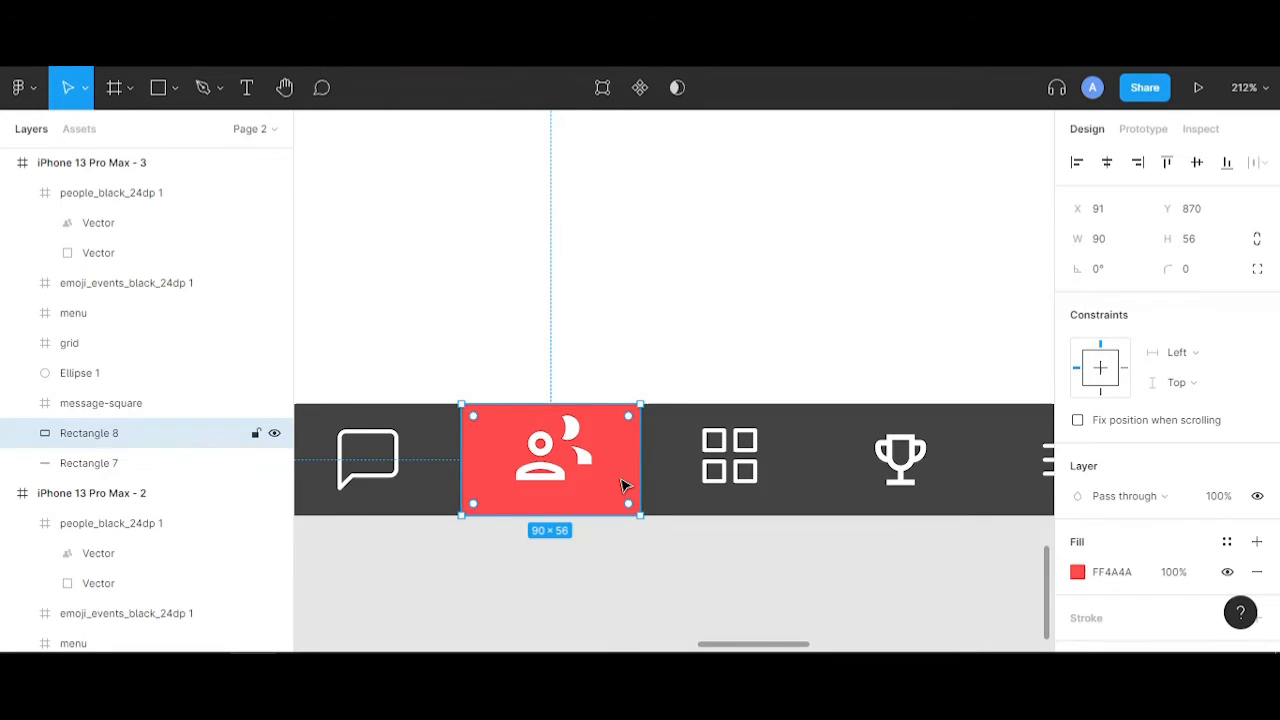
pyautogui.hotkey('shift', 'Right')
pyautogui.hotkey('shift', 'Right')
pyautogui.hotkey('shift', 'Right')
pyautogui.hotkey('shift', 'Right')
pyautogui.hotkey('shift', 'Right')
pyautogui.hotkey('shift', 'Right')
pyautogui.hotkey('shift', 'Right')
pyautogui.hotkey('shift', 'Right')
pyautogui.hotkey('shift', 'Right')
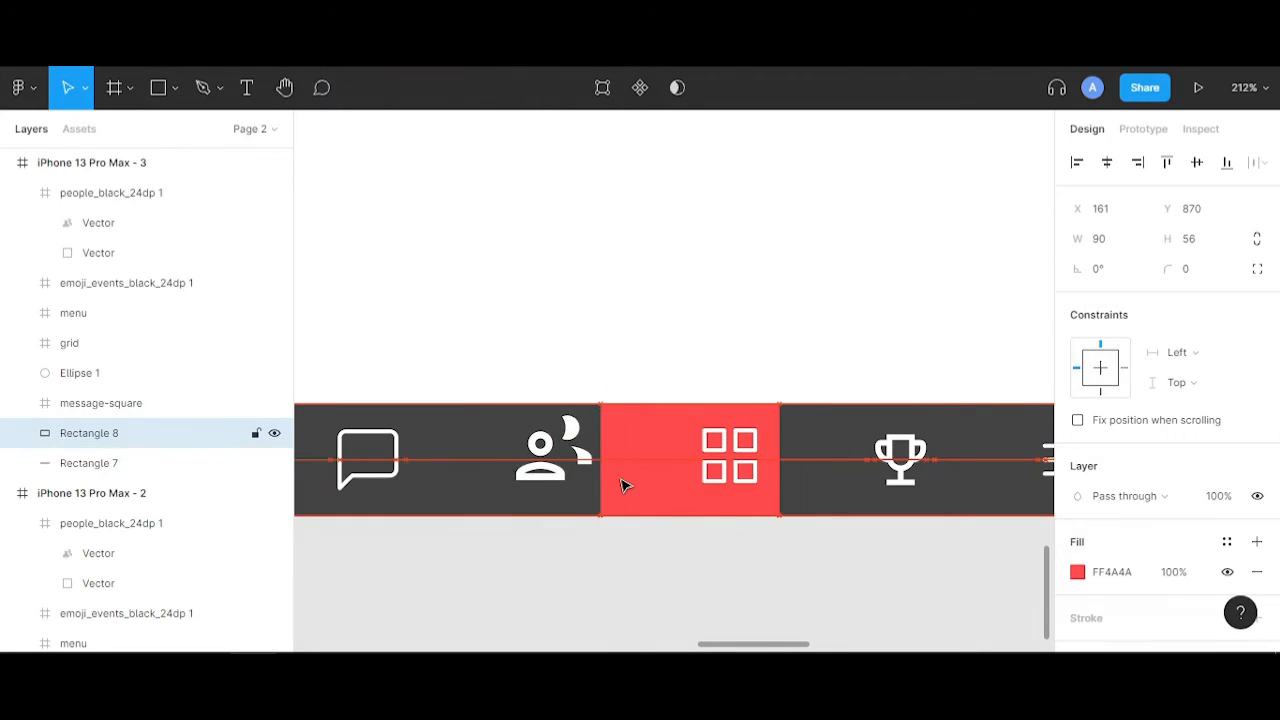
pyautogui.press('Right')
pyautogui.press('Right')
pyautogui.press('Right')
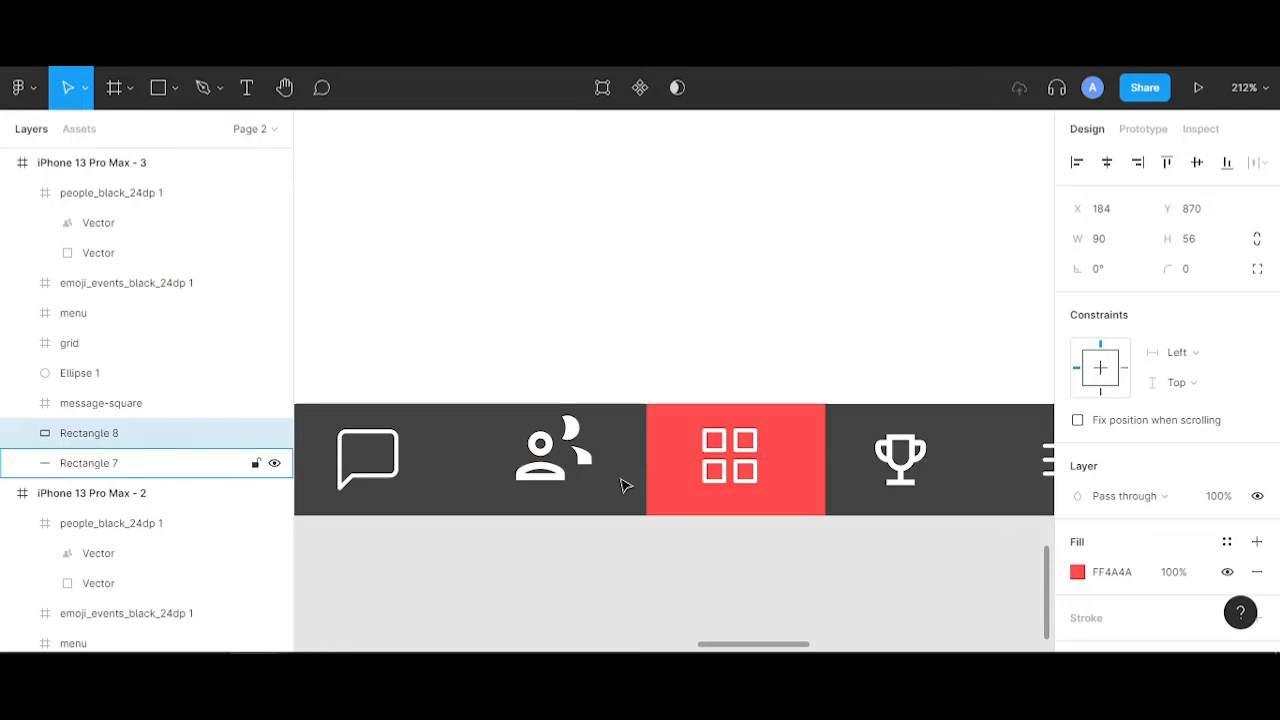
pyautogui.press('Left')
pyautogui.press('Left')
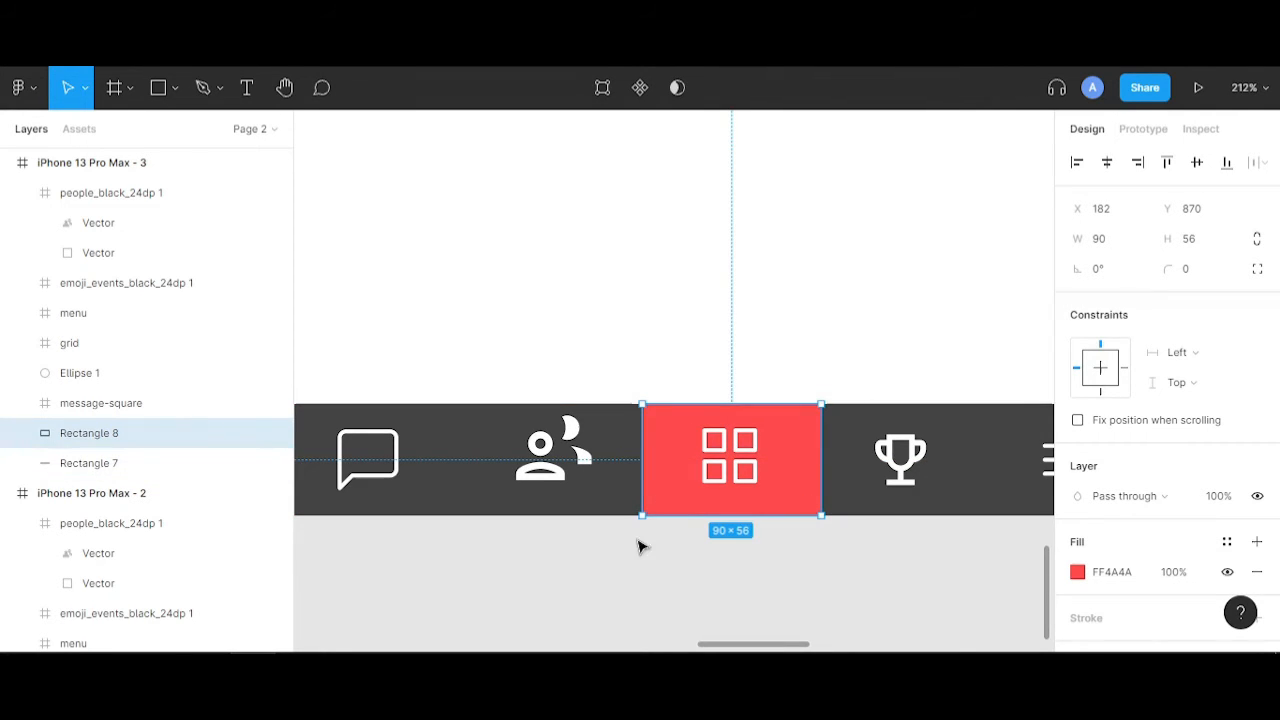
pyautogui.scroll(-5, 590, 500)
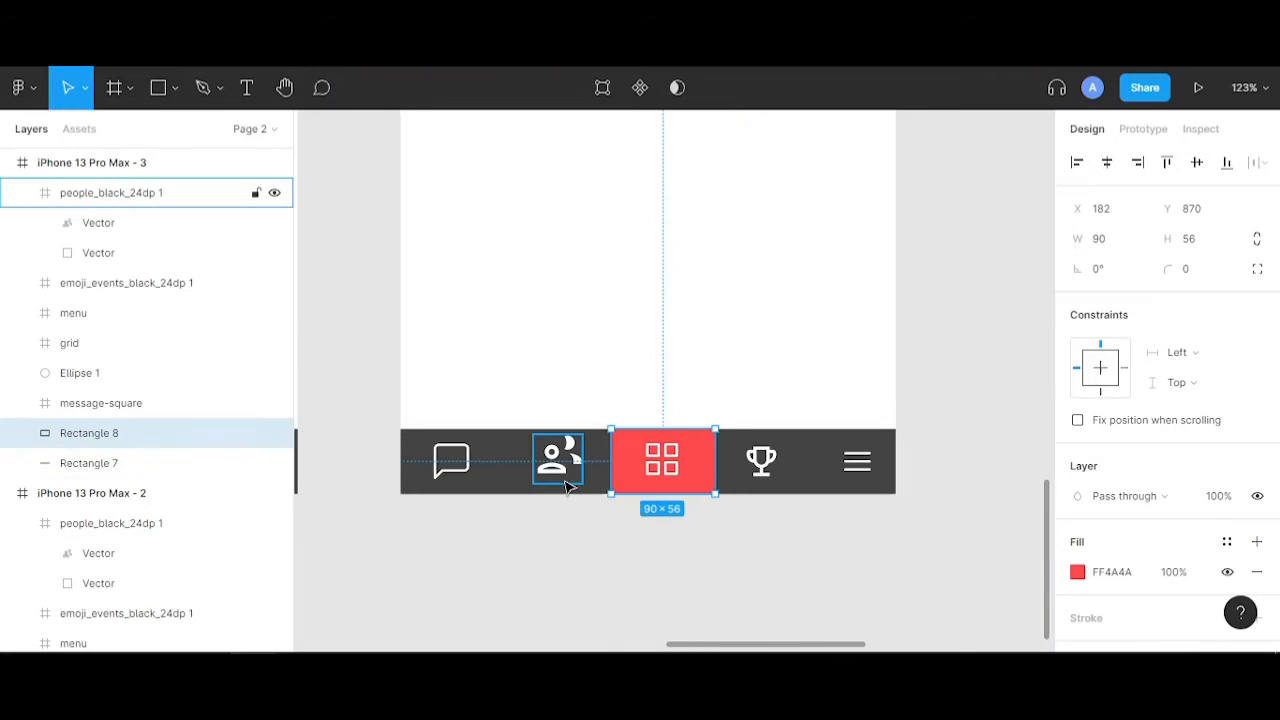
pyautogui.scroll(5, 660, 510)
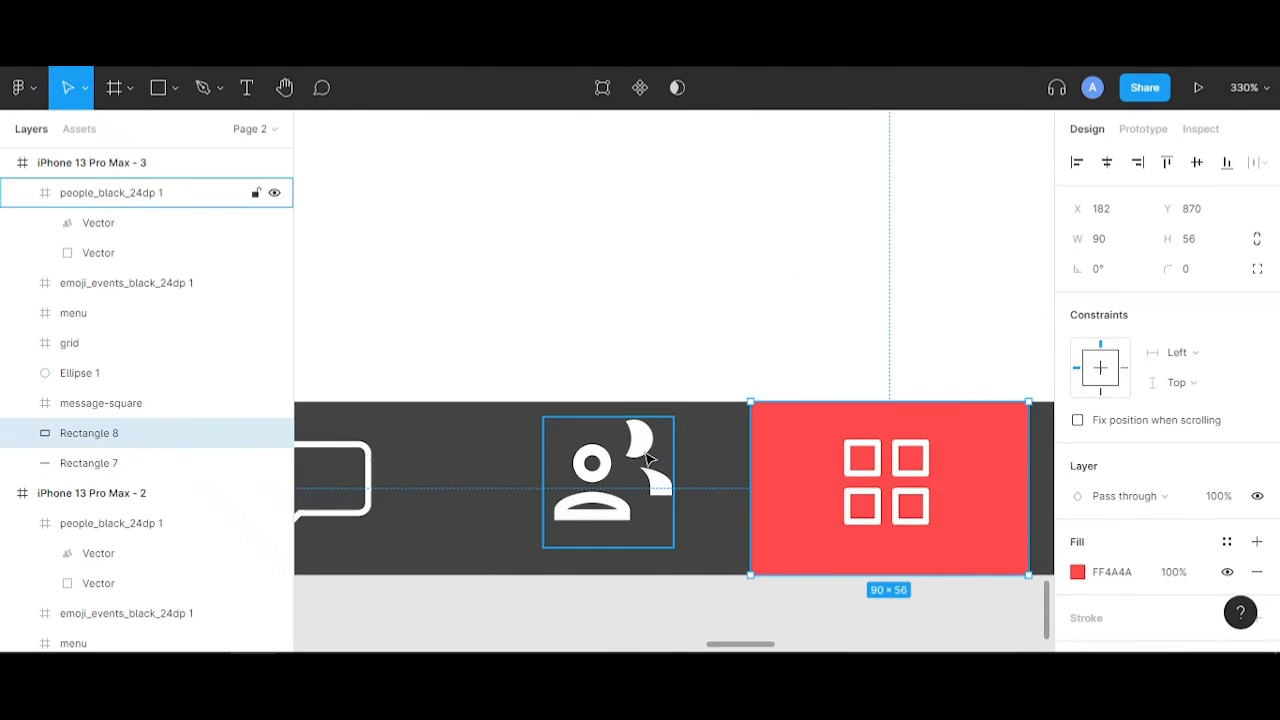
pyautogui.scroll(4, 645, 457)
pyautogui.doubleClick(634, 457)
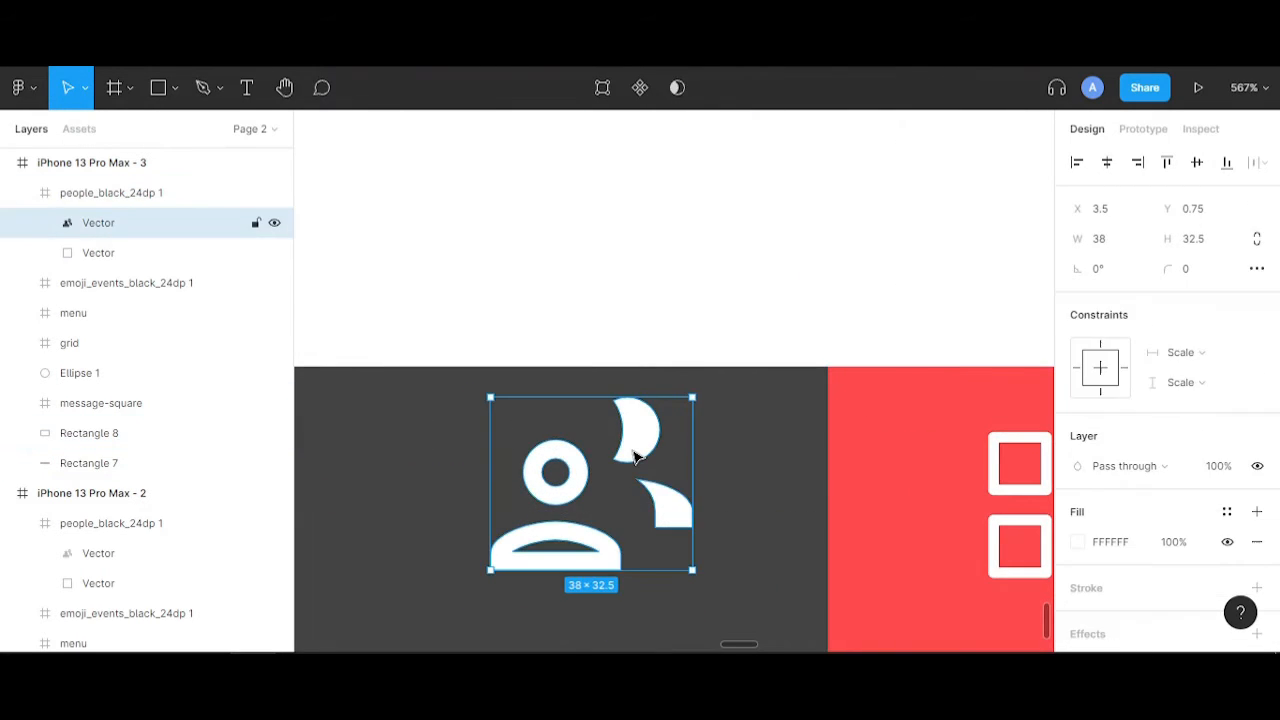
pyautogui.doubleClick(634, 457)
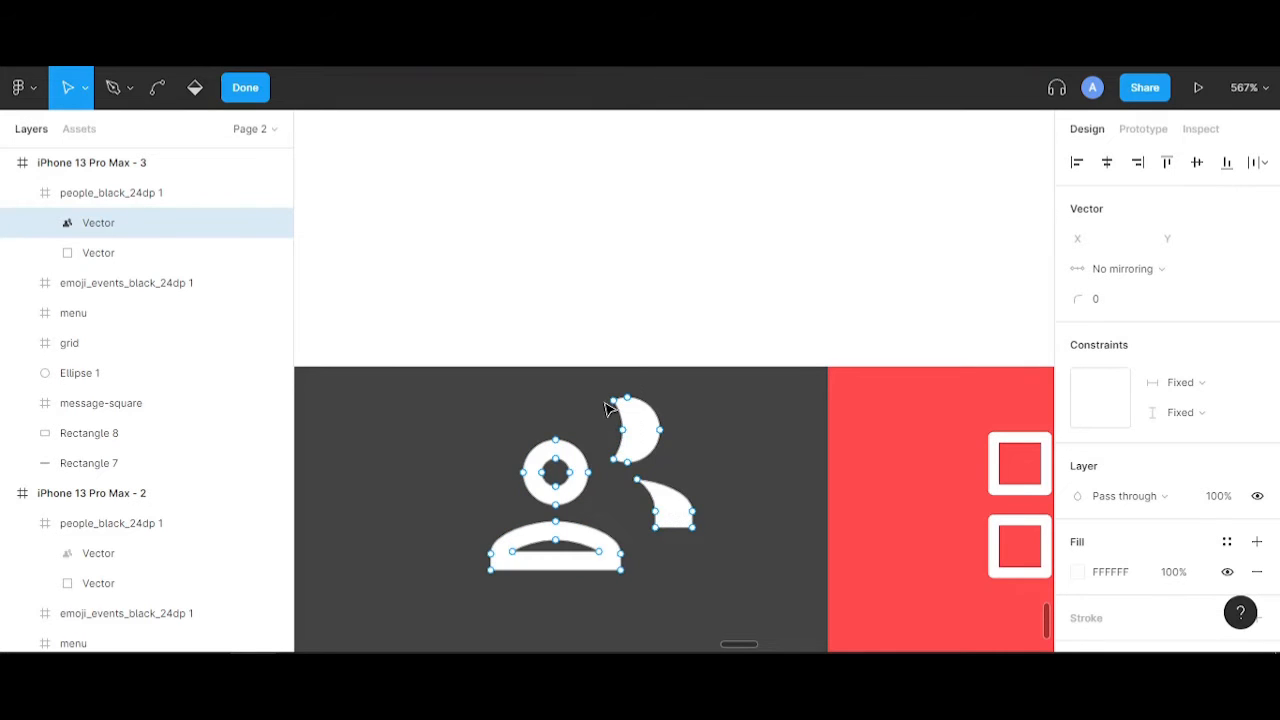
pyautogui.scroll(-5, 703, 553)
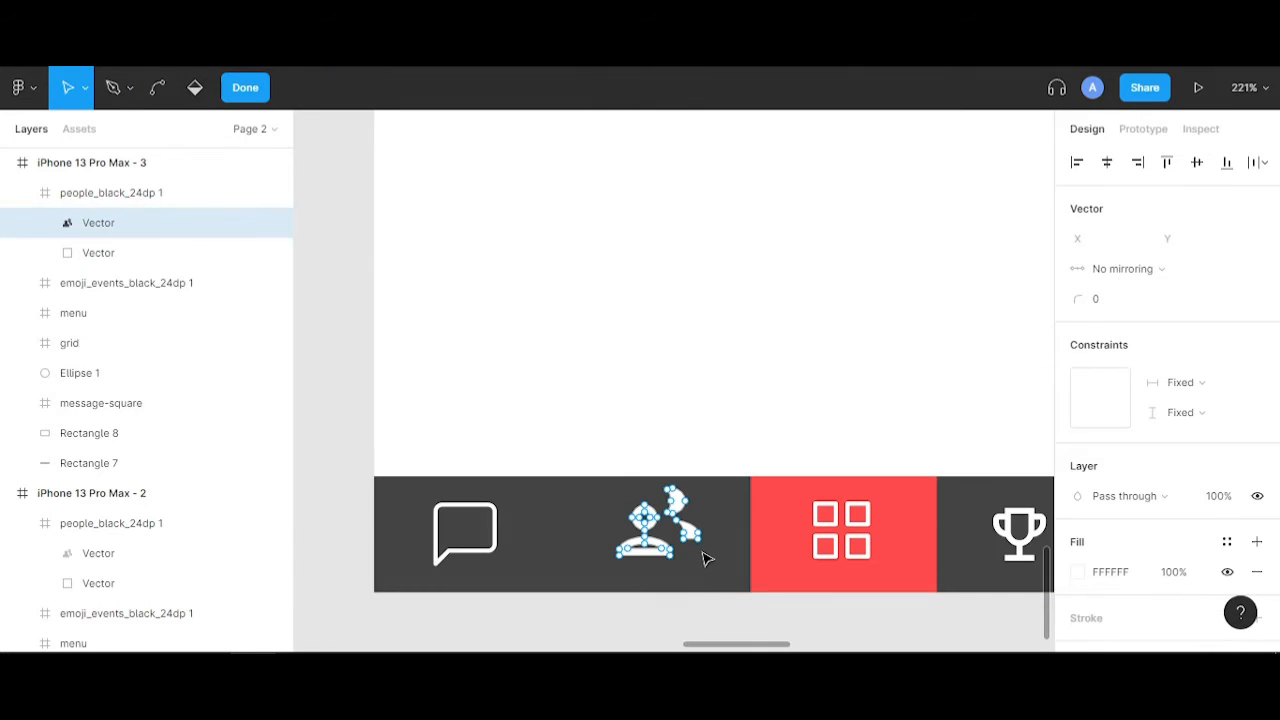
pyautogui.click(648, 540)
pyautogui.click(657, 632)
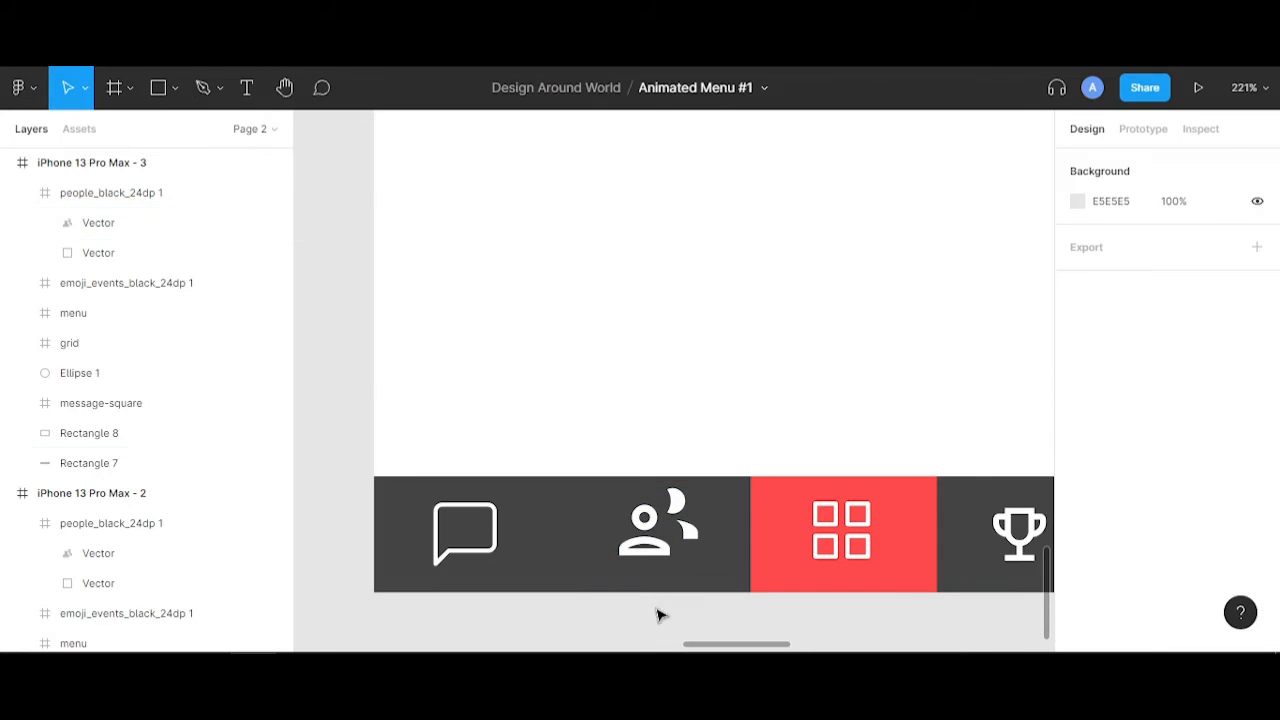
# - Delete the modified people icon from the iPhone 13 Pro Max - 3 frame
pyautogui.click(652, 545)
pyautogui.press('Delete')
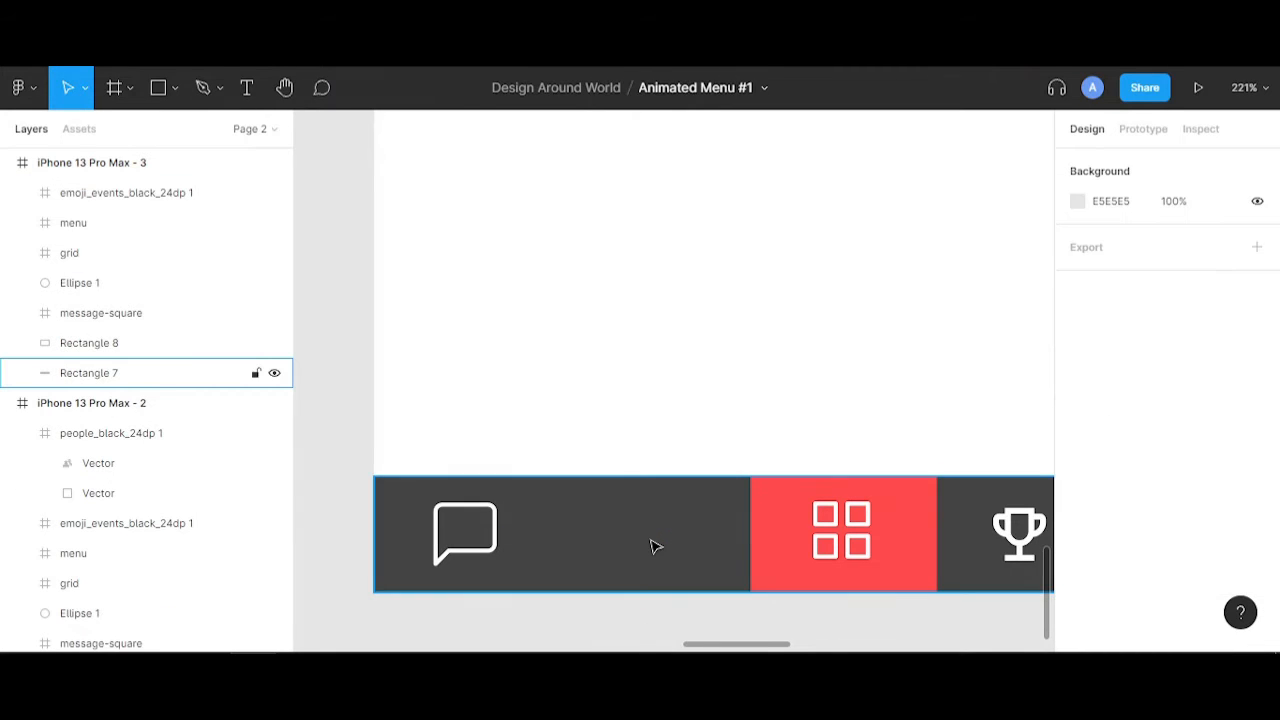
# - Try copying the people icon from iPhone 13 Pro Max - 2 into the iPhone 13 Pro Max - 3 frame, and remove the copy
pyautogui.scroll(-5, 655, 547)
pyautogui.moveTo(594, 574); pyautogui.dragTo(728, 575)
pyautogui.scroll(4, 466, 541)
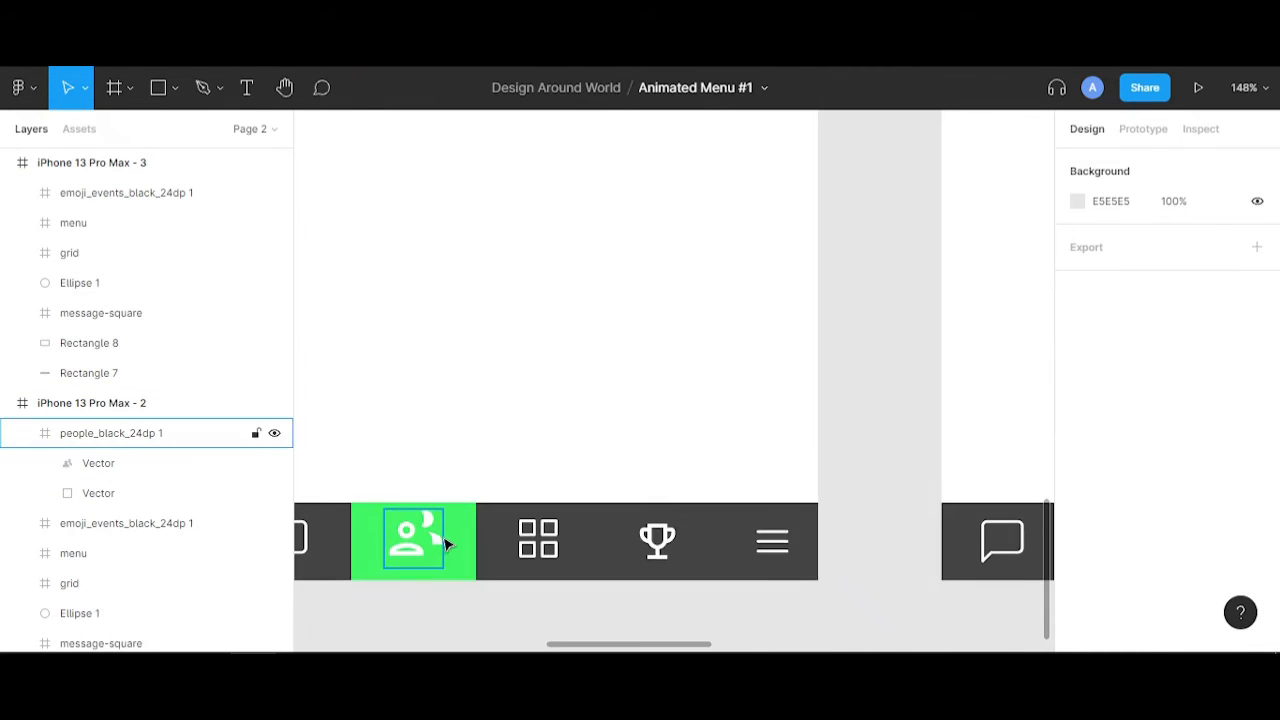
pyautogui.click(446, 543)
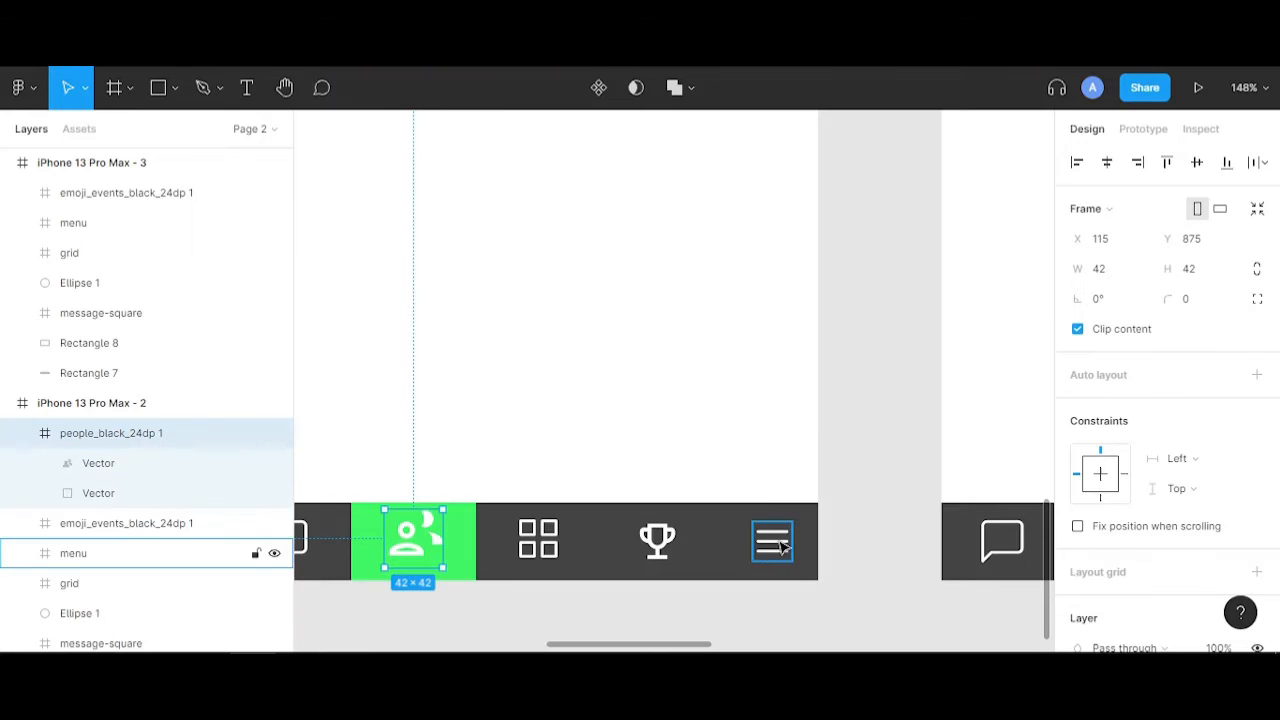
pyautogui.hscroll(3, 726, 531)
pyautogui.scroll(-5, 746, 423)
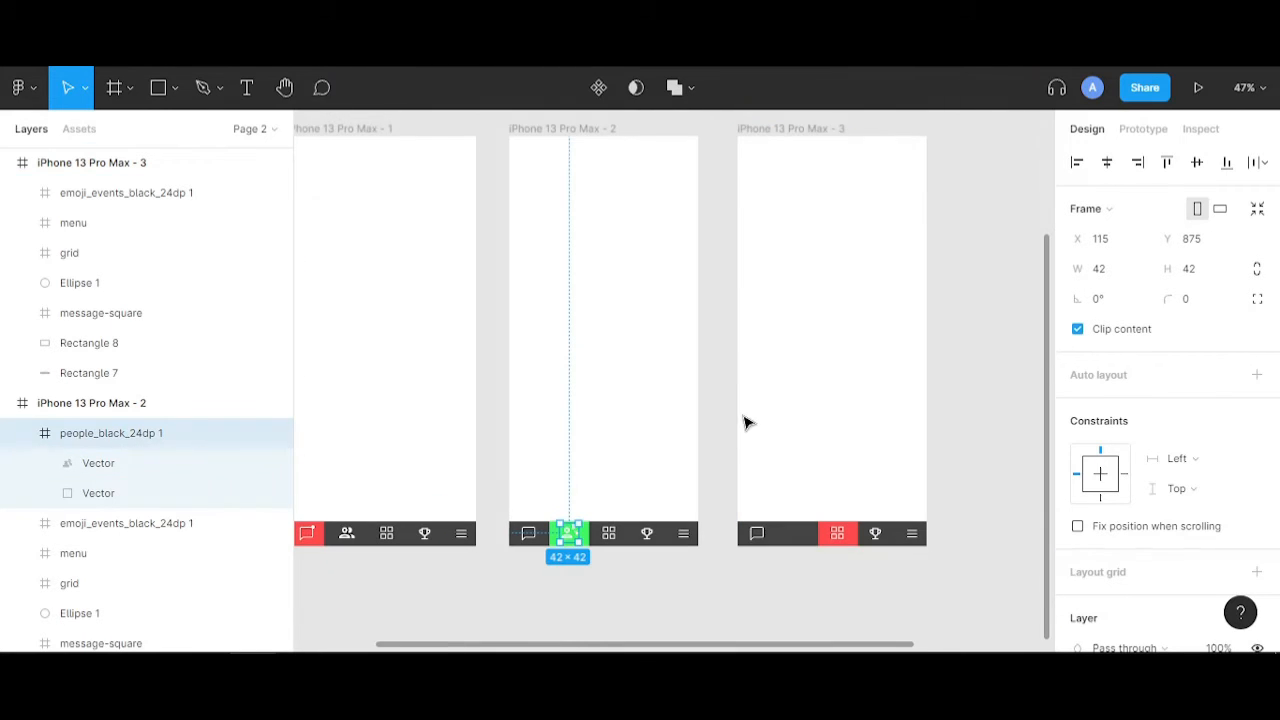
pyautogui.click(798, 131)
pyautogui.hotkey('ctrl', 'v')
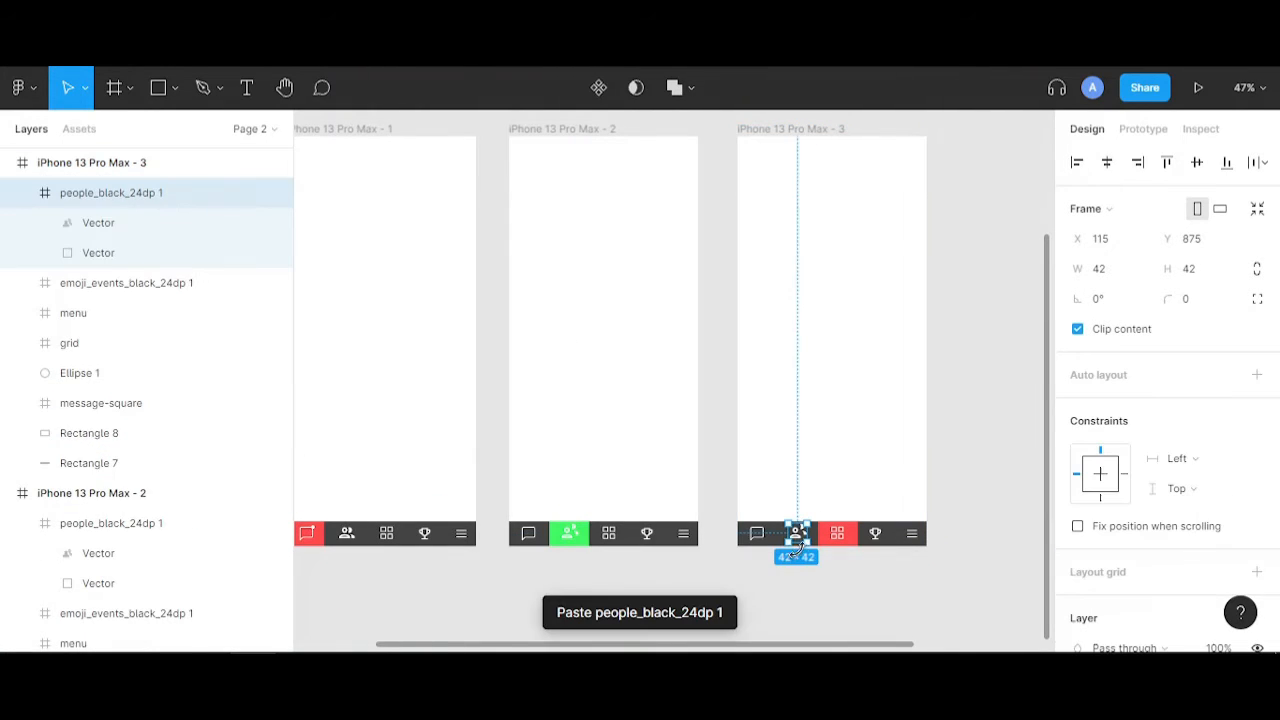
pyautogui.scroll(5, 812, 549)
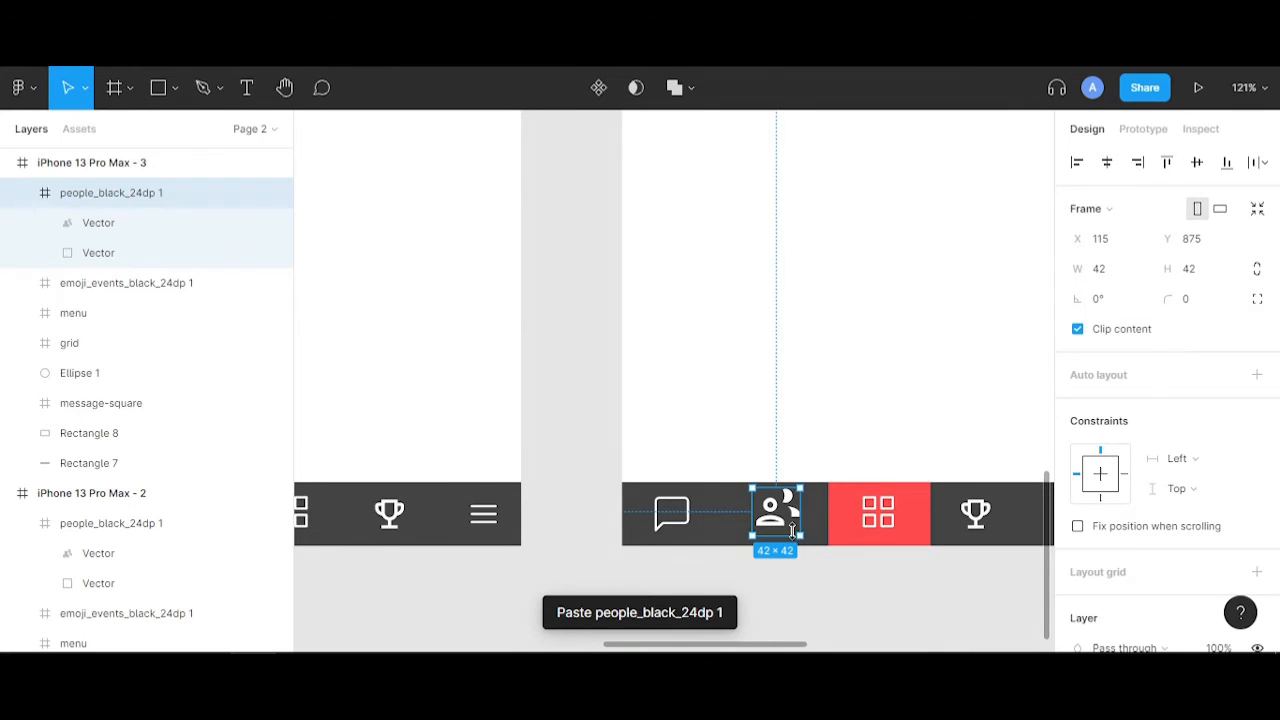
pyautogui.scroll(-5, 792, 532)
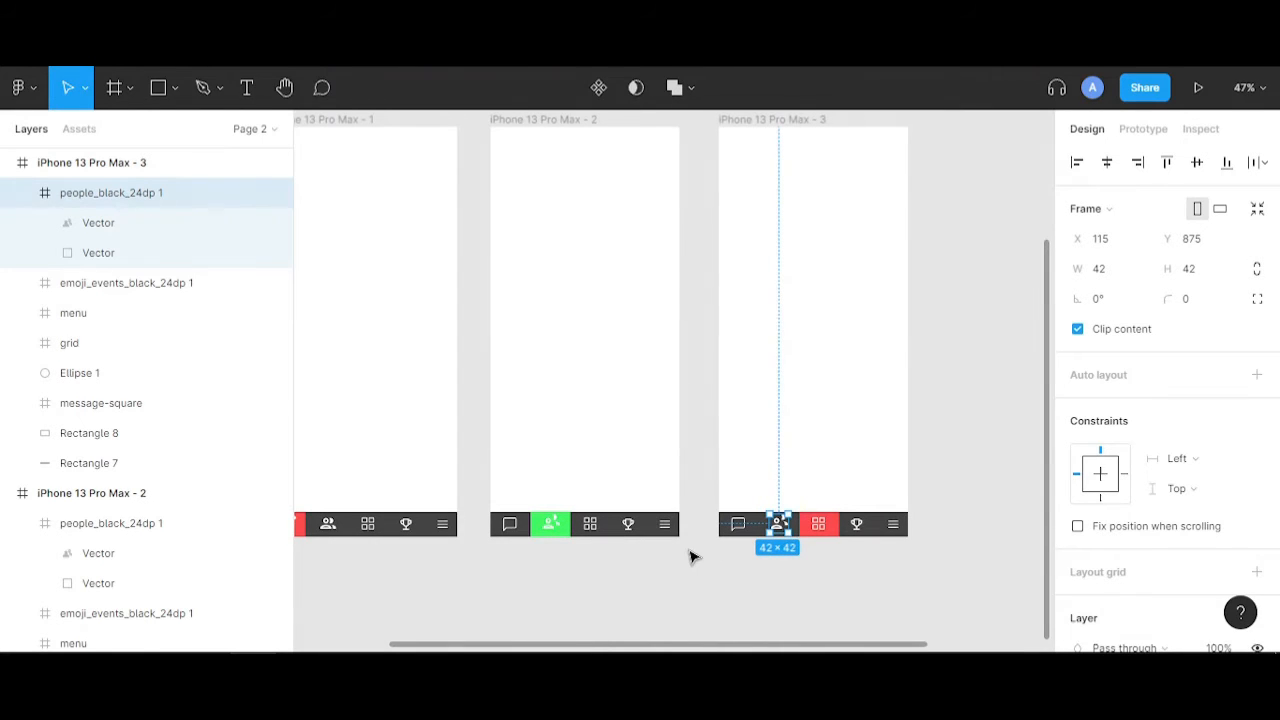
pyautogui.press('Escape')
# - Copy the original people icon from iPhone 13 Pro Max - 1 into the iPhone 13 Pro Max - 3 frame
pyautogui.hscroll(-3, 700, 570)
pyautogui.click(464, 536)
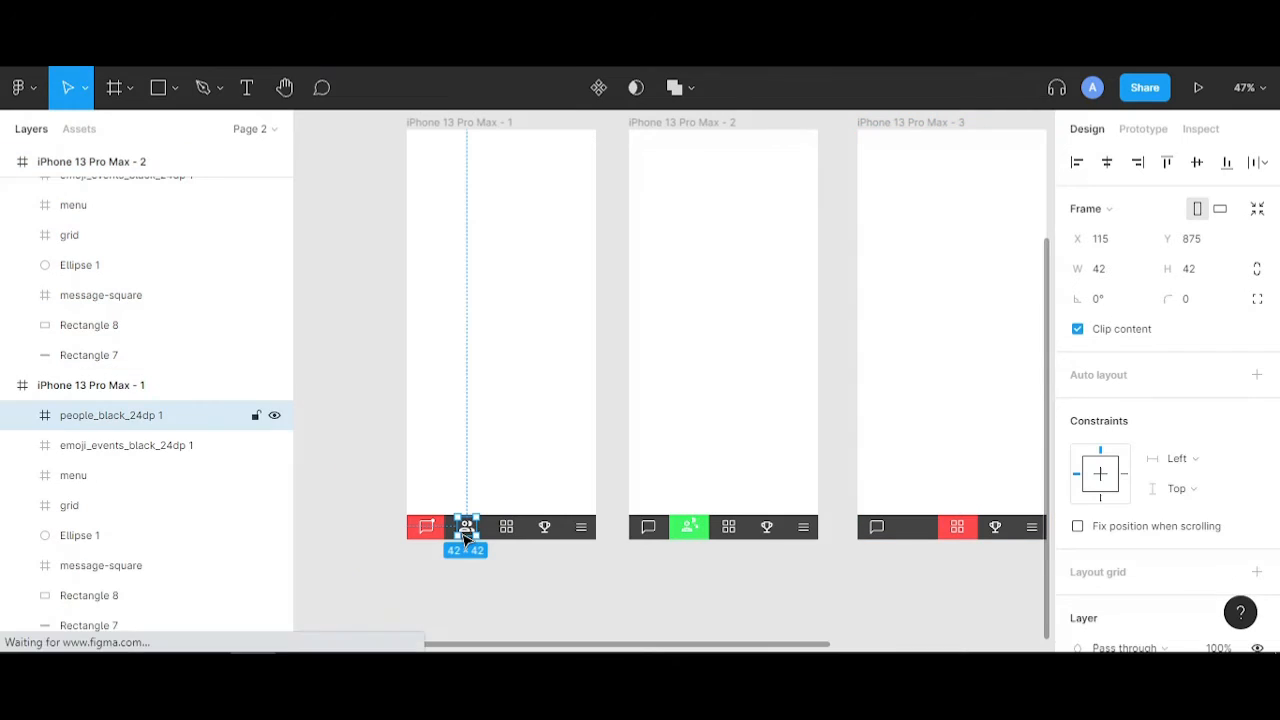
pyautogui.hscroll(3, 814, 414)
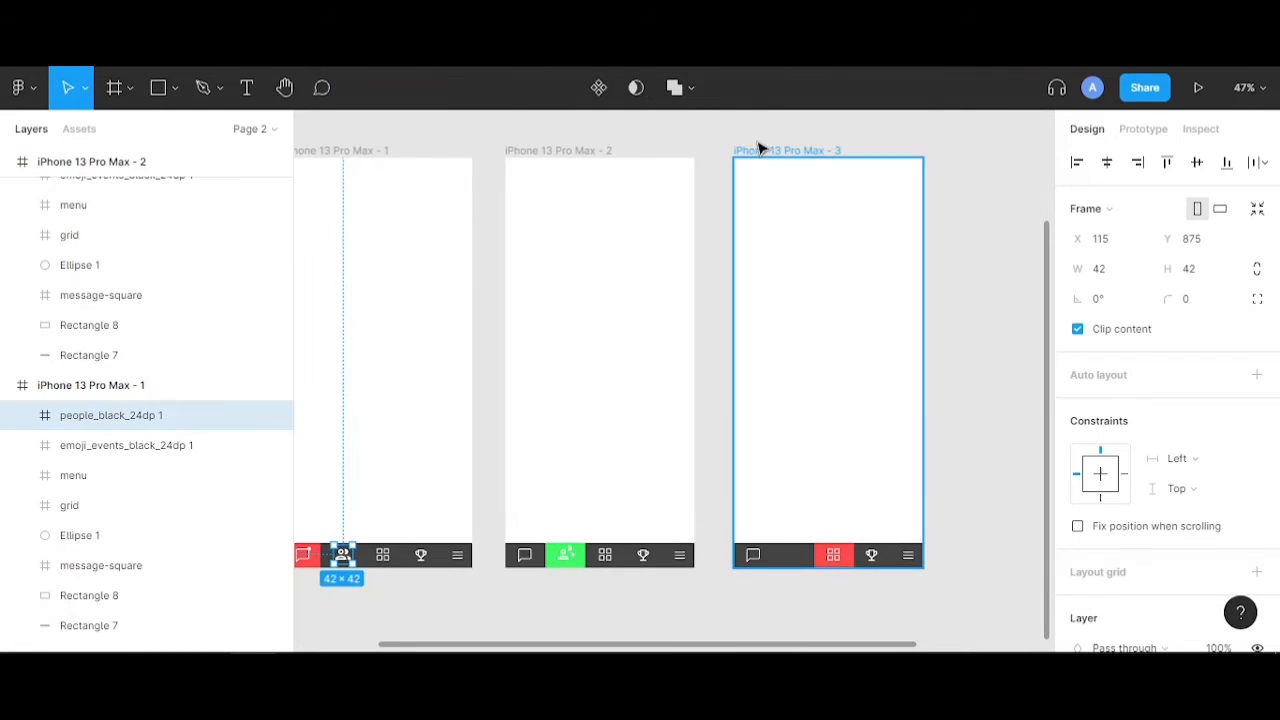
pyautogui.click(777, 151)
pyautogui.hotkey('ctrl', 'v')
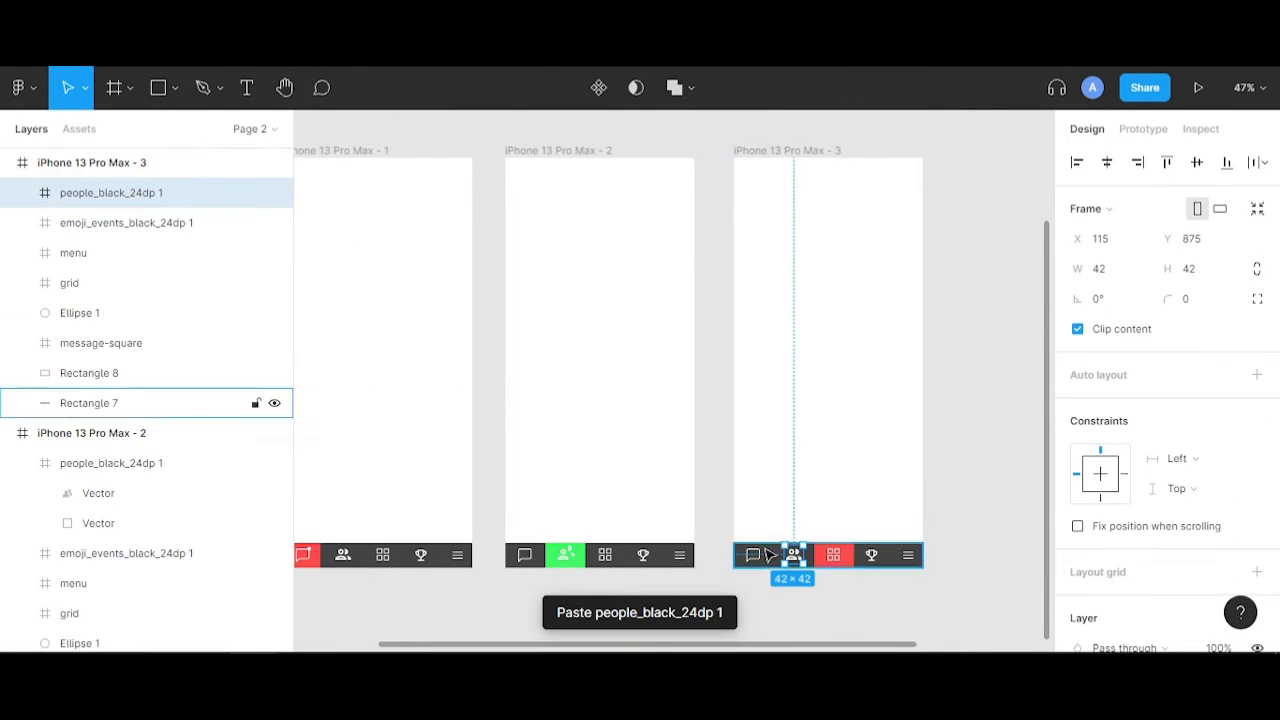
pyautogui.click(811, 593)
pyautogui.scroll(1, 812, 582)
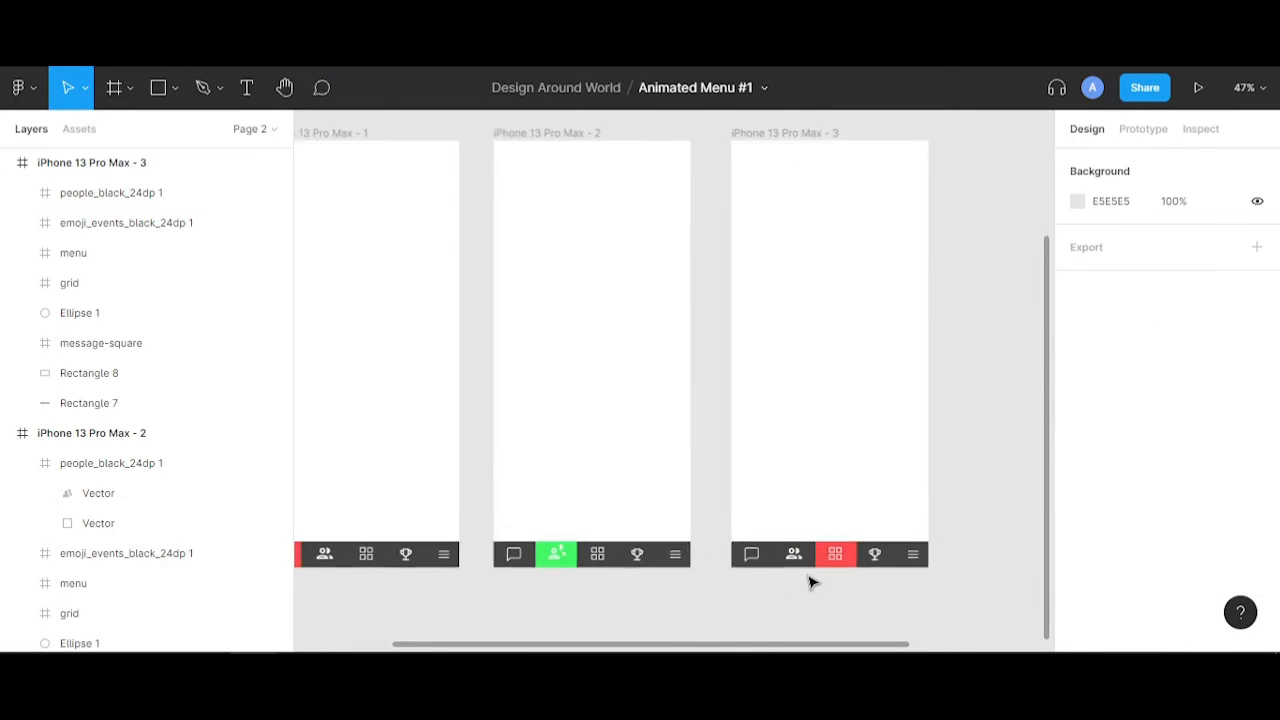
pyautogui.scroll(5, 811, 582)
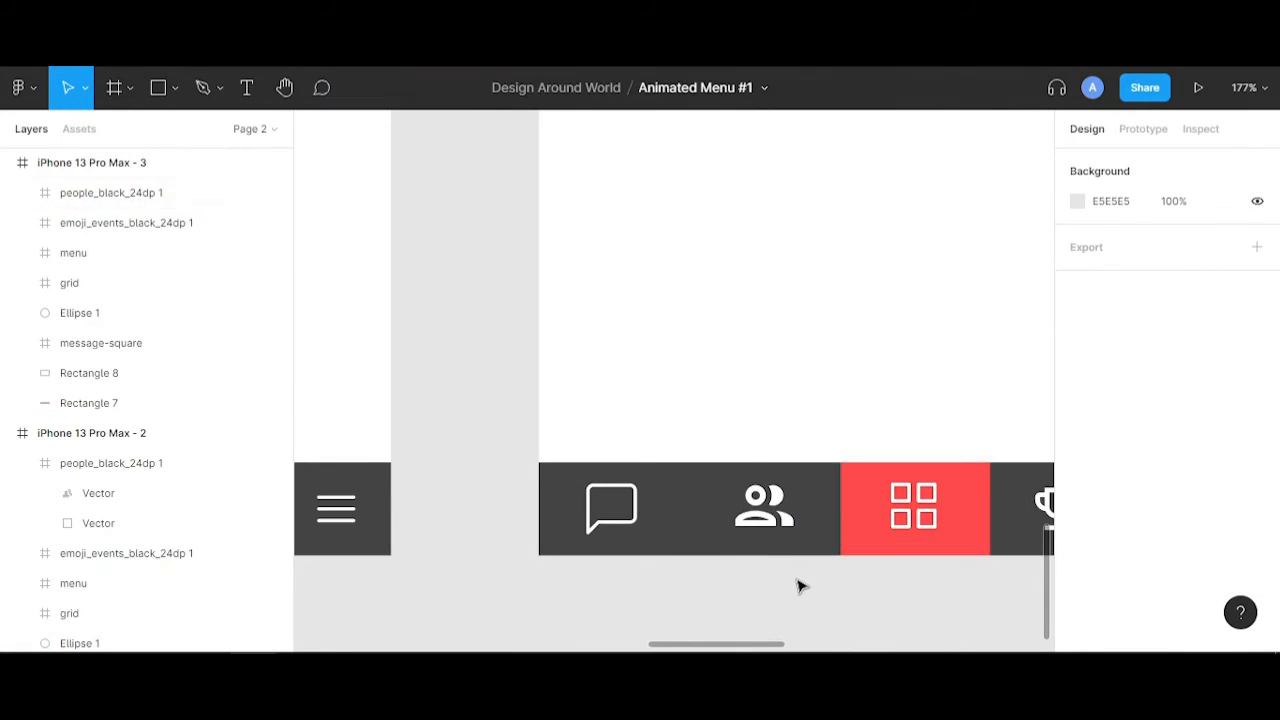
pyautogui.hscroll(3, 800, 586)
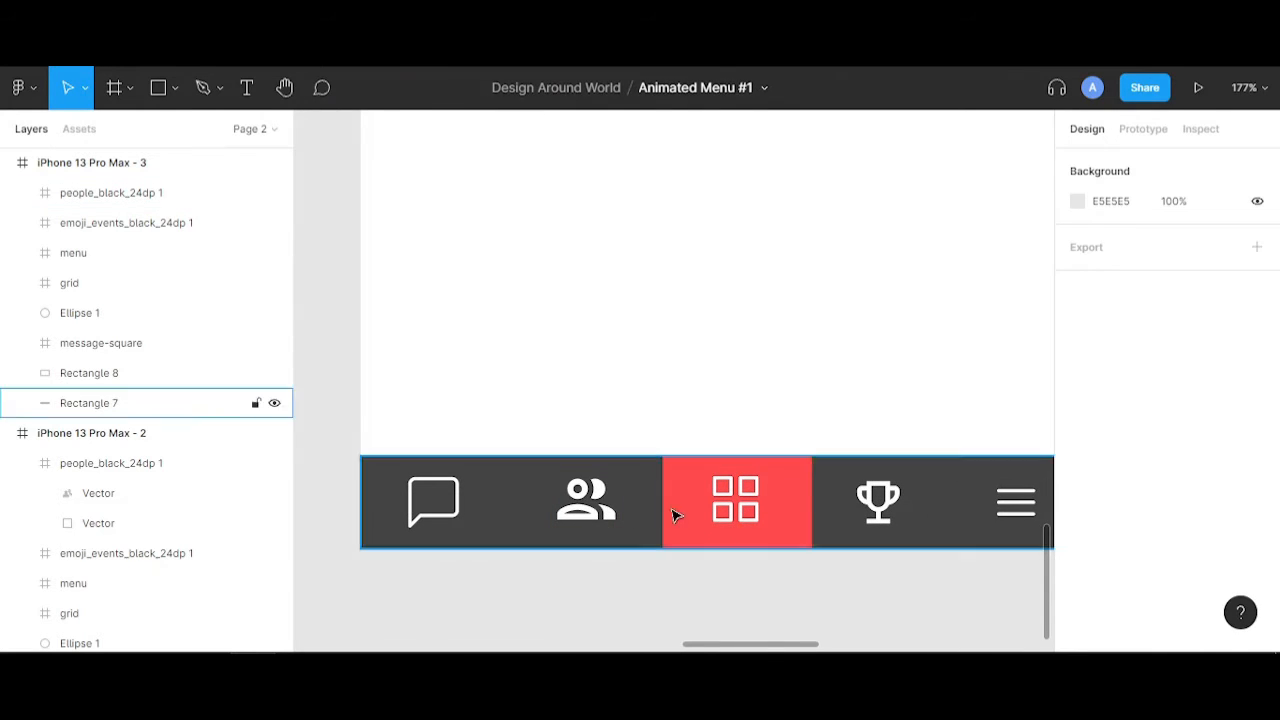
pyautogui.scroll(3, 755, 507)
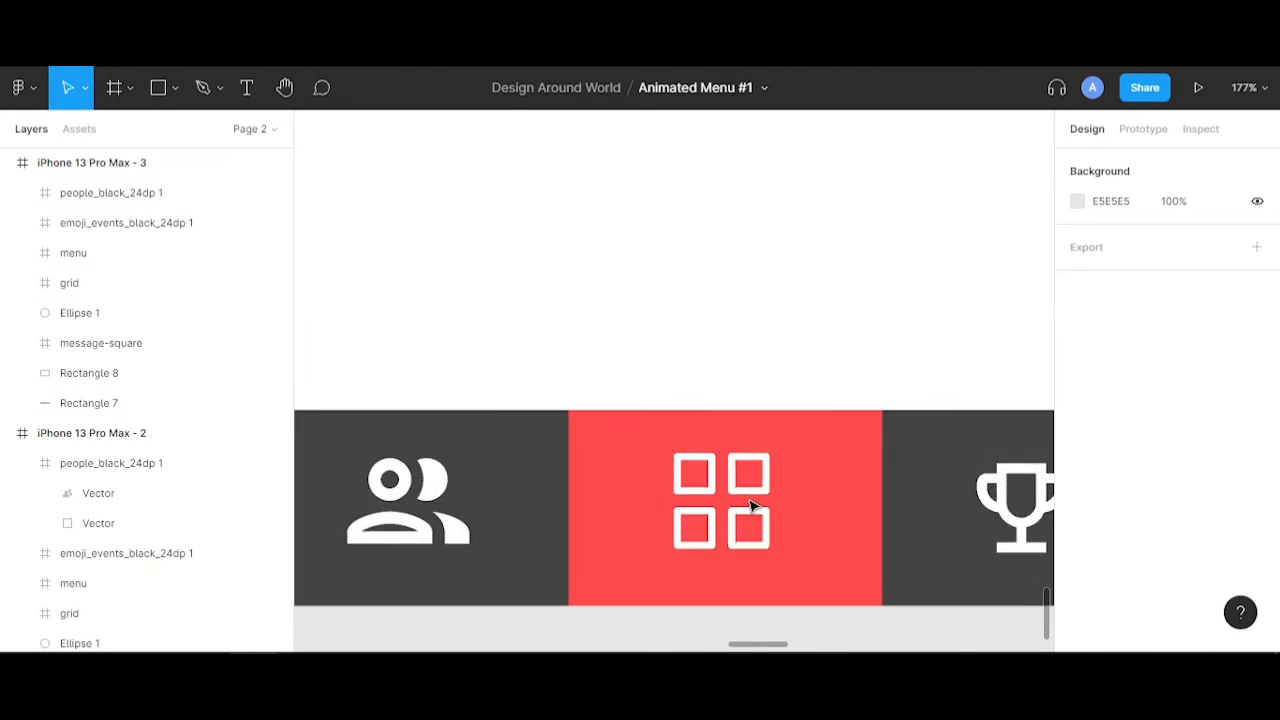
# - Try enlarging the grid icon's frame in iPhone 13 Pro Max - 3 to 36 × 36, and return it to 34 × 34
pyautogui.click(742, 500)
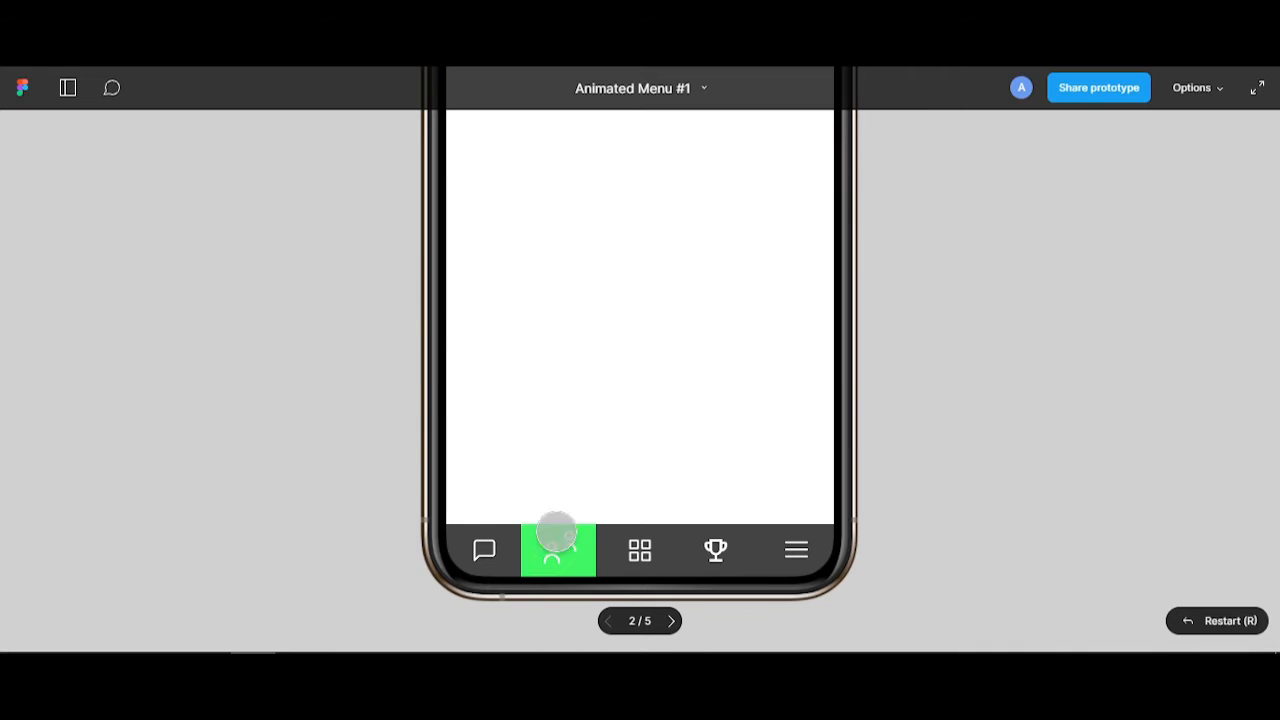
pyautogui.click(647, 568)
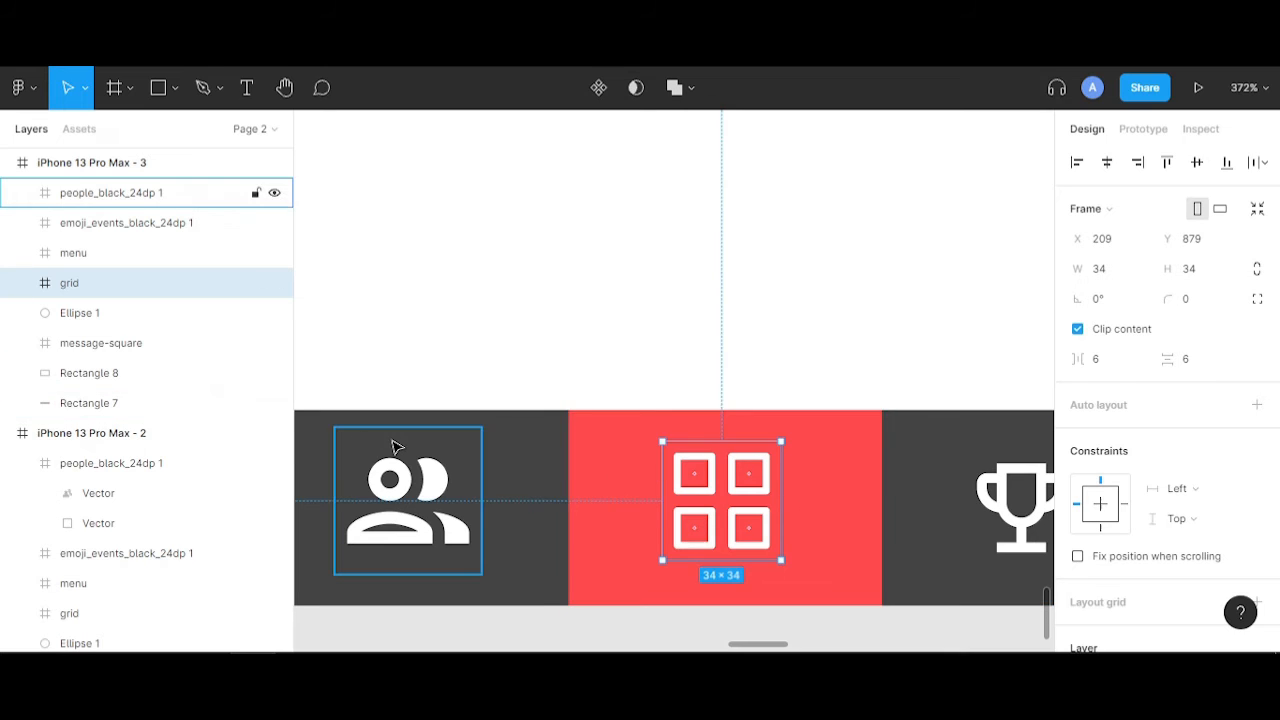
pyautogui.click(22, 284)
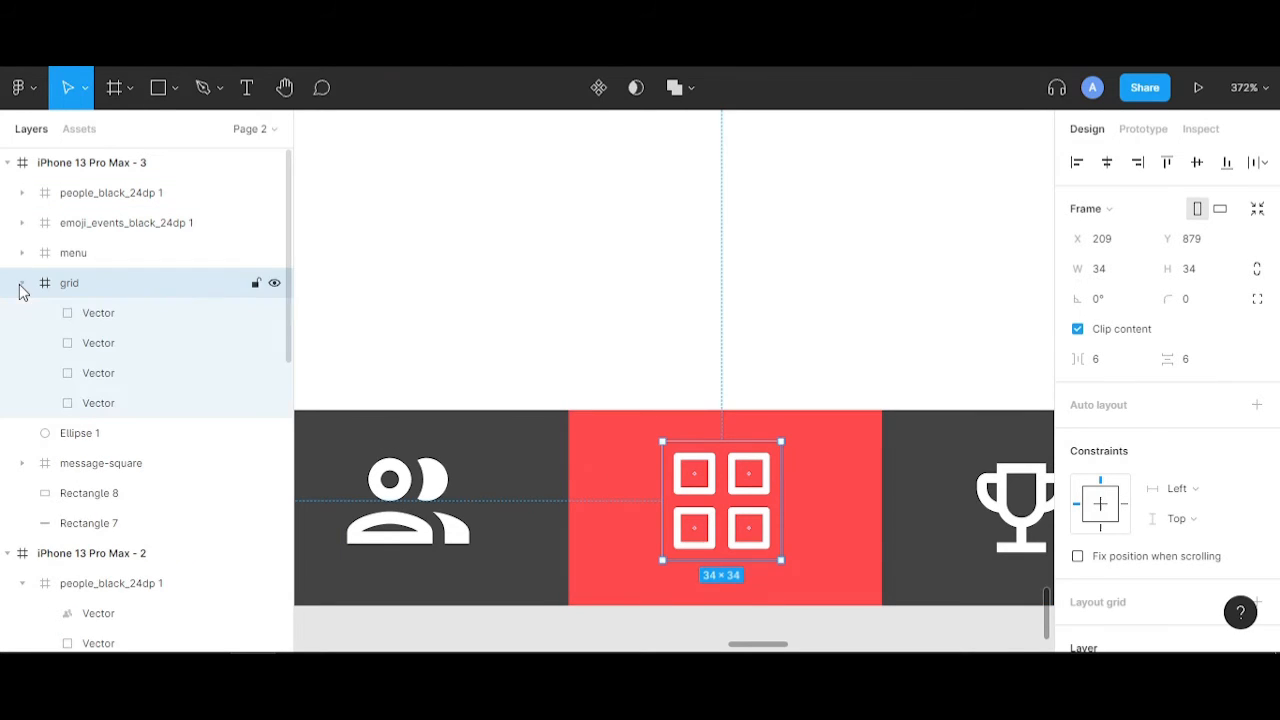
pyautogui.click(107, 315)
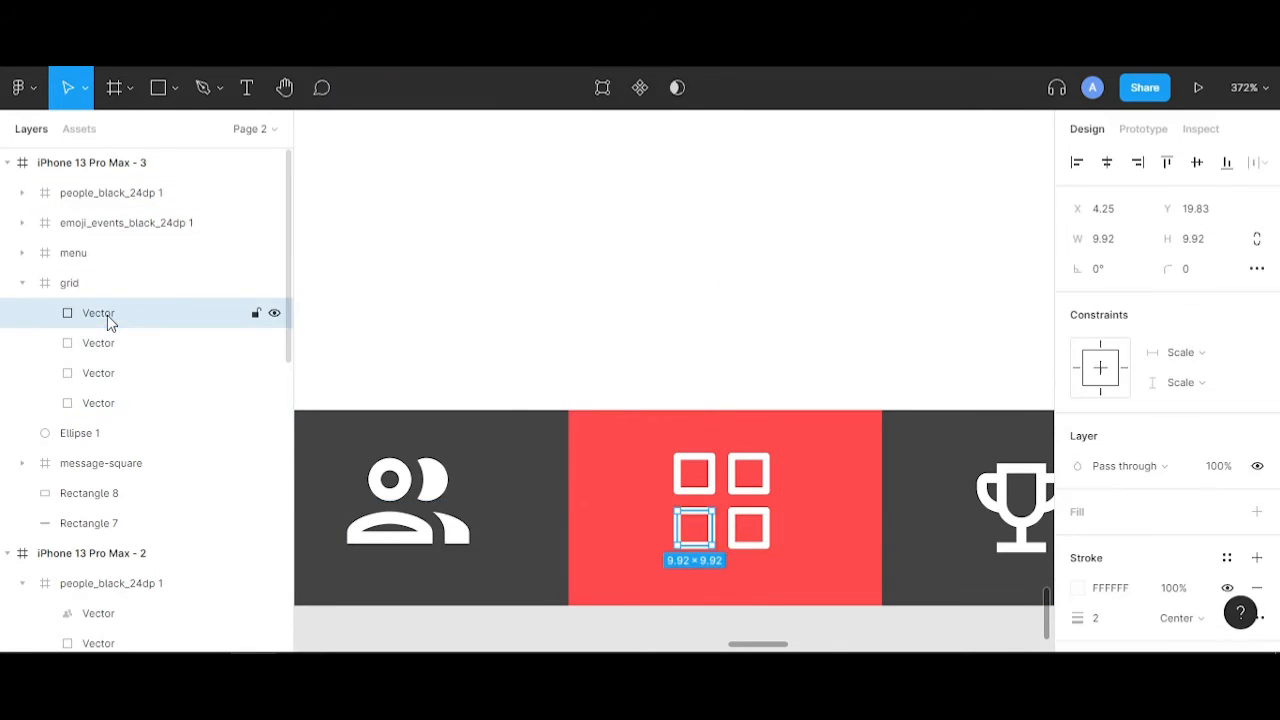
pyautogui.click(91, 289)
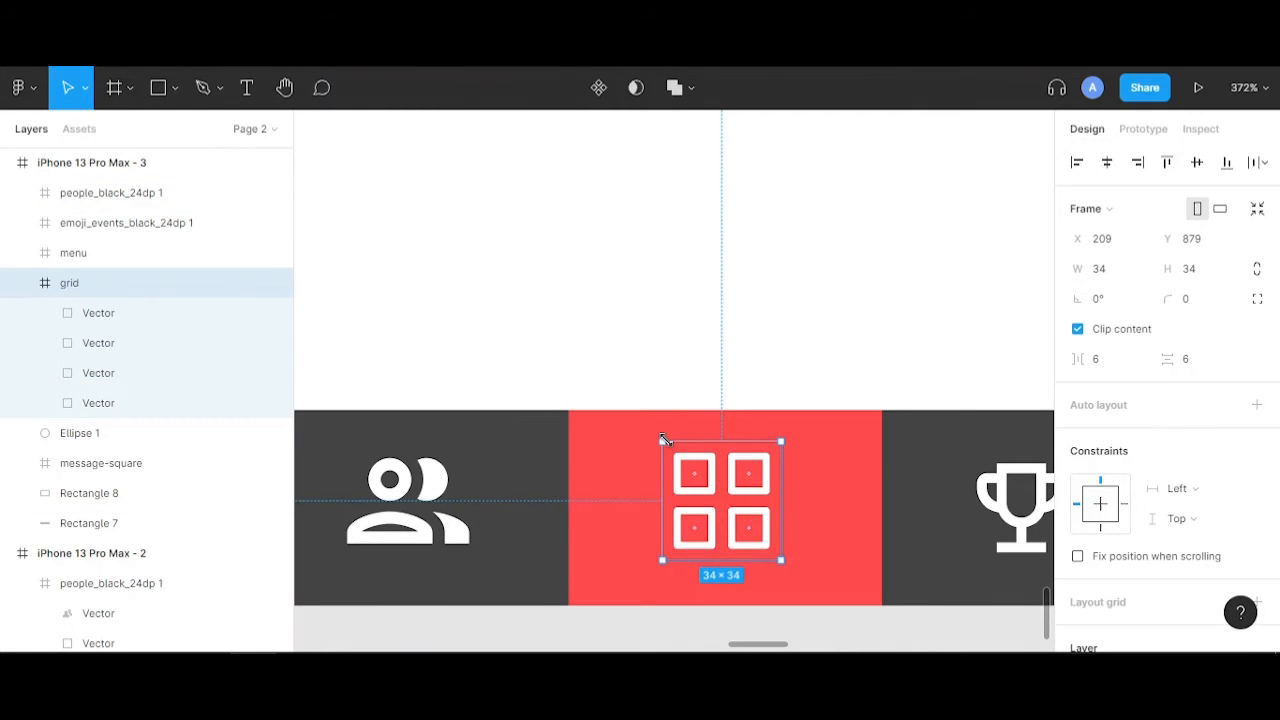
pyautogui.moveTo(658, 440)
pyautogui.mouseDown()
pyautogui.moveTo(642, 423)
pyautogui.moveTo(655, 433)
pyautogui.mouseUp()
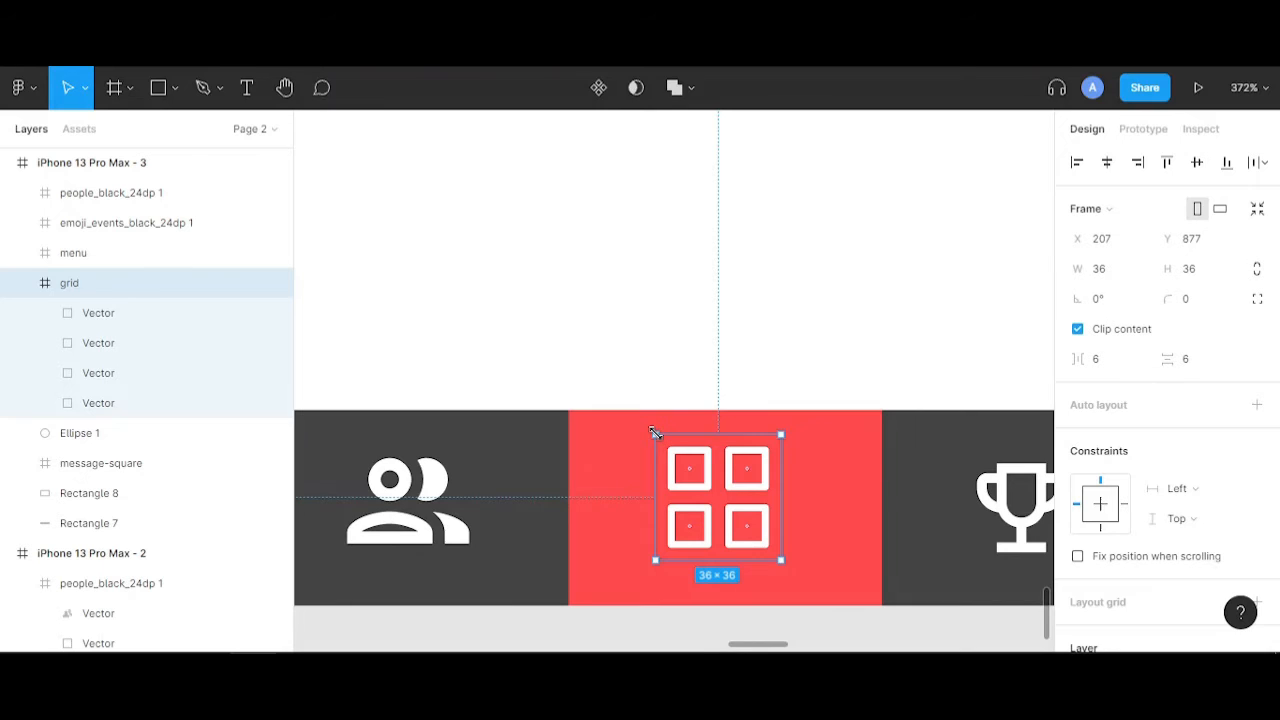
pyautogui.moveTo(655, 432); pyautogui.dragTo(662, 440)
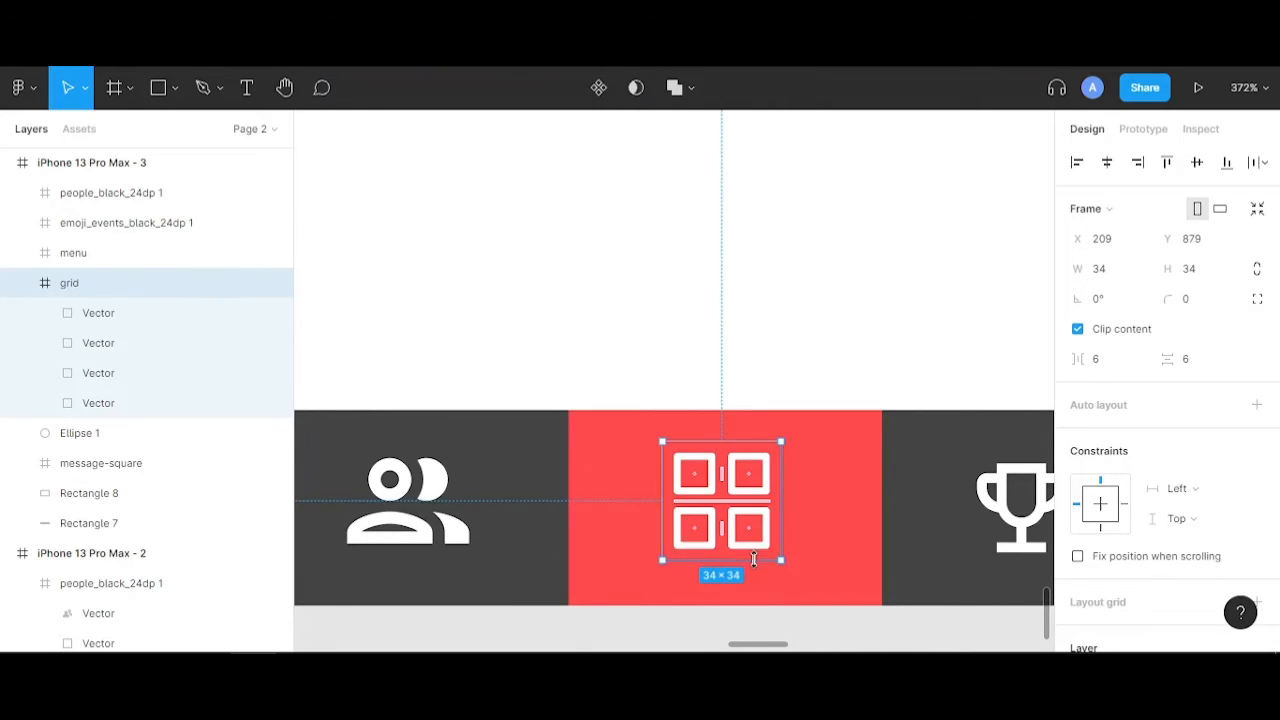
# - Move the four square vectors out of the grid frame and enlarge the empty frame around its centre to 70 × 70
pyautogui.click(165, 313)
pyautogui.keyDown('shift'); pyautogui.click(138, 402); pyautogui.keyUp('shift')
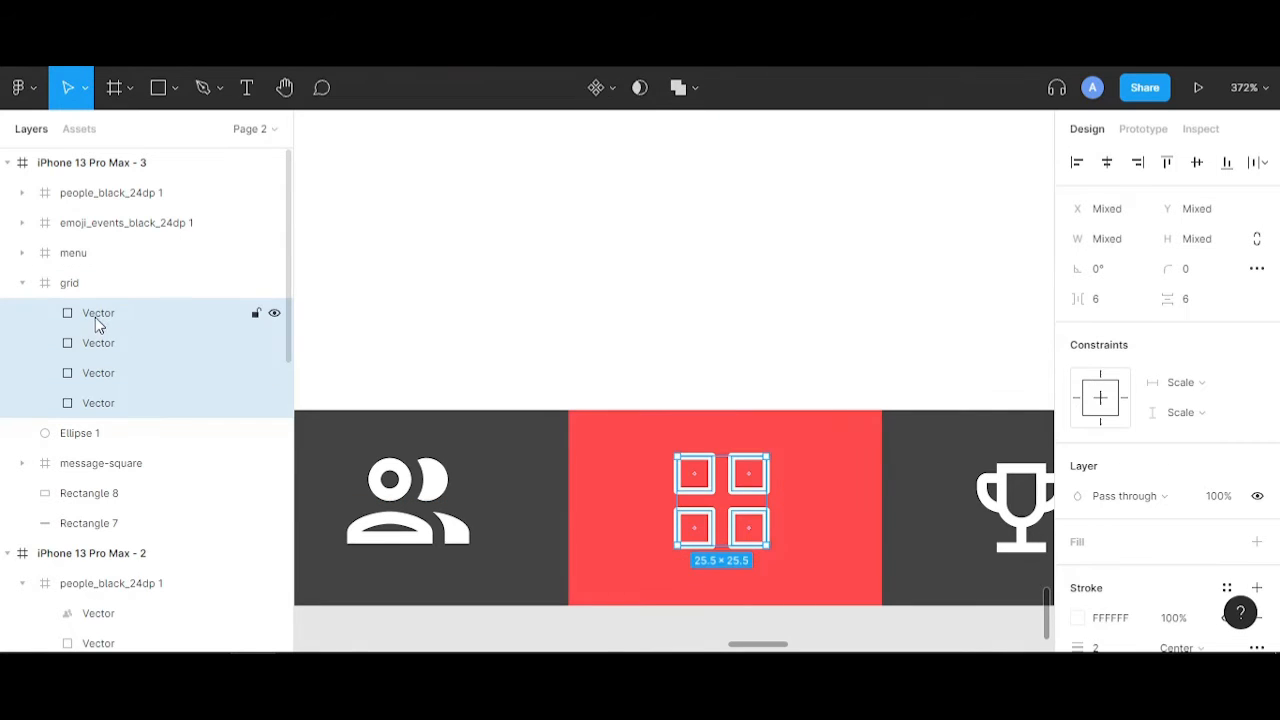
pyautogui.moveTo(95, 317); pyautogui.dragTo(76, 282)
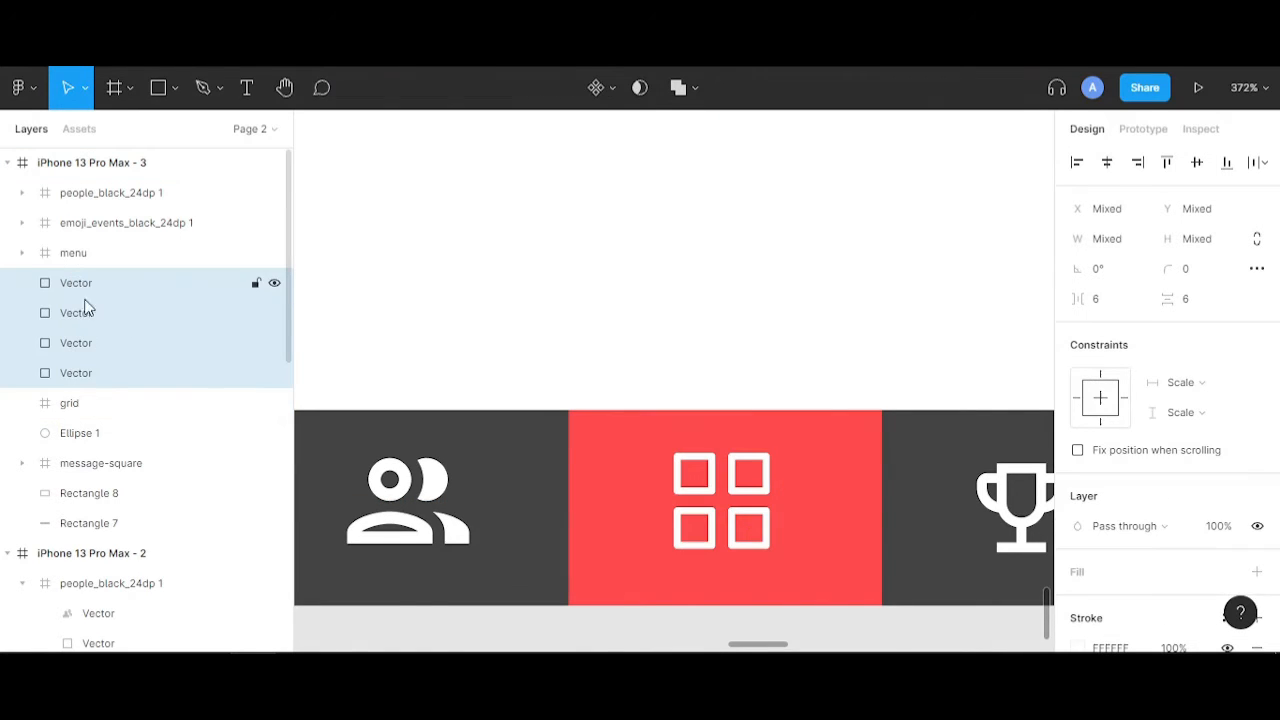
pyautogui.click(98, 405)
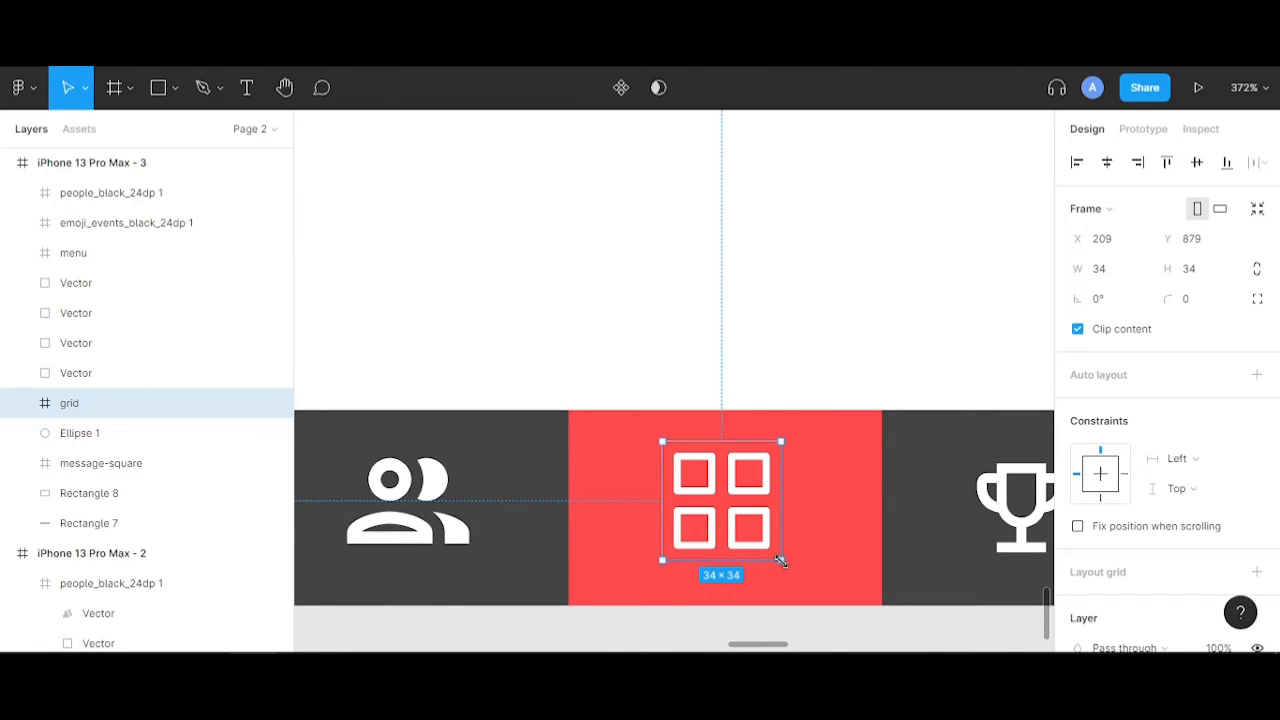
pyautogui.moveTo(781, 561); pyautogui.dragTo(845, 586)
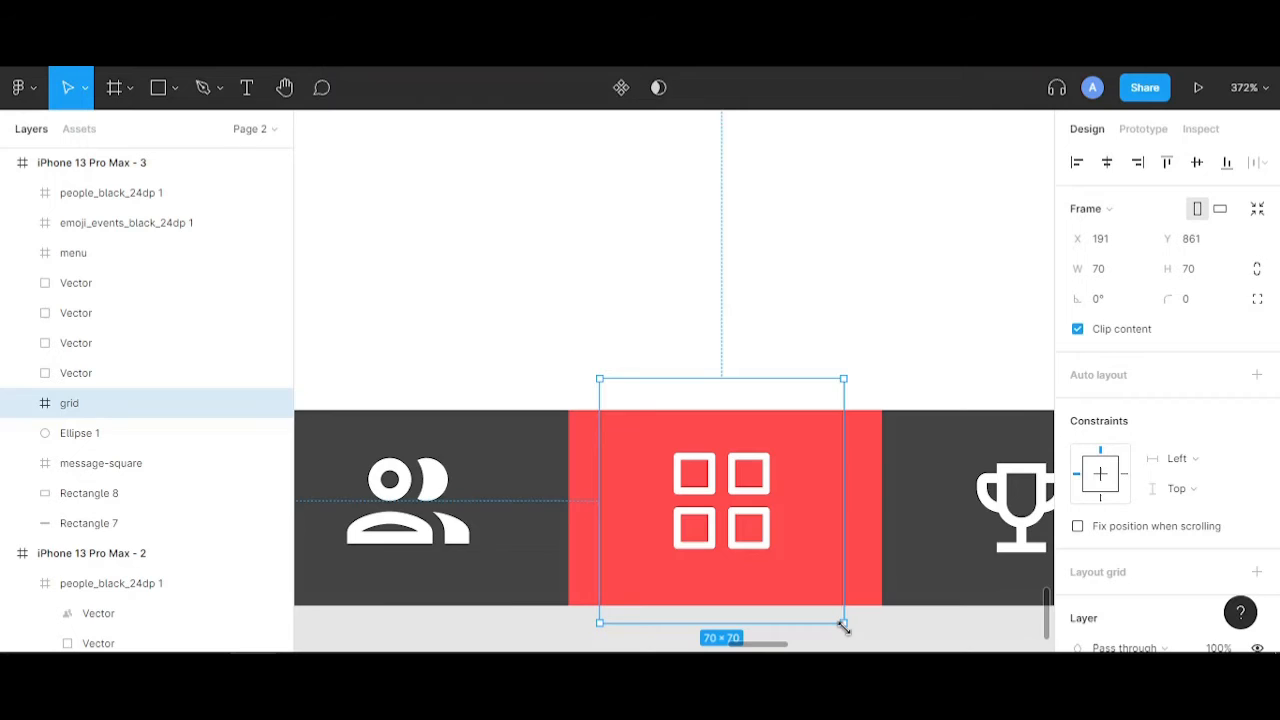
pyautogui.click(894, 634)
# - Move the four square vectors back into the enlarged grid frame in iPhone 13 Pro Max - 3
pyautogui.click(100, 373)
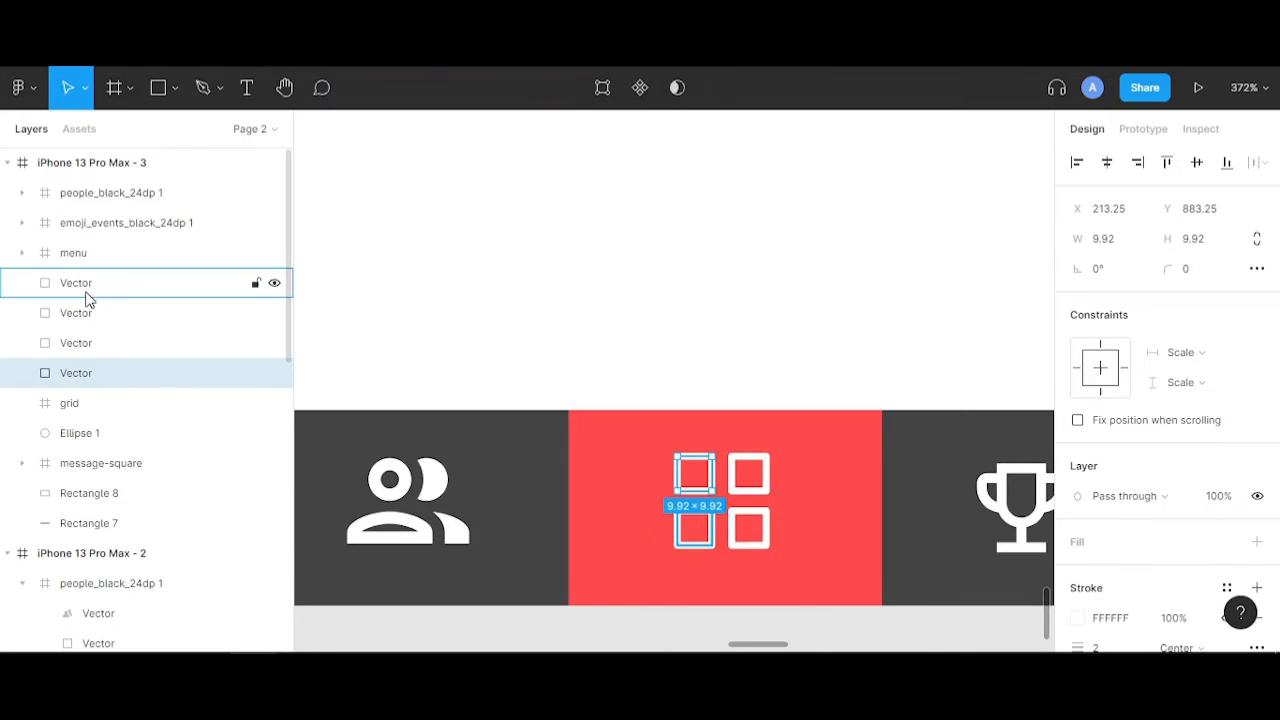
pyautogui.keyDown('shift'); pyautogui.click(87, 287); pyautogui.keyUp('shift')
pyautogui.moveTo(87, 290); pyautogui.dragTo(157, 426)
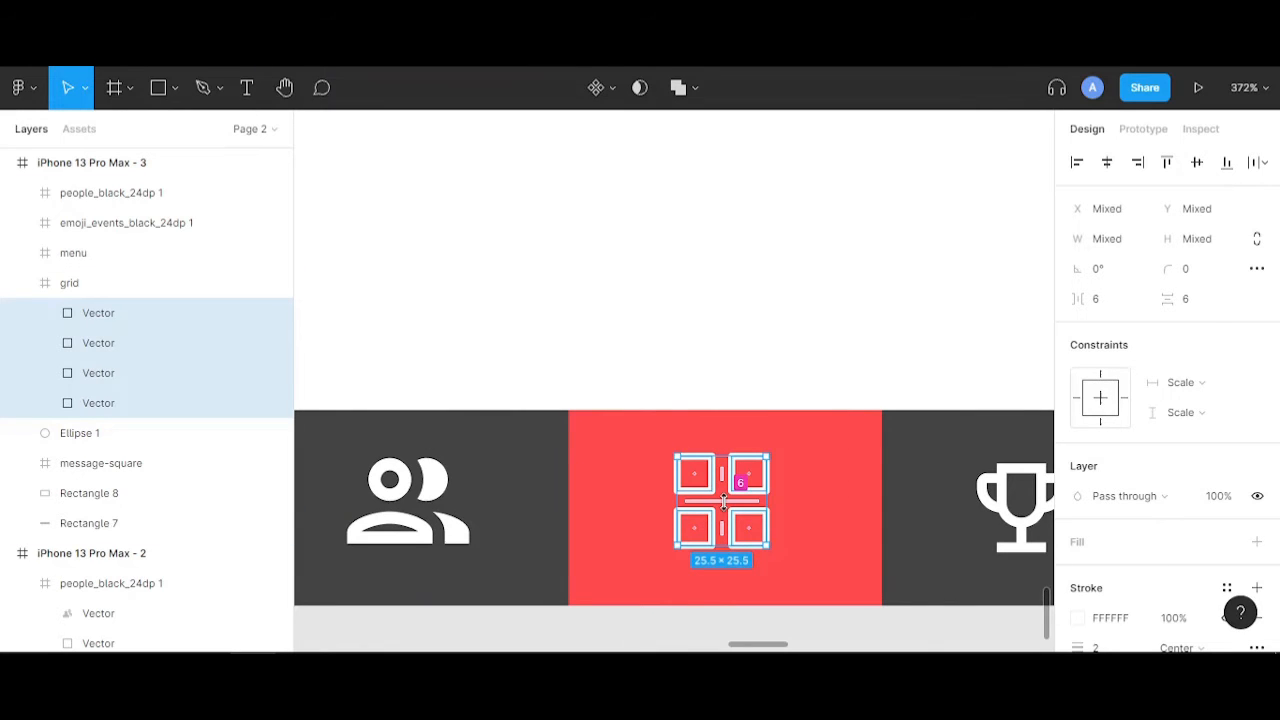
pyautogui.click(689, 486)
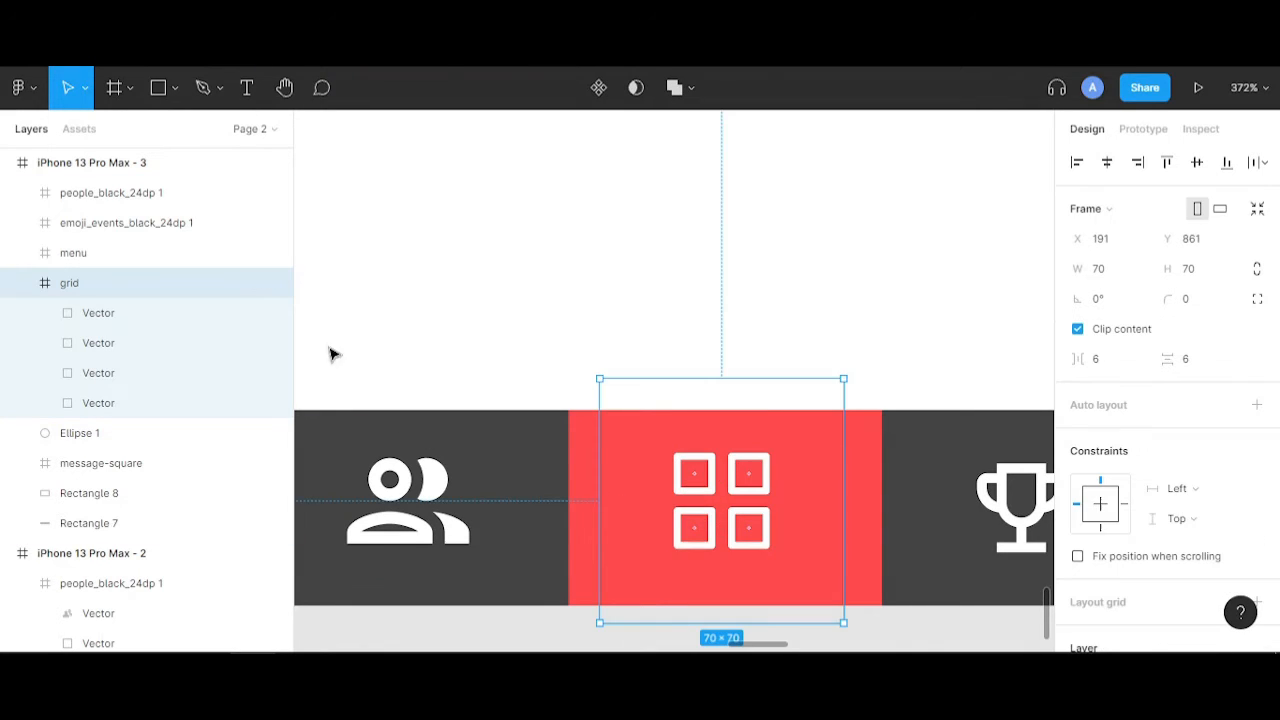
# - Scale the four squares inside the grid frame together around their centre to 46 × 46 overall
pyautogui.click(134, 318)
pyautogui.click(149, 403)
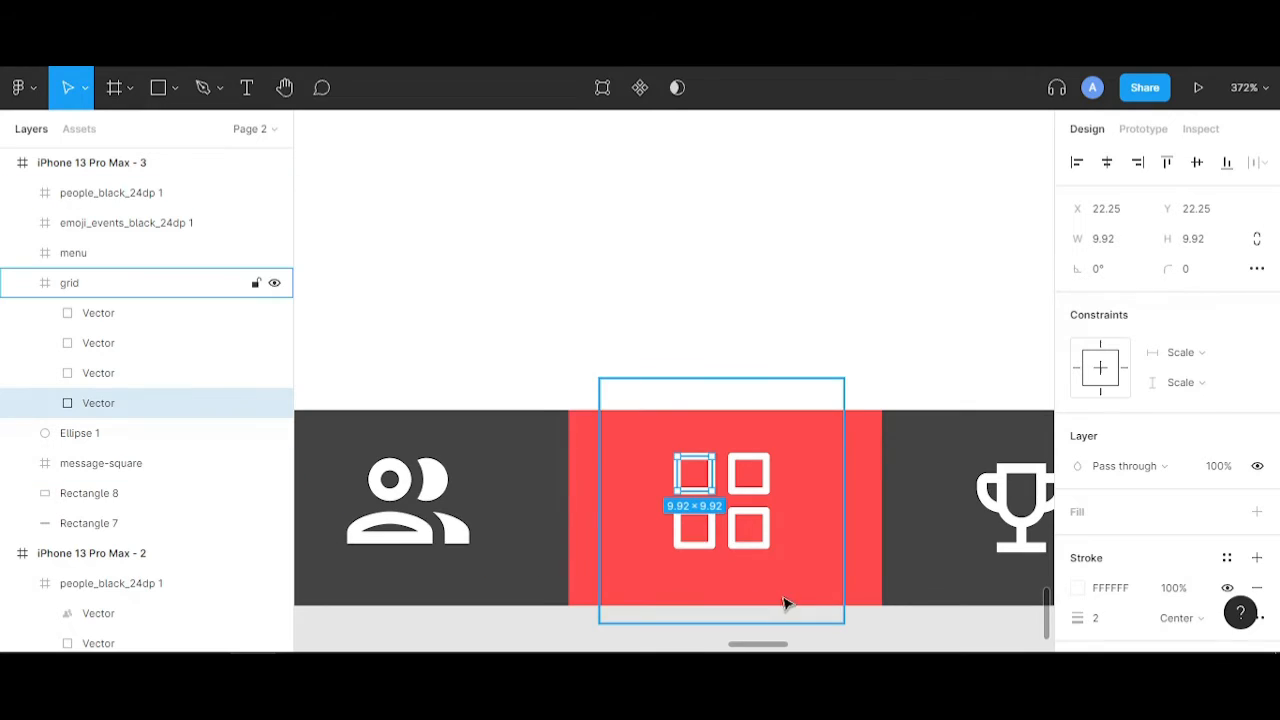
pyautogui.keyDown('shift'); pyautogui.click(89, 322); pyautogui.keyUp('shift')
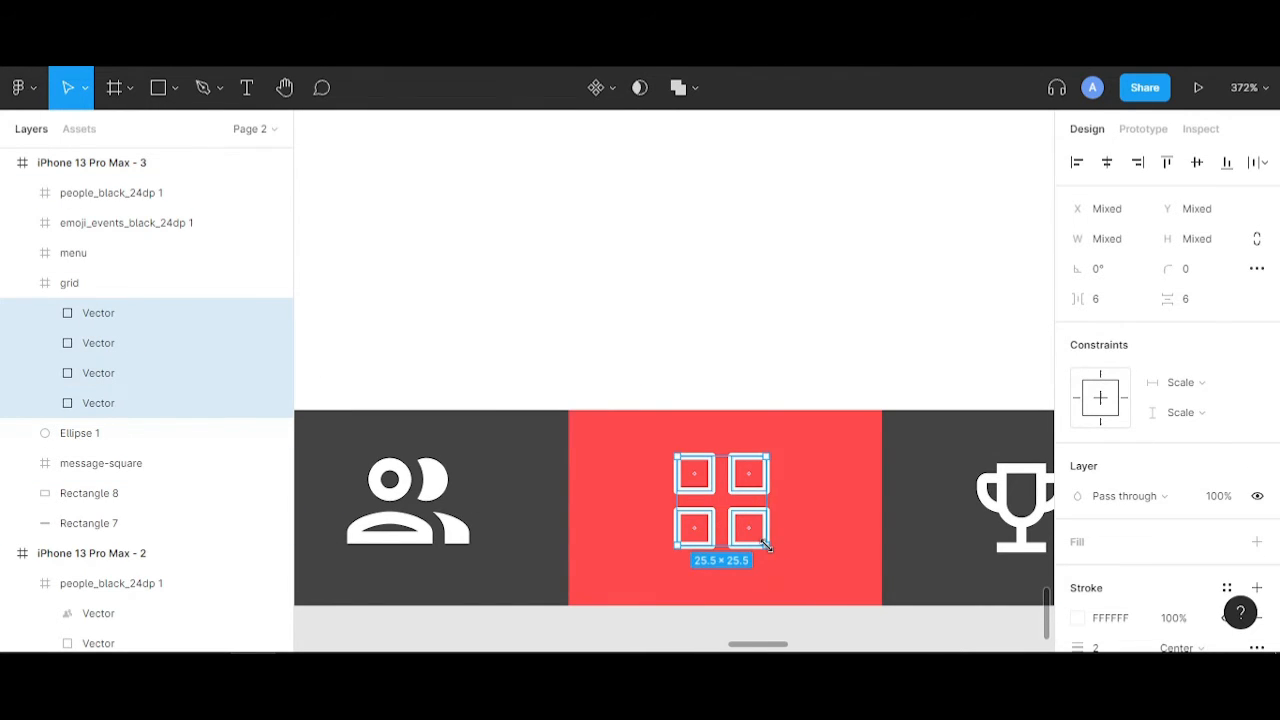
pyautogui.moveTo(767, 545); pyautogui.dragTo(800, 565)
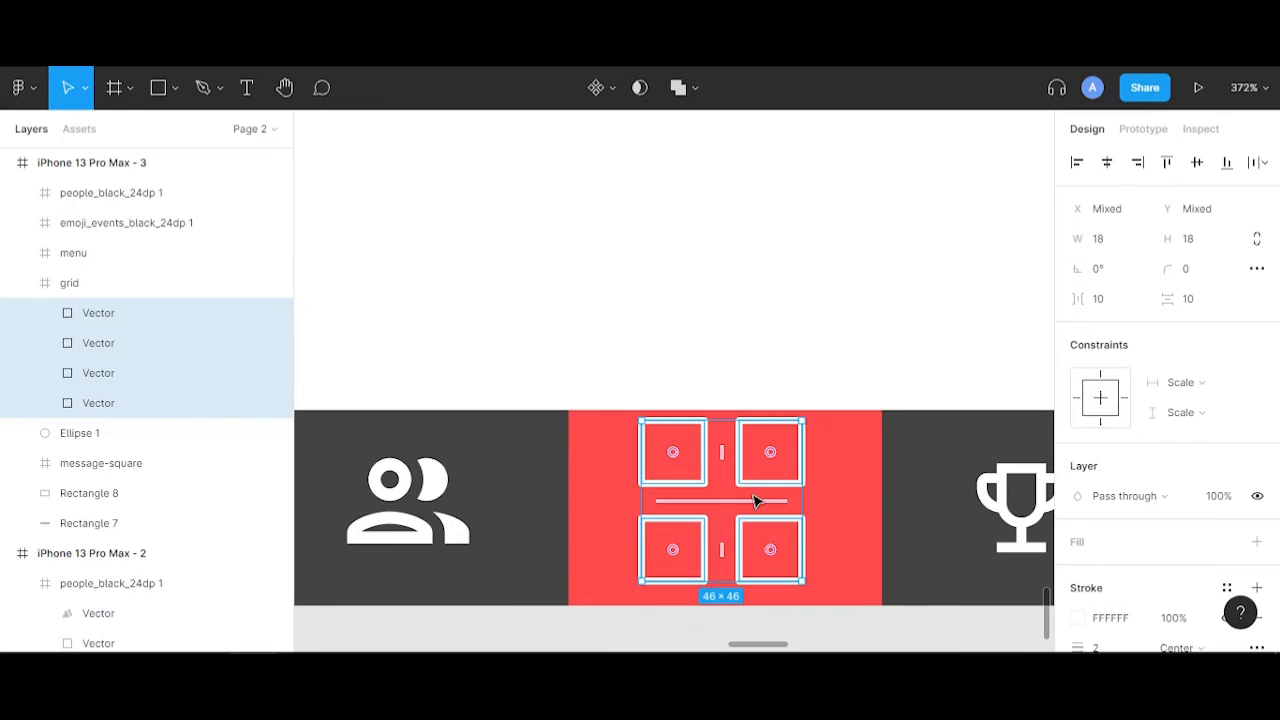
# - Play the transition from the people icon to the grid icon in the finished prototype preview
pyautogui.scroll(-3, 755, 500)
pyautogui.click(786, 623)
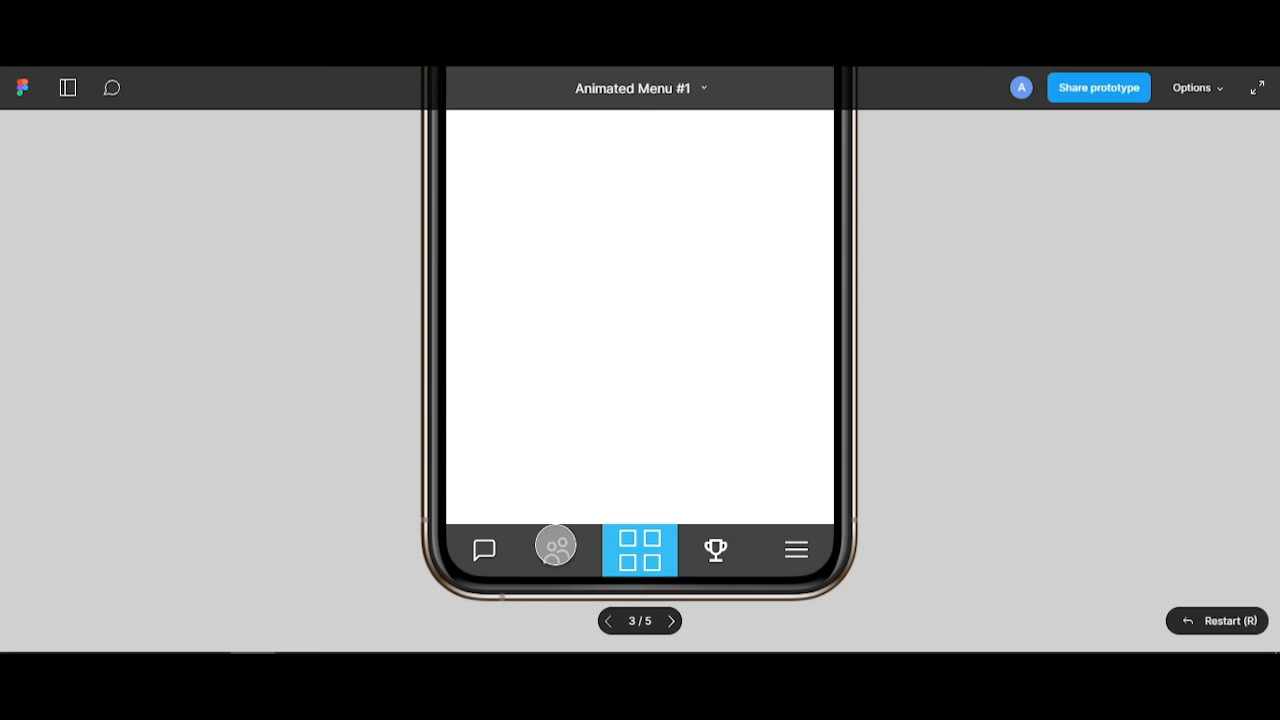
pyautogui.click(555, 545)
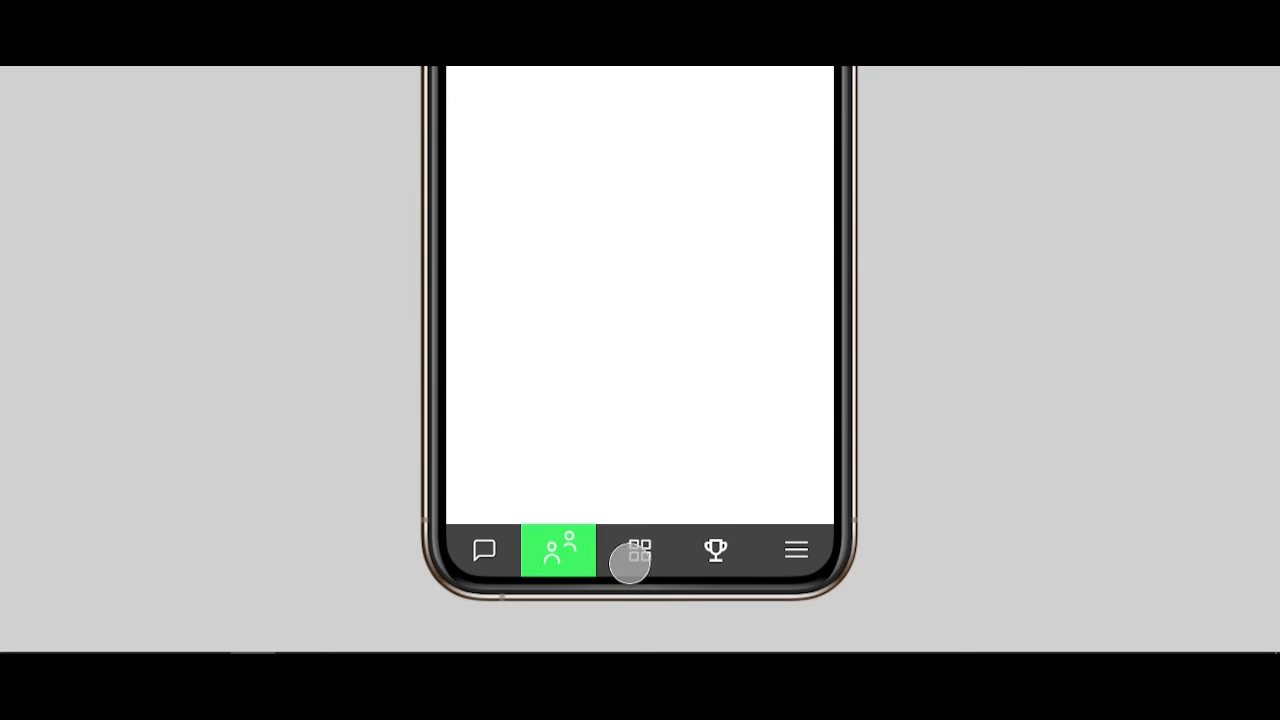
pyautogui.click(631, 558)
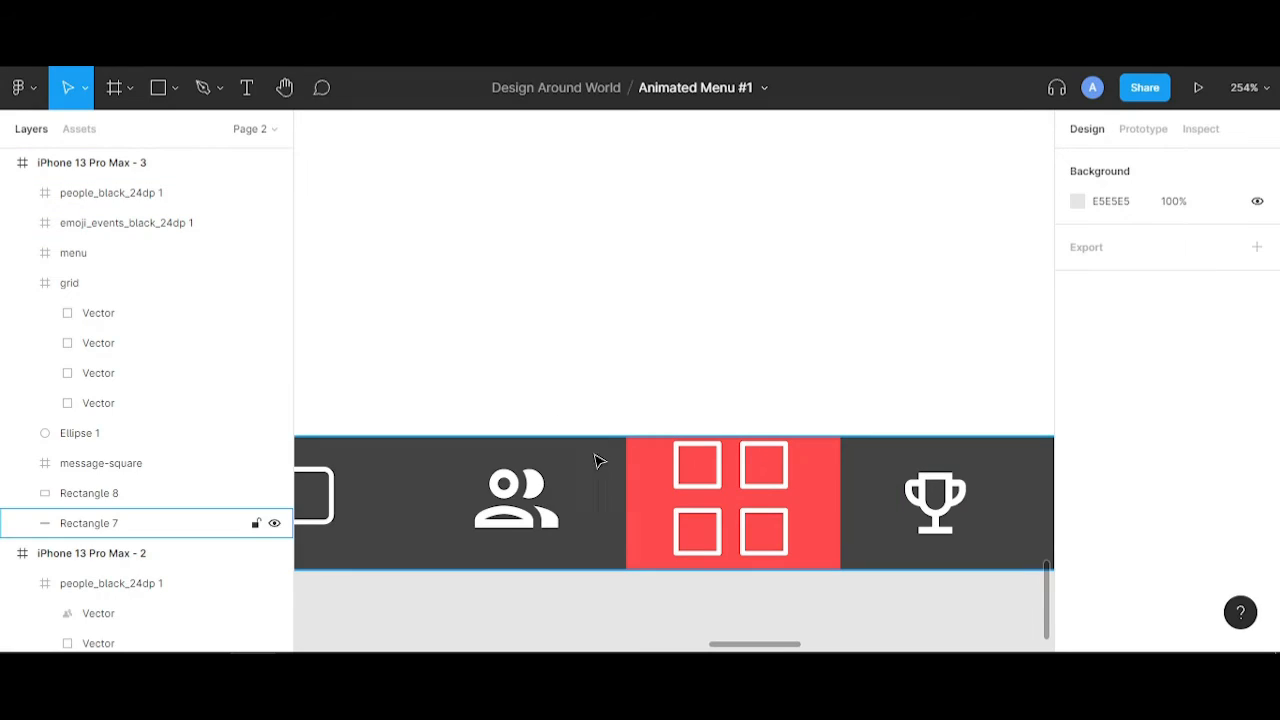
# - Recolour the highlight rectangle behind the grid icon in iPhone 13 Pro Max - 3 with the blue sampled from the swatch above the frames, 36BEF9
pyautogui.click(651, 514)
pyautogui.click(640, 523)
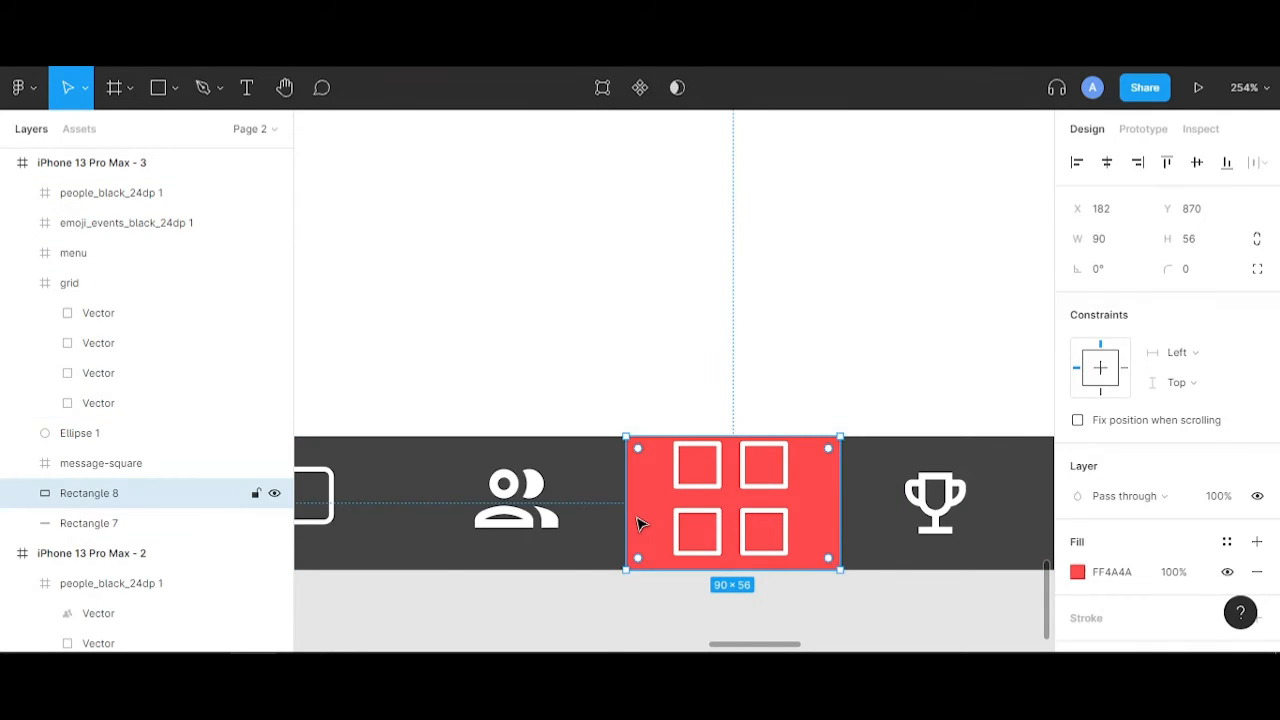
pyautogui.scroll(-10, 640, 523)
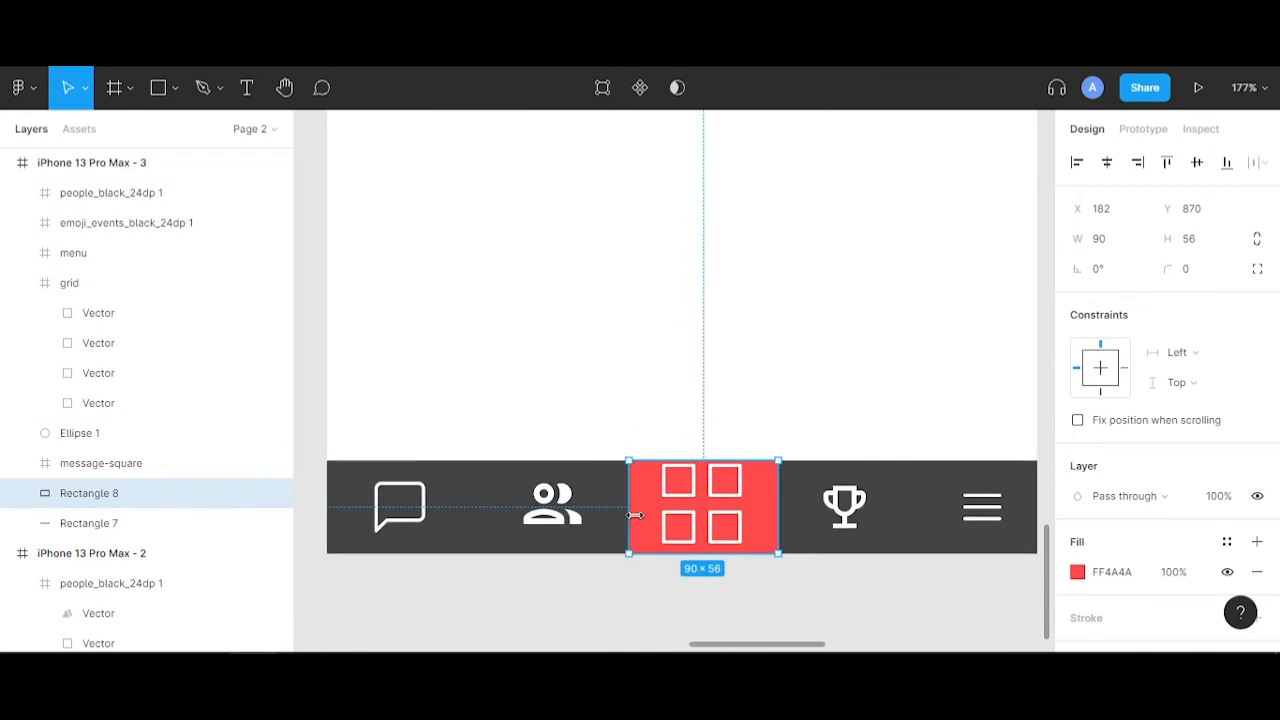
pyautogui.scroll(3, 634, 514)
pyautogui.scroll(-3, 594, 334)
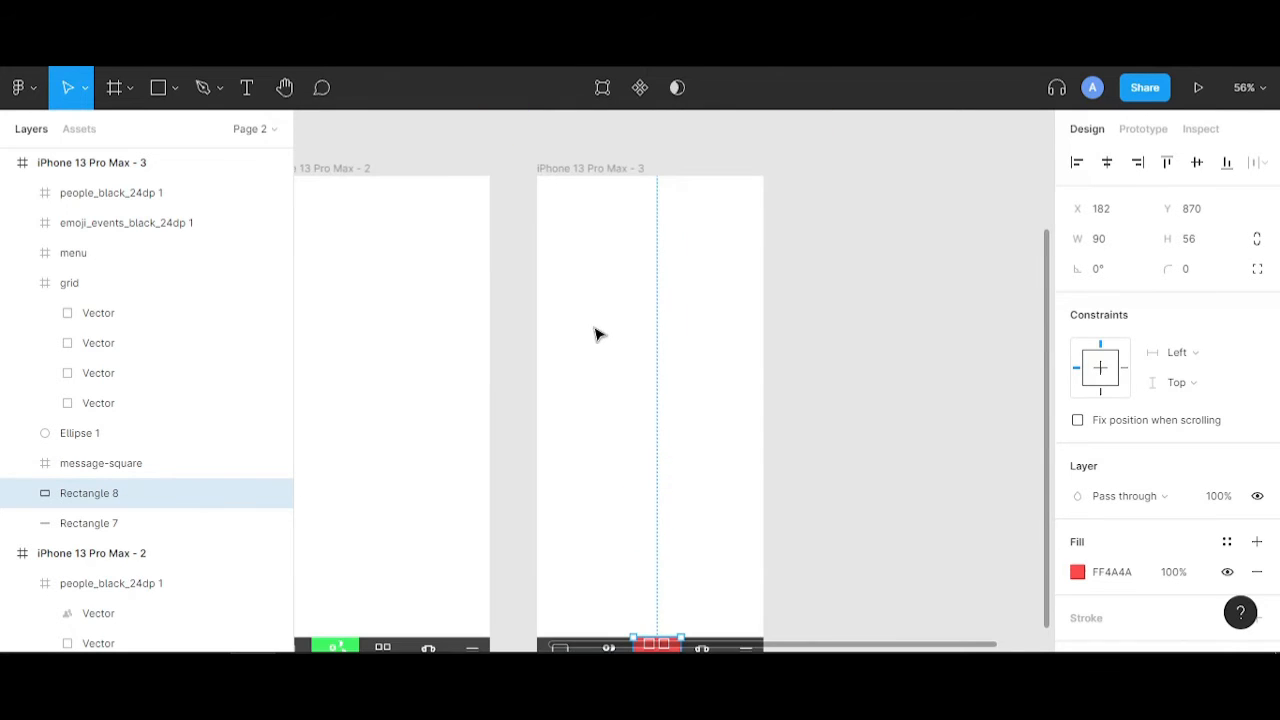
pyautogui.scroll(-2, 660, 463)
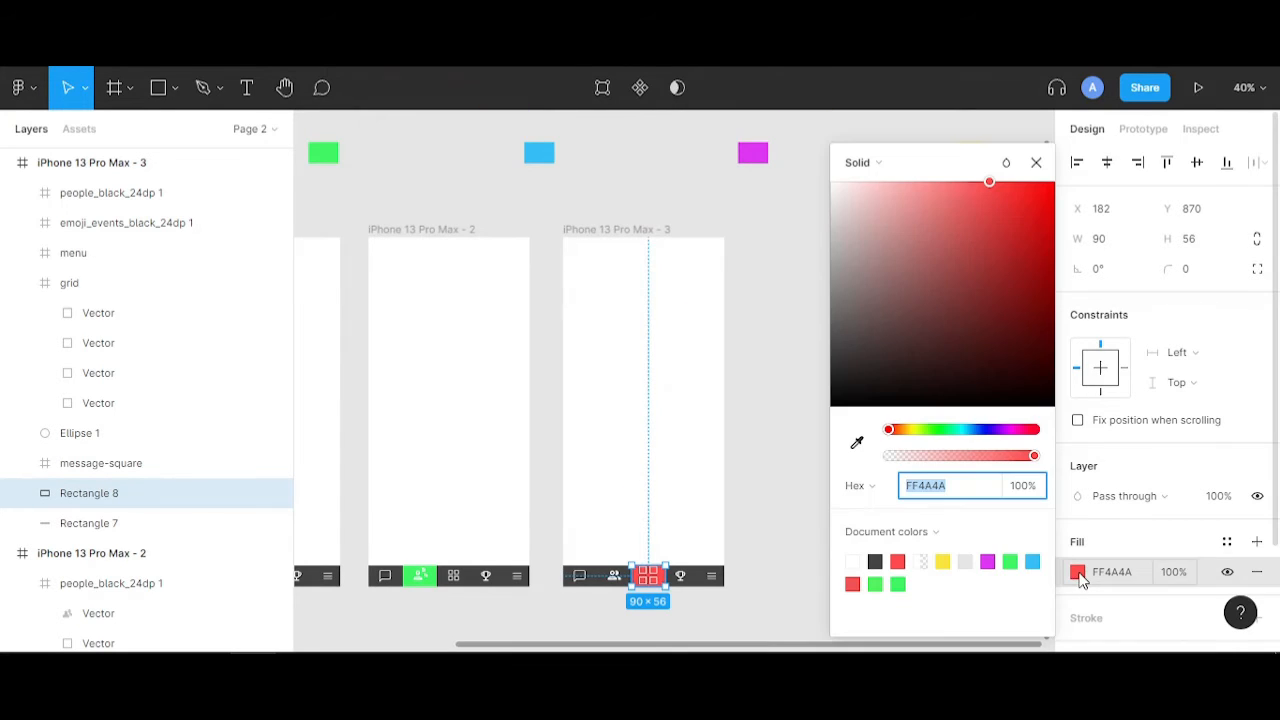
pyautogui.click(1078, 572)
pyautogui.click(857, 443)
pyautogui.scroll(1, 563, 263)
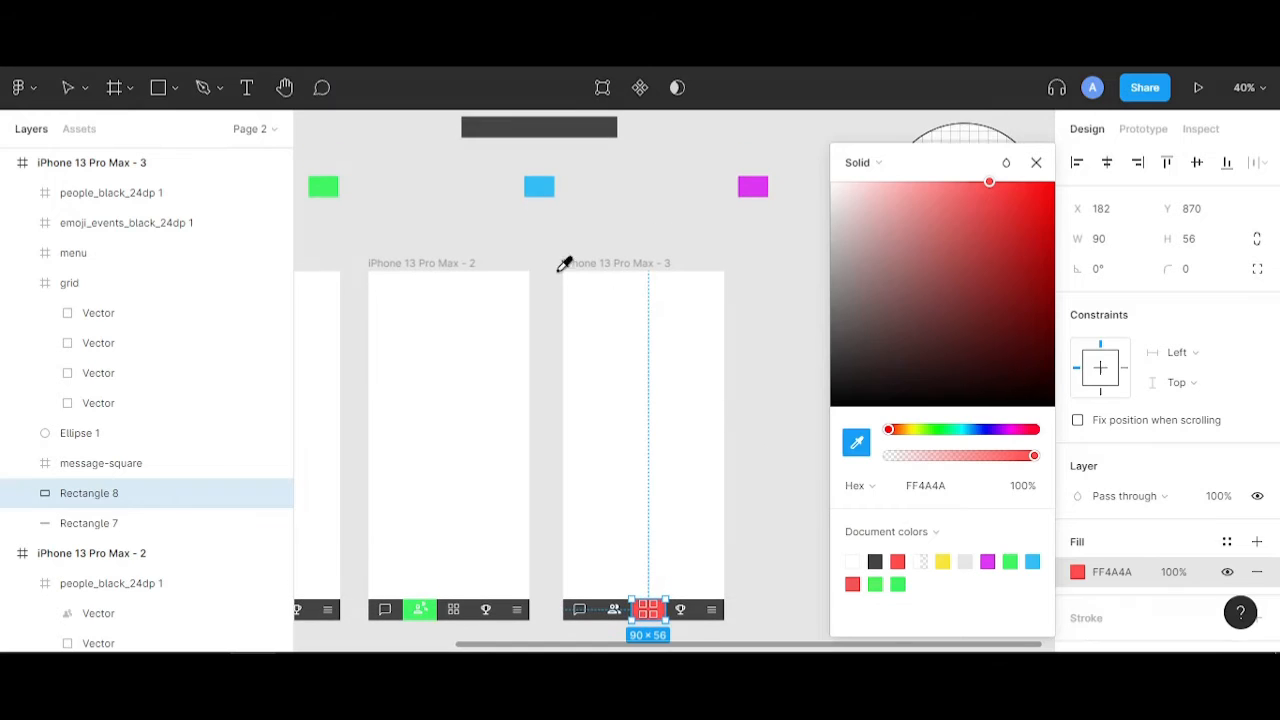
pyautogui.click(539, 187)
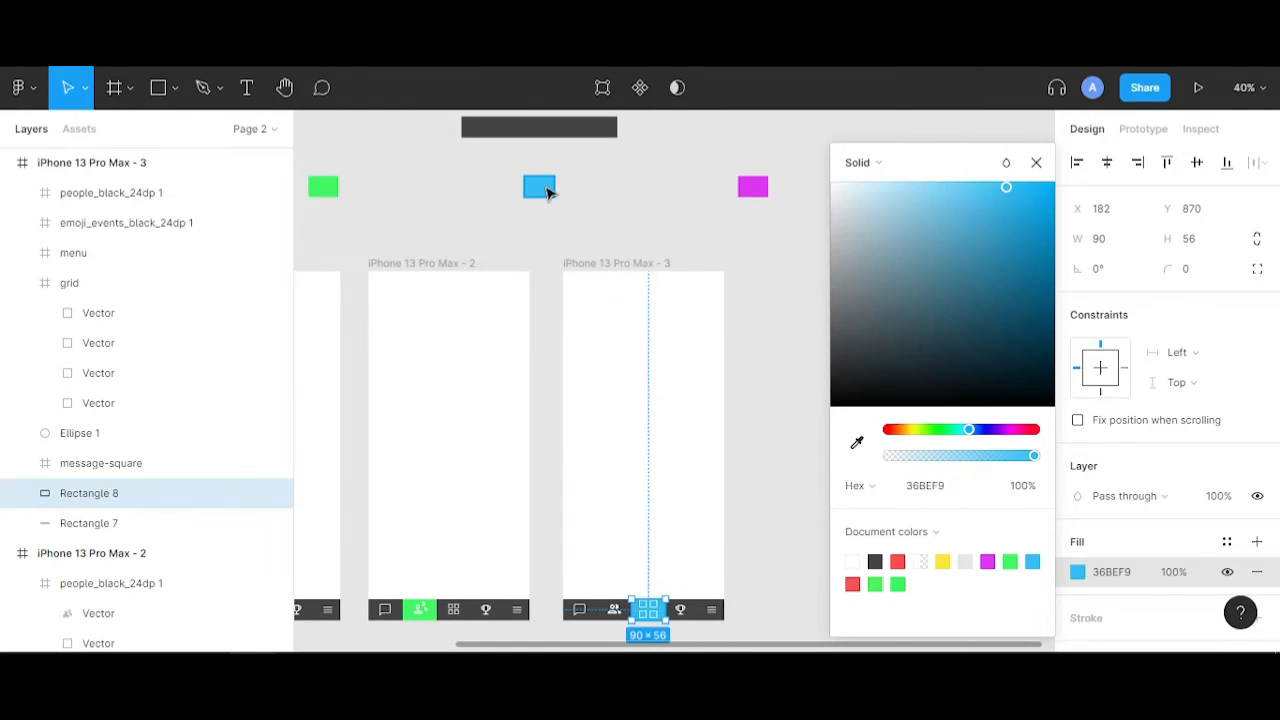
pyautogui.click(800, 449)
# - Scale the four squares of the grid icon together around their centre down to 40 × 40 overall
pyautogui.scroll(-2, 785, 515)
pyautogui.scroll(5, 648, 550)
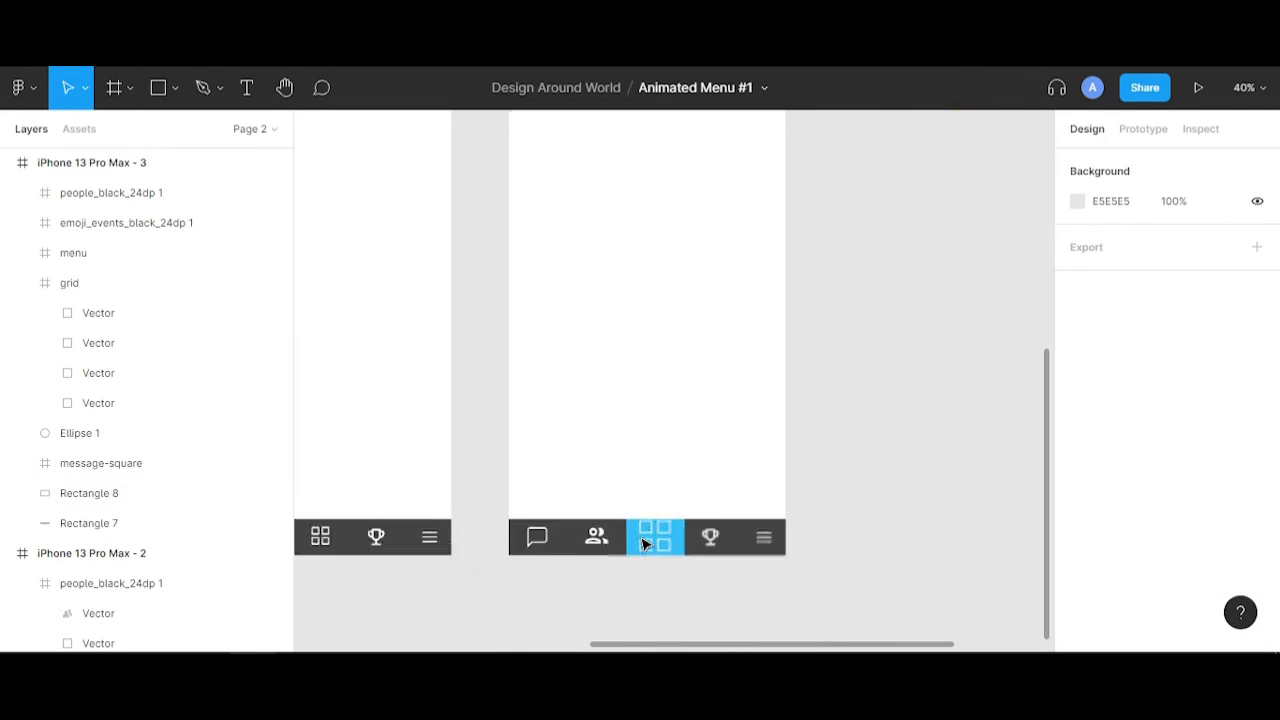
pyautogui.scroll(3, 645, 545)
pyautogui.scroll(2, 645, 543)
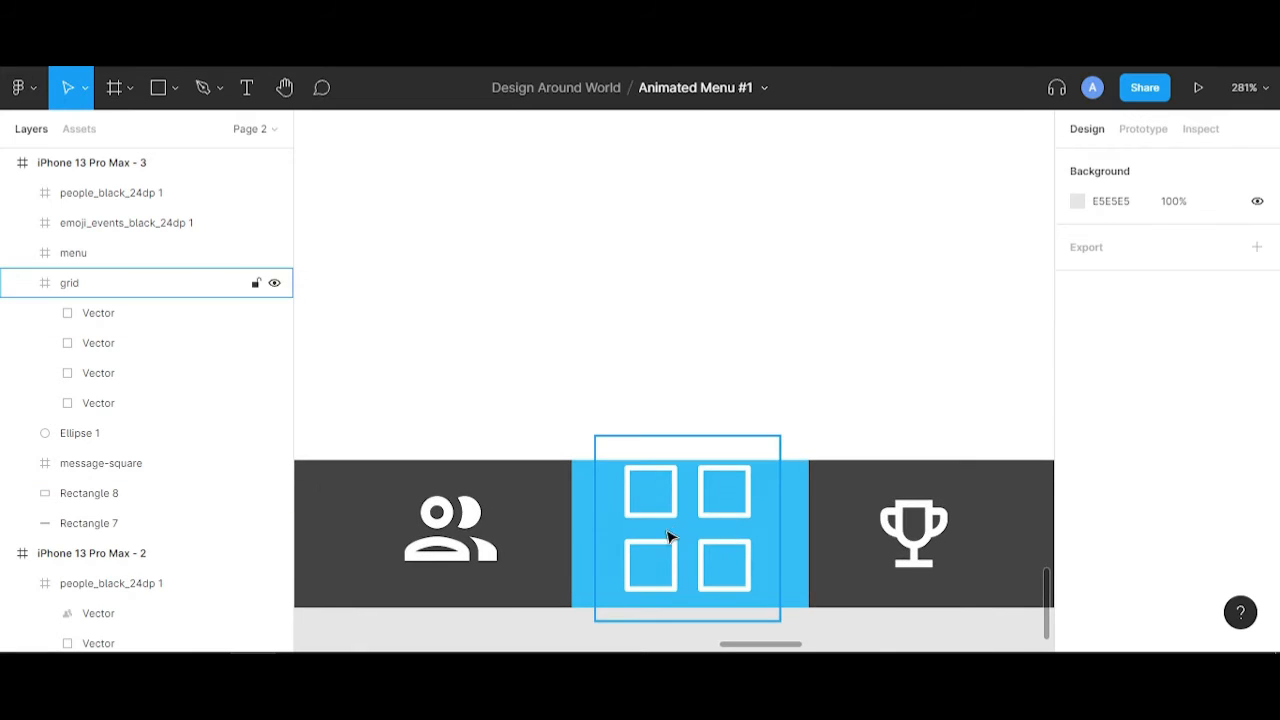
pyautogui.click(670, 522)
pyautogui.click(129, 320)
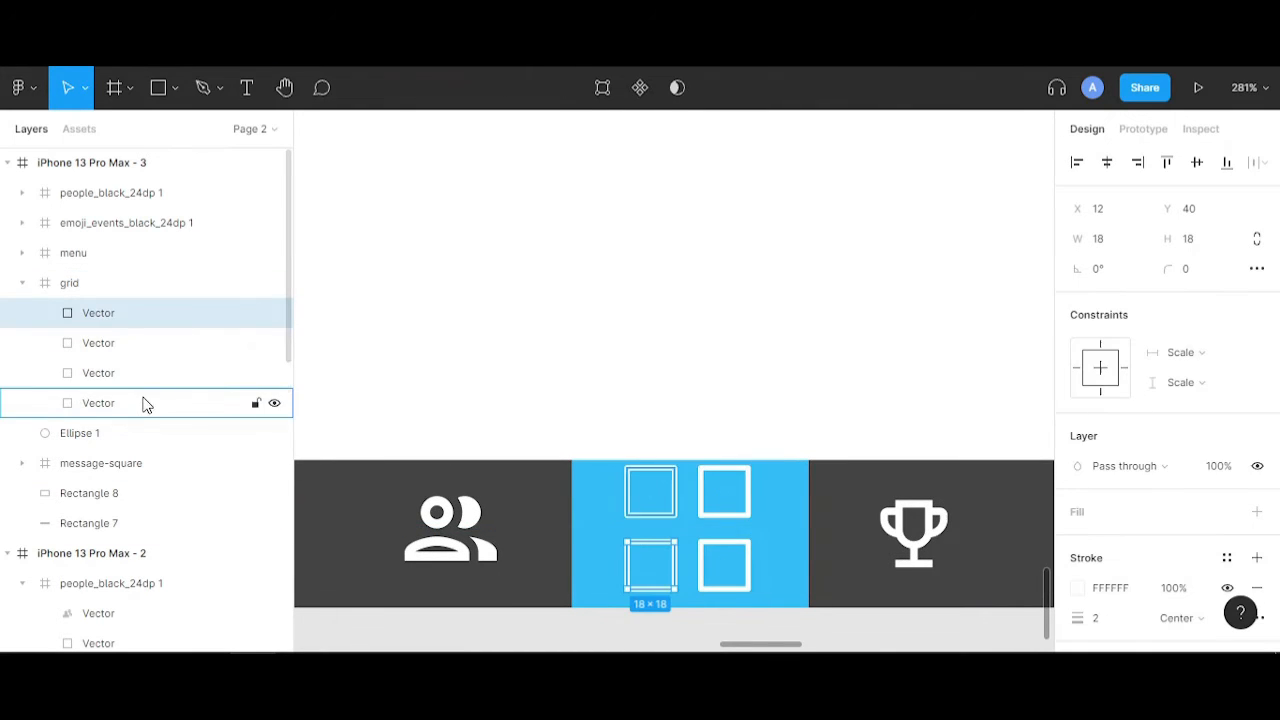
pyautogui.keyDown('shift'); pyautogui.click(143, 403); pyautogui.keyUp('shift')
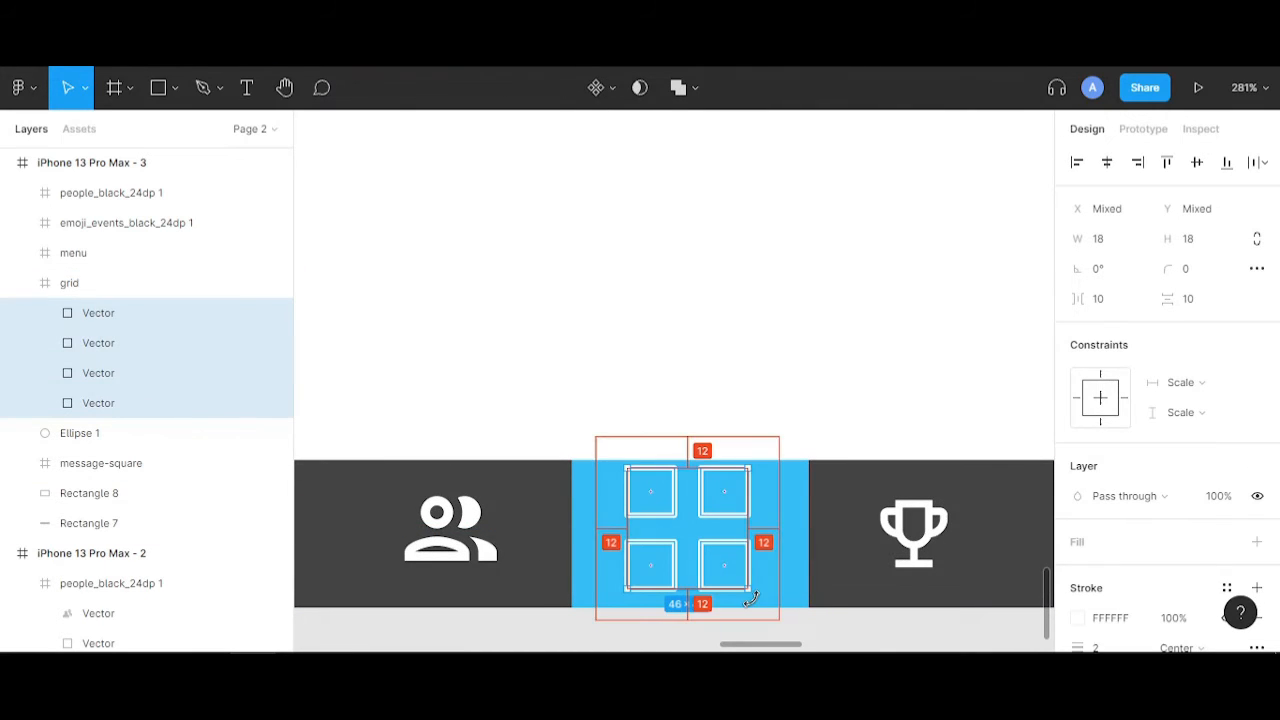
pyautogui.moveTo(749, 588); pyautogui.dragTo(731, 580)
pyautogui.scroll(-3, 734, 604)
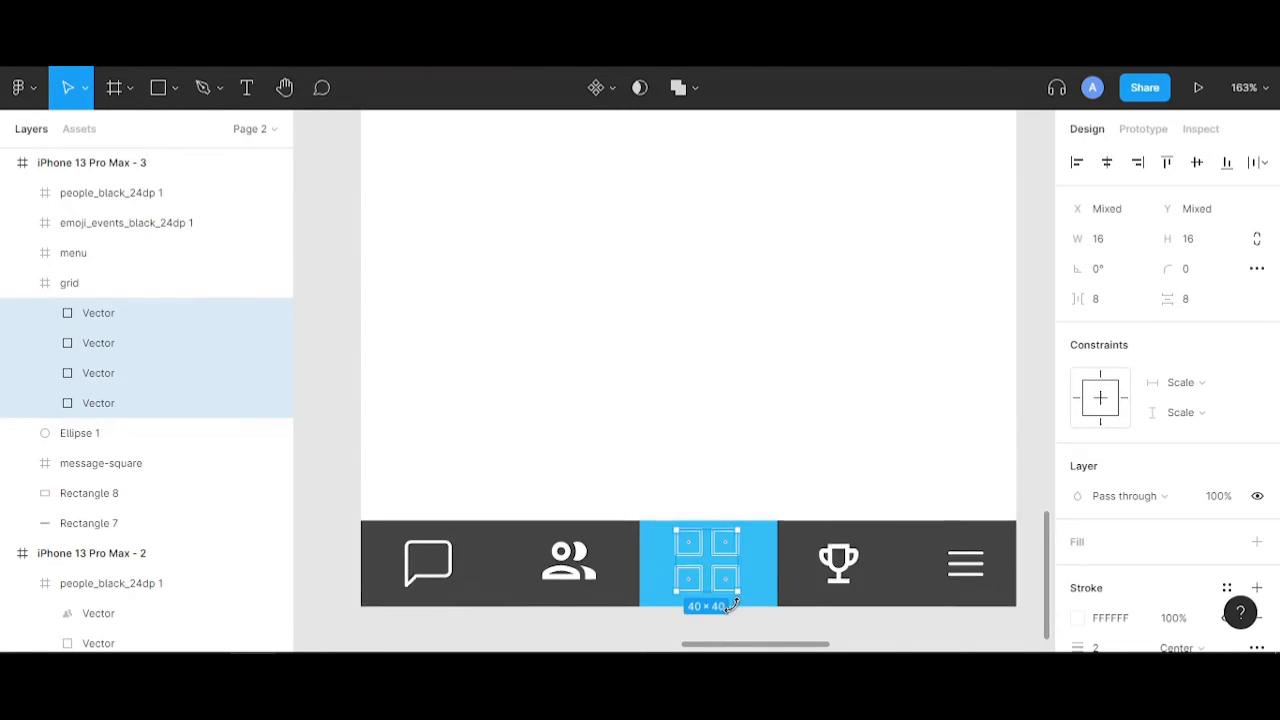
pyautogui.scroll(-3, 733, 604)
pyautogui.scroll(-2, 629, 643)
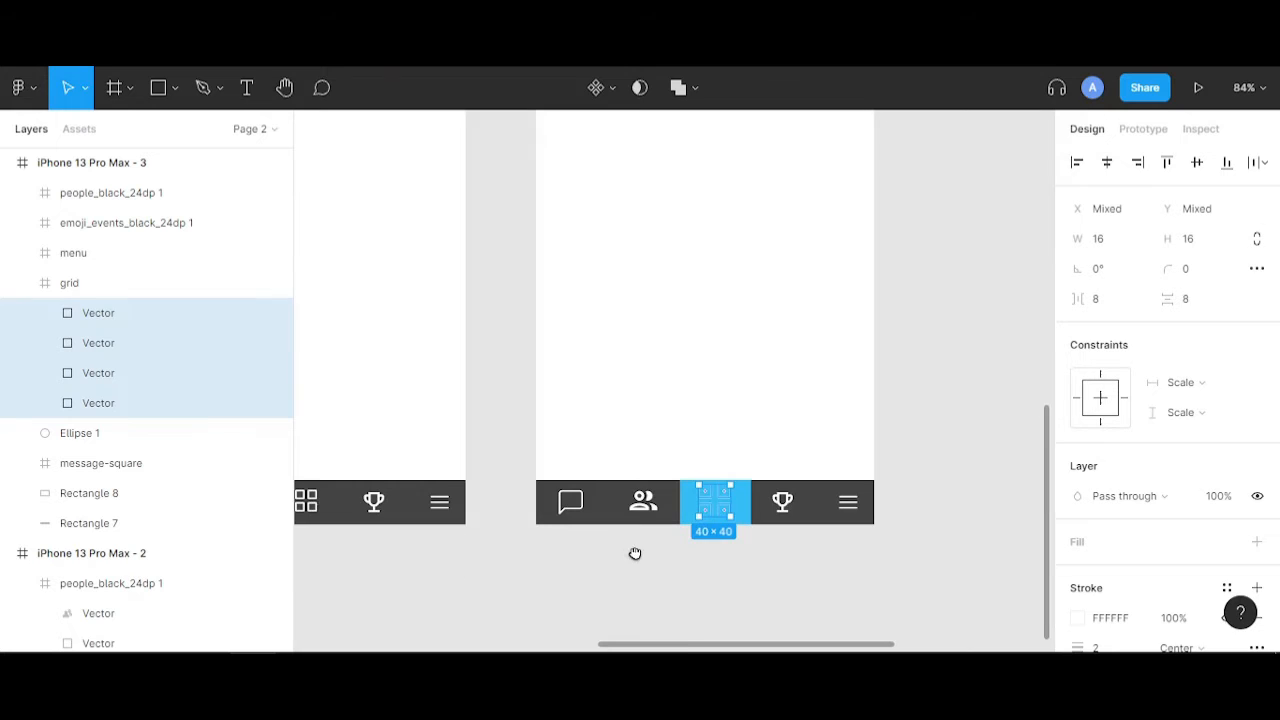
pyautogui.click(648, 568)
pyautogui.hscroll(3, 563, 560)
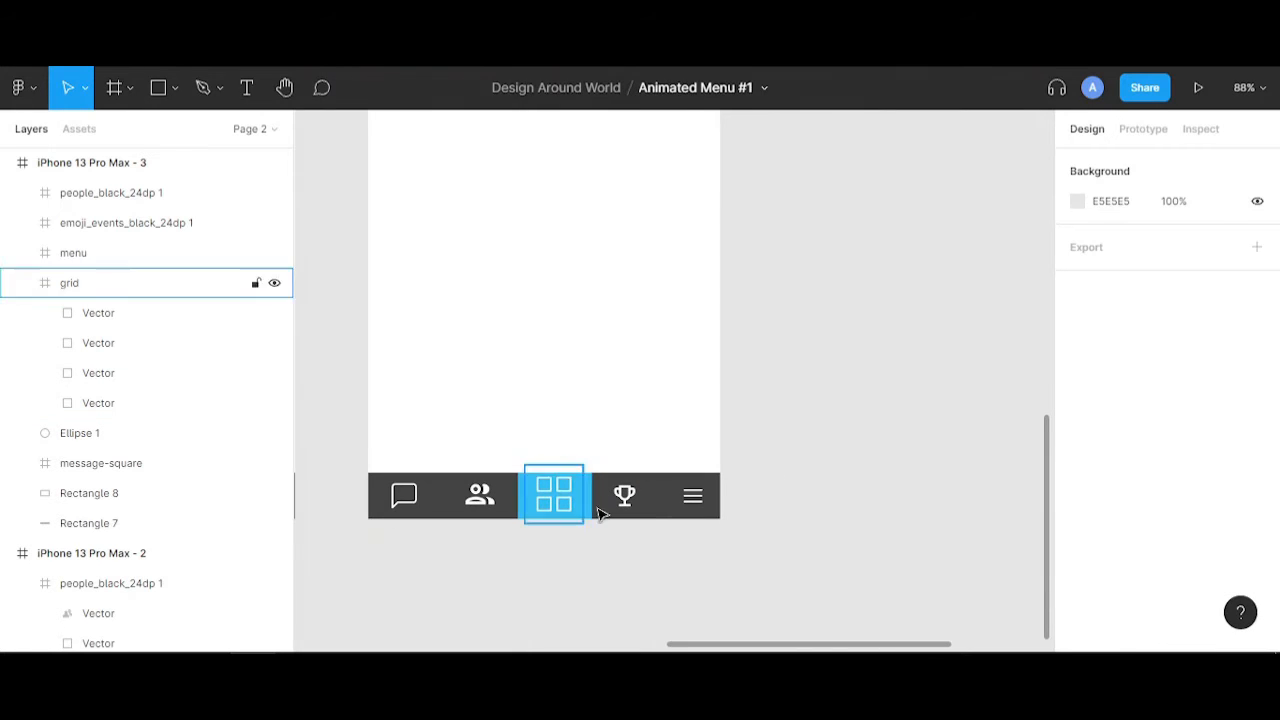
pyautogui.scroll(2, 597, 509)
pyautogui.scroll(-2, 668, 463)
pyautogui.scroll(2, 670, 461)
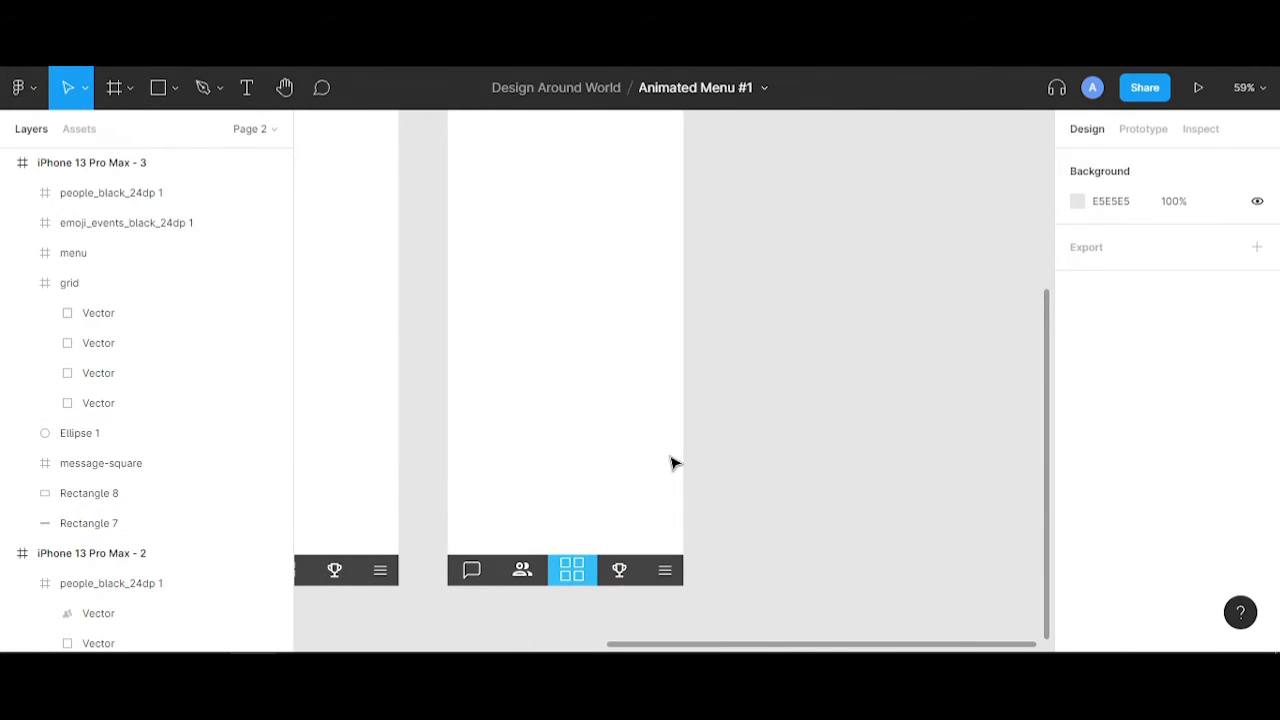
pyautogui.scroll(-4, 786, 466)
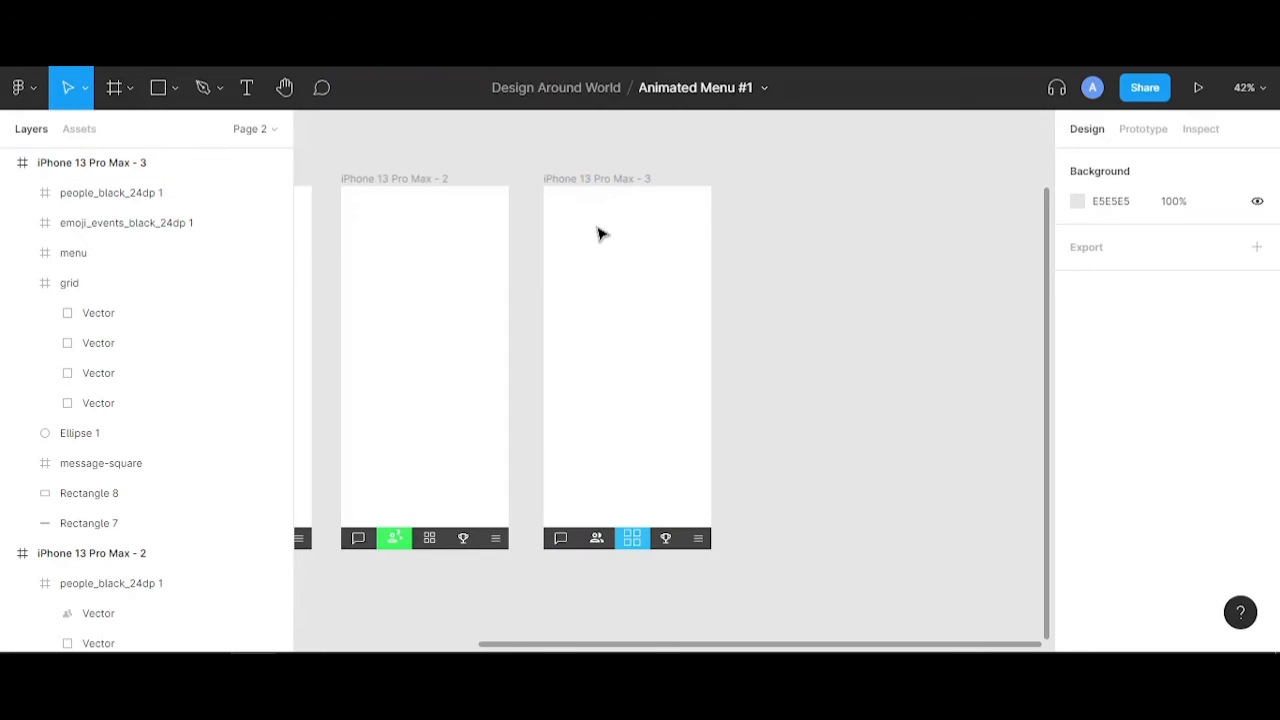
# - Draw a horizontal line about 10 px long below and slightly left of the trophy icon in iPhone 13 Pro Max - 3
pyautogui.click(596, 179)
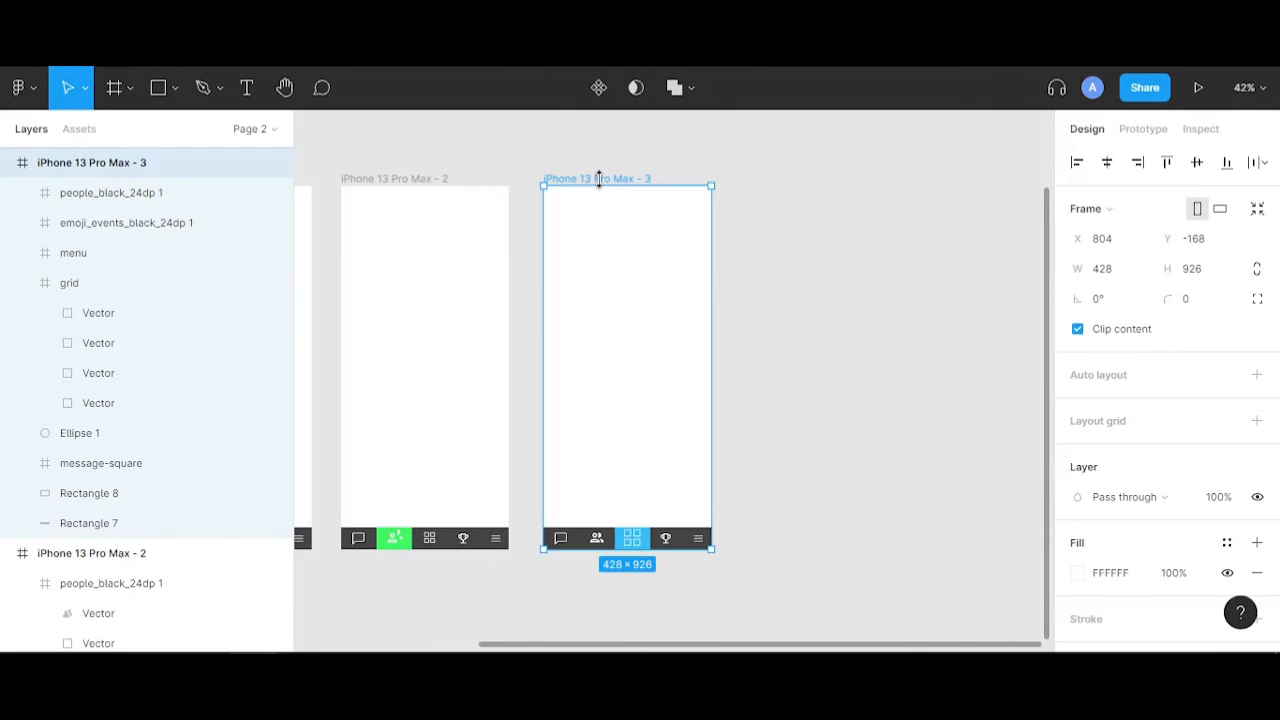
pyautogui.scroll(8, 705, 522)
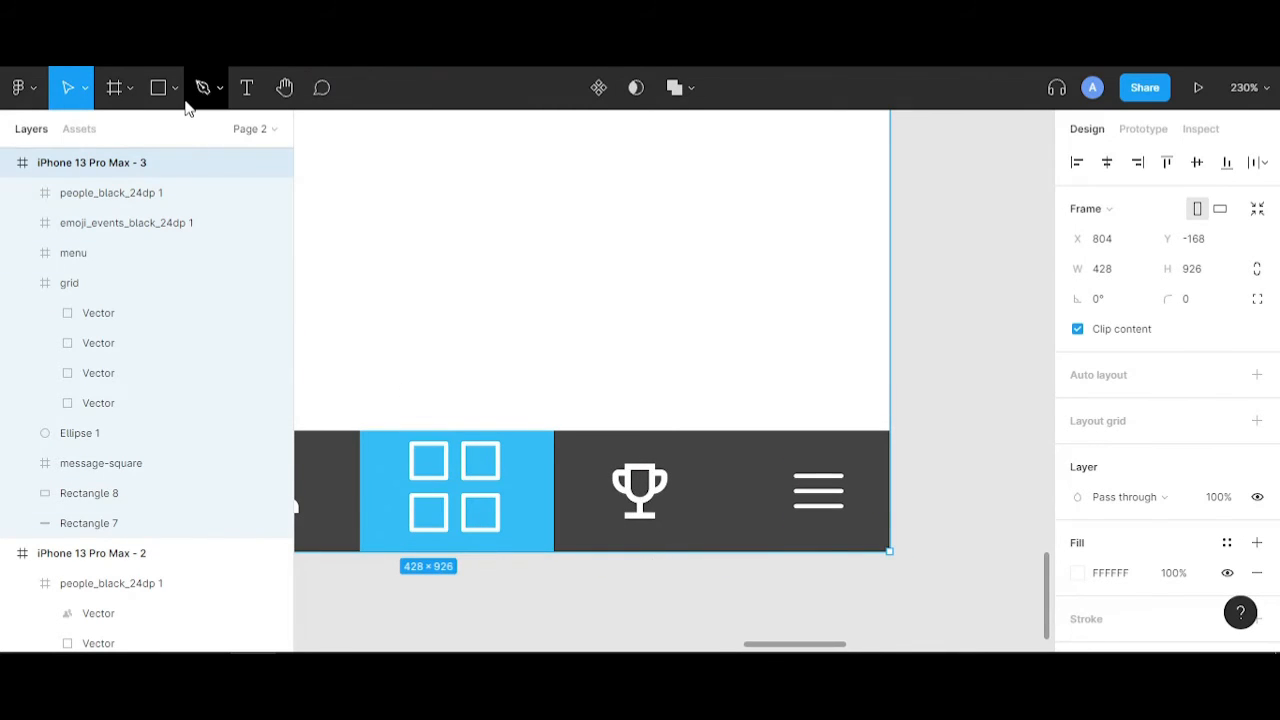
pyautogui.press('l')
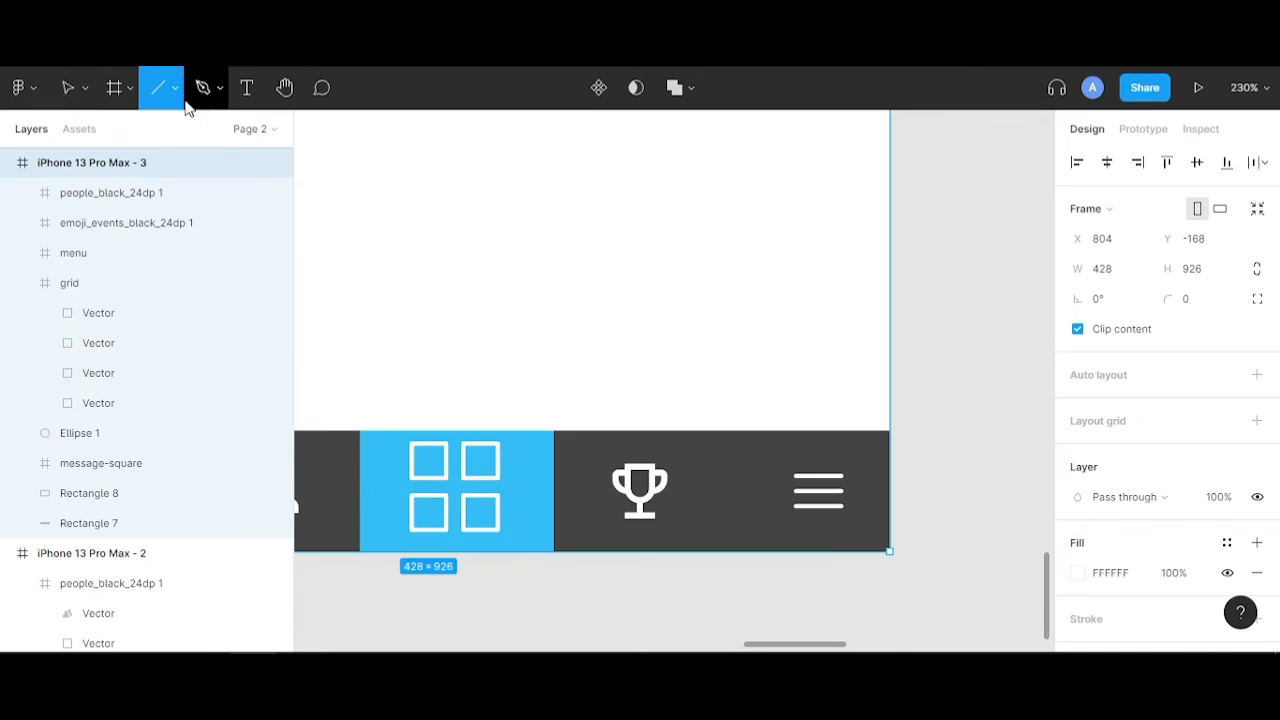
pyautogui.click(175, 90)
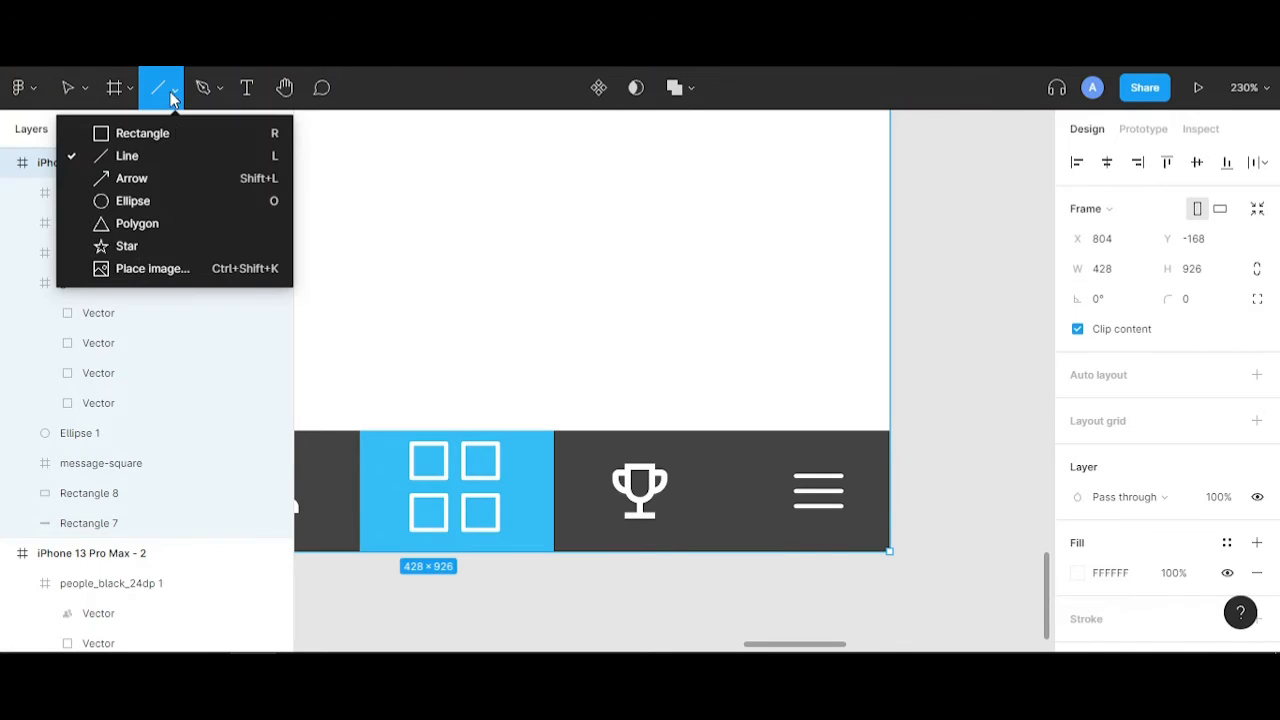
pyautogui.click(173, 155)
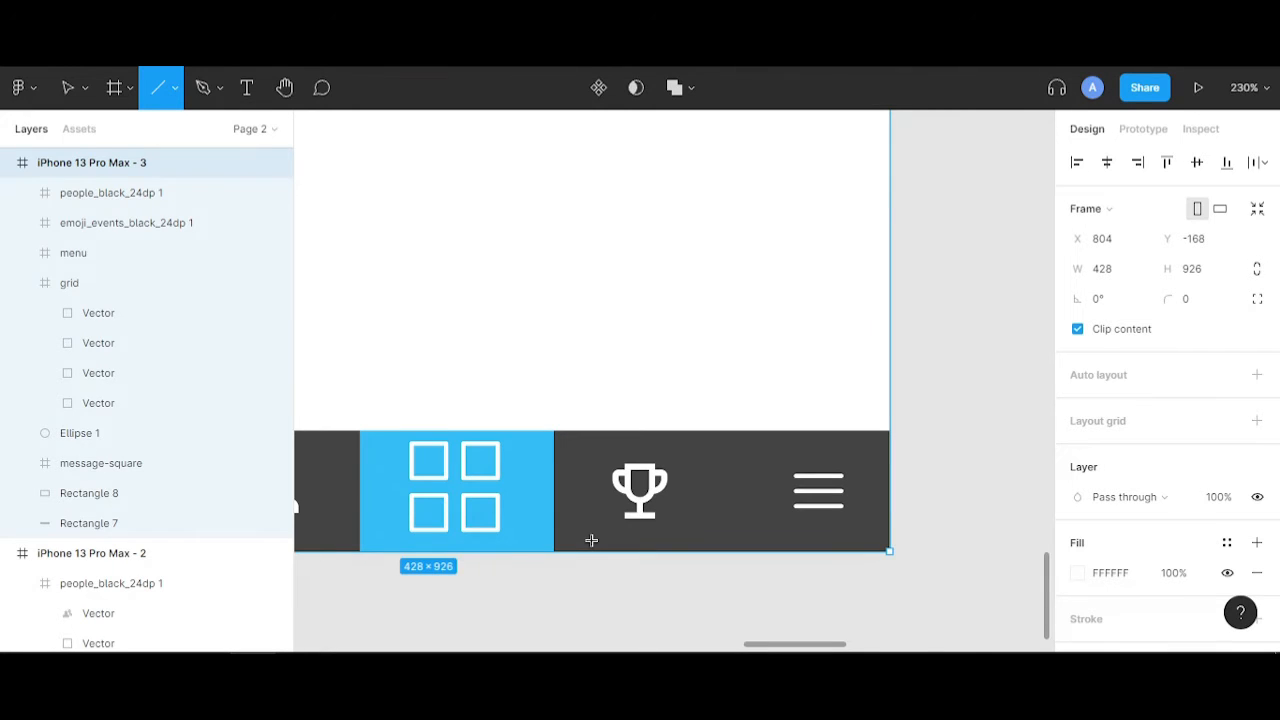
pyautogui.moveTo(591, 540); pyautogui.dragTo(613, 542)
pyautogui.scroll(5, 617, 543)
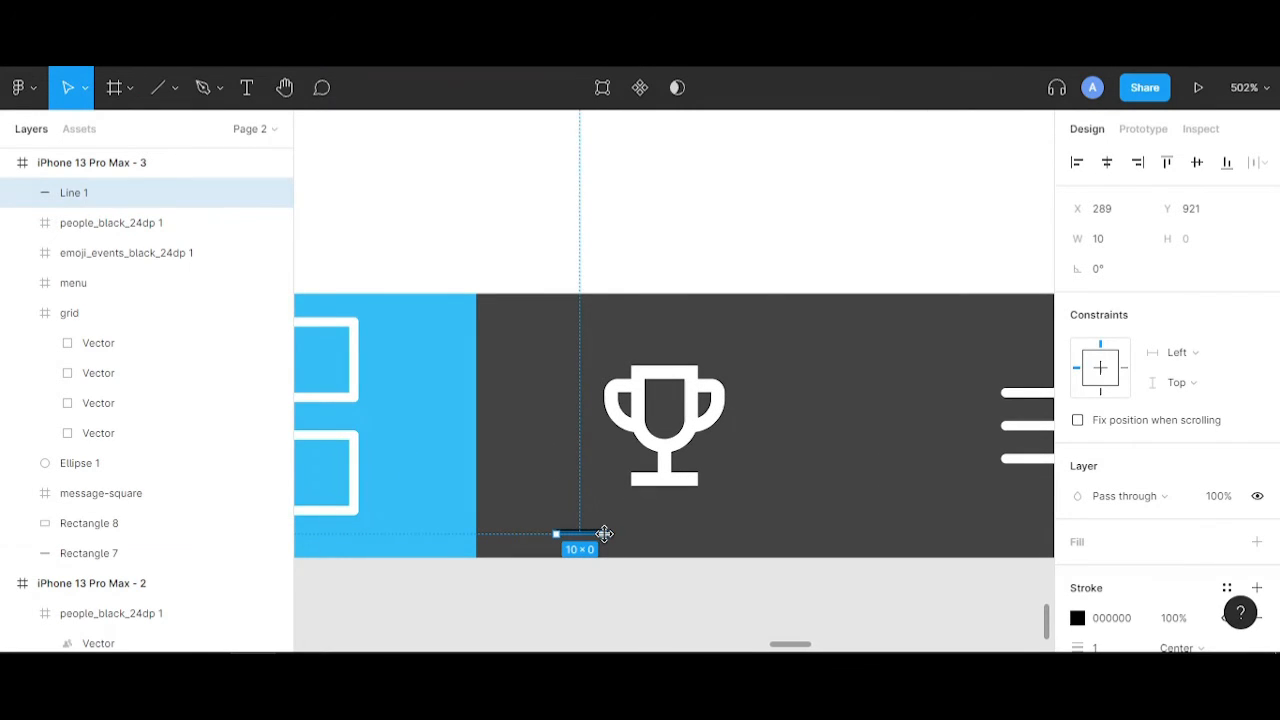
# - Start another line at the right end of the short horizontal line below the trophy icon
pyautogui.click(158, 87)
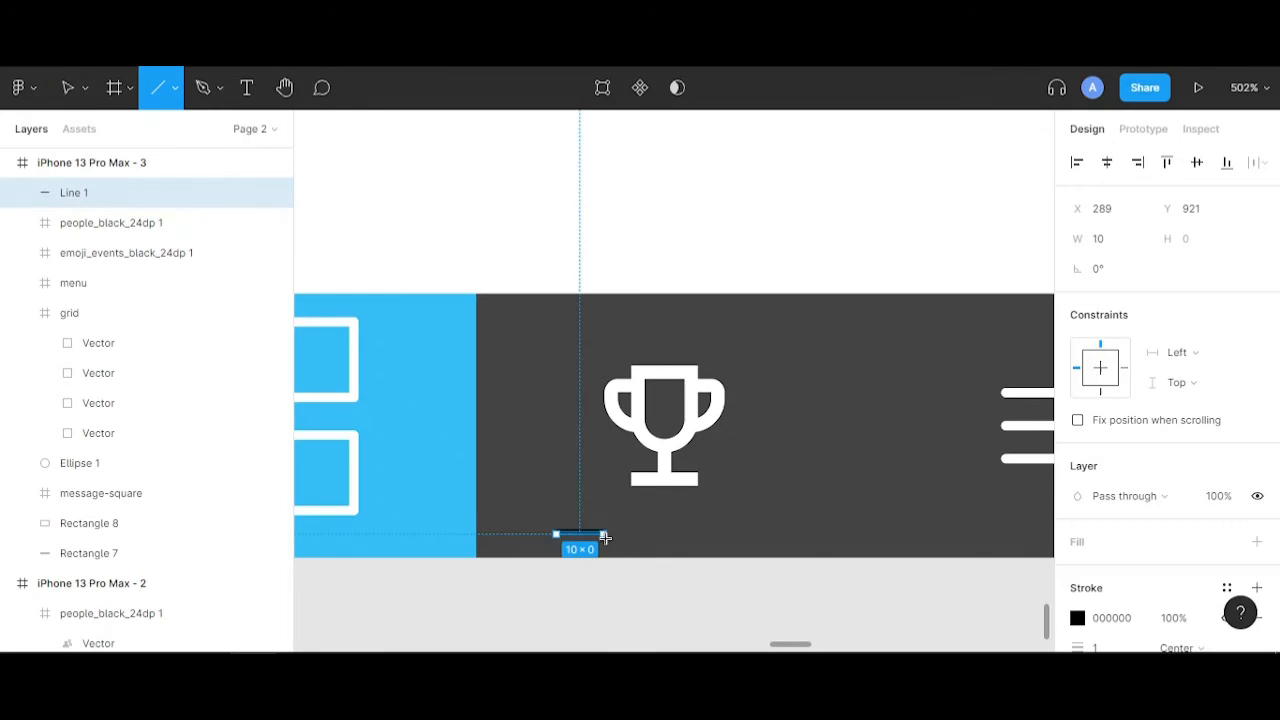
# - Draw platform lines beneath the trophy with the Line tool: about 8 up, 26 across and 8 down on the far side
pyautogui.moveTo(604, 534); pyautogui.dragTo(603, 496)
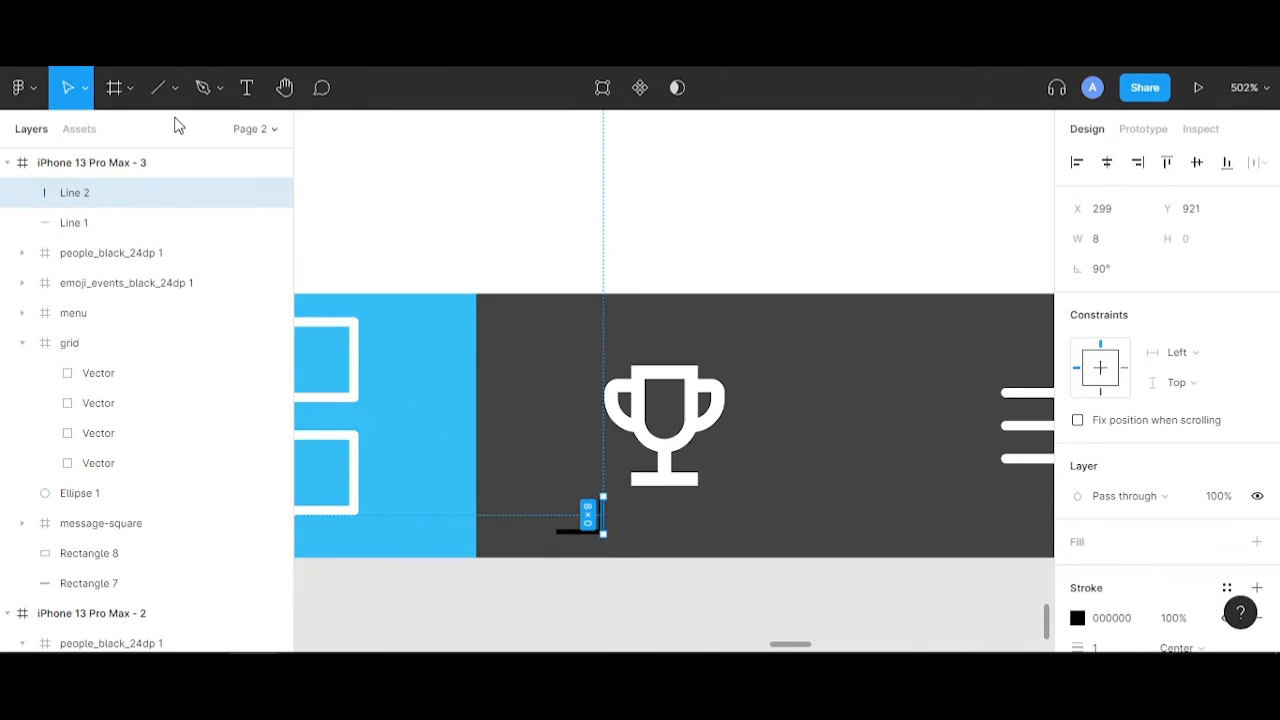
pyautogui.click(158, 87)
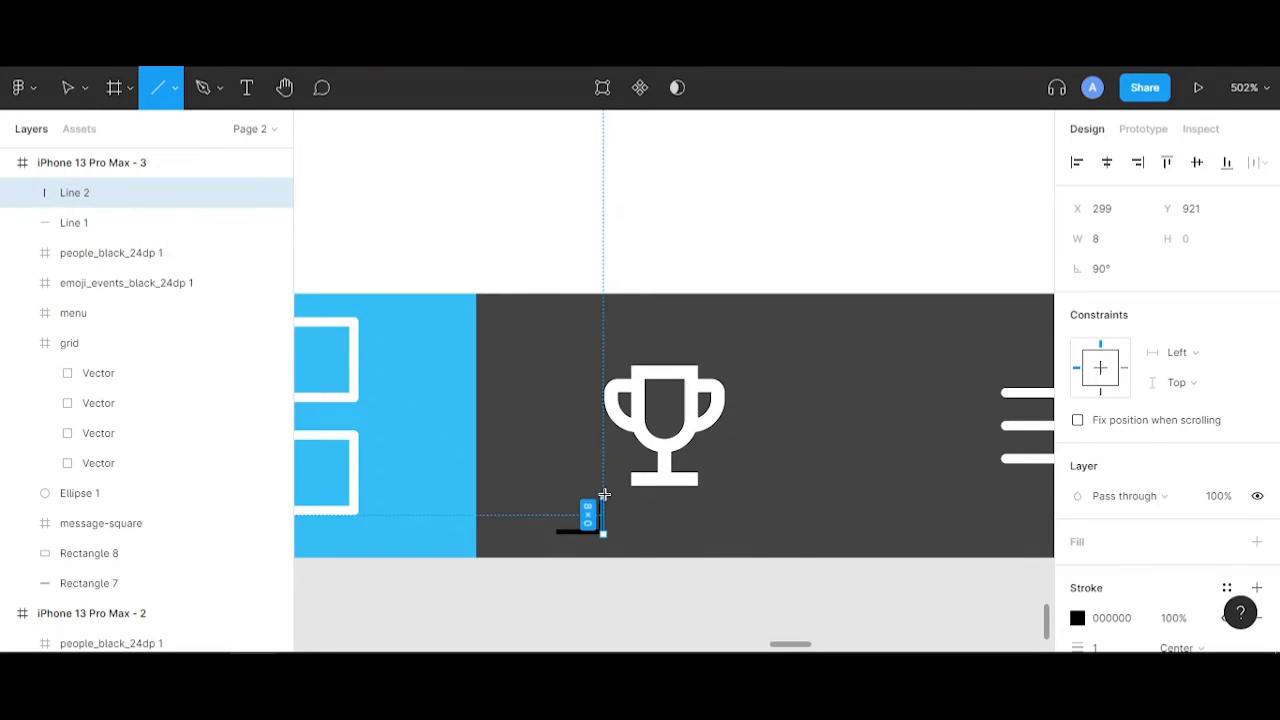
pyautogui.moveTo(603, 496); pyautogui.dragTo(725, 497)
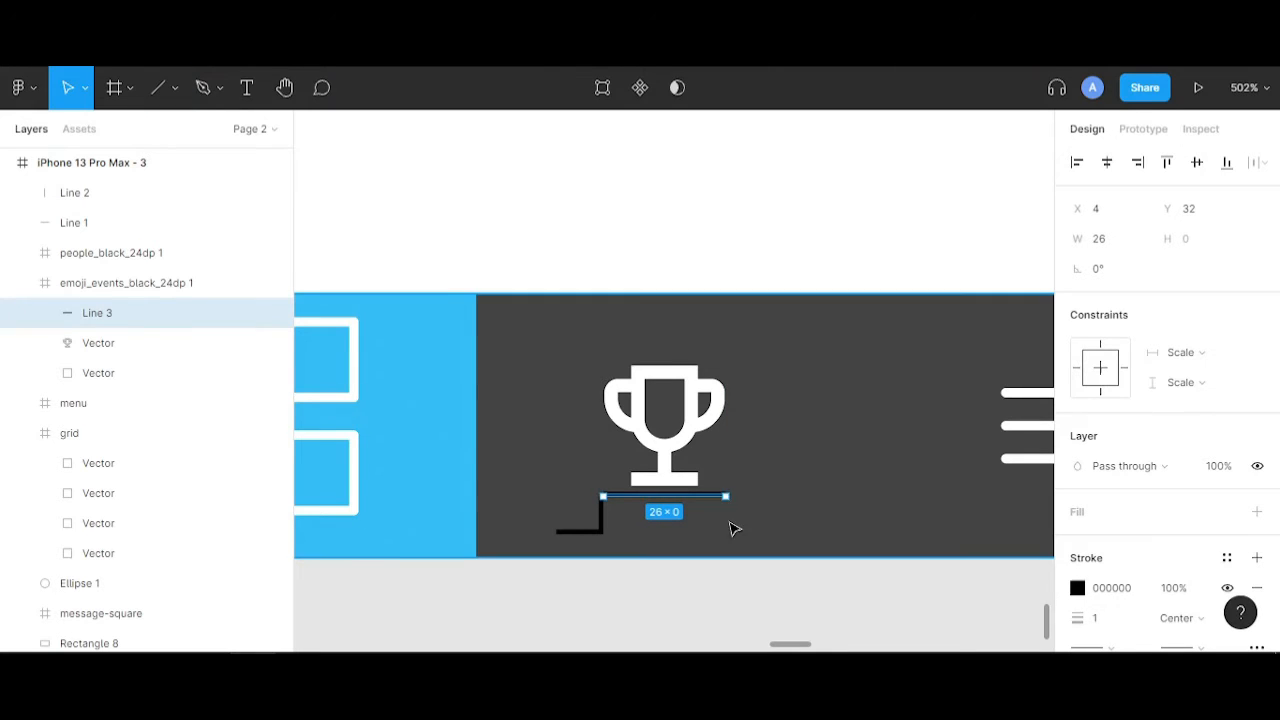
pyautogui.click(160, 89)
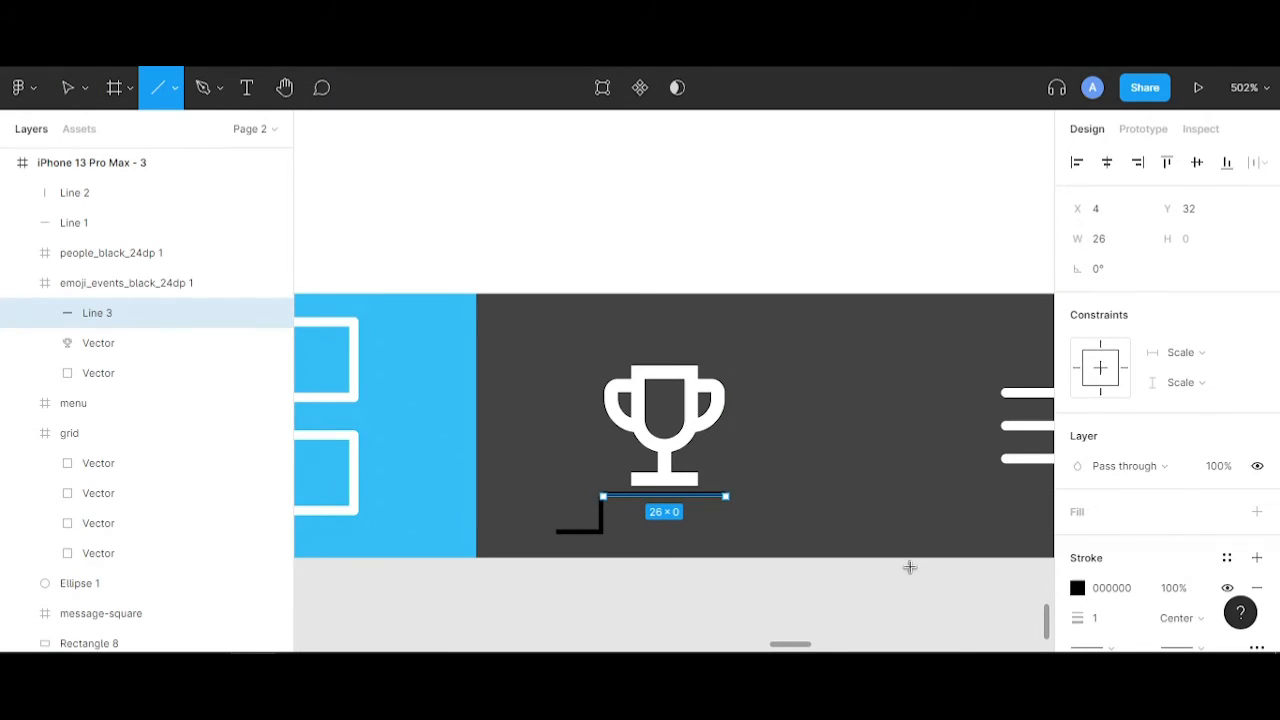
pyautogui.moveTo(729, 493); pyautogui.dragTo(719, 529)
# - Delete the vertical line descending from the right end of the horizontal platform line
pyautogui.click(760, 545)
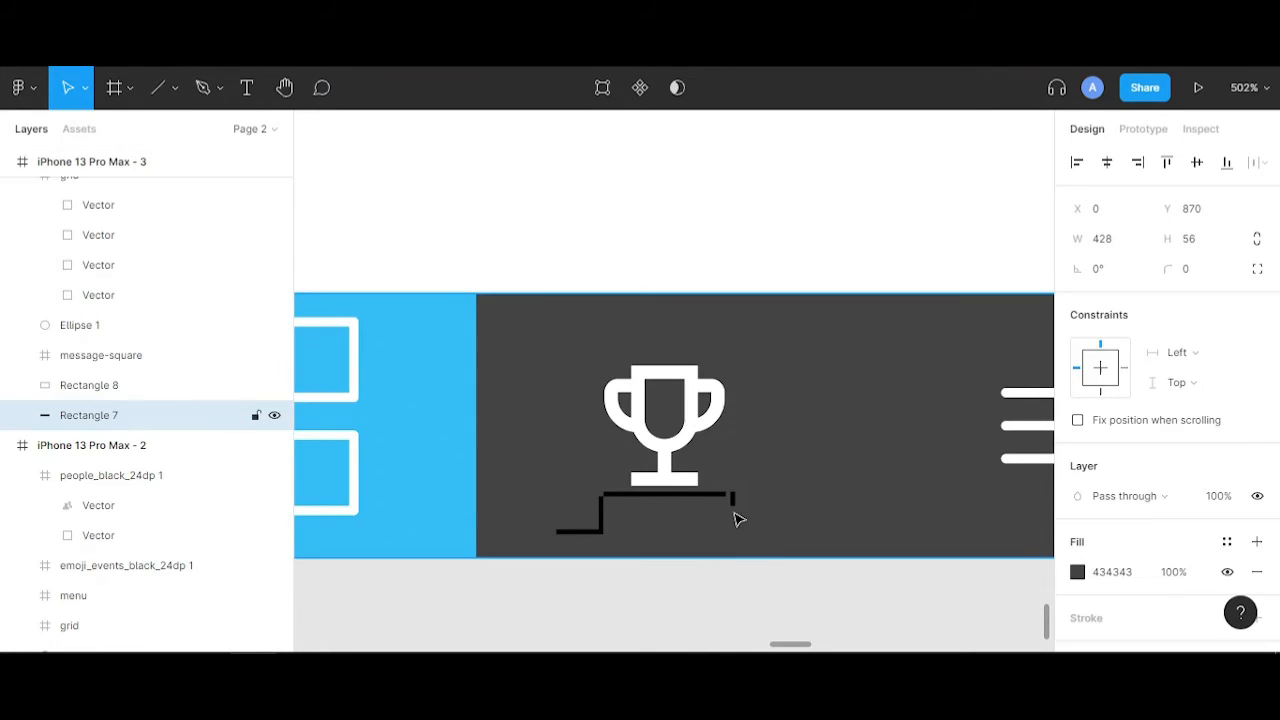
pyautogui.click(735, 507)
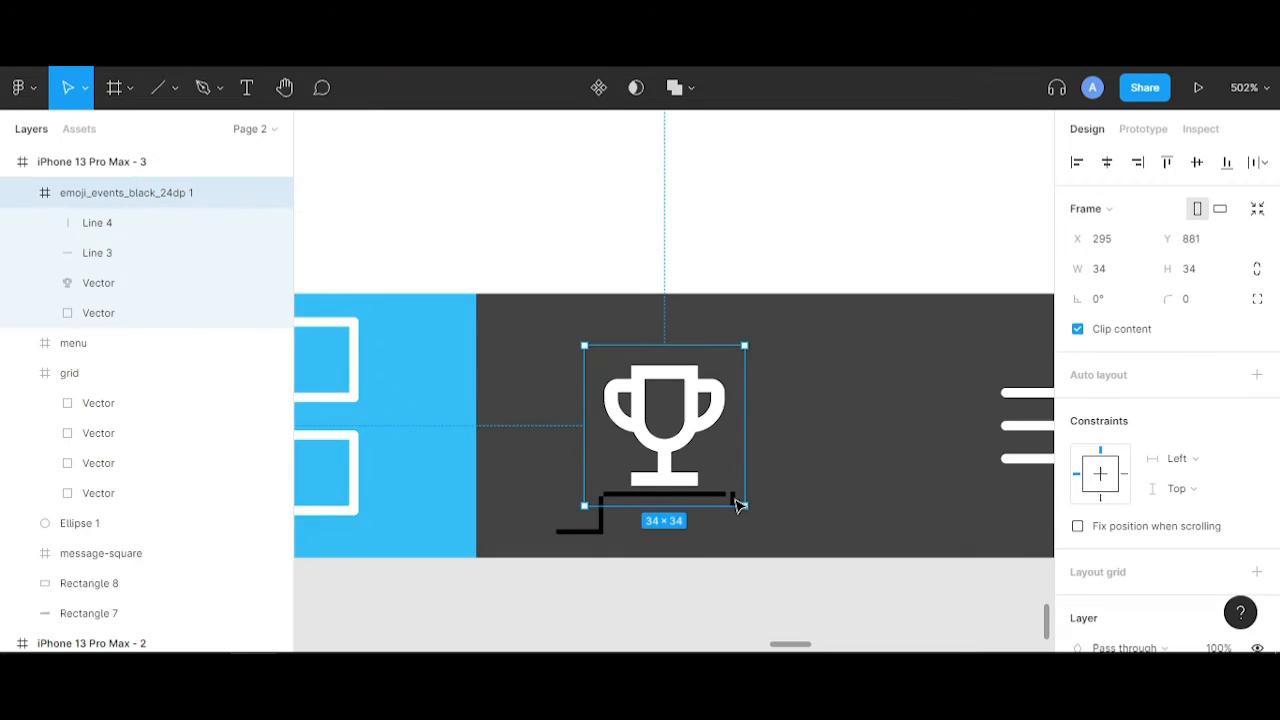
pyautogui.click(737, 505)
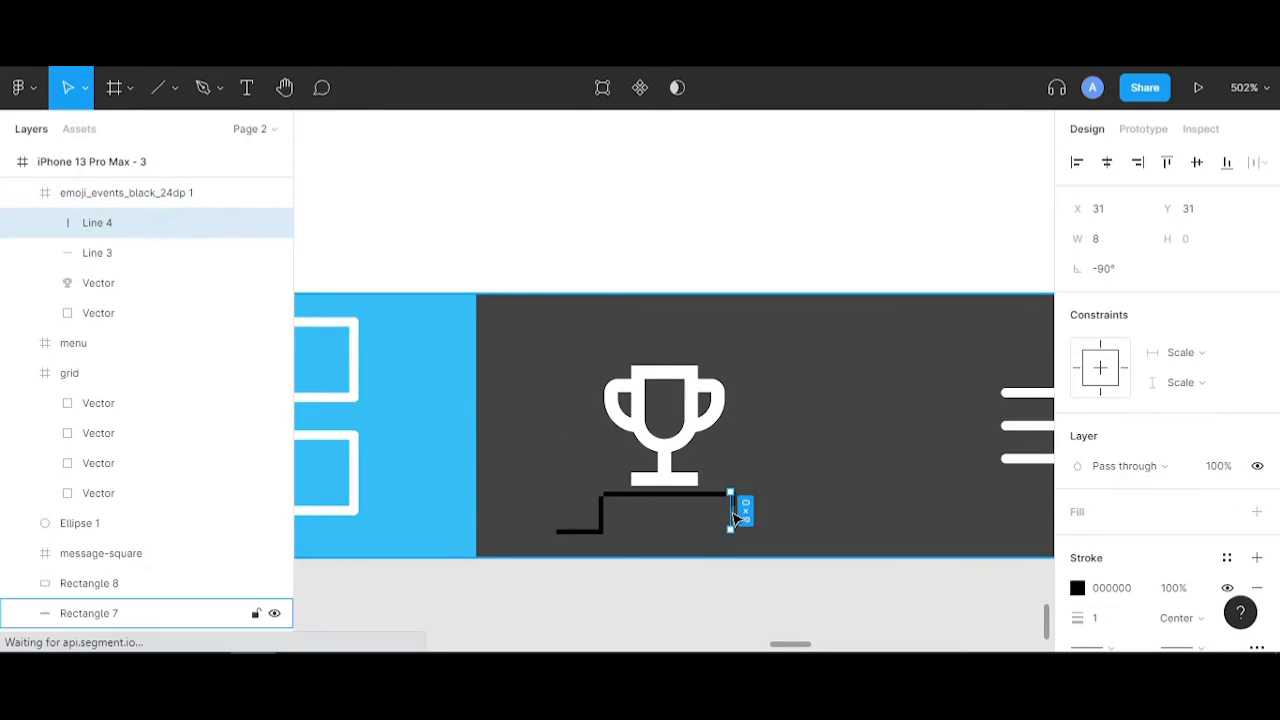
pyautogui.press('Delete')
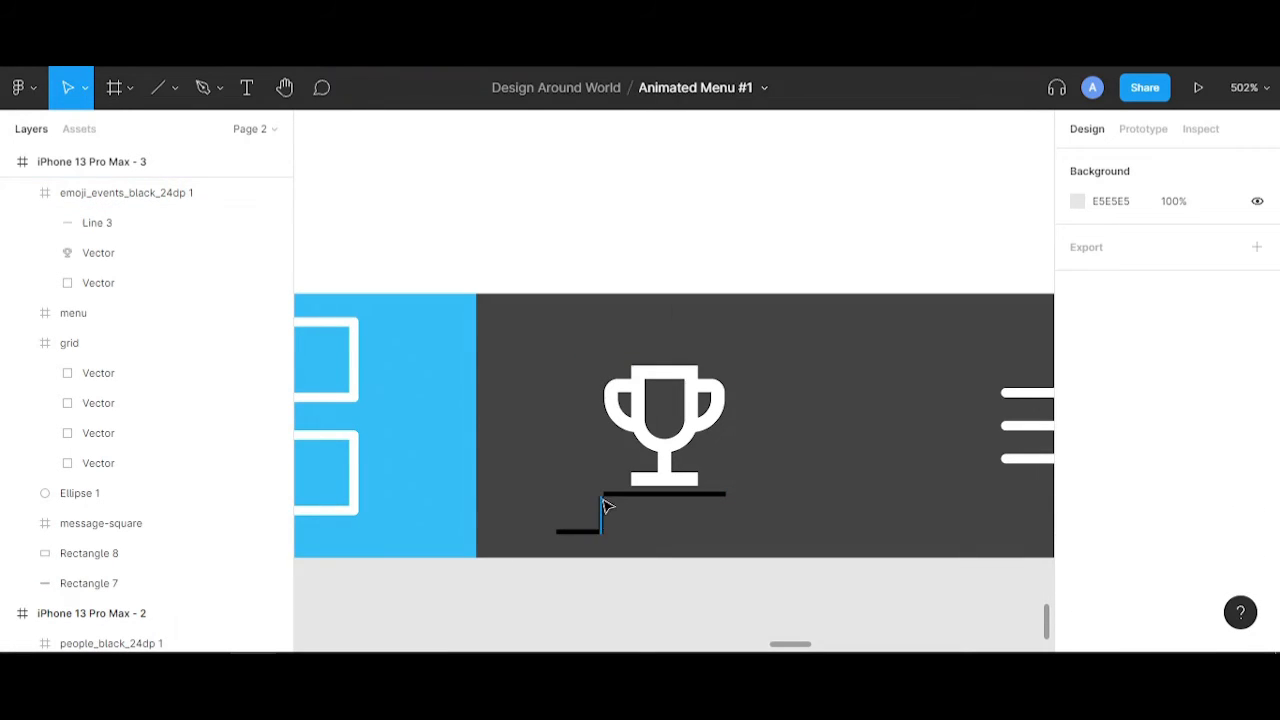
# - Move the 26-wide horizontal line out of the trophy icon's frame, directly into the iPhone 13 Pro Max - 3 frame
pyautogui.click(120, 235)
pyautogui.scroll(3, 122, 240)
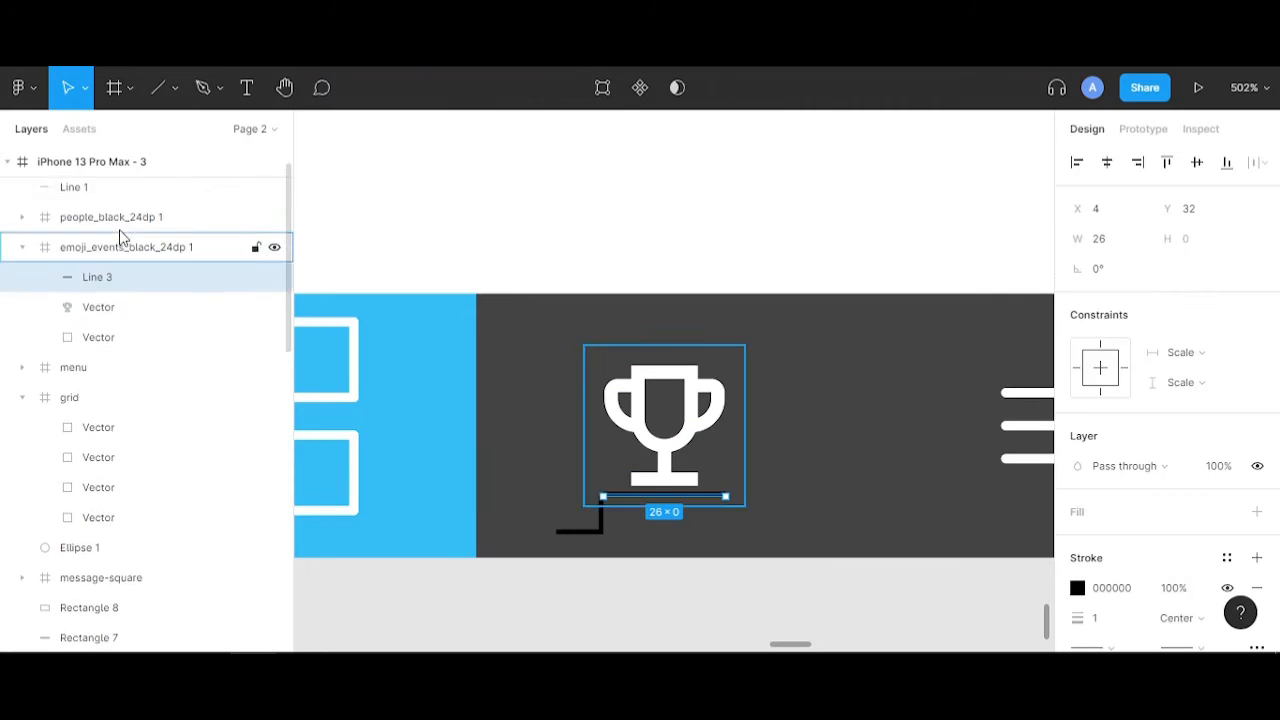
pyautogui.moveTo(132, 313); pyautogui.dragTo(124, 241)
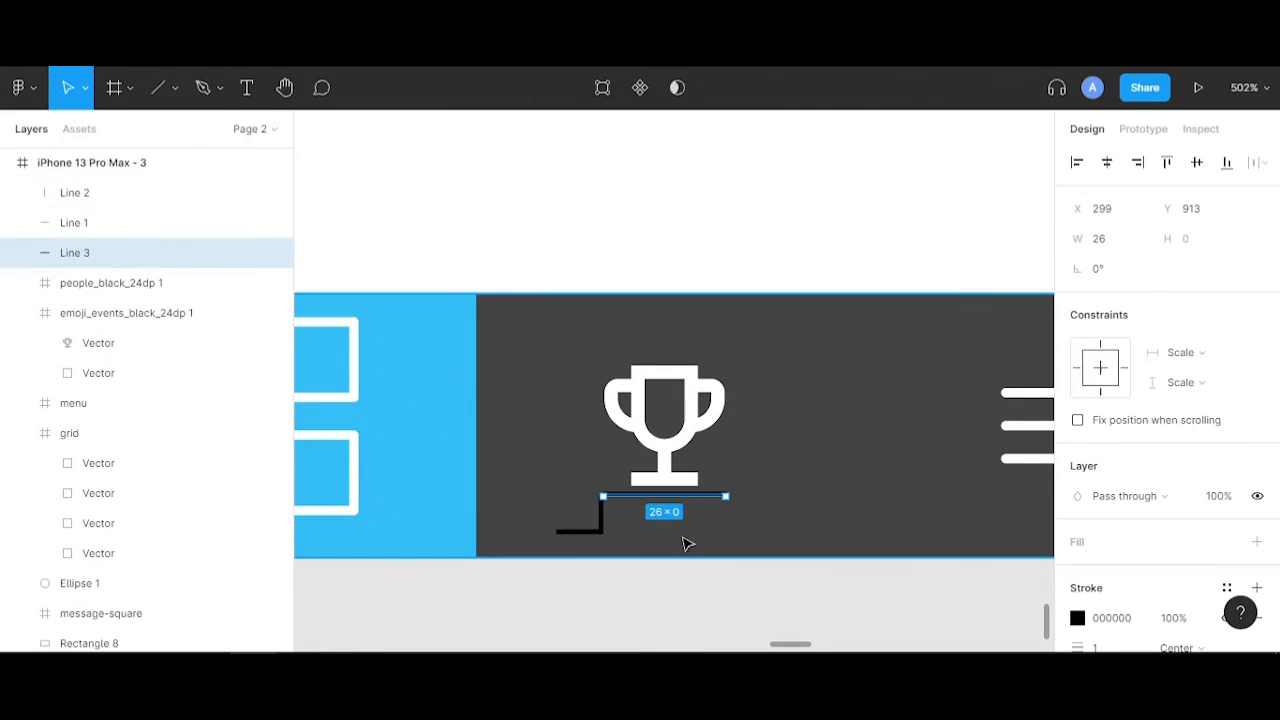
# - Delete all three remaining separate lines beneath the trophy icon
pyautogui.scroll(3, 720, 515)
pyautogui.click(158, 87)
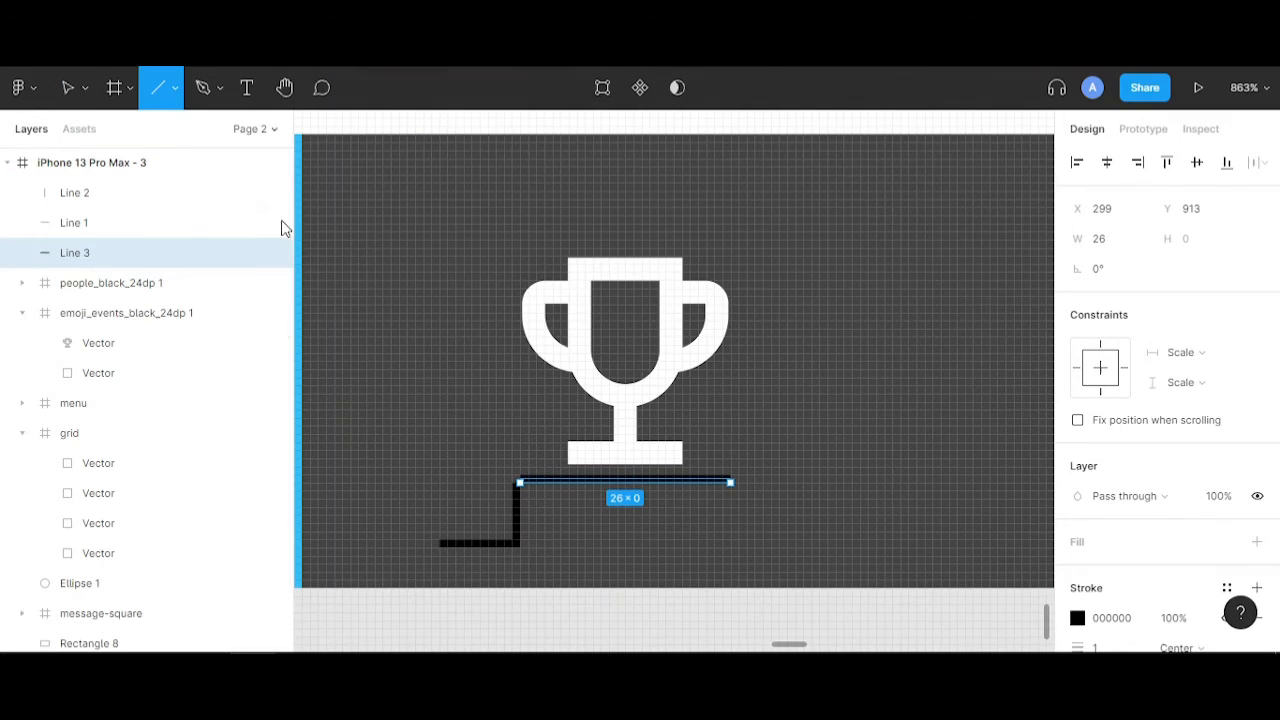
pyautogui.scroll(2, 737, 498)
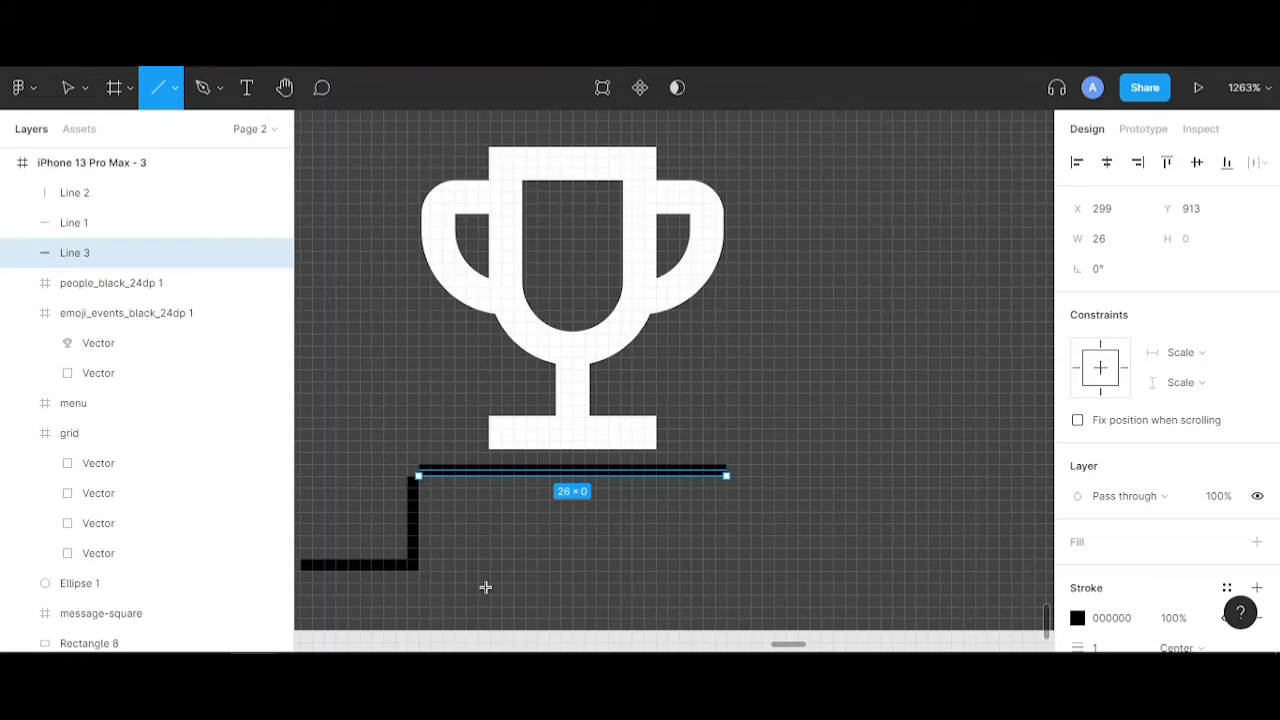
pyautogui.scroll(-3, 485, 587)
pyautogui.click(118, 222)
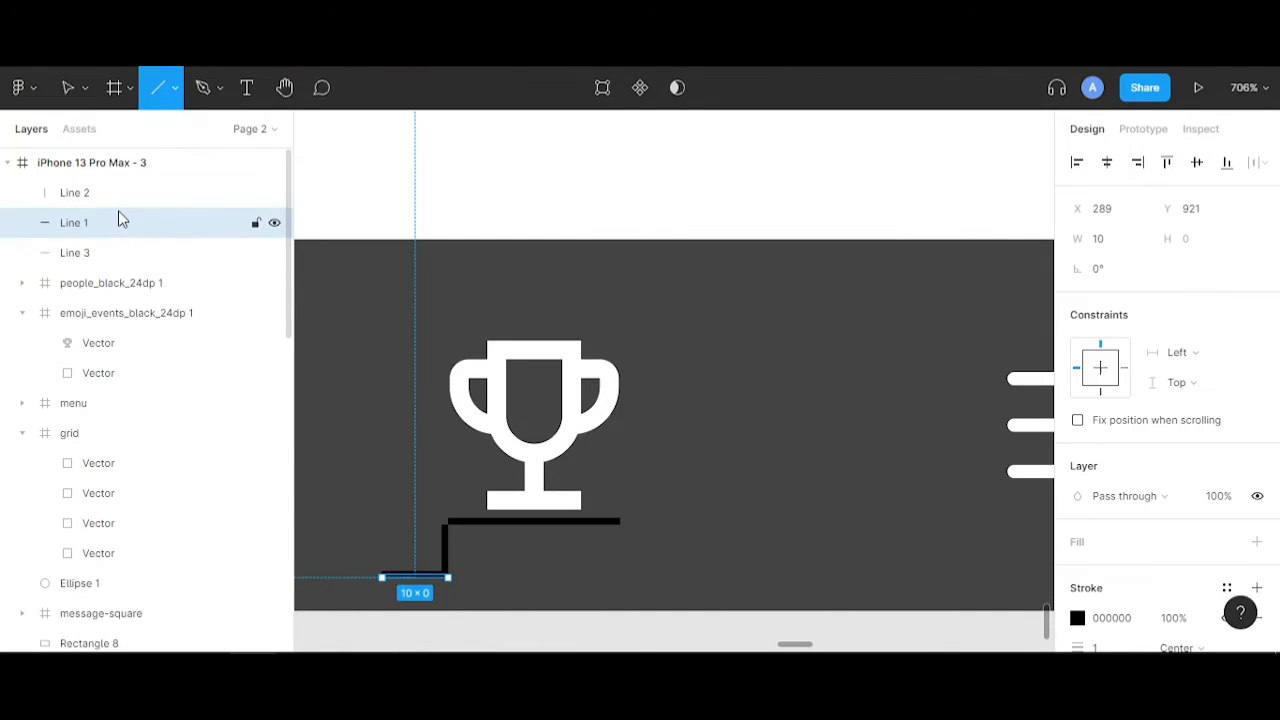
pyautogui.keyDown('shift'); pyautogui.click(117, 193); pyautogui.keyUp('shift')
pyautogui.keyDown('shift'); pyautogui.click(117, 252); pyautogui.keyUp('shift')
pyautogui.press('Delete')
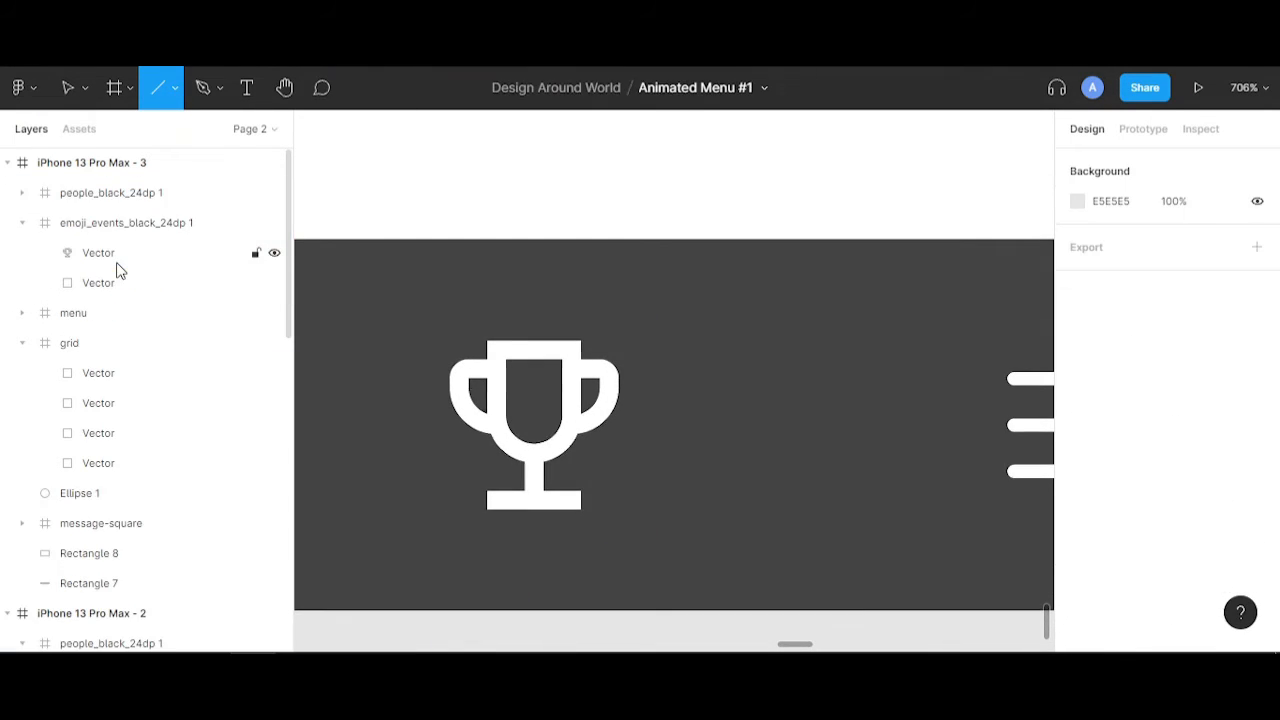
# - Draw one continuous stepped podium outline about 36 wide and 8 high beneath the trophy with the Pen tool
pyautogui.click(203, 90)
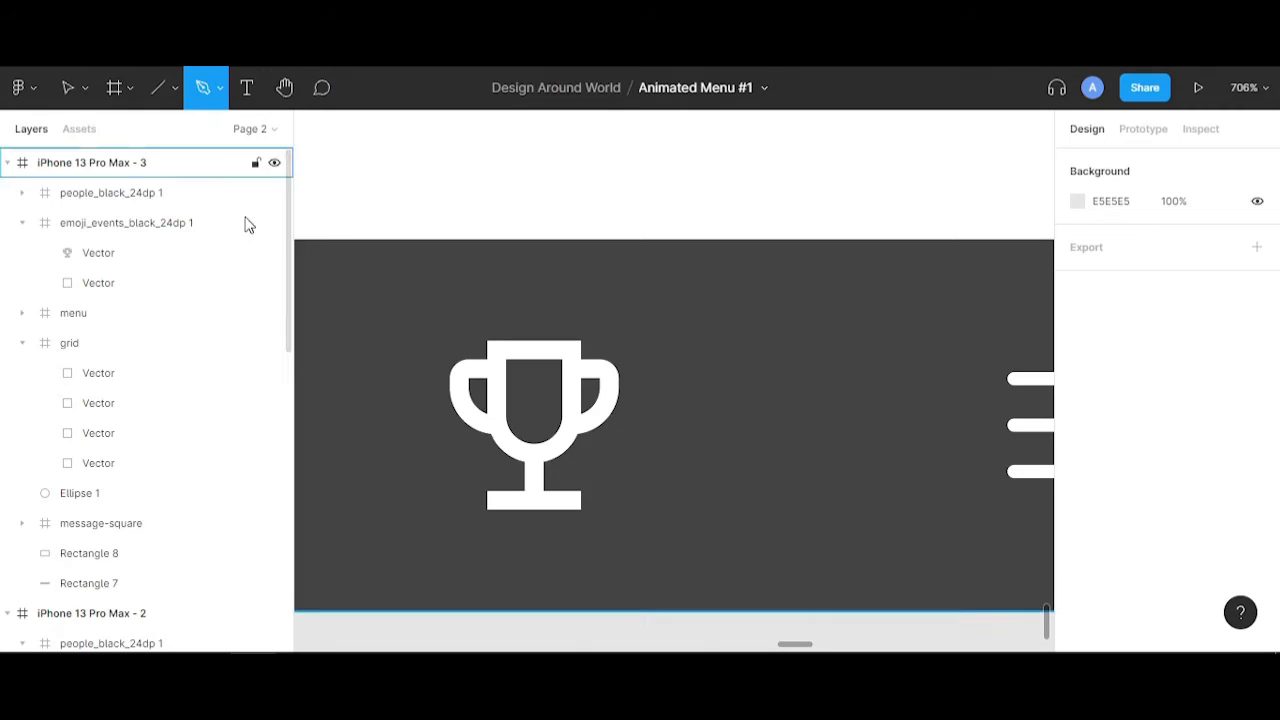
pyautogui.moveTo(447, 551); pyautogui.dragTo(500, 528)
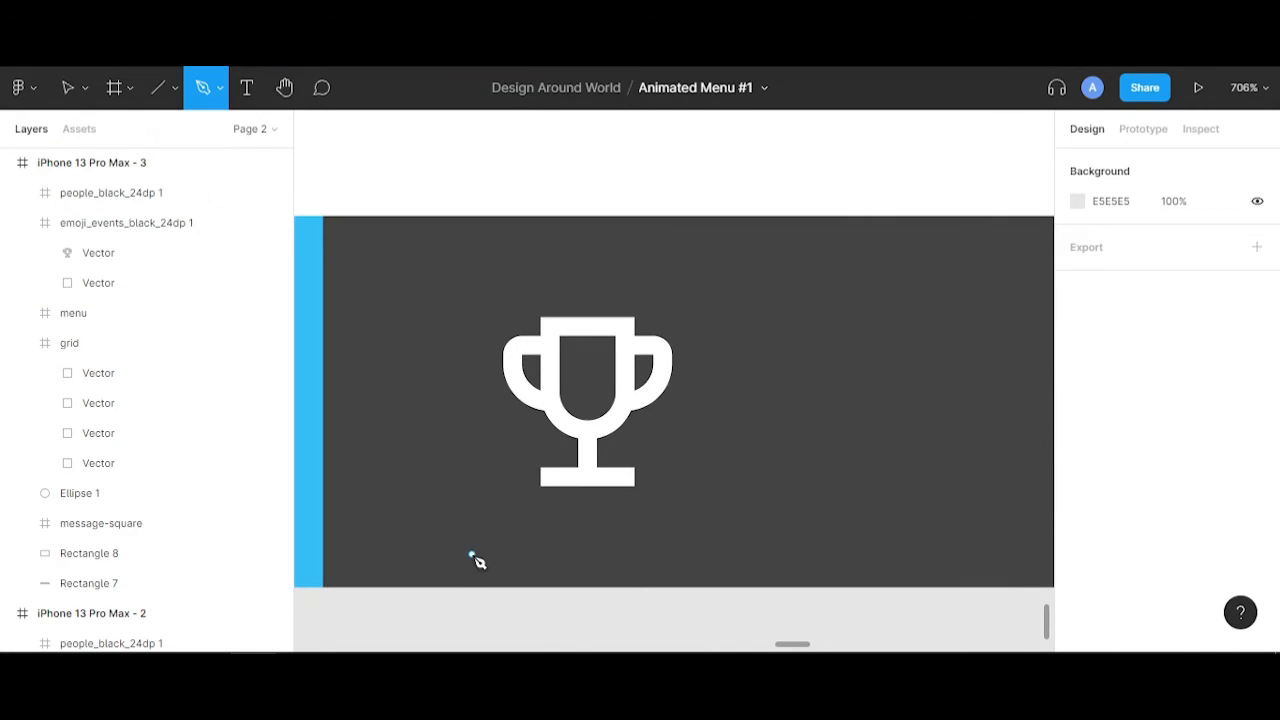
pyautogui.click(468, 554)
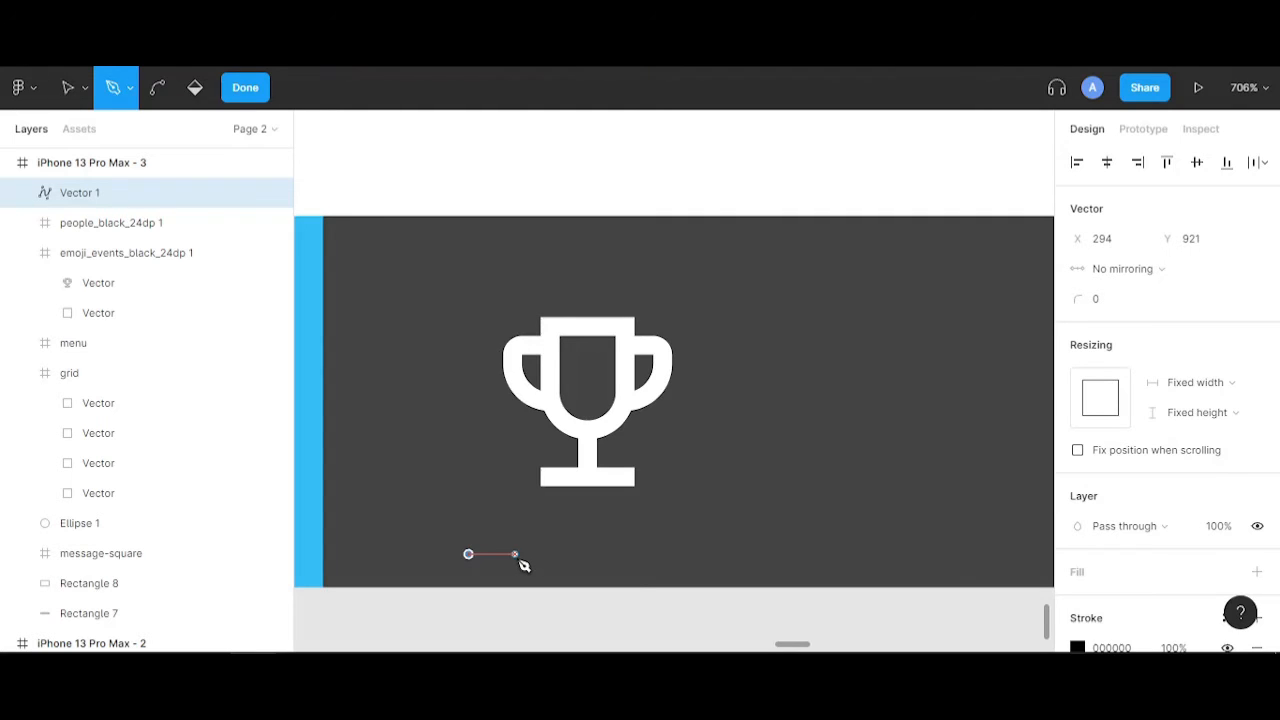
pyautogui.click(514, 554)
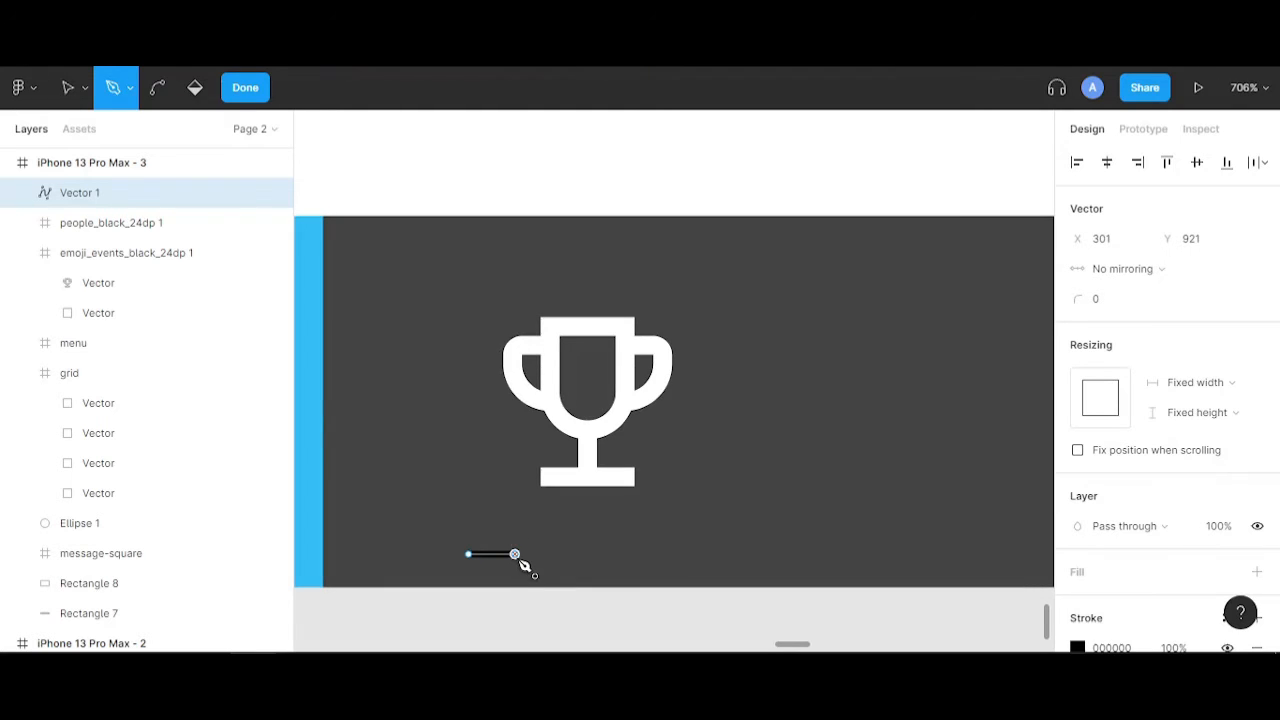
pyautogui.click(514, 502)
pyautogui.click(664, 501)
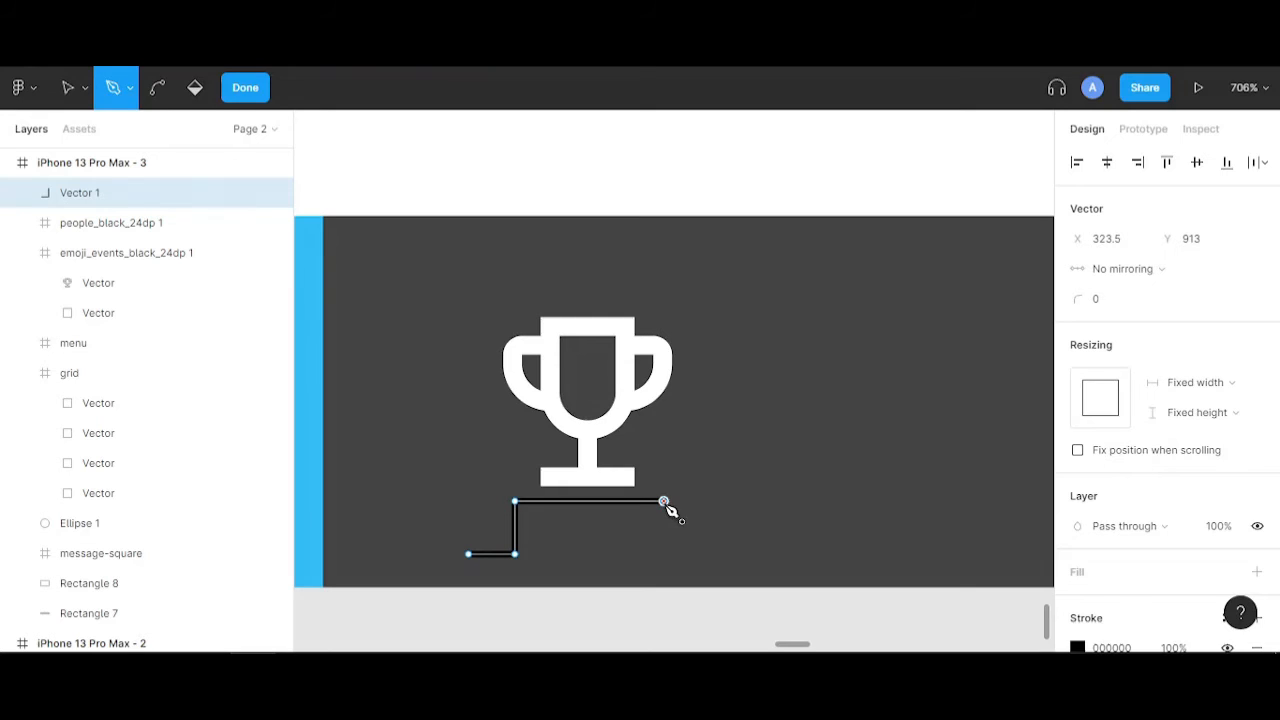
pyautogui.click(664, 554)
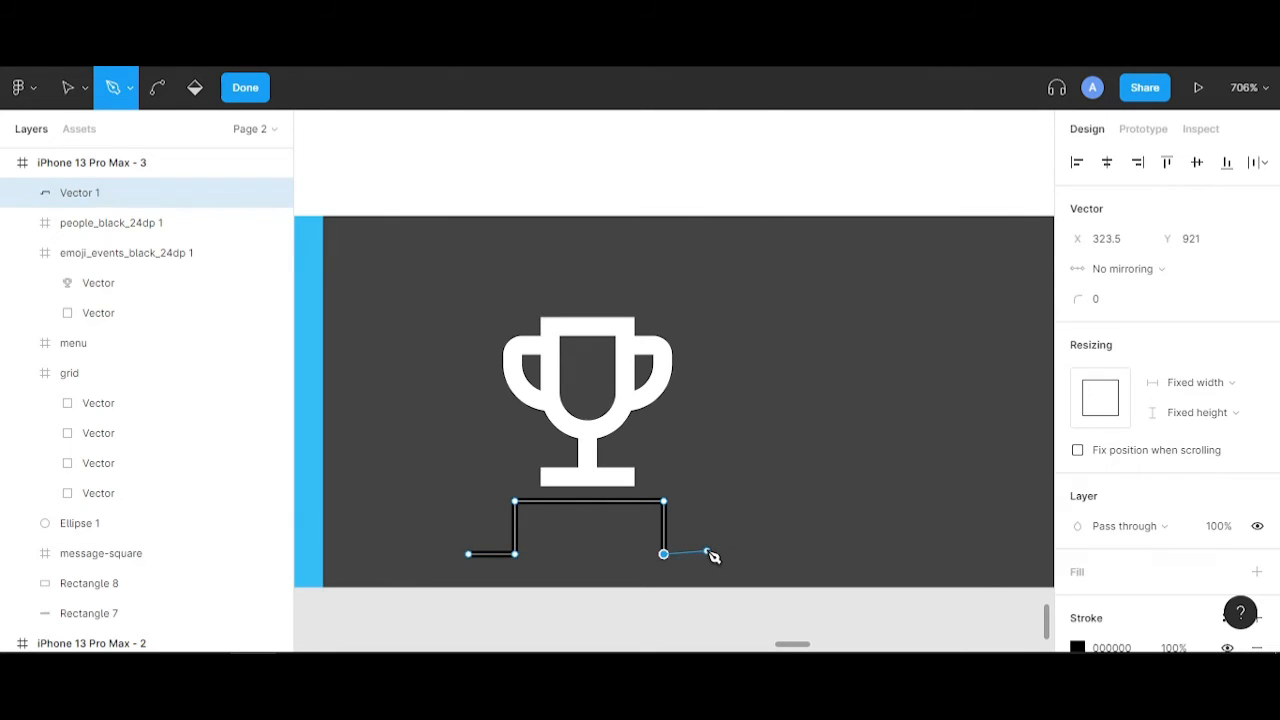
pyautogui.moveTo(706, 554); pyautogui.dragTo(672, 616)
pyautogui.press('Escape')
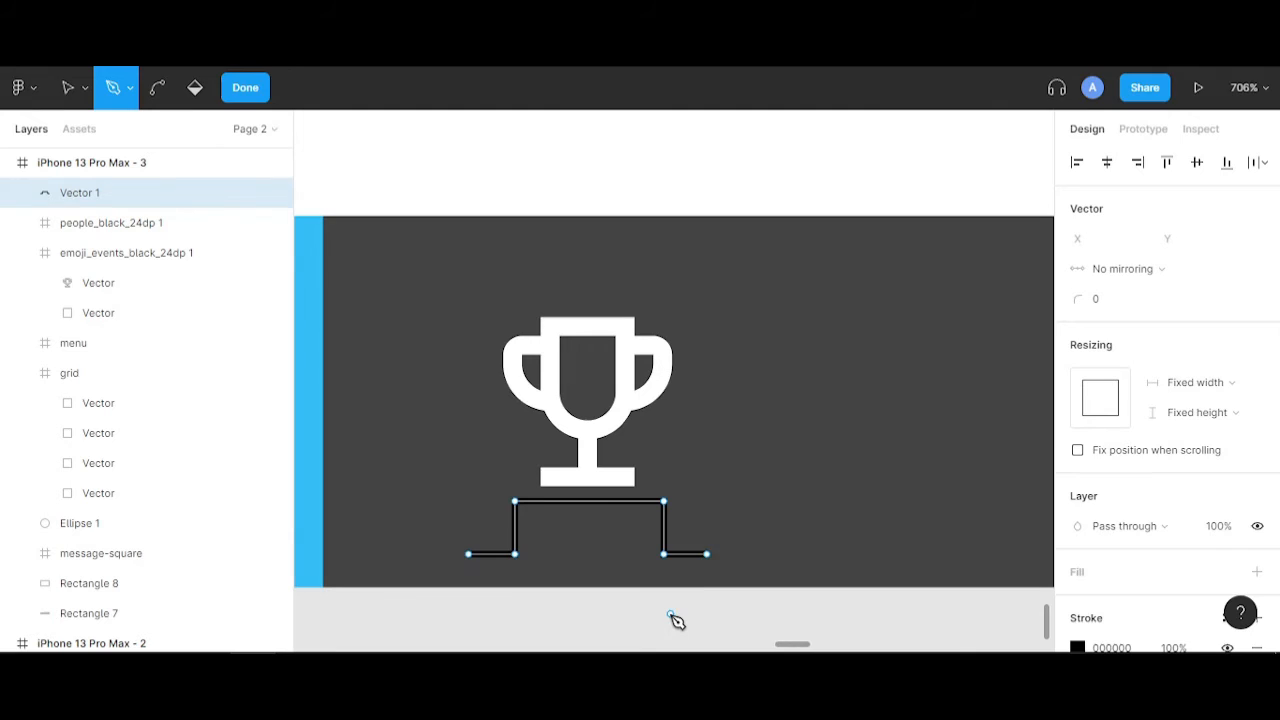
pyautogui.press('Escape')
pyautogui.click(590, 618)
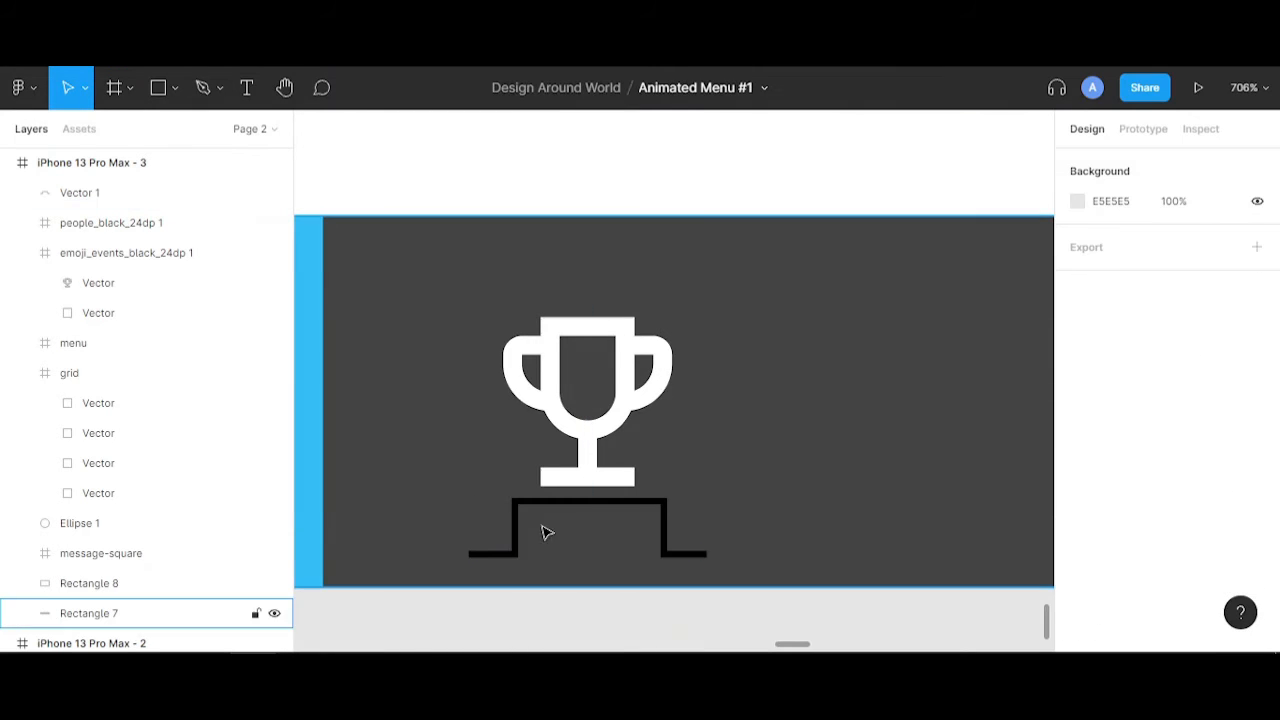
# - Set the podium outline's stroke weight to 2.5
pyautogui.click(523, 552)
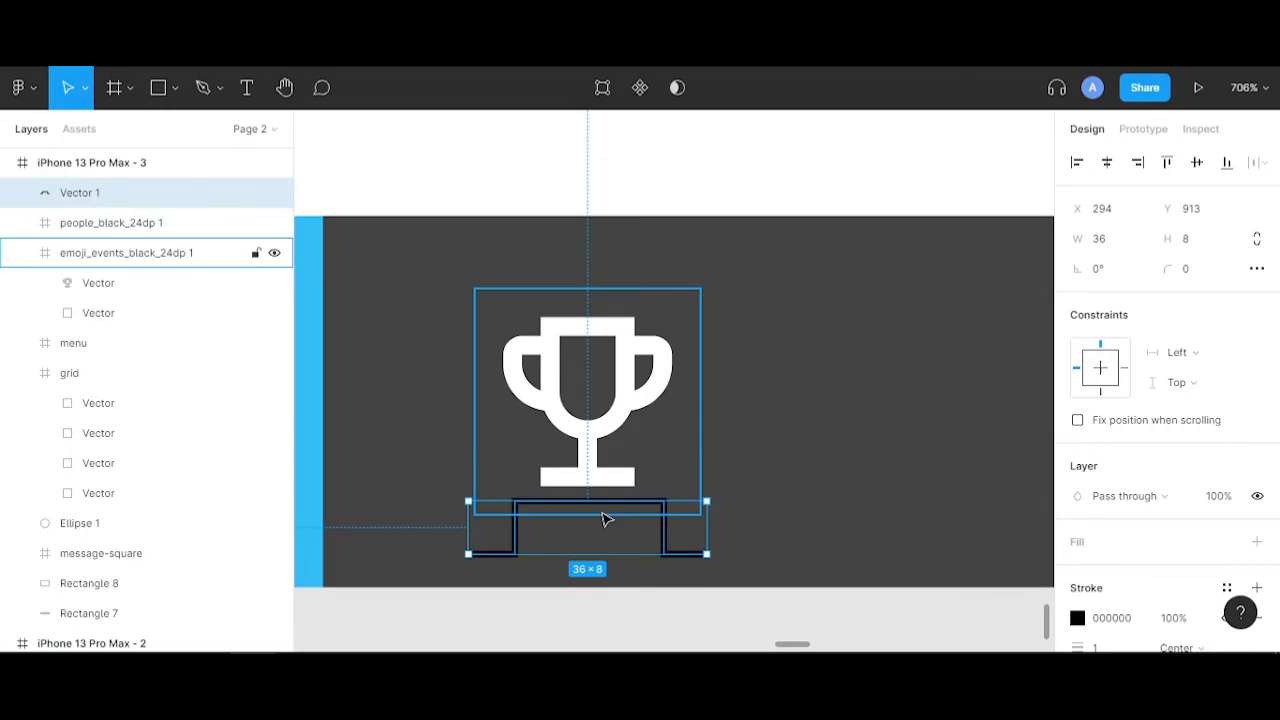
pyautogui.scroll(-3, 1137, 607)
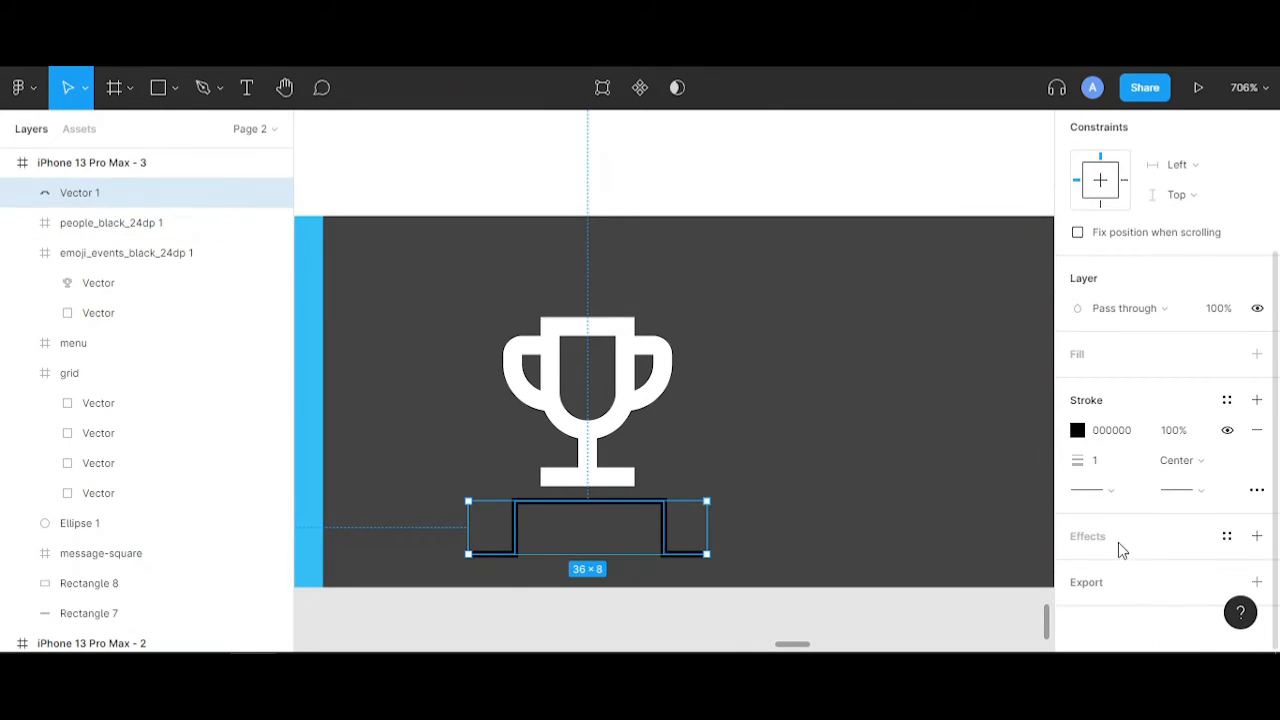
pyautogui.click(1114, 469)
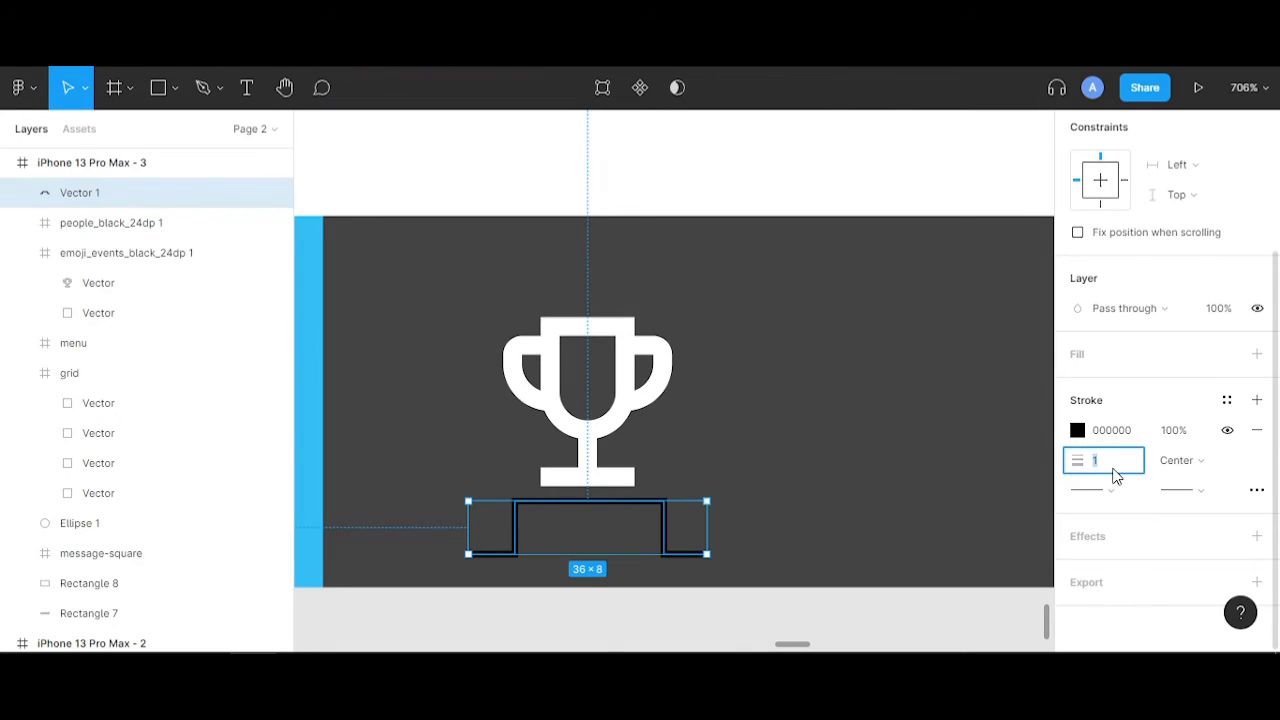
pyautogui.write('2')
pyautogui.press('Return')
pyautogui.click(1116, 474)
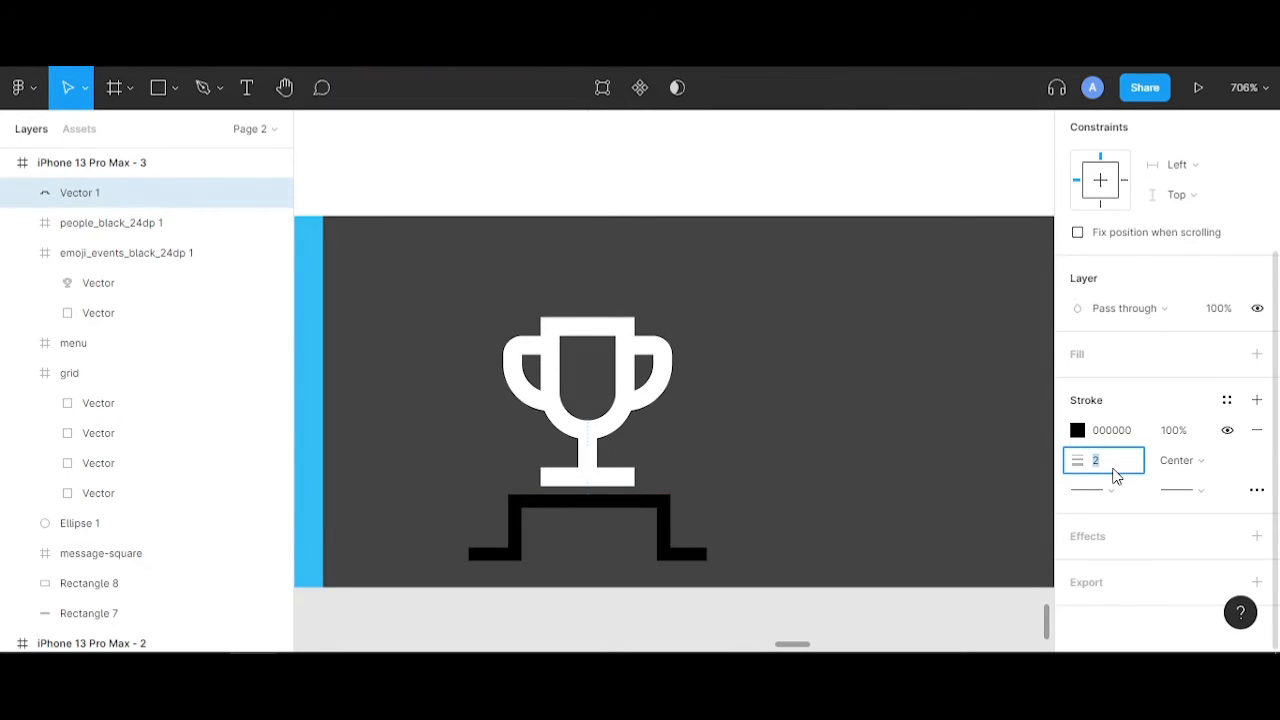
pyautogui.write('.5')
pyautogui.press('Return')
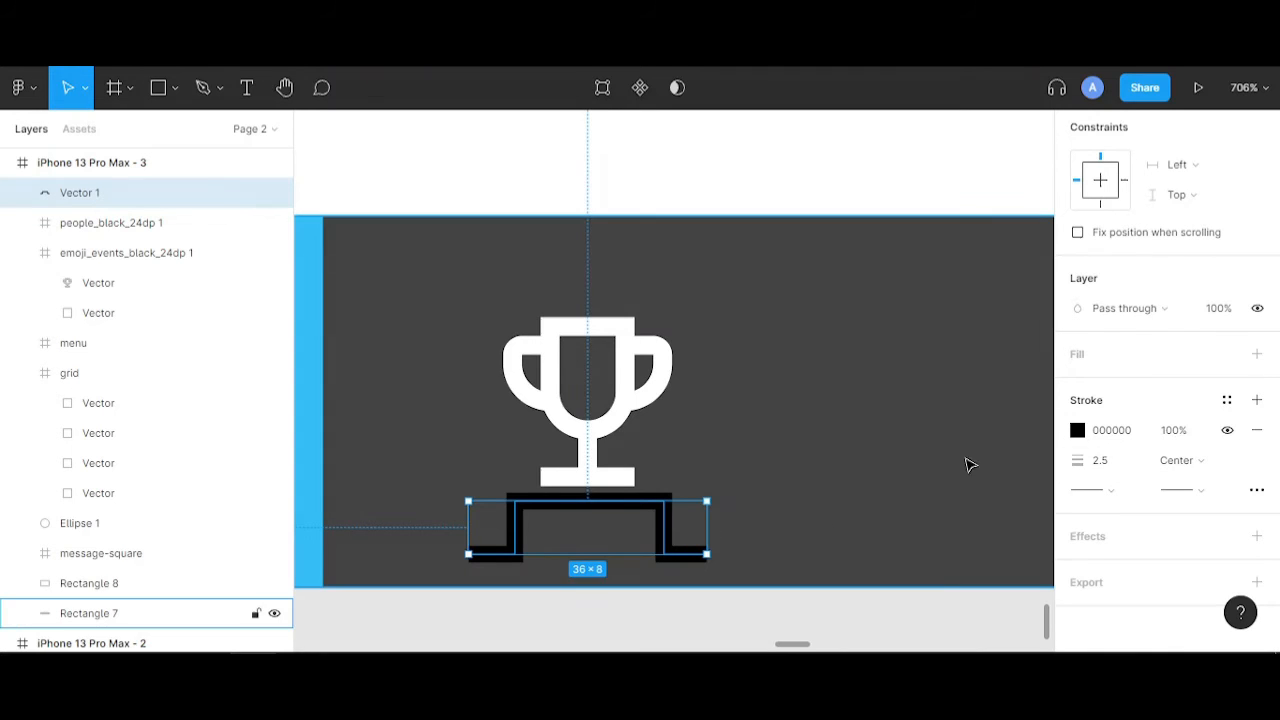
# - Change the podium outline's stroke colour to white, FFFFFF, and deselect it
pyautogui.click(1077, 433)
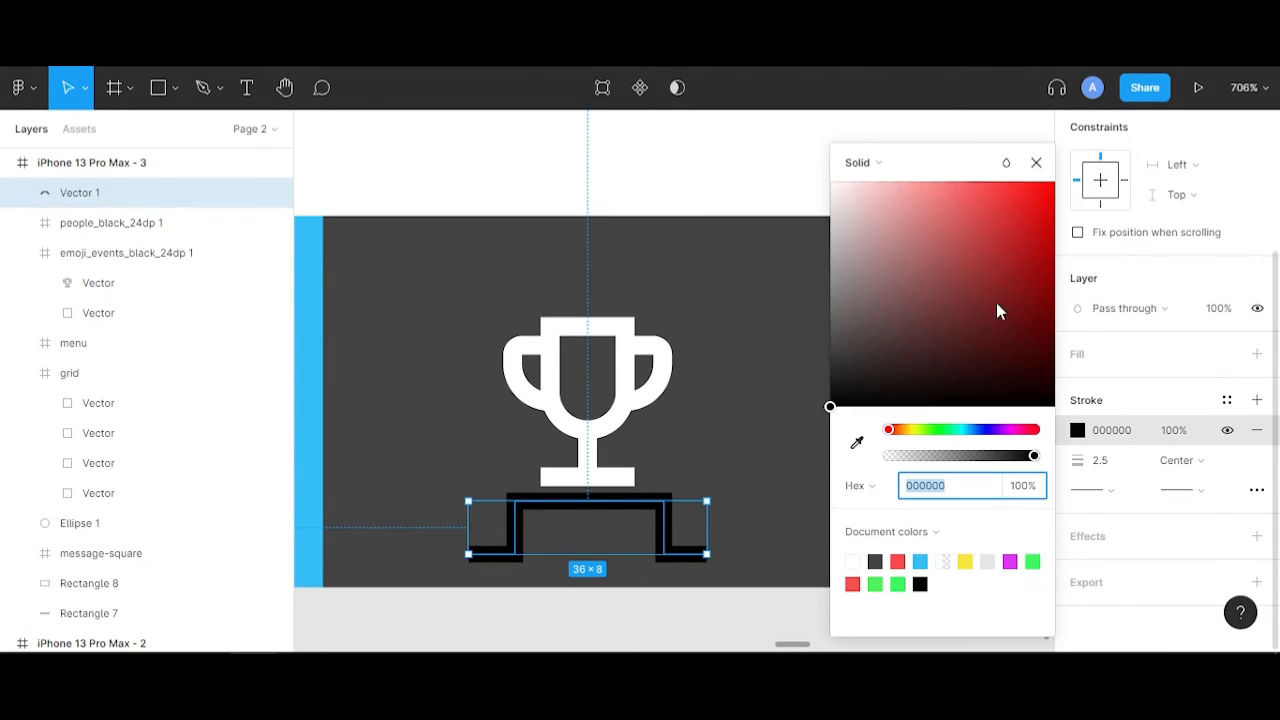
pyautogui.write('ffffff')
pyautogui.press('Return')
pyautogui.click(700, 636)
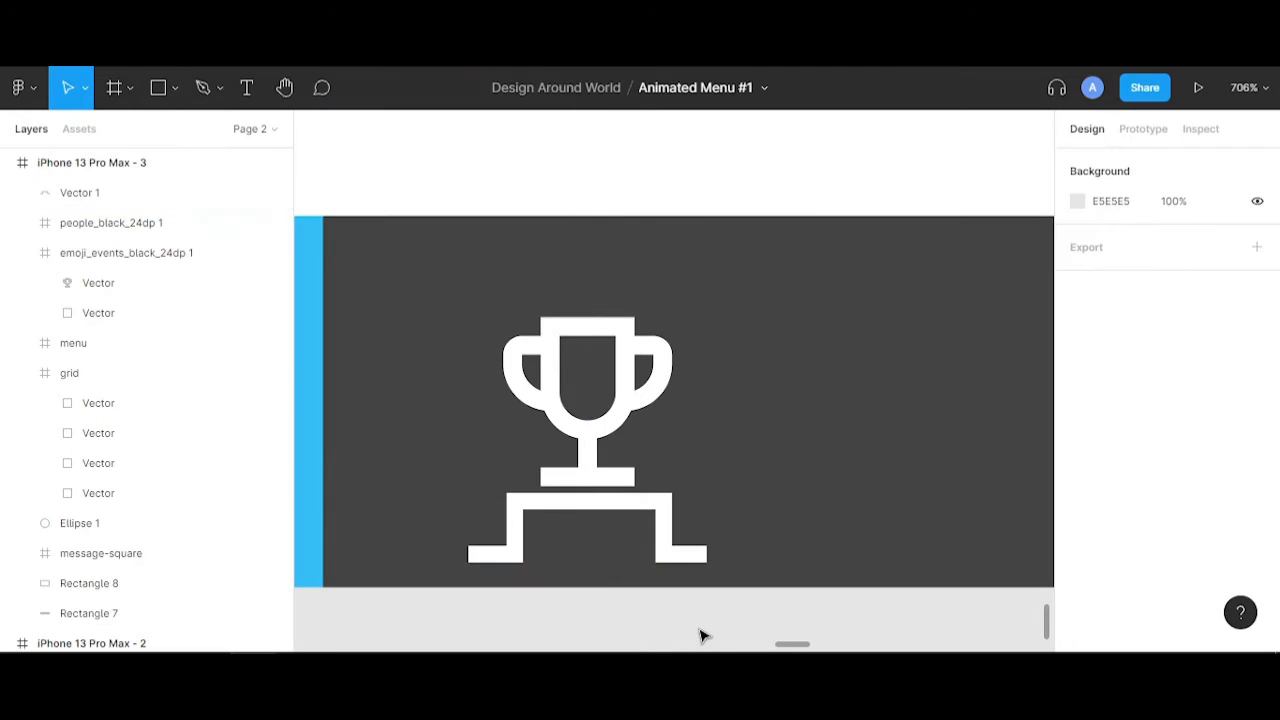
# - Compare the trophy and podium in the third screen's bottom menu with the icons on the other iPhone screens
pyautogui.scroll(-10, 700, 634)
pyautogui.scroll(-10, 683, 619)
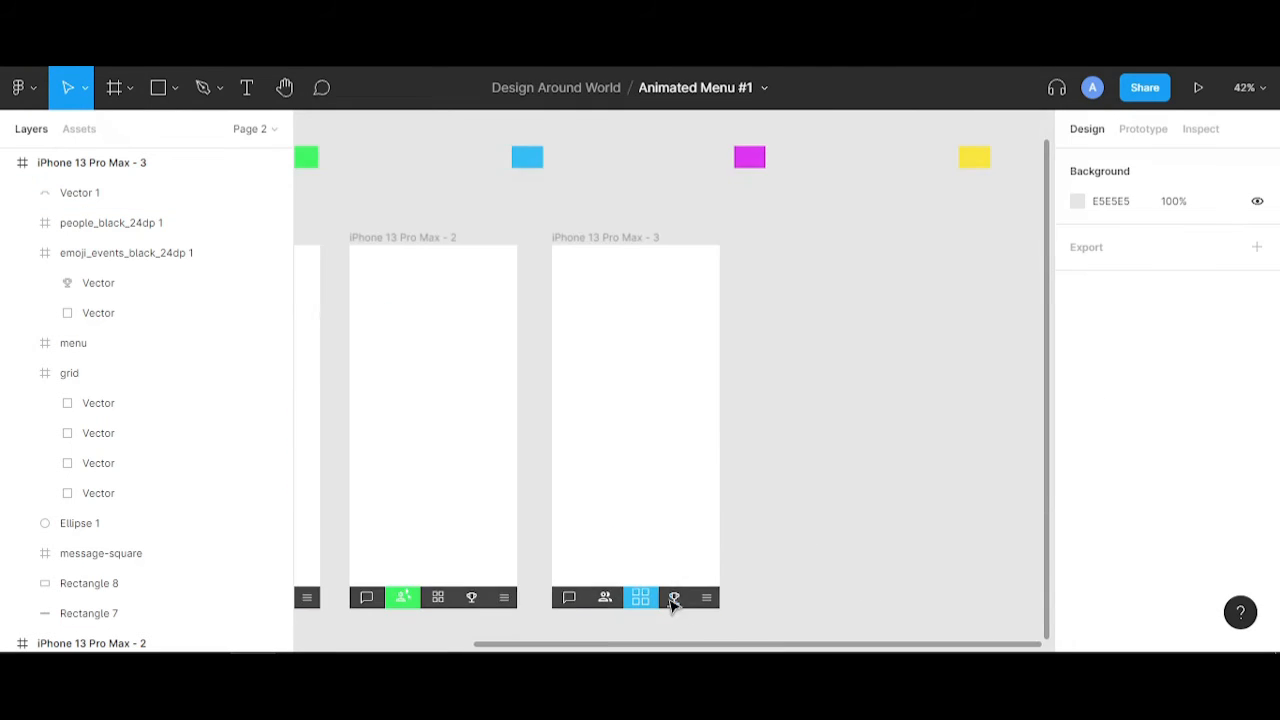
pyautogui.scroll(-3, 806, 583)
pyautogui.scroll(2, 737, 451)
pyautogui.scroll(3, 700, 450)
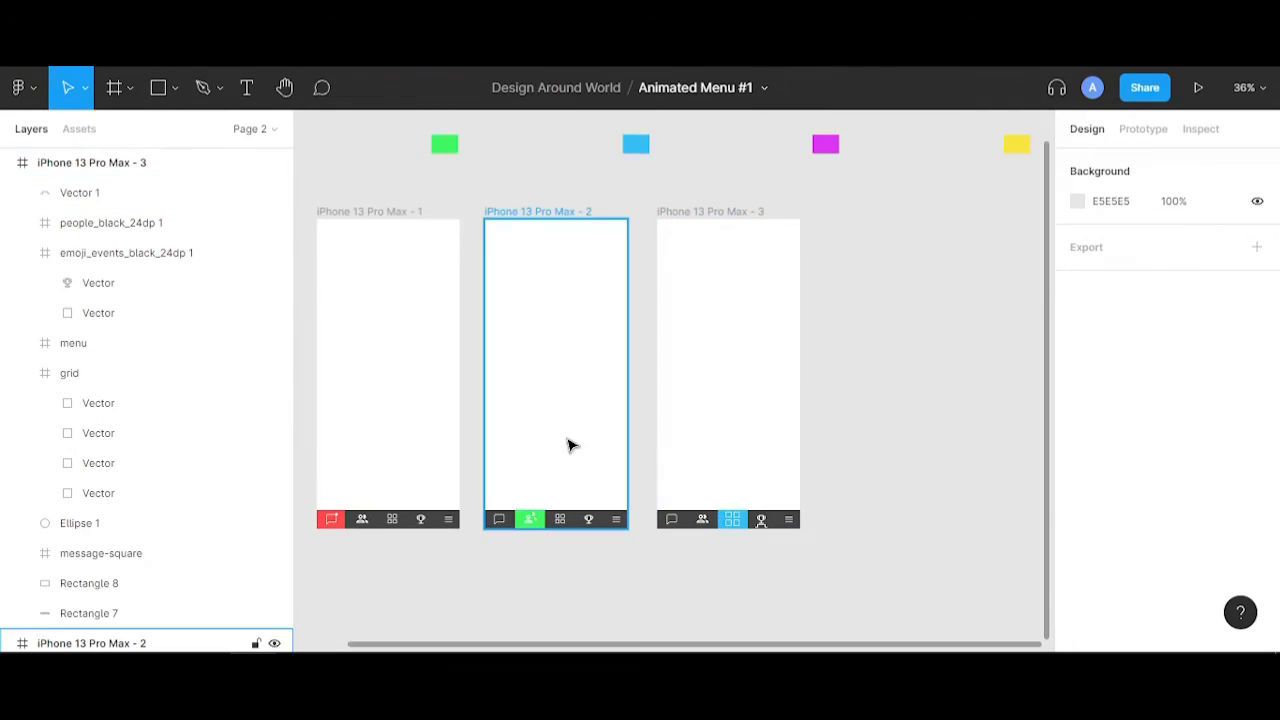
pyautogui.scroll(2, 768, 555)
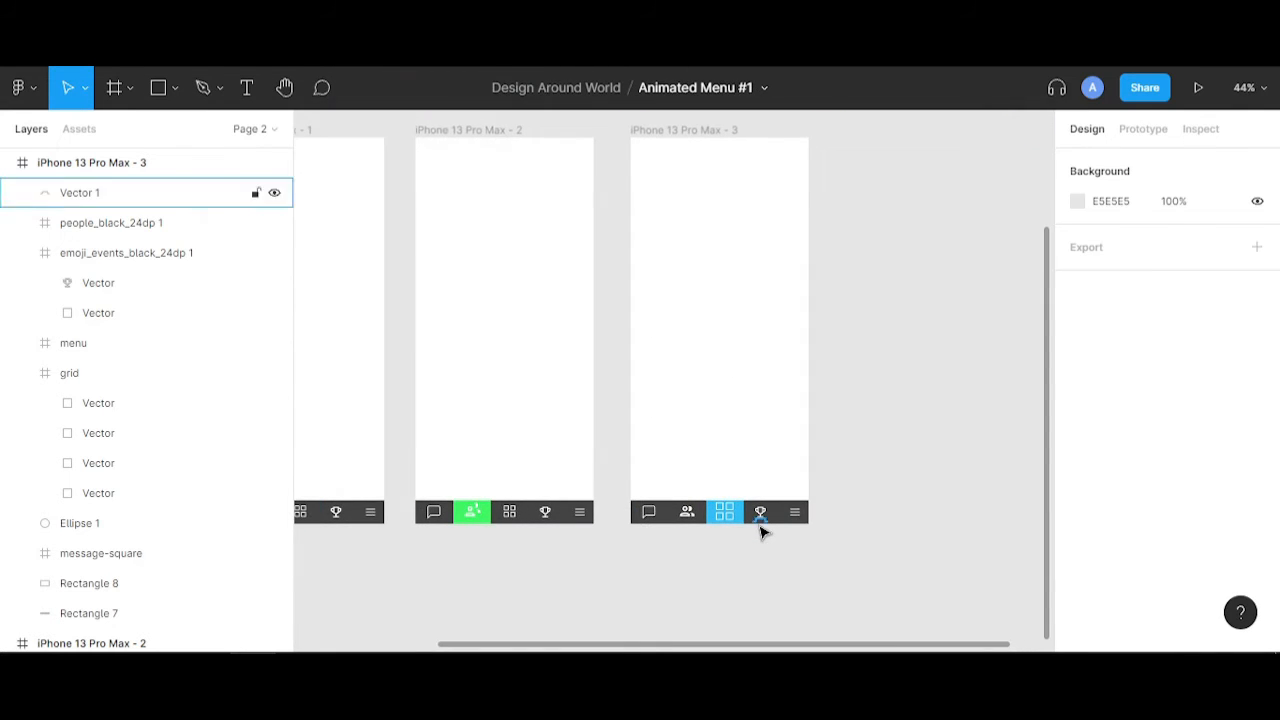
# - Shrink the podium outline beneath the third screen's trophy around its centre to a line 4 wide and 0 high
pyautogui.scroll(8, 758, 515)
pyautogui.scroll(8, 790, 570)
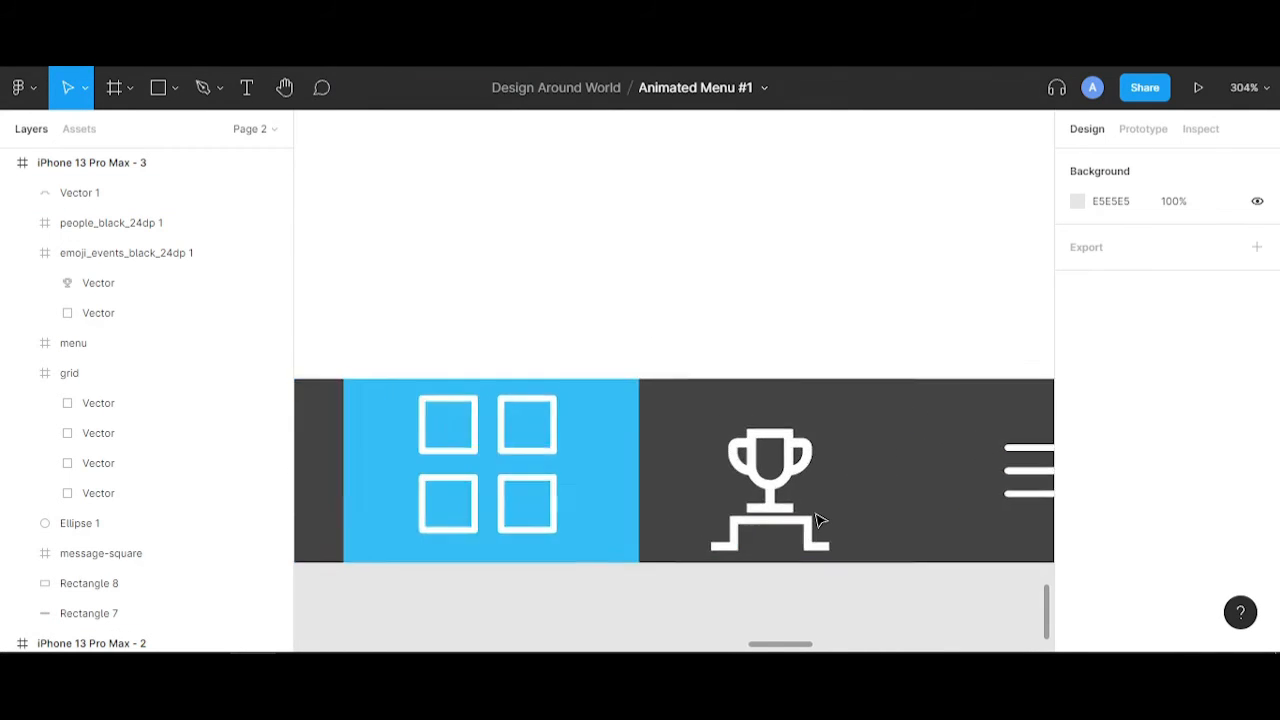
pyautogui.scroll(2, 740, 560)
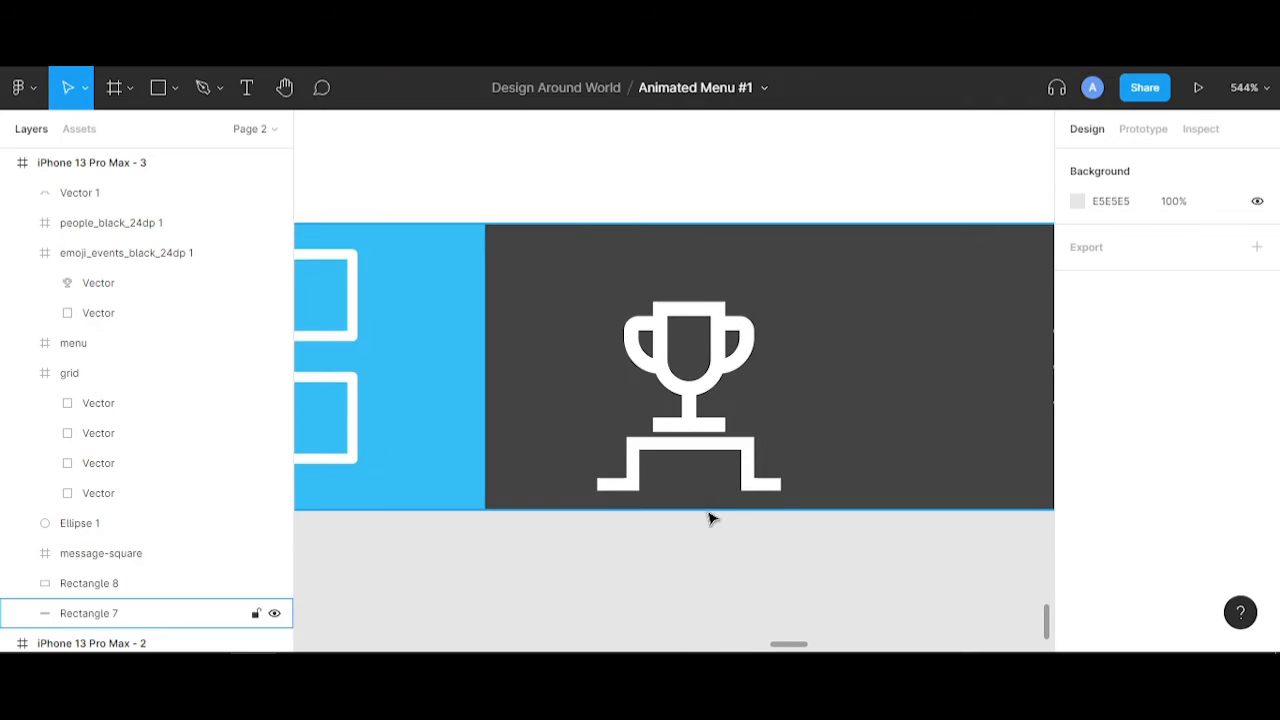
pyautogui.scroll(1, 717, 457)
pyautogui.click(729, 451)
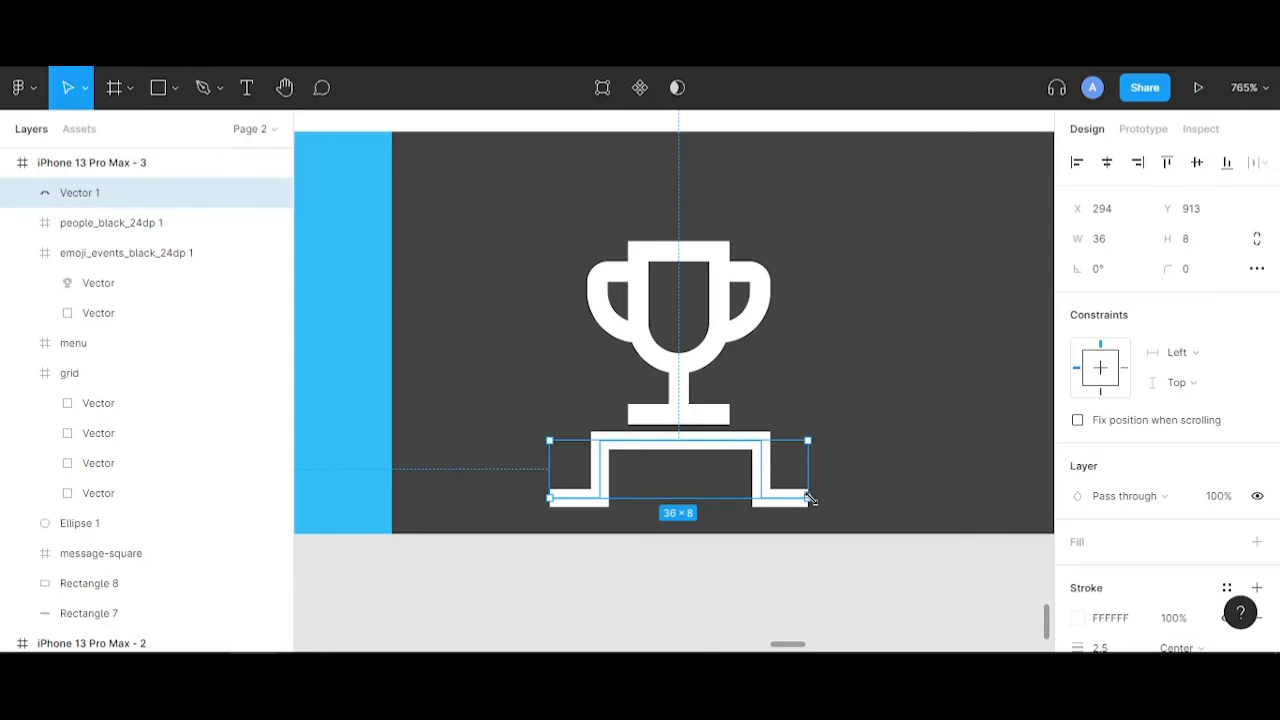
pyautogui.moveTo(810, 498); pyautogui.dragTo(695, 469)
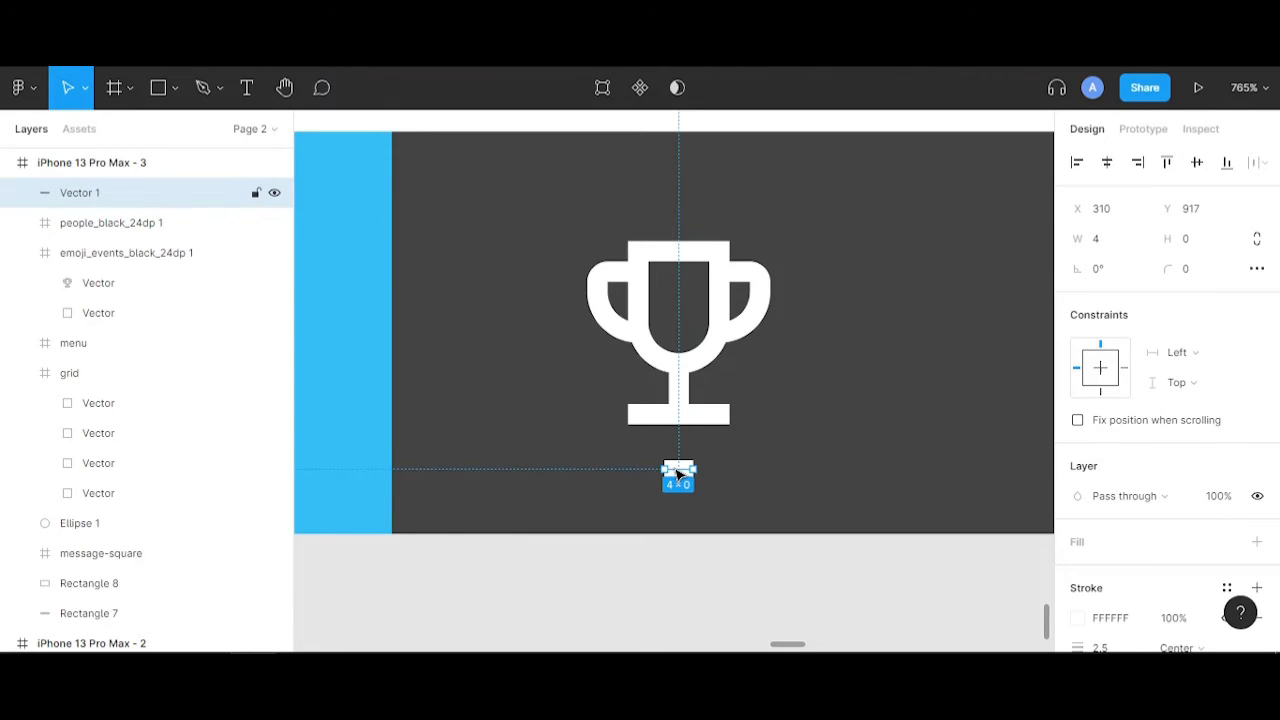
# - Move the shrunken podium line down to Y 924, near the lower edge of the menu bar
pyautogui.hotkey('shift', 'Down')
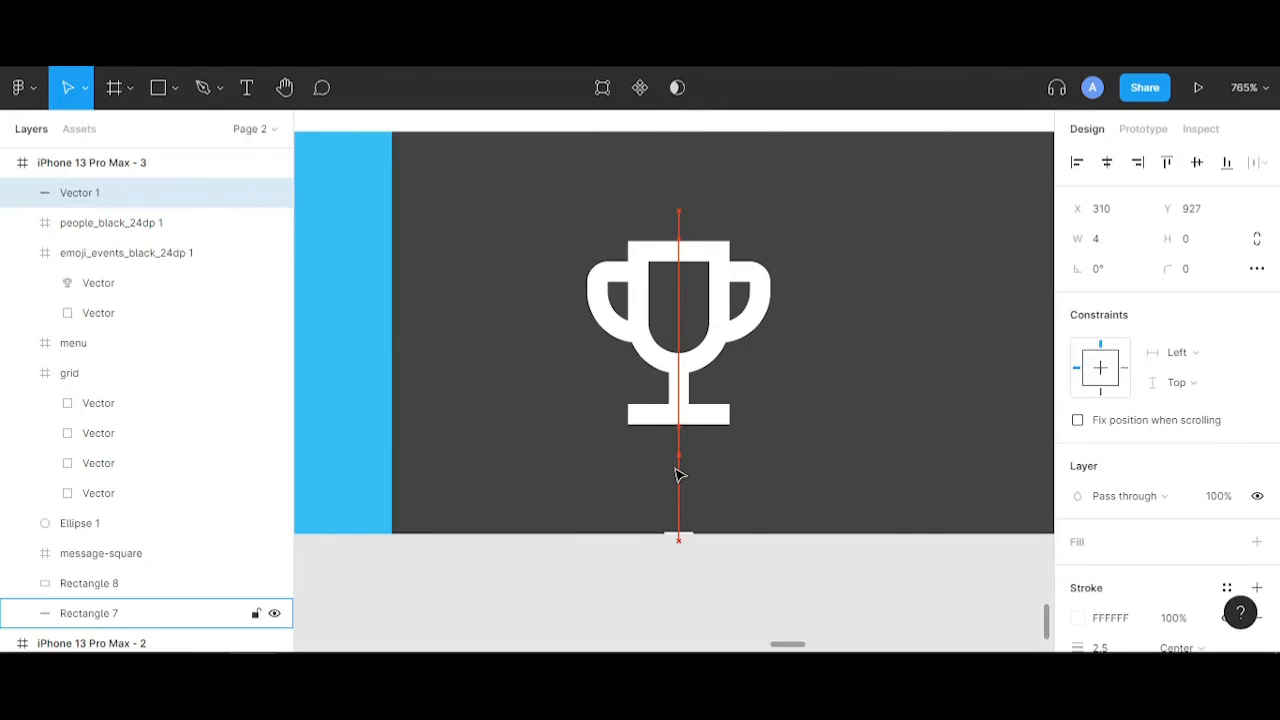
pyautogui.press('Up')
pyautogui.press('Up')
pyautogui.press('Up')
# - Set the podium line's stroke opacity to 0% and select the line again
pyautogui.scroll(-2, 1134, 590)
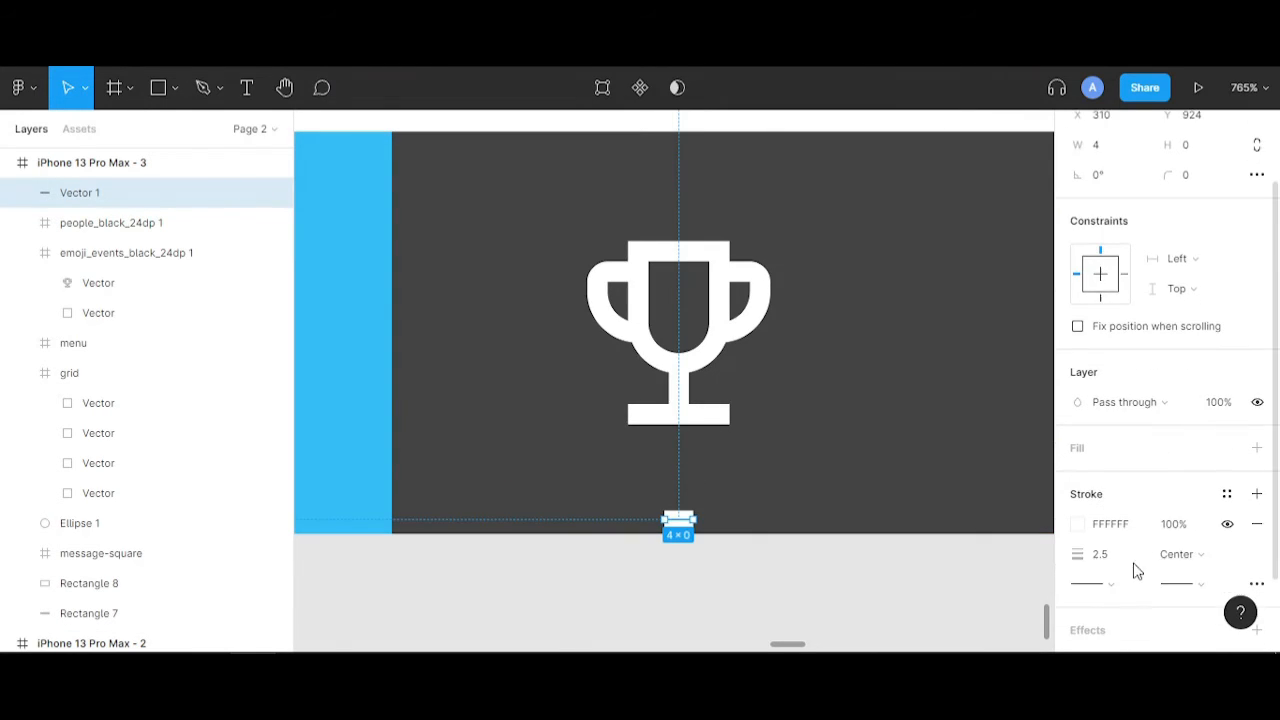
pyautogui.click(1175, 530)
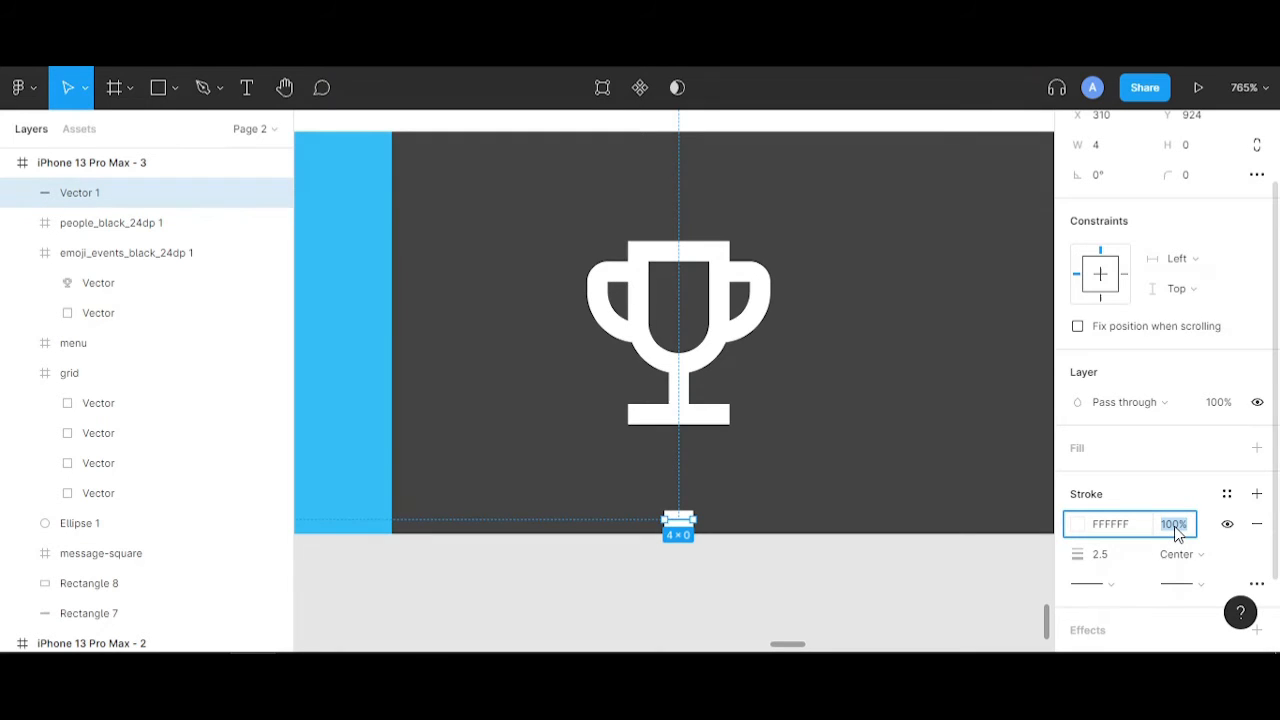
pyautogui.press('Escape')
pyautogui.click(931, 603)
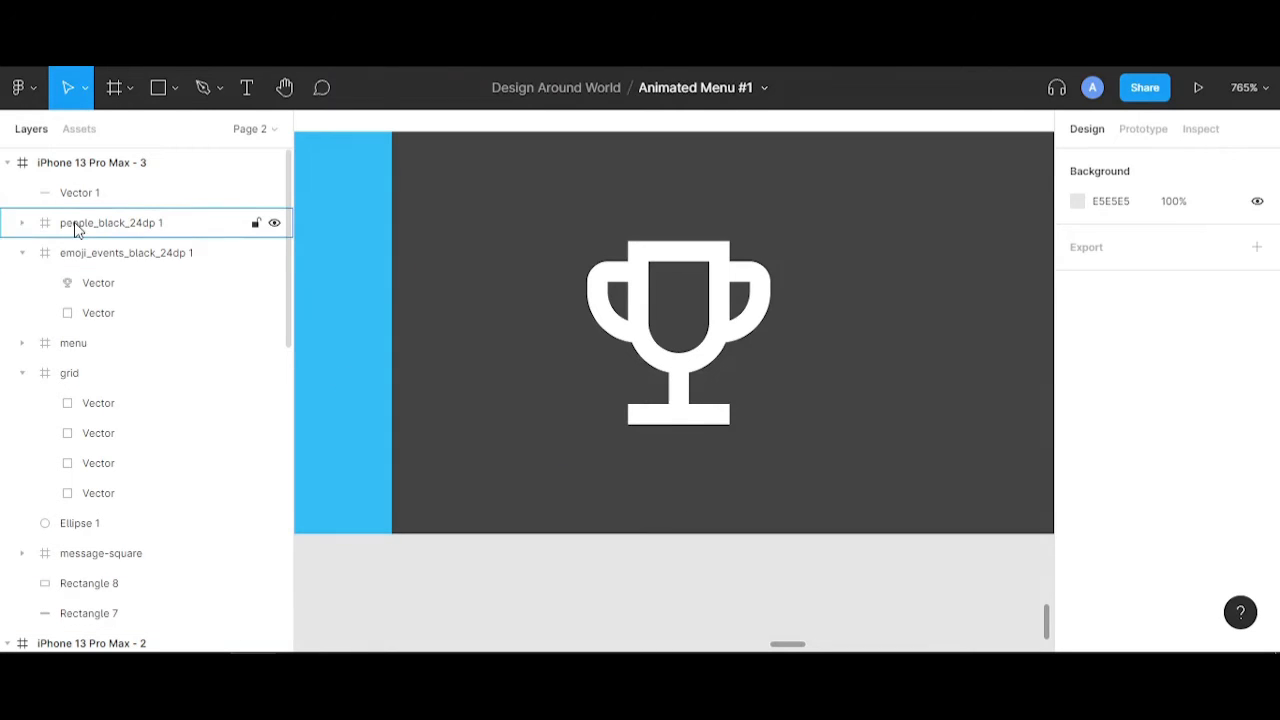
pyautogui.click(50, 202)
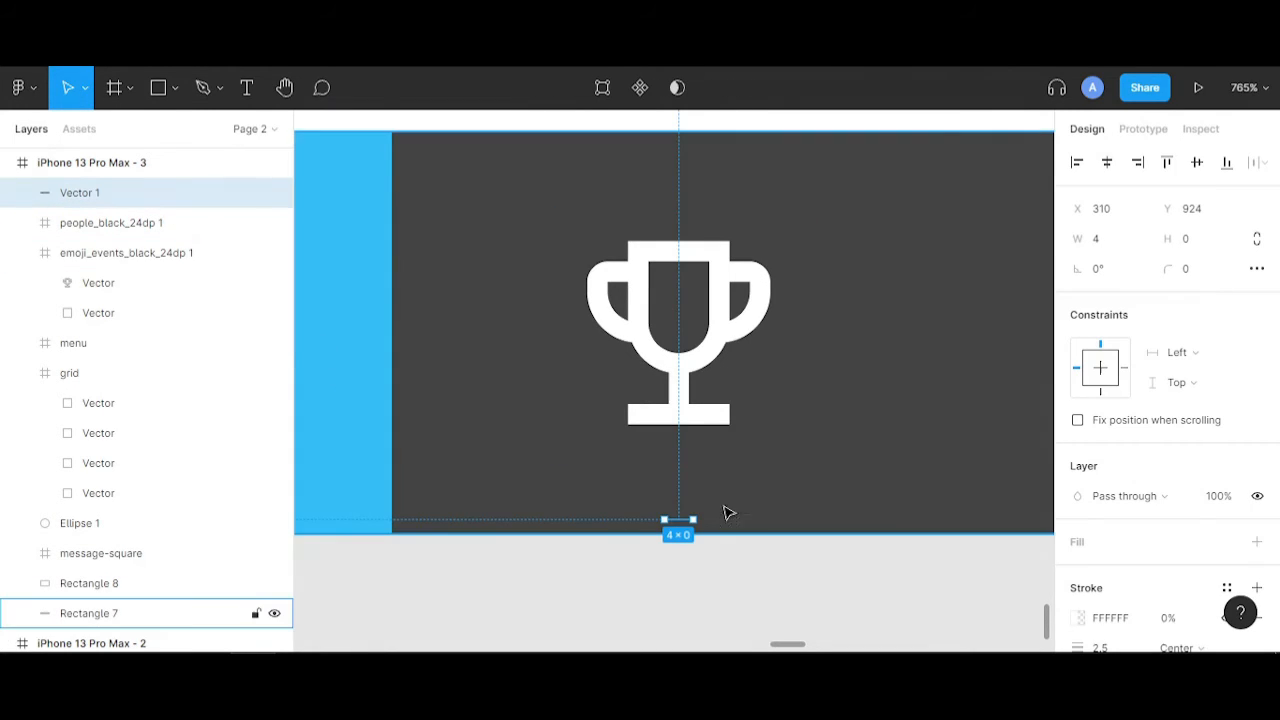
# - Review the trophy area and the whole third screen beside the other iPhone screens
pyautogui.scroll(-10, 723, 506)
pyautogui.hscroll(-3, 926, 422)
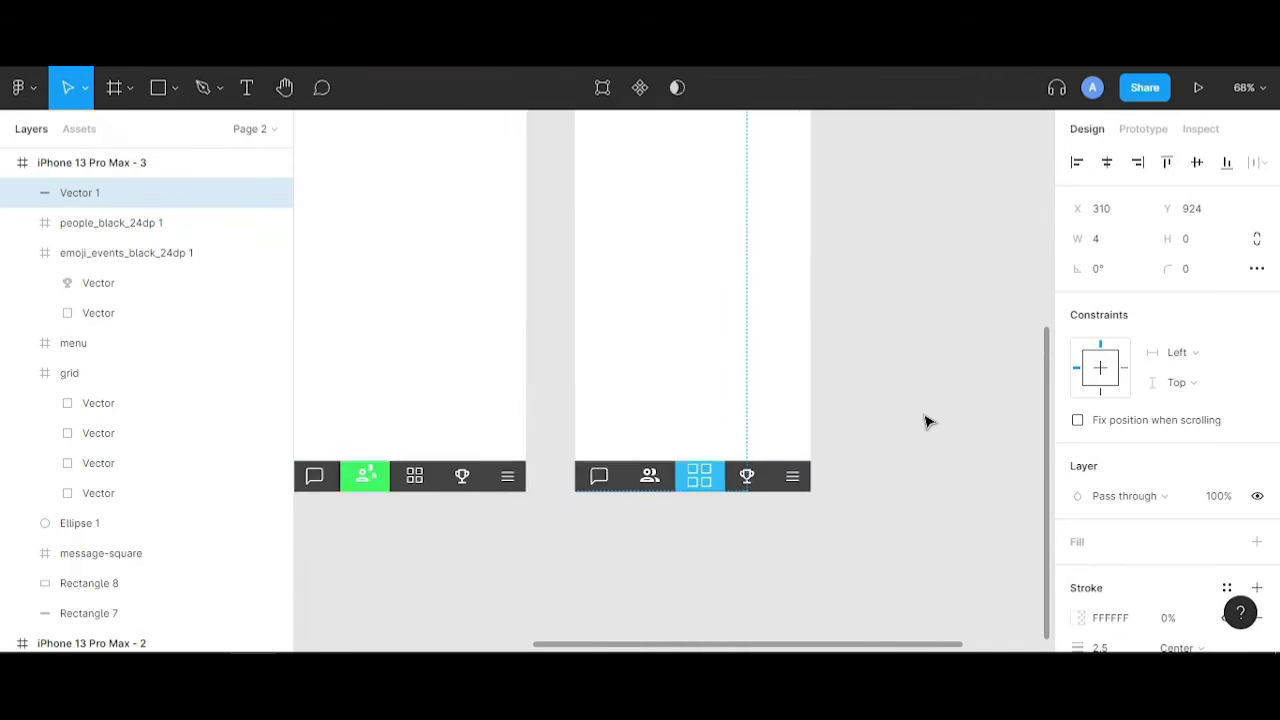
pyautogui.scroll(-5, 923, 418)
pyautogui.click(700, 190)
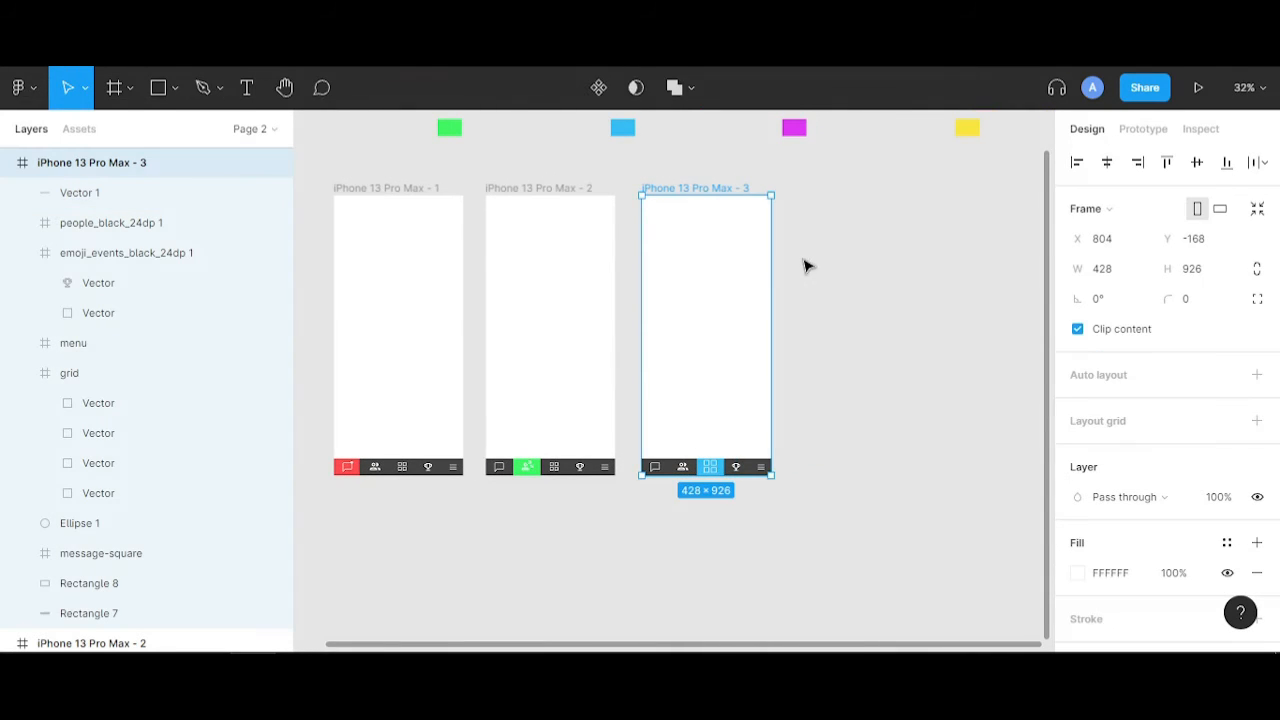
pyautogui.moveTo(828, 291); pyautogui.dragTo(609, 322)
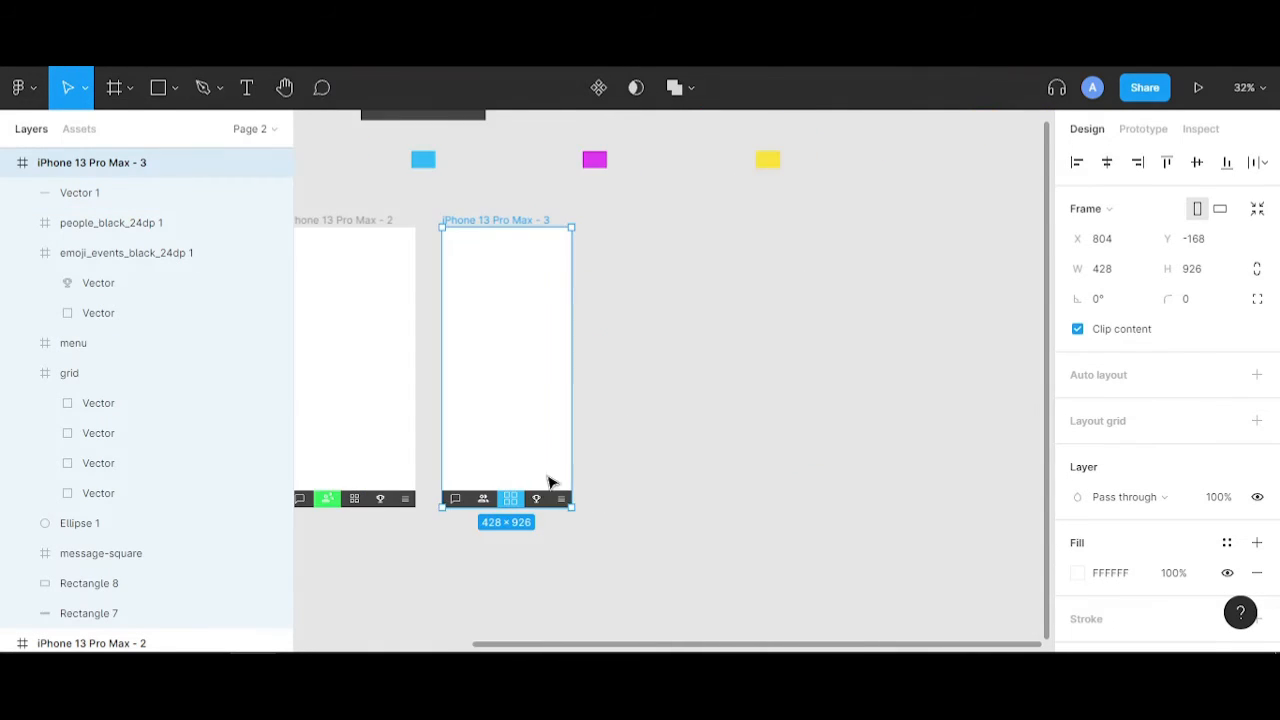
pyautogui.scroll(5, 546, 508)
pyautogui.scroll(5, 546, 508)
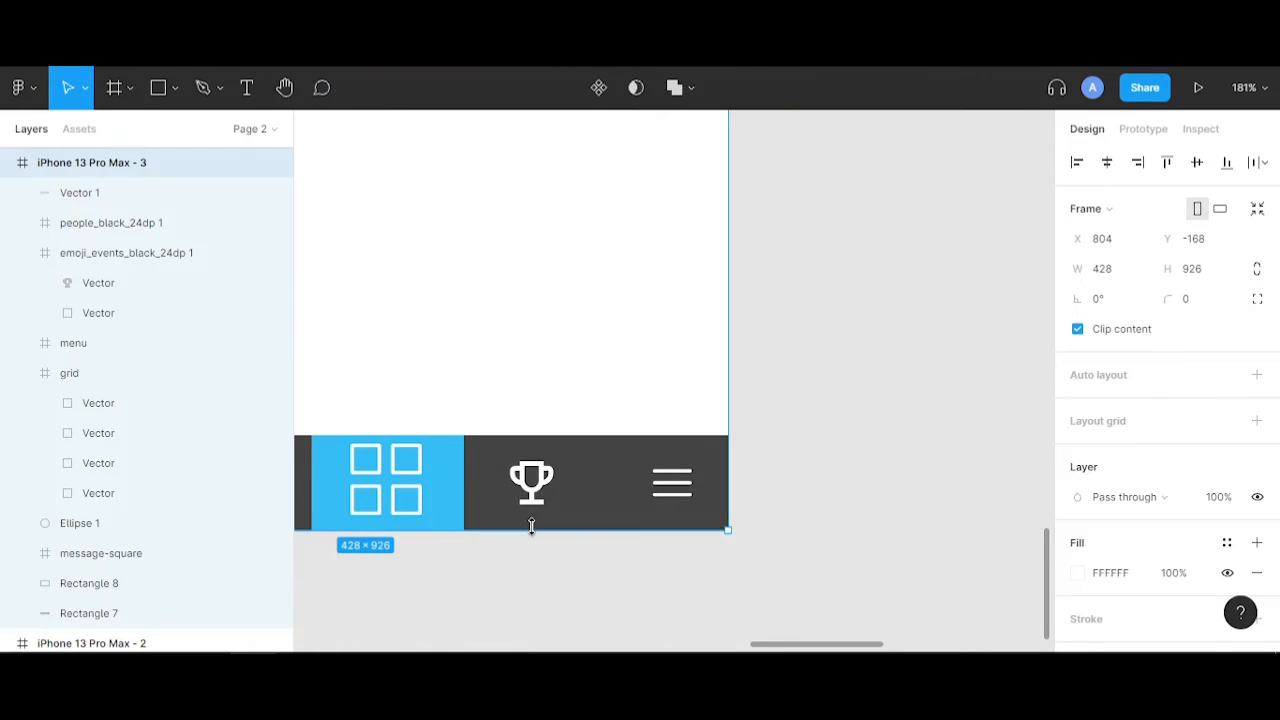
pyautogui.scroll(-4, 535, 488)
# - Preview the trophy tab's animation in the finished prototype and return to the design file
pyautogui.hotkey('ctrl', 'Tab')
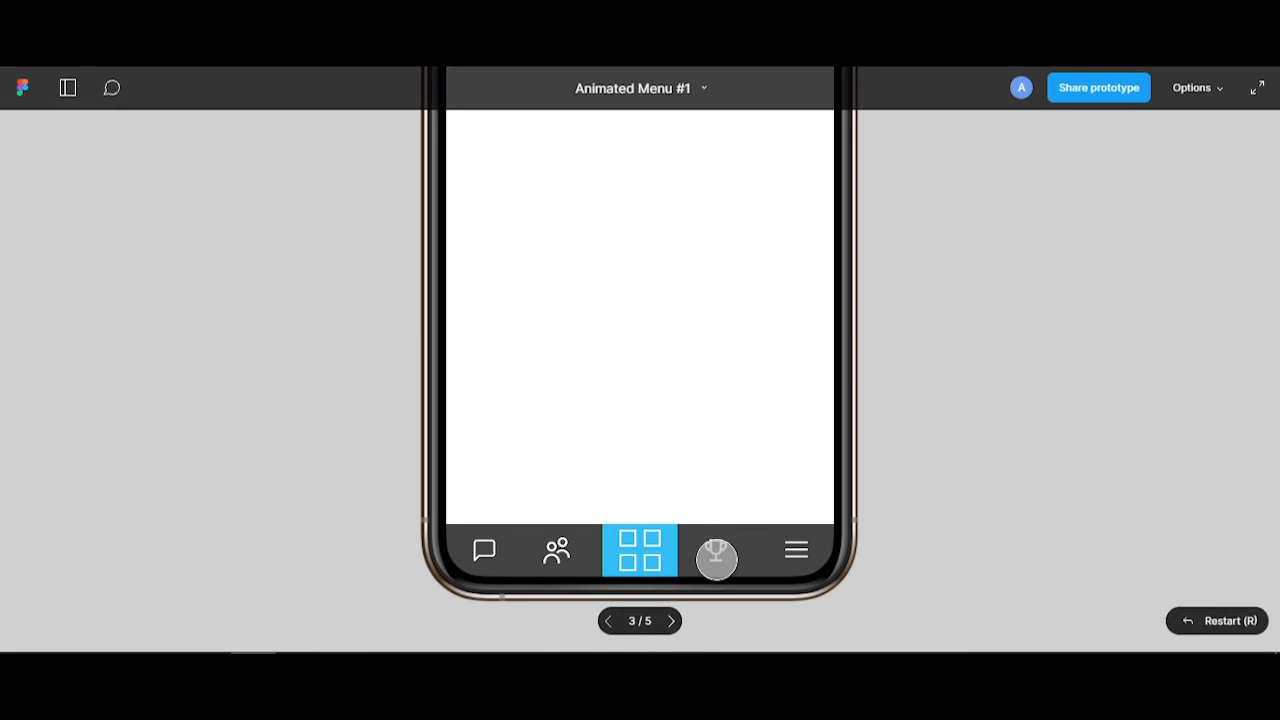
pyautogui.click(738, 551)
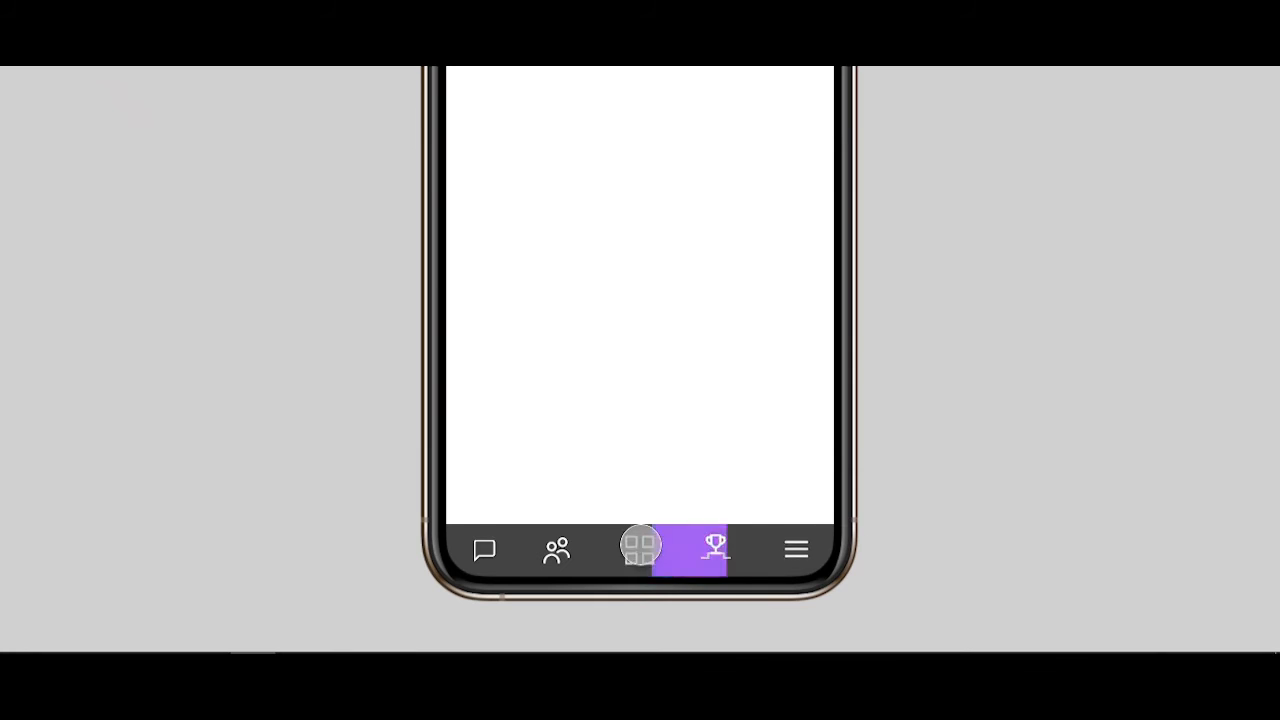
pyautogui.click(728, 551)
pyautogui.hotkey('ctrl', 'Tab')
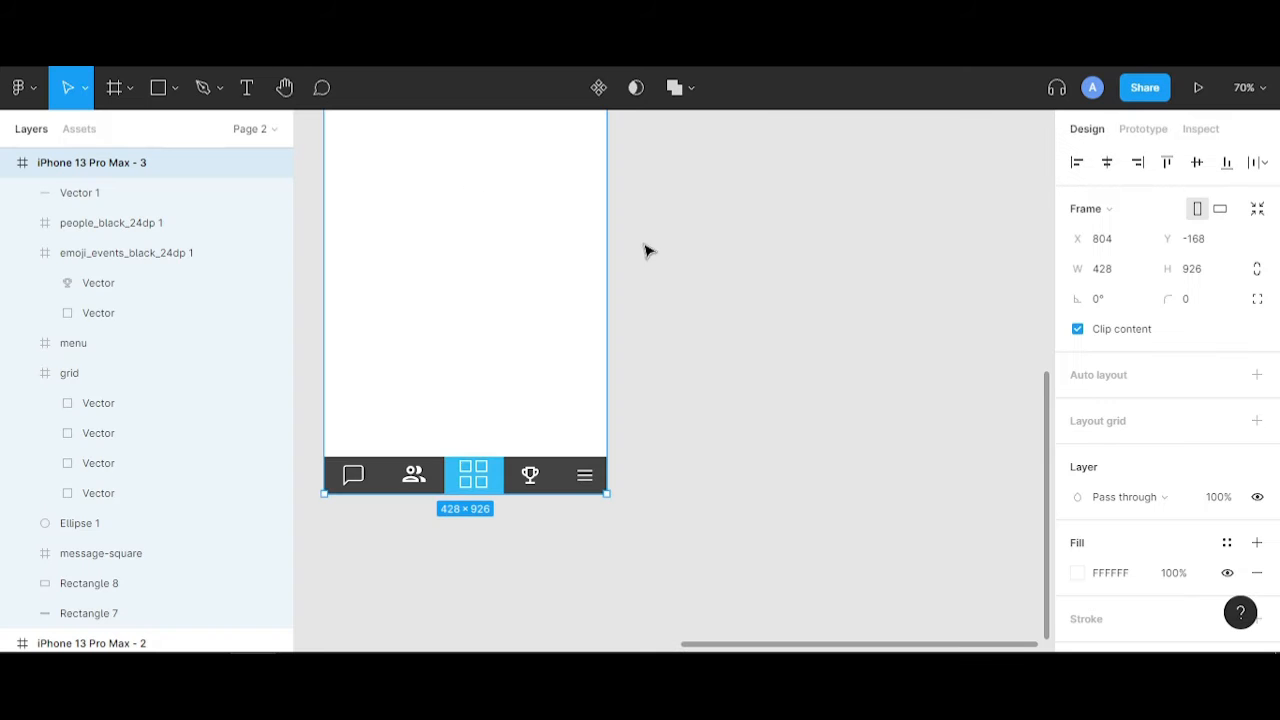
# - Duplicate the iPhone 13 Pro Max - 3 frame and place the copy beside it at X 1321, Y -168
pyautogui.scroll(-3, 790, 428)
pyautogui.scroll(1, 651, 348)
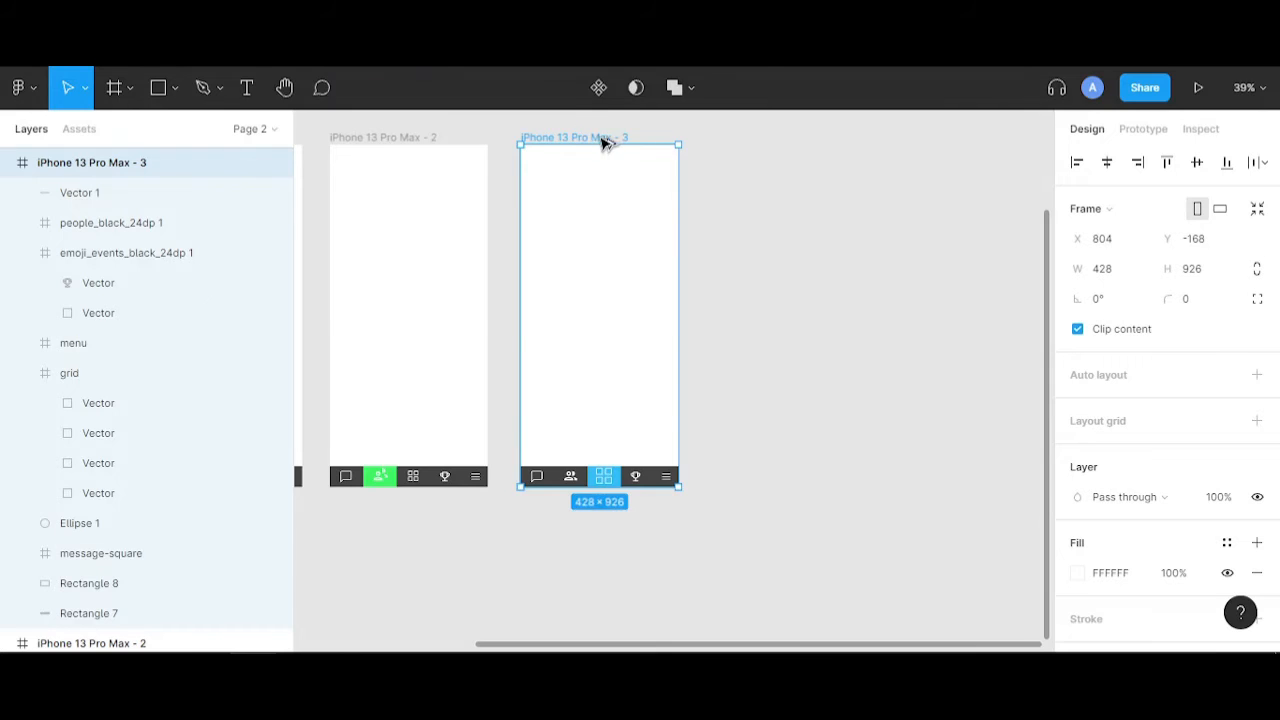
pyautogui.moveTo(600, 136); pyautogui.dragTo(770, 147)
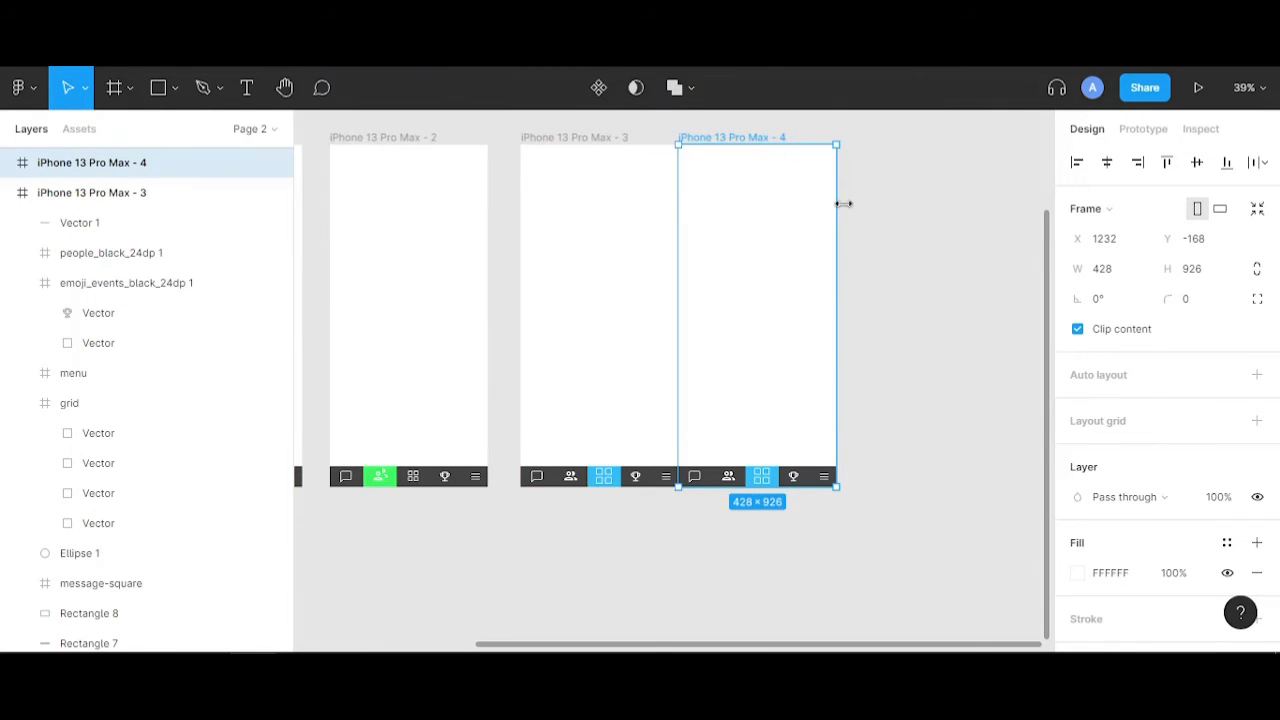
pyautogui.click(917, 163)
pyautogui.moveTo(737, 143); pyautogui.dragTo(766, 143)
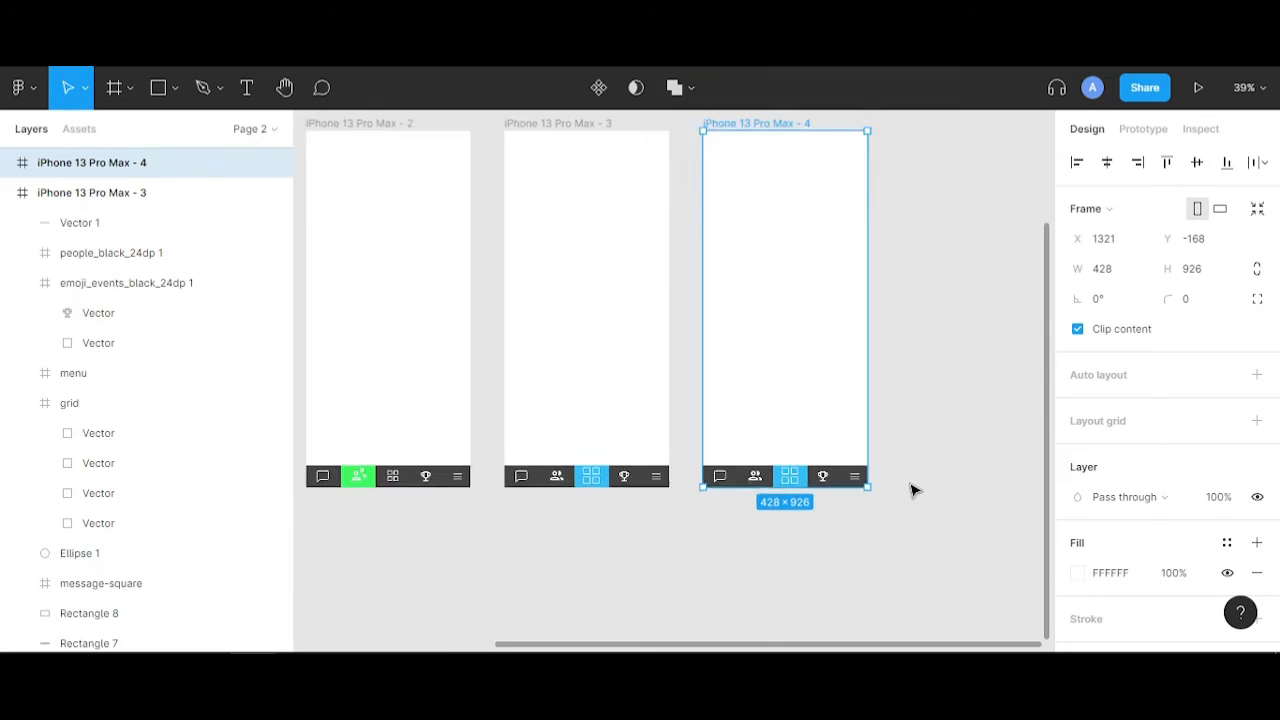
# - Delete the enlarged grid icon from the fourth screen's bottom menu
pyautogui.scroll(10, 911, 489)
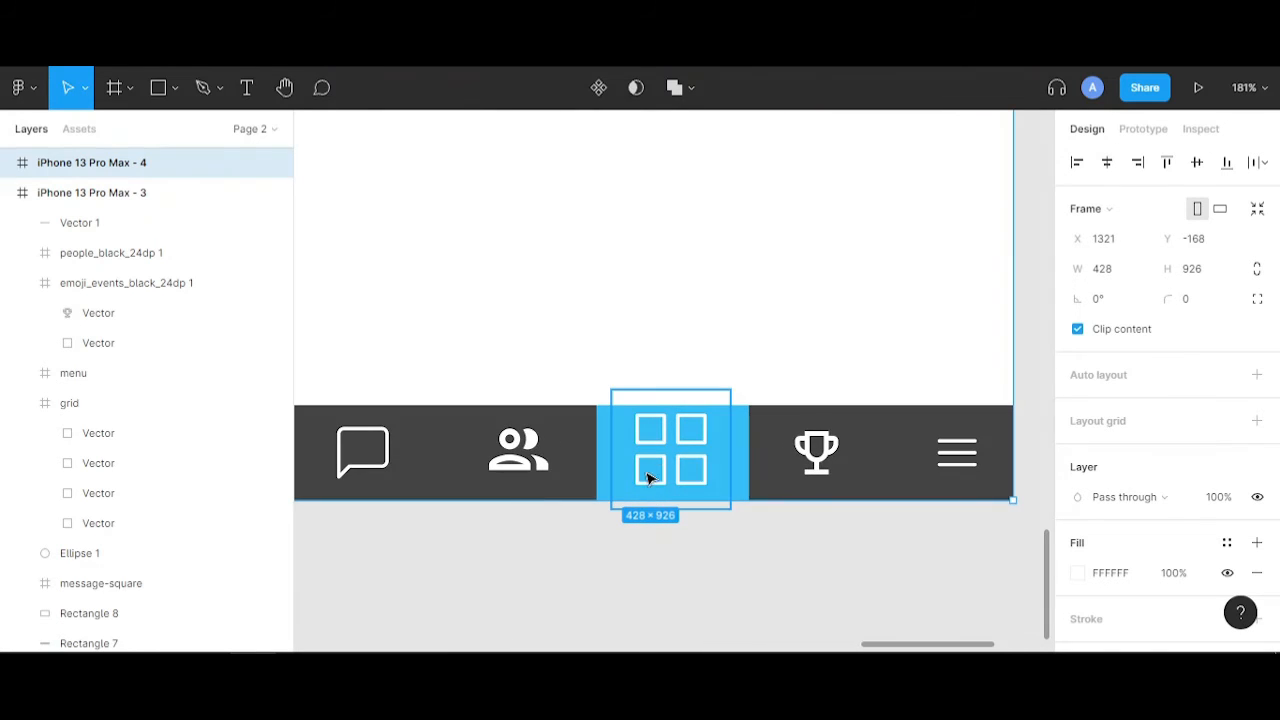
pyautogui.click(648, 478)
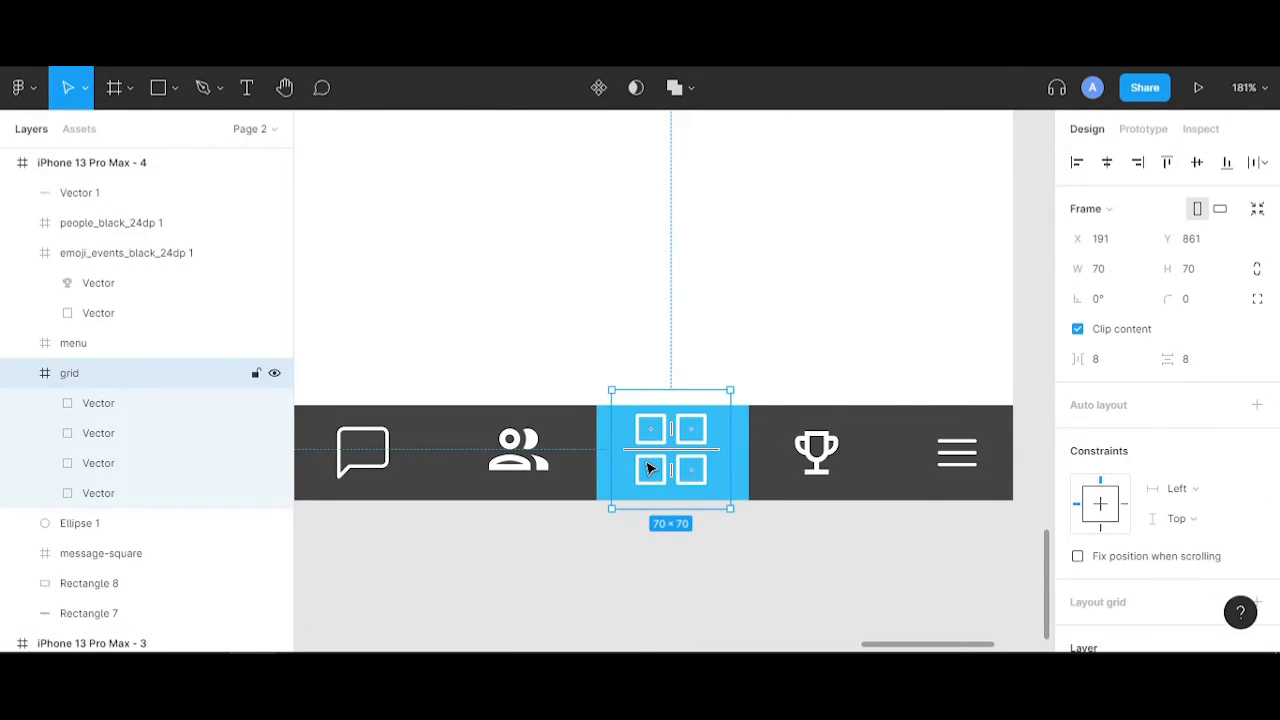
pyautogui.press('Delete')
# - Copy the small 34 × 34 grid icon from the second screen's bottom menu
pyautogui.scroll(-8, 655, 483)
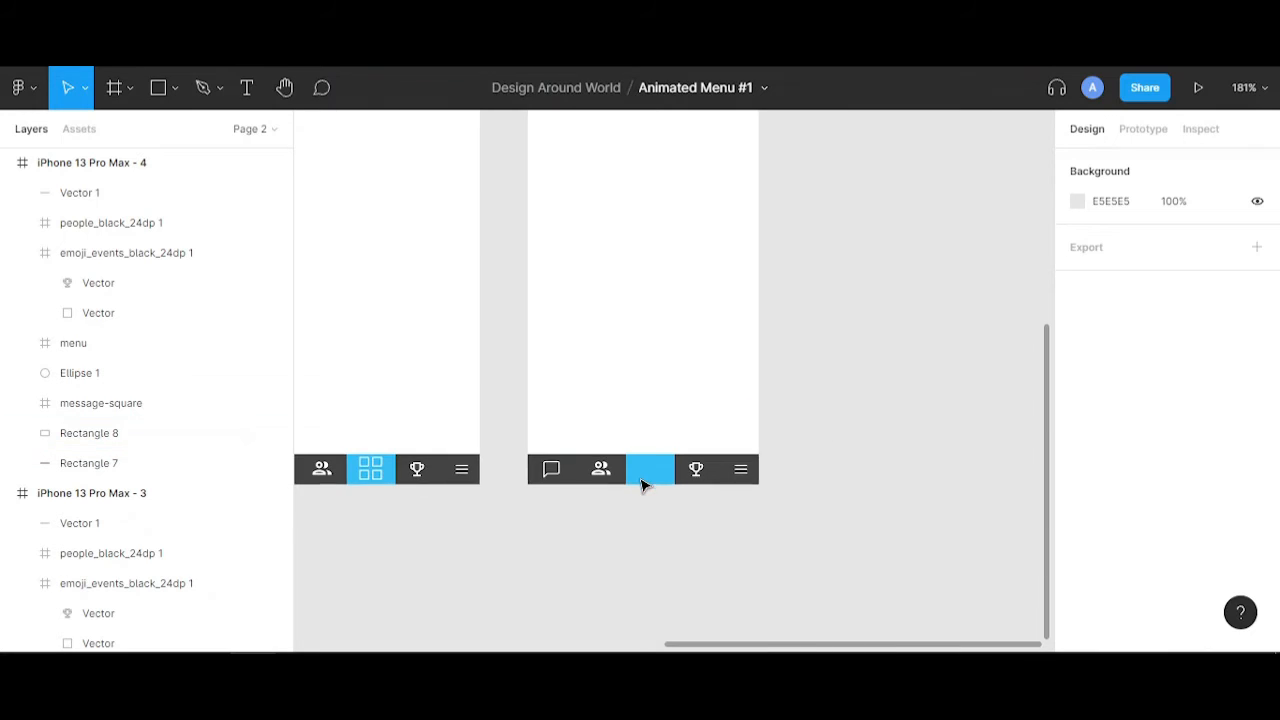
pyautogui.scroll(7, 357, 485)
pyautogui.moveTo(353, 515); pyautogui.dragTo(662, 529)
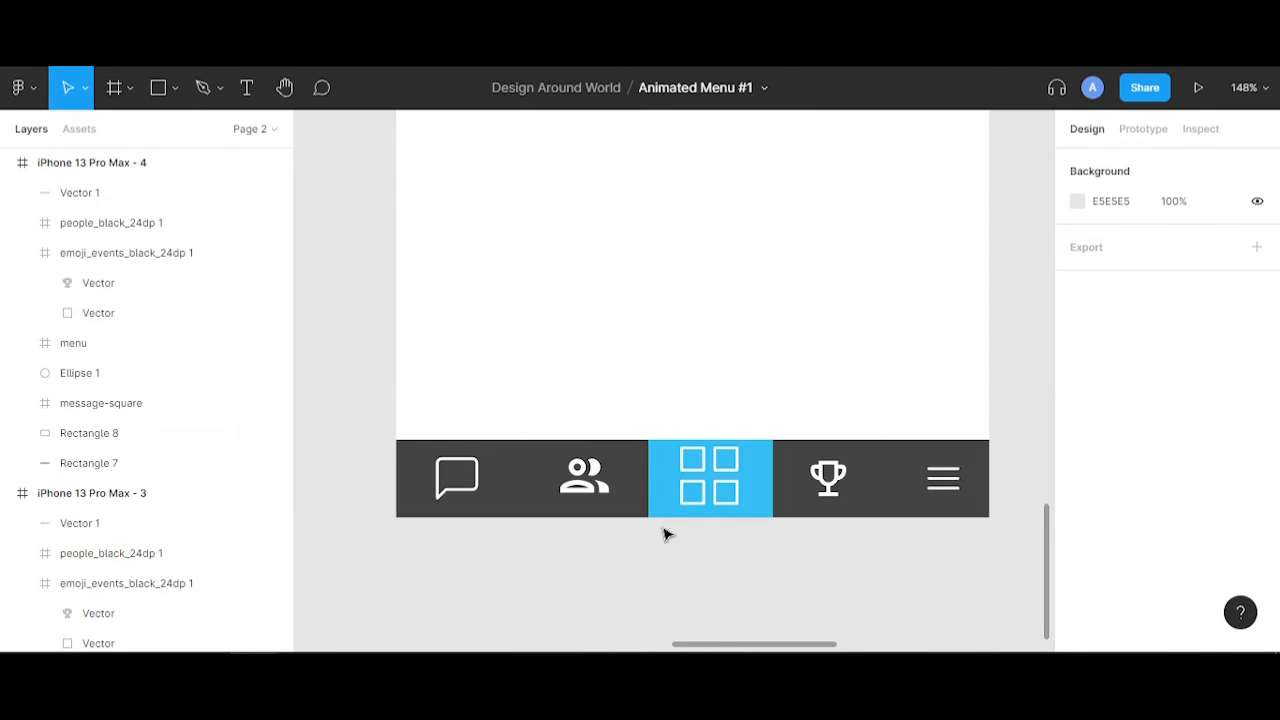
pyautogui.moveTo(412, 544); pyautogui.dragTo(851, 551)
pyautogui.moveTo(408, 532); pyautogui.dragTo(489, 546)
pyautogui.hscroll(-2, 489, 546)
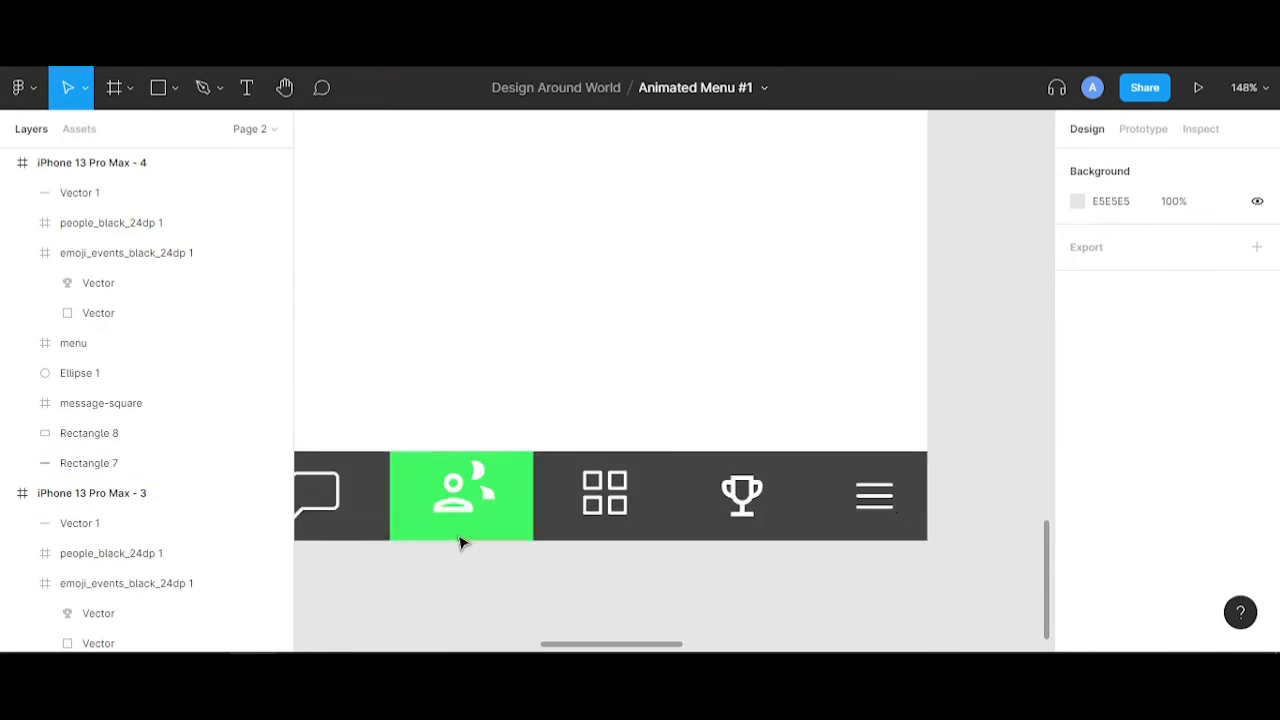
pyautogui.scroll(4, 554, 546)
pyautogui.scroll(3, 562, 565)
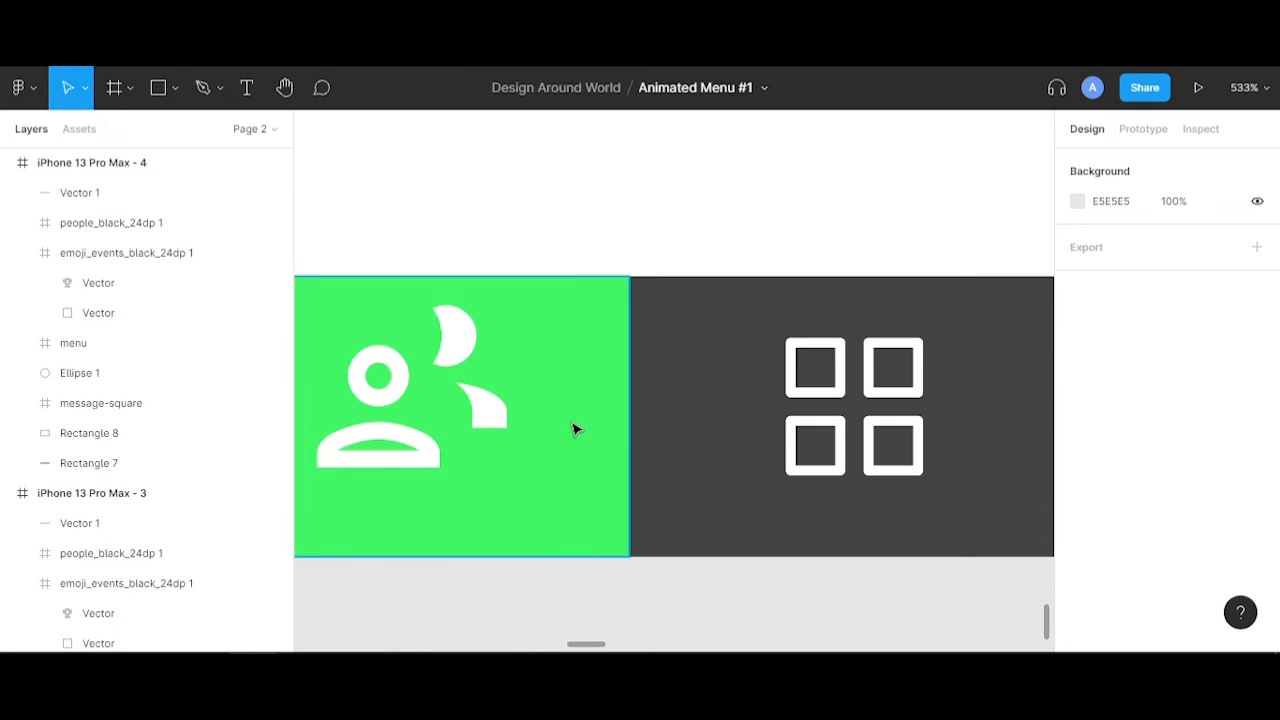
pyautogui.scroll(5, 617, 334)
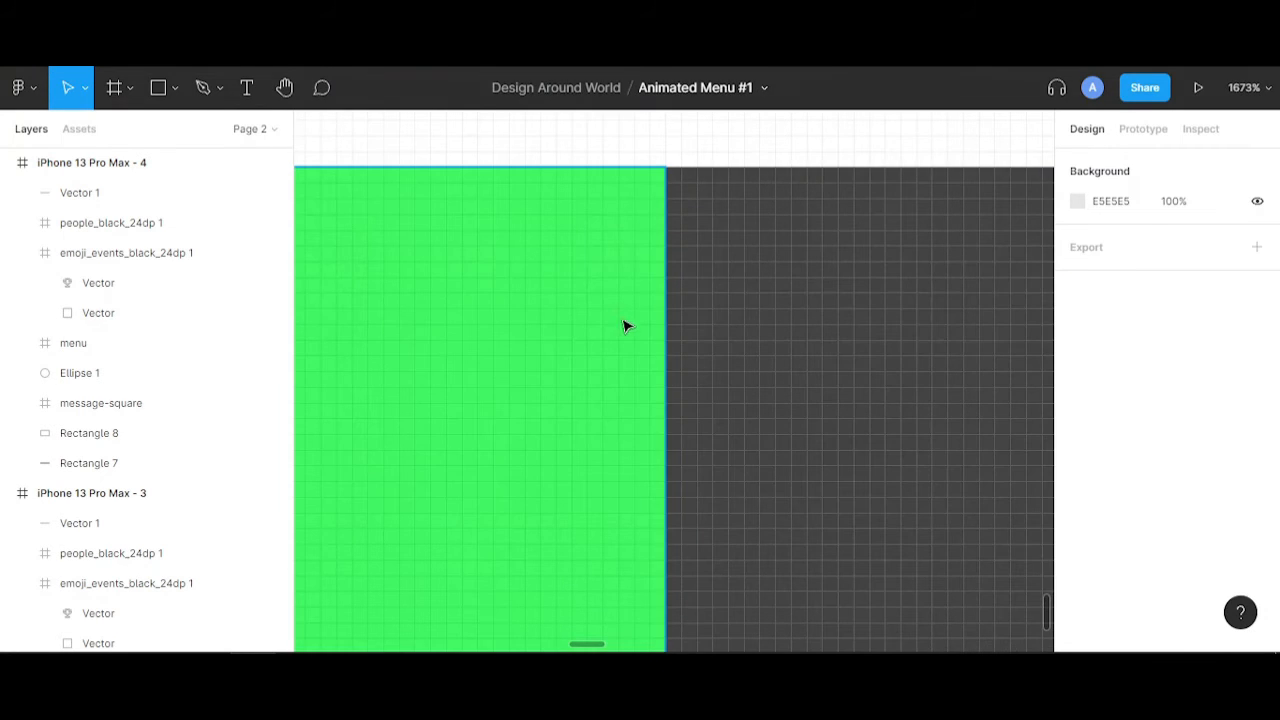
pyautogui.scroll(-3, 757, 230)
pyautogui.scroll(-6, 757, 236)
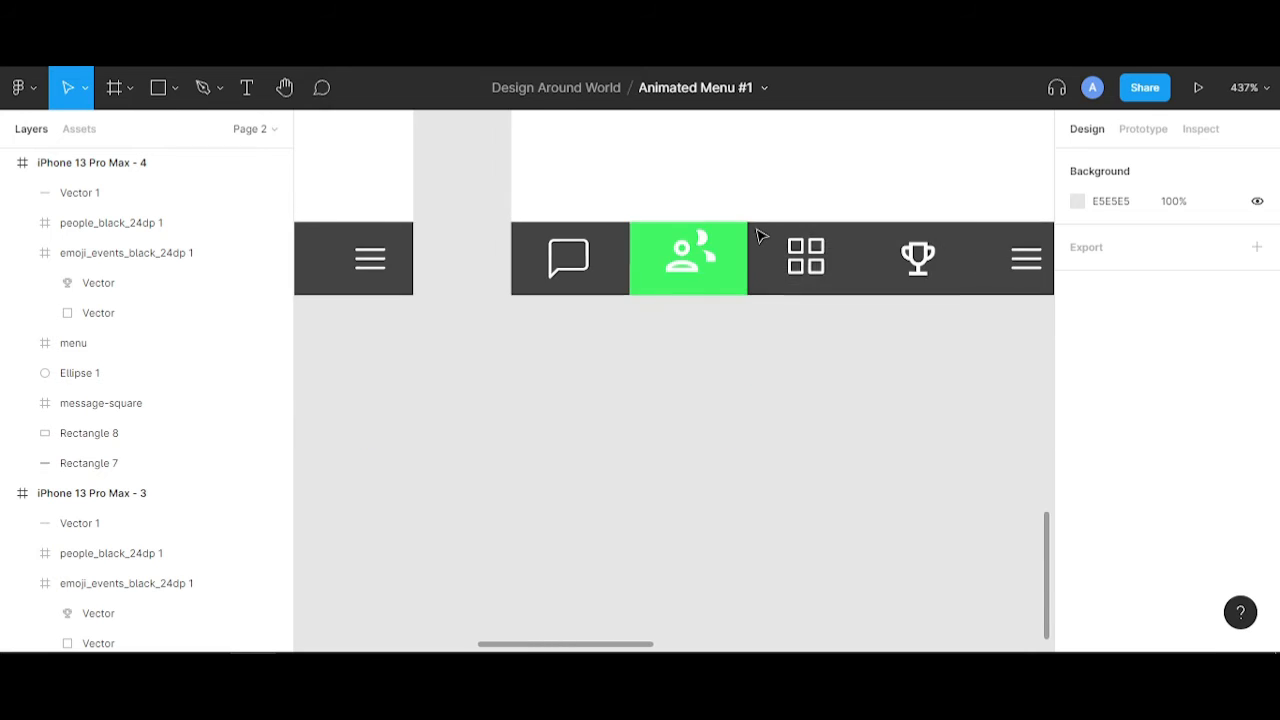
pyautogui.scroll(-3, 845, 382)
pyautogui.moveTo(885, 396); pyautogui.dragTo(689, 454)
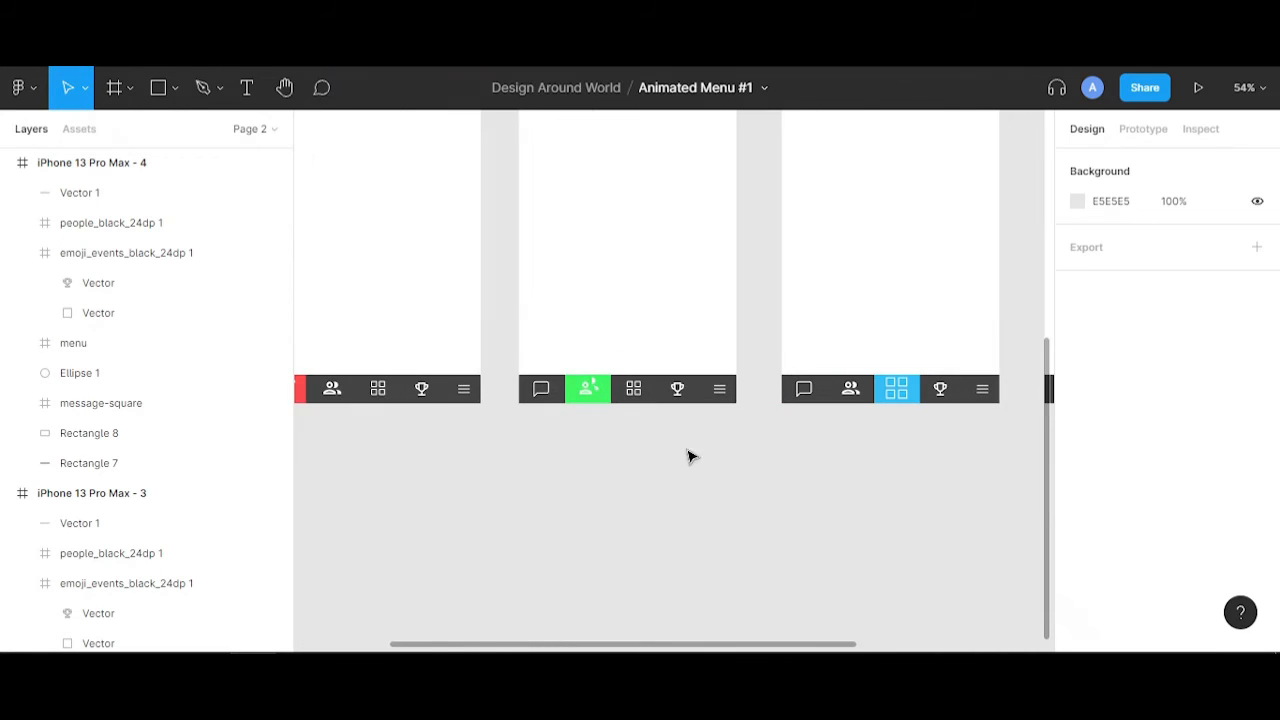
pyautogui.scroll(-2, 829, 466)
pyautogui.moveTo(880, 466); pyautogui.dragTo(586, 529)
pyautogui.click(539, 422)
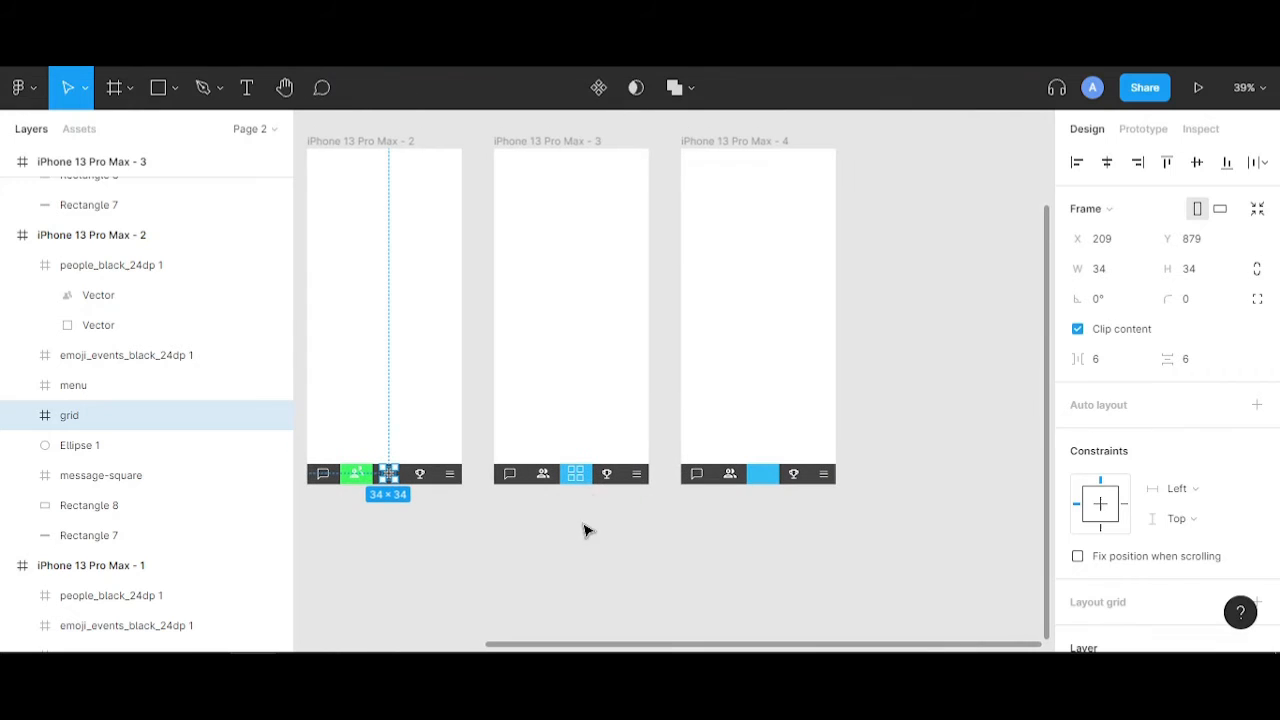
# - Paste the small grid icon into the iPhone 13 Pro Max - 4 frame and deselect it
pyautogui.click(716, 146)
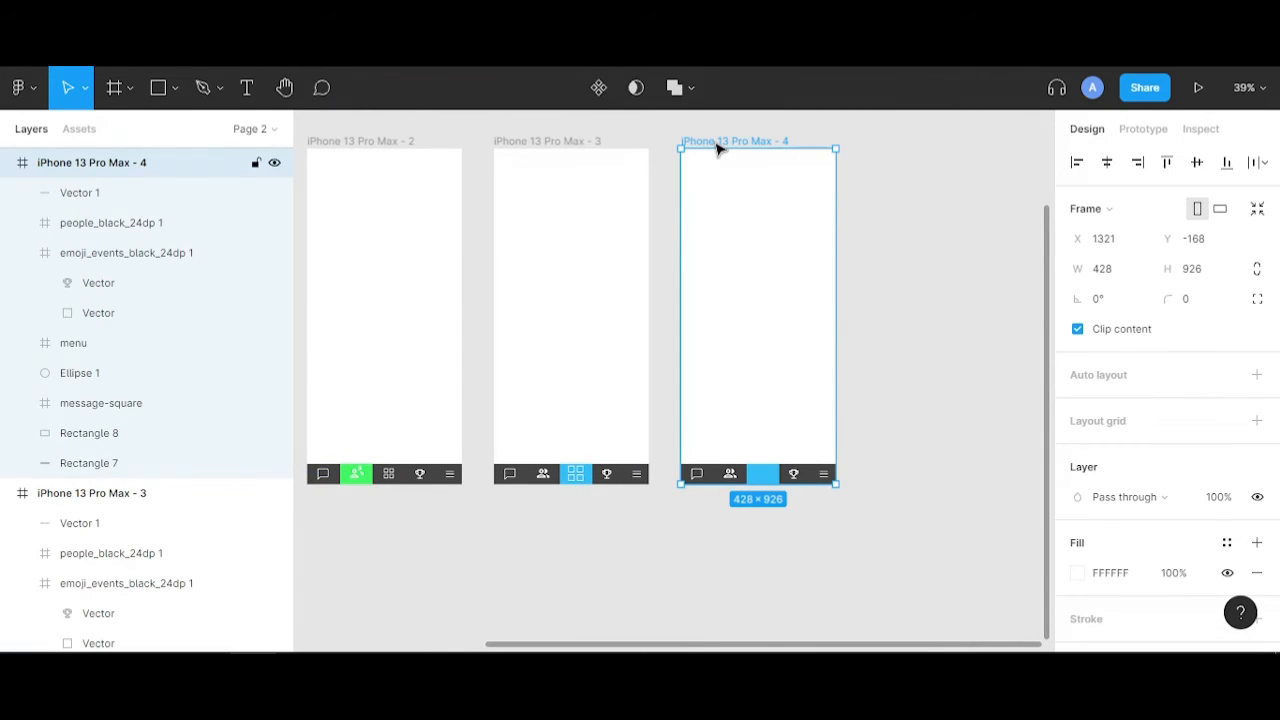
pyautogui.hotkey('ctrl', 'v')
pyautogui.click(817, 543)
pyautogui.scroll(3, 797, 490)
pyautogui.scroll(5, 797, 490)
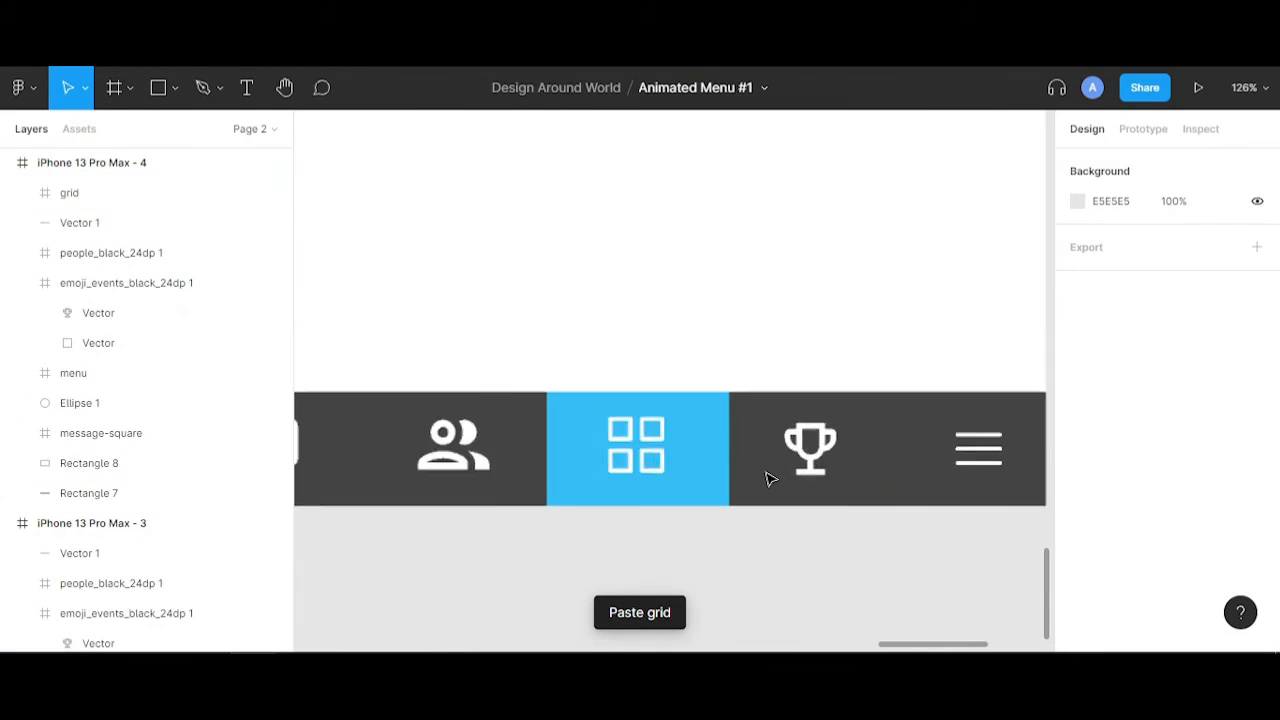
# - Move the fourth screen's blue highlight rectangle horizontally to X 267 so it is centred behind the trophy icon
pyautogui.click(686, 467)
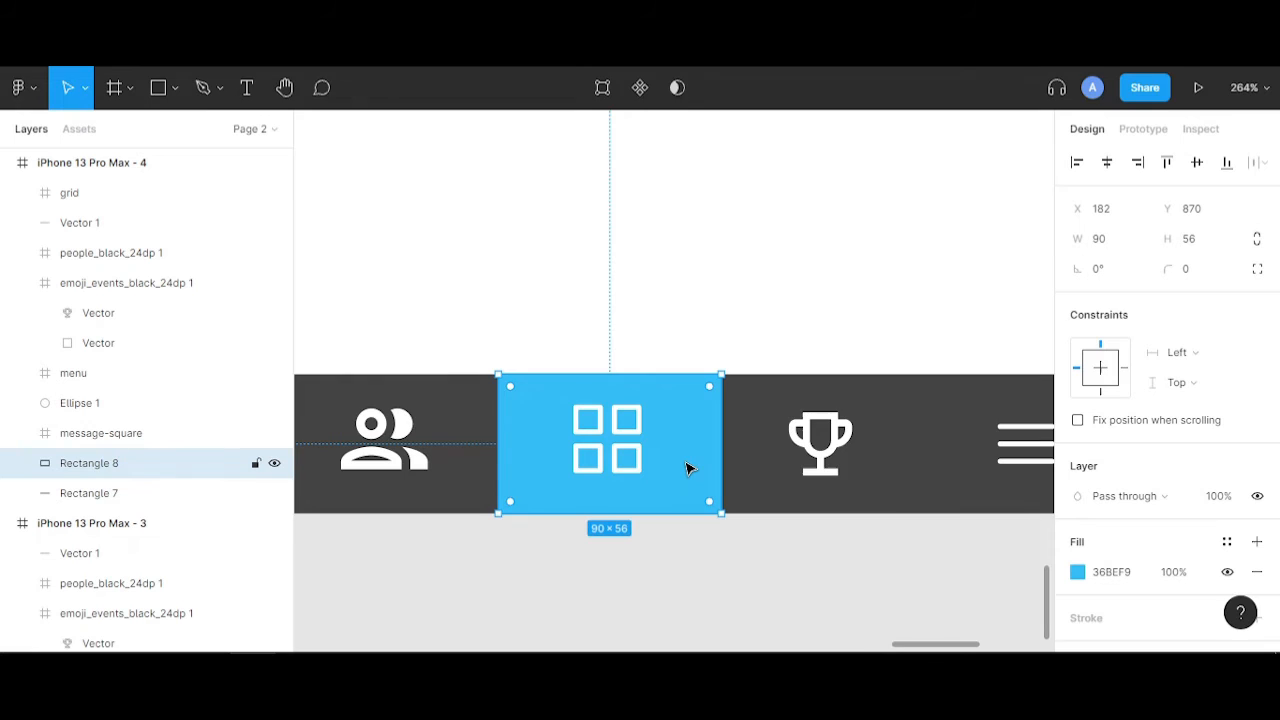
pyautogui.hotkey('shift', 'Right')
pyautogui.hotkey('shift', 'Right')
pyautogui.hotkey('shift', 'Right')
pyautogui.hotkey('shift', 'Right')
pyautogui.hotkey('shift', 'Right')
pyautogui.hotkey('shift', 'Right')
pyautogui.hotkey('shift', 'Right')
pyautogui.hotkey('shift', 'Right')
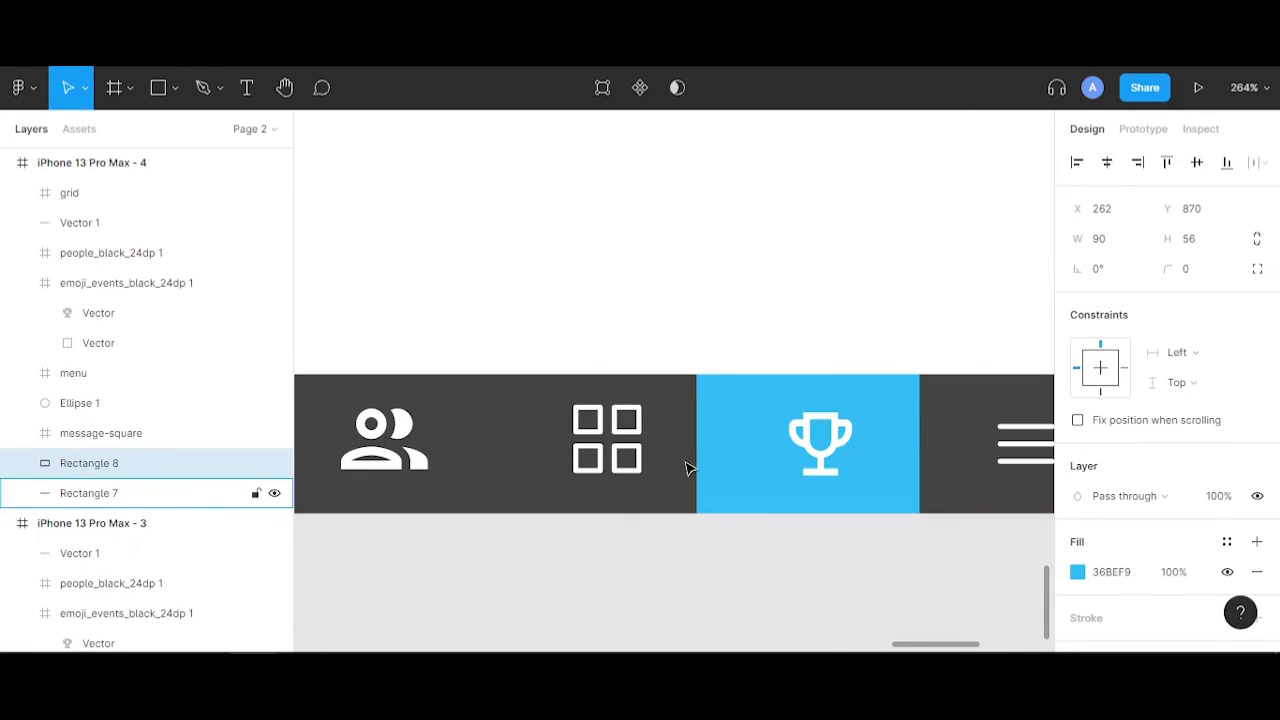
pyautogui.press('Right')
pyautogui.press('Right')
pyautogui.press('Right')
pyautogui.press('Right')
pyautogui.press('Right')
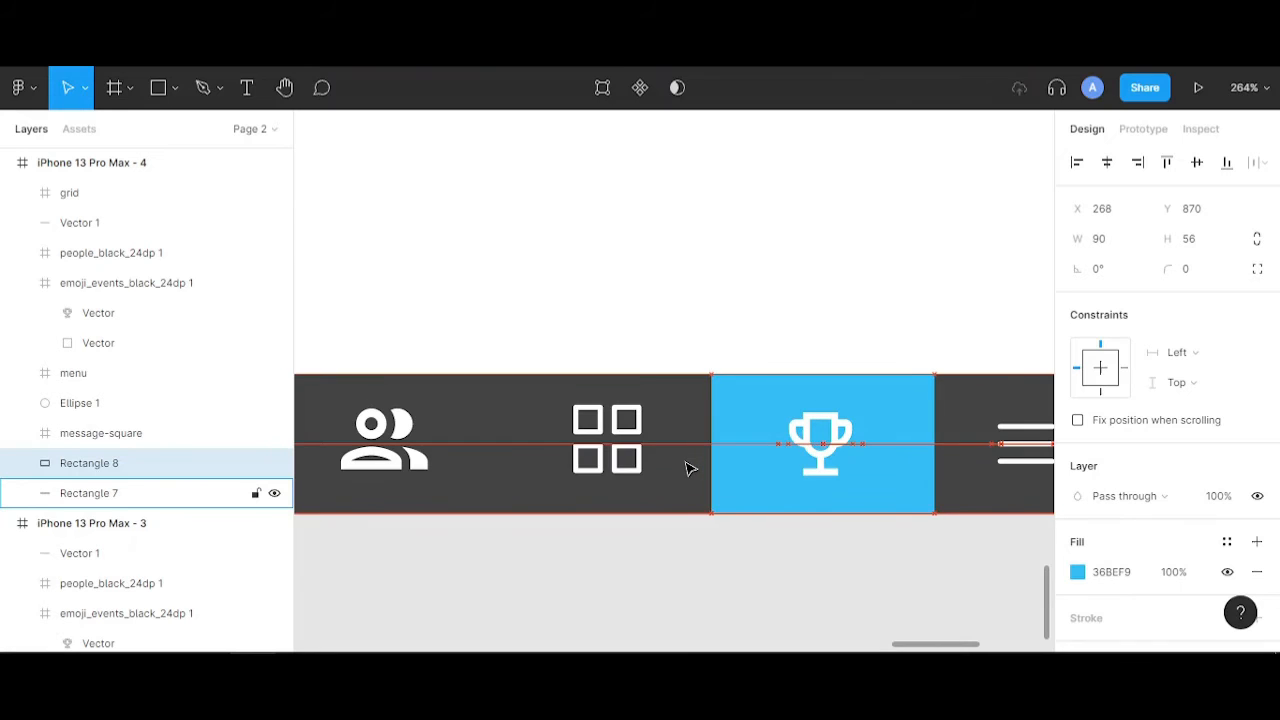
pyautogui.press('Left')
pyautogui.press('Right')
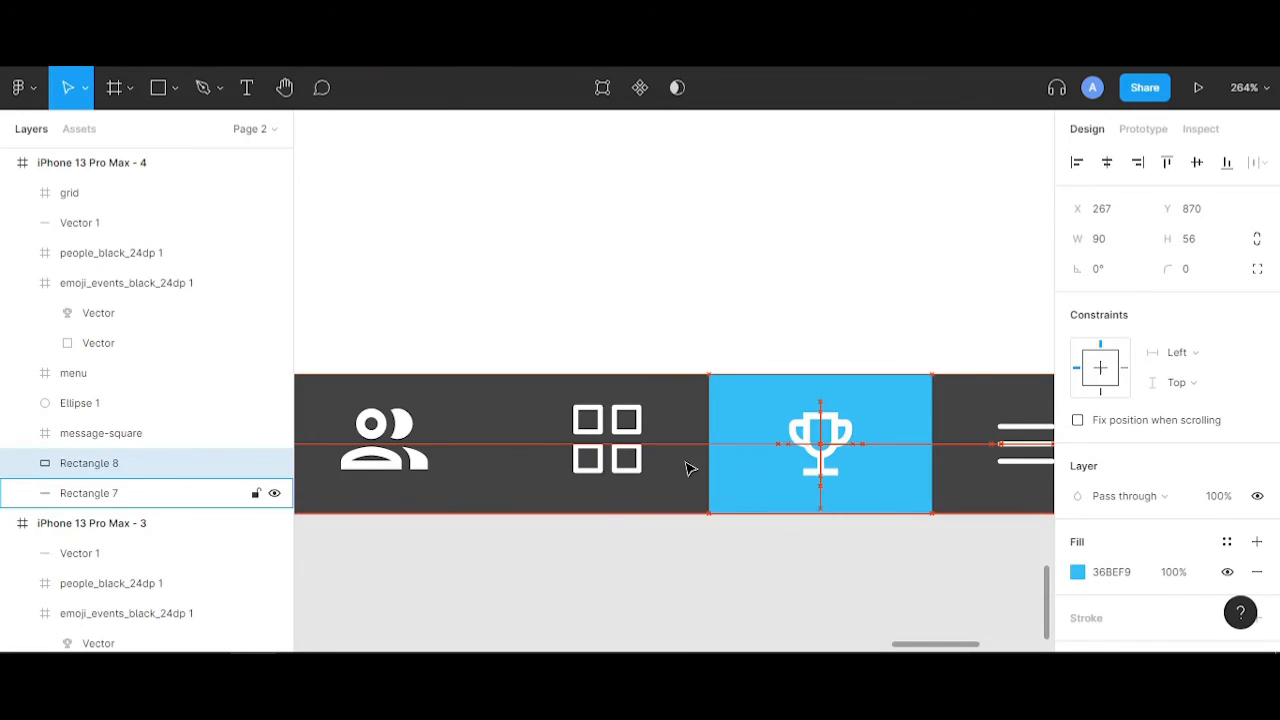
# - Set the stroke opacity of the short line beneath the fourth screen's trophy icon to 100%
pyautogui.scroll(-5, 687, 468)
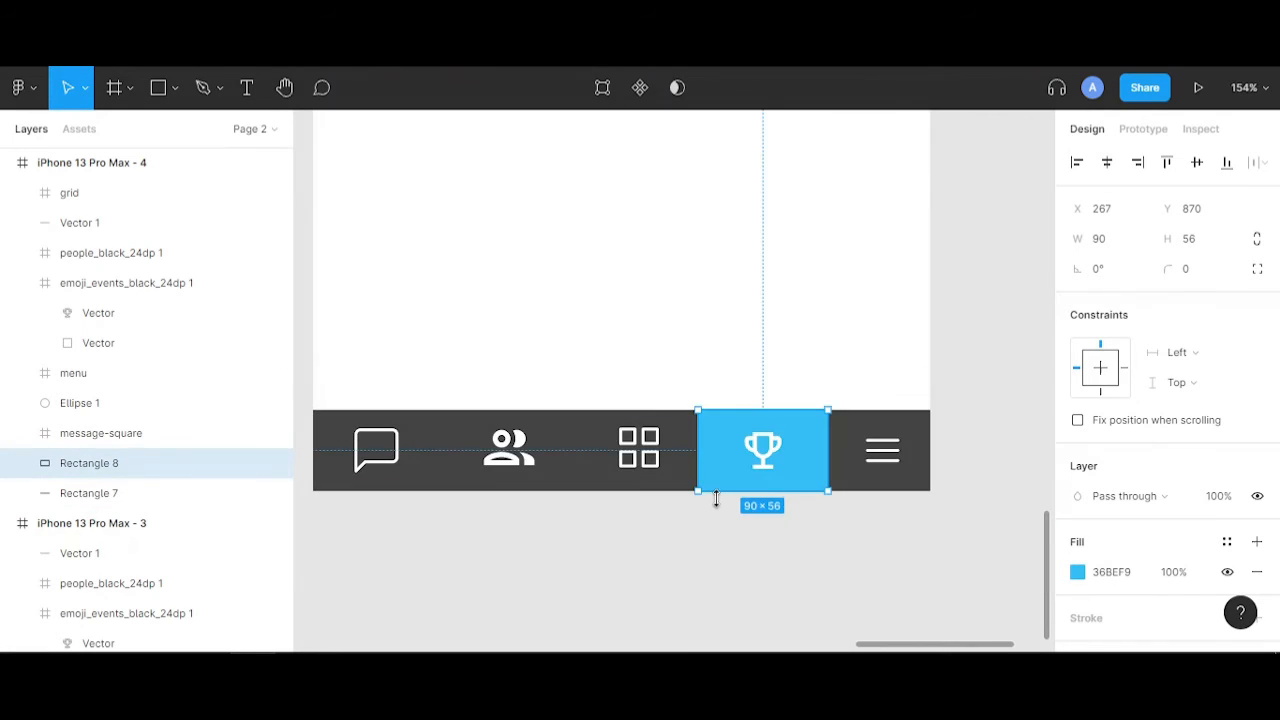
pyautogui.scroll(3, 781, 481)
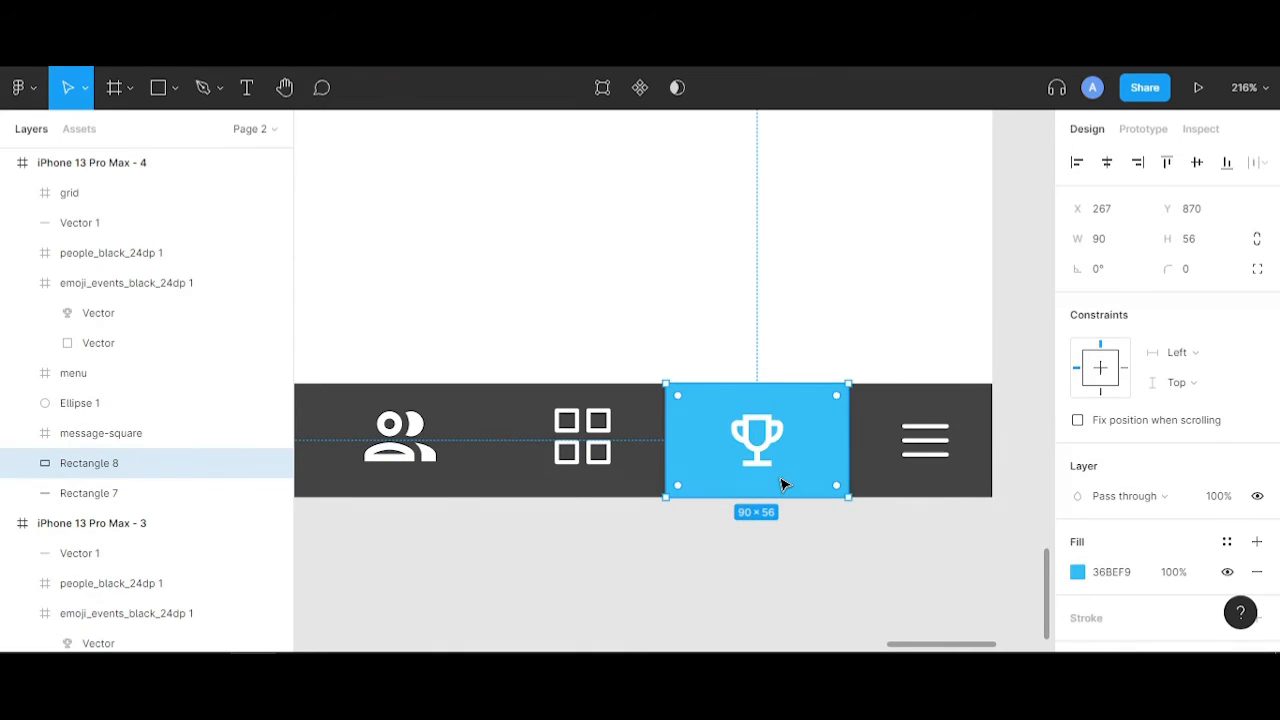
pyautogui.scroll(-1, 781, 484)
pyautogui.click(128, 230)
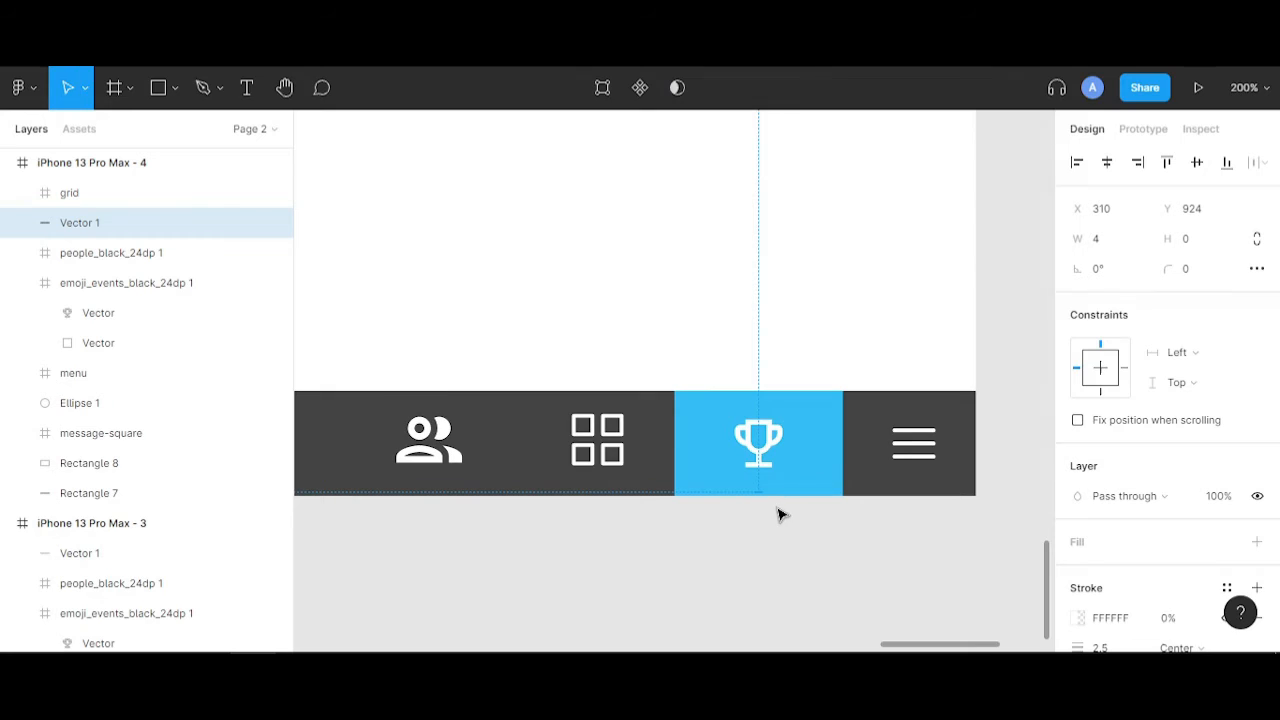
pyautogui.scroll(5, 781, 514)
pyautogui.click(1168, 620)
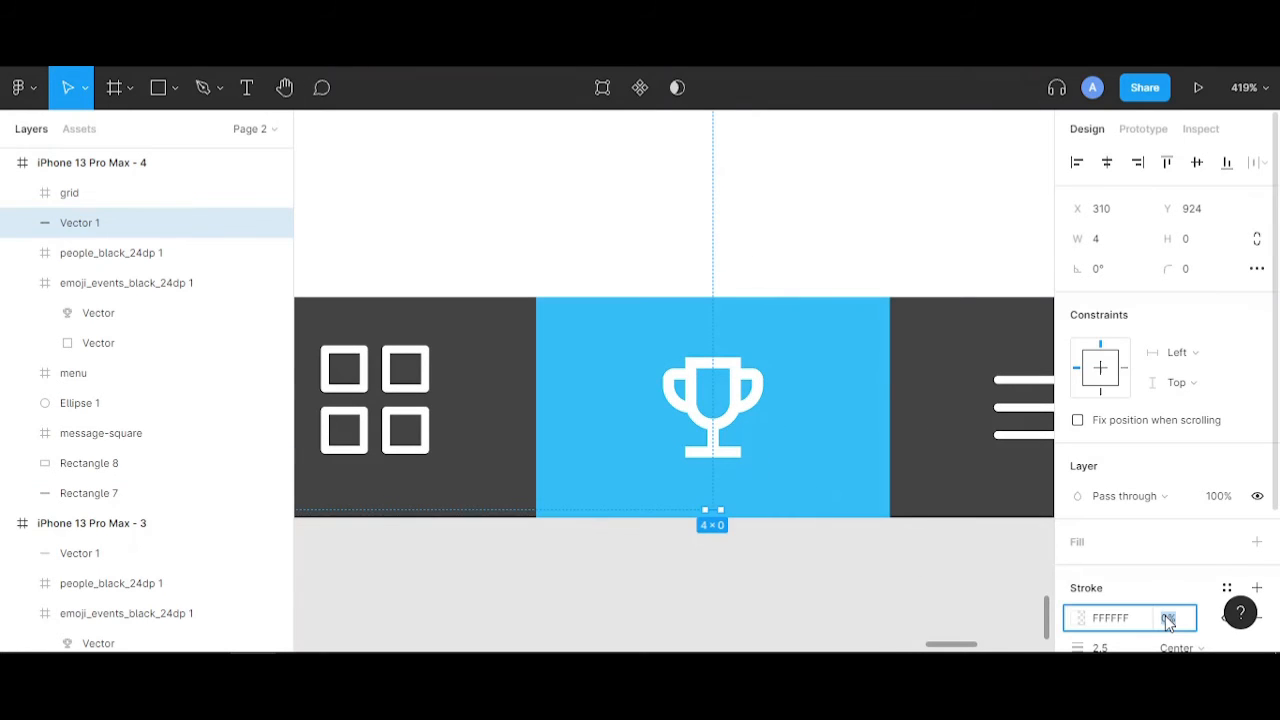
pyautogui.write('100')
pyautogui.press('Return')
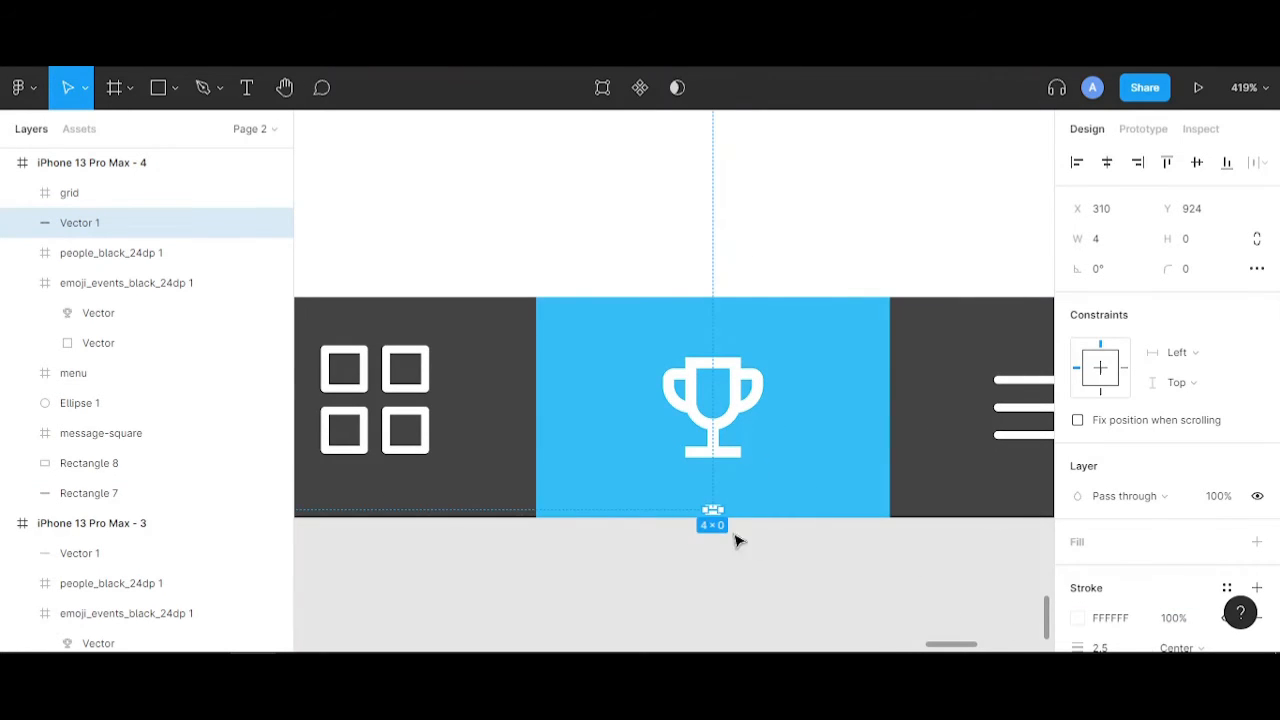
# - Move the short white line up to Y 914, just beneath the fourth screen's trophy base
pyautogui.scroll(1, 713, 515)
pyautogui.scroll(5, 706, 515)
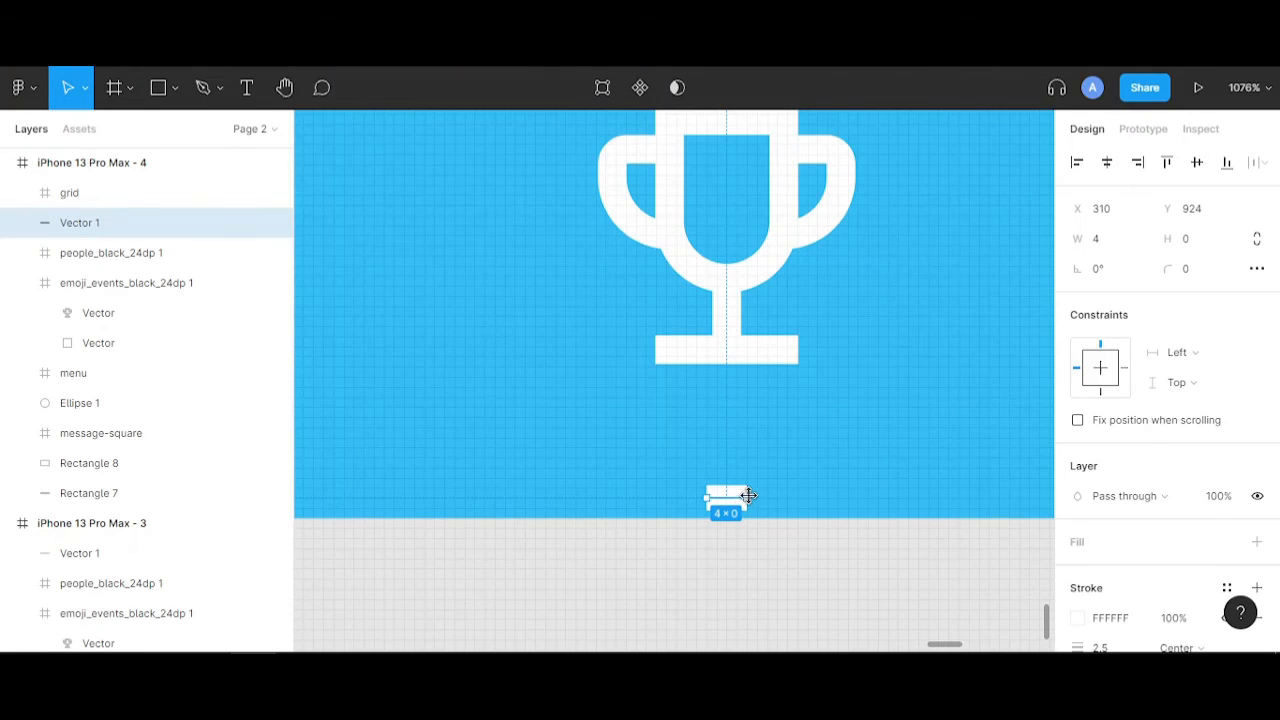
pyautogui.moveTo(749, 497); pyautogui.dragTo(796, 542)
pyautogui.hotkey('ctrl', 'z')
pyautogui.hotkey('shift', 'Up')
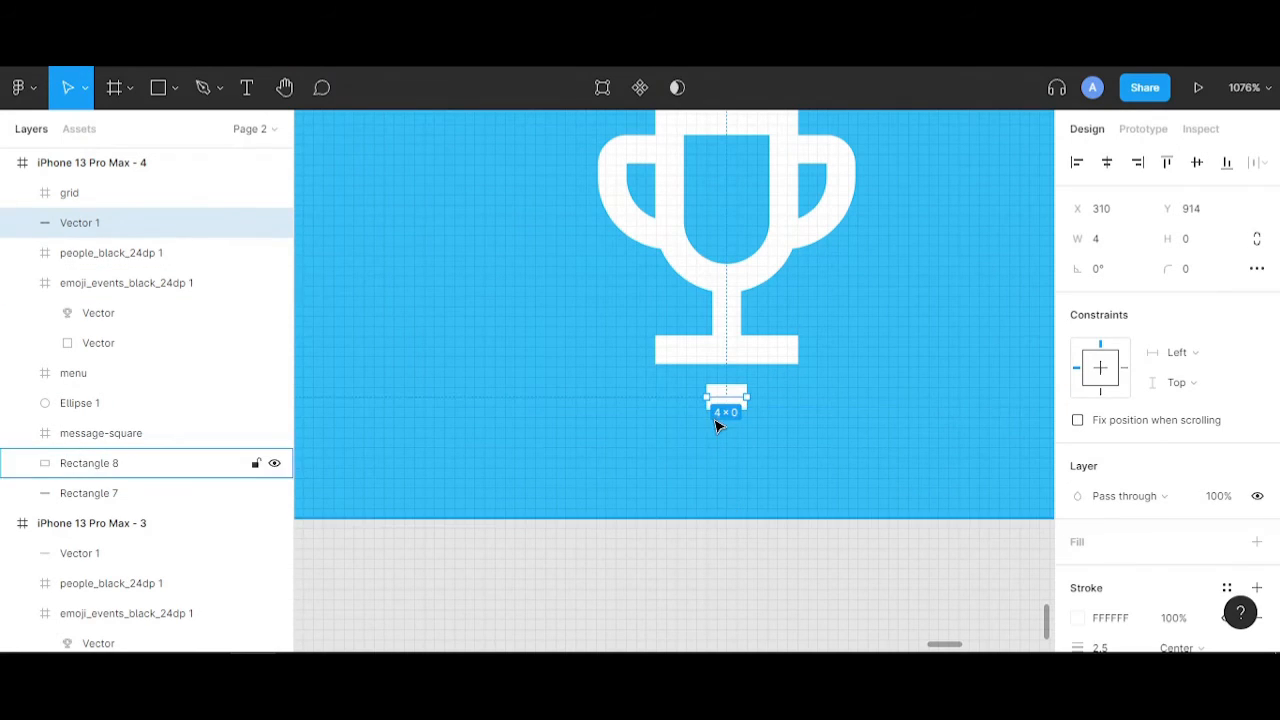
# - Try to enlarge the short line beneath the trophy from its corner, also with the Scale tool
pyautogui.scroll(5, 737, 416)
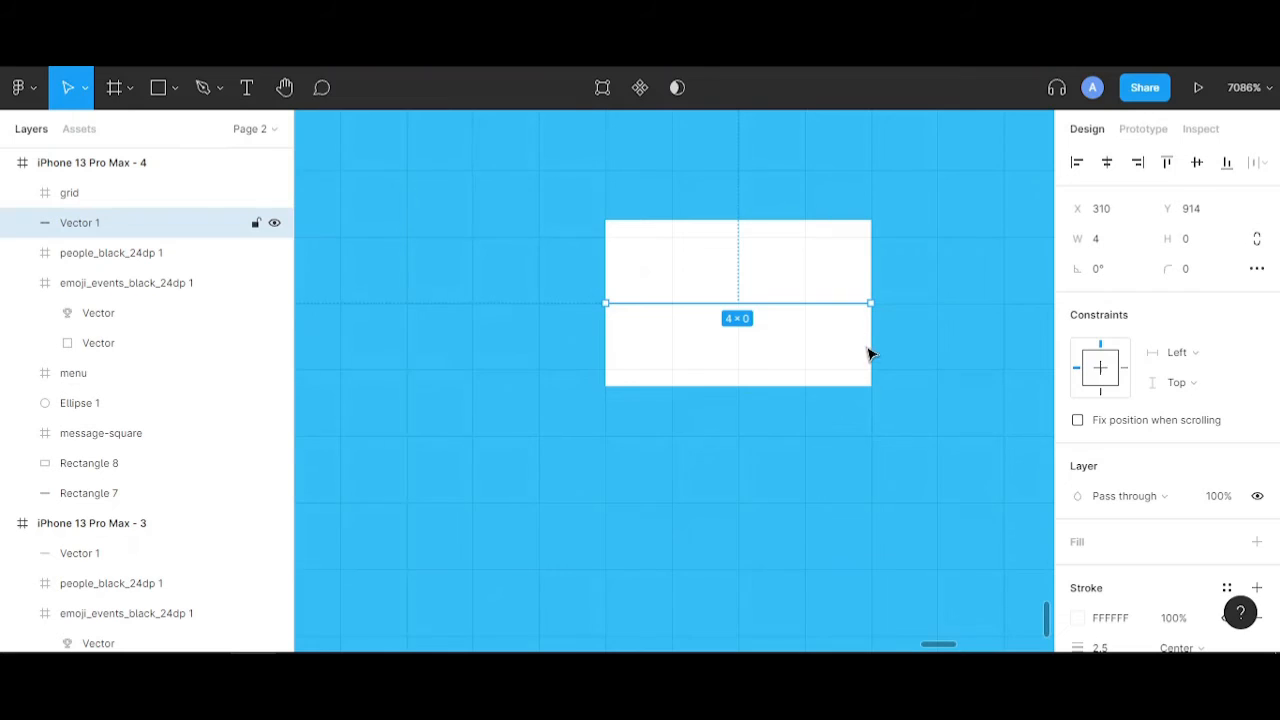
pyautogui.keyDown('alt'); pyautogui.moveTo(866, 383); pyautogui.dragTo(920, 455); pyautogui.keyUp('alt')
pyautogui.hotkey('ctrl', 'z')
pyautogui.scroll(-3, 918, 452)
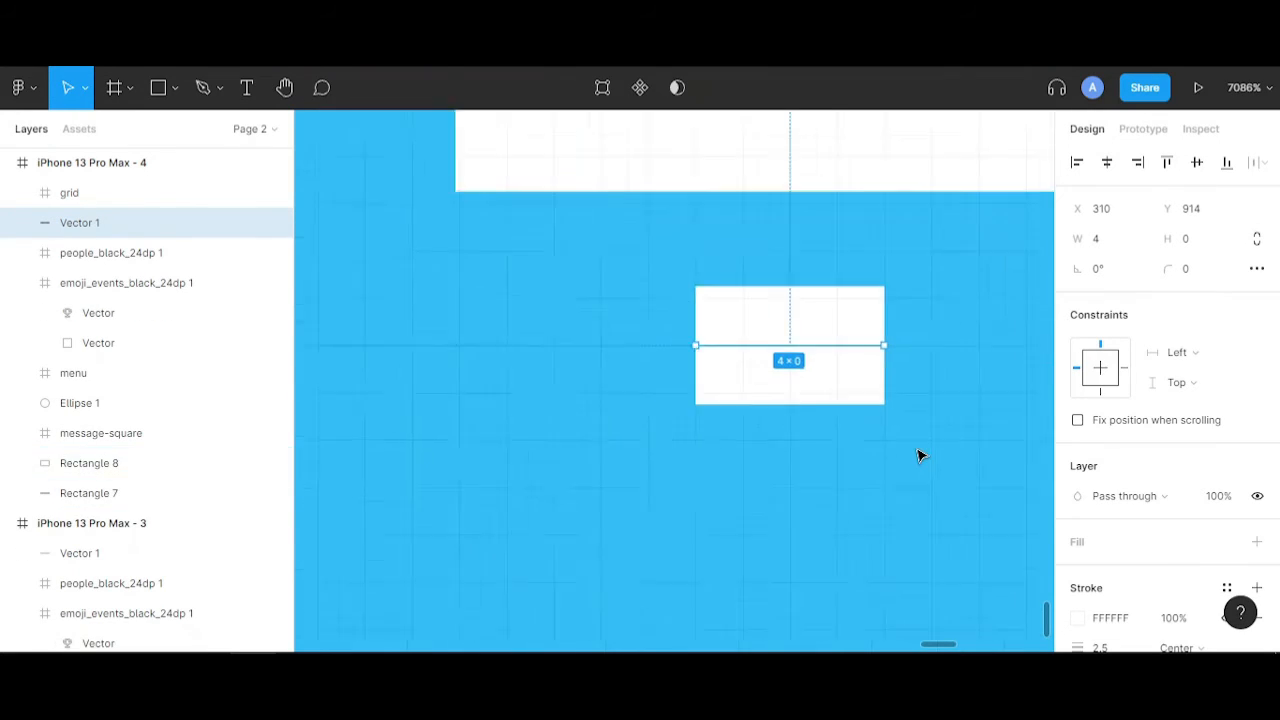
pyautogui.press('k')
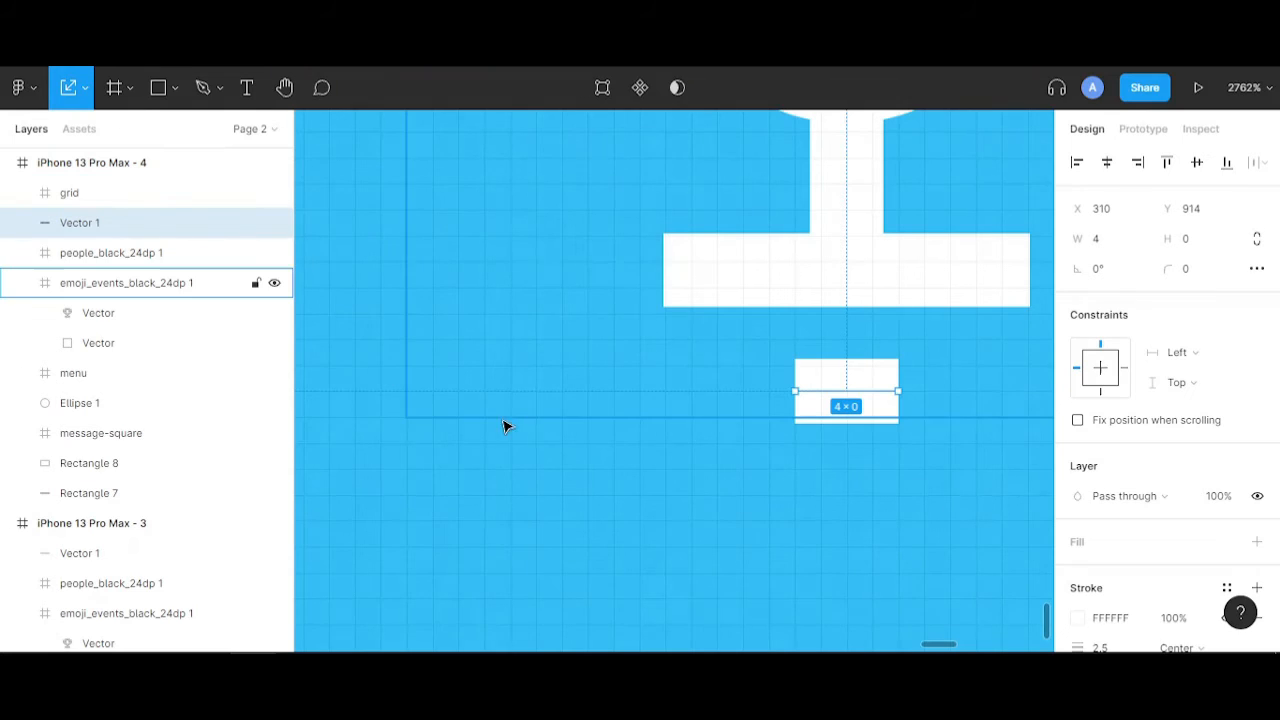
pyautogui.moveTo(898, 420); pyautogui.dragTo(897, 430)
pyautogui.hotkey('ctrl', 'z')
pyautogui.scroll(-3, 900, 434)
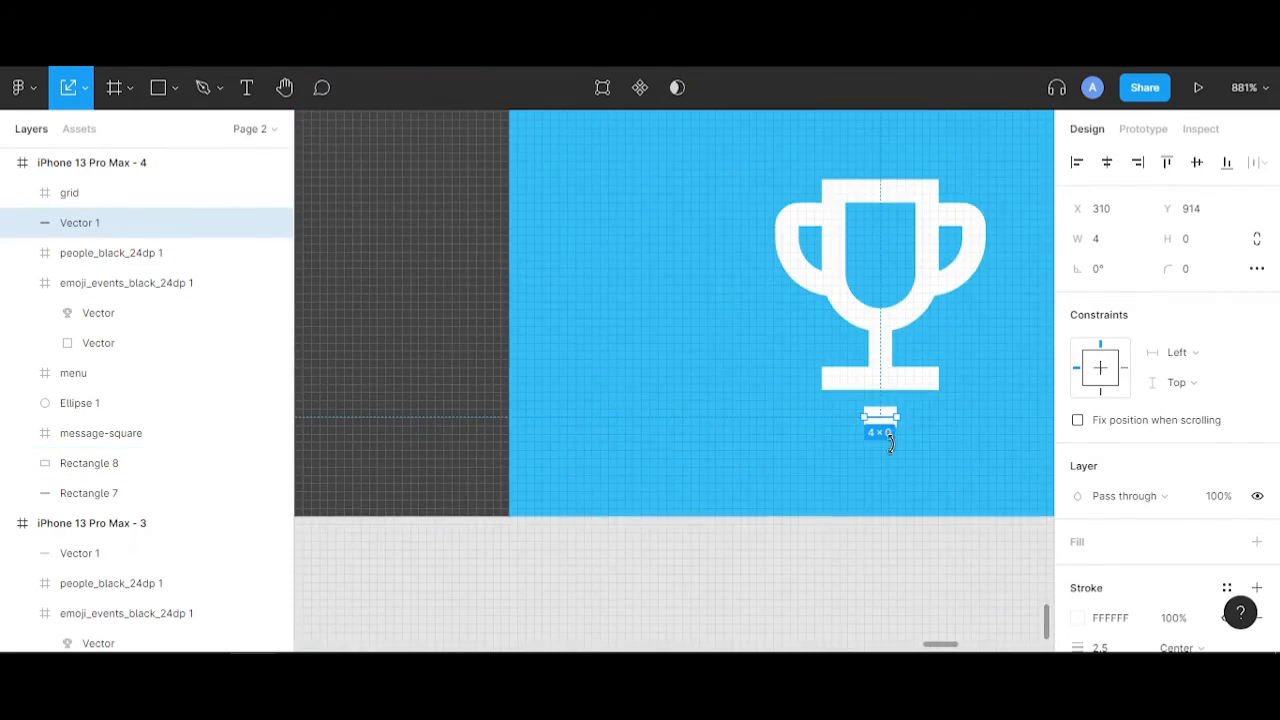
# - Delete the short white line beneath the trophy in the fourth screen's bottom menu
pyautogui.scroll(-2, 877, 463)
pyautogui.scroll(5, 897, 455)
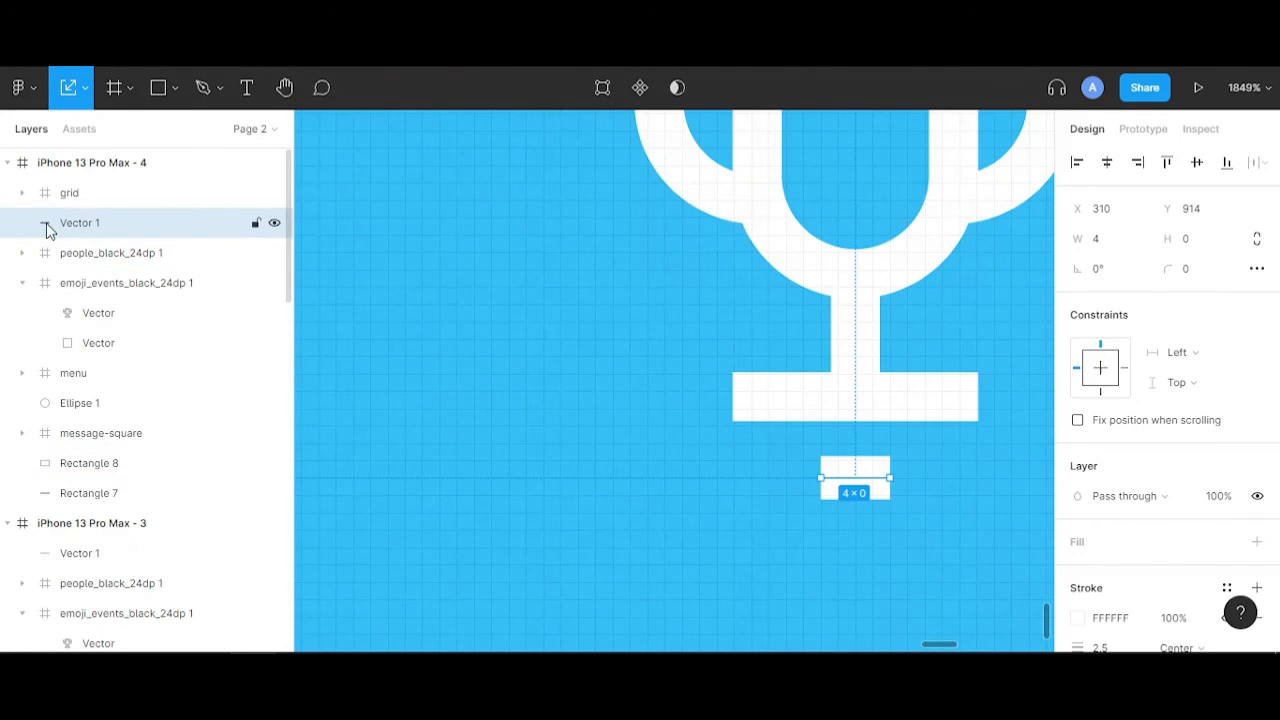
pyautogui.scroll(3, 868, 500)
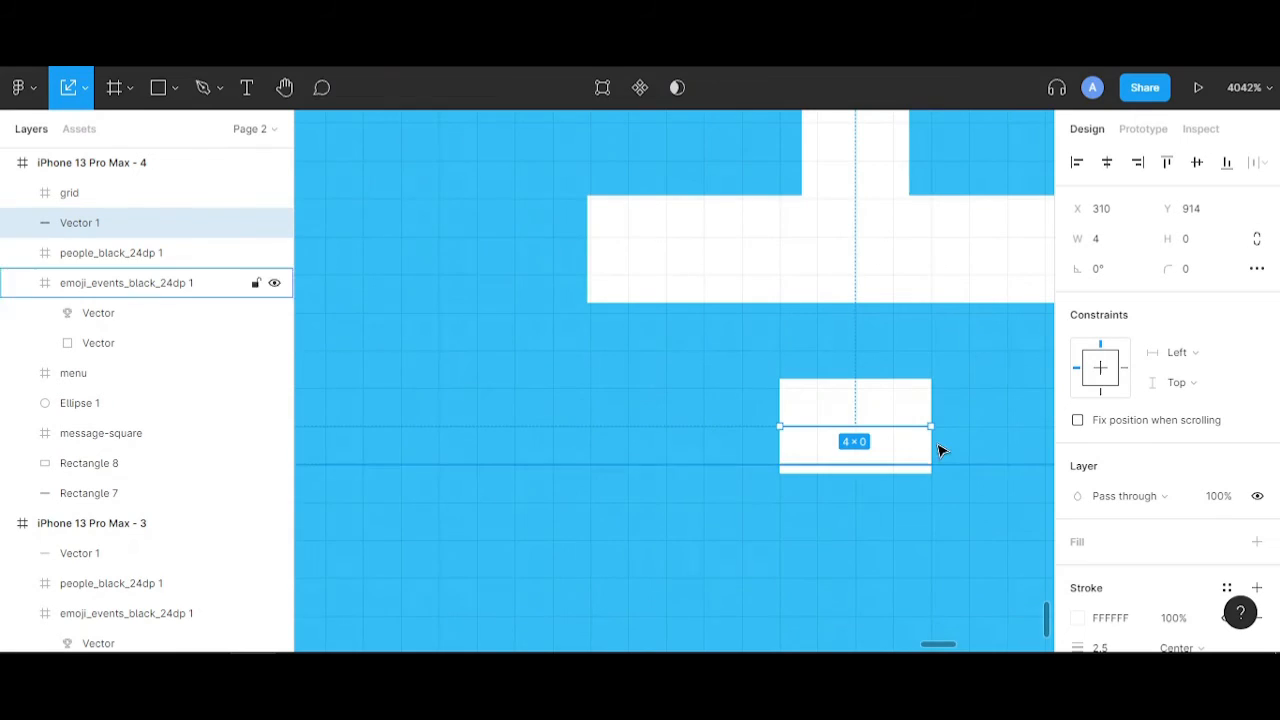
pyautogui.scroll(-4, 936, 480)
pyautogui.scroll(-10, 757, 486)
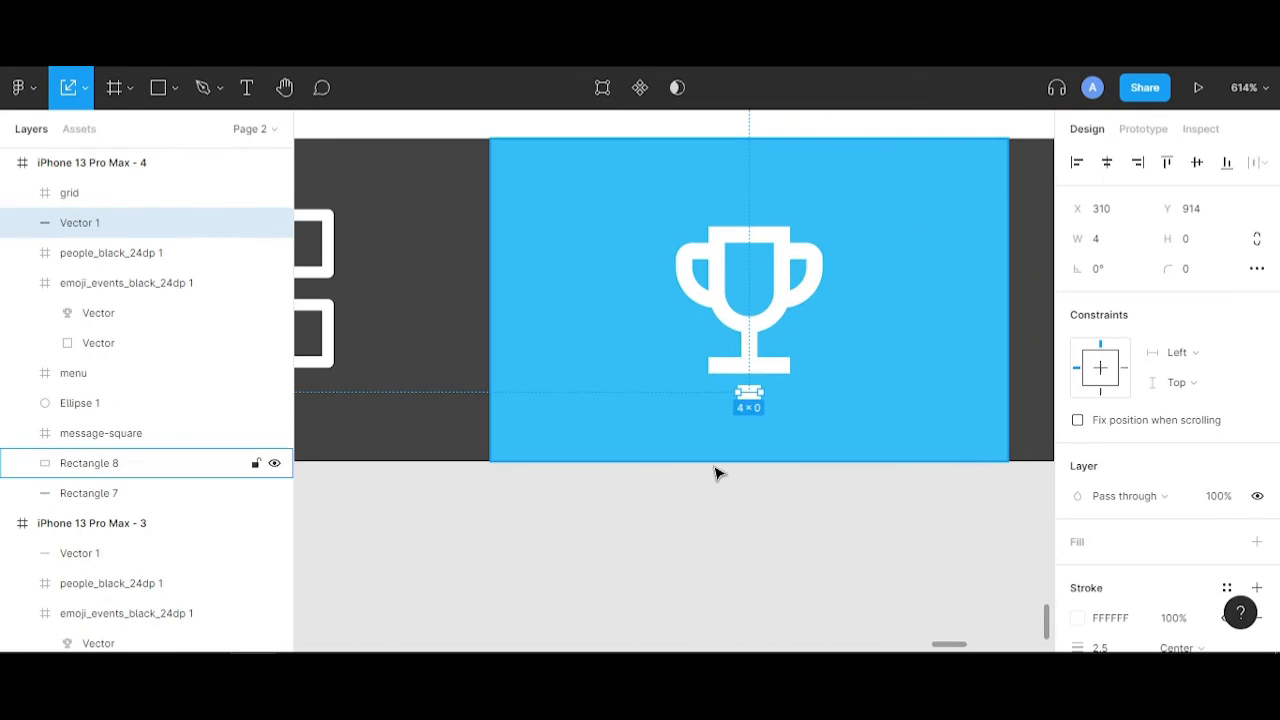
pyautogui.scroll(5, 715, 470)
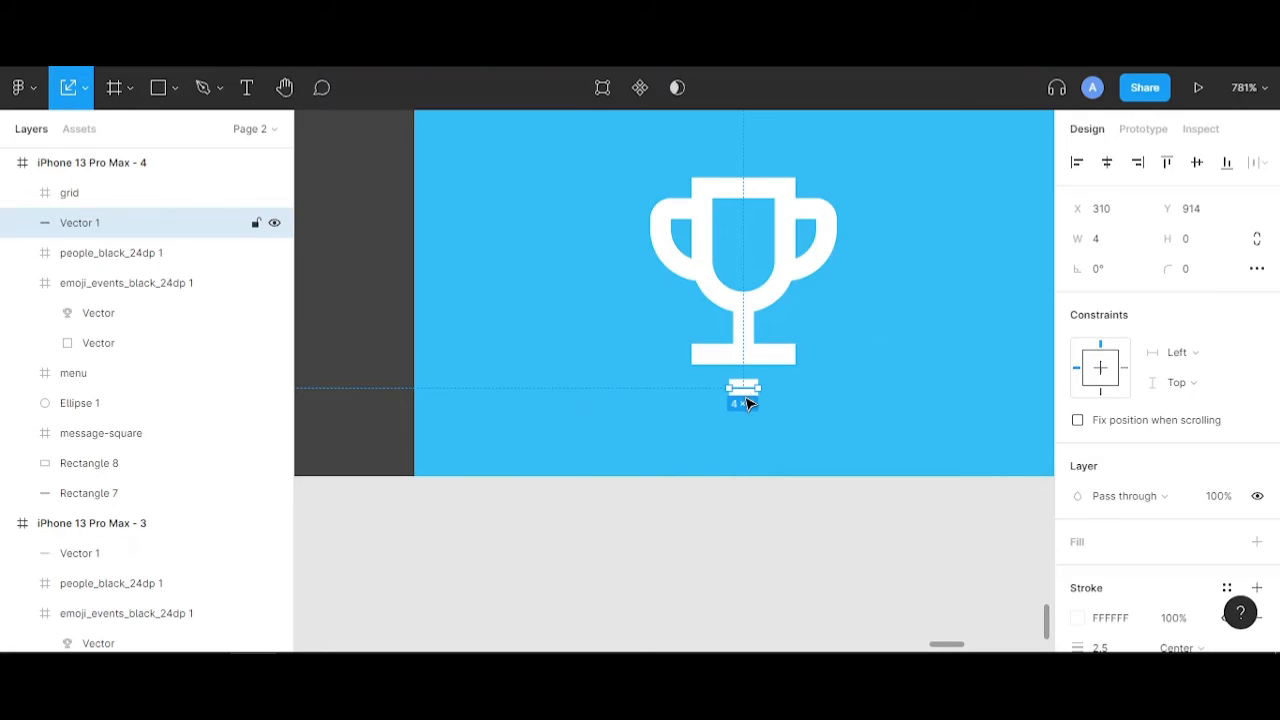
pyautogui.press('Delete')
# - Compare the trophy tabs in the bottom menus of the existing screens
pyautogui.moveTo(776, 483); pyautogui.dragTo(1177, 559)
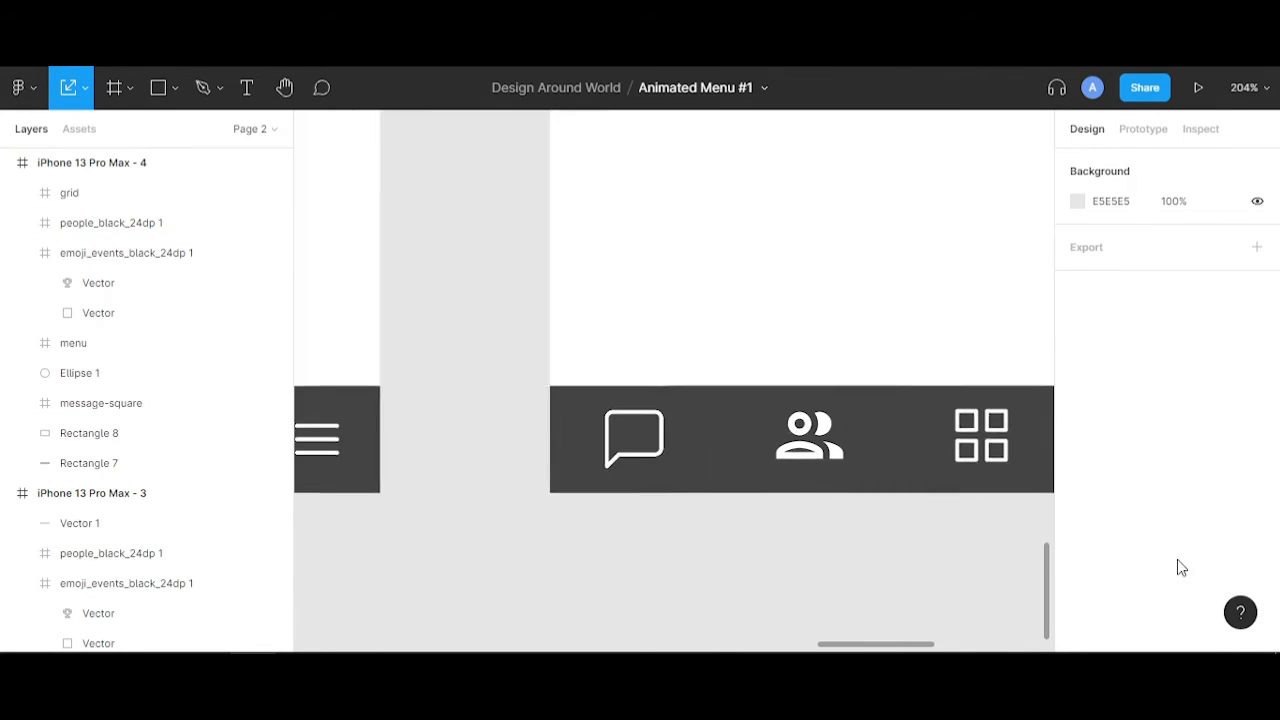
pyautogui.scroll(-5, 952, 532)
pyautogui.moveTo(572, 534); pyautogui.dragTo(750, 489)
pyautogui.scroll(10, 748, 485)
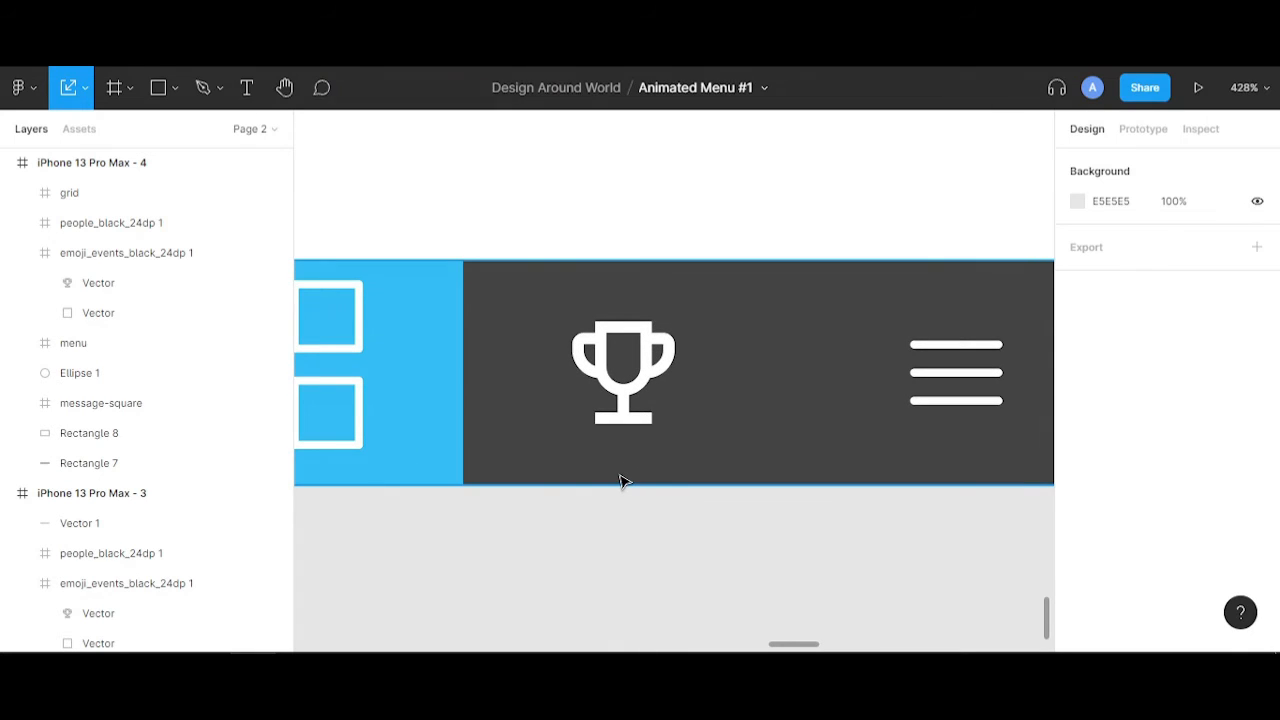
pyautogui.scroll(-8, 700, 505)
pyautogui.scroll(-5, 835, 535)
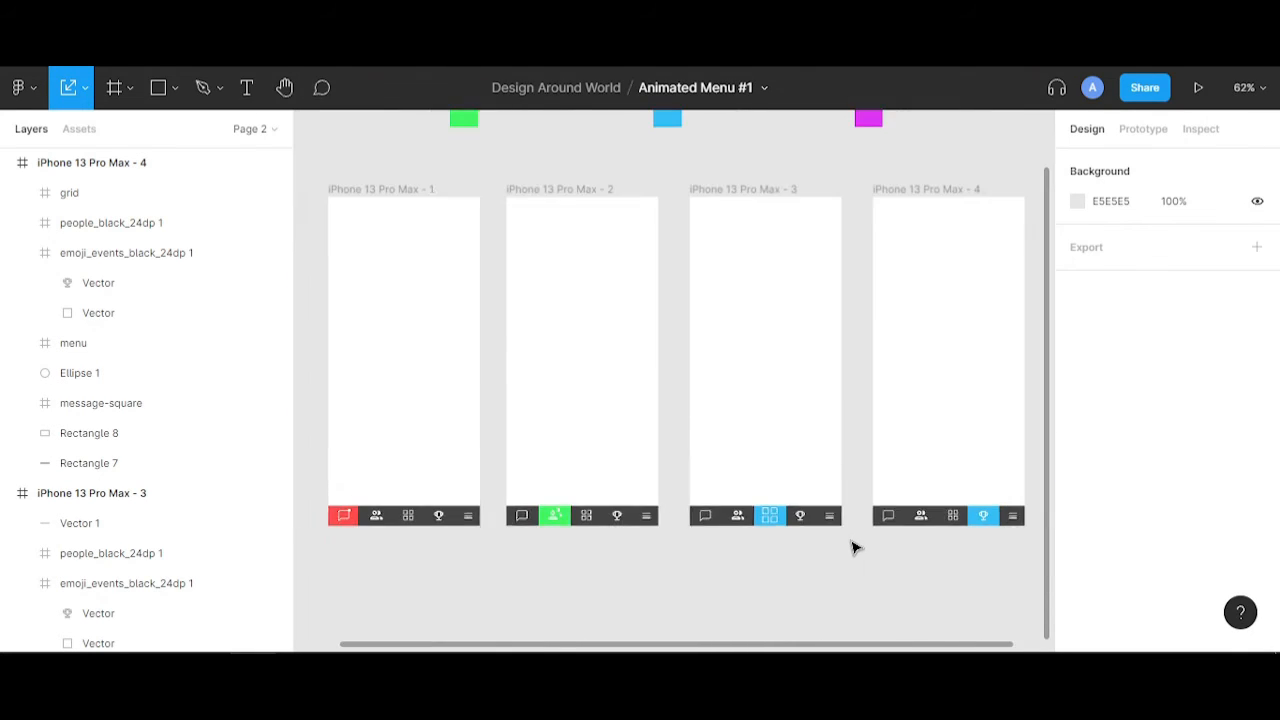
pyautogui.scroll(-3, 853, 547)
# - Undo the edits back past the fourth frame's creation, until the third screen's podium outline is 36 × 8 again
pyautogui.hotkey('ctrl', 'v')
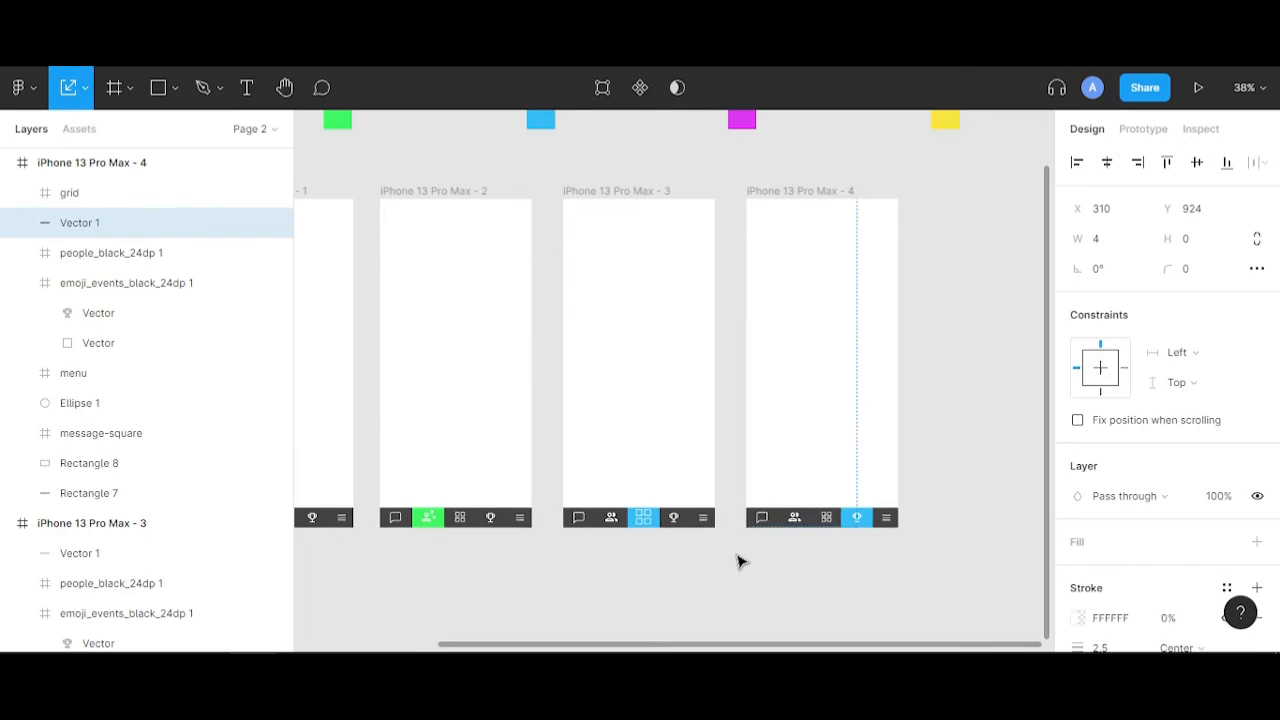
pyautogui.hotkey('ctrl', 'z')
pyautogui.hotkey('ctrl', 'z')
pyautogui.hotkey('ctrl', 'z')
pyautogui.hotkey('ctrl', 'z')
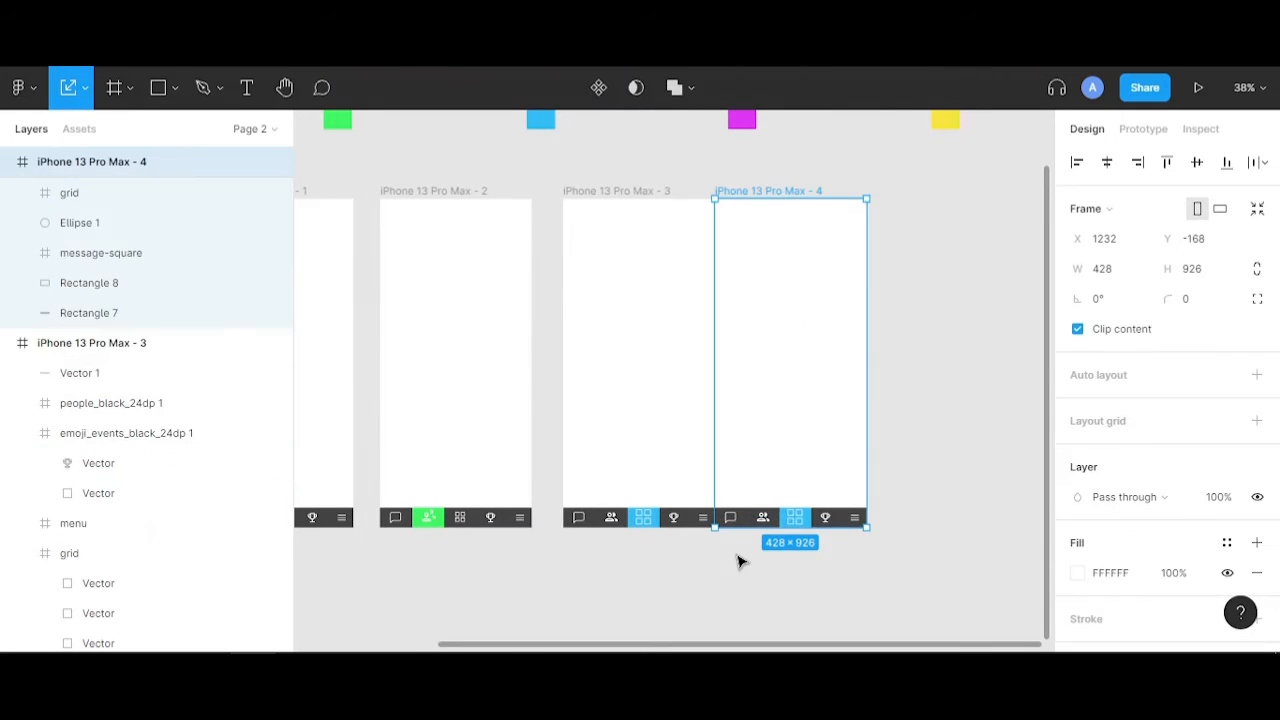
pyautogui.hotkey('ctrl', 'z')
pyautogui.hotkey('ctrl', 'z')
pyautogui.hotkey('ctrl', 'z')
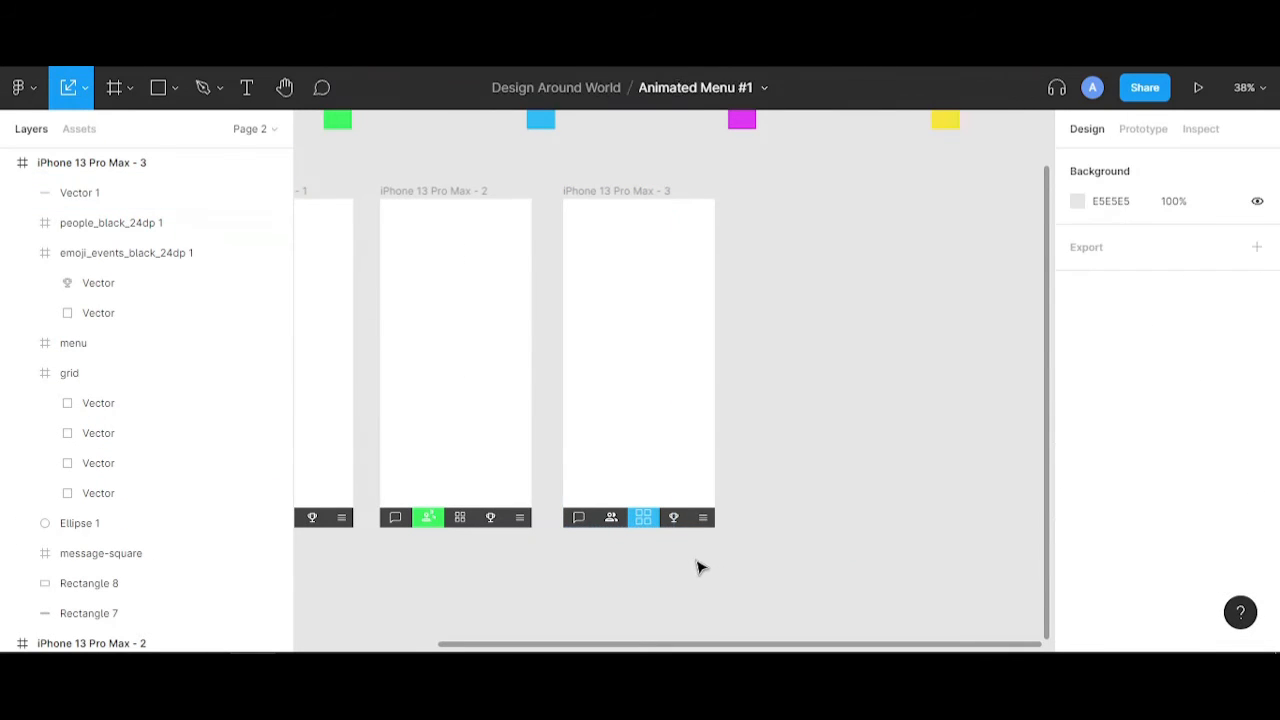
pyautogui.hotkey('ctrl', 'z')
pyautogui.hotkey('ctrl', 'z')
pyautogui.scroll(5, 674, 506)
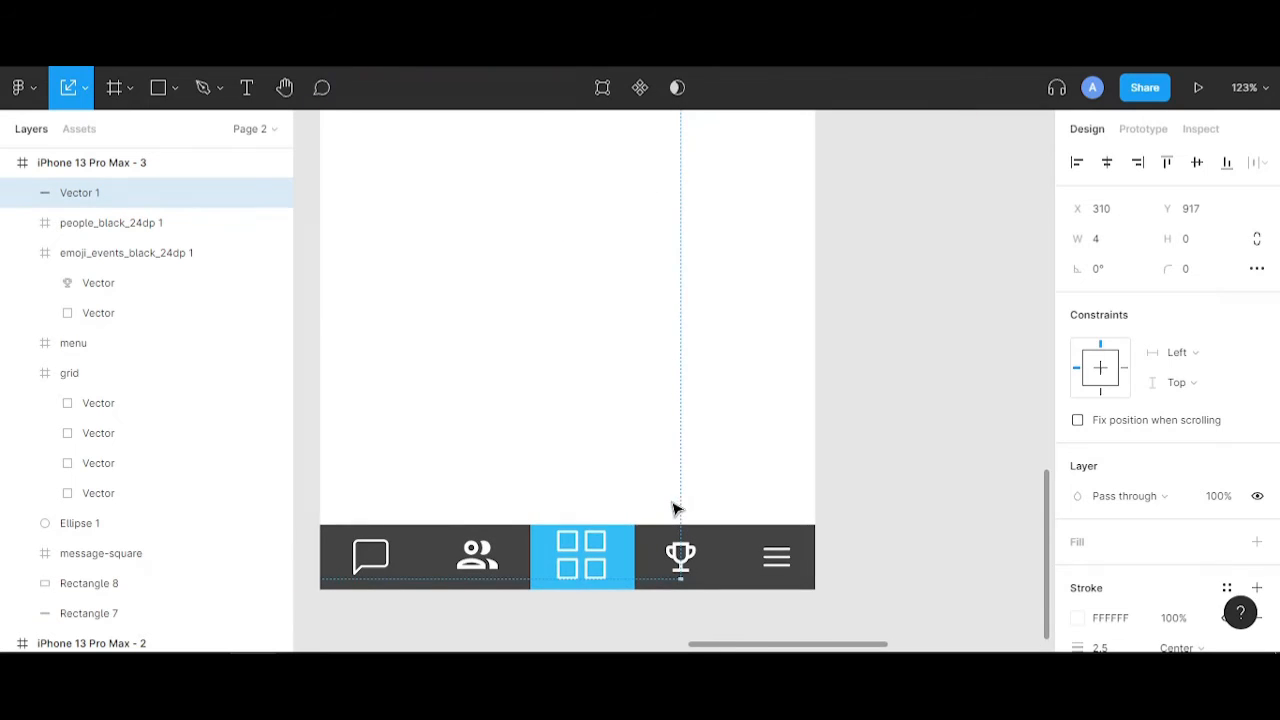
pyautogui.scroll(7, 654, 597)
pyautogui.hotkey('ctrl', 'z')
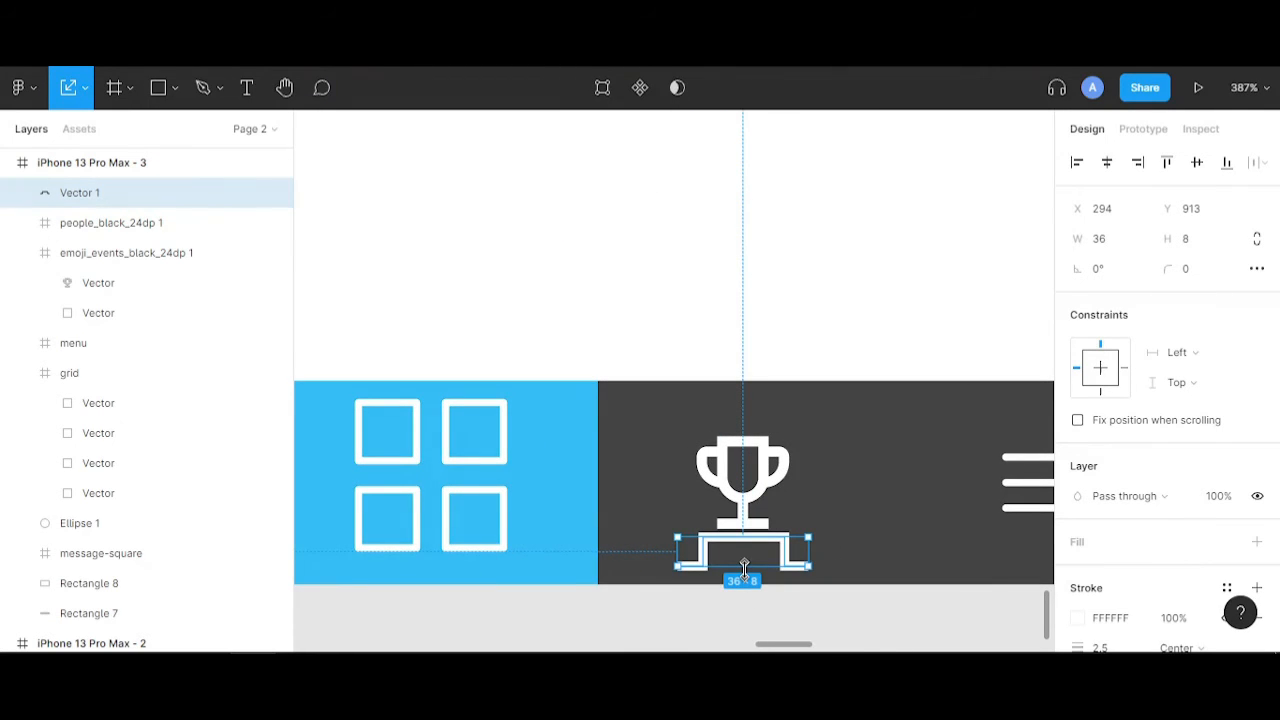
# - Shrink the third screen's podium outline about its centre to 6 × 1.33 with the Scale tool
pyautogui.click(84, 88)
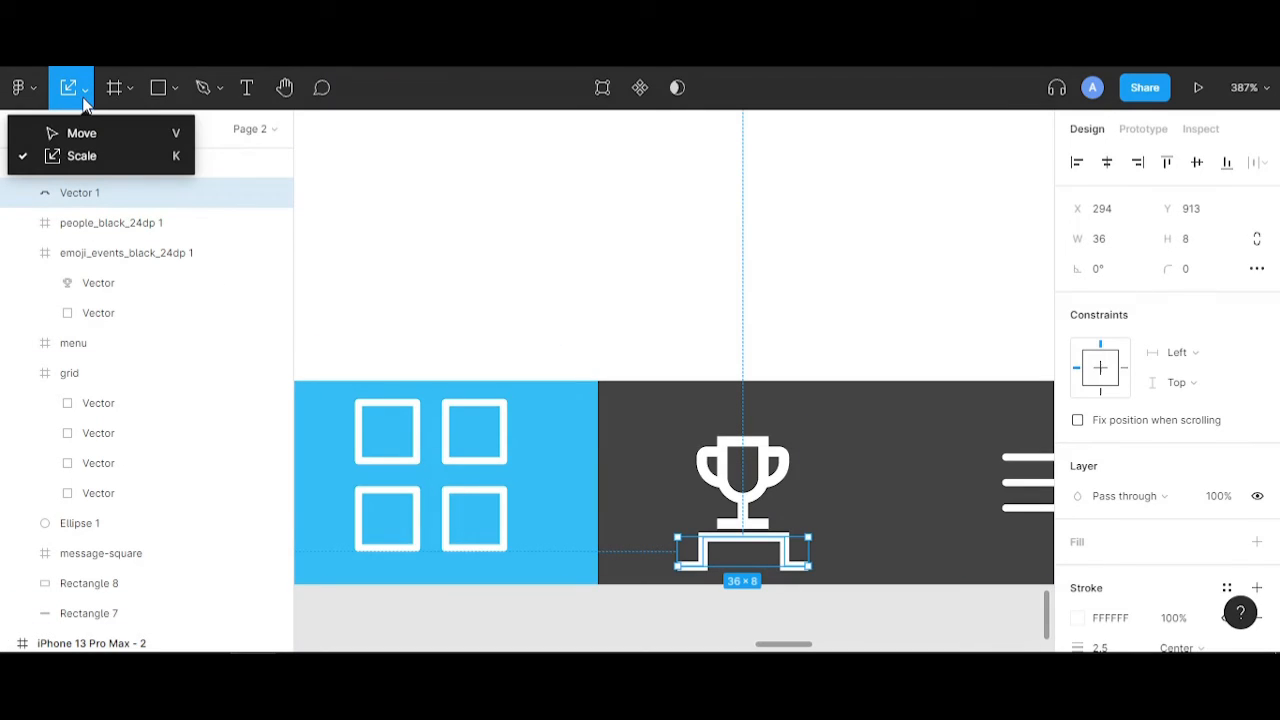
pyautogui.click(115, 153)
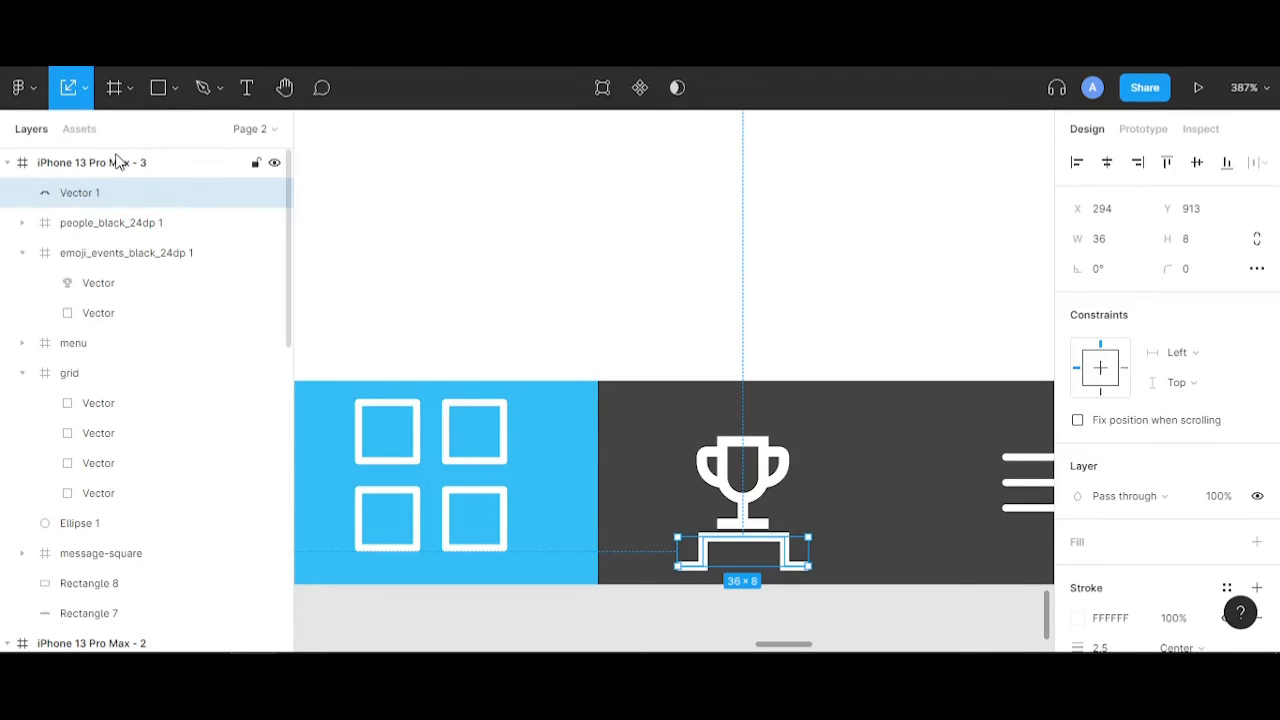
pyautogui.click(80, 90)
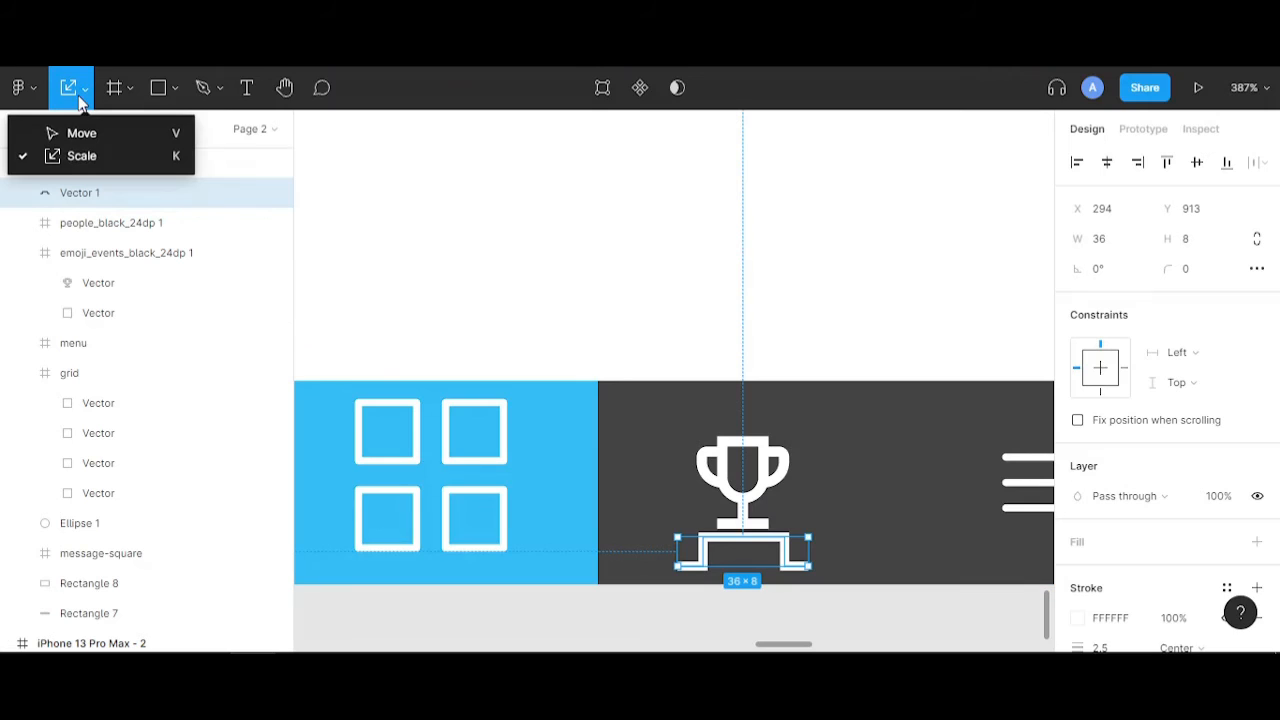
pyautogui.click(517, 271)
pyautogui.scroll(5, 810, 605)
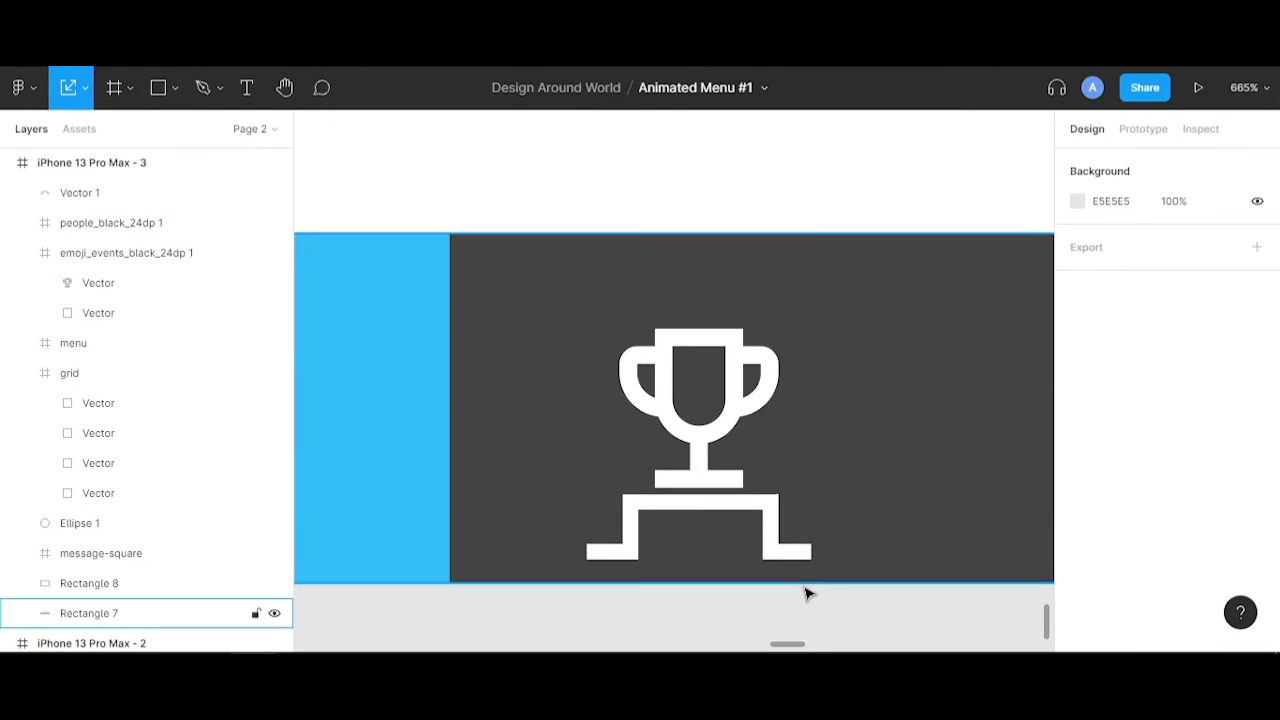
pyautogui.click(768, 543)
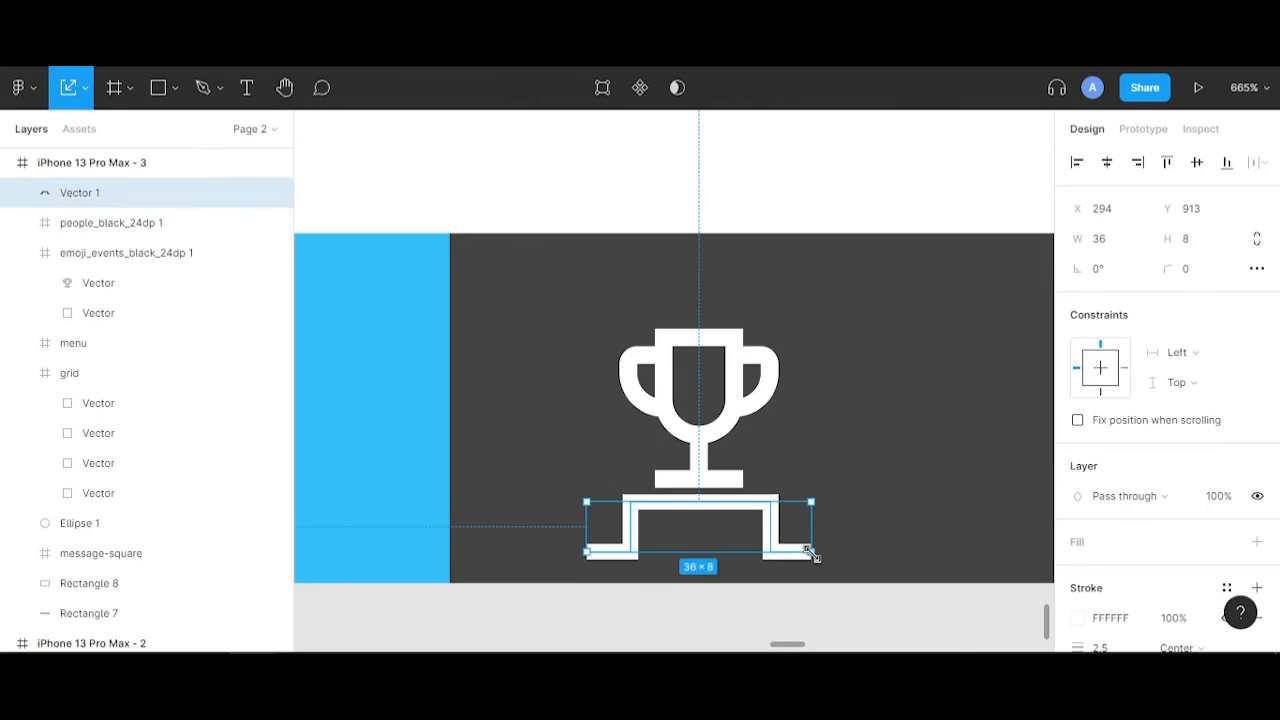
pyautogui.moveTo(810, 551); pyautogui.dragTo(717, 532)
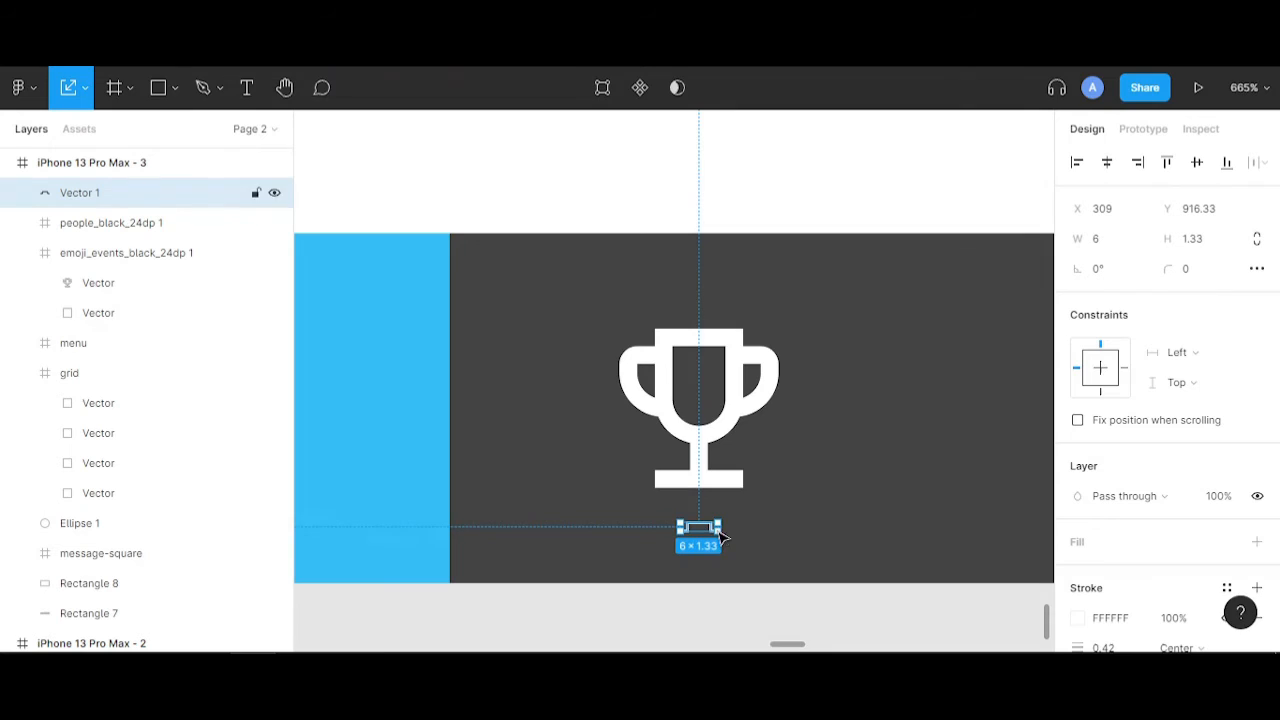
# - Lower the shrunken podium outline to Y 923.33 at the bar's bottom edge and make its stroke fully transparent
pyautogui.press('Down')
pyautogui.press('Down')
pyautogui.press('Down')
pyautogui.press('Down')
pyautogui.press('Down')
pyautogui.press('Down')
pyautogui.press('Down')
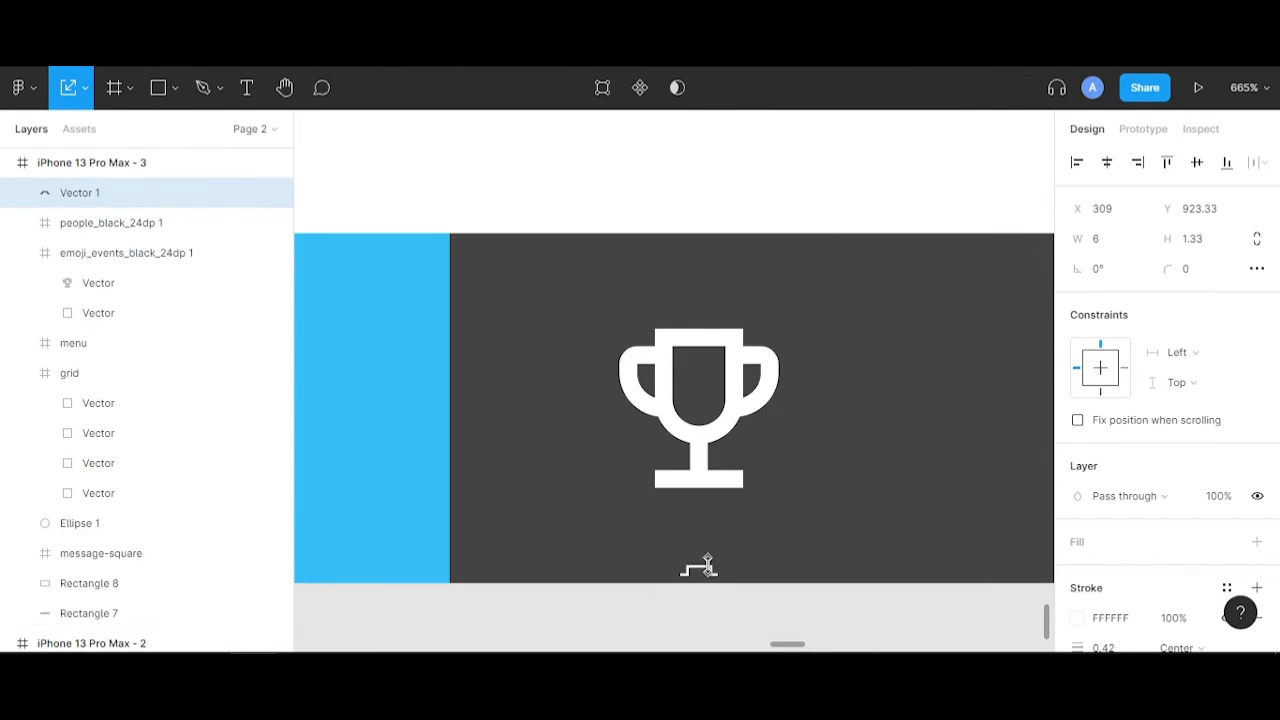
pyautogui.click(1174, 620)
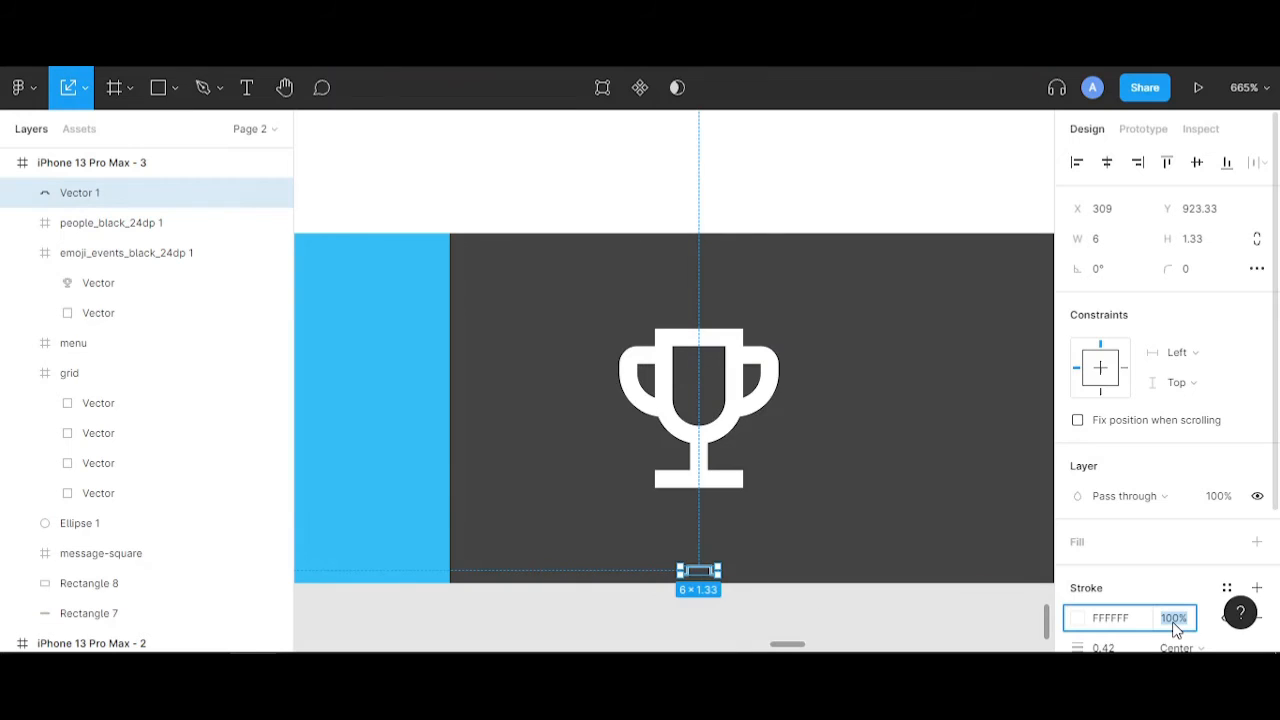
pyautogui.click(995, 622)
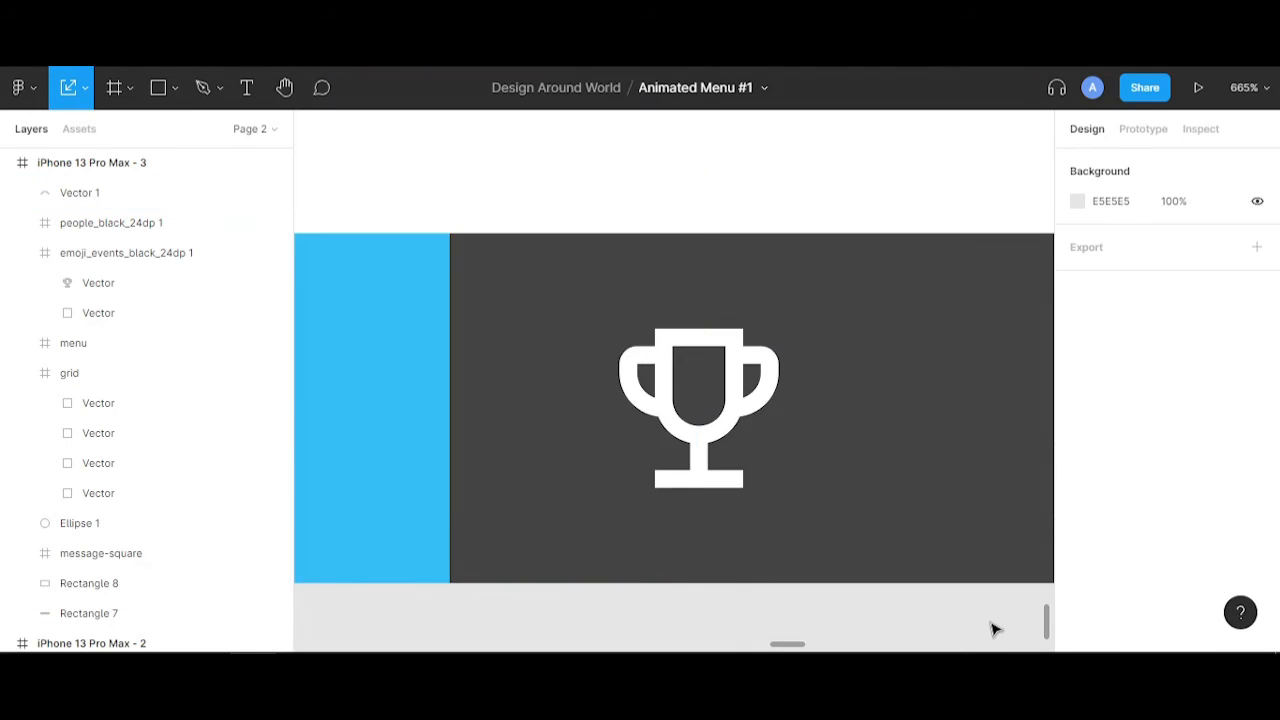
# - Leave the Scale tool for the Move tool with the iPhone 13 Pro Max - 3 frame deselected
pyautogui.scroll(-5, 994, 626)
pyautogui.scroll(-8, 993, 627)
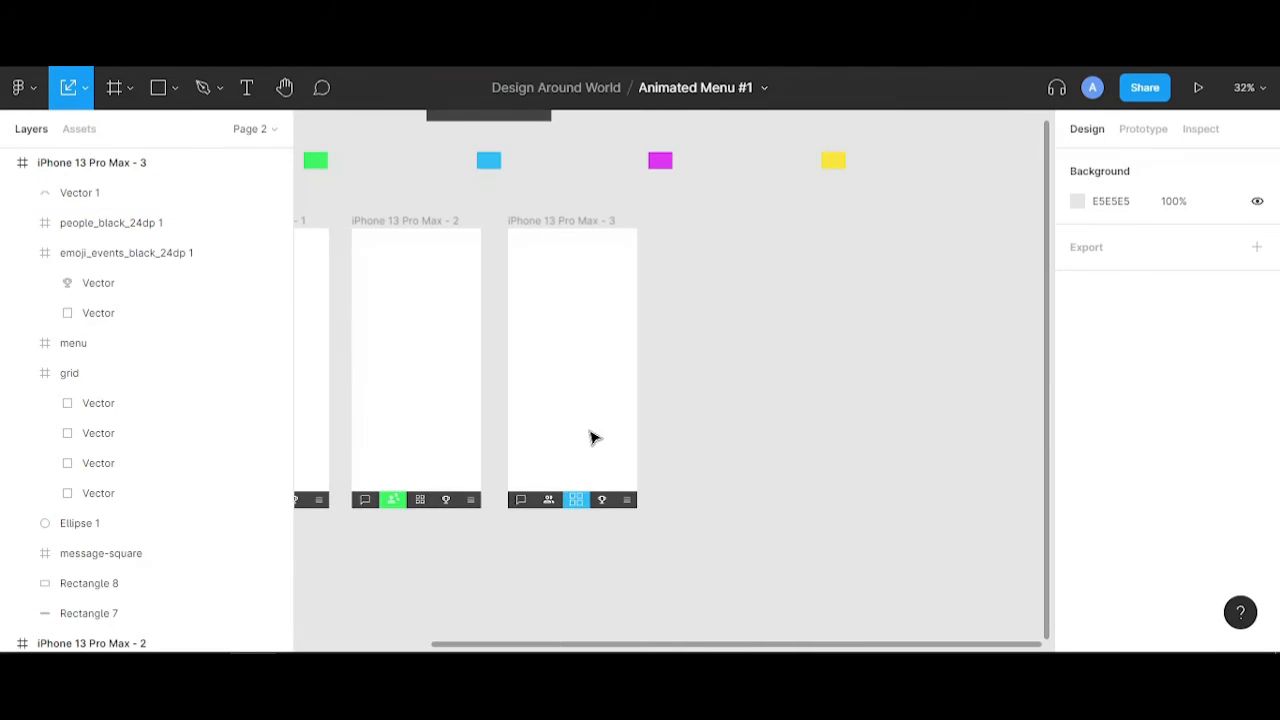
pyautogui.click(580, 229)
pyautogui.click(580, 230)
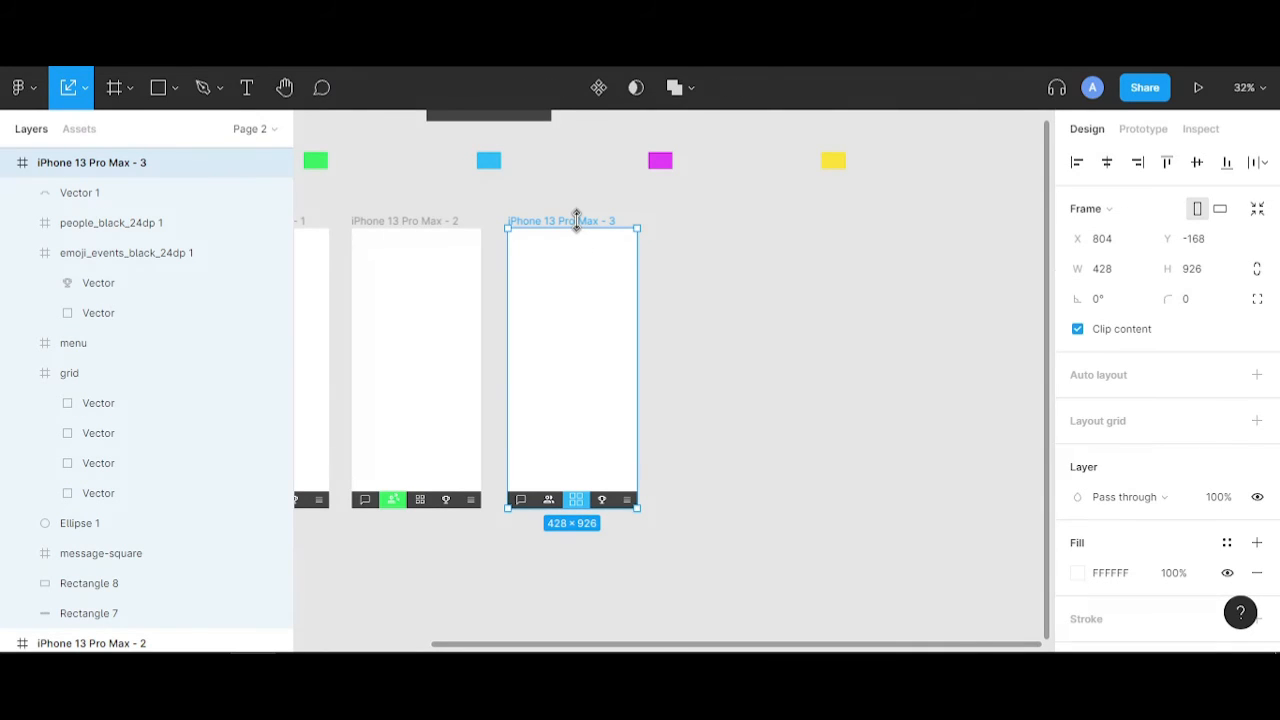
pyautogui.press('Escape')
pyautogui.press('Escape')
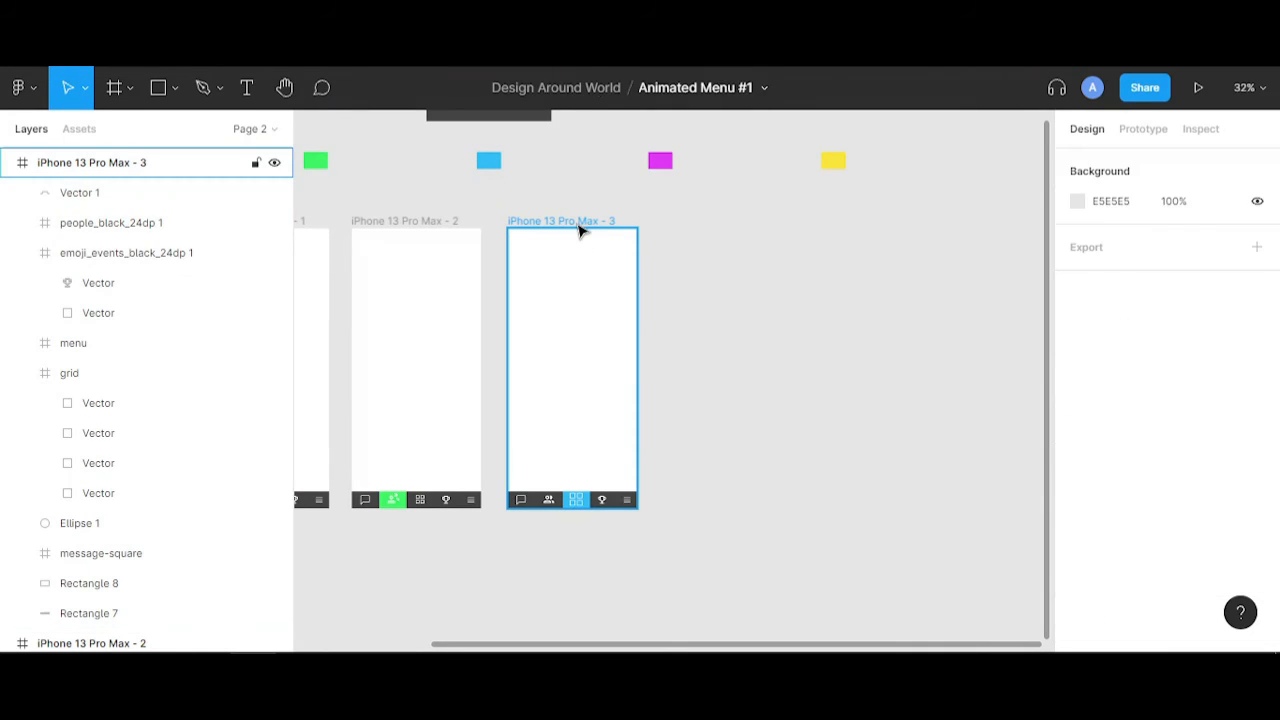
# - Duplicate the iPhone 13 Pro Max - 3 frame as a fourth screen beside it at X 1321, Y -168
pyautogui.click(577, 223)
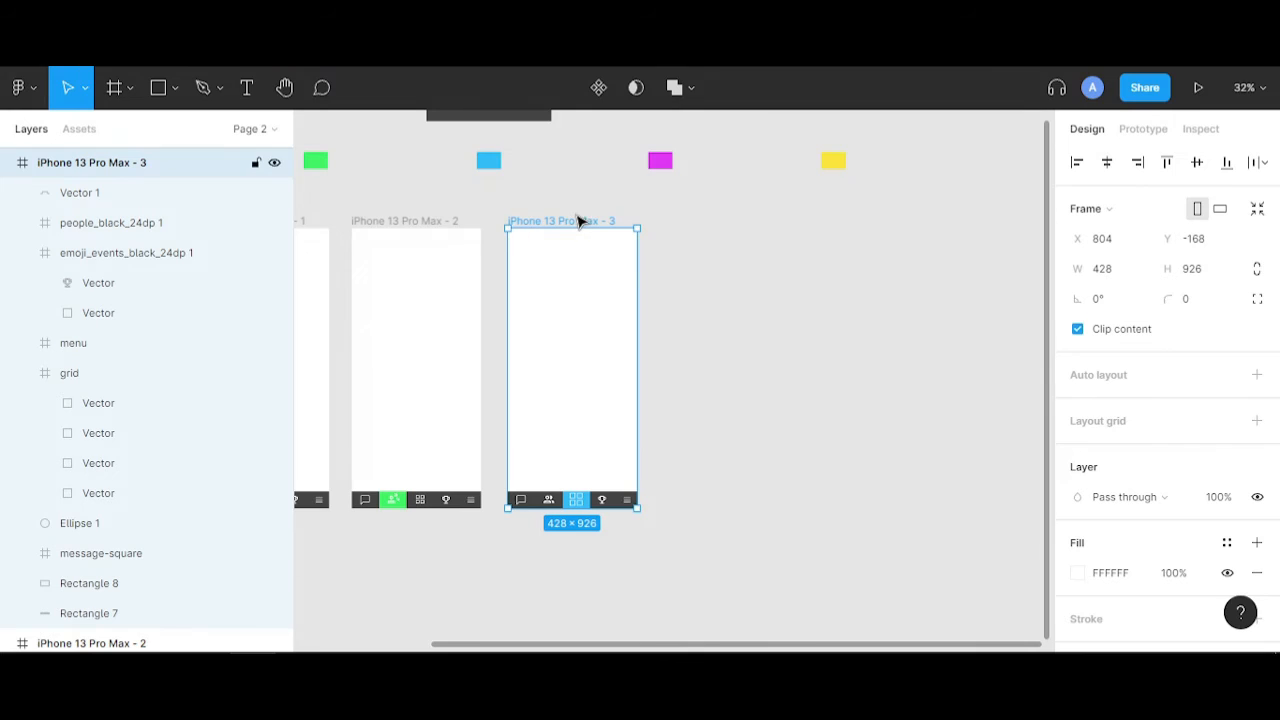
pyautogui.moveTo(580, 223); pyautogui.dragTo(735, 227)
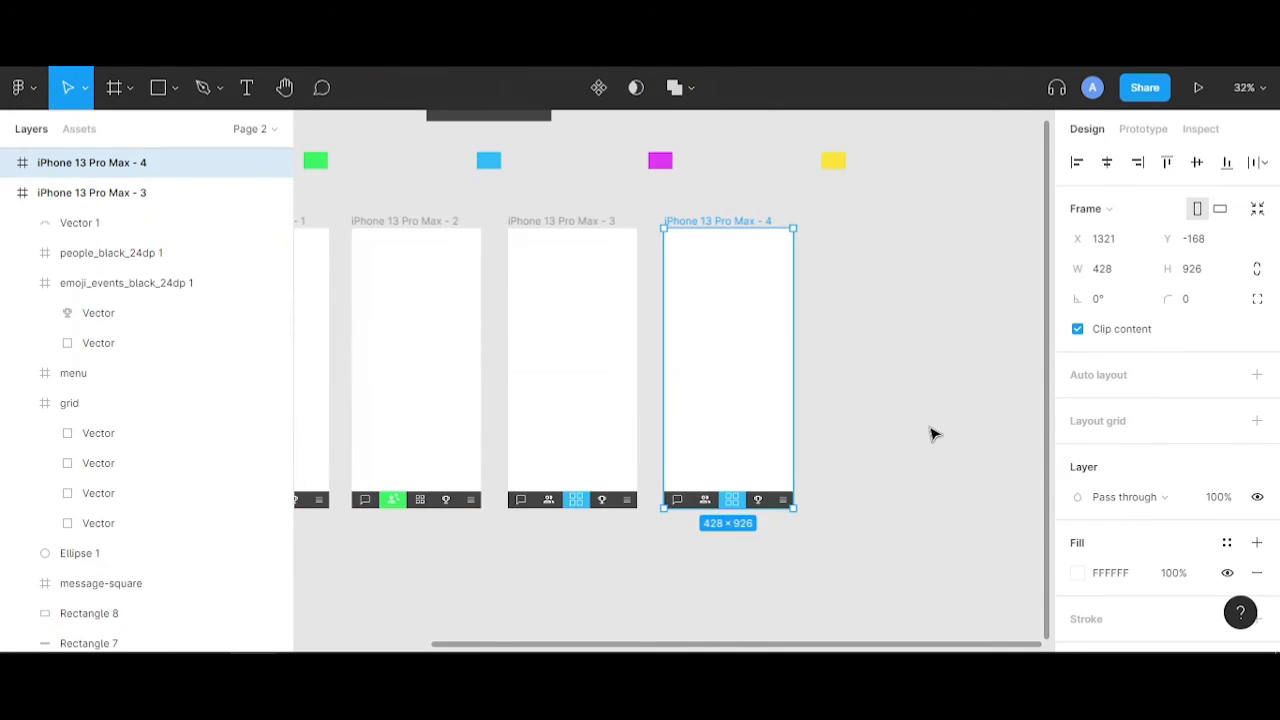
pyautogui.click(814, 537)
# - Delete the enlarged grid icon from the fourth screen's blue highlight
pyautogui.scroll(8, 812, 537)
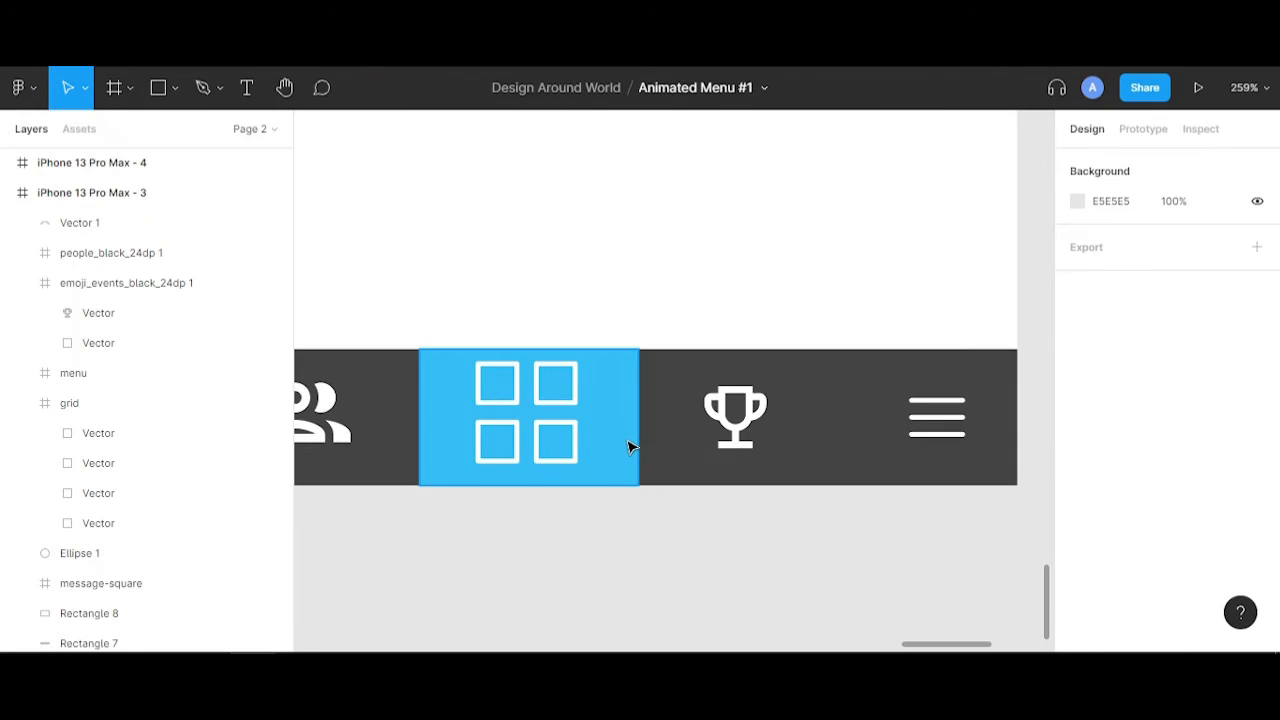
pyautogui.click(575, 443)
pyautogui.press('Delete')
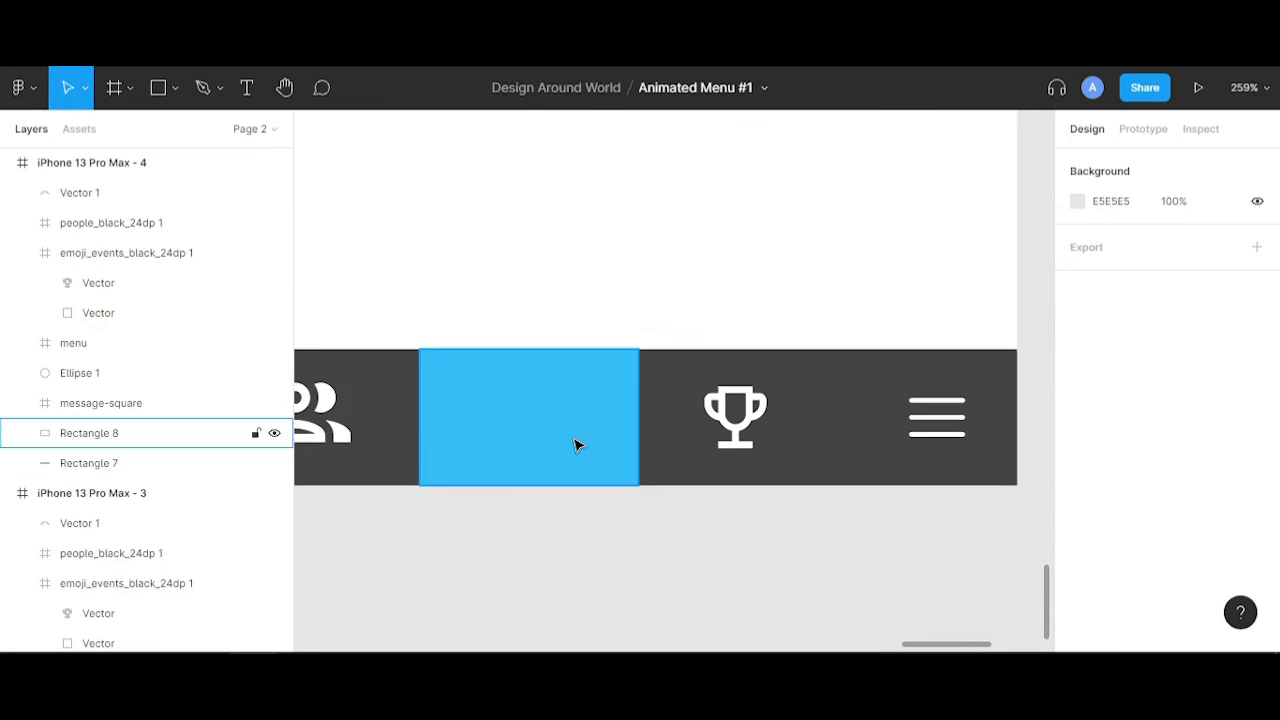
# - Copy the second screen's 34 × 34 grid icon into the iPhone 13 Pro Max - 4 frame at X 209, Y 879
pyautogui.scroll(-6, 577, 443)
pyautogui.hscroll(-3, 452, 530)
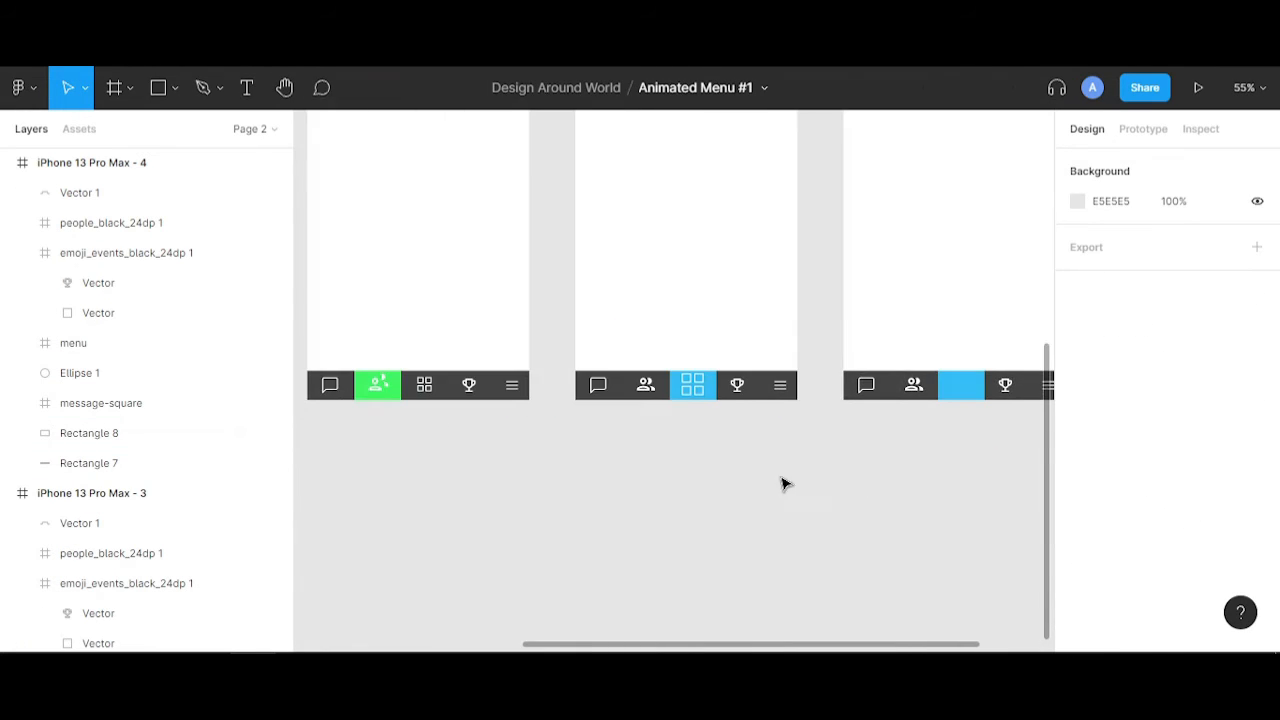
pyautogui.click(424, 388)
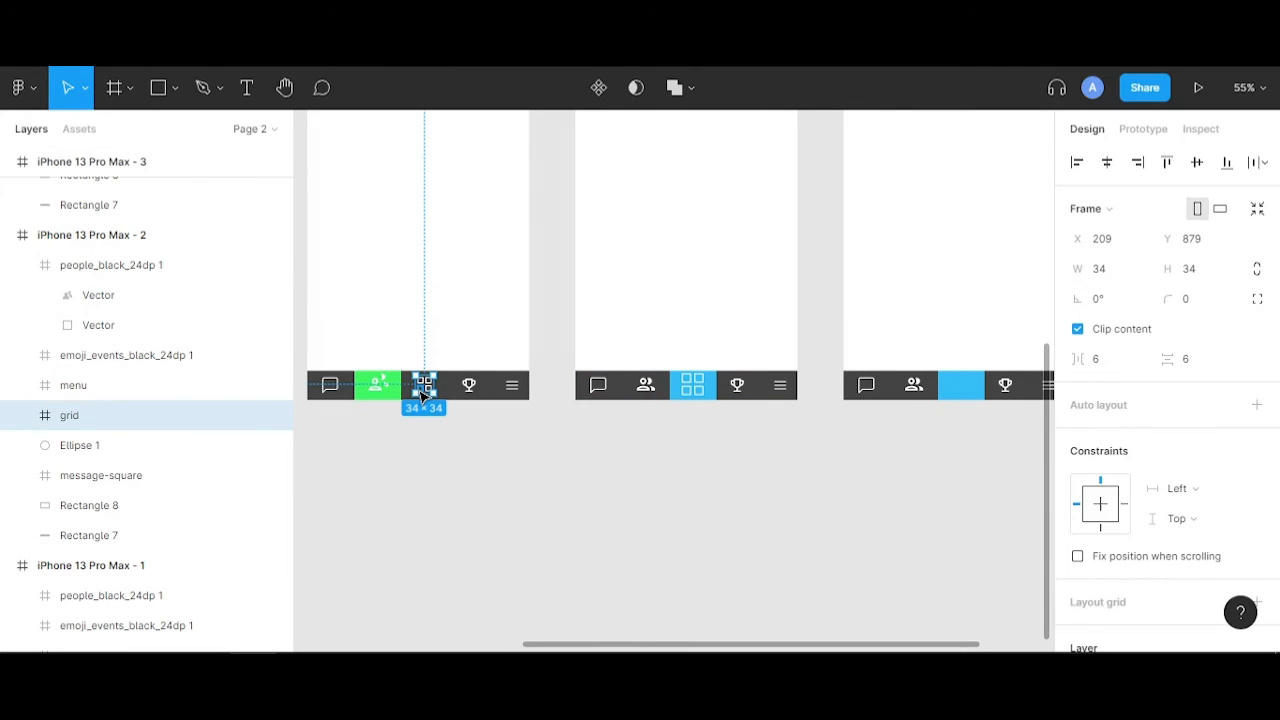
pyautogui.hscroll(3, 765, 490)
pyautogui.scroll(5, 775, 402)
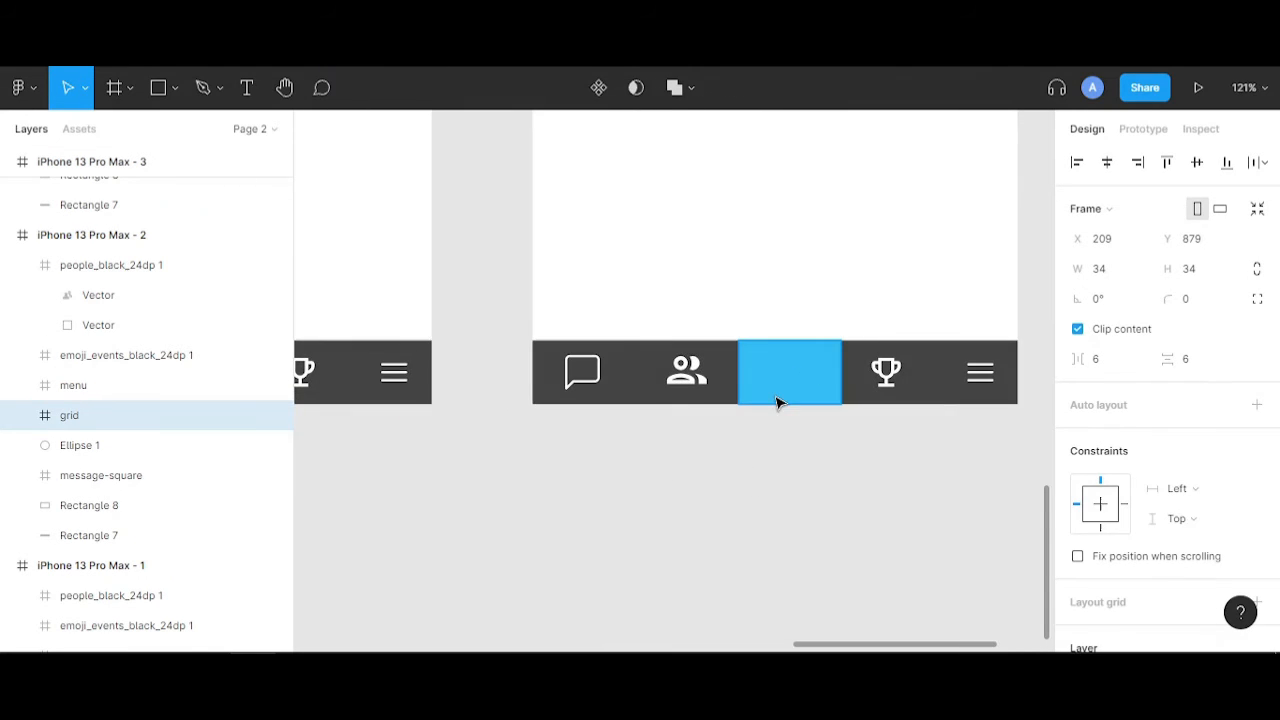
pyautogui.scroll(4, 777, 403)
pyautogui.scroll(-4, 760, 395)
pyautogui.click(686, 132)
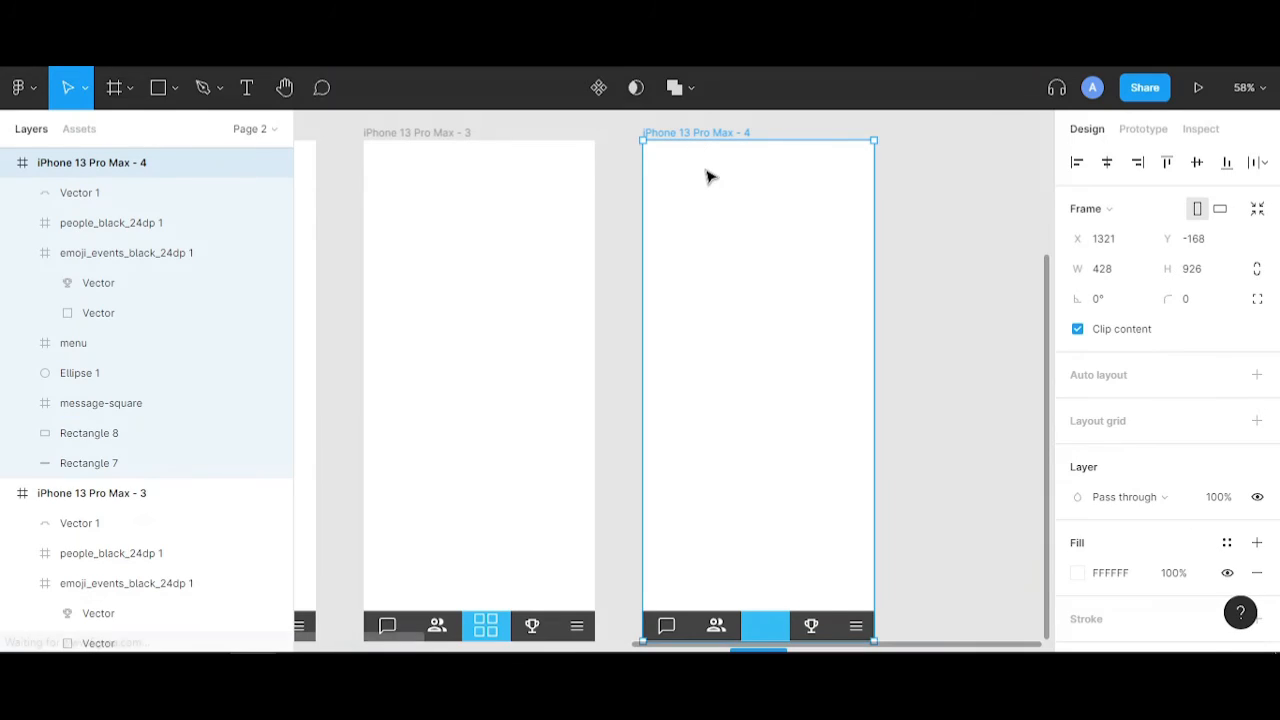
pyautogui.hotkey('ctrl', 'v')
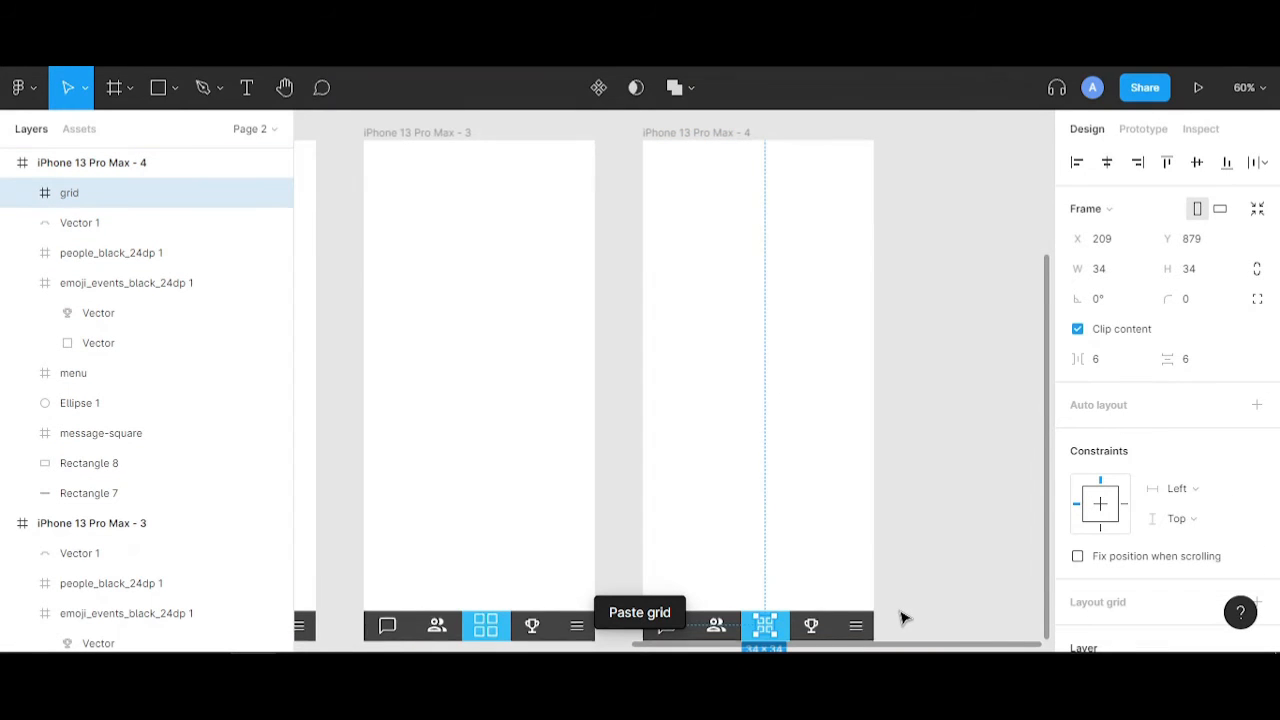
# - Move the fourth screen's blue highlight rectangle behind the trophy icon, to X 267
pyautogui.scroll(-4, 902, 618)
pyautogui.scroll(2, 910, 620)
pyautogui.scroll(-3, 914, 580)
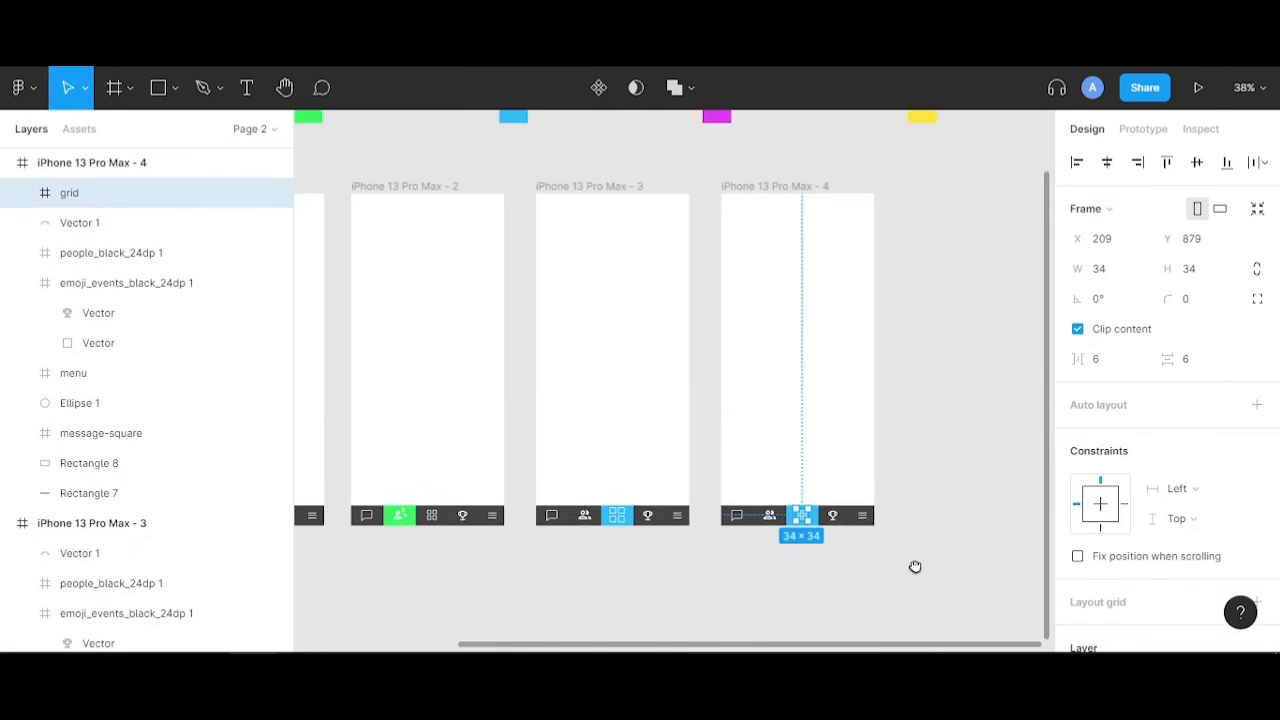
pyautogui.hscroll(3, 780, 510)
pyautogui.scroll(8, 634, 457)
pyautogui.click(605, 505)
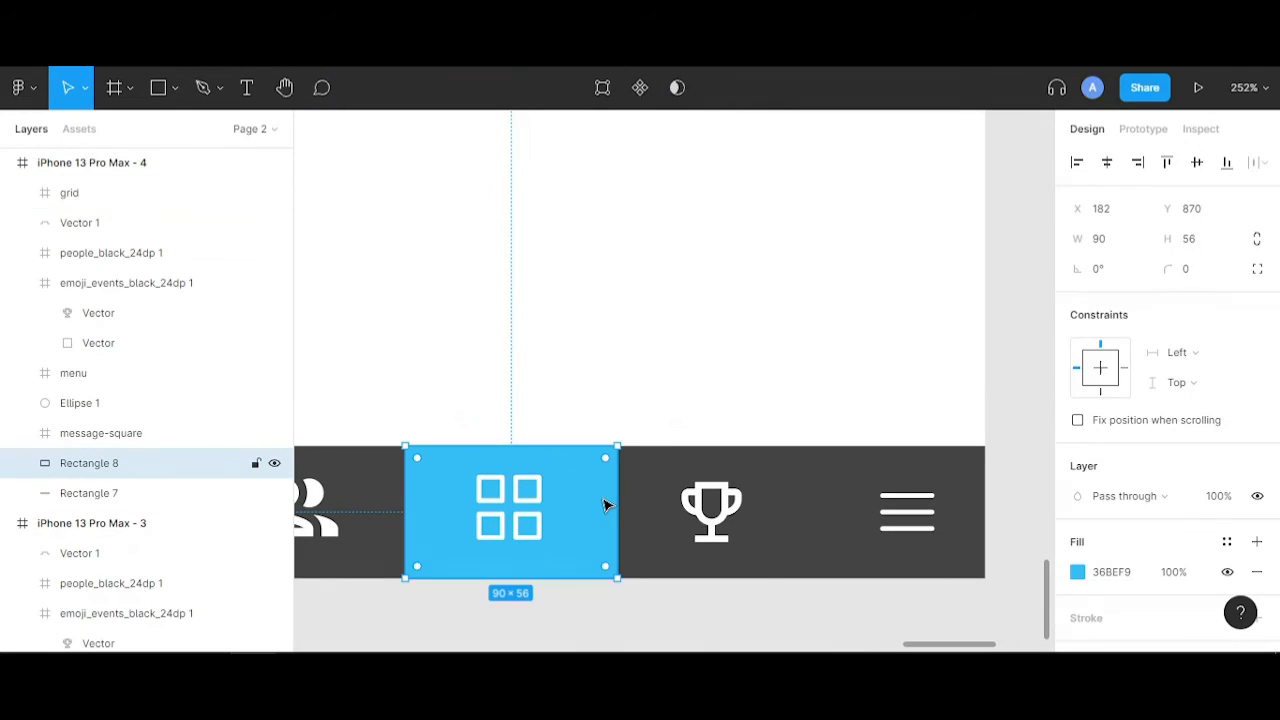
pyautogui.hotkey('shift', 'Right')
pyautogui.hotkey('shift', 'Right')
pyautogui.hotkey('shift', 'Right')
pyautogui.hotkey('shift', 'Right')
pyautogui.hotkey('shift', 'Right')
pyautogui.hotkey('shift', 'Right')
pyautogui.hotkey('shift', 'Right')
pyautogui.hotkey('shift', 'Right')
pyautogui.hotkey('shift', 'Right')
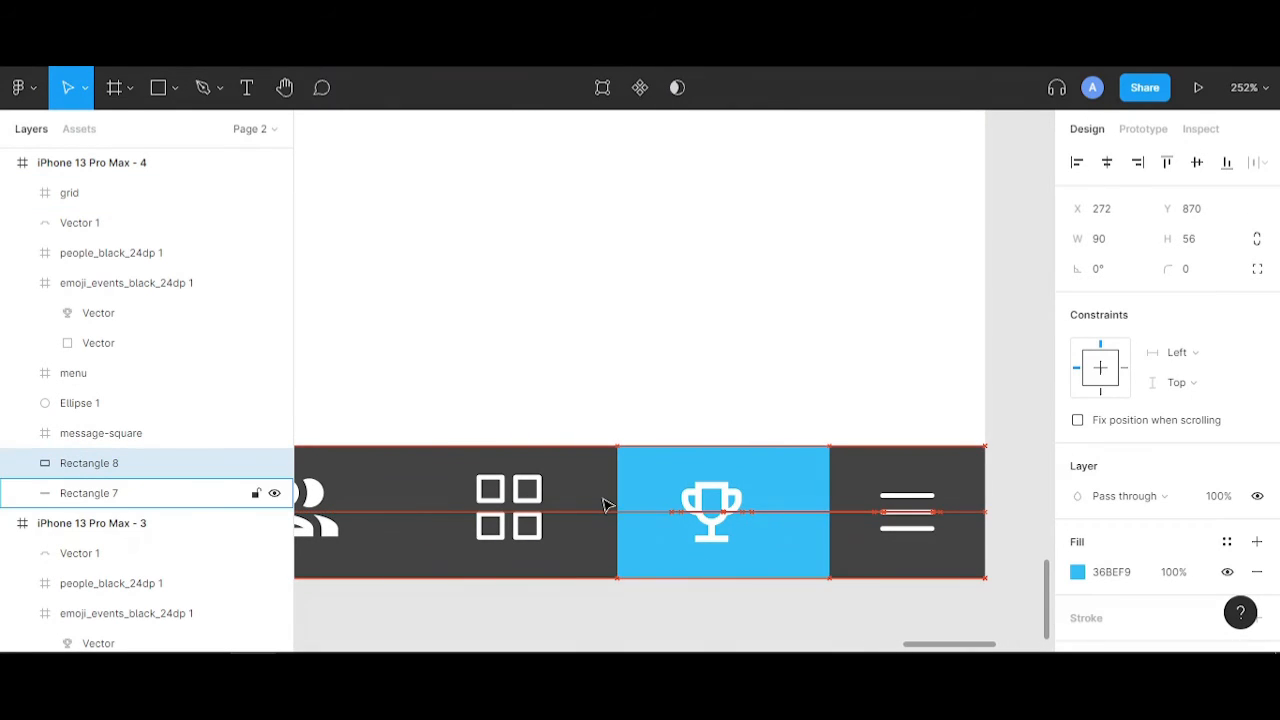
pyautogui.press('Left')
pyautogui.press('Left')
pyautogui.press('Left')
pyautogui.press('Left')
pyautogui.press('Left')
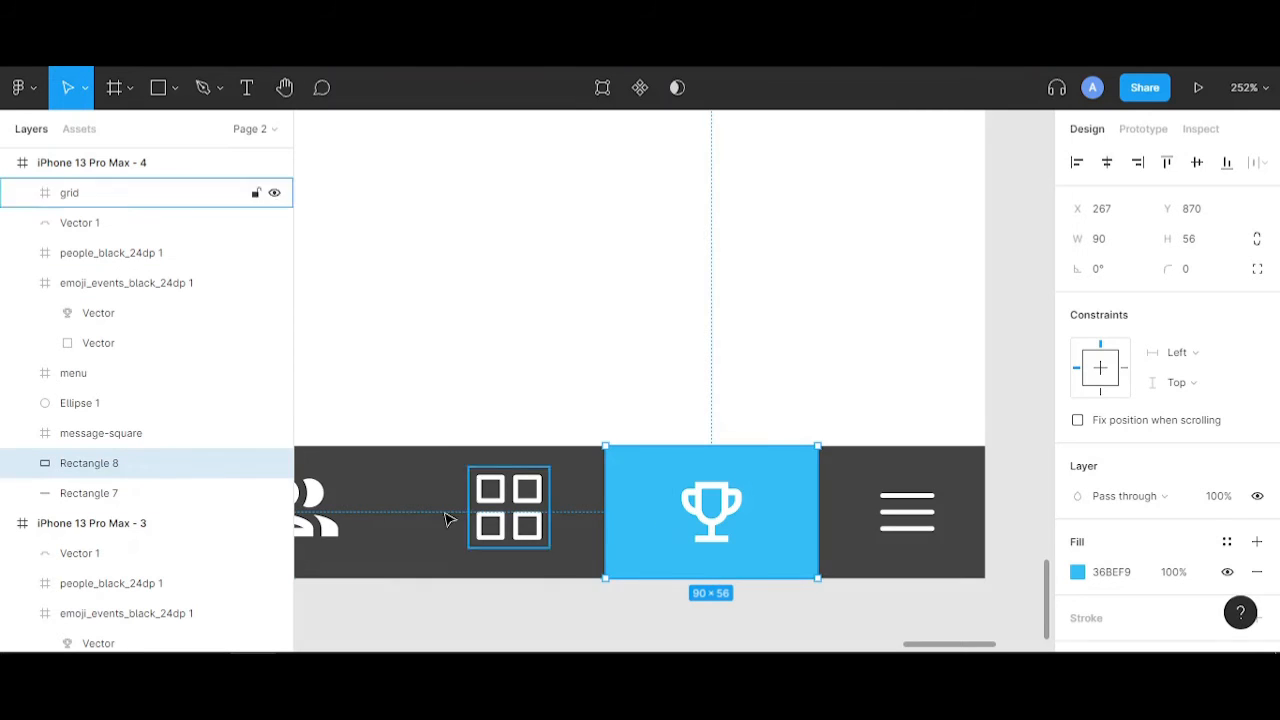
# - Raise the fourth screen's hidden podium outline to Y 913.33 and enlarge it about its centre to 36 × 8 with the Scale tool
pyautogui.click(108, 228)
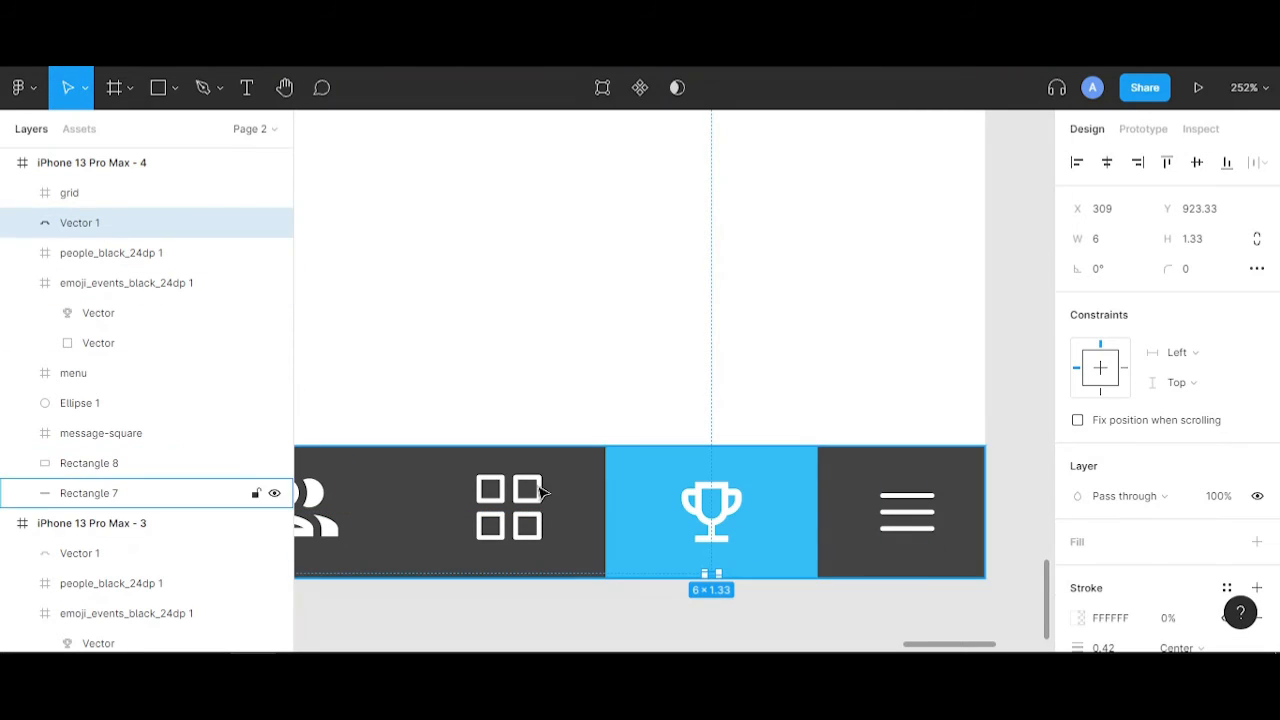
pyautogui.scroll(5, 691, 569)
pyautogui.press('k')
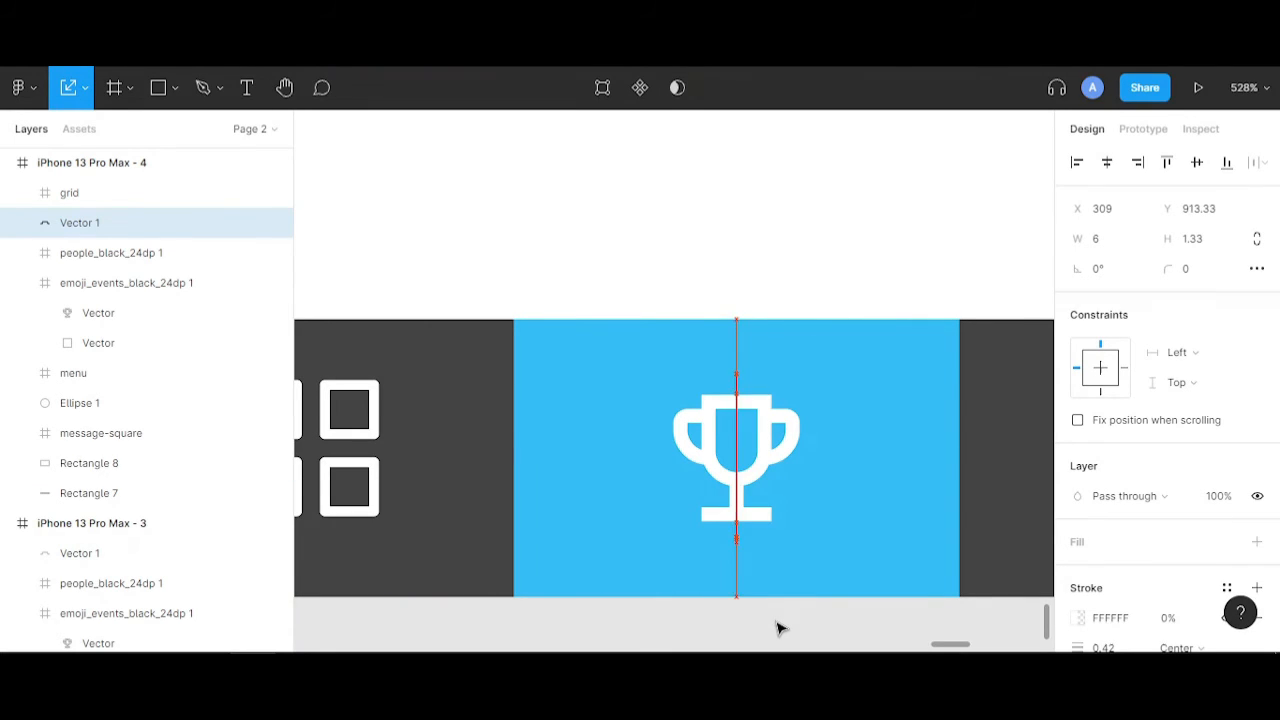
pyautogui.hotkey('shift', 'Up')
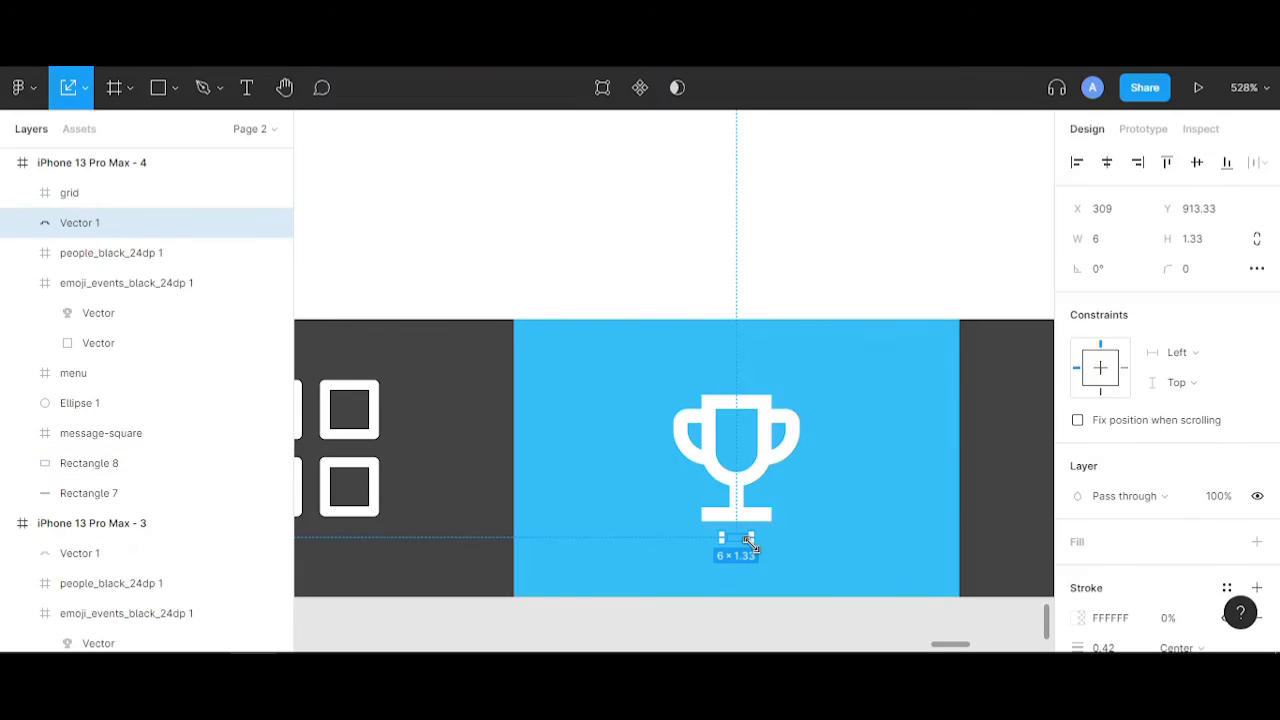
pyautogui.moveTo(749, 542); pyautogui.dragTo(771, 557)
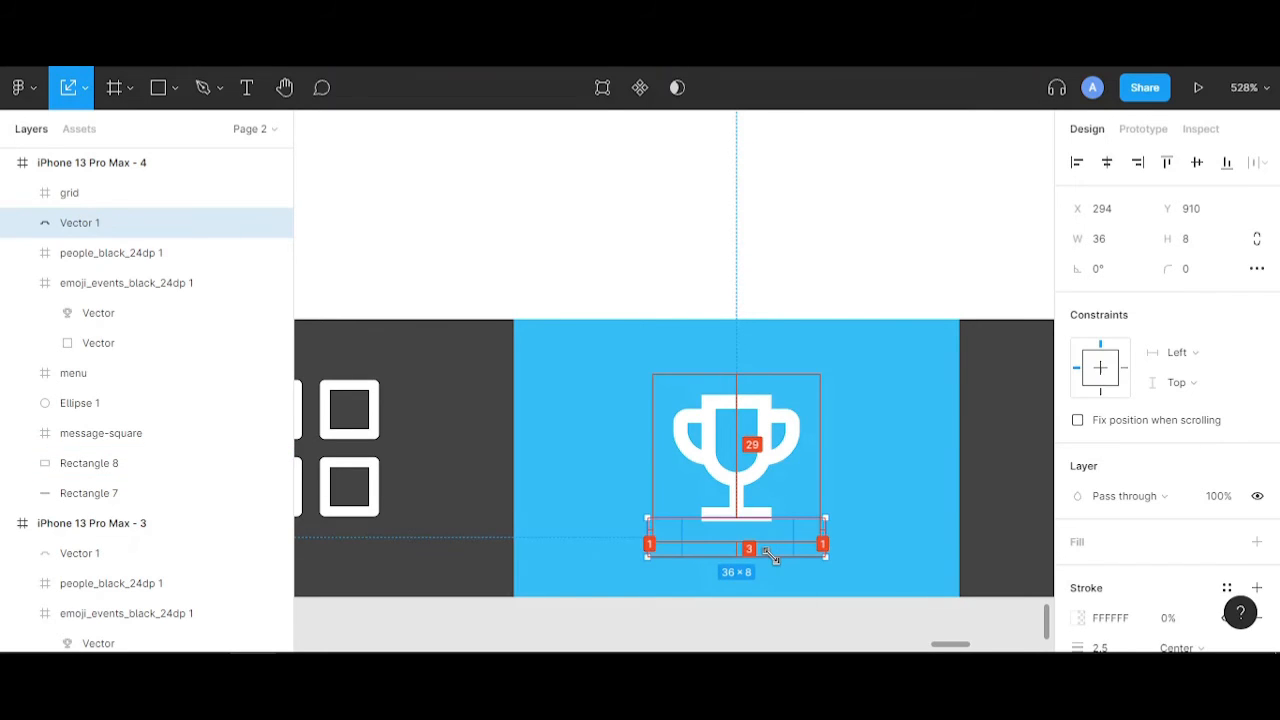
# - Set the podium outline's stroke opacity to 100% and lower the outline to Y 914 beneath the trophy
pyautogui.click(1167, 619)
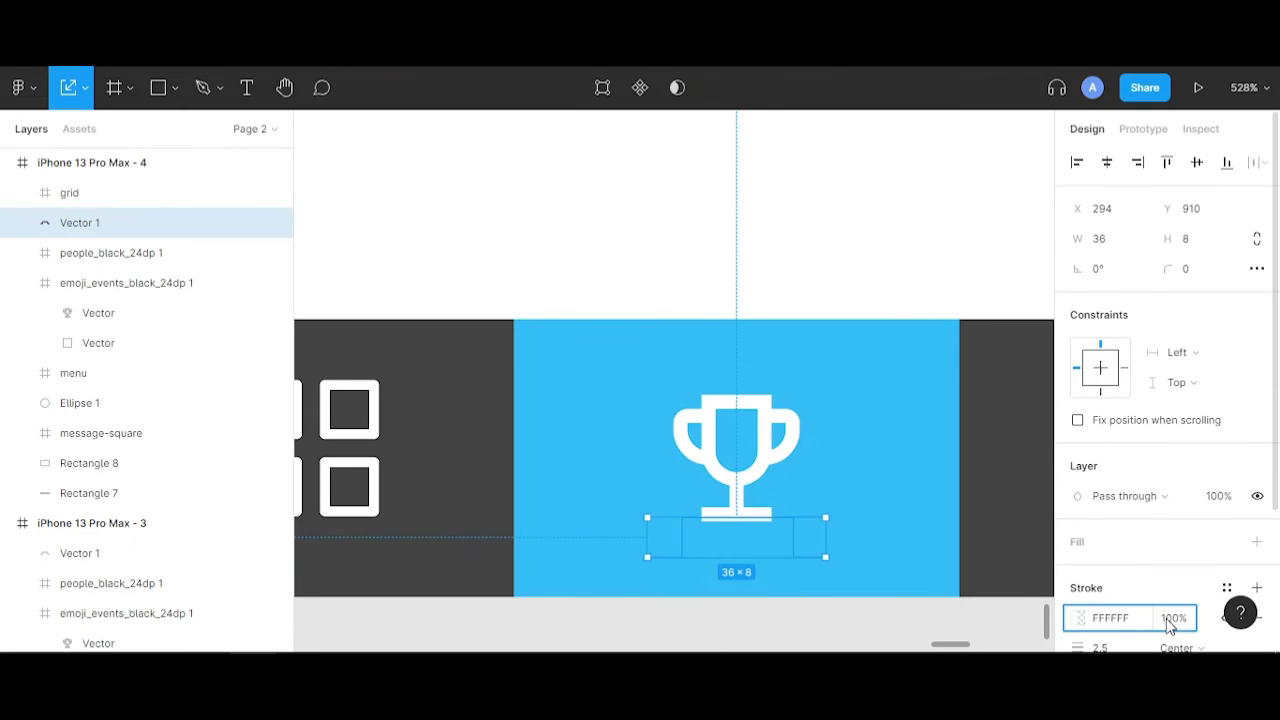
pyautogui.write('100')
pyautogui.press('Return')
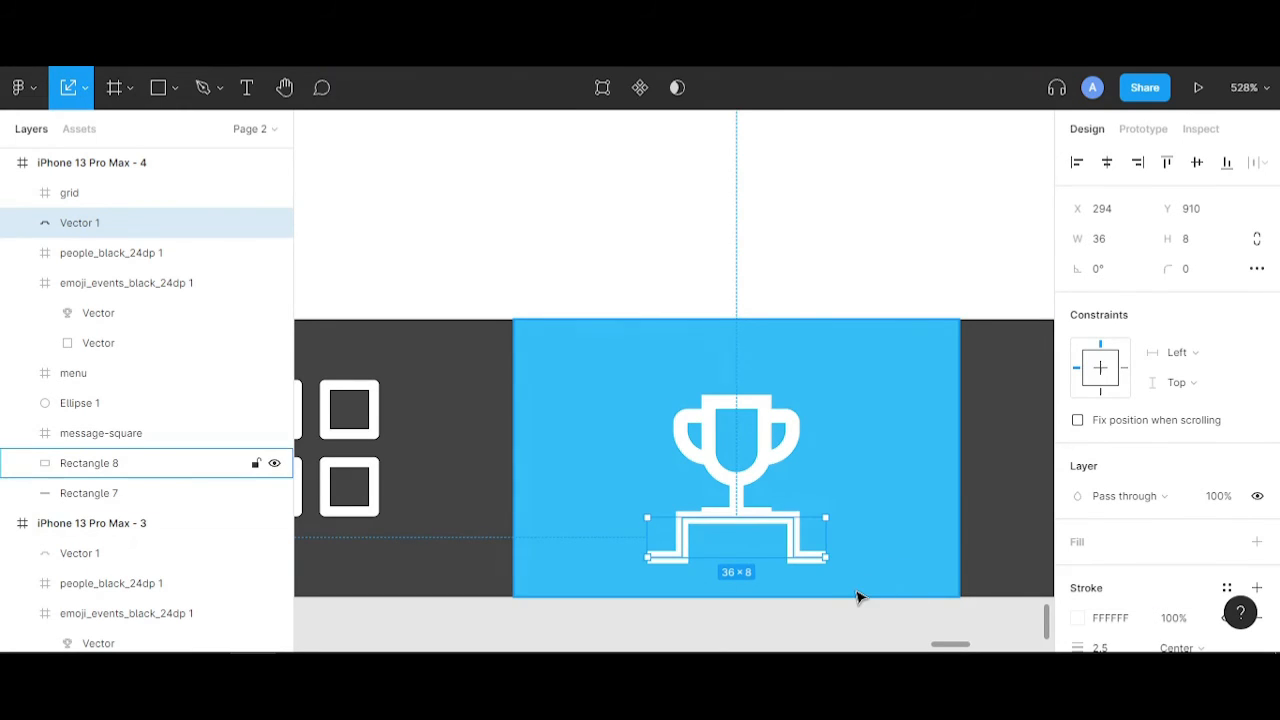
pyautogui.press('Down')
pyautogui.press('Down')
pyautogui.press('Down')
pyautogui.press('Down')
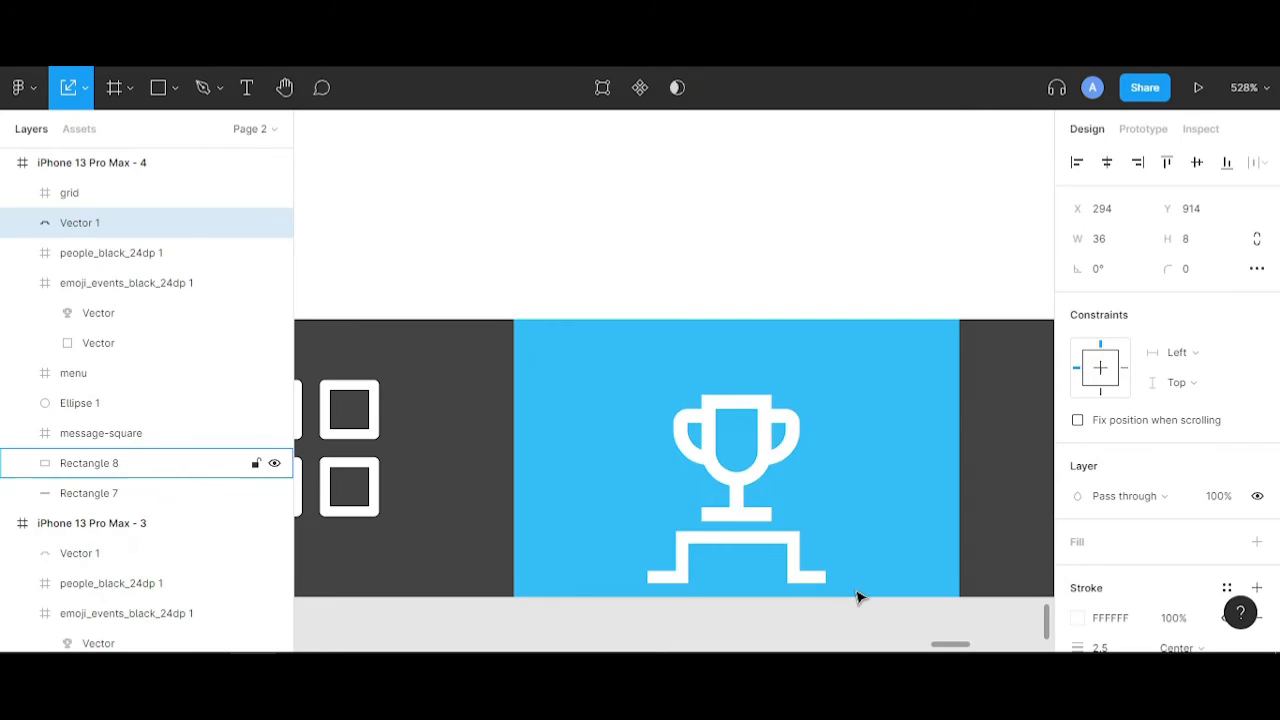
# - Raise the trophy icon within the highlight and bring the podium outline up to Y 906
pyautogui.click(748, 491)
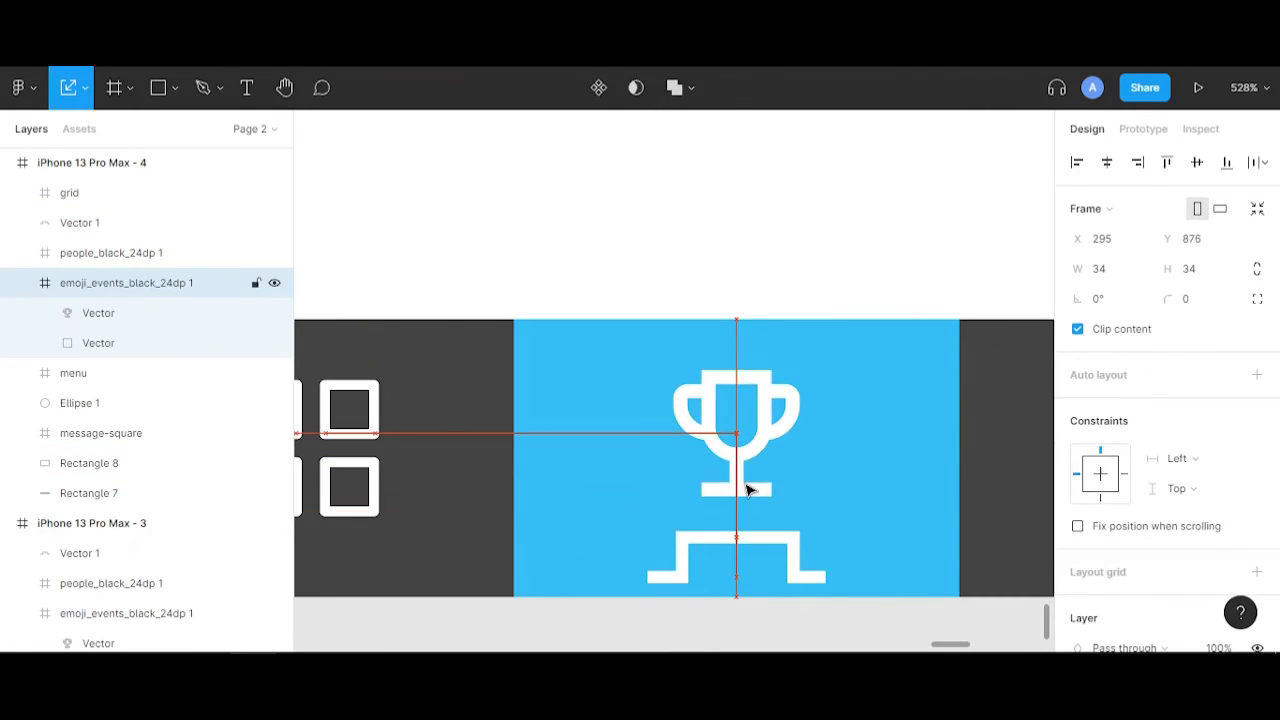
pyautogui.click(765, 537)
pyautogui.press('Up')
pyautogui.press('Up')
pyautogui.press('Up')
pyautogui.press('Up')
pyautogui.press('Up')
pyautogui.press('Up')
pyautogui.press('Up')
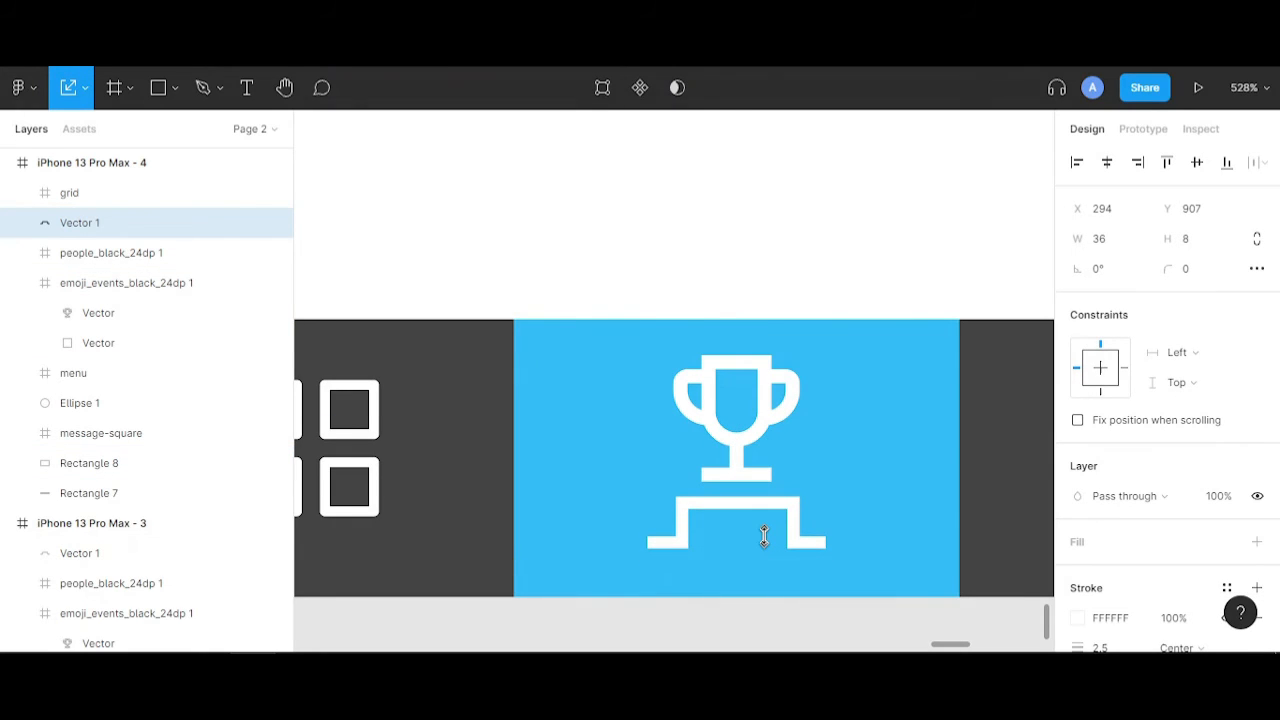
pyautogui.press('Up')
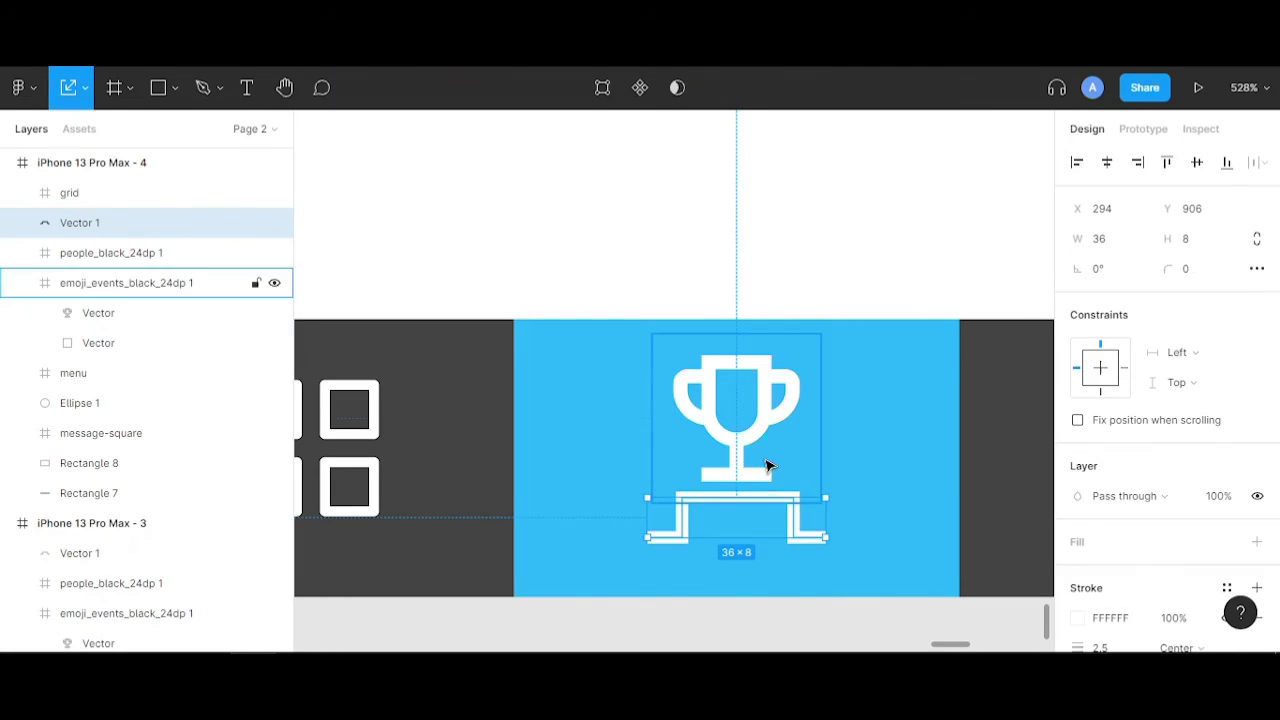
# - Nudge the trophy icon up another 3 px and raise the podium outline to Y 904
pyautogui.click(766, 465)
pyautogui.press('Up')
pyautogui.press('Up')
pyautogui.press('Up')
pyautogui.click(766, 506)
pyautogui.press('Up')
pyautogui.press('Up')
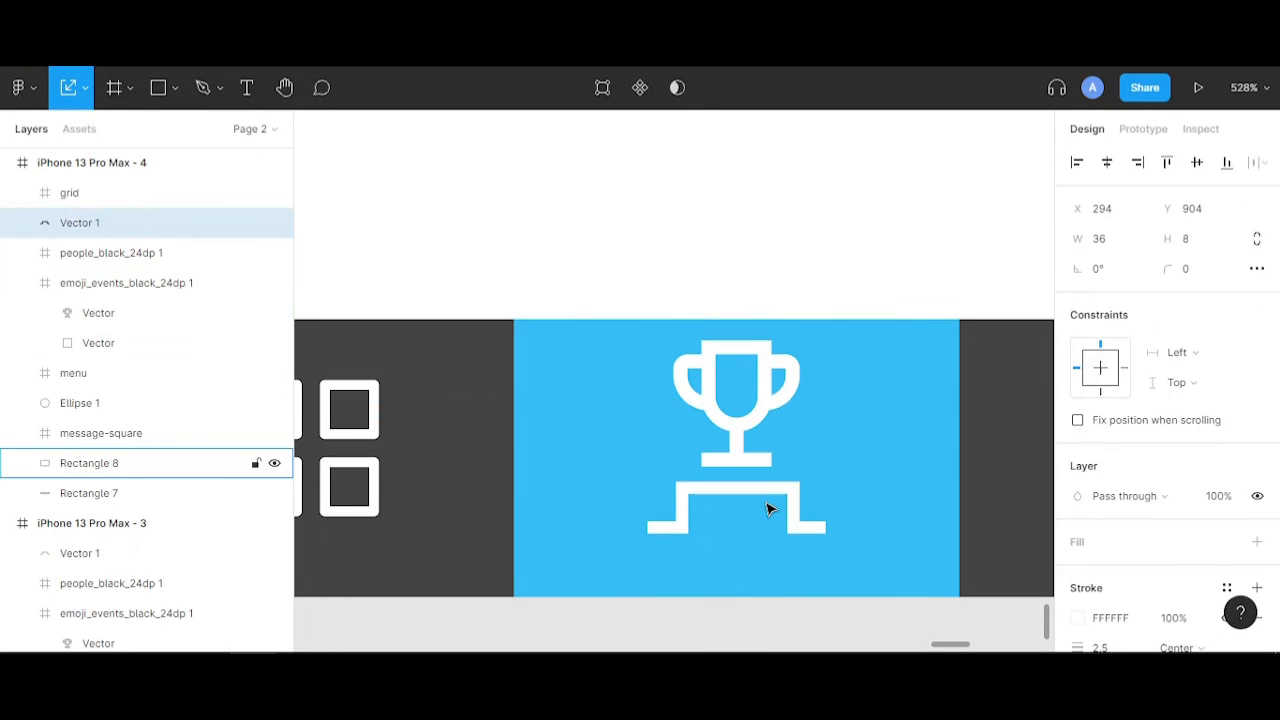
# - Check the trophy tab's highlight in the presented prototype and return to the canvas
pyautogui.scroll(-5, 766, 509)
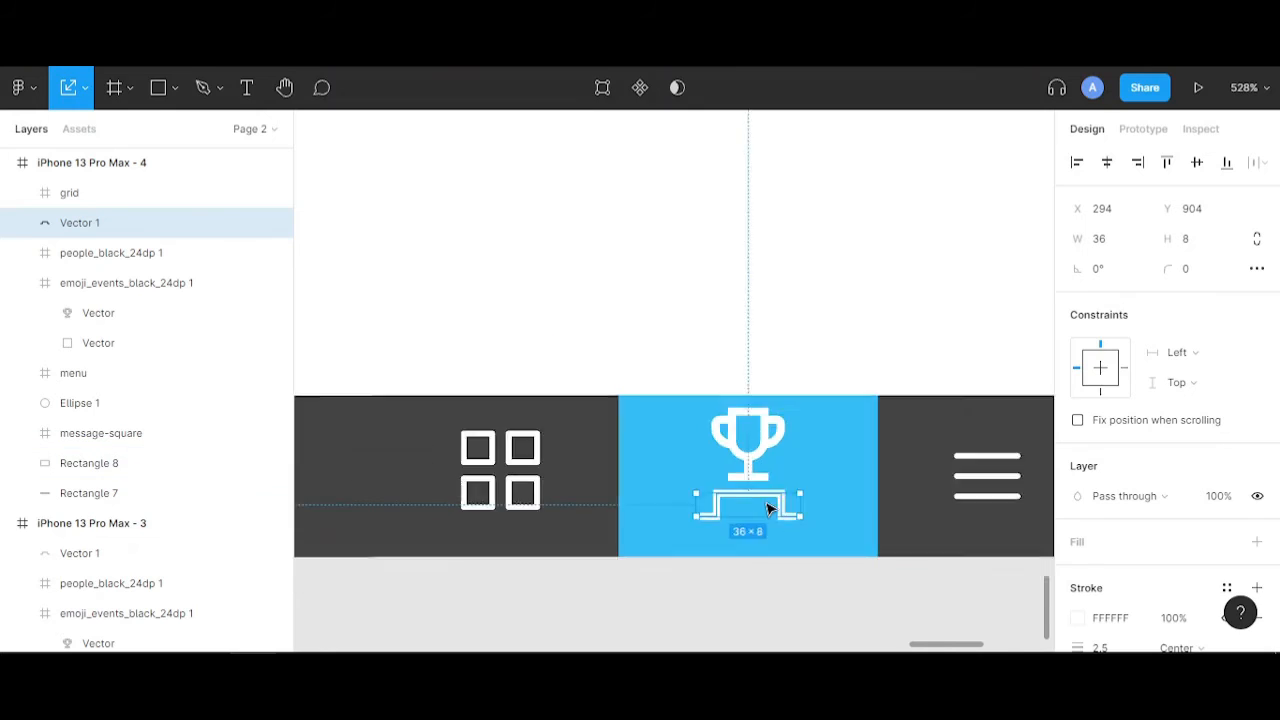
pyautogui.click(806, 480)
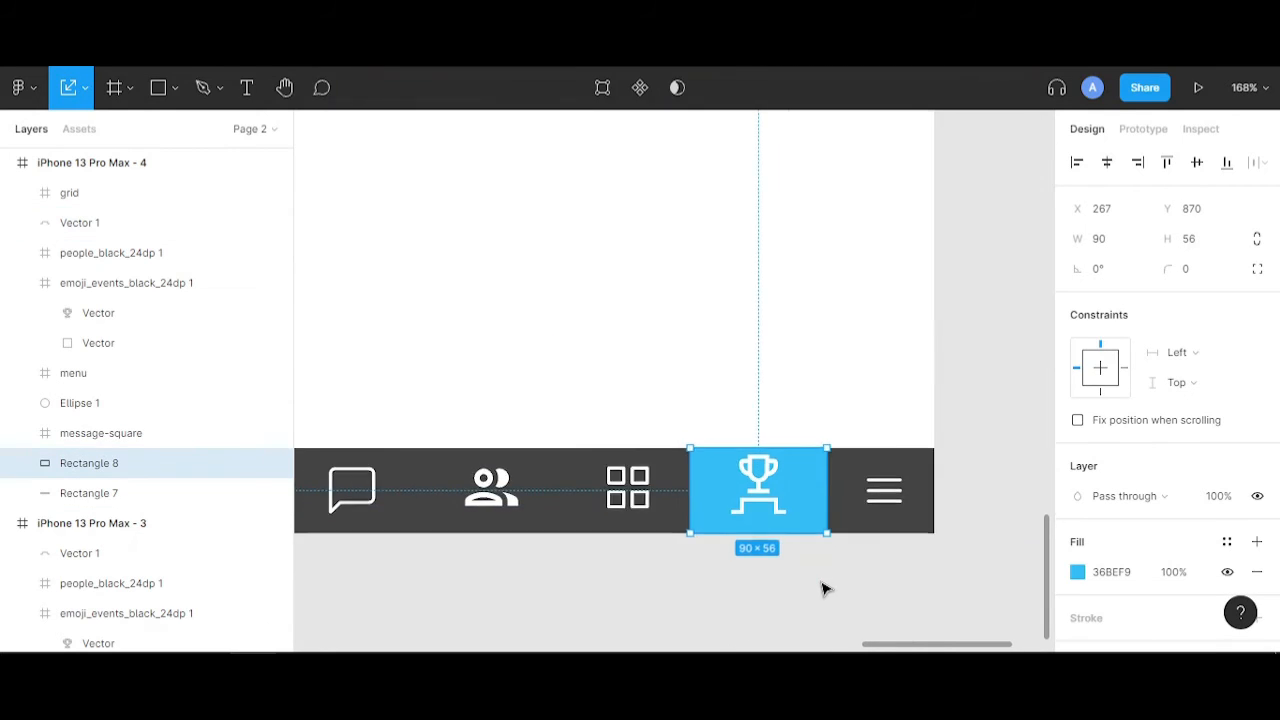
pyautogui.scroll(-4, 820, 582)
pyautogui.hotkey('ctrl', 'alt', 'Return')
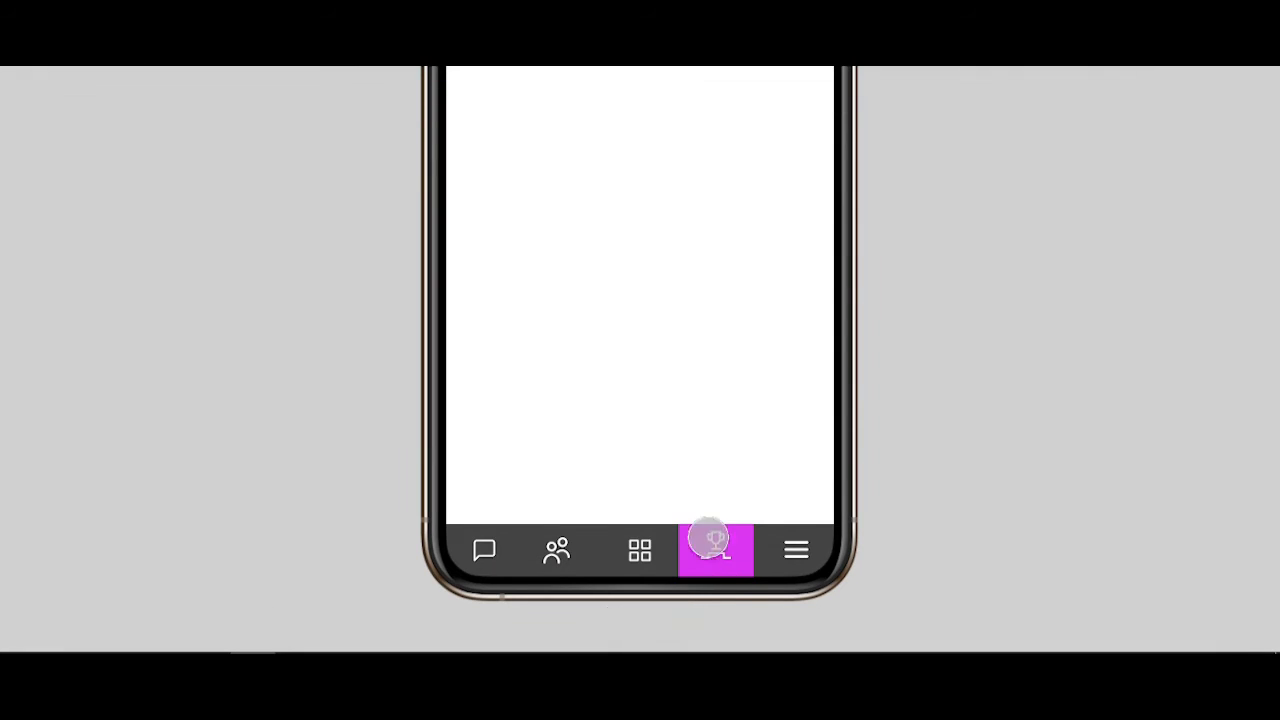
pyautogui.press('Escape')
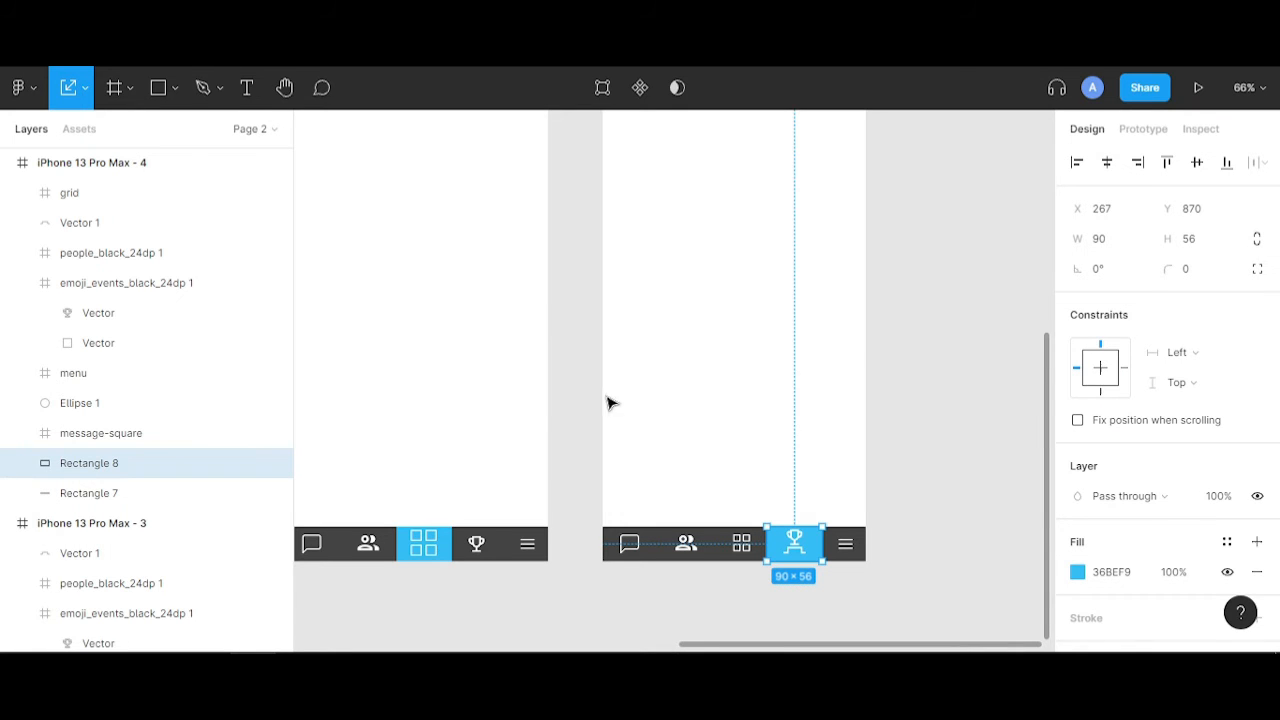
# - Recolour the fourth screen's trophy highlight to magenta DD36F9, sampled from the magenta swatch above the frames
pyautogui.scroll(-3, 650, 390)
pyautogui.click(636, 210)
pyautogui.scroll(3, 706, 423)
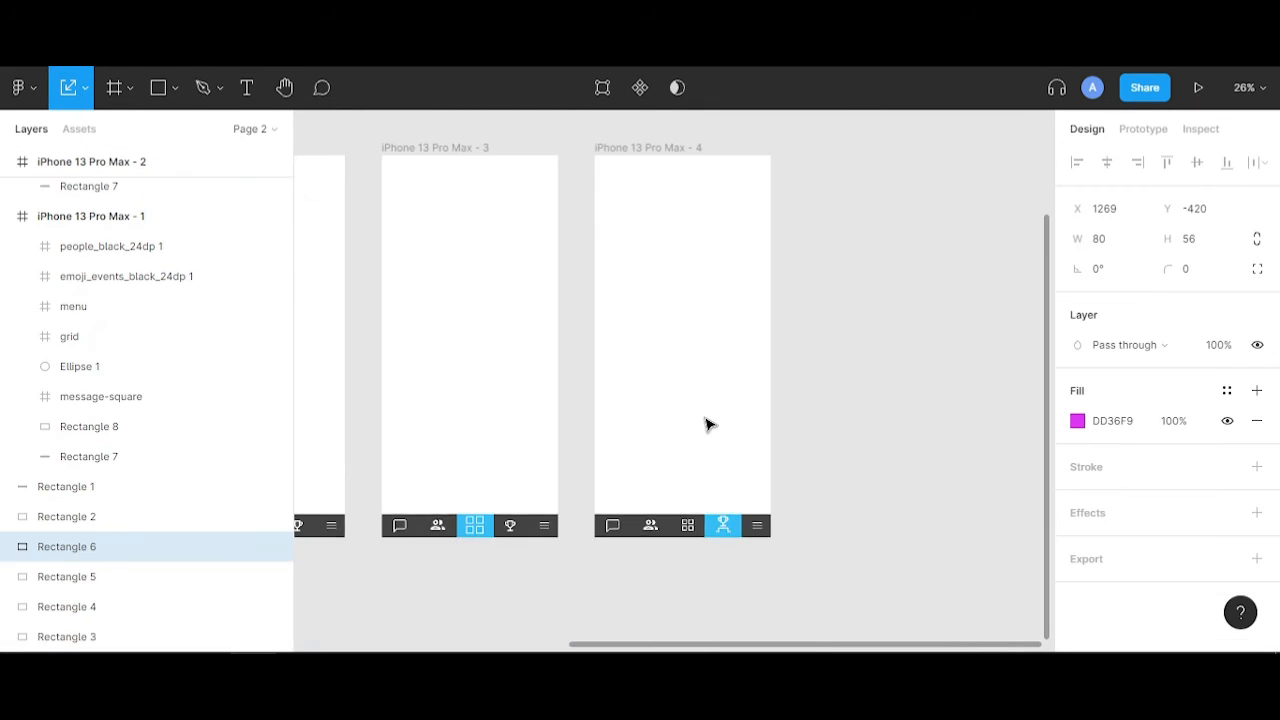
pyautogui.click(733, 530)
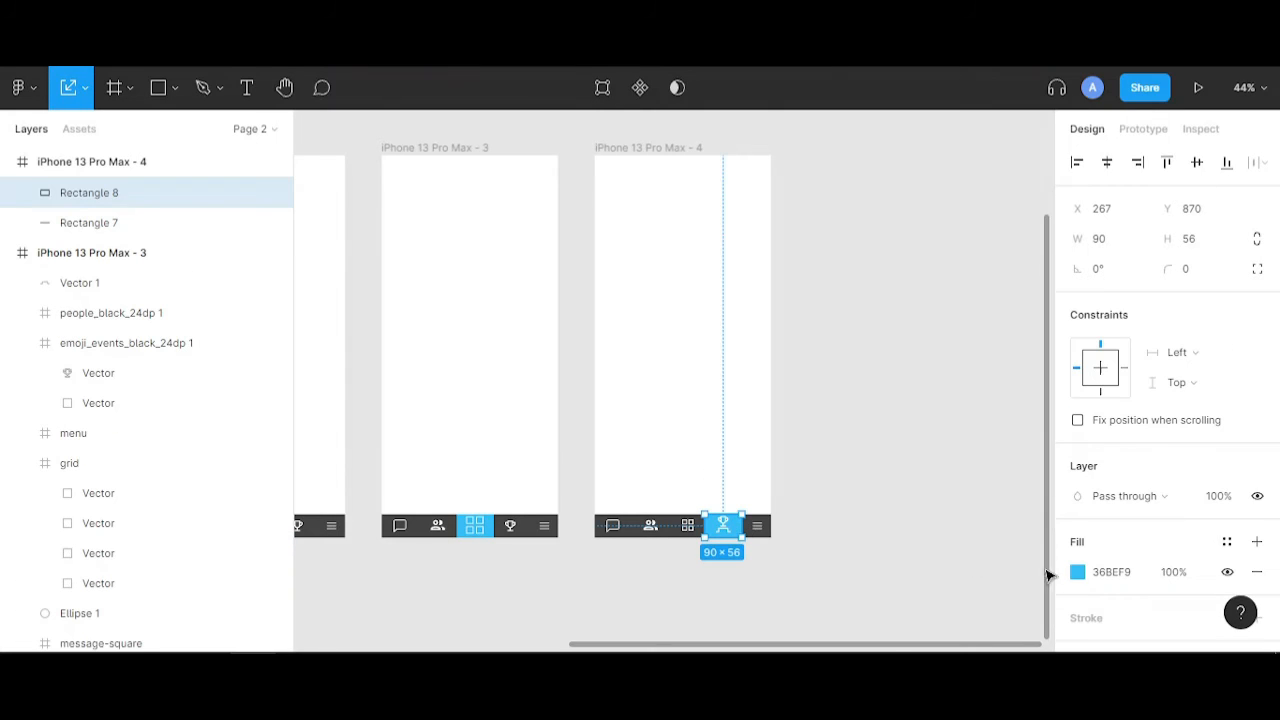
pyautogui.click(1077, 571)
pyautogui.click(864, 440)
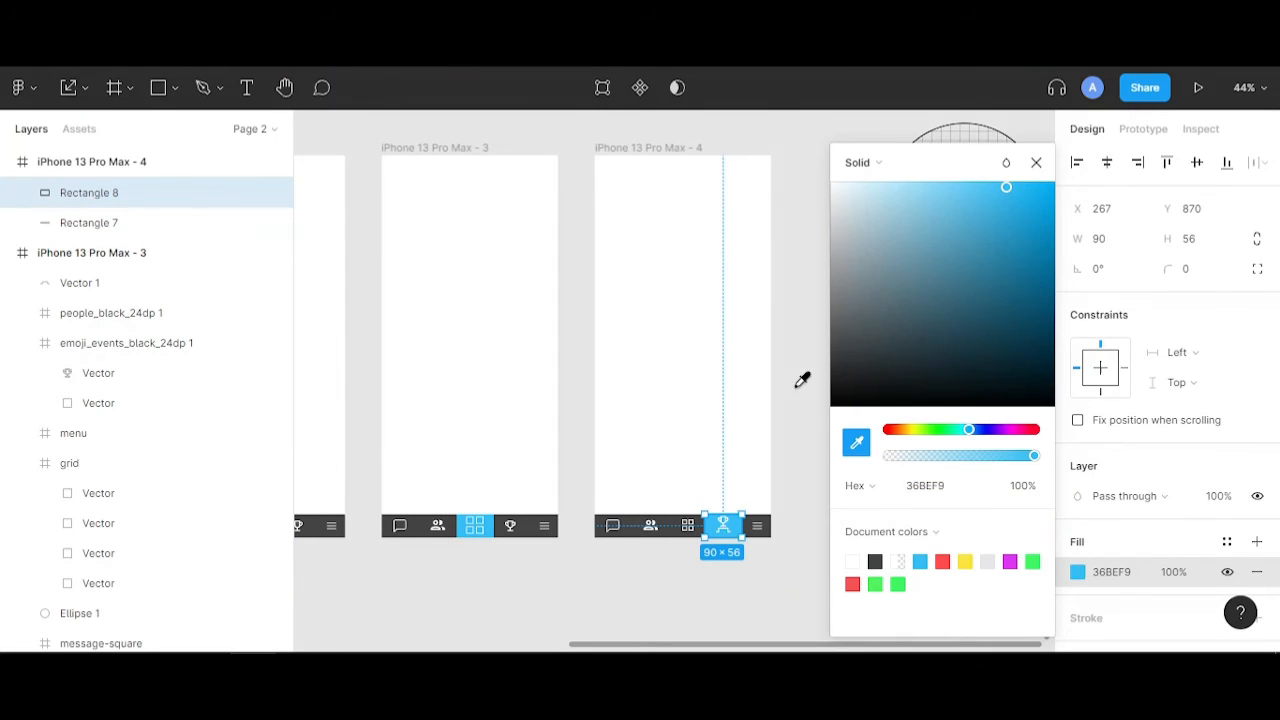
pyautogui.scroll(2, 720, 300)
pyautogui.click(594, 168)
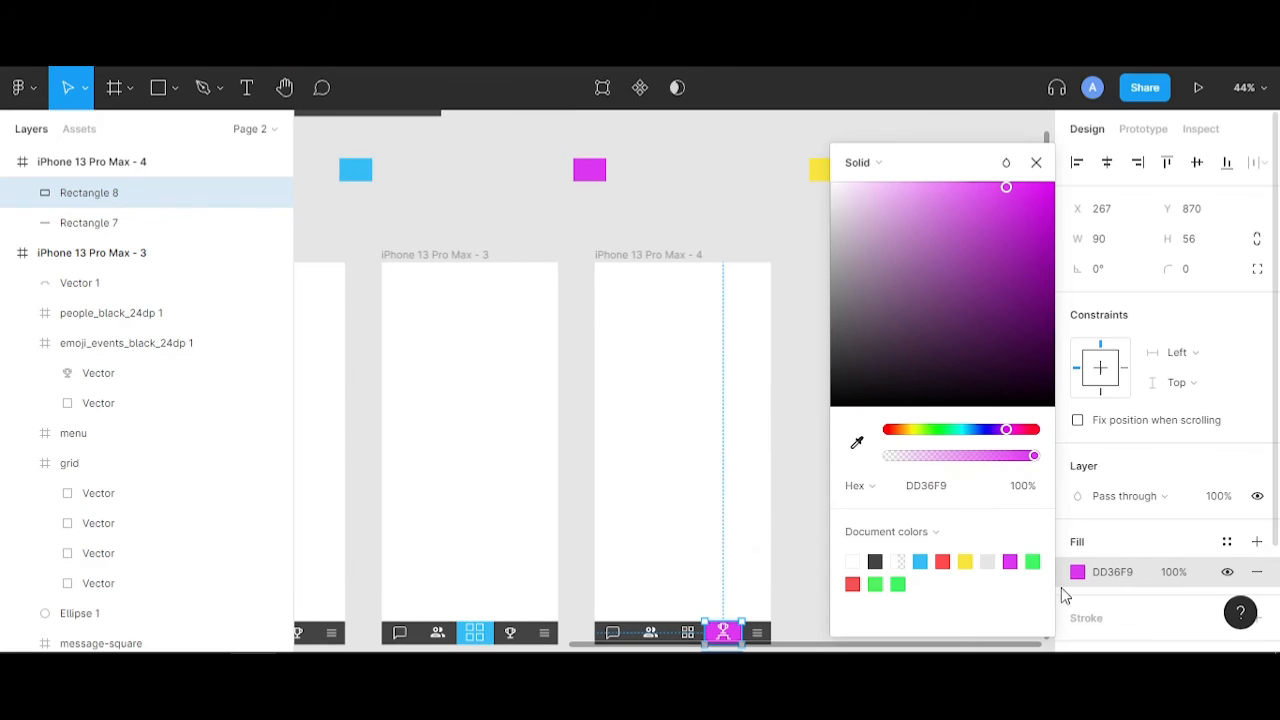
pyautogui.scroll(-2, 797, 584)
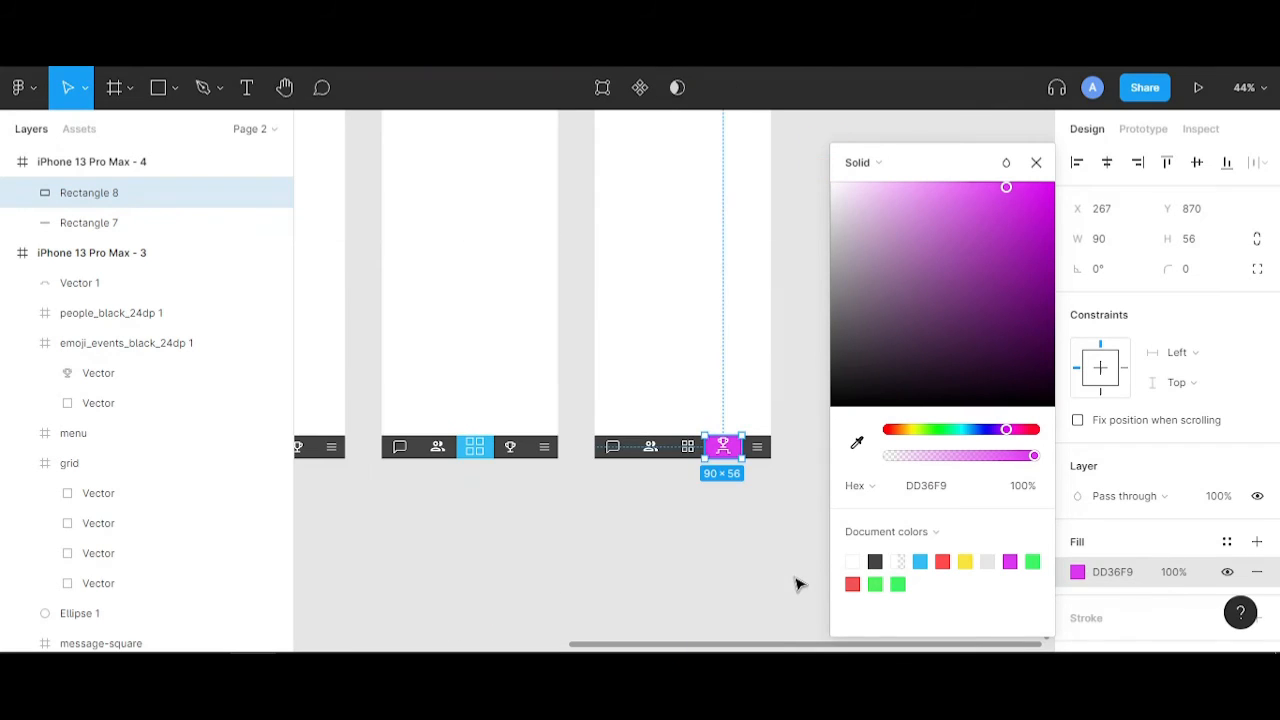
pyautogui.click(770, 519)
pyautogui.scroll(5, 735, 445)
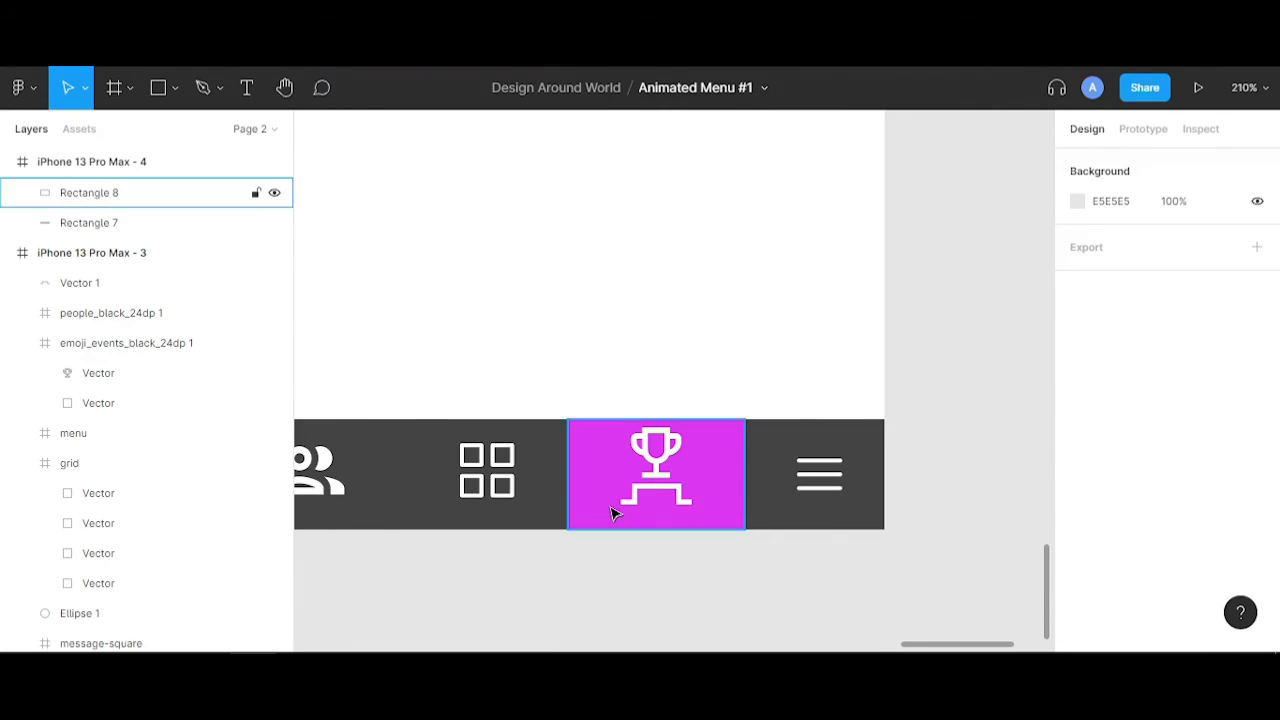
pyautogui.scroll(-2, 614, 512)
pyautogui.scroll(3, 589, 491)
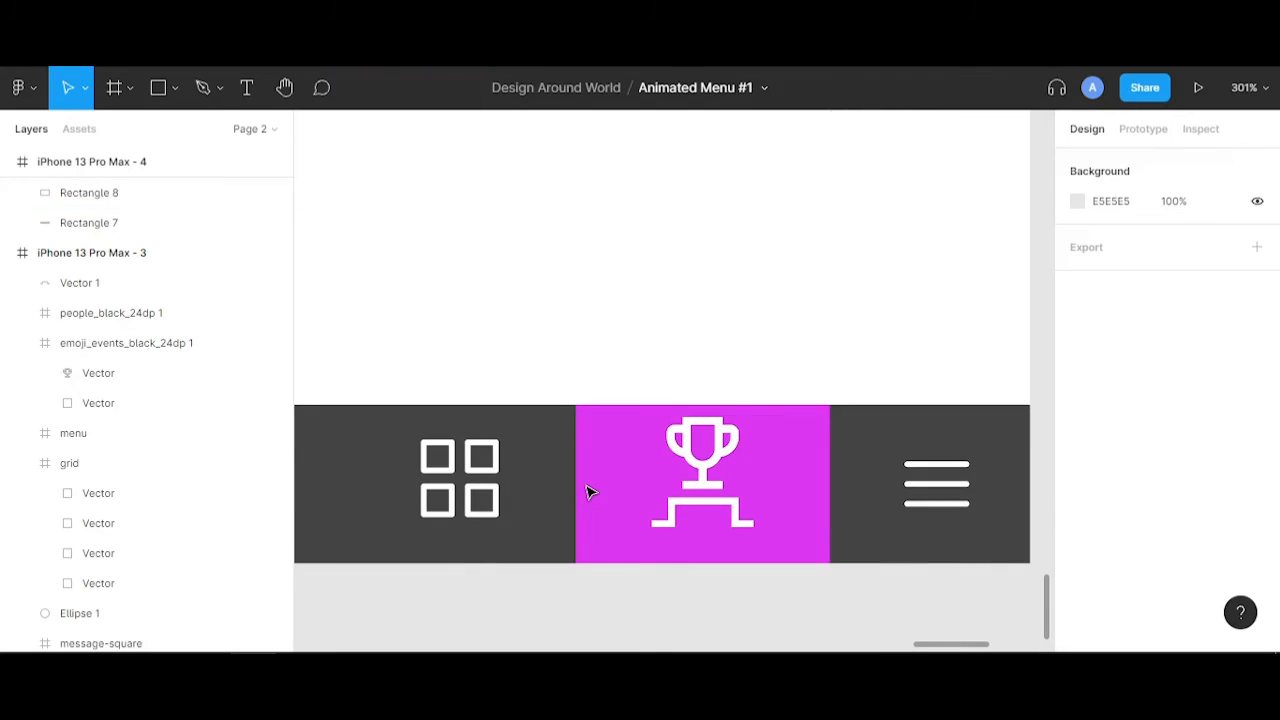
# - Duplicate the fourth iPhone 13 Pro Max frame and place the copy beside it as the fifth screen
pyautogui.scroll(-3, 589, 491)
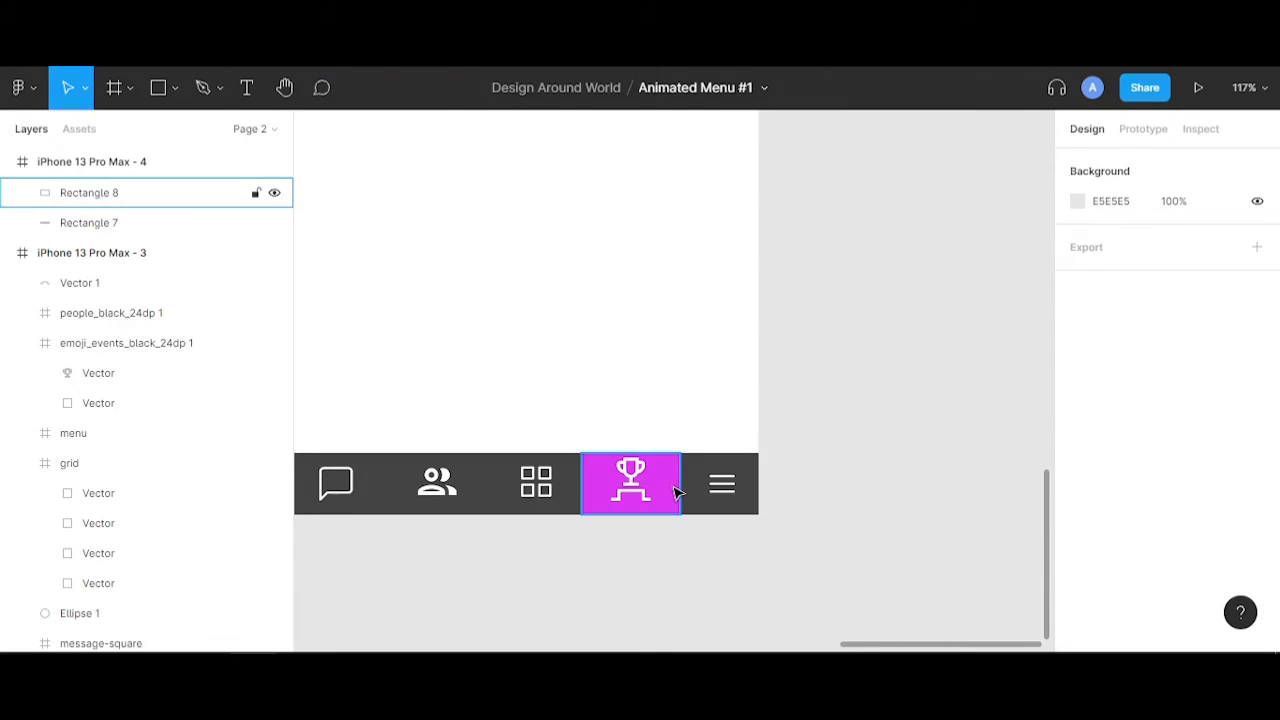
pyautogui.scroll(-3, 675, 490)
pyautogui.scroll(3, 751, 443)
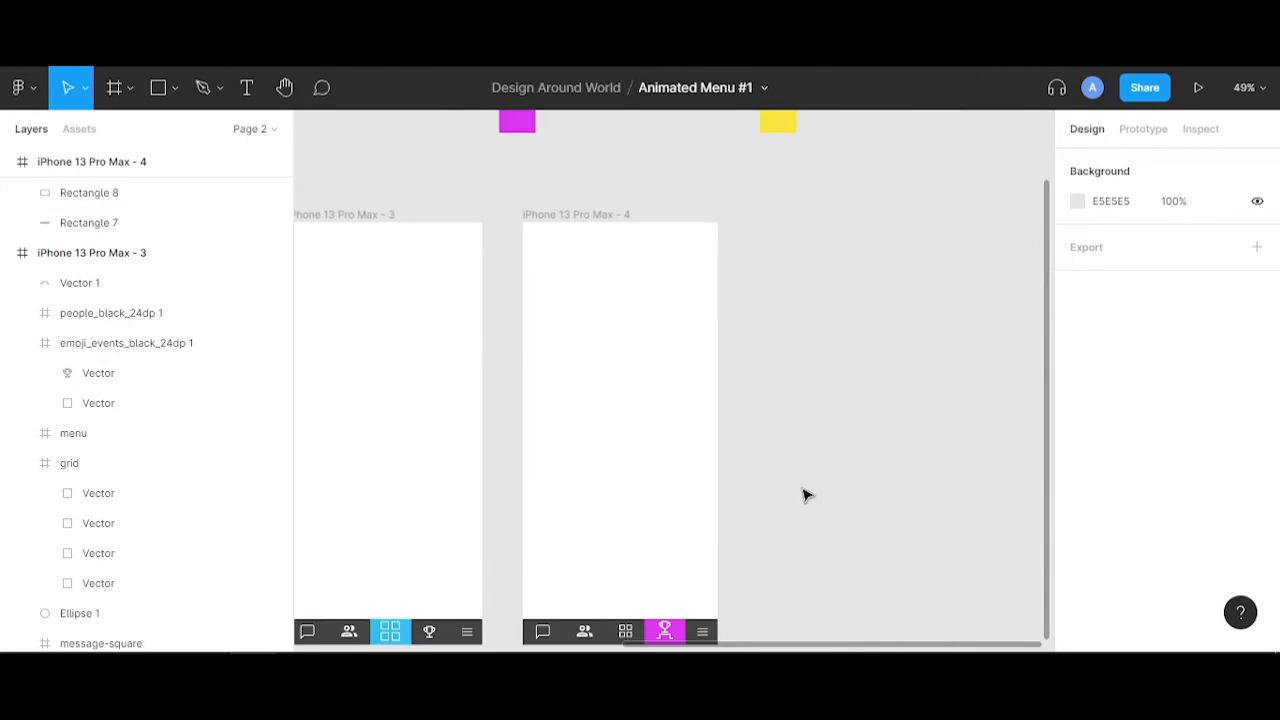
pyautogui.scroll(-1, 794, 485)
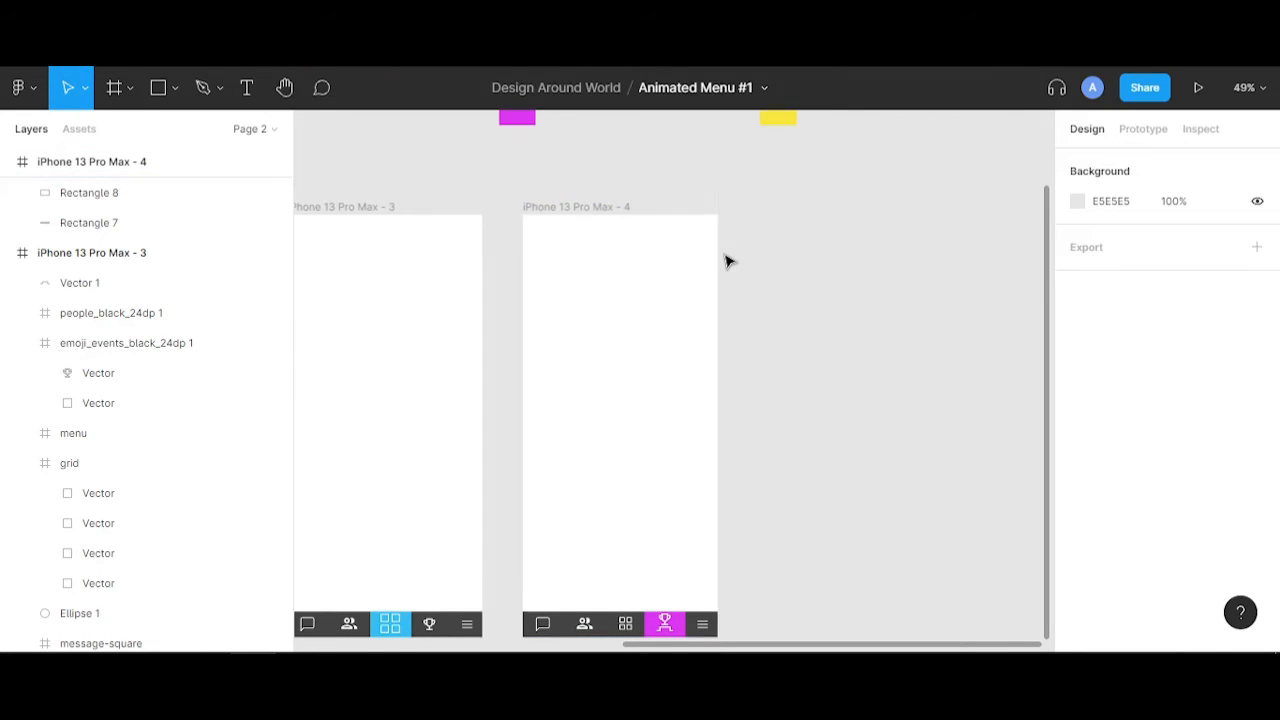
pyautogui.scroll(-3, 657, 197)
pyautogui.scroll(1, 620, 180)
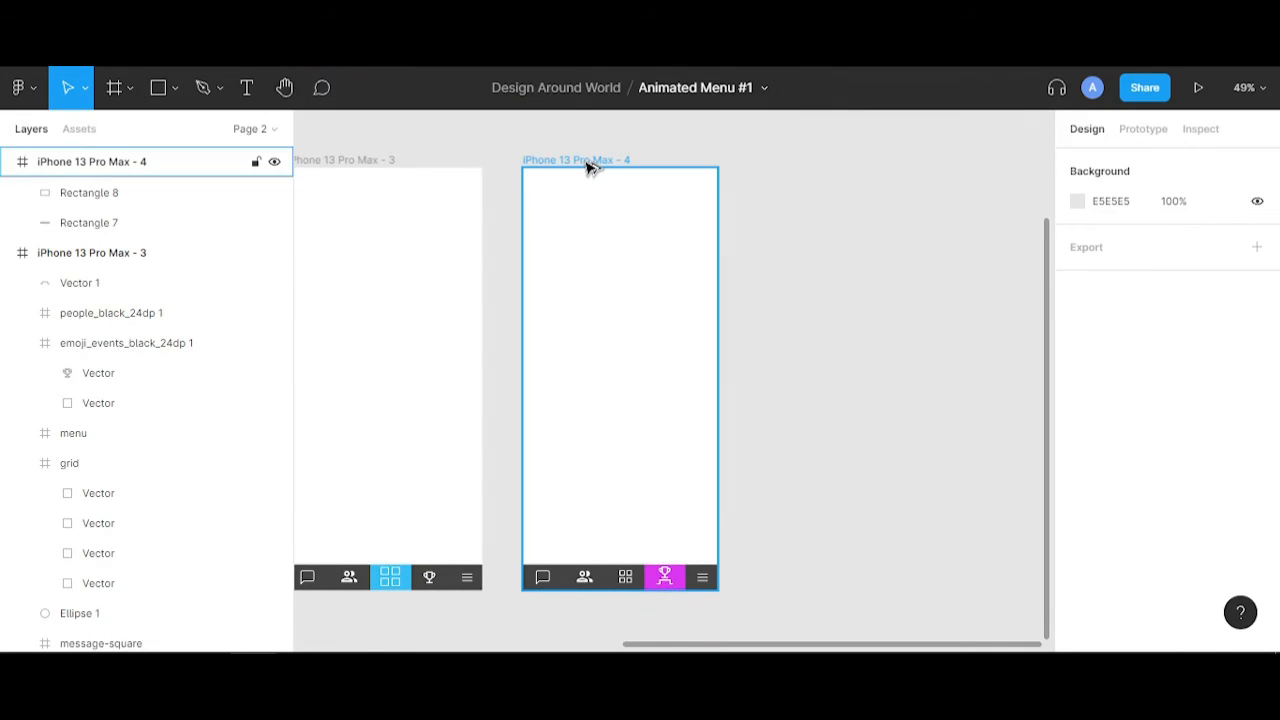
pyautogui.moveTo(589, 167); pyautogui.dragTo(815, 165)
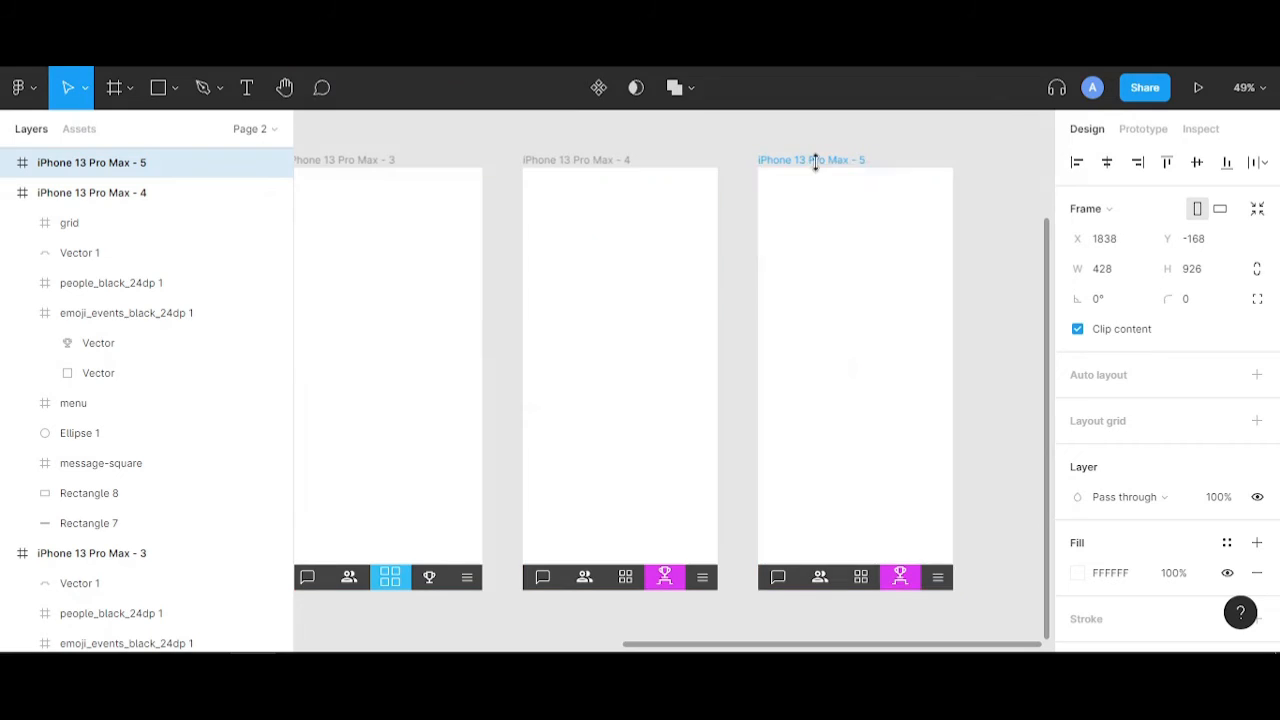
# - Check the trophy and hamburger menu tabs in the presented prototype and return to the canvas
pyautogui.moveTo(934, 497); pyautogui.dragTo(734, 406)
pyautogui.scroll(5, 709, 489)
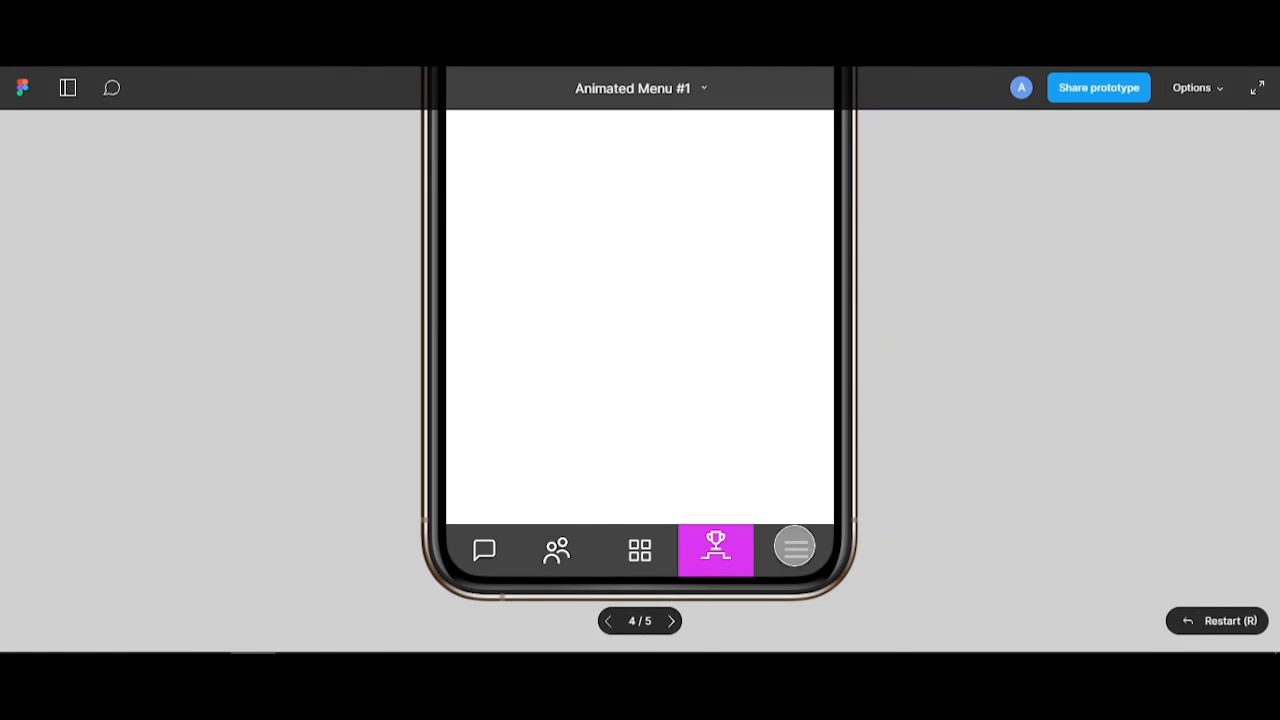
pyautogui.click(795, 546)
pyautogui.click(720, 548)
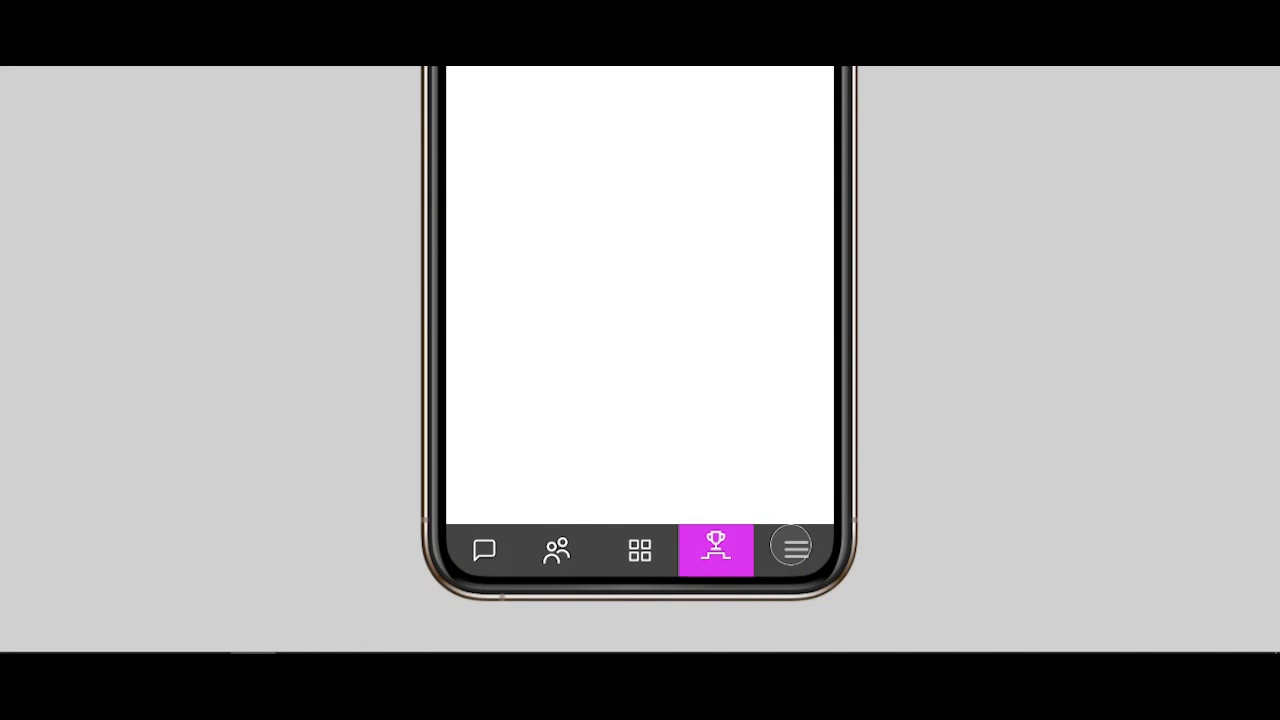
pyautogui.click(795, 546)
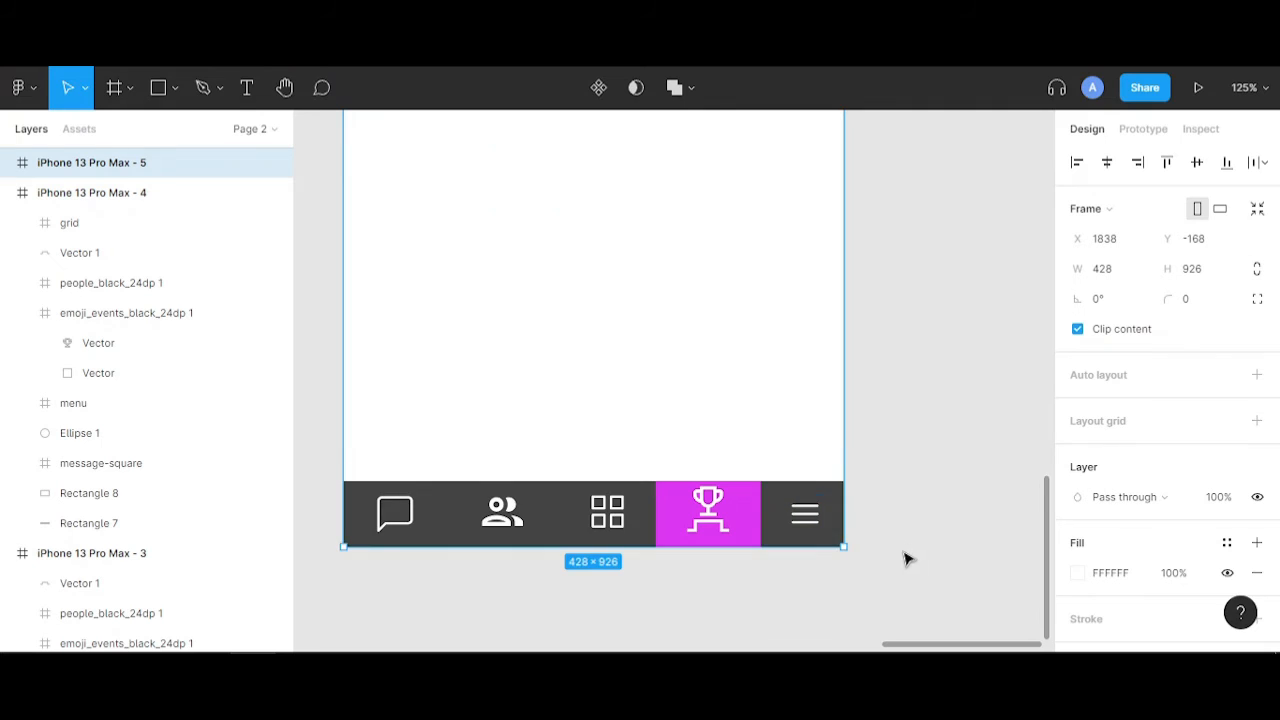
pyautogui.scroll(-5, 908, 558)
pyautogui.scroll(5, 908, 558)
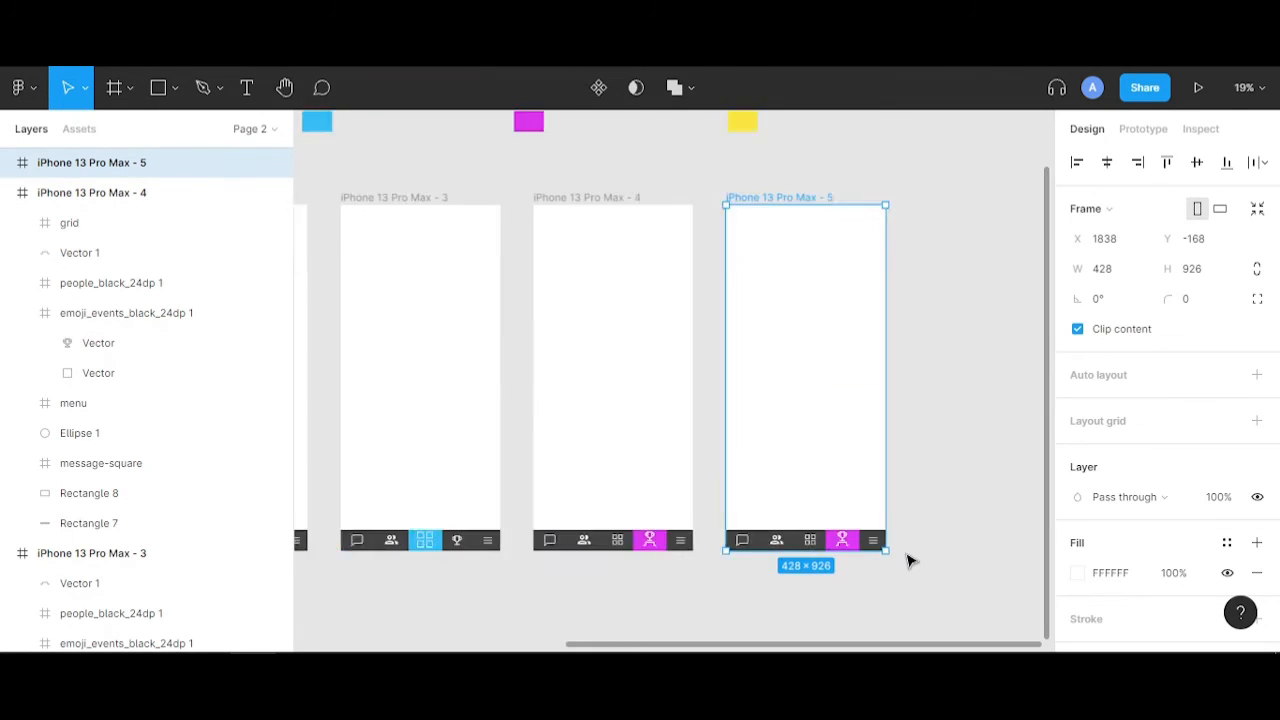
# - Scale the fifth screen's podium outline down about its centre to 9 × 2
pyautogui.scroll(3, 889, 557)
pyautogui.click(649, 491)
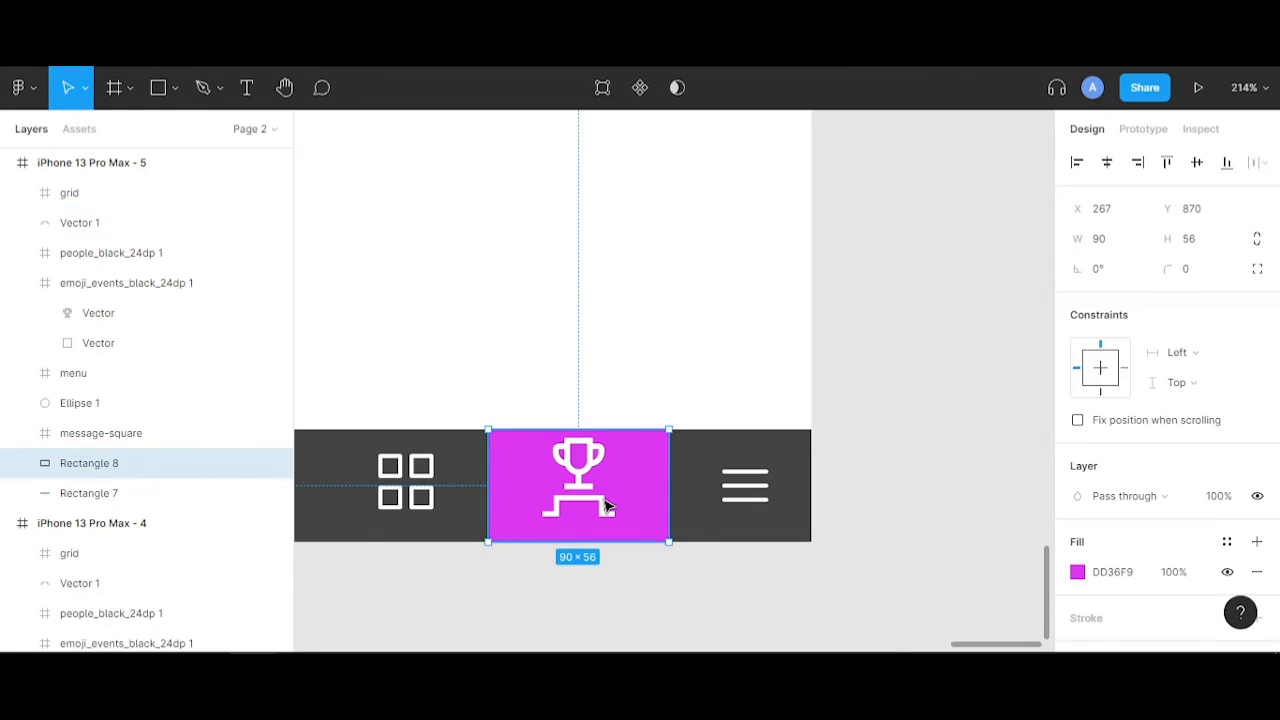
pyautogui.click(609, 505)
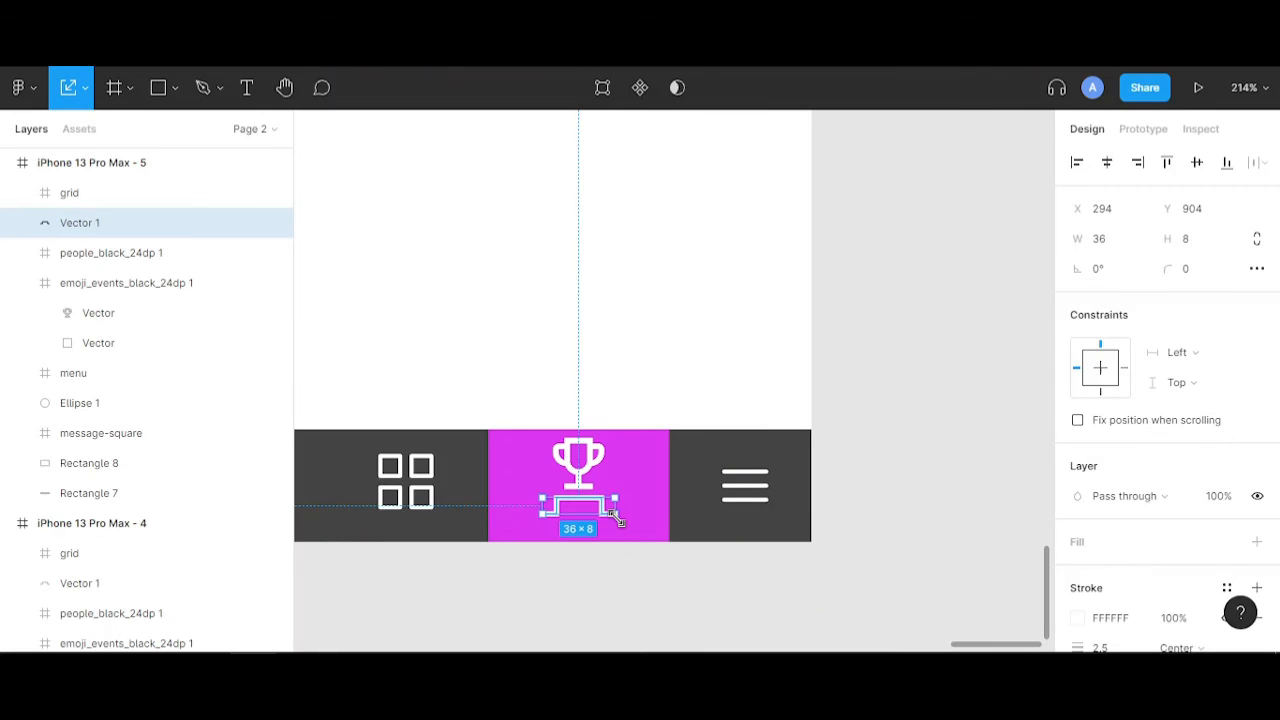
pyautogui.moveTo(620, 520); pyautogui.dragTo(588, 509)
pyautogui.scroll(4, 601, 533)
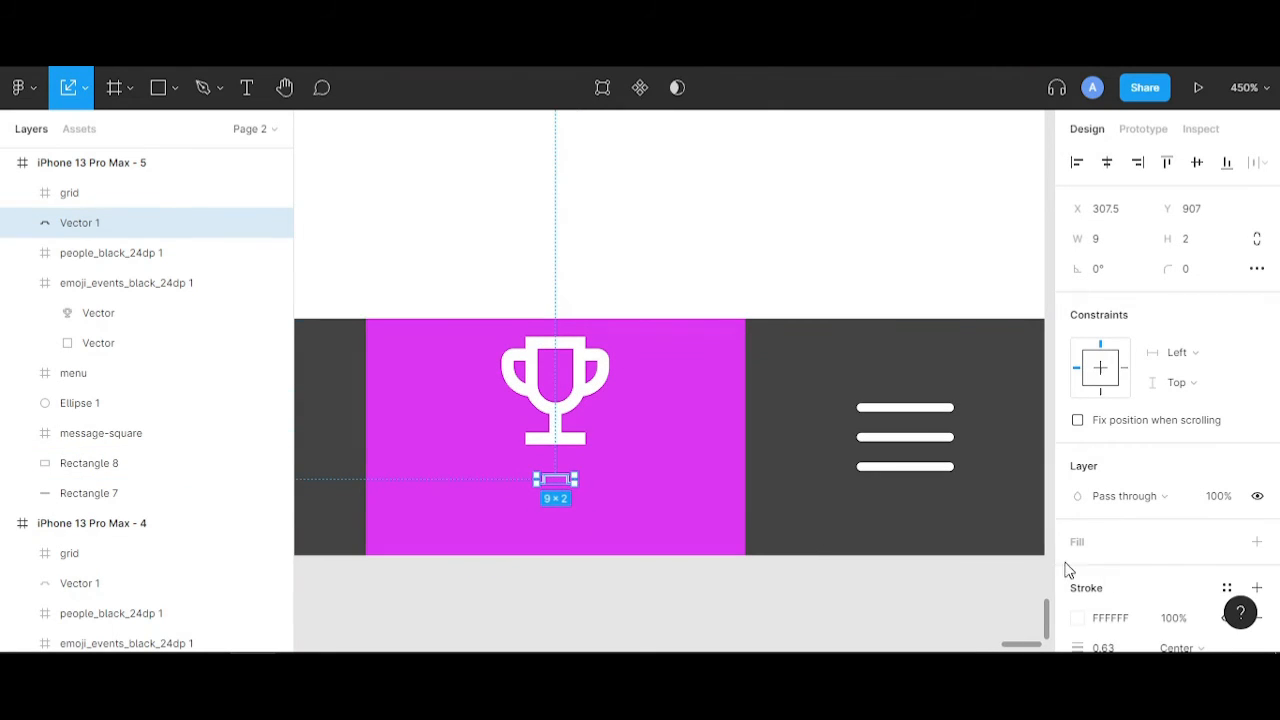
# - Set the shrunken podium outline's stroke opacity to 0% and move it down 12 px
pyautogui.click(1168, 618)
pyautogui.write('0')
pyautogui.press('Return')
pyautogui.hotkey('shift', 'Down')
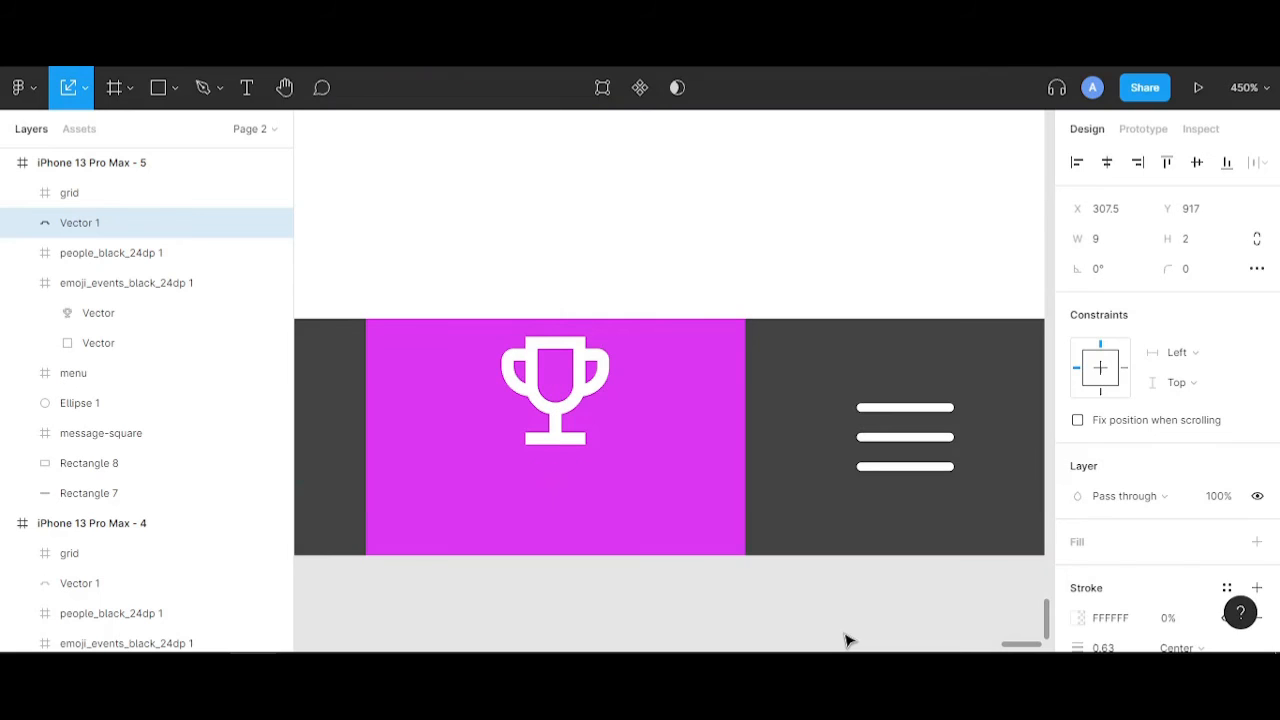
pyautogui.press('Down')
pyautogui.press('Down')
# - Delete the raised trophy icon from the fifth screen's navigation bar
pyautogui.click(590, 383)
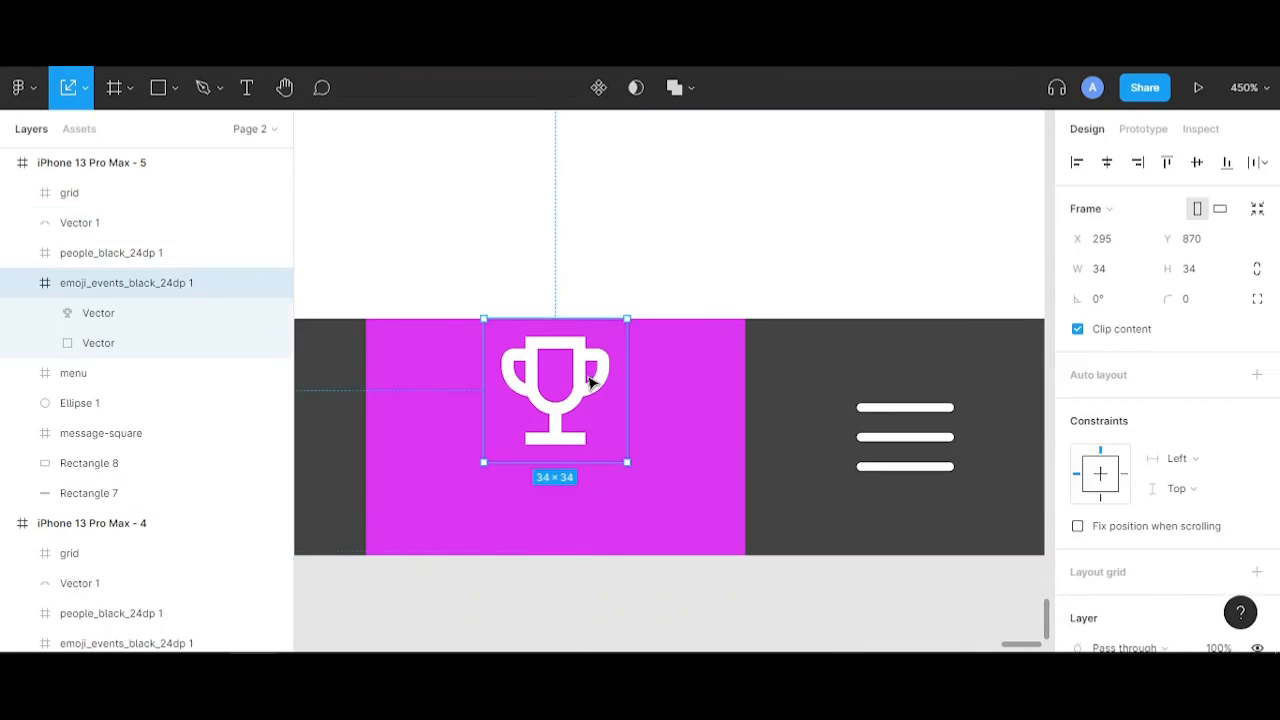
pyautogui.press('Escape')
pyautogui.scroll(-10, 591, 380)
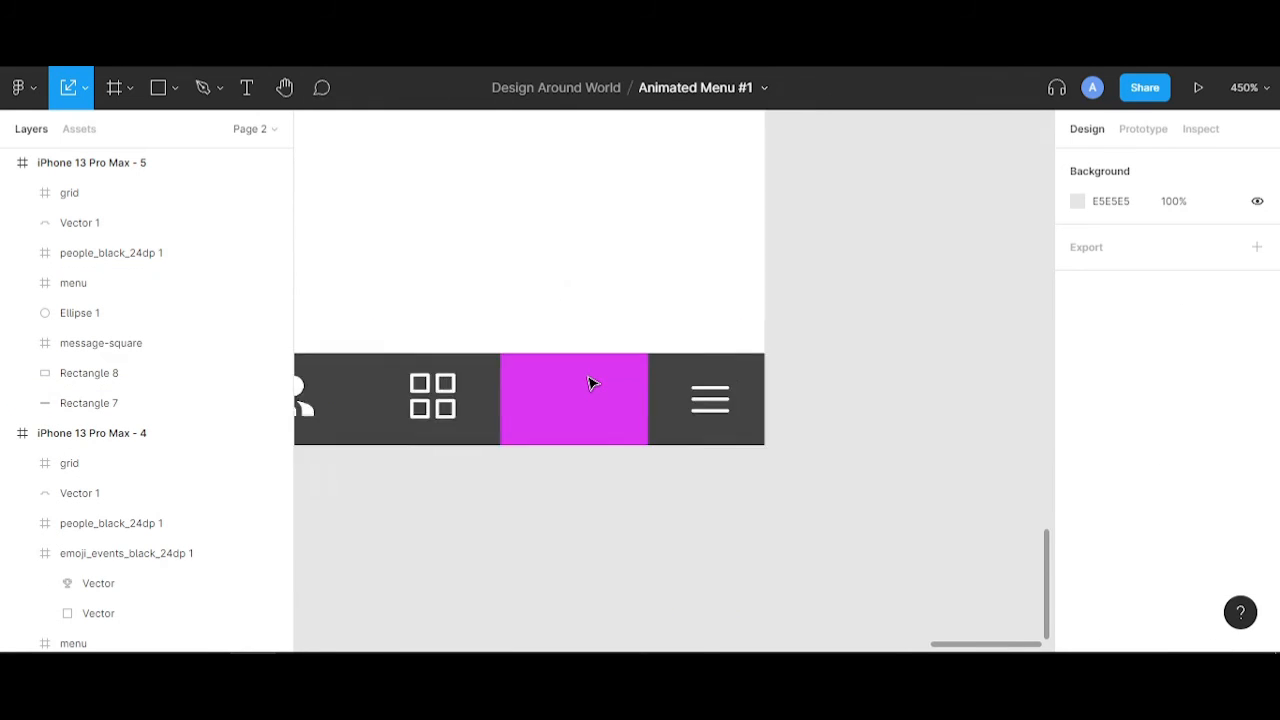
pyautogui.hscroll(-1, 745, 535)
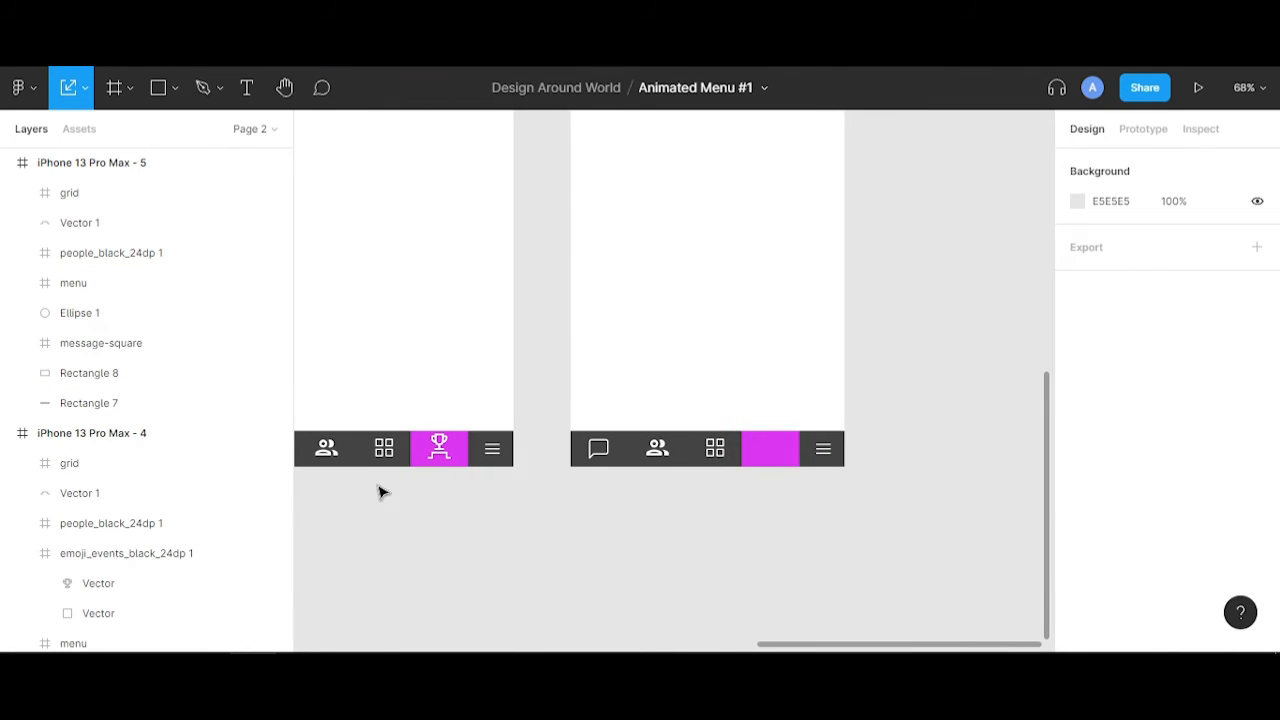
# - Copy the third screen's trophy icon and paste it into the fifth screen at X 295, Y 881
pyautogui.scroll(2, 381, 491)
pyautogui.hscroll(-6, 381, 491)
pyautogui.click(539, 540)
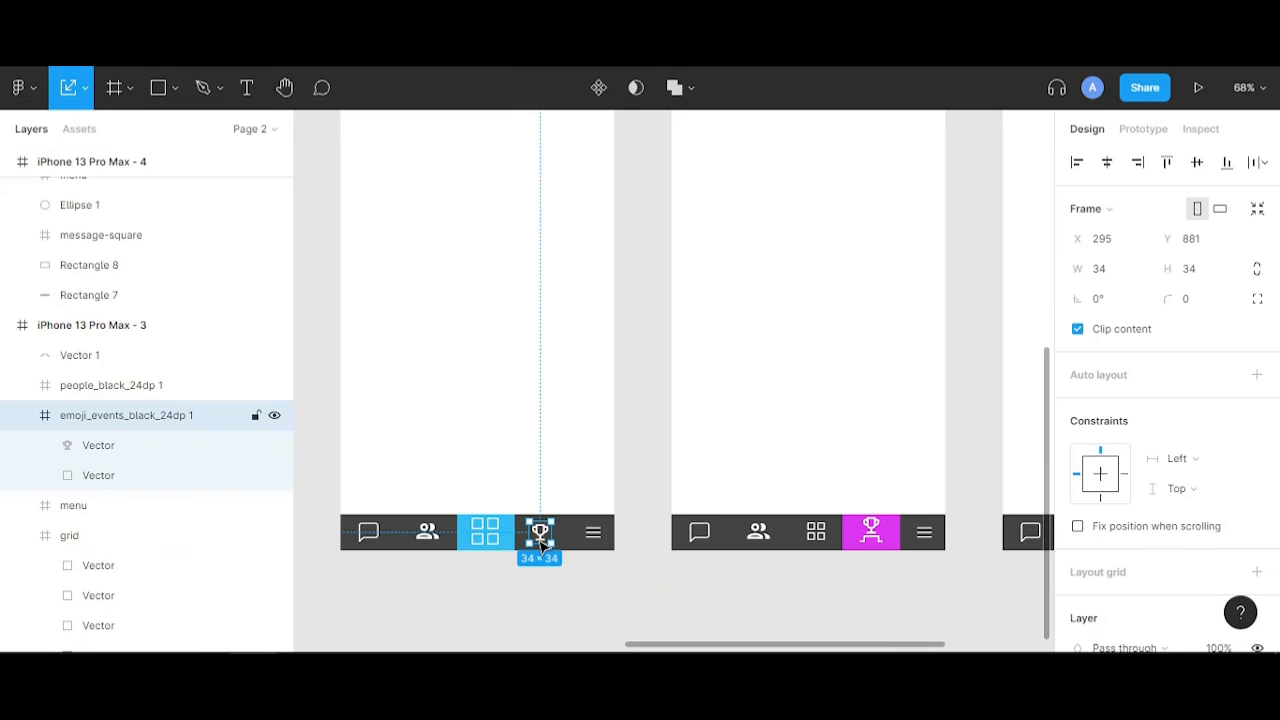
pyautogui.scroll(-1, 845, 620)
pyautogui.hscroll(5, 845, 620)
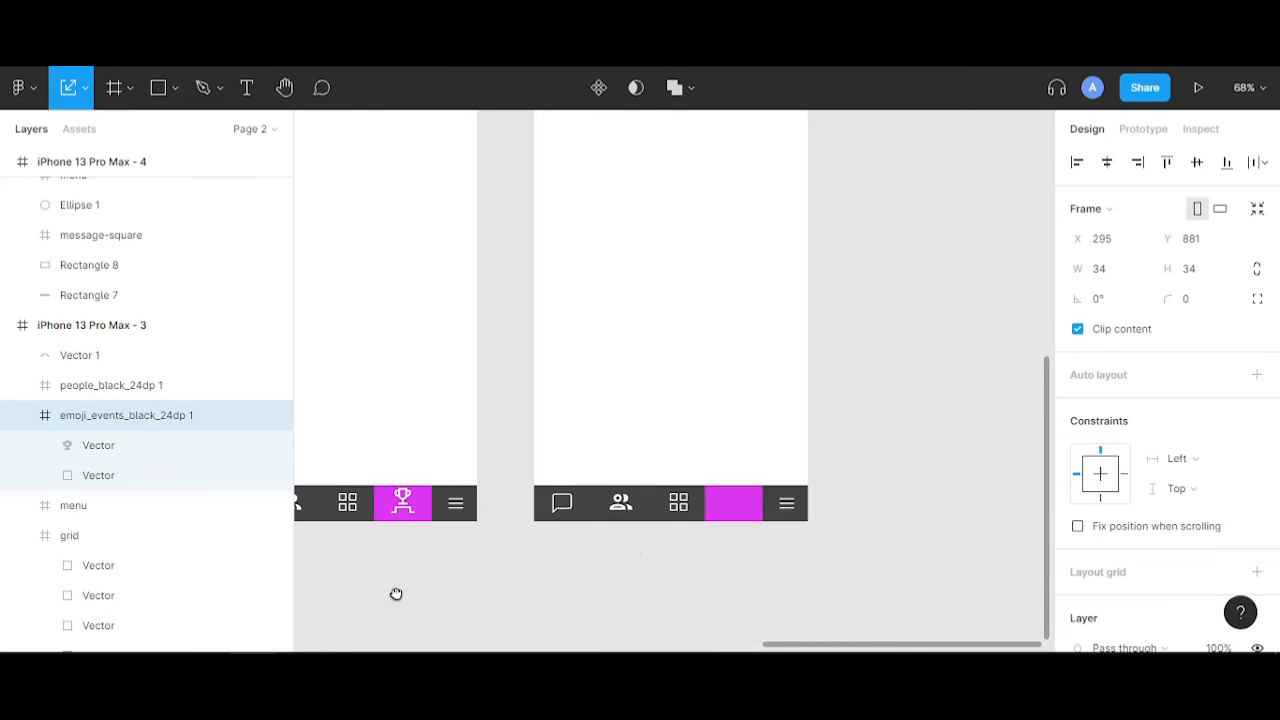
pyautogui.scroll(5, 686, 540)
pyautogui.click(597, 206)
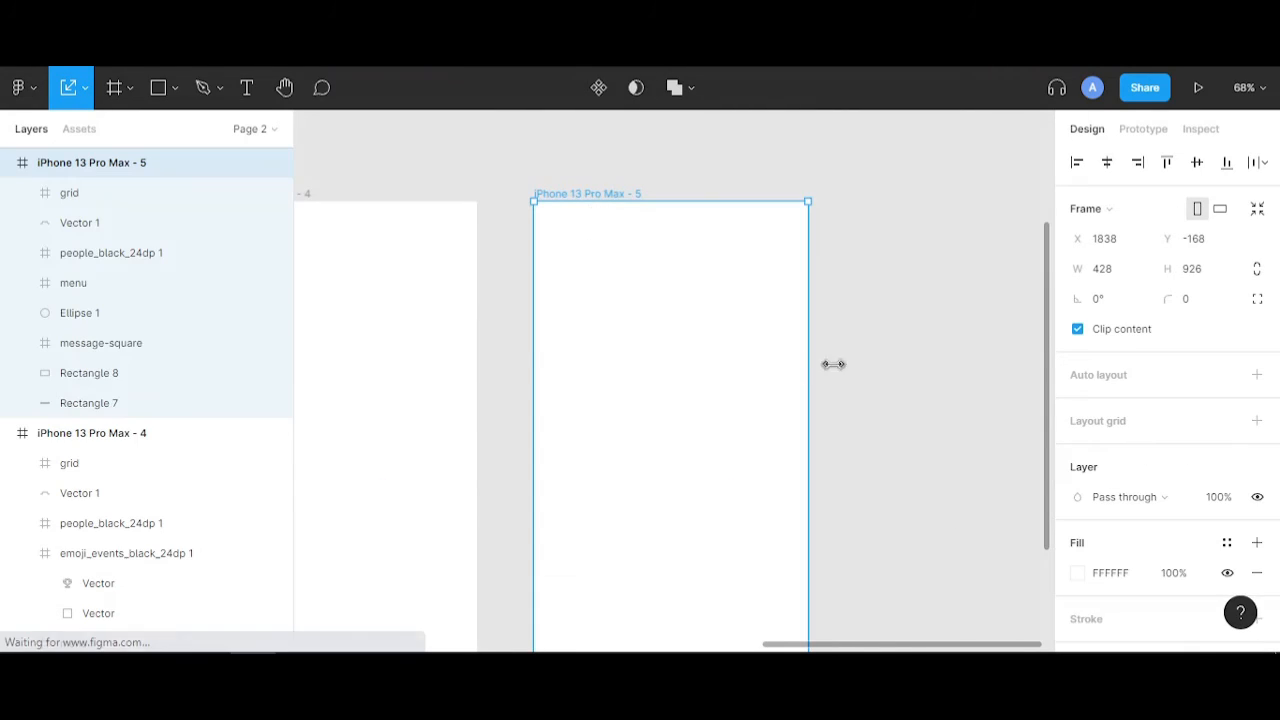
pyautogui.scroll(-2, 831, 363)
pyautogui.scroll(-5, 752, 372)
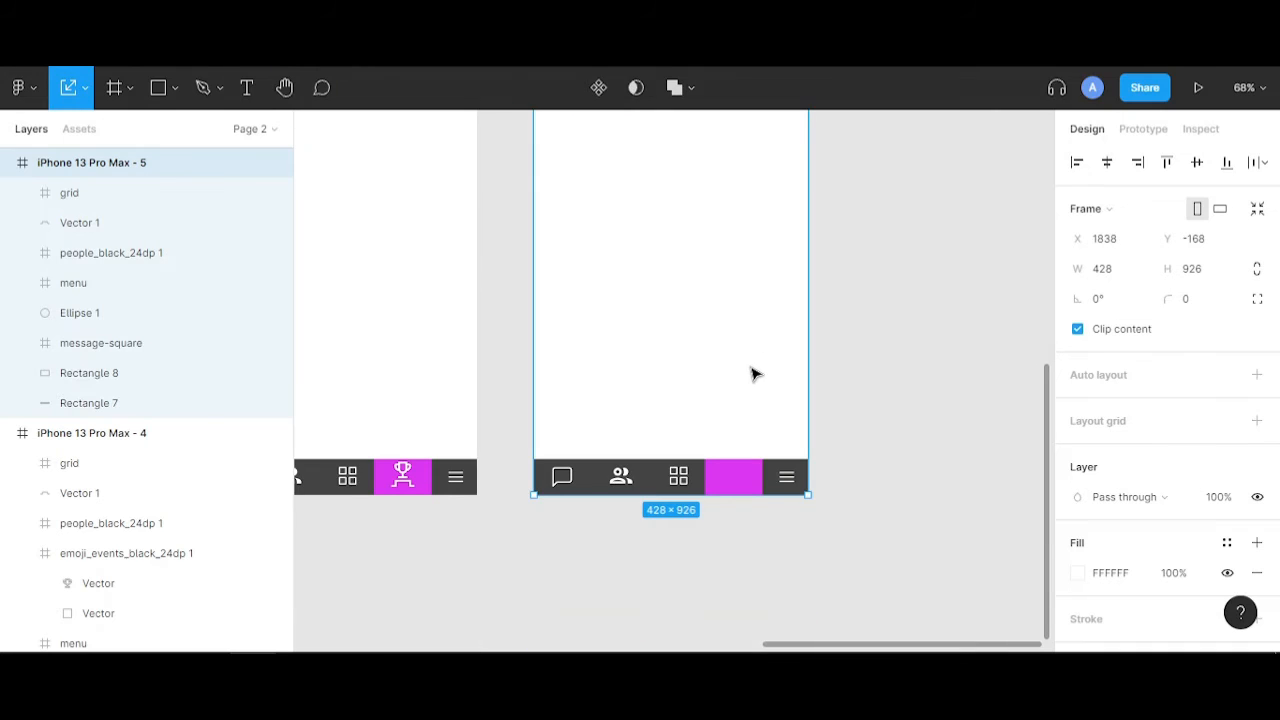
pyautogui.hotkey('ctrl', 'v')
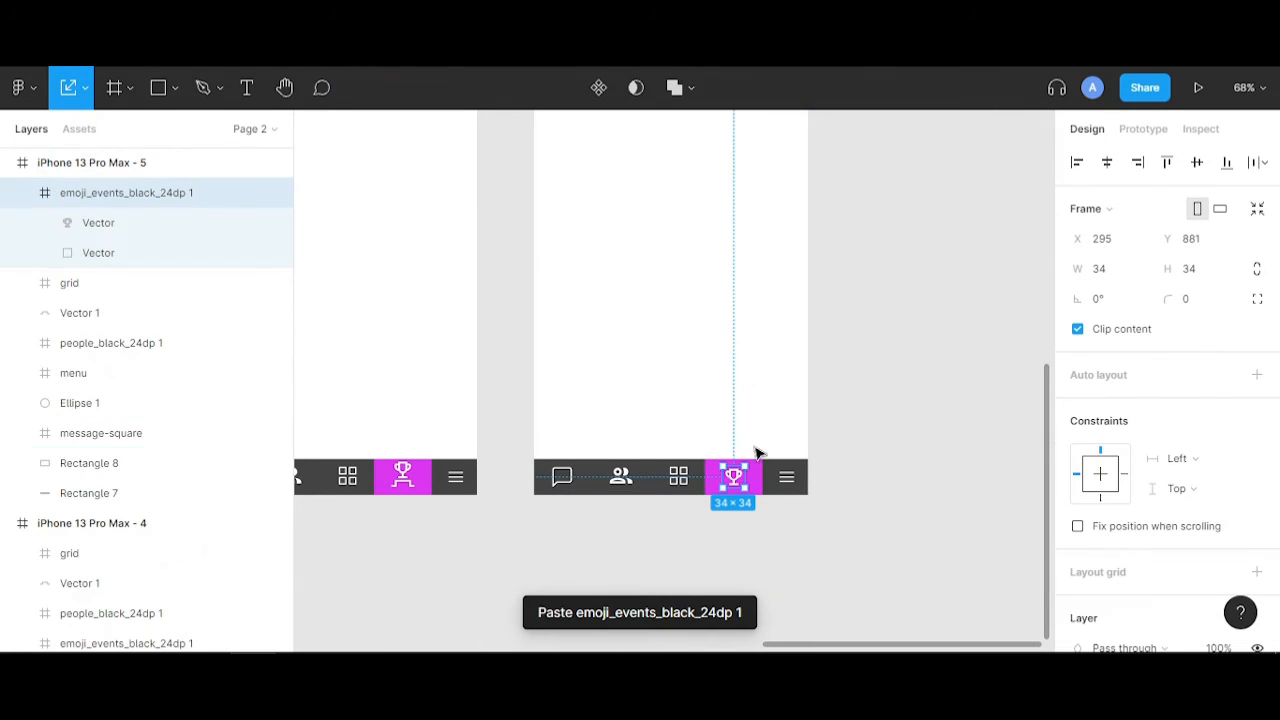
pyautogui.click(752, 539)
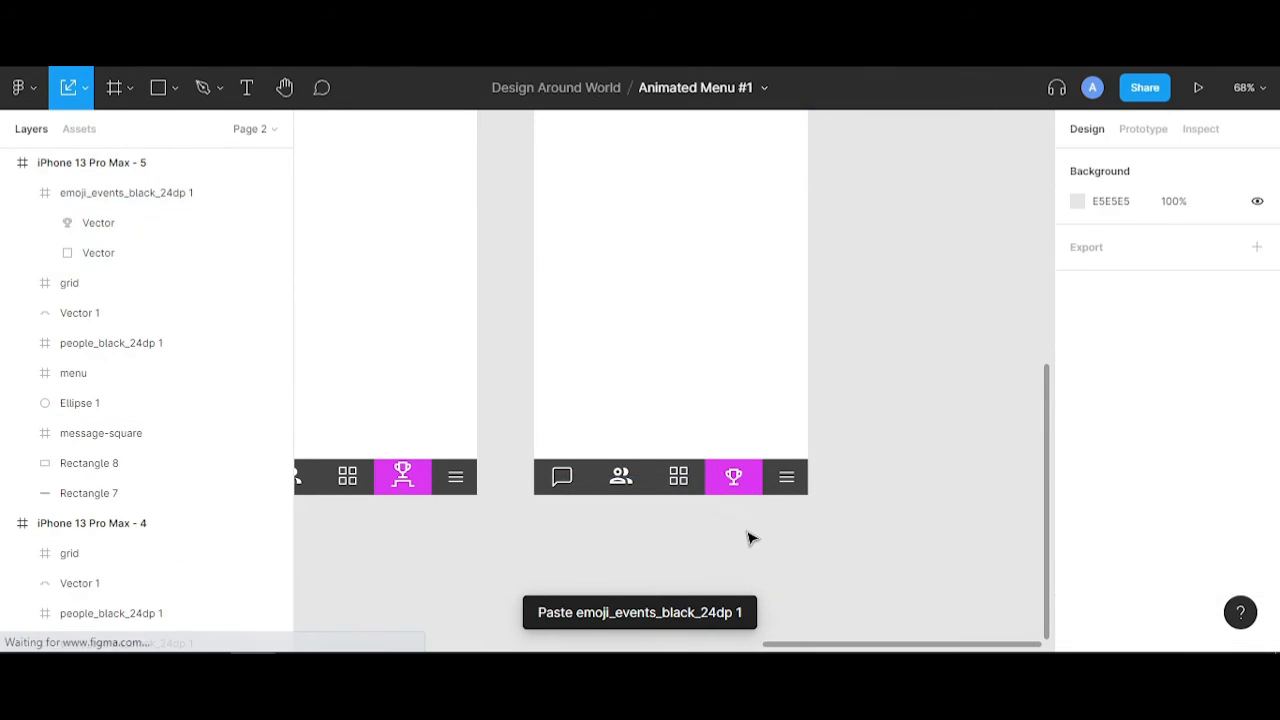
pyautogui.scroll(3, 735, 478)
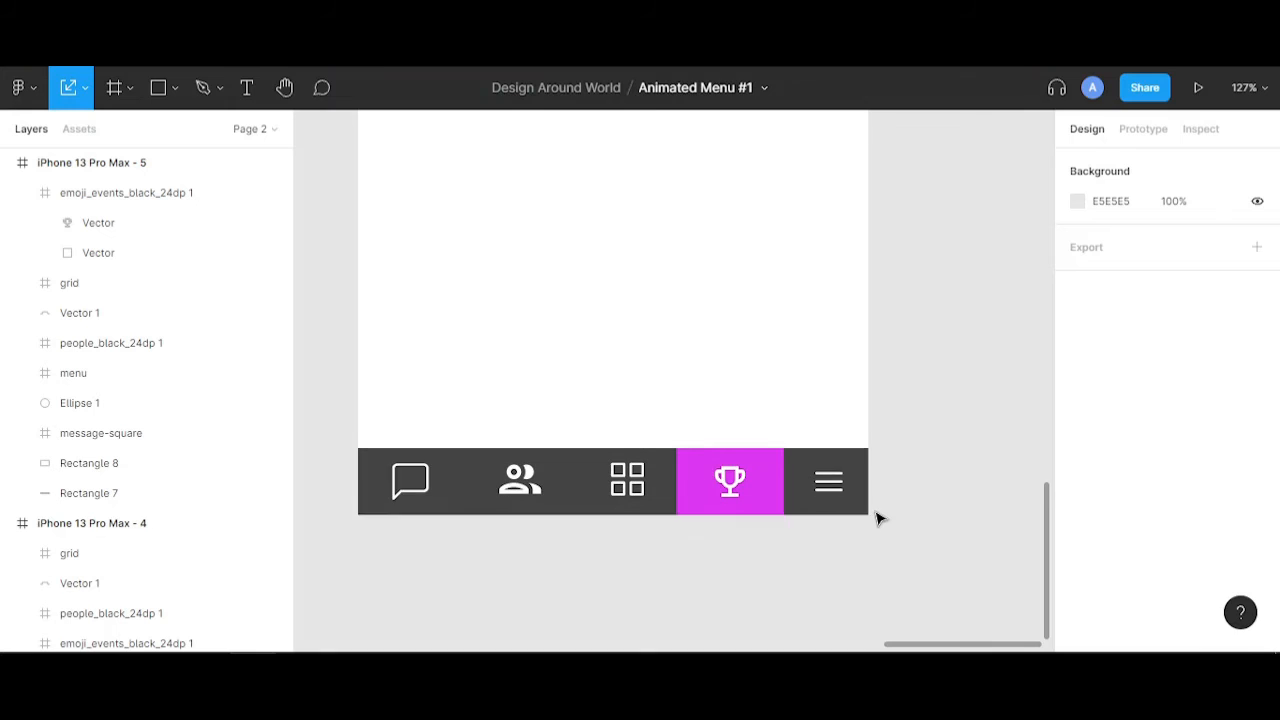
pyautogui.scroll(1, 877, 518)
pyautogui.scroll(-3, 877, 518)
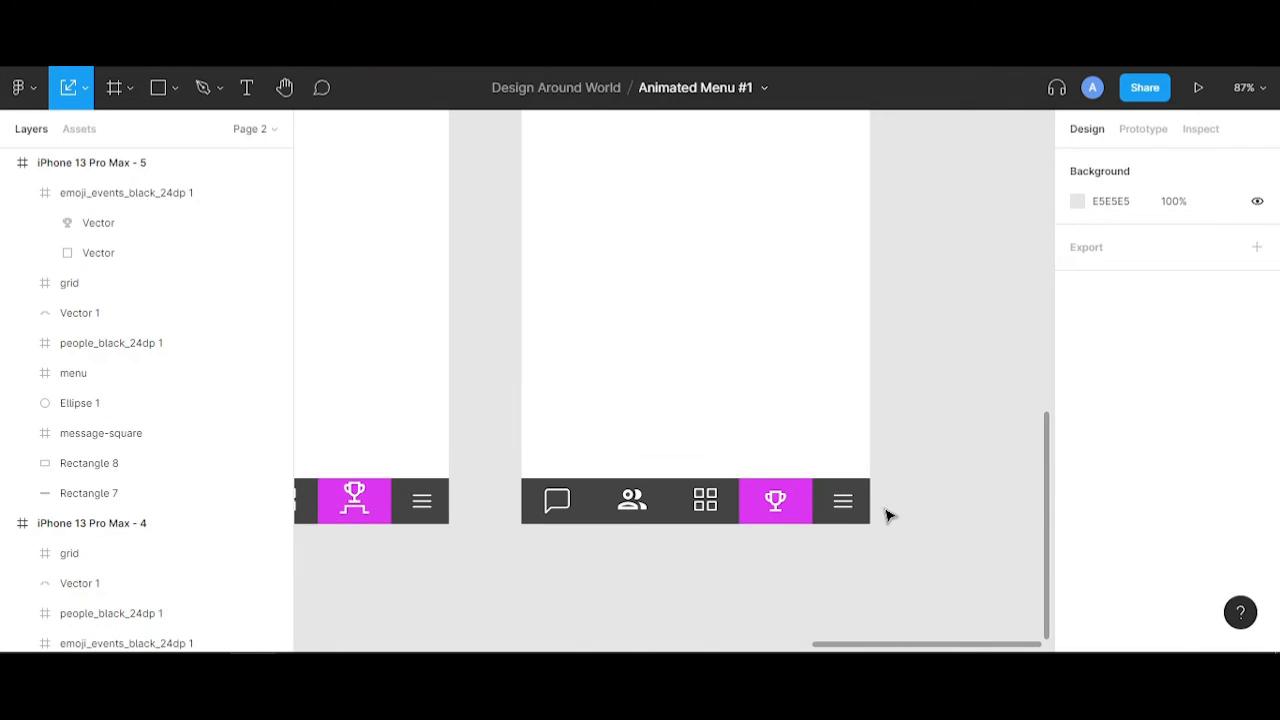
pyautogui.moveTo(899, 506); pyautogui.dragTo(643, 506)
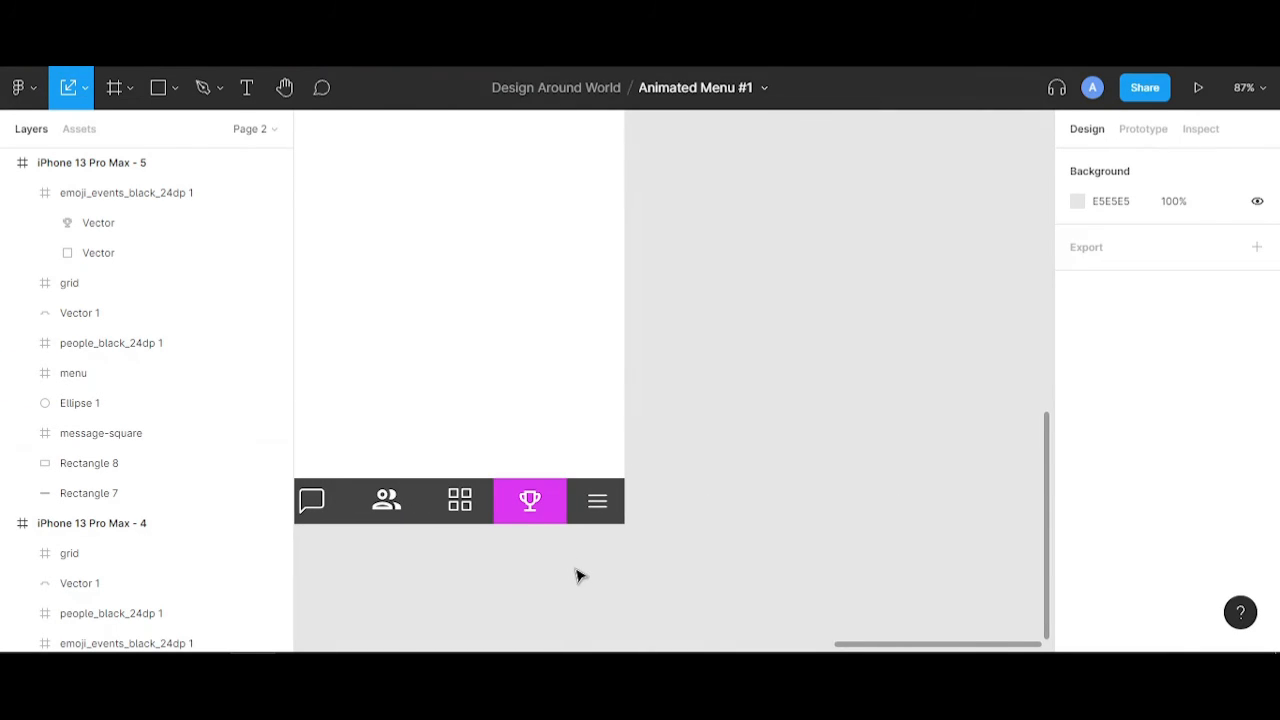
pyautogui.moveTo(577, 574); pyautogui.dragTo(684, 612)
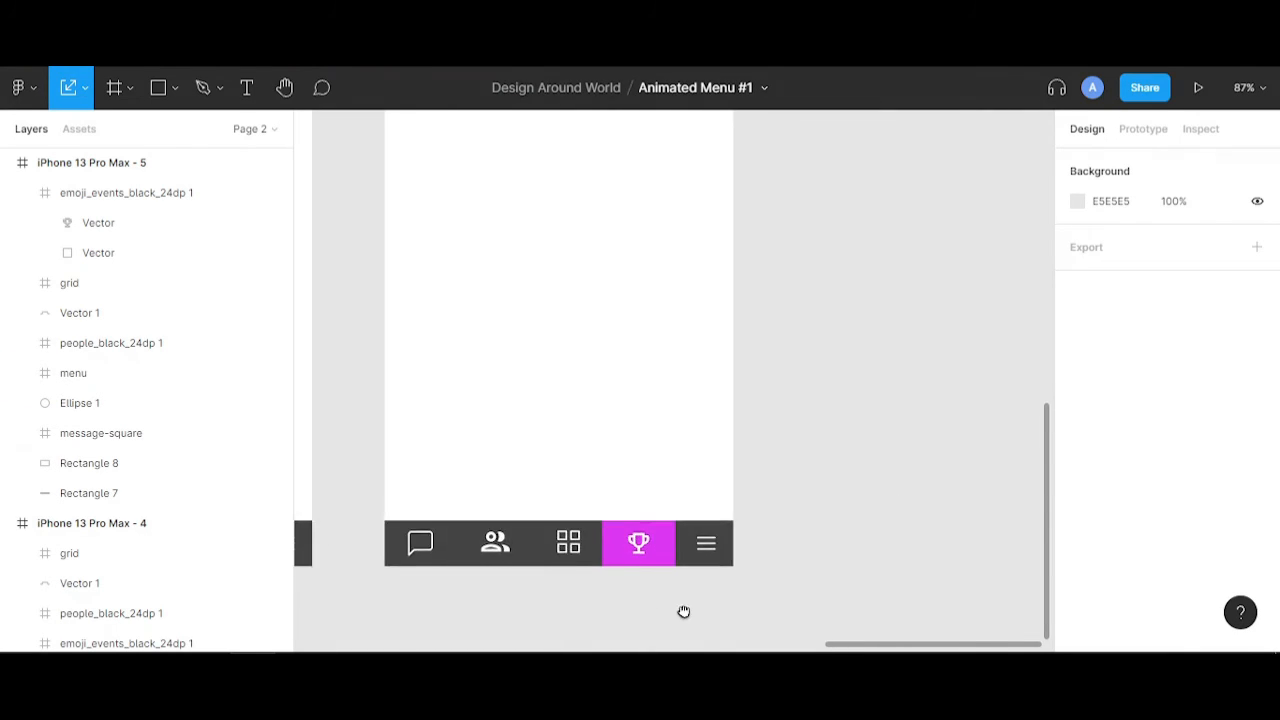
pyautogui.scroll(-5, 706, 548)
pyautogui.click(705, 535)
pyautogui.click(771, 543)
pyautogui.scroll(1, 772, 545)
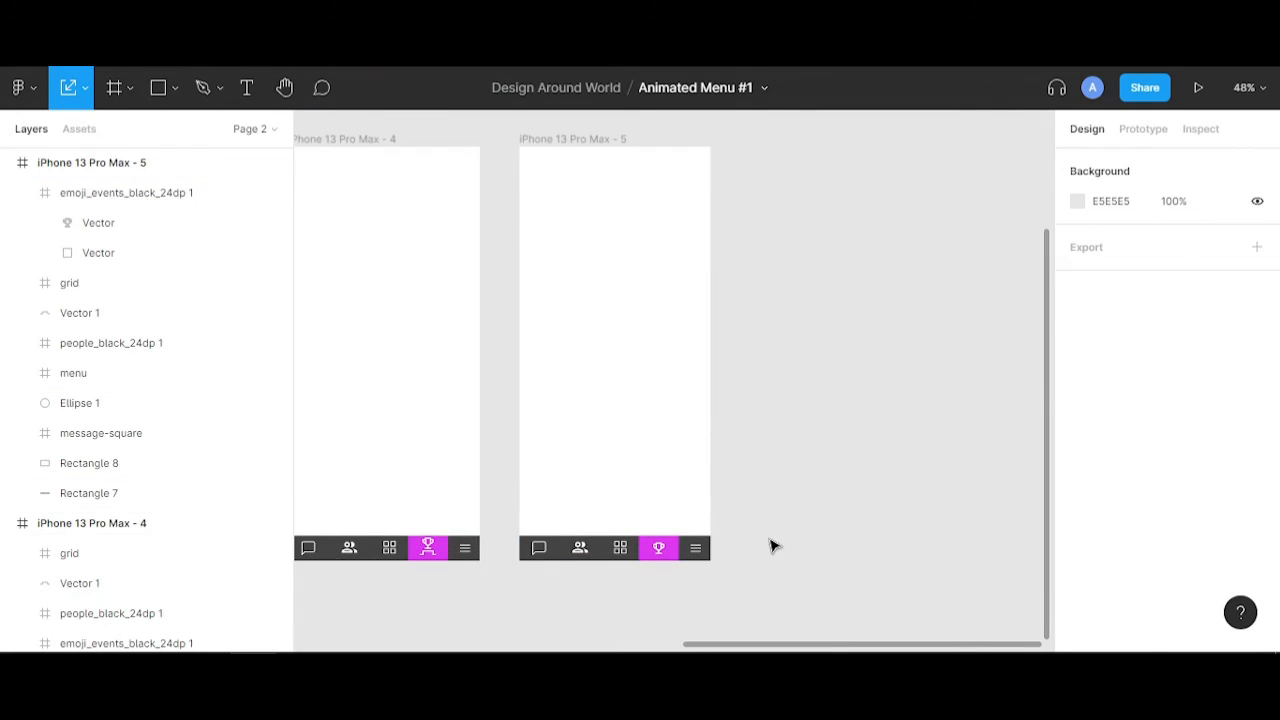
pyautogui.scroll(2, 771, 545)
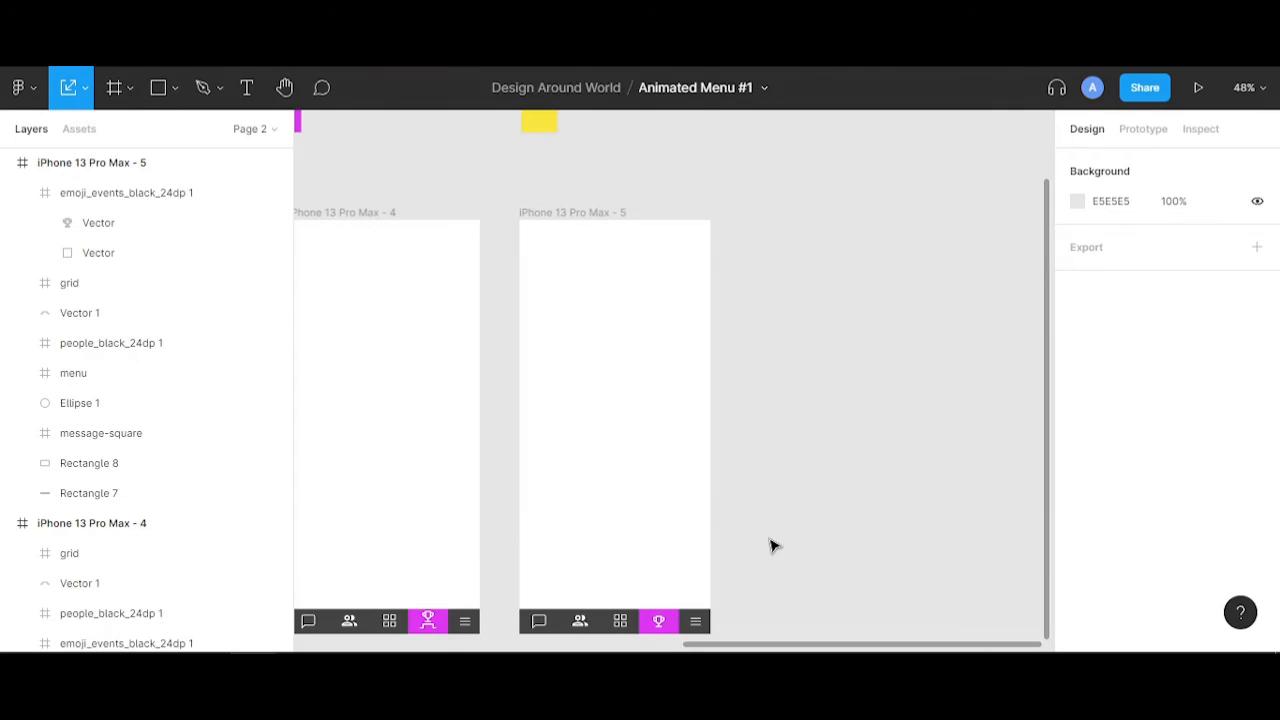
pyautogui.scroll(-2, 771, 545)
# - Move the fifth screen's magenta highlight rectangle to X 338, behind the hamburger menu icon
pyautogui.click(580, 142)
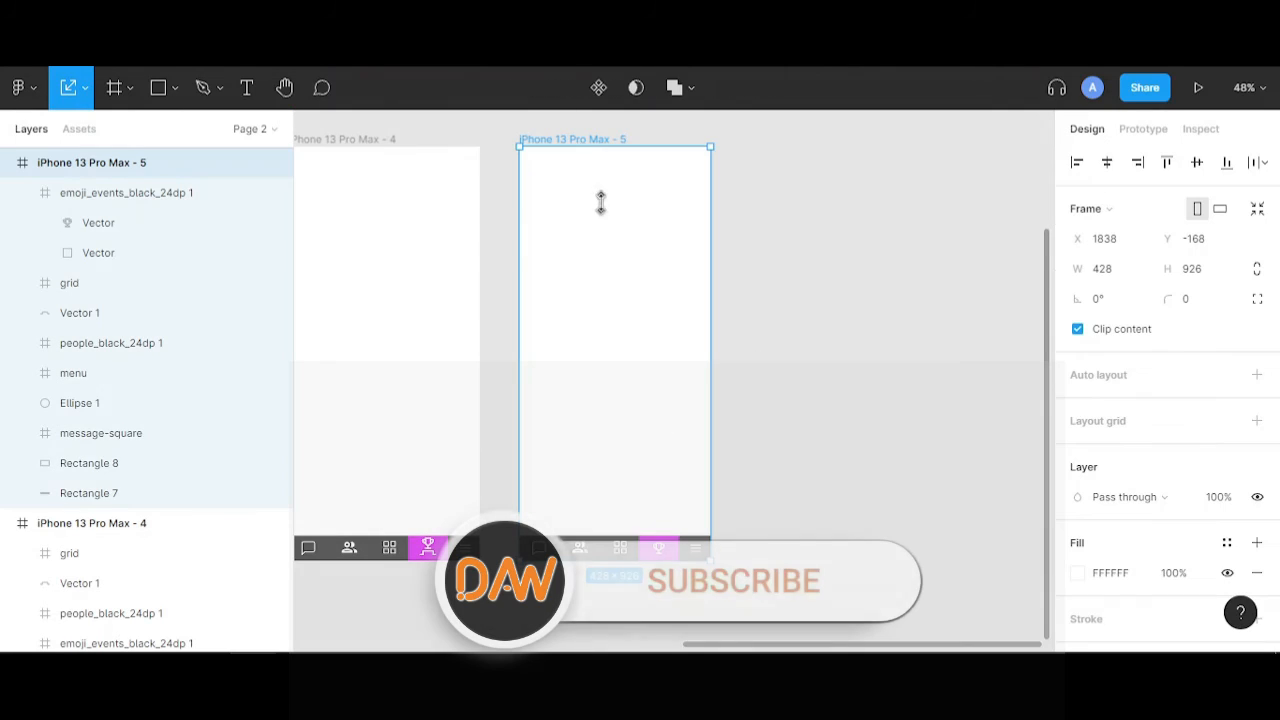
pyautogui.scroll(3, 711, 522)
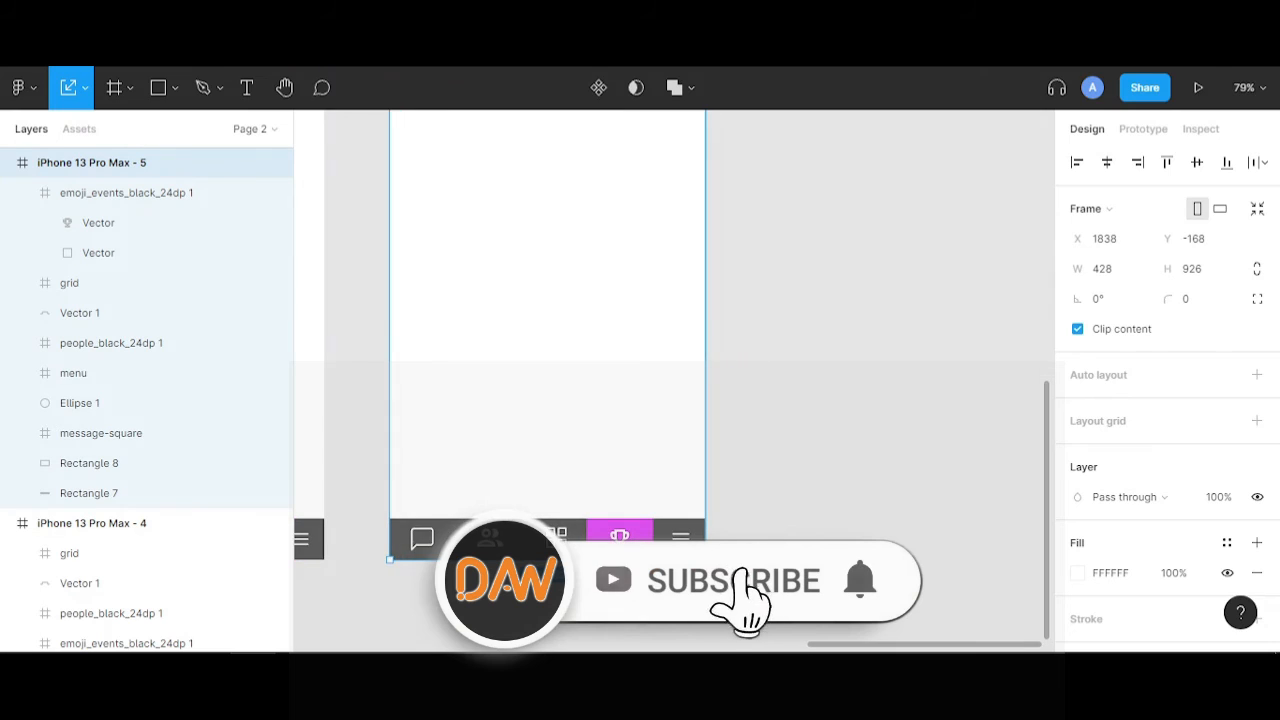
pyautogui.scroll(4, 711, 522)
pyautogui.scroll(1, 690, 535)
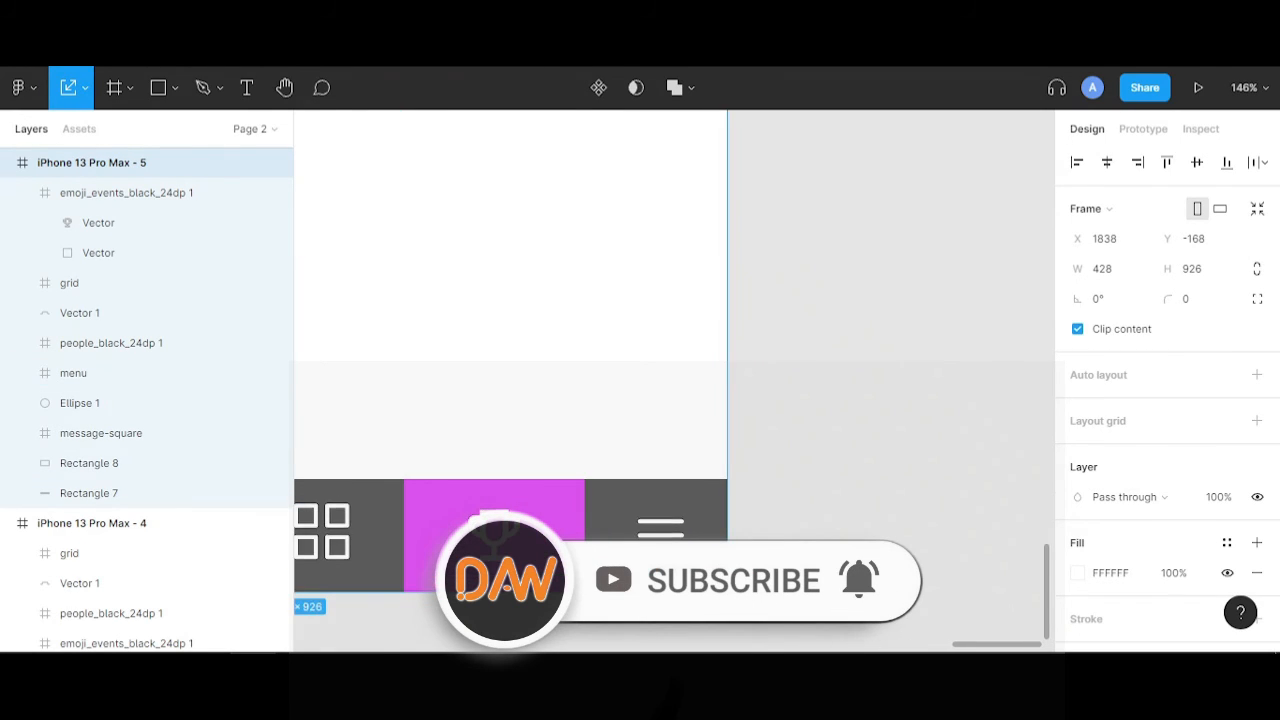
pyautogui.scroll(3, 682, 540)
pyautogui.click(541, 503)
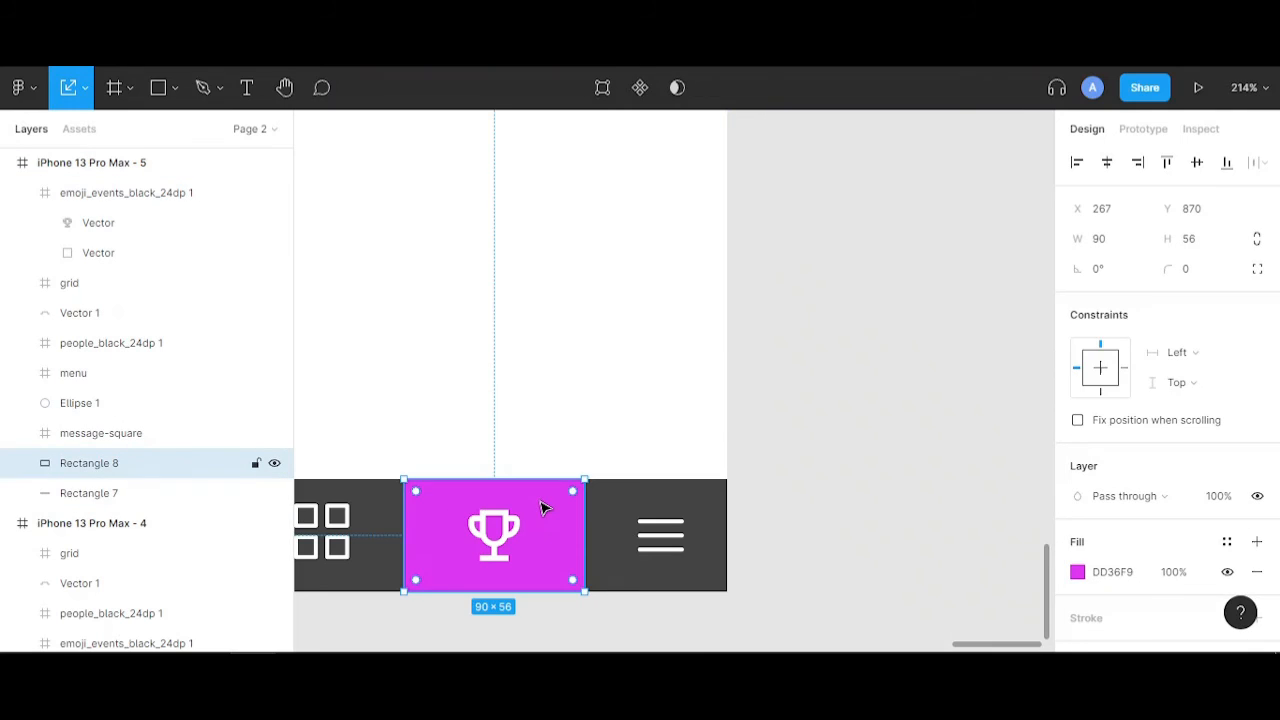
pyautogui.hotkey('shift', 'Right')
pyautogui.hotkey('shift', 'Right')
pyautogui.hotkey('shift', 'Right')
pyautogui.hotkey('shift', 'Right')
pyautogui.hotkey('shift', 'Right')
pyautogui.hotkey('shift', 'Right')
pyautogui.hotkey('shift', 'Right')
pyautogui.press('Right')
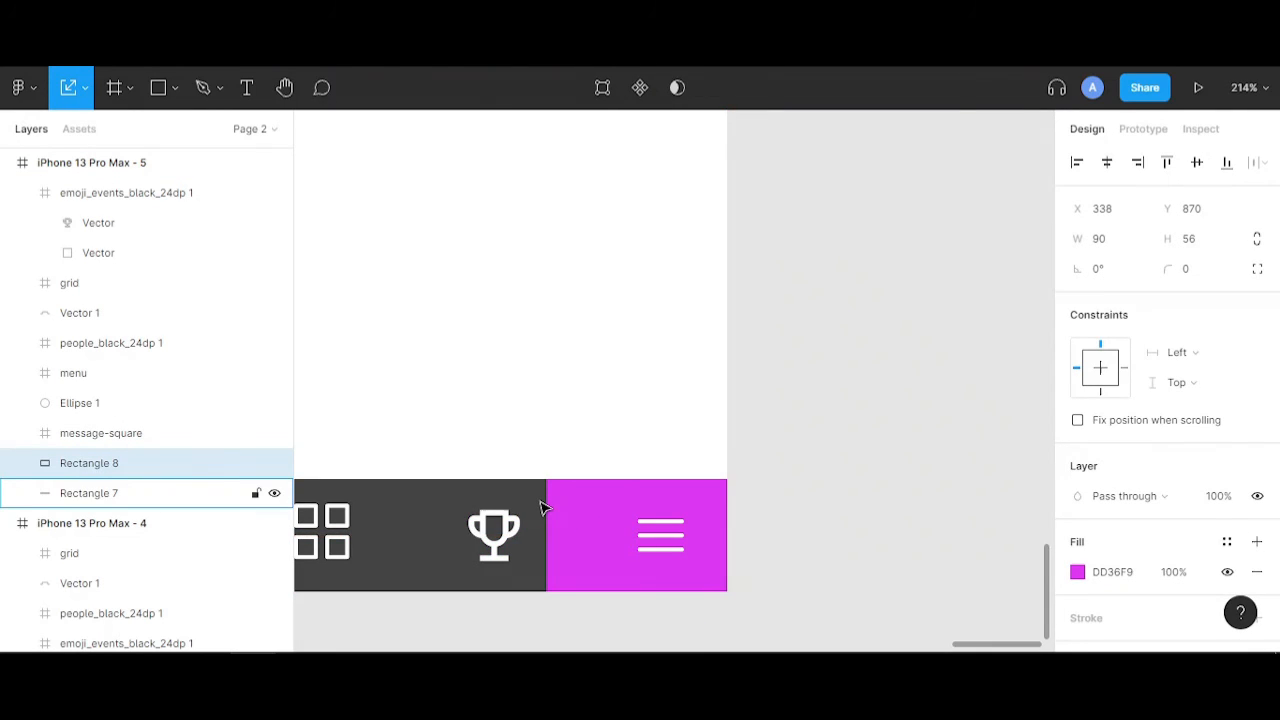
# - Try scaling the menu highlight rectangle down to 78 px wide from its left edge, and undo the scaling
pyautogui.moveTo(546, 515); pyautogui.dragTo(569, 517)
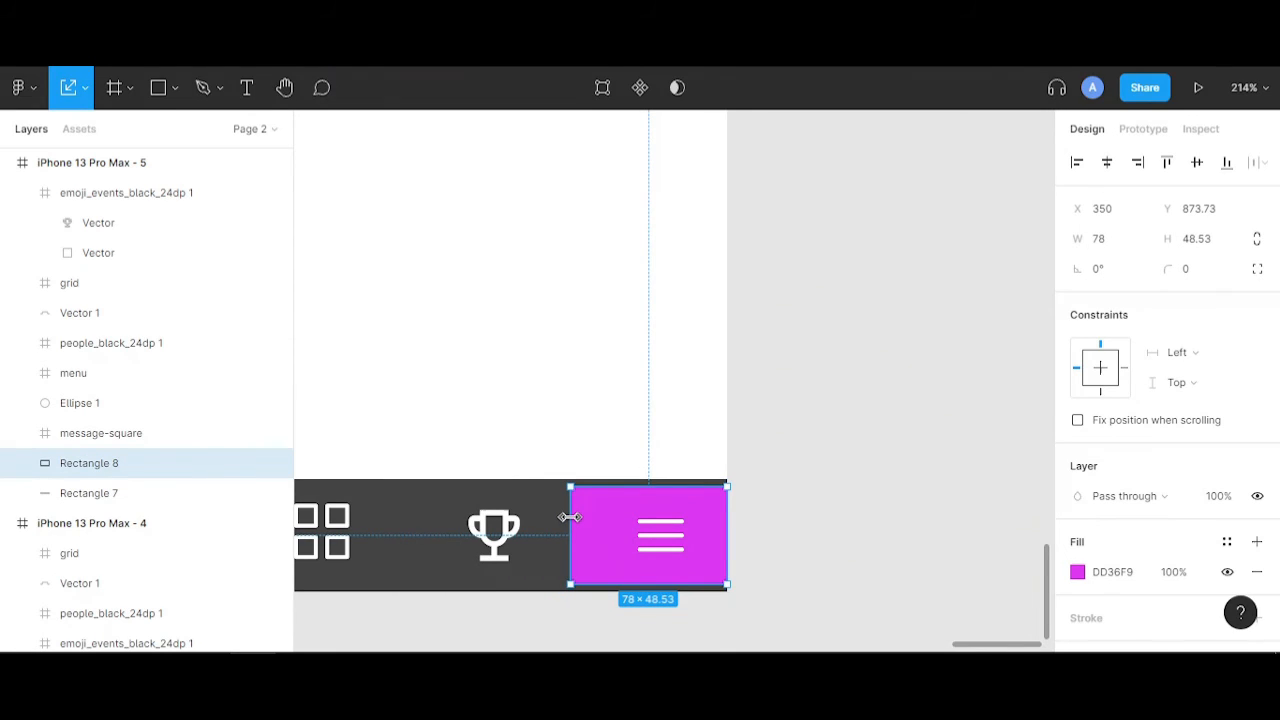
pyautogui.hotkey('ctrl', 'z')
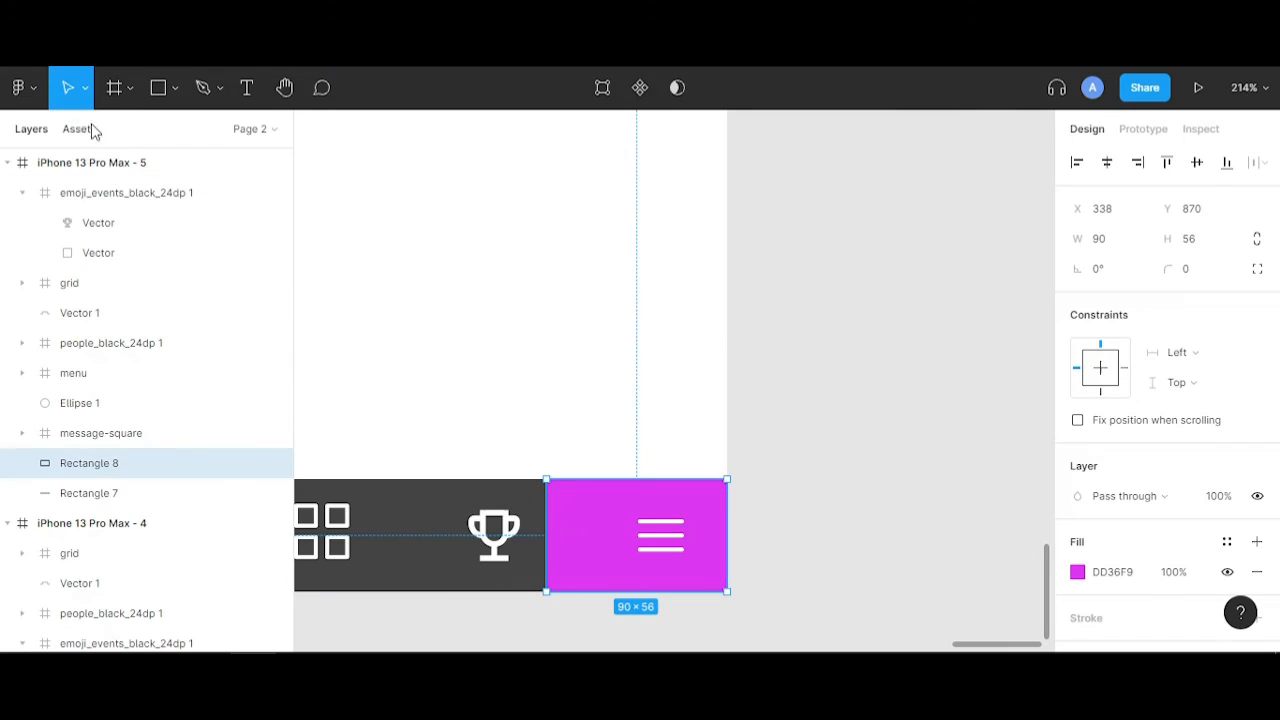
# - Narrow the fifth screen's magenta highlight rectangle from its left edge to 66 px wide, ending at X 362 around the hamburger icon
pyautogui.click(85, 88)
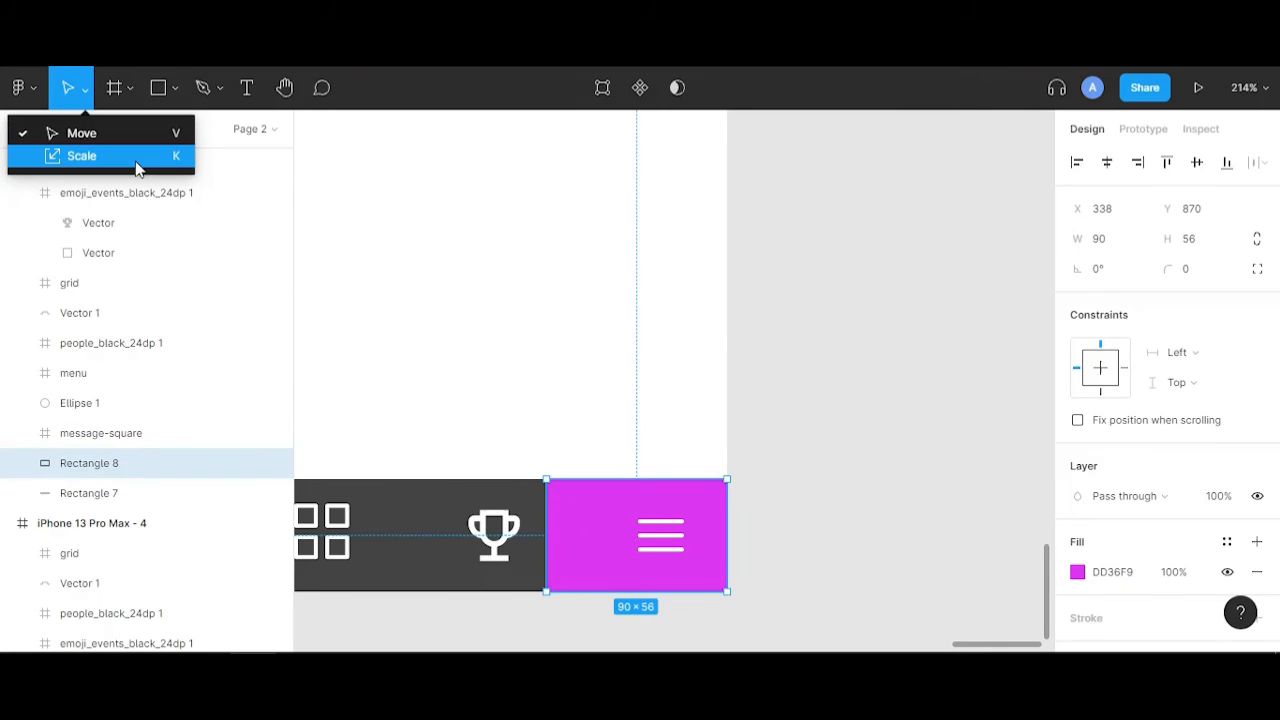
pyautogui.click(864, 450)
pyautogui.click(565, 557)
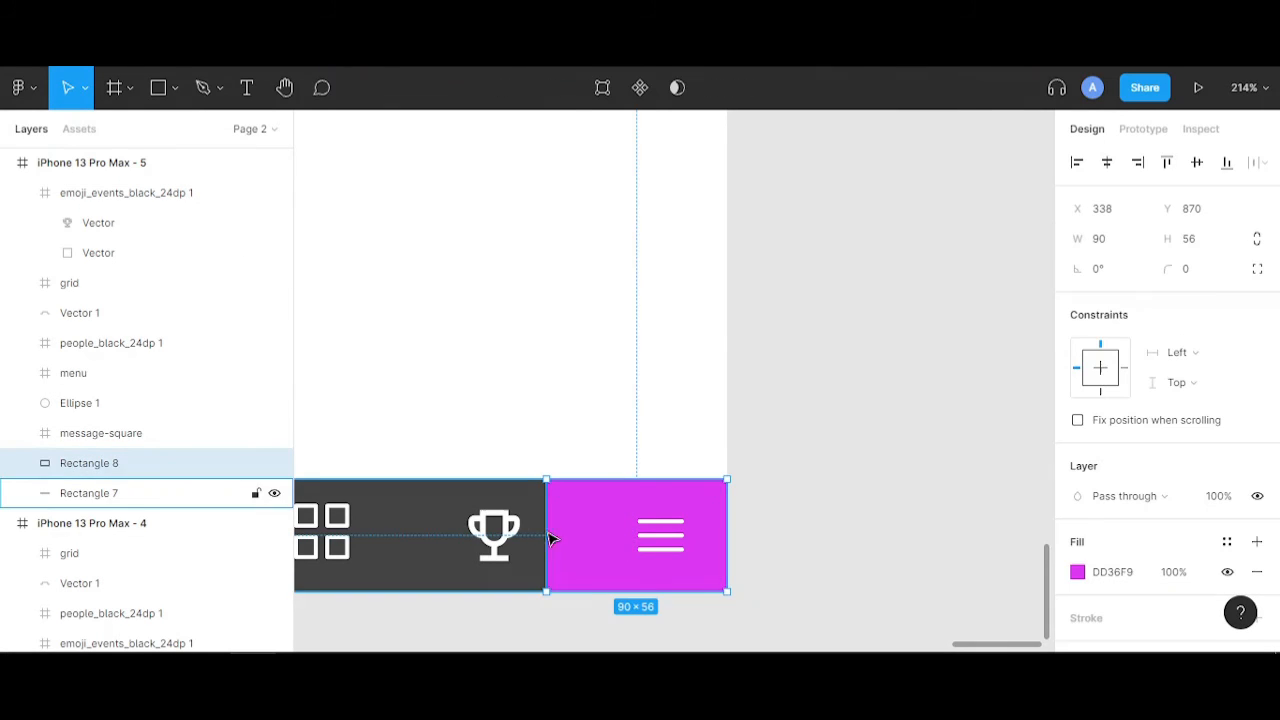
pyautogui.moveTo(546, 530); pyautogui.dragTo(594, 529)
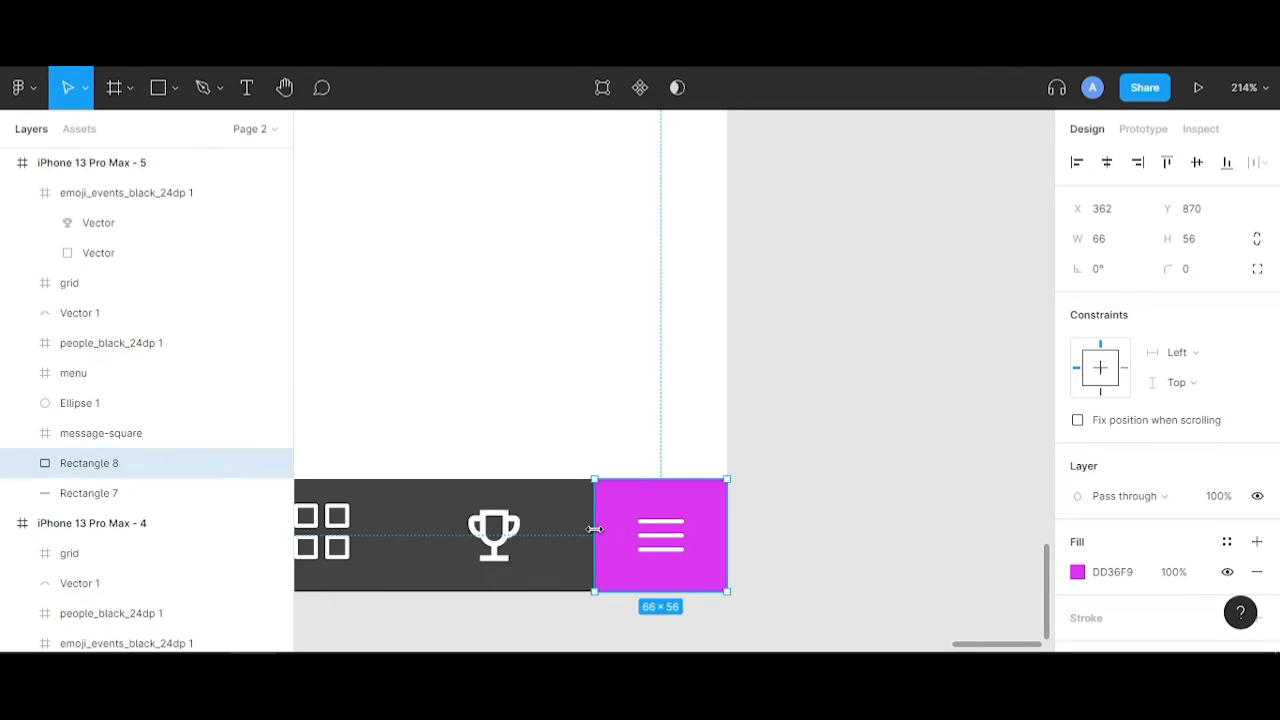
pyautogui.click(944, 592)
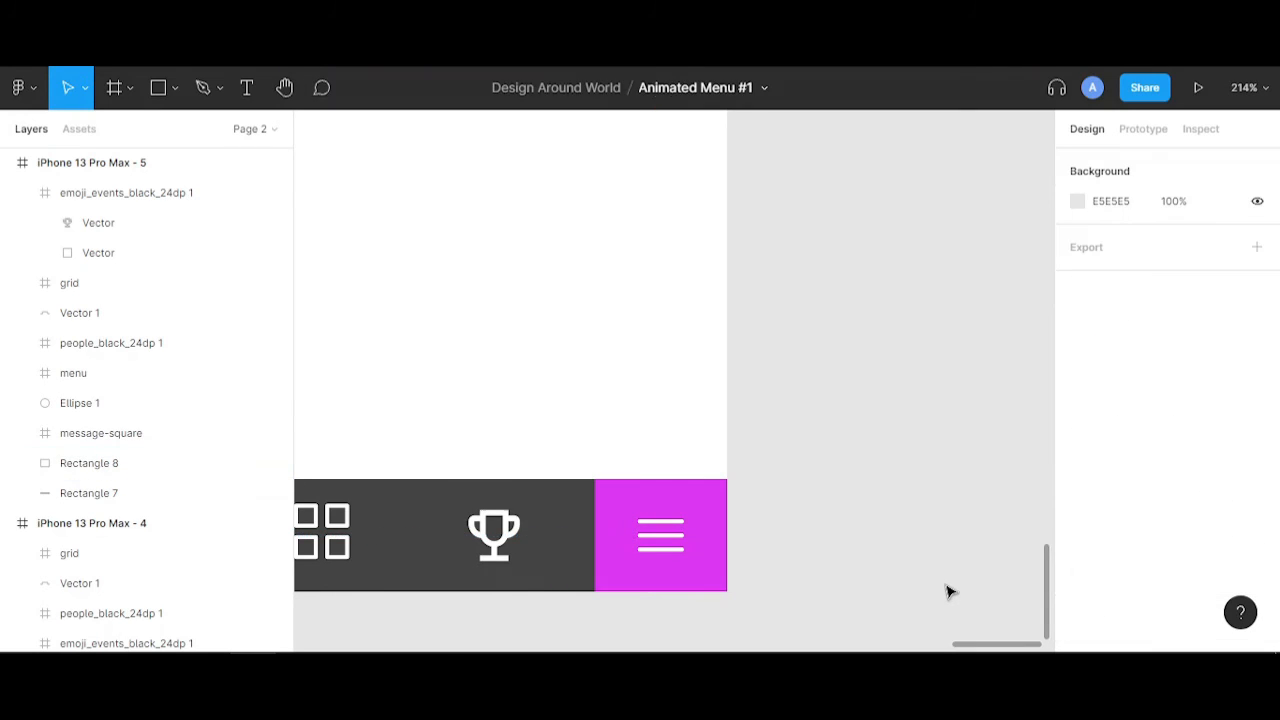
pyautogui.click(715, 522)
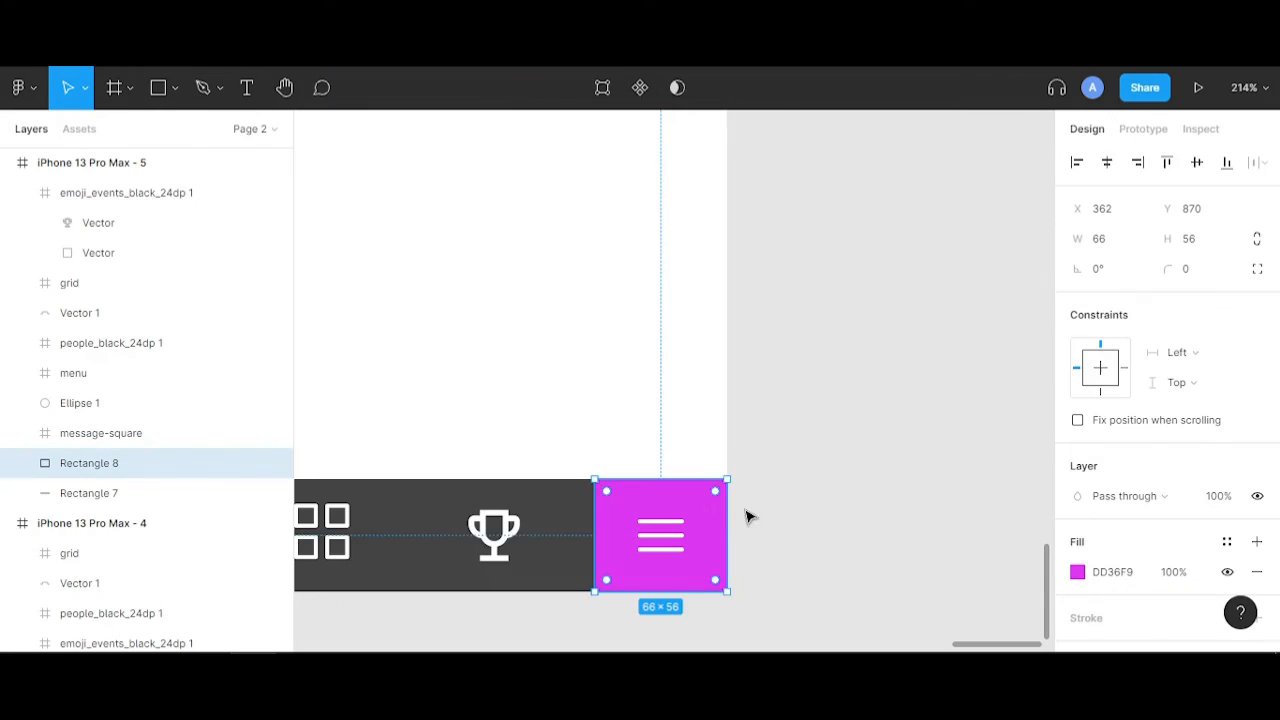
# - Recolor the fifth screen's highlight rectangle to yellow F9E536, sampled from the yellow swatch above the frames
pyautogui.scroll(-6, 883, 494)
pyautogui.scroll(-3, 914, 446)
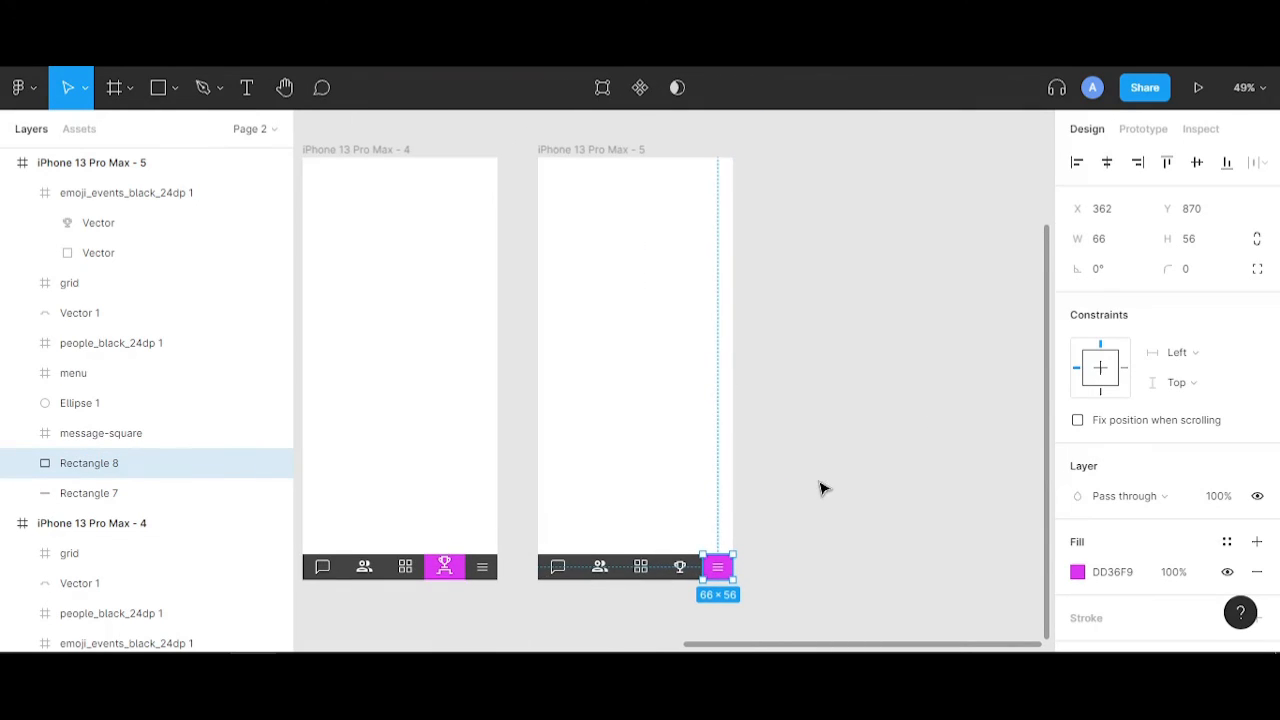
pyautogui.scroll(-3, 805, 416)
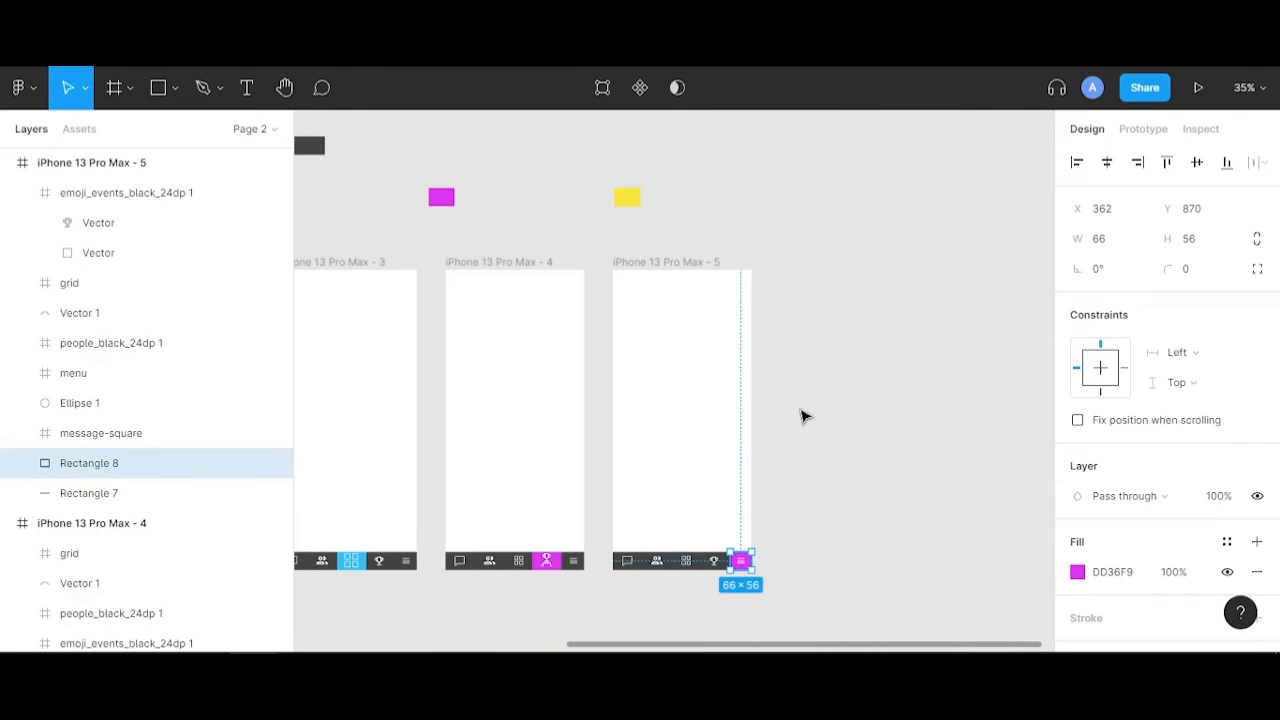
pyautogui.click(633, 208)
pyautogui.click(741, 561)
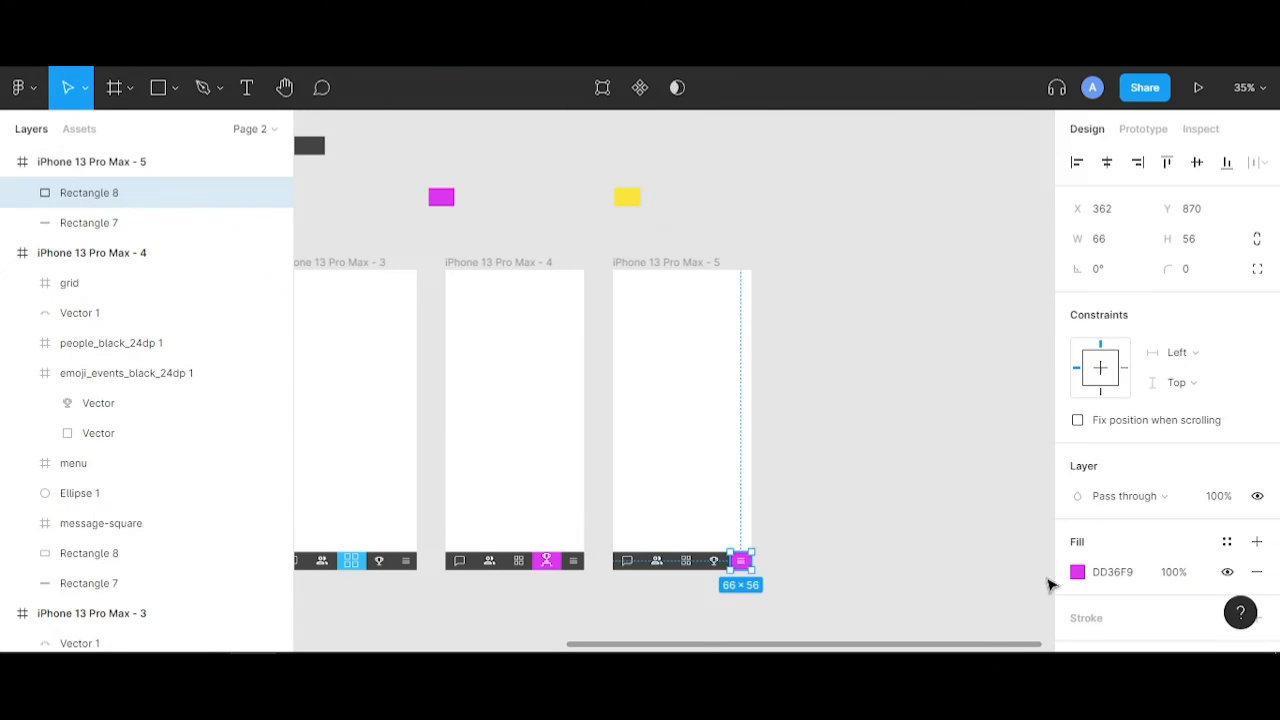
pyautogui.click(1077, 571)
pyautogui.click(857, 441)
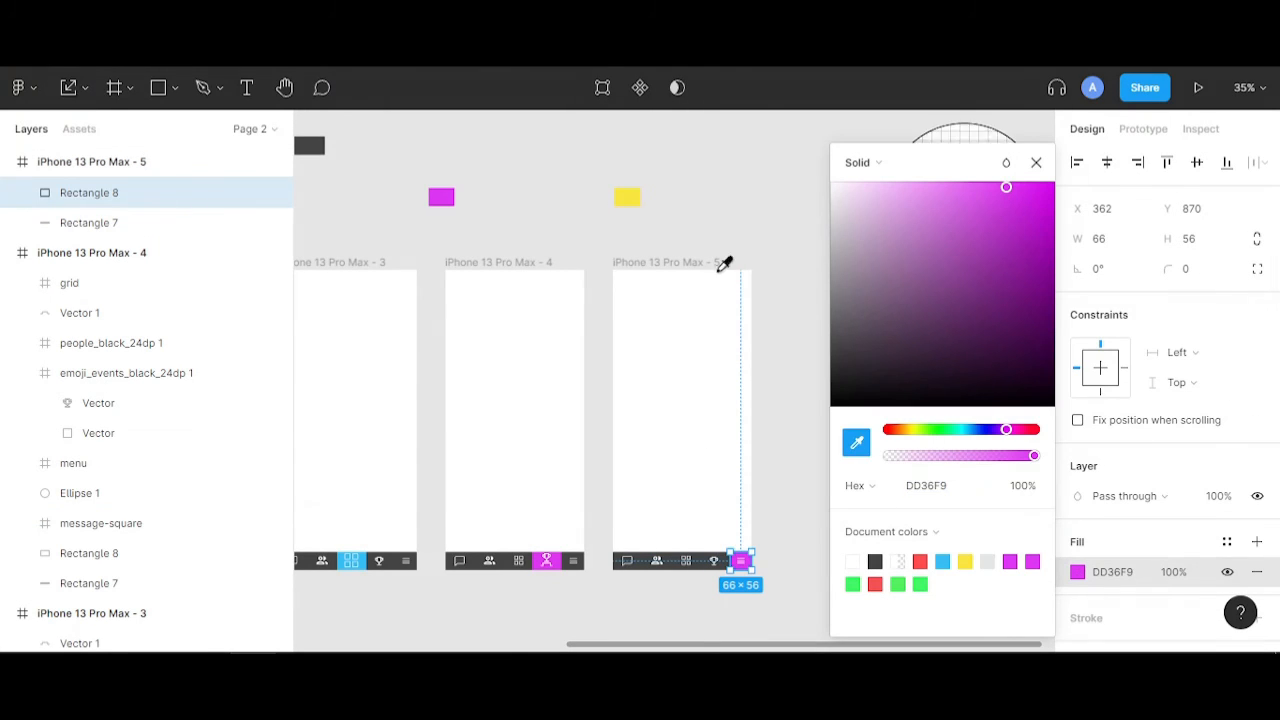
pyautogui.click(630, 197)
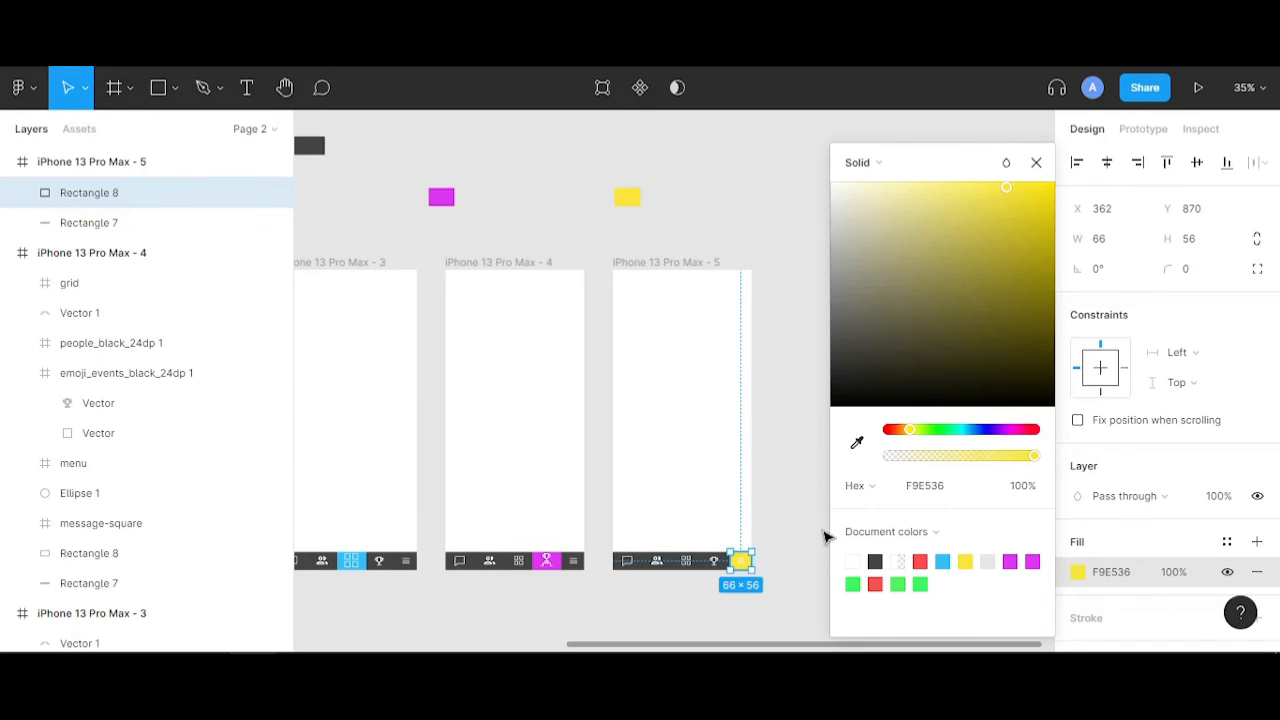
pyautogui.click(806, 543)
# - Play the animated menu prototype and switch between its trophy and hamburger menu items to study the highlighted states
pyautogui.scroll(10, 723, 634)
pyautogui.scroll(5, 789, 360)
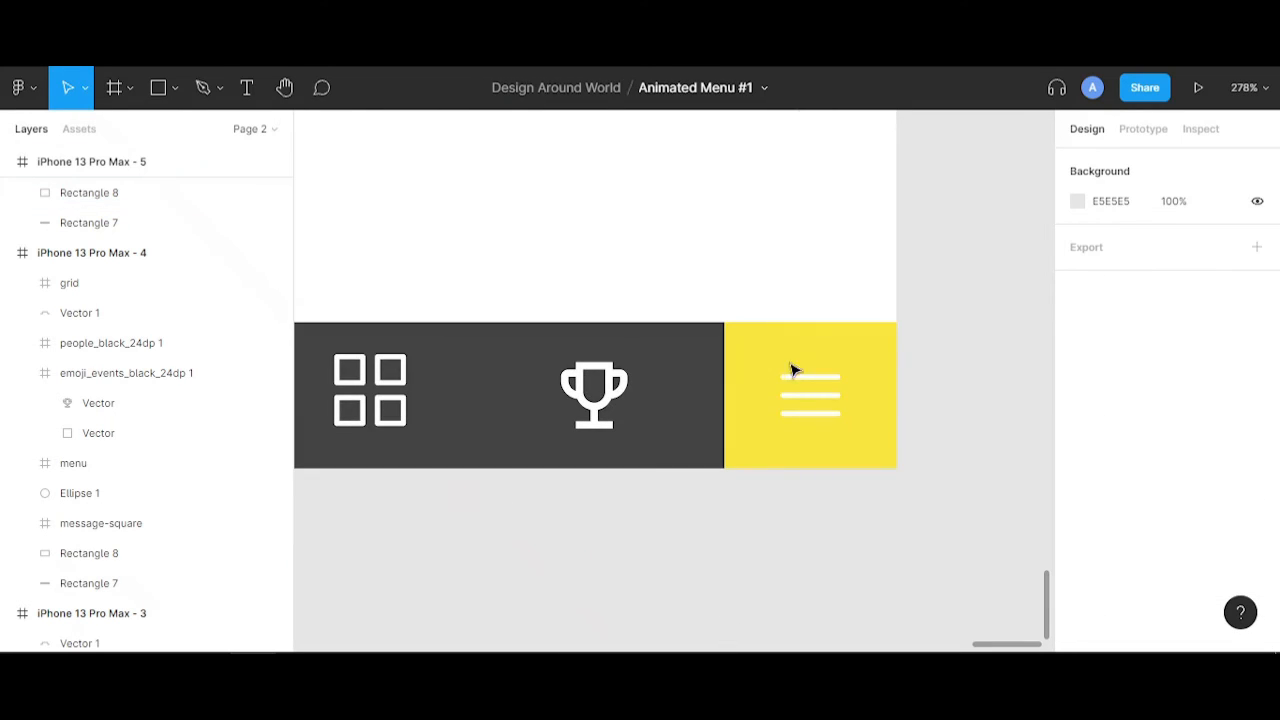
pyautogui.click(1198, 87)
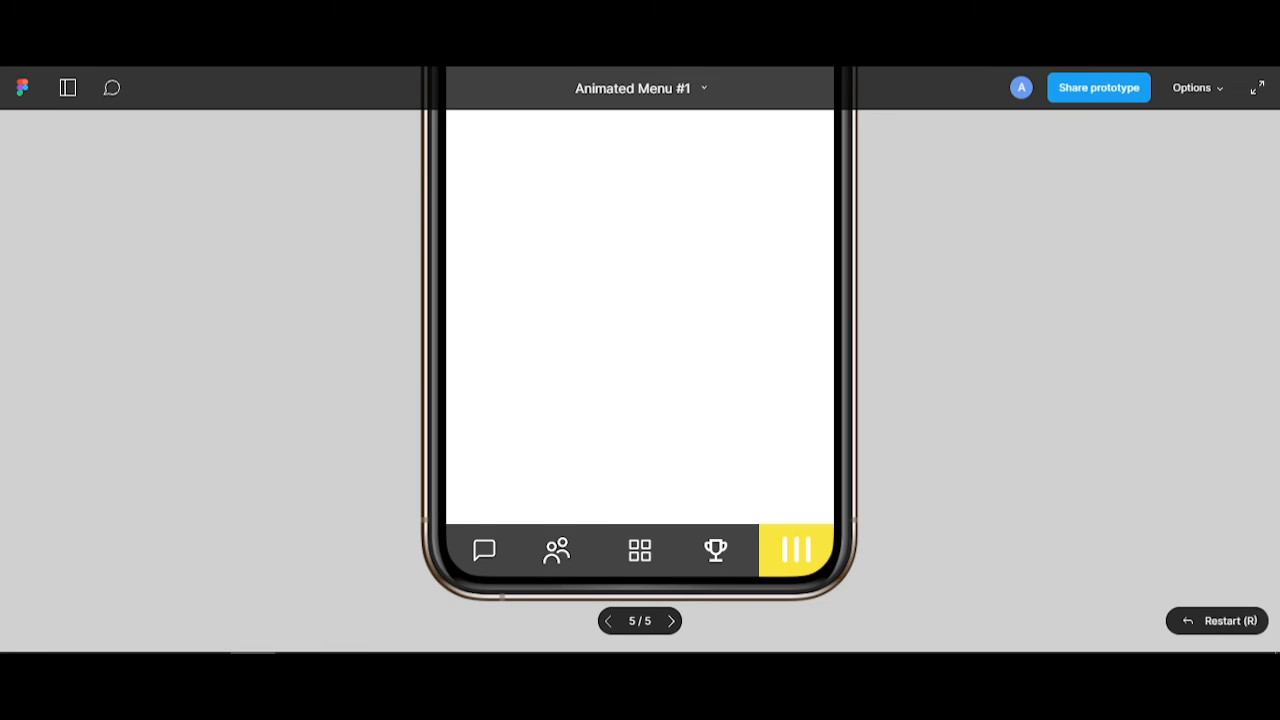
pyautogui.click(714, 545)
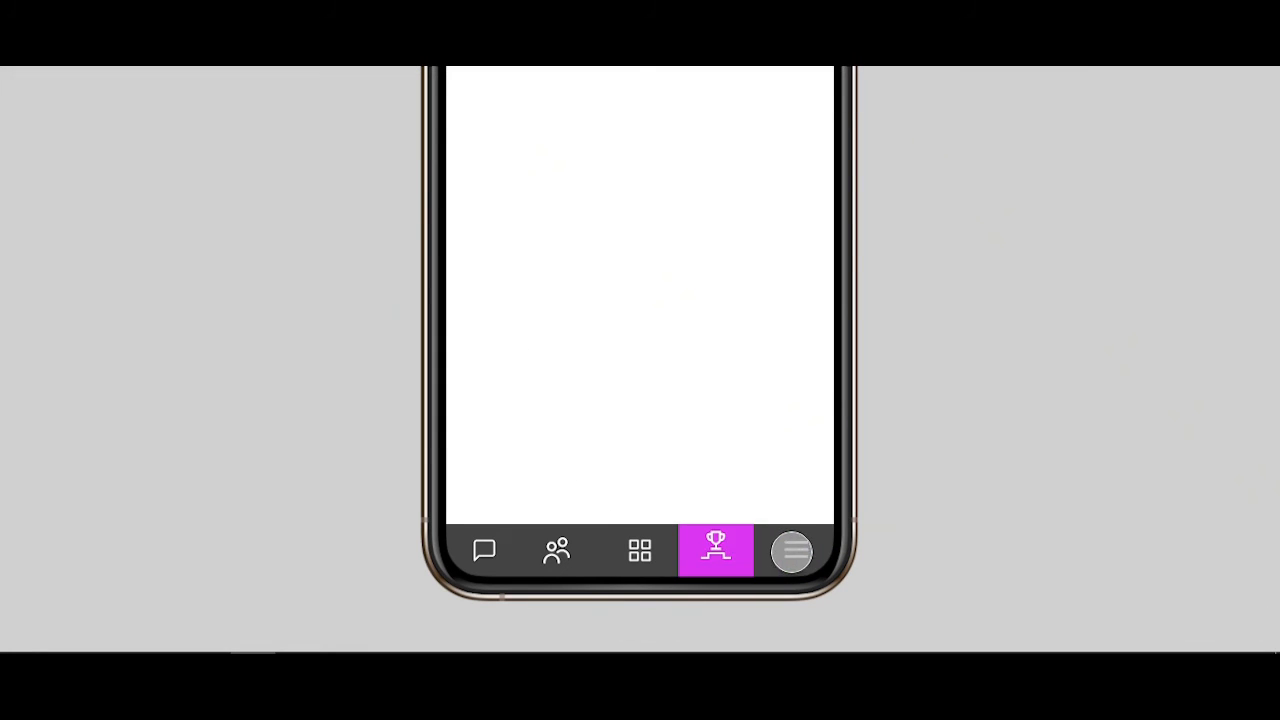
pyautogui.click(787, 548)
pyautogui.click(180, 50)
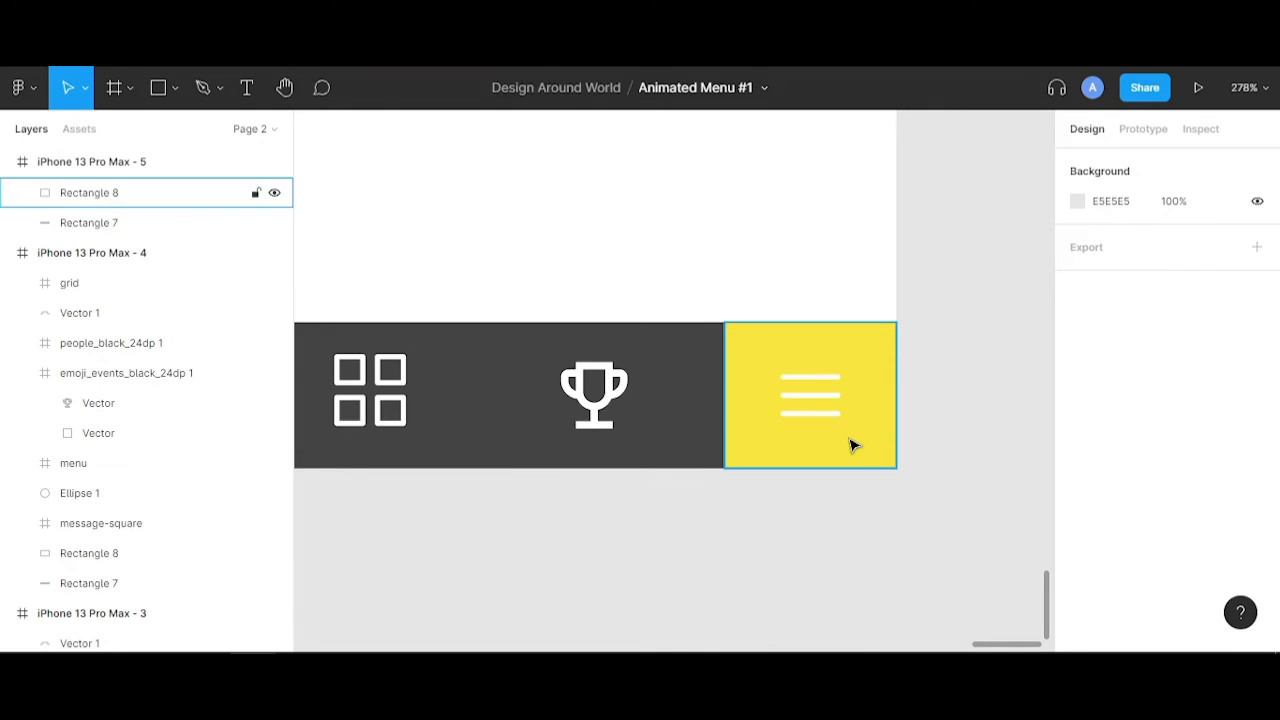
# - Enlarge the fifth screen's hamburger icon from its center to 34 × 34 and rotate it to -90°
pyautogui.click(828, 404)
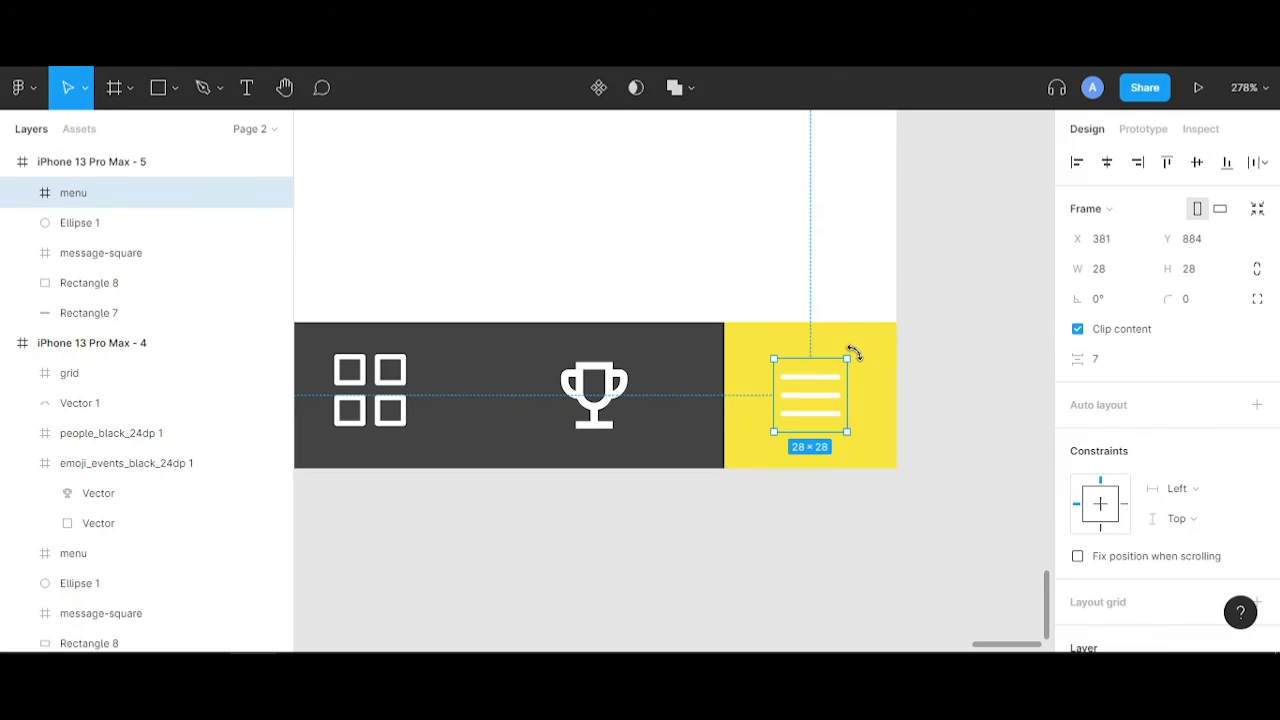
pyautogui.press('alt')
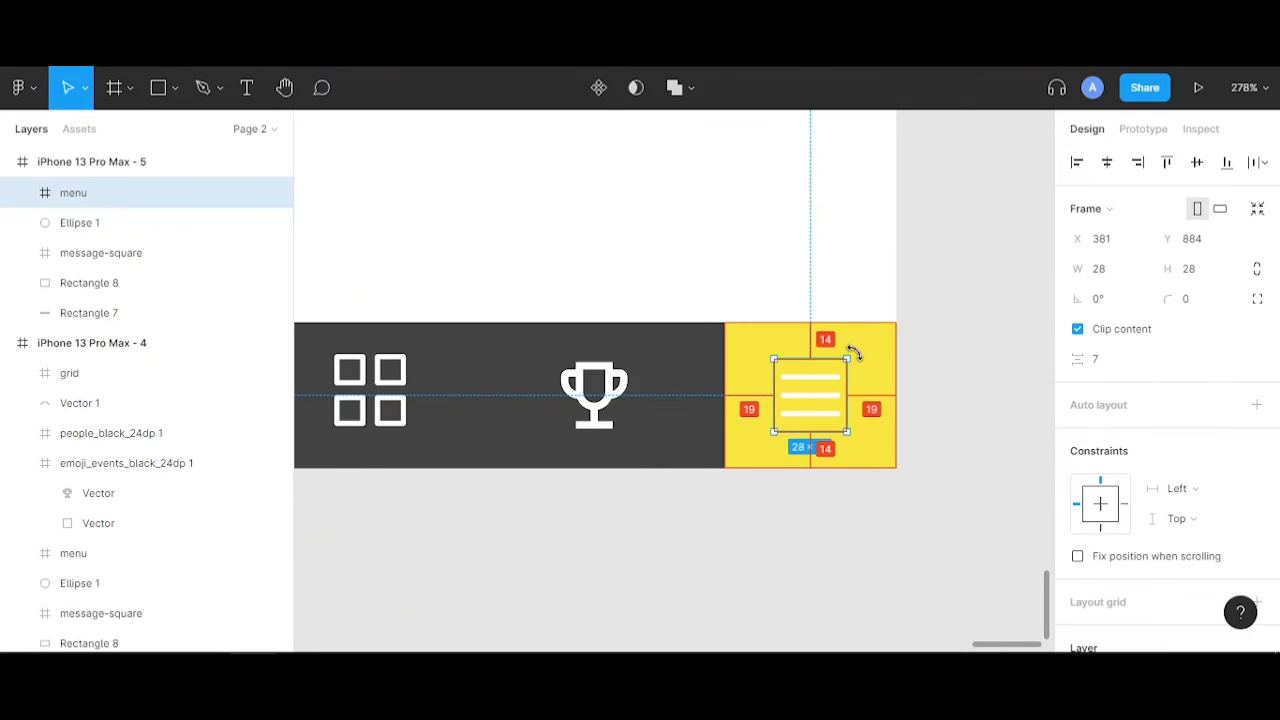
pyautogui.moveTo(853, 352); pyautogui.dragTo(855, 441)
# - Try setting the stroke width of the rotated menu icon's middle line to 3, and undo the change
pyautogui.scroll(-3, 1100, 560)
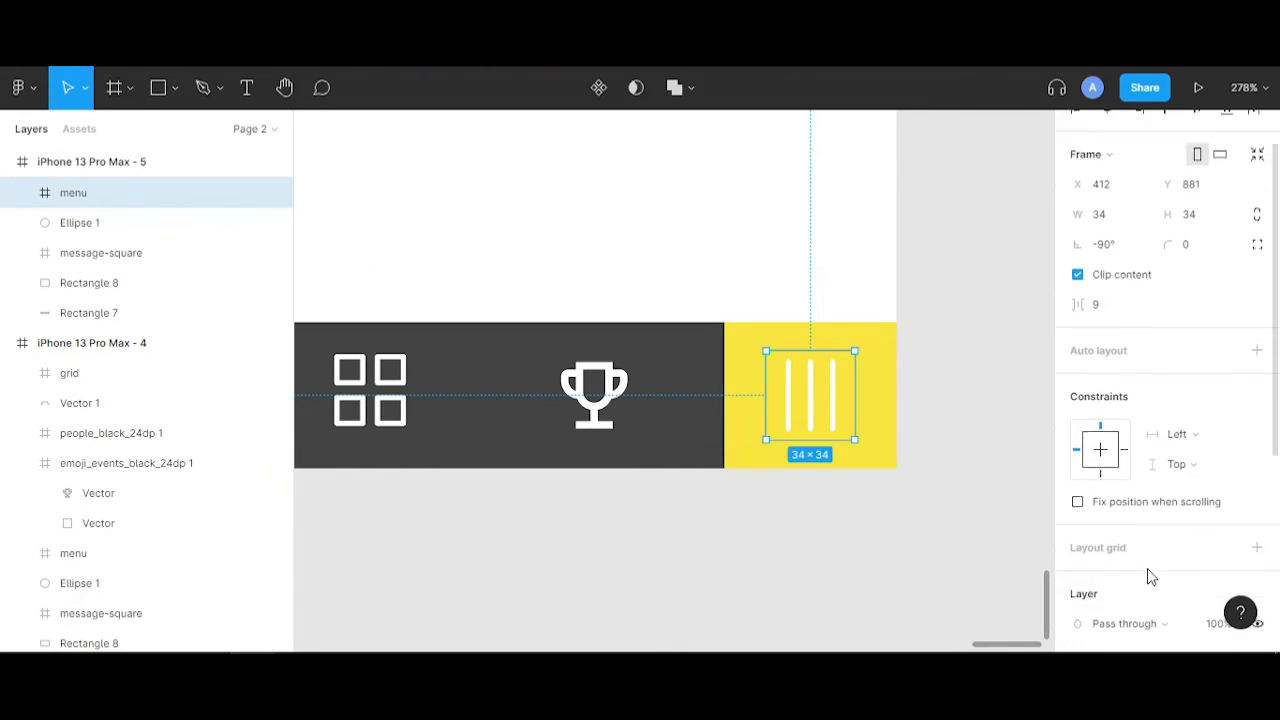
pyautogui.scroll(-1, 847, 417)
pyautogui.scroll(-5, 1063, 489)
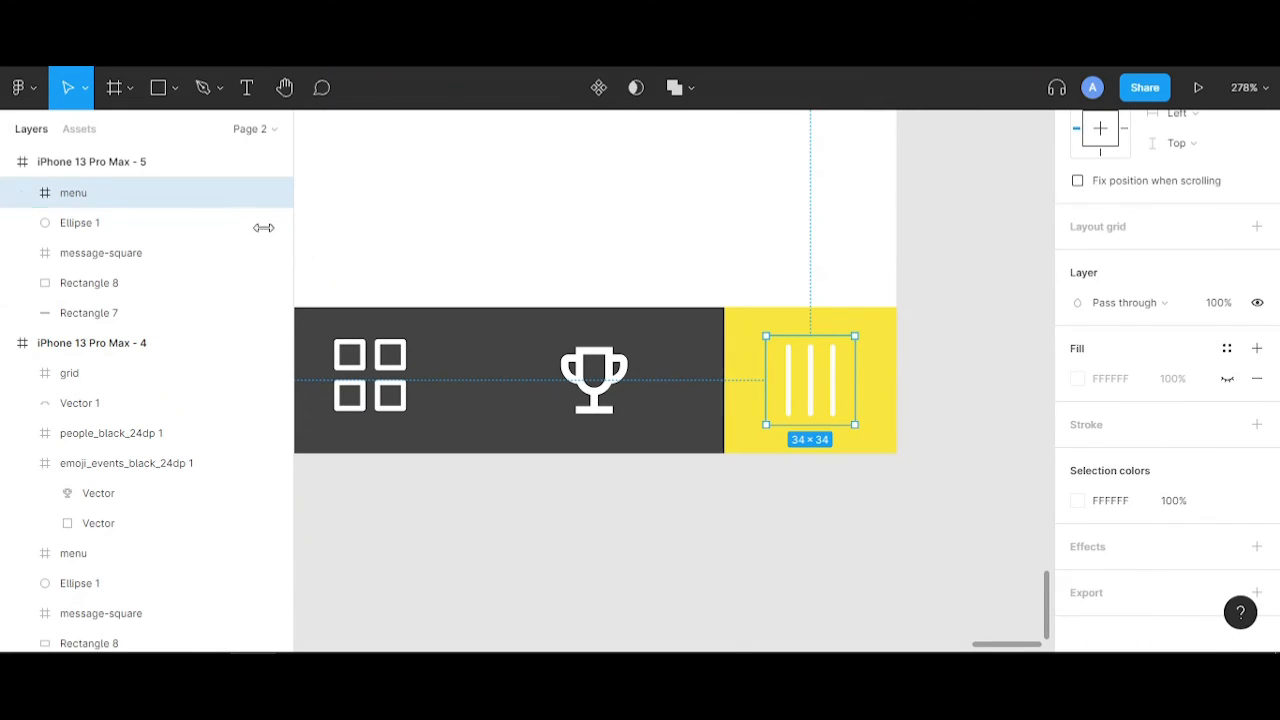
pyautogui.click(22, 193)
pyautogui.click(120, 223)
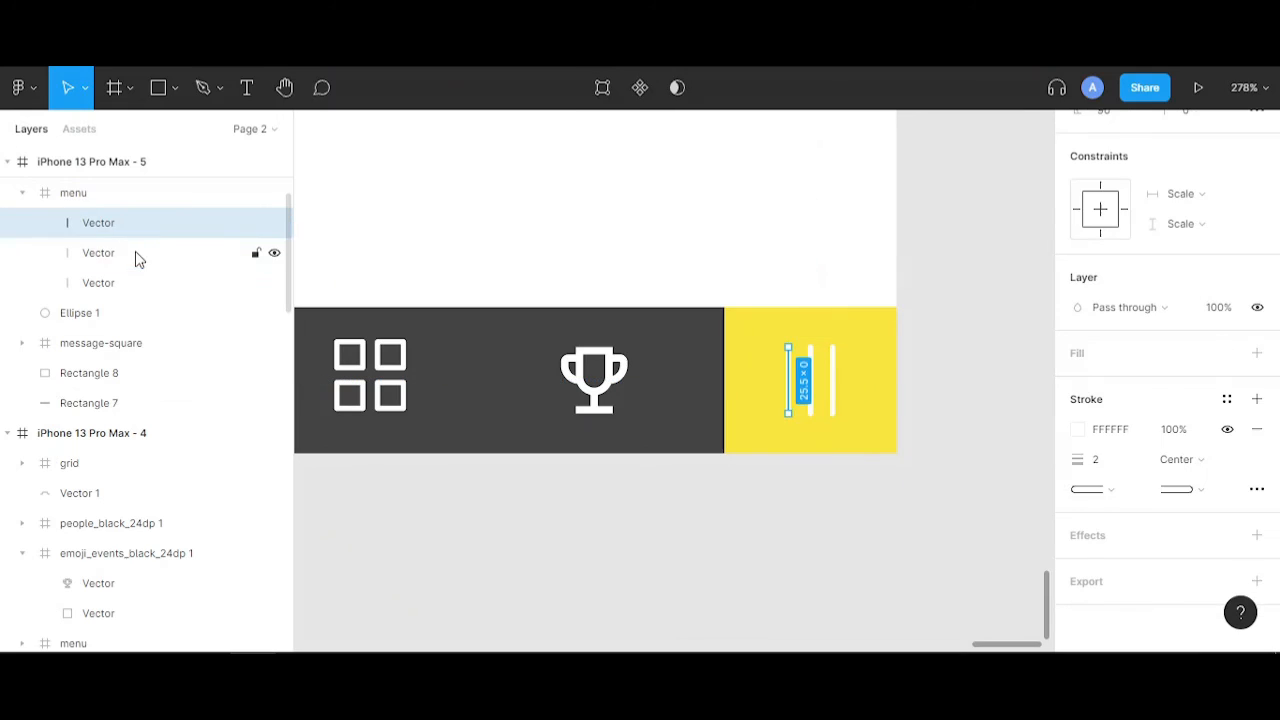
pyautogui.keyDown('shift'); pyautogui.click(134, 253); pyautogui.keyUp('shift')
pyautogui.click(136, 285)
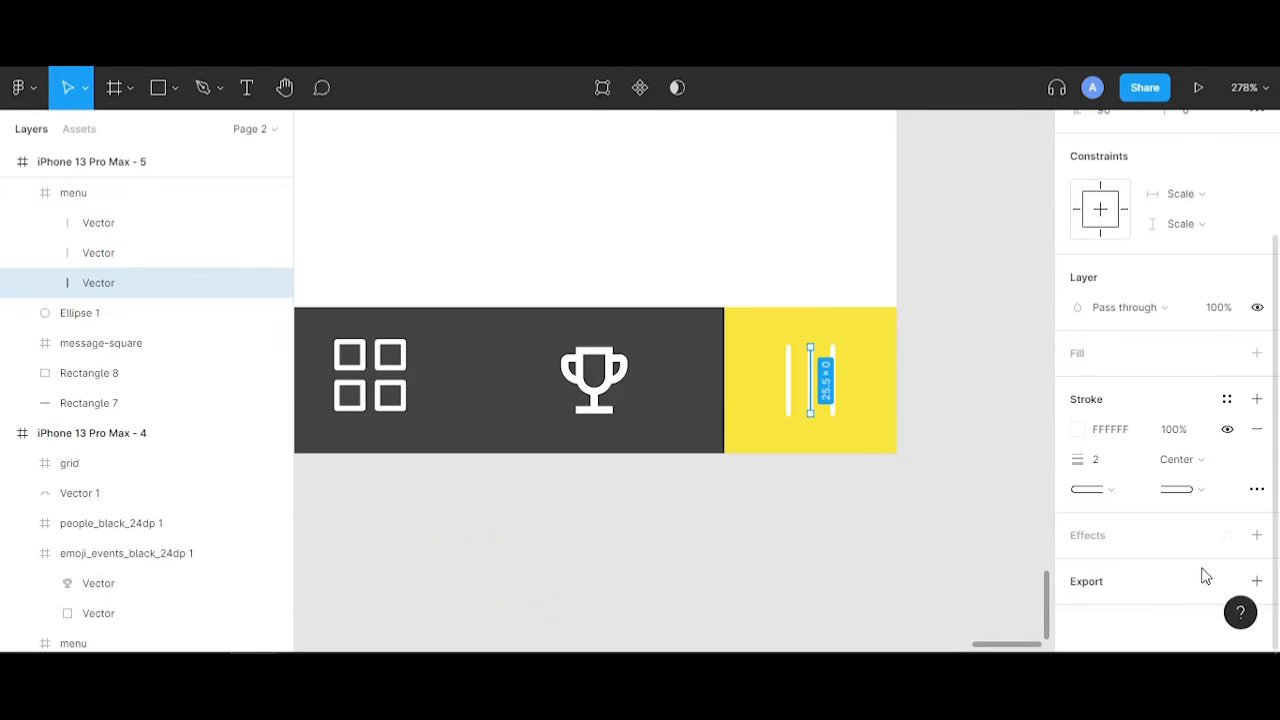
pyautogui.click(1123, 458)
pyautogui.write('3')
pyautogui.press('Return')
pyautogui.hotkey('ctrl', 'z')
# - Set the stroke width of all three lines in the fifth screen's menu icon to 4
pyautogui.click(115, 225)
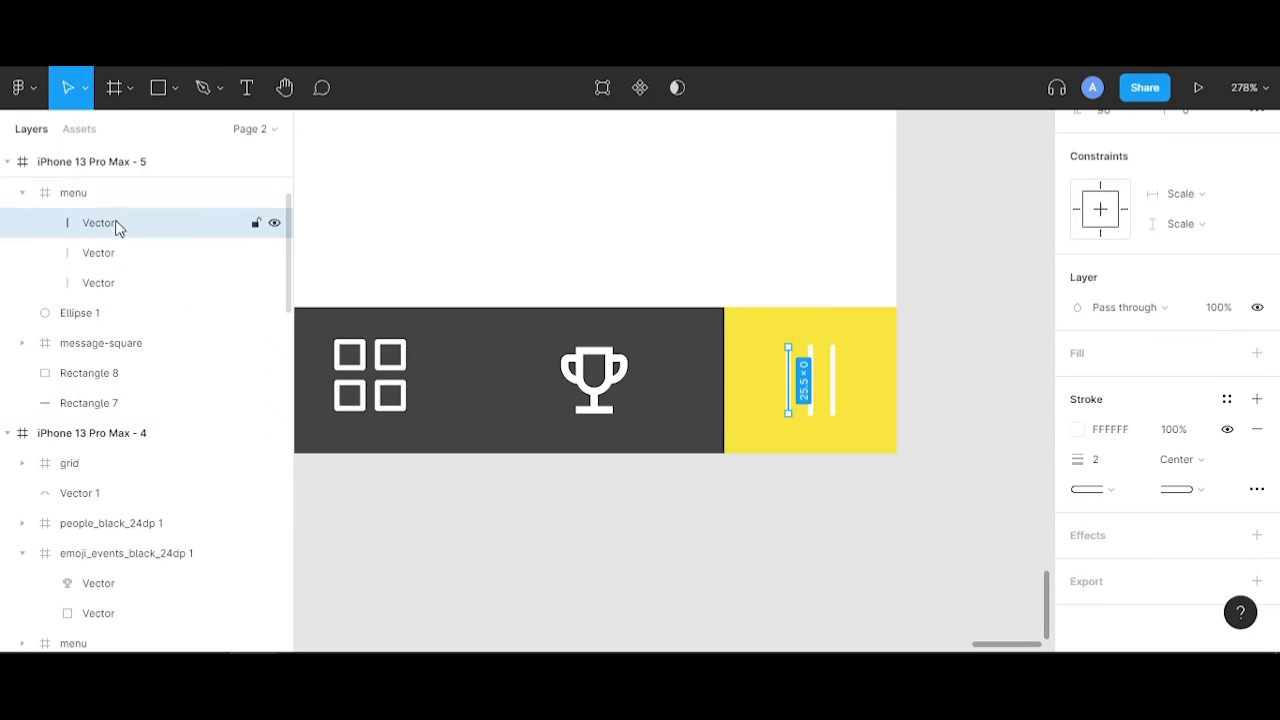
pyautogui.keyDown('shift'); pyautogui.click(123, 283); pyautogui.keyUp('shift')
pyautogui.click(1108, 541)
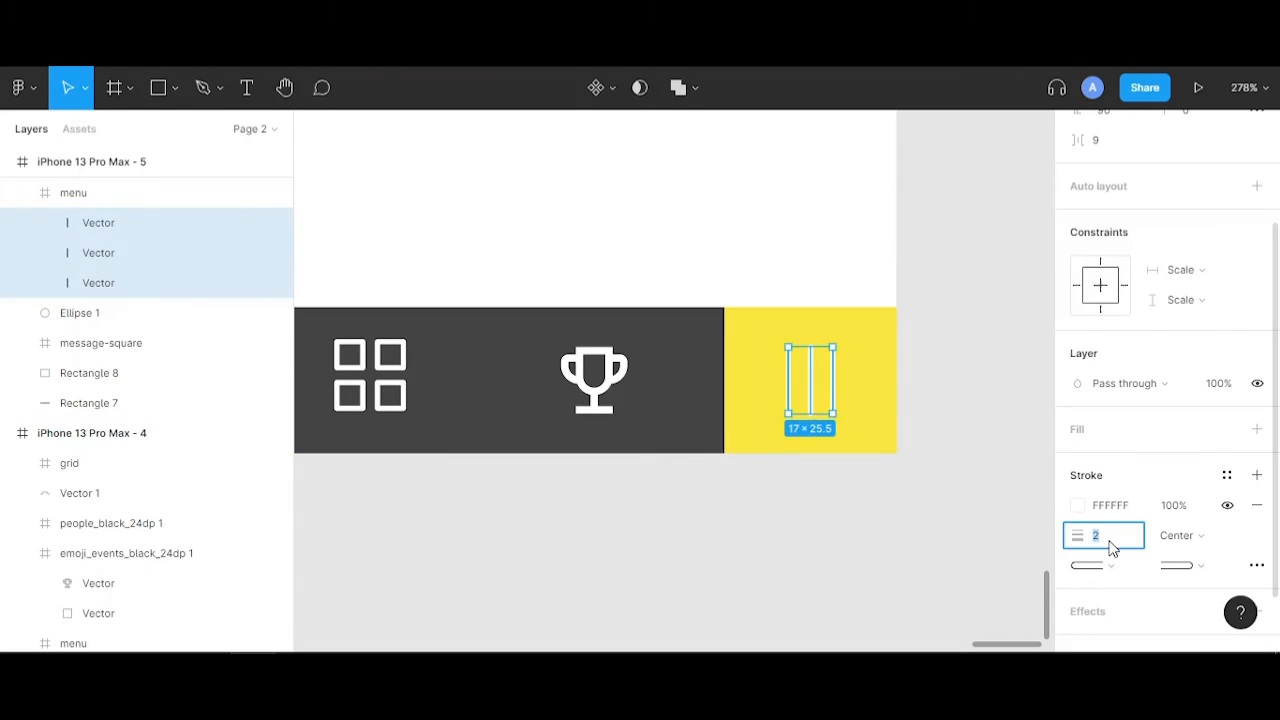
pyautogui.write('4')
pyautogui.press('Return')
pyautogui.click(990, 521)
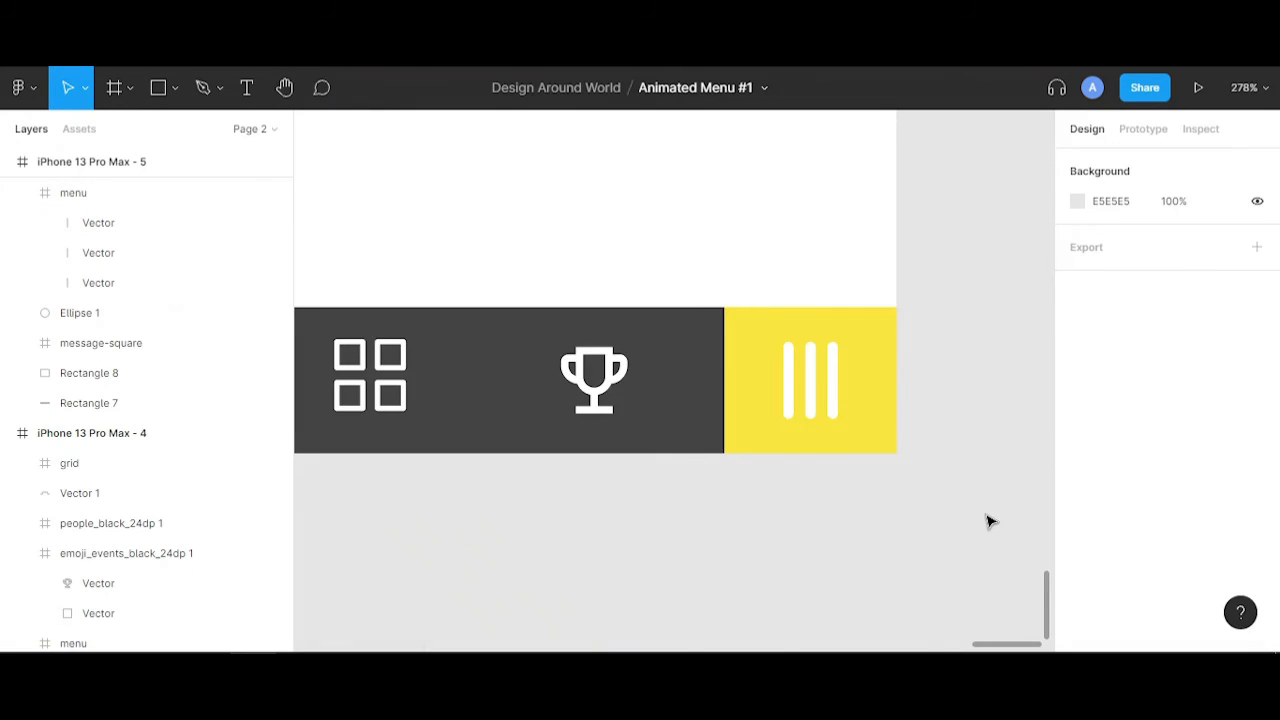
# - Review the navigation bars and their highlighted icons across all five iPhone 13 Pro Max frames
pyautogui.scroll(-10, 988, 521)
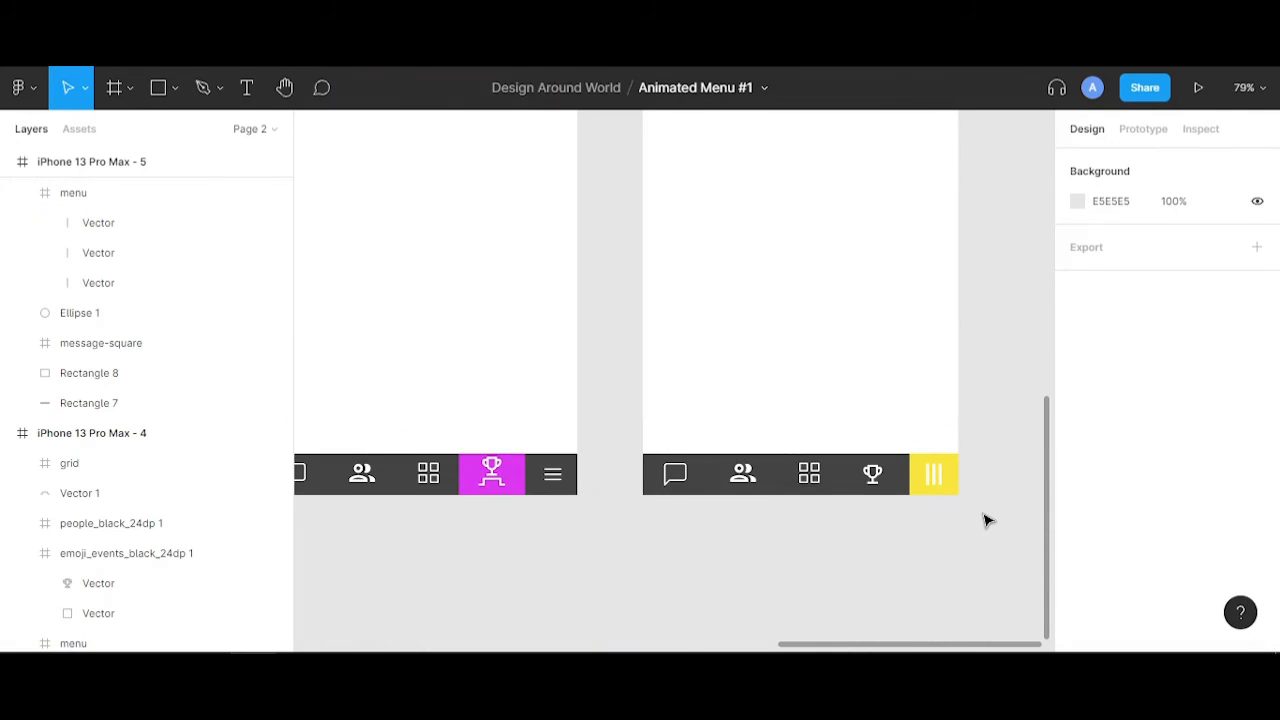
pyautogui.scroll(-5, 980, 520)
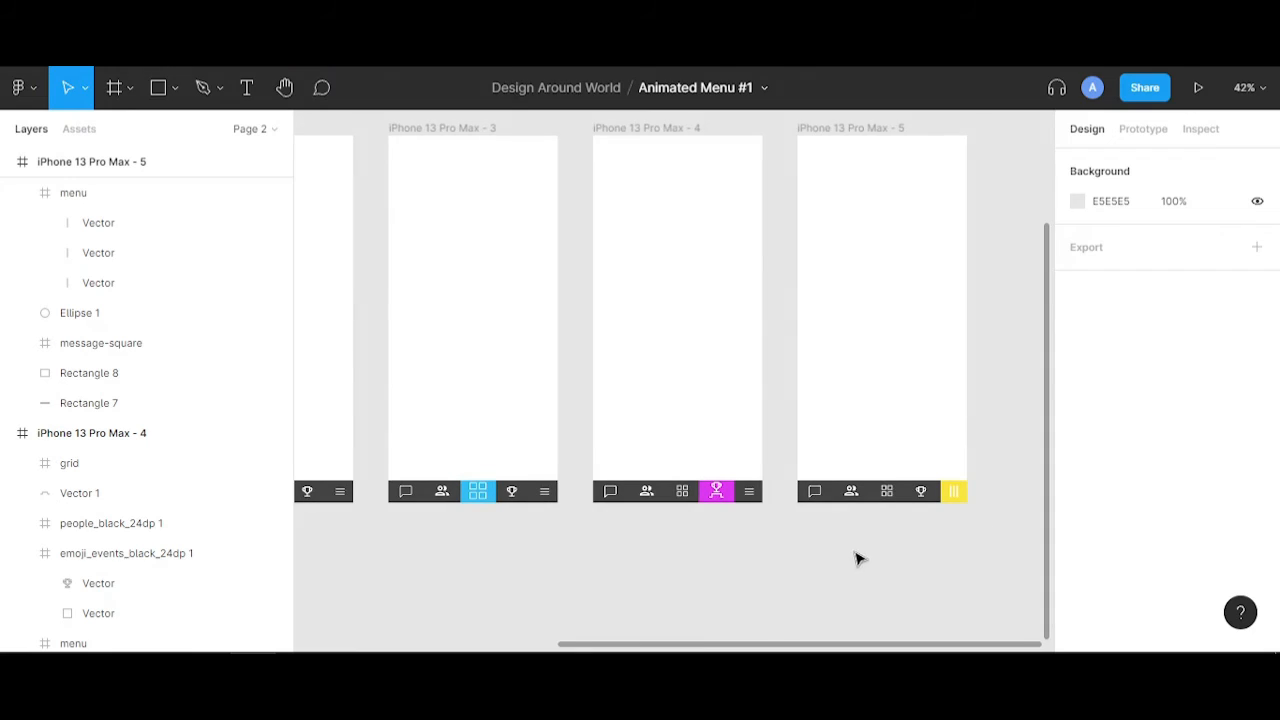
pyautogui.scroll(-5, 771, 561)
pyautogui.hscroll(-3, 577, 569)
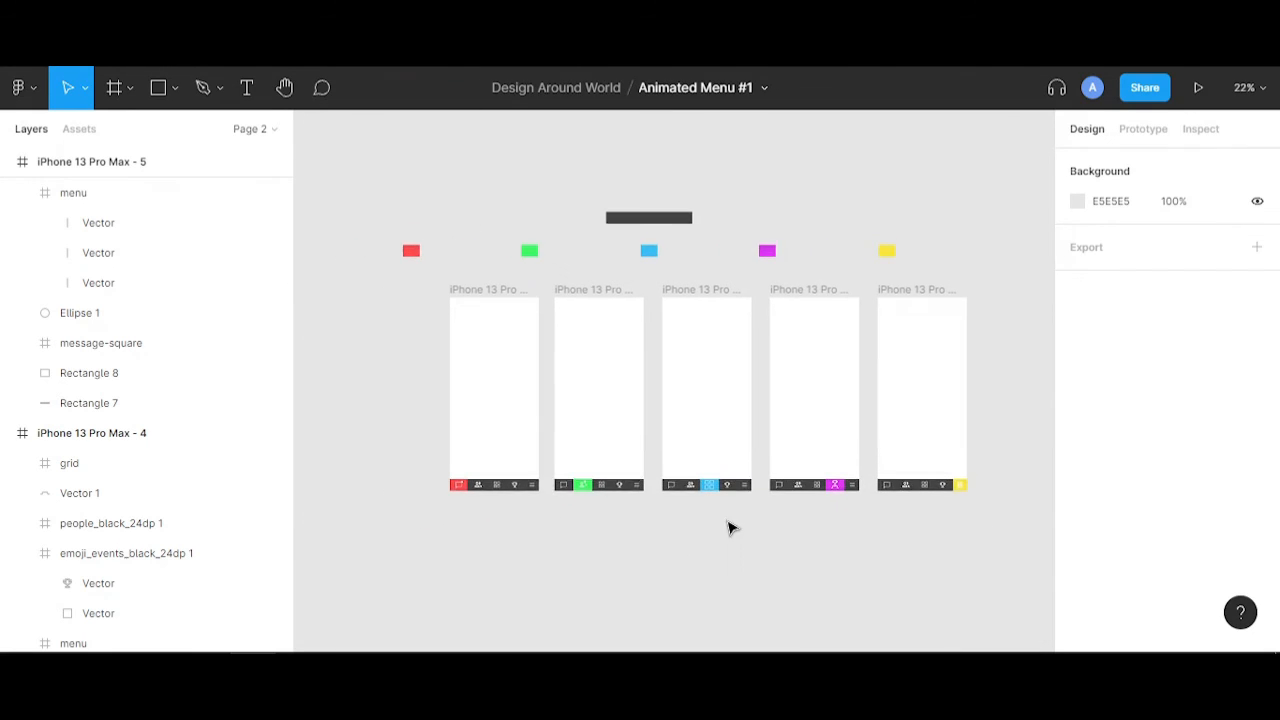
pyautogui.hscroll(3, 760, 518)
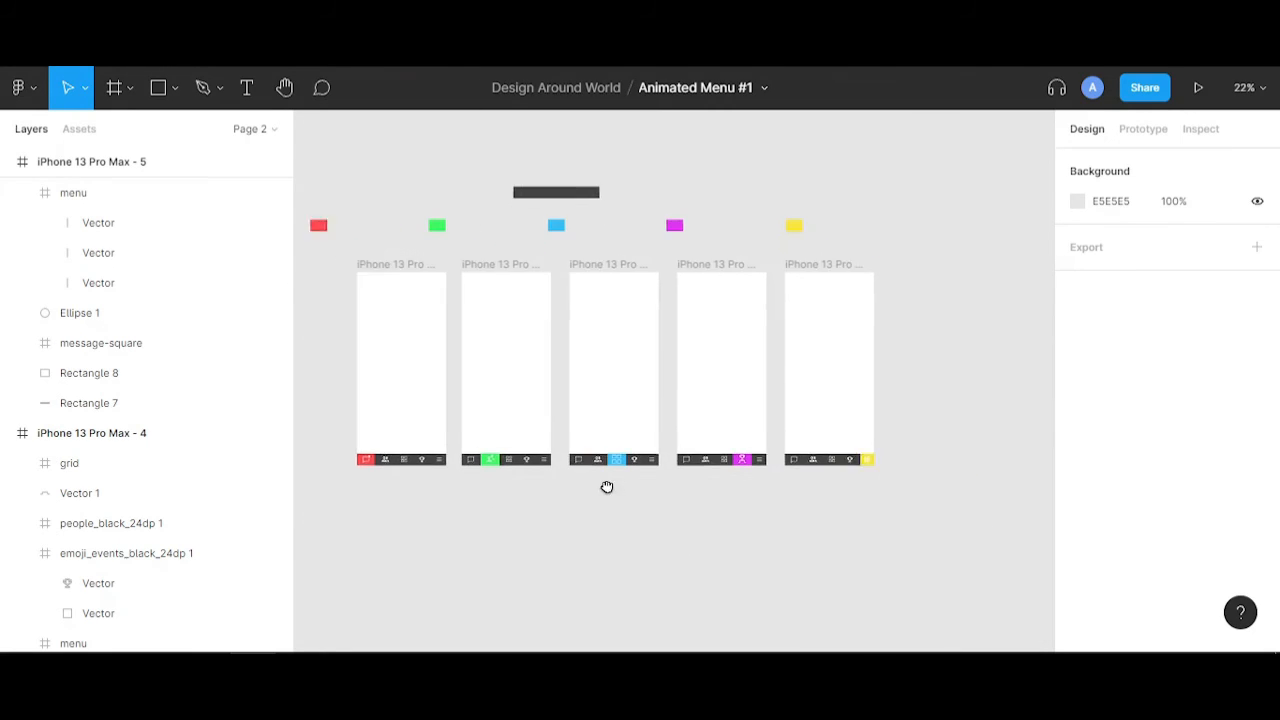
pyautogui.hscroll(-2, 603, 486)
pyautogui.scroll(4, 398, 487)
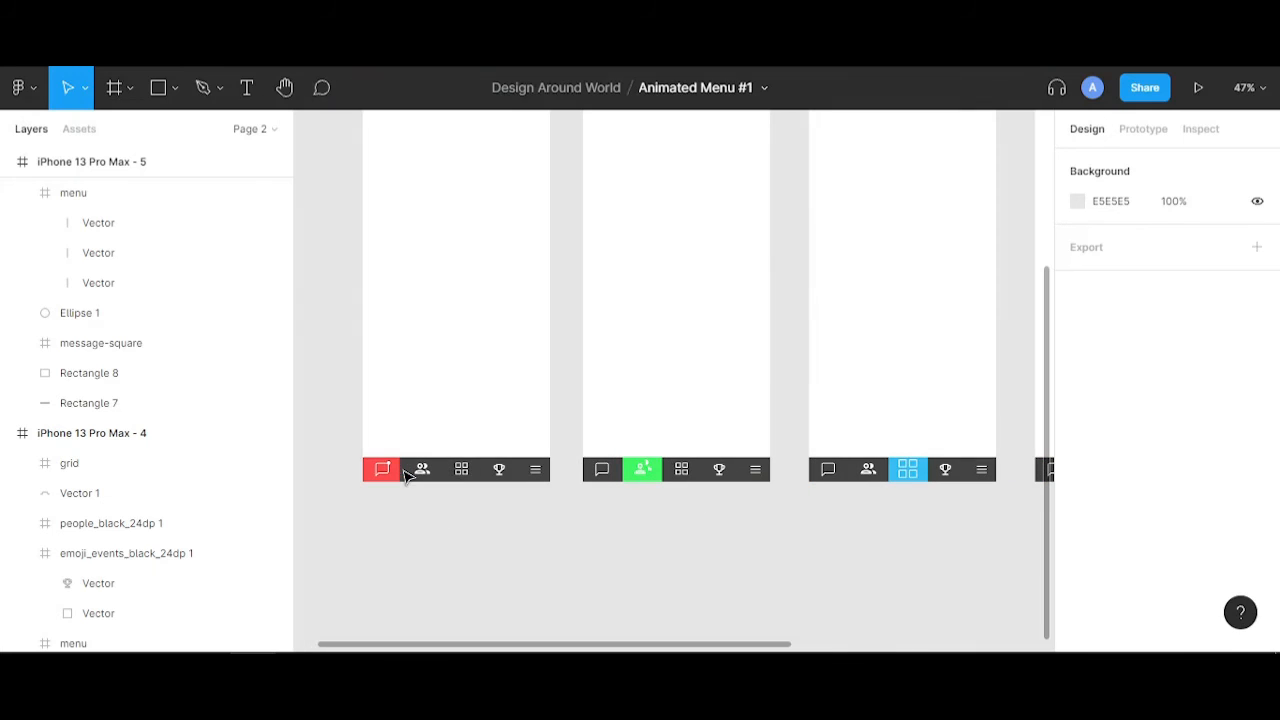
pyautogui.scroll(2, 533, 487)
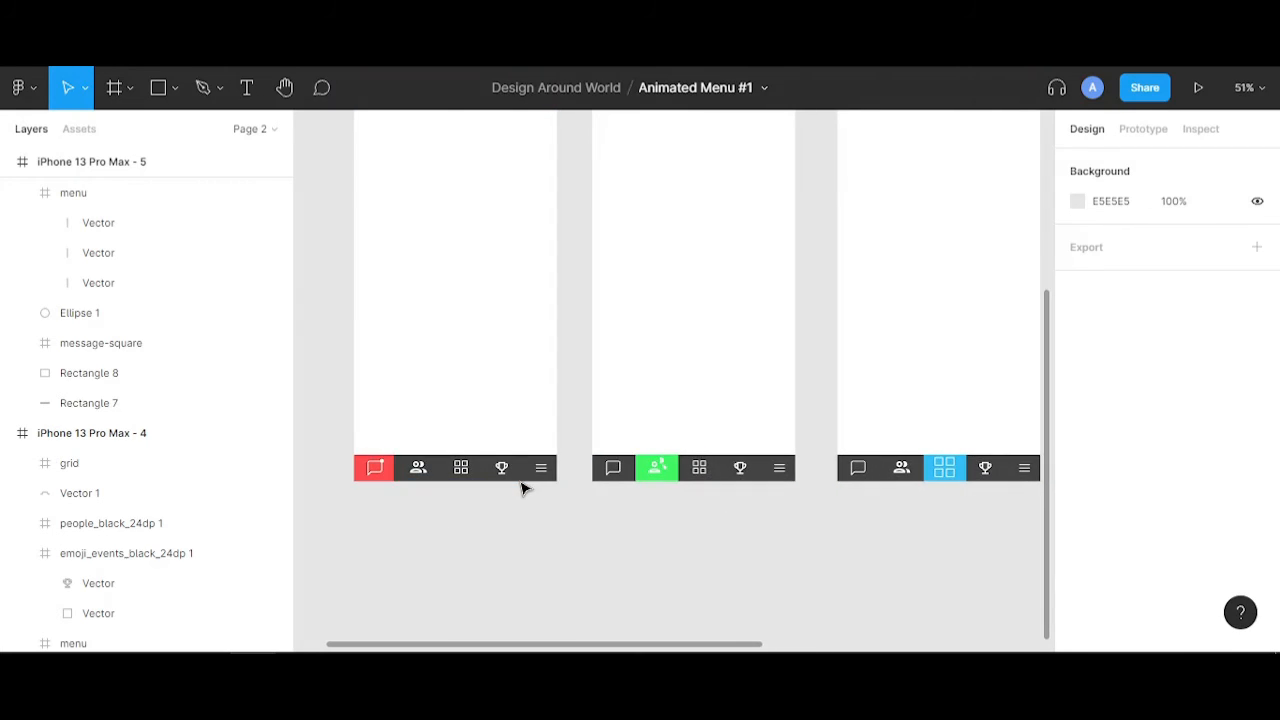
pyautogui.scroll(-1, 649, 500)
pyautogui.scroll(1, 783, 448)
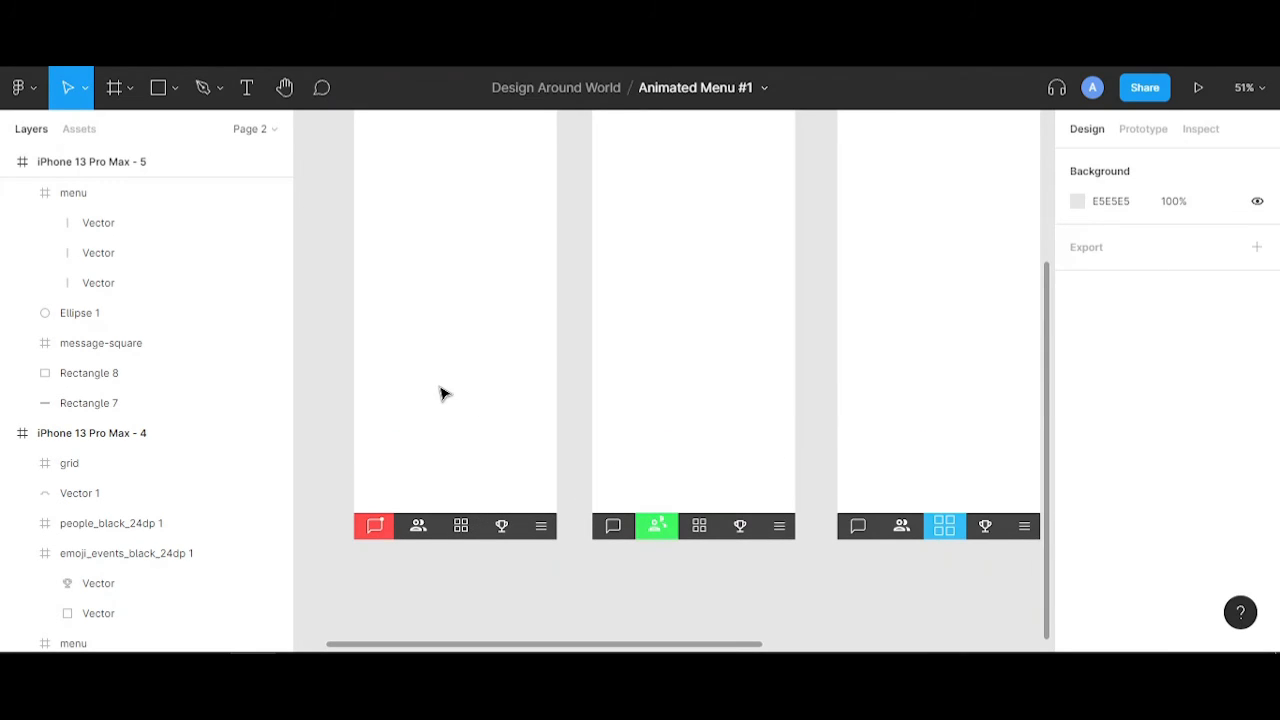
# - Select the iPhone 13 Pro Max - 1 frame and show its prototype settings, with its navigation bar in close view
pyautogui.scroll(5, 444, 393)
pyautogui.click(417, 278)
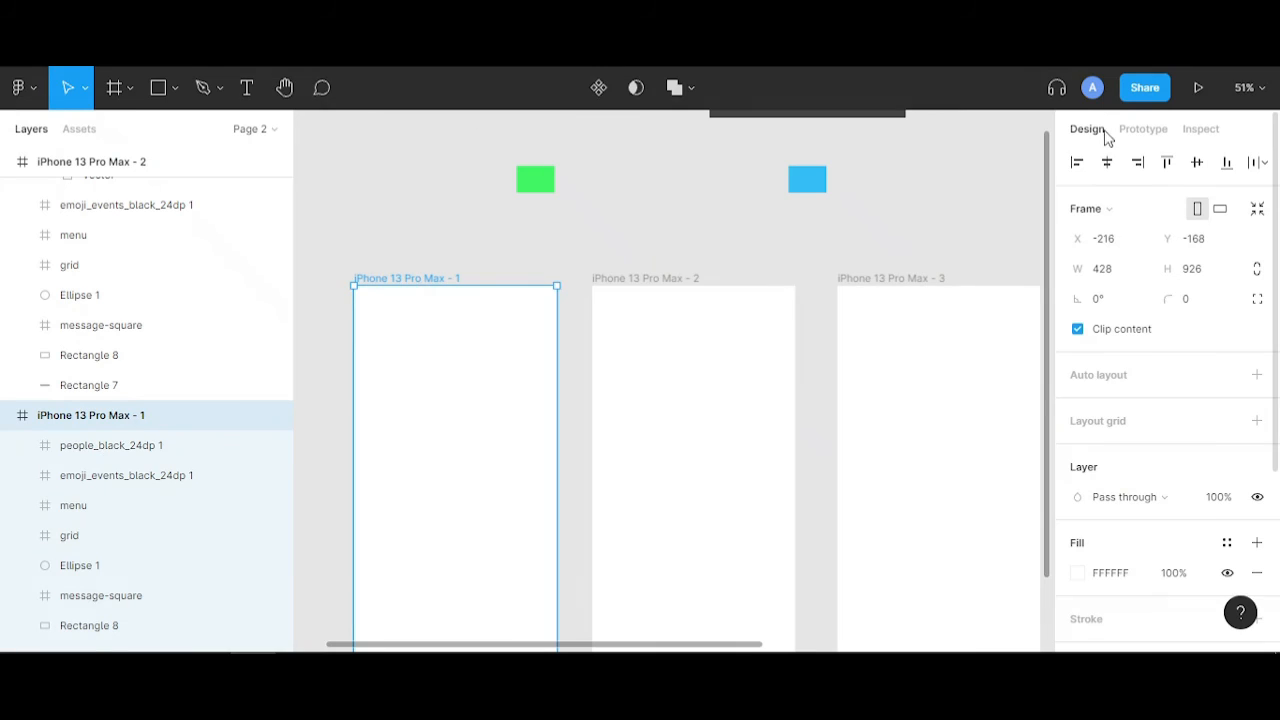
pyautogui.scroll(-3, 1150, 480)
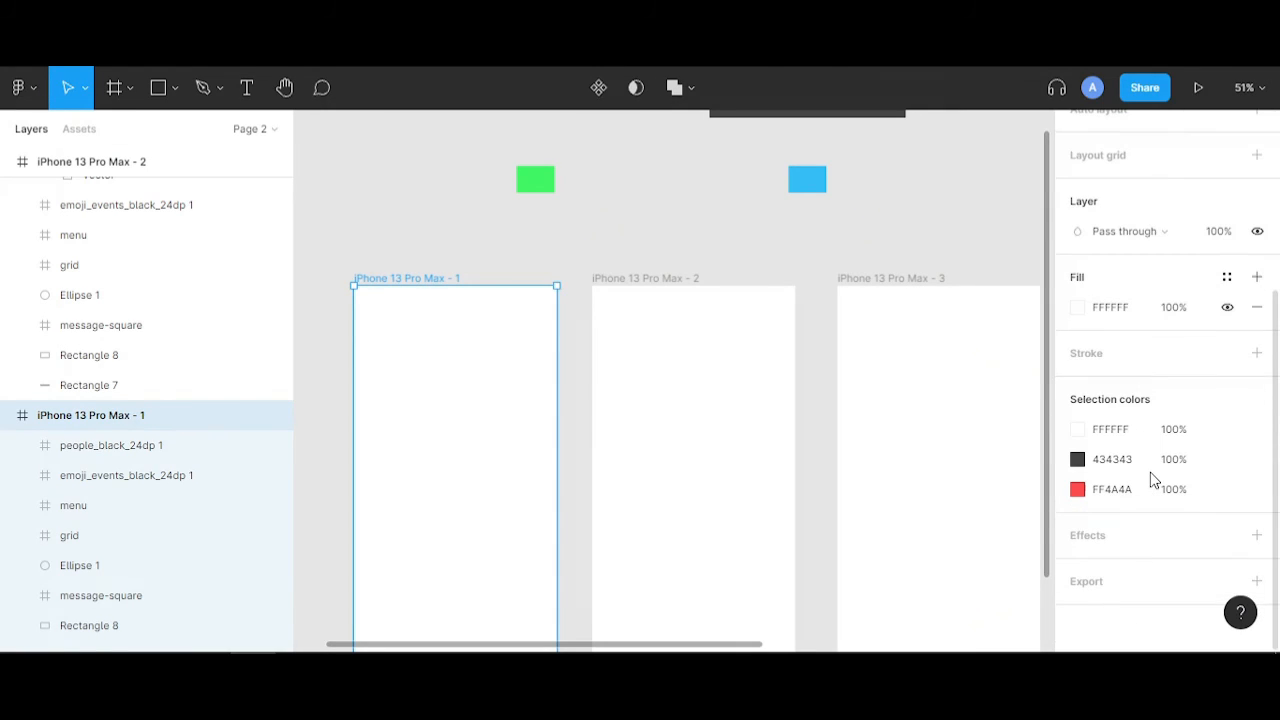
pyautogui.scroll(-5, 517, 417)
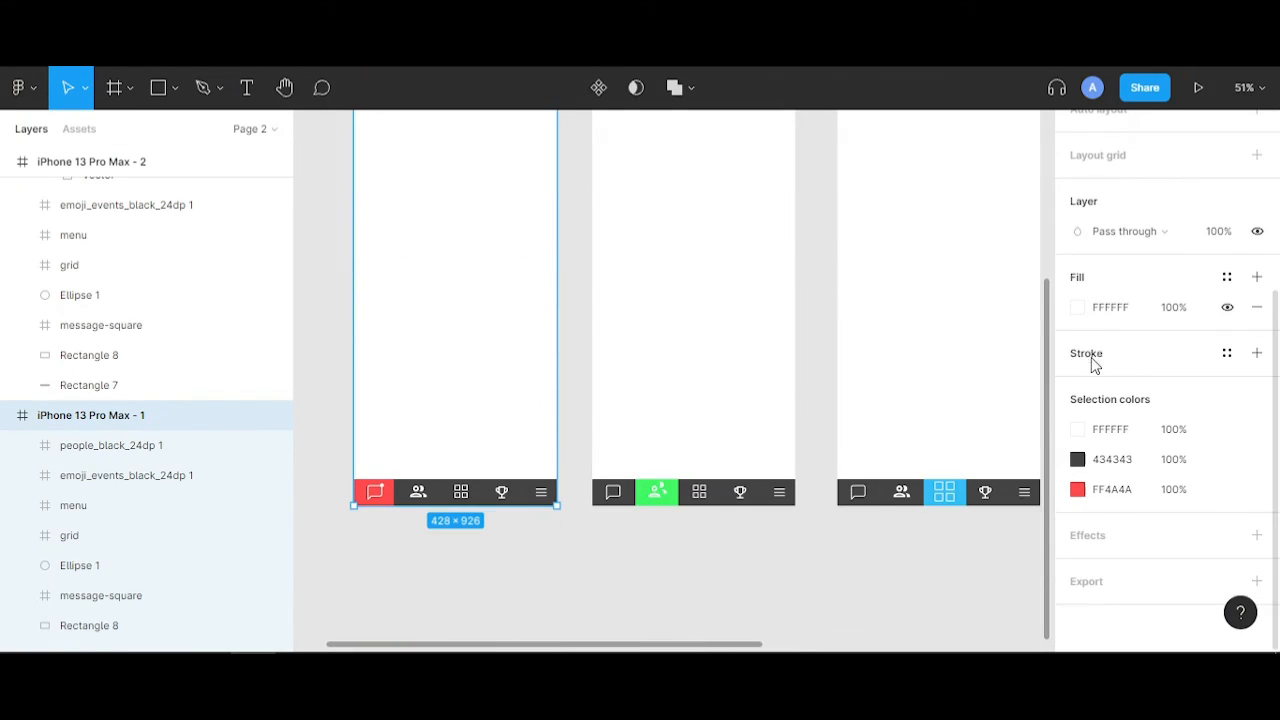
pyautogui.scroll(3, 1095, 355)
pyautogui.click(1156, 146)
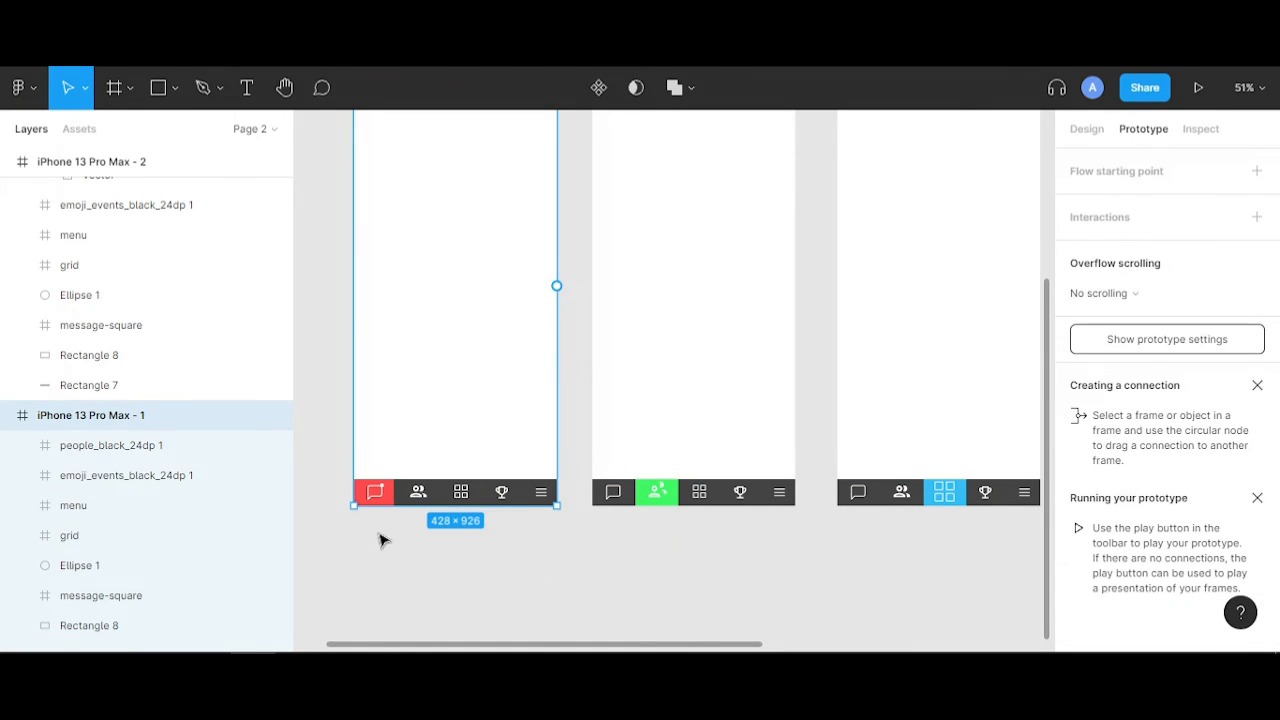
pyautogui.scroll(5, 378, 493)
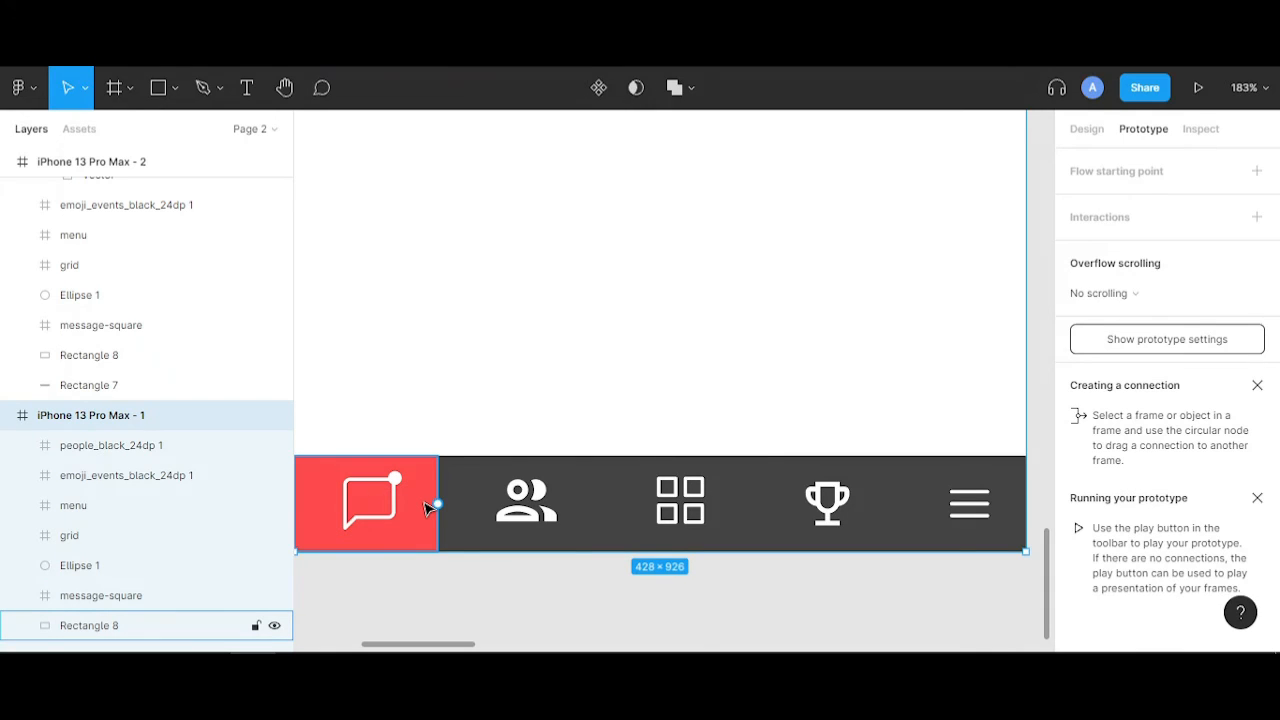
# - Try linking the red rectangle behind the first frame's message icon to iPhone 13 Pro Max - 2 on tap with Smart animate
pyautogui.click(425, 508)
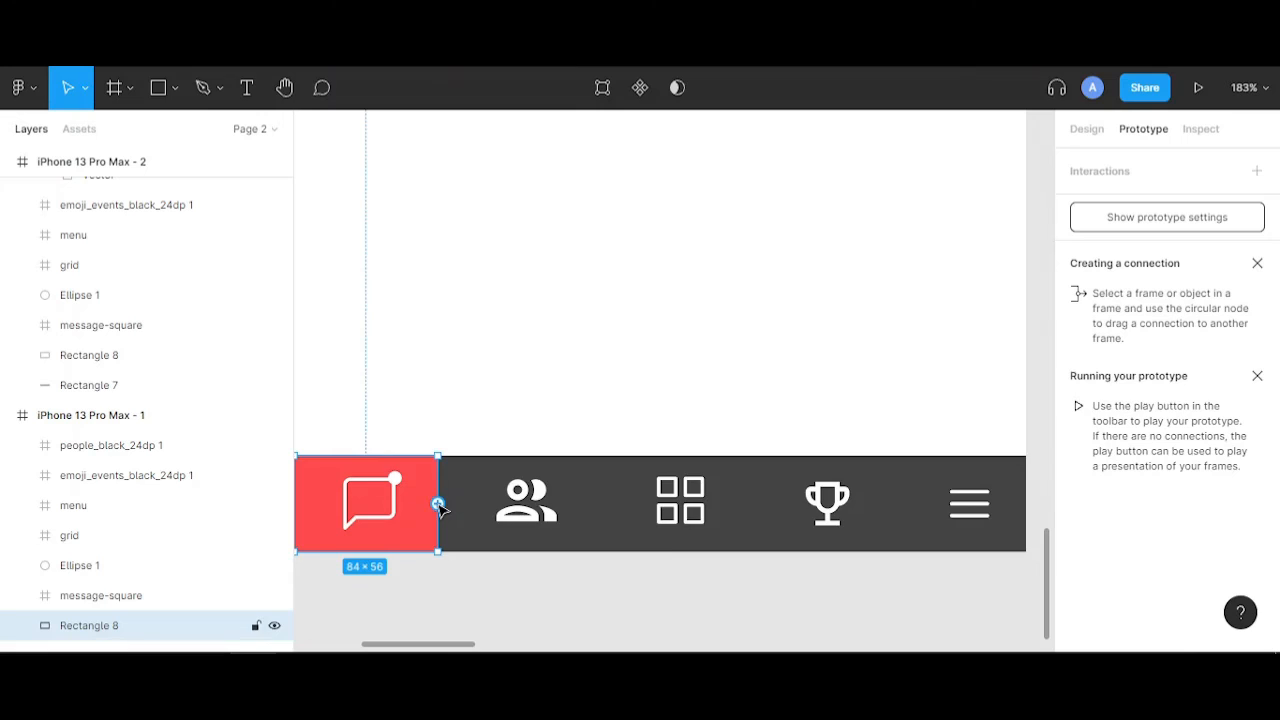
pyautogui.scroll(-4, 440, 508)
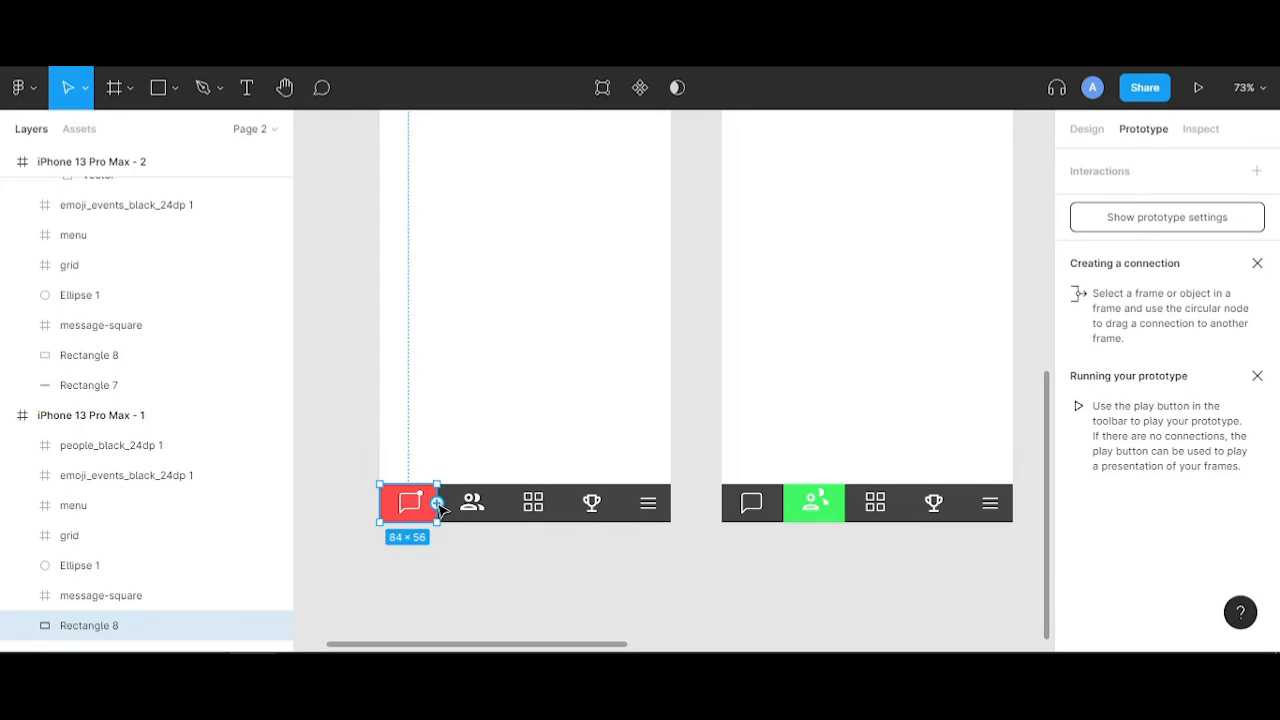
pyautogui.moveTo(438, 504); pyautogui.dragTo(728, 357)
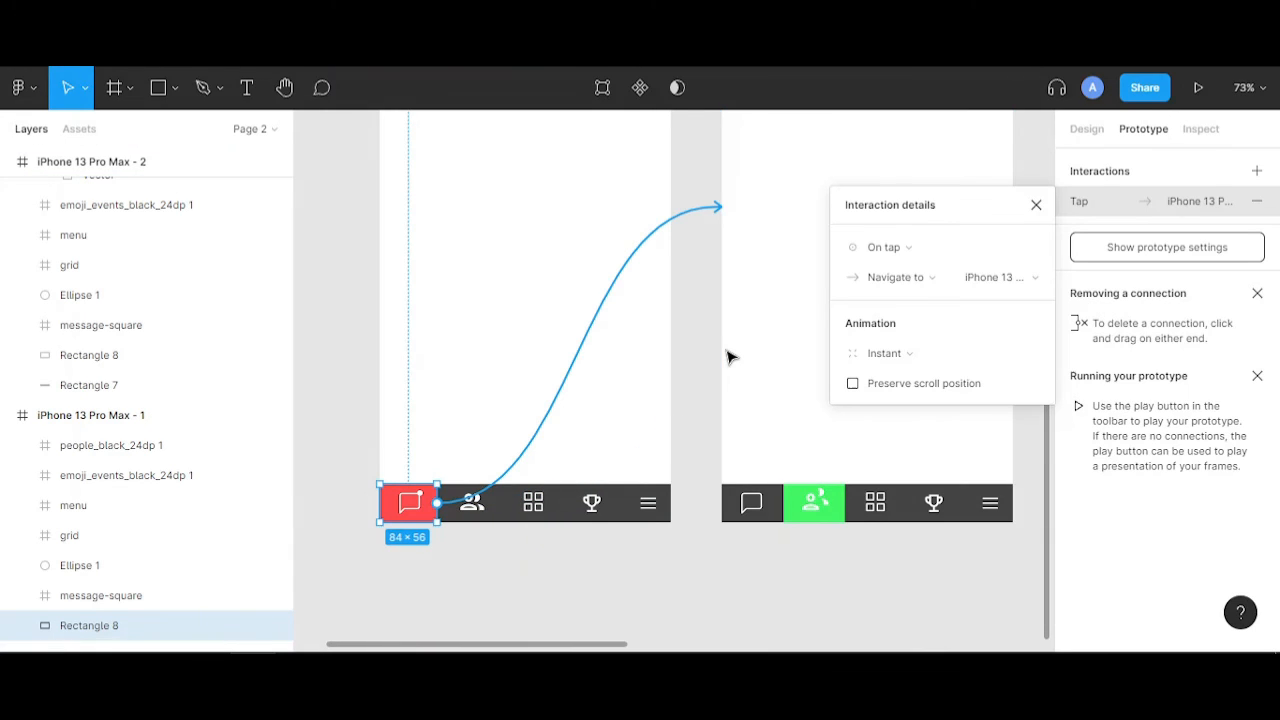
pyautogui.click(885, 355)
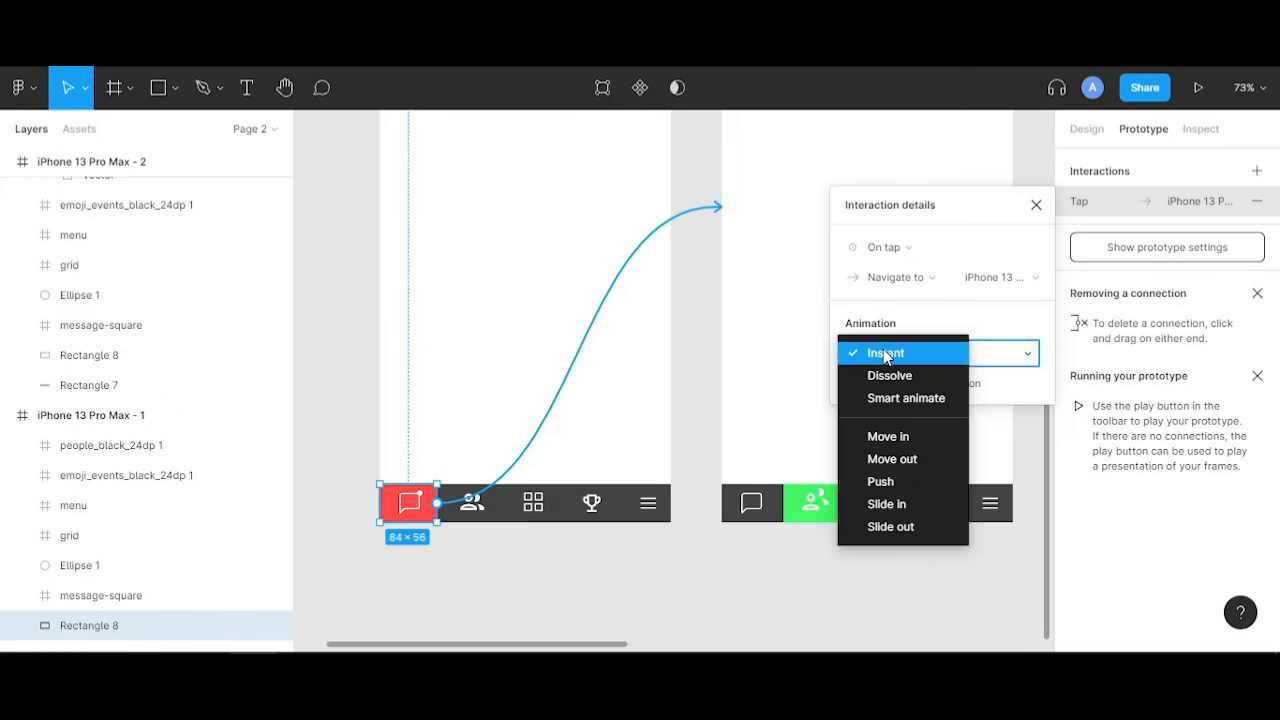
pyautogui.click(924, 400)
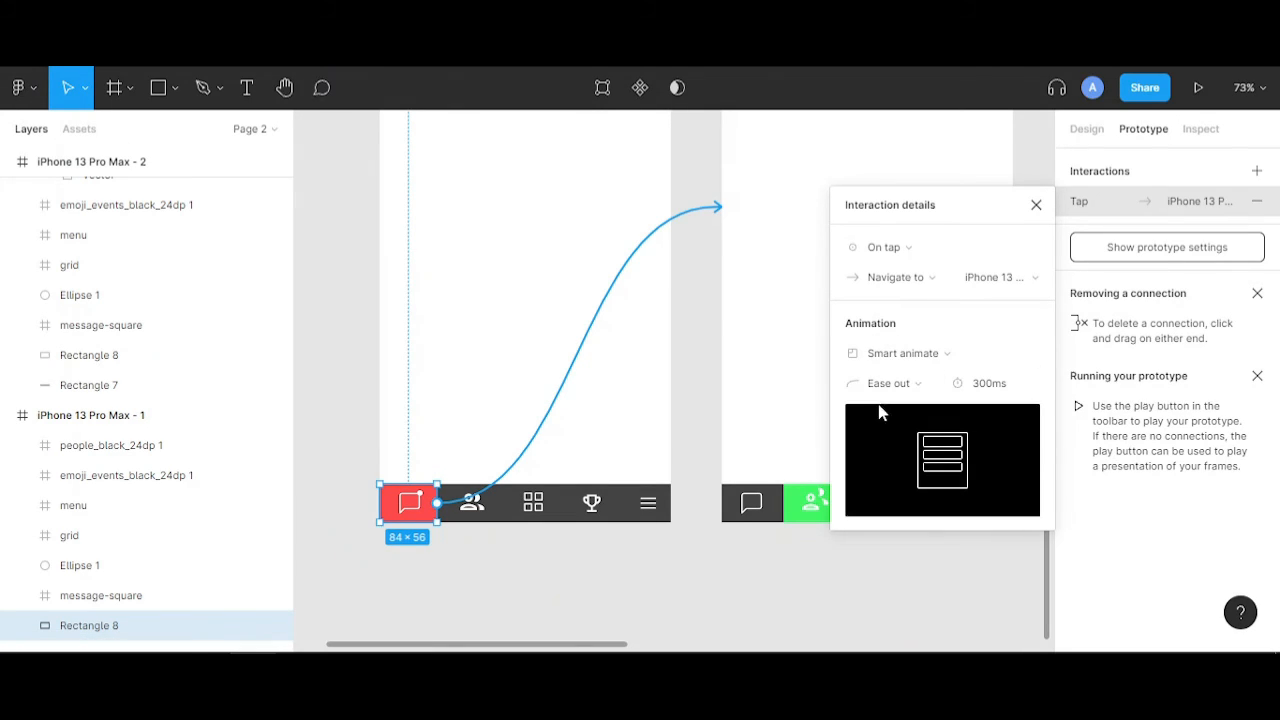
pyautogui.click(785, 615)
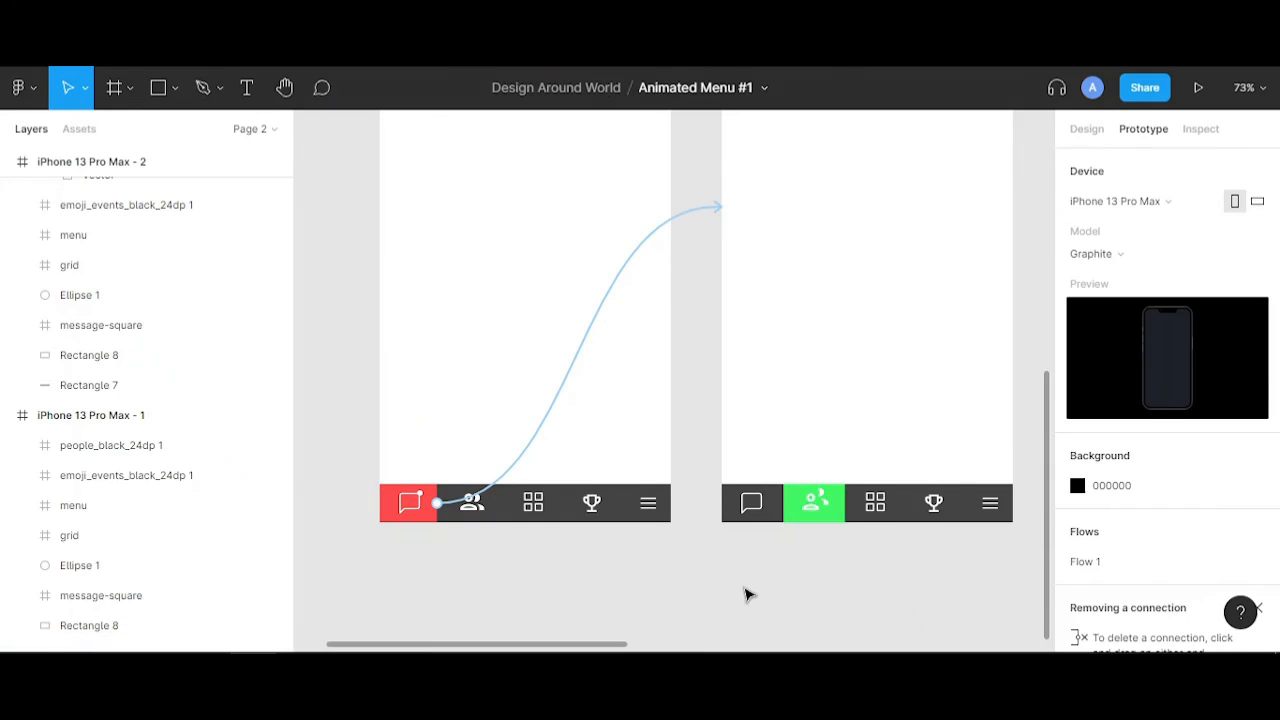
# - Delete the prototype connection that starts from the first frame's red rectangle
pyautogui.moveTo(766, 597); pyautogui.dragTo(628, 622)
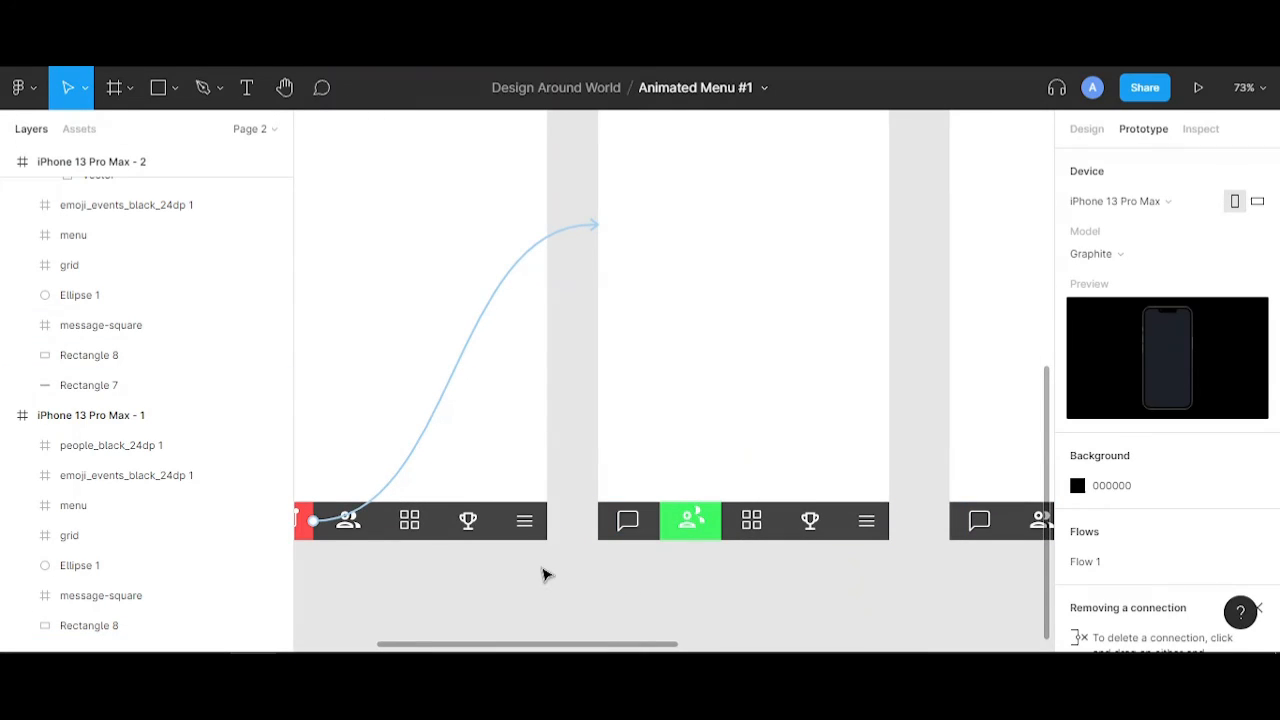
pyautogui.moveTo(543, 575); pyautogui.dragTo(586, 591)
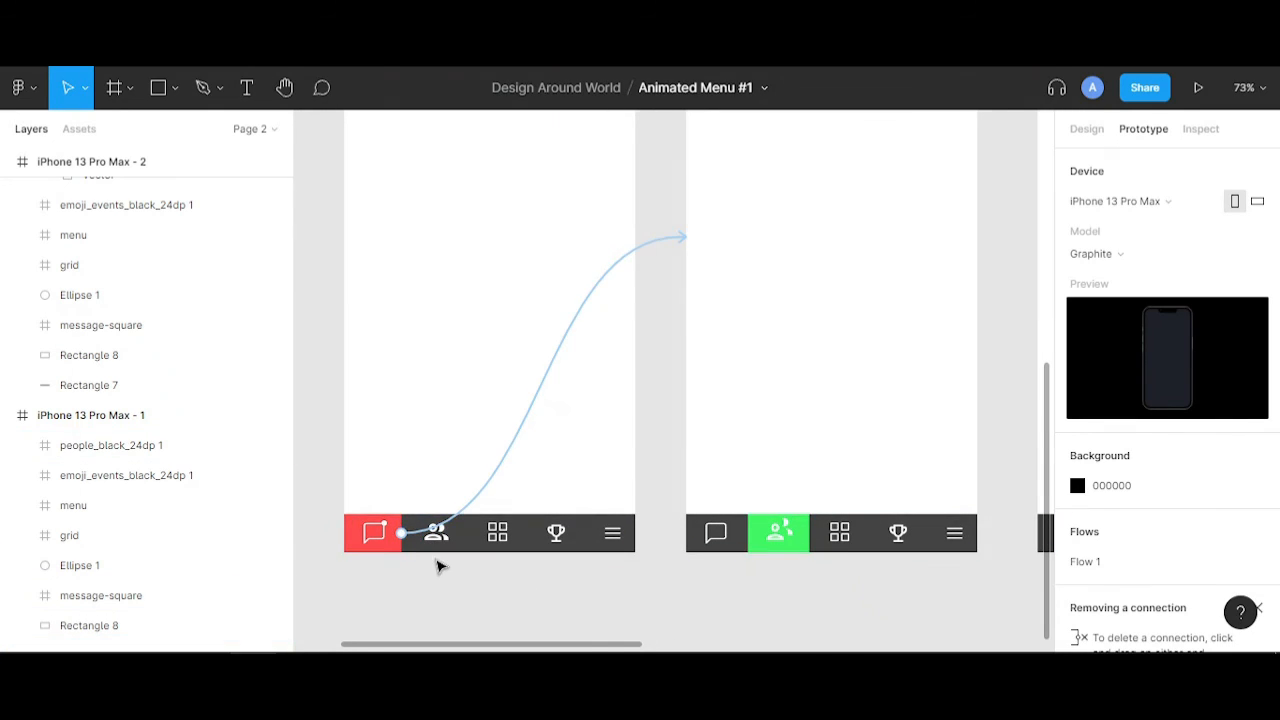
pyautogui.scroll(3, 437, 567)
pyautogui.click(502, 472)
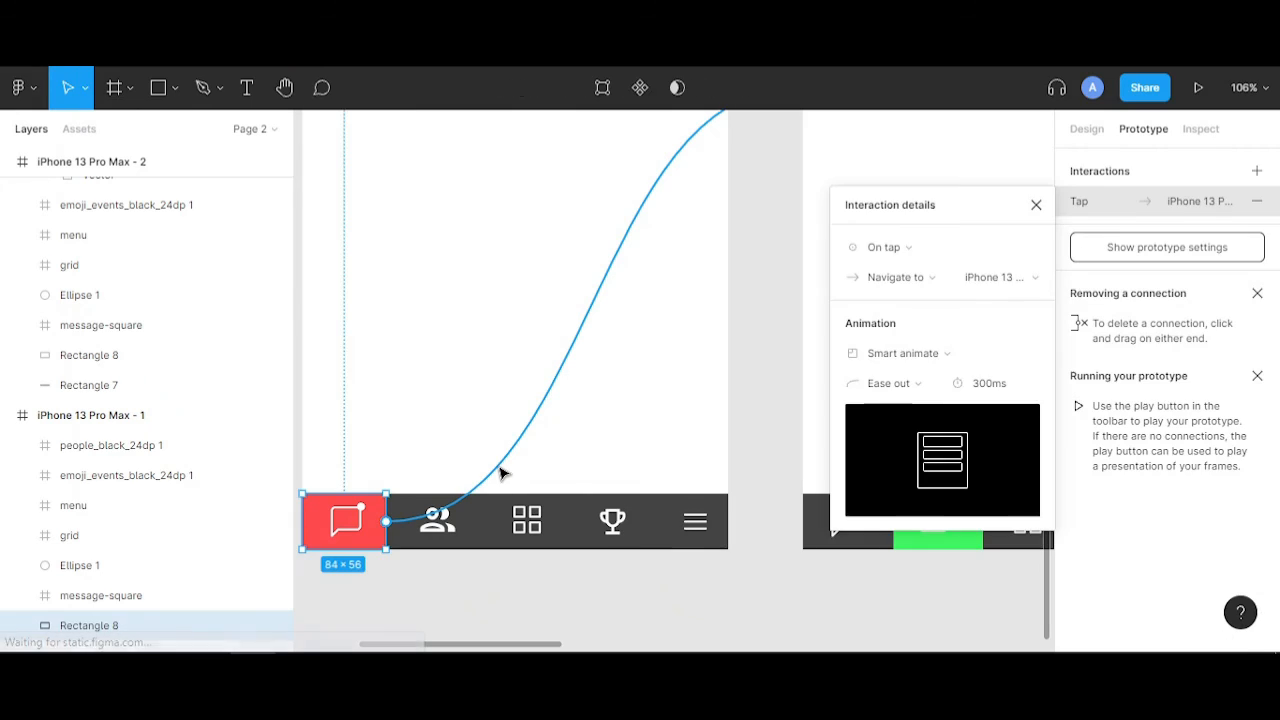
pyautogui.press('Delete')
# - Link the people icon in iPhone 13 Pro Max - 1 to iPhone 13 Pro Max - 2 on tap with Smart animate
pyautogui.click(452, 525)
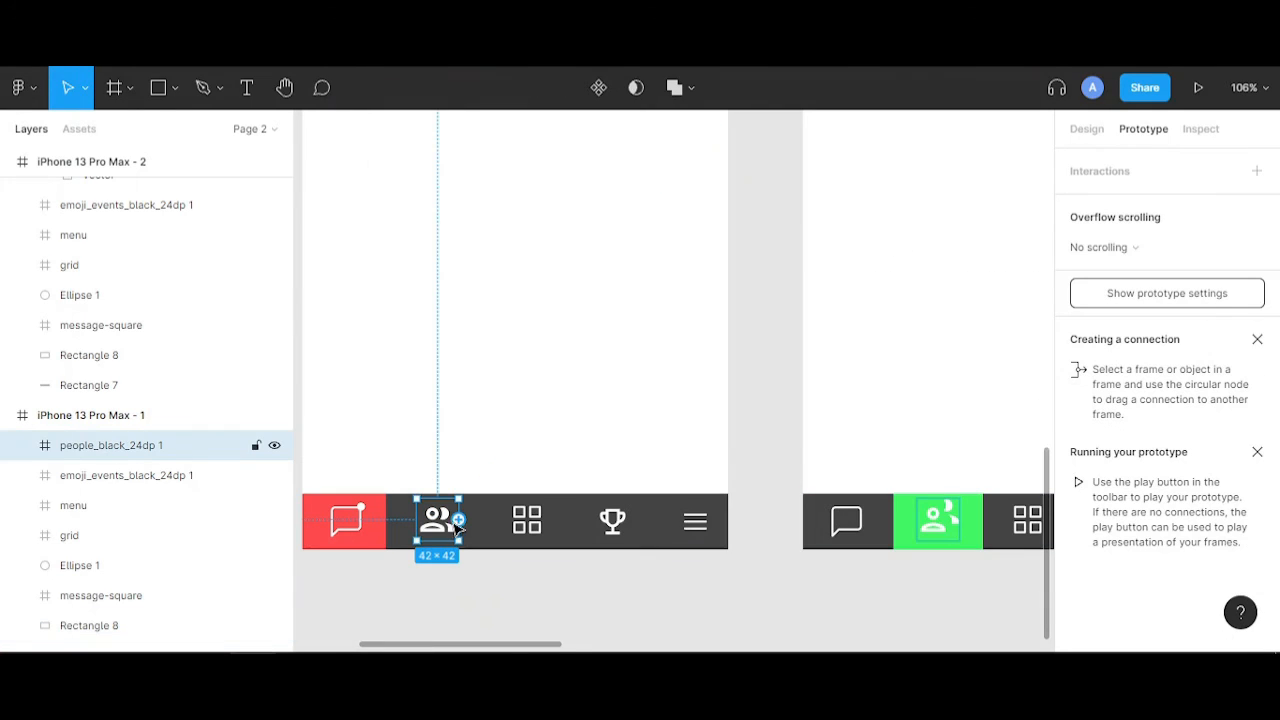
pyautogui.moveTo(459, 520); pyautogui.dragTo(845, 400)
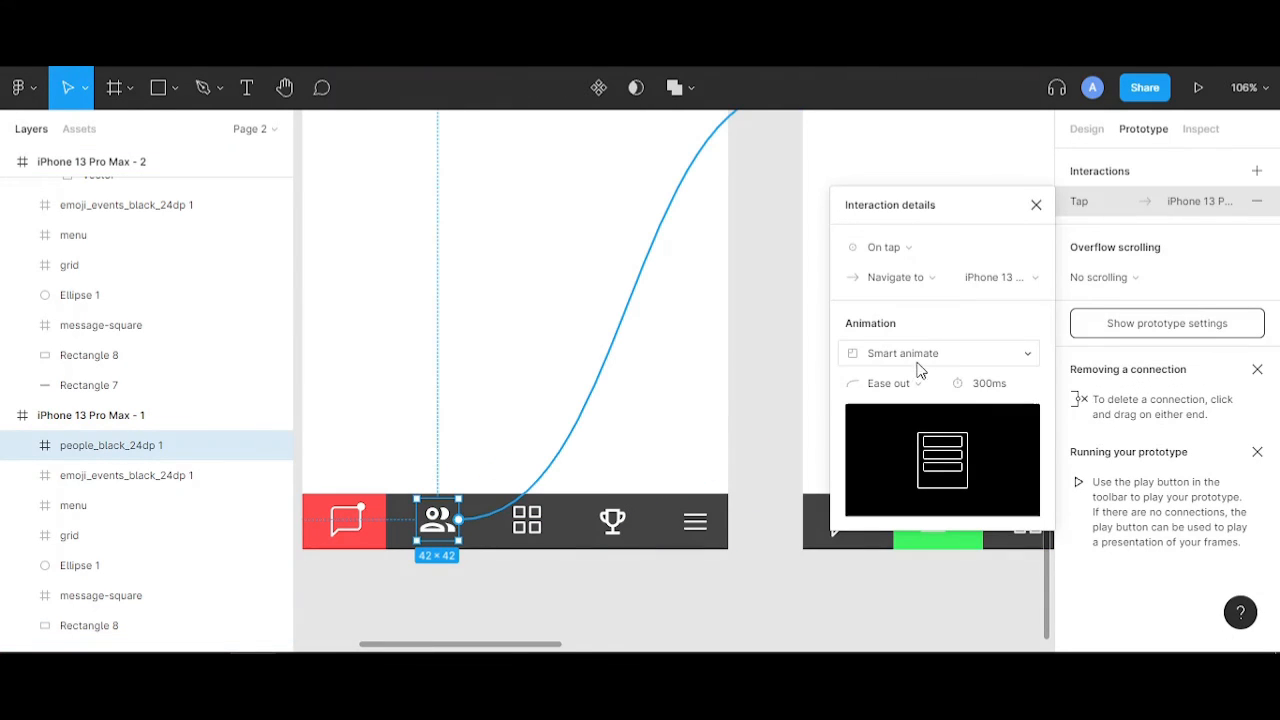
pyautogui.click(791, 466)
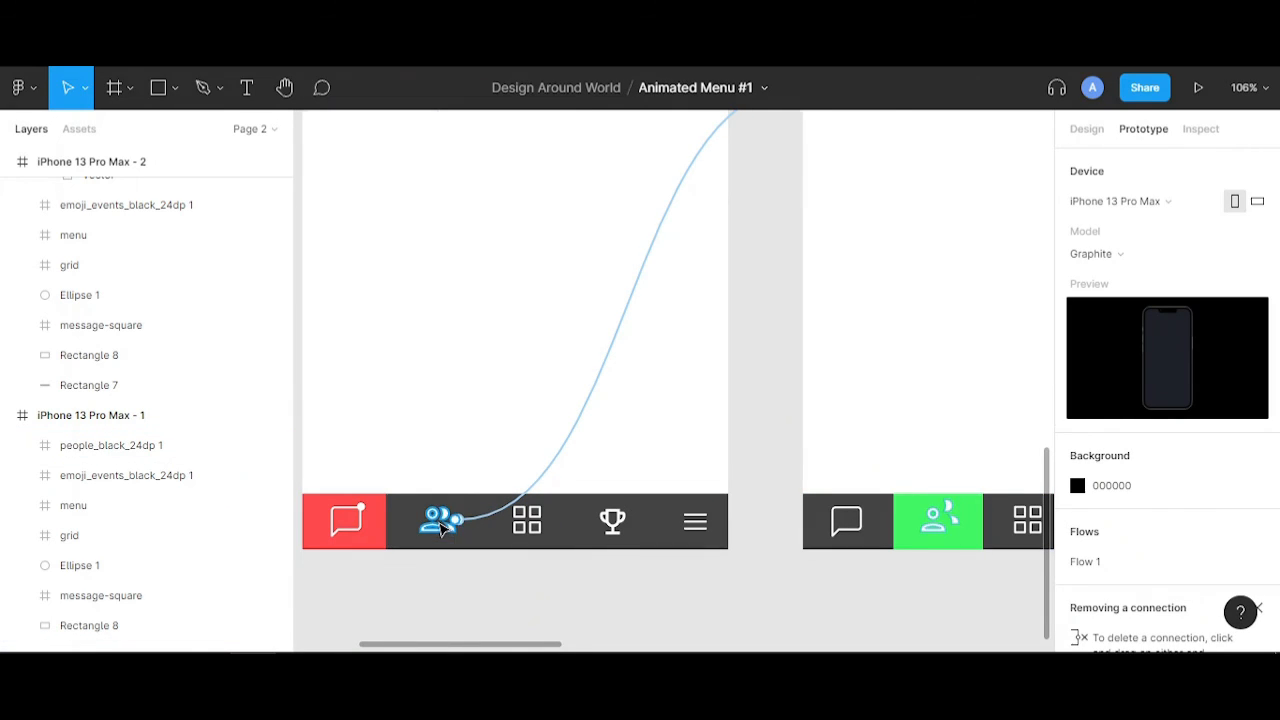
# - Link the message icon in iPhone 13 Pro Max - 2 back to iPhone 13 Pro Max - 1 on tap with Smart animate
pyautogui.scroll(-5, 443, 520)
pyautogui.scroll(3, 743, 537)
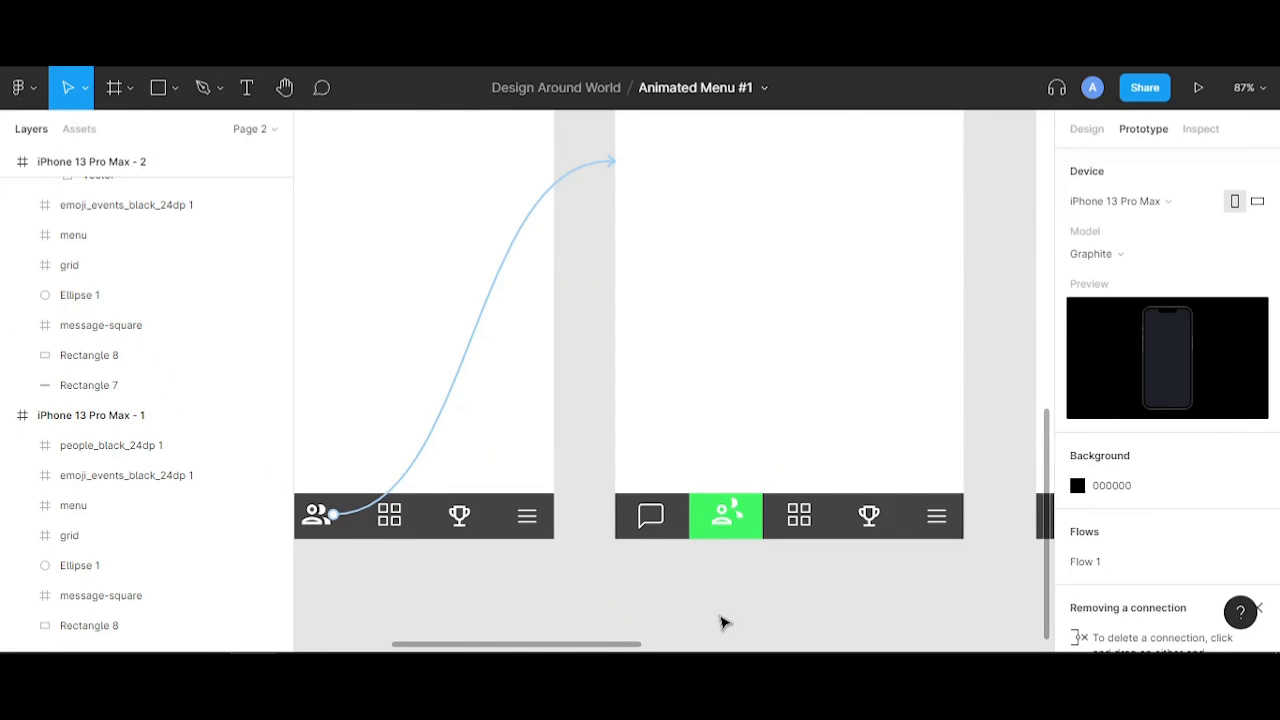
pyautogui.scroll(-2, 684, 624)
pyautogui.scroll(2, 625, 480)
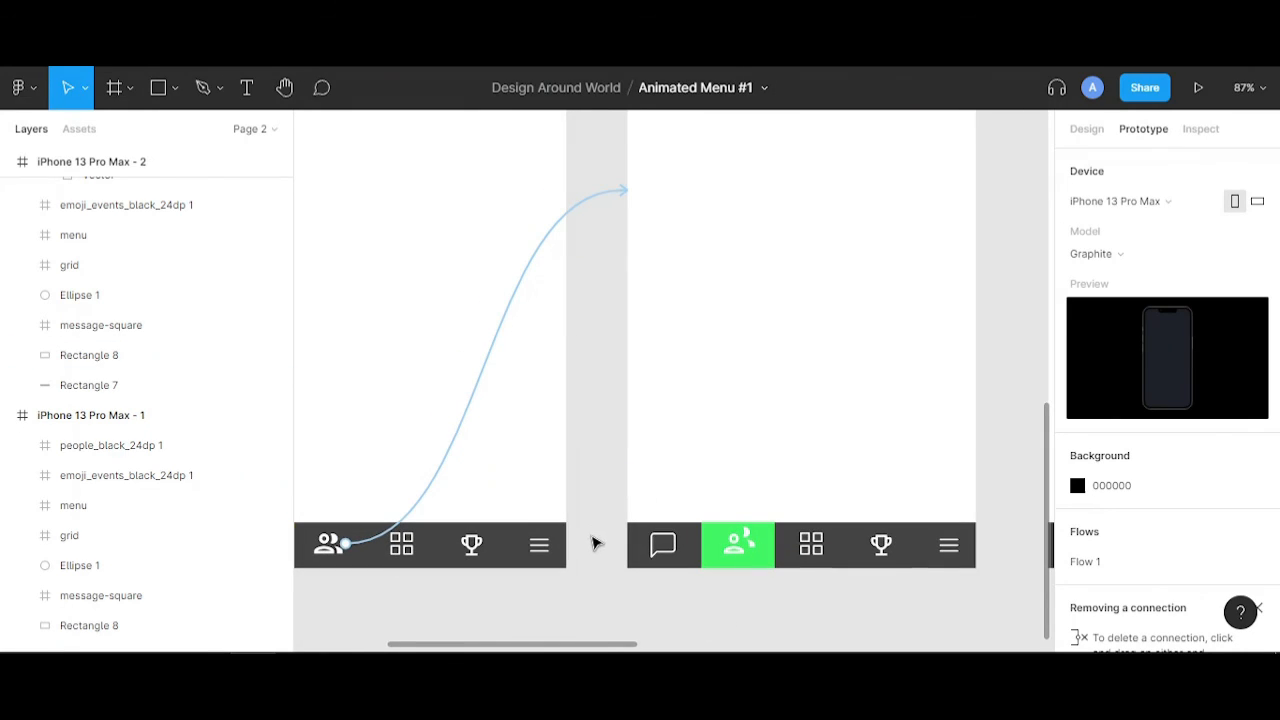
pyautogui.moveTo(543, 628); pyautogui.dragTo(711, 546)
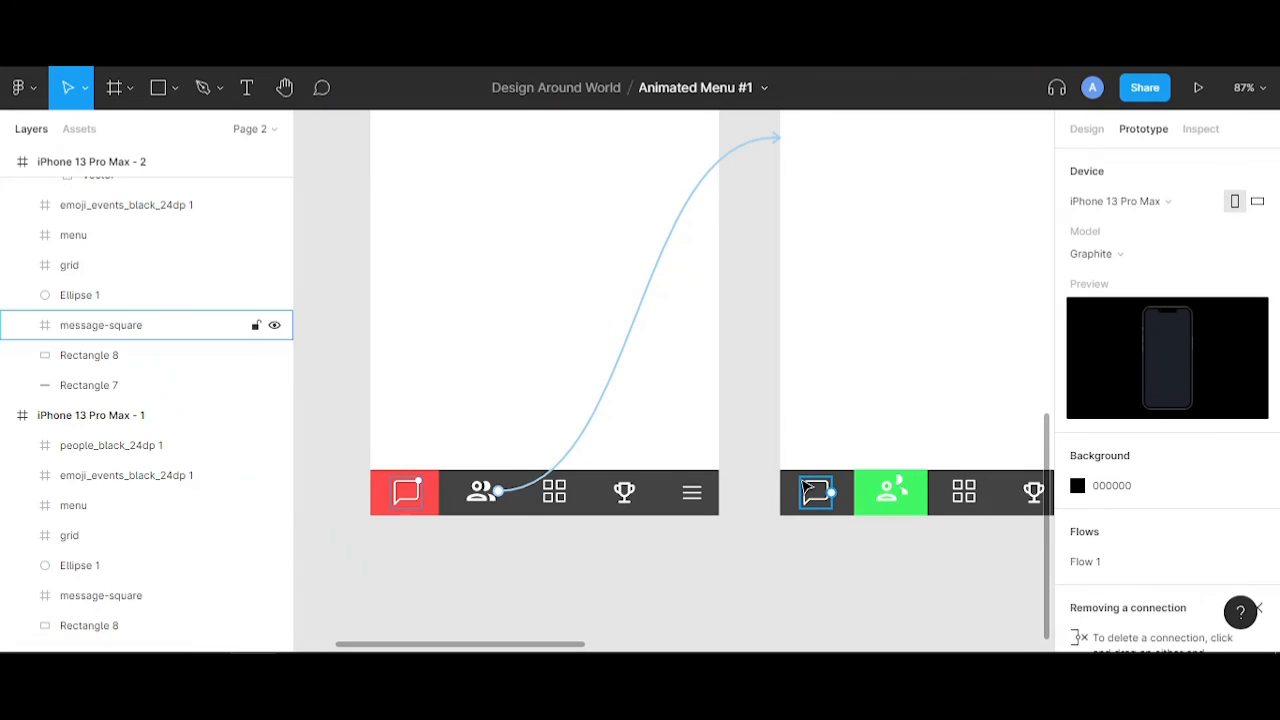
pyautogui.click(830, 500)
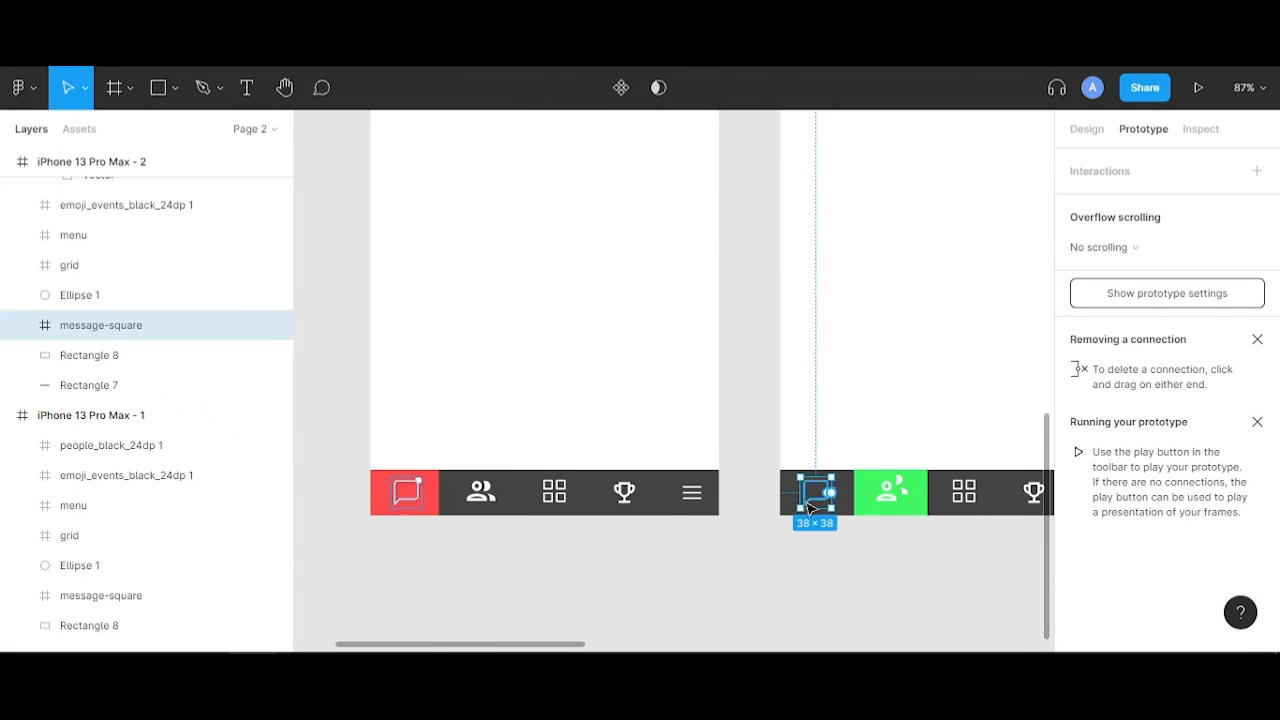
pyautogui.moveTo(831, 493); pyautogui.dragTo(669, 380)
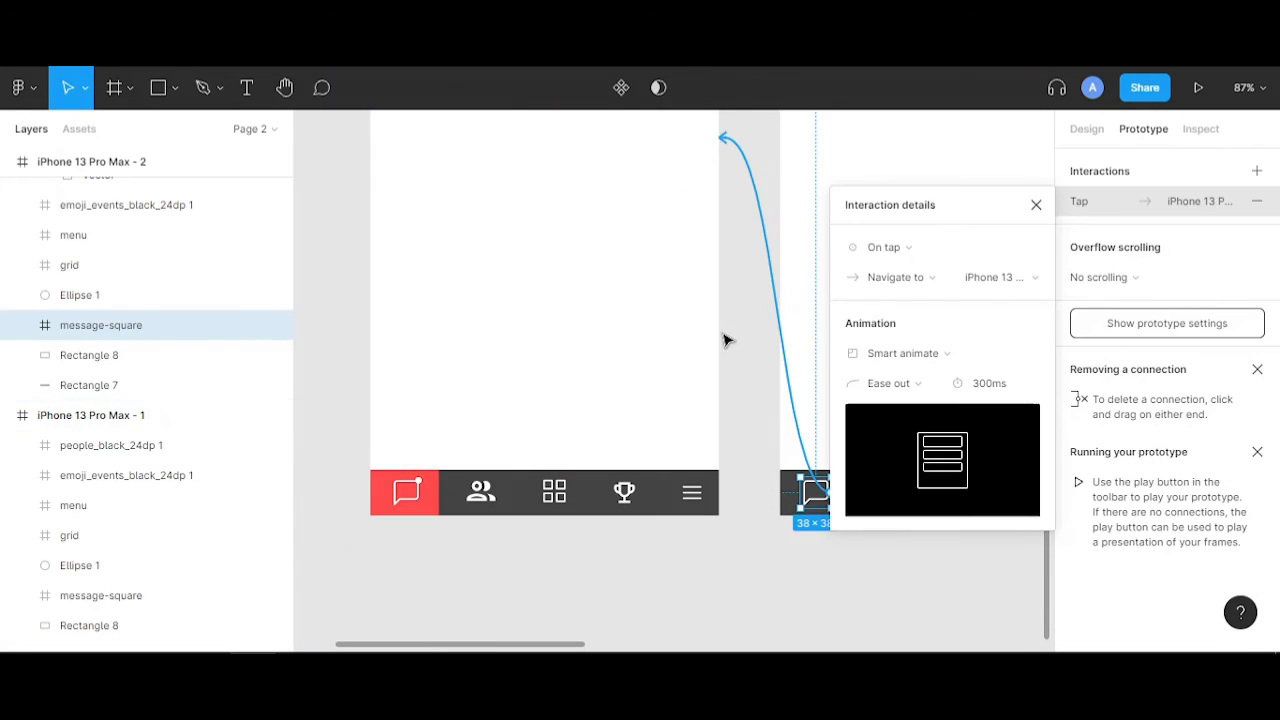
pyautogui.click(811, 597)
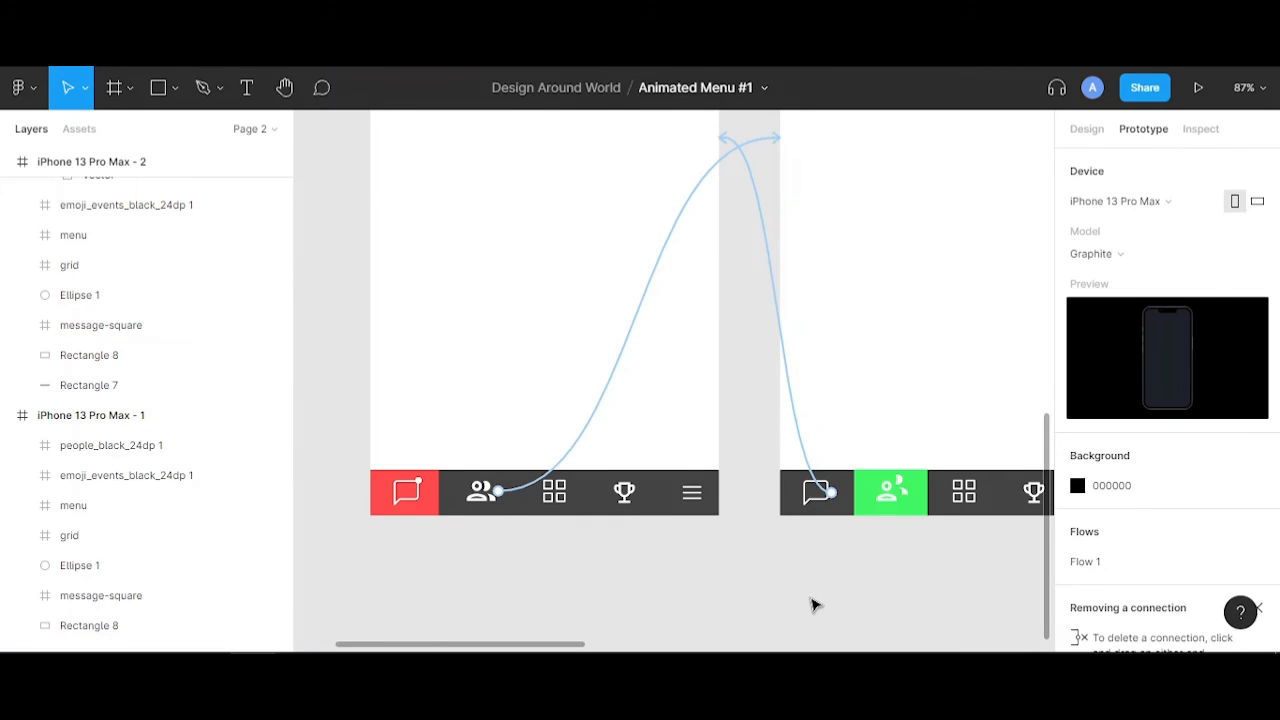
# - Link the grid icon in iPhone 13 Pro Max - 1 to iPhone 13 Pro Max - 3 on tap with Smart animate
pyautogui.hscroll(3, 700, 608)
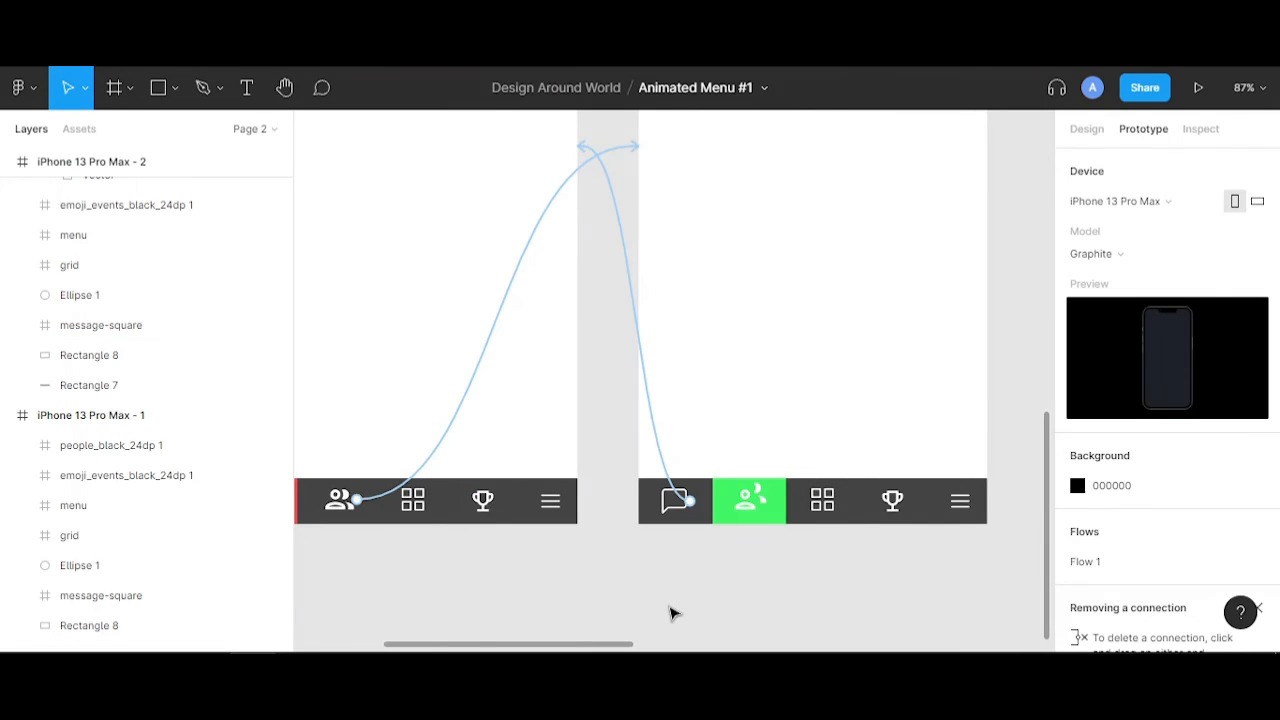
pyautogui.keyDown('ctrl'); pyautogui.scroll(-5, 670, 613); pyautogui.keyUp('ctrl')
pyautogui.hscroll(2, 703, 617)
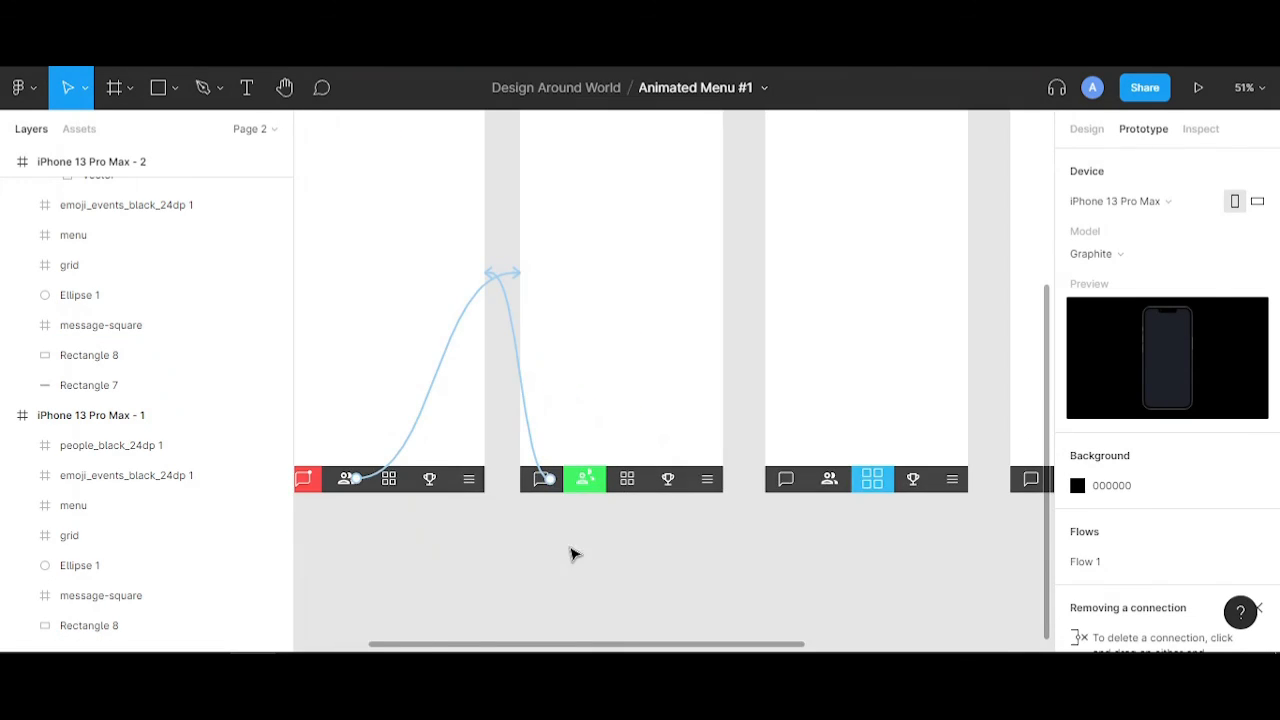
pyautogui.click(395, 482)
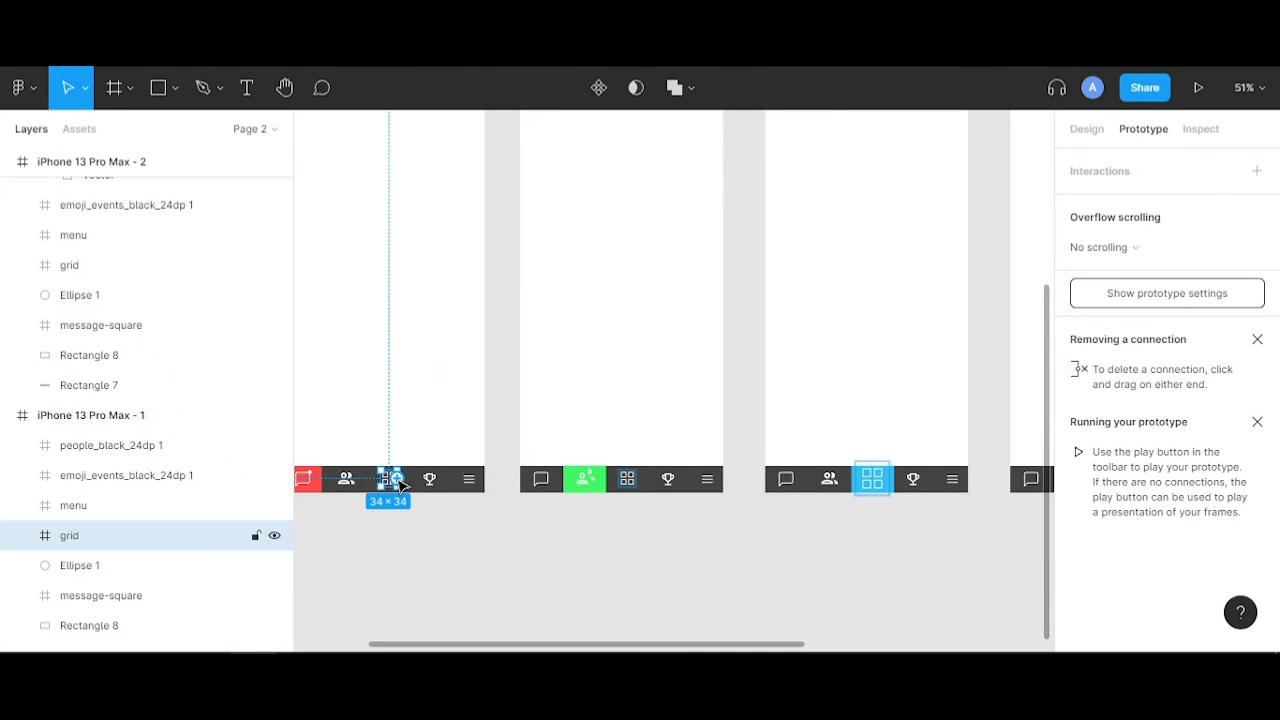
pyautogui.moveTo(399, 480); pyautogui.dragTo(823, 297)
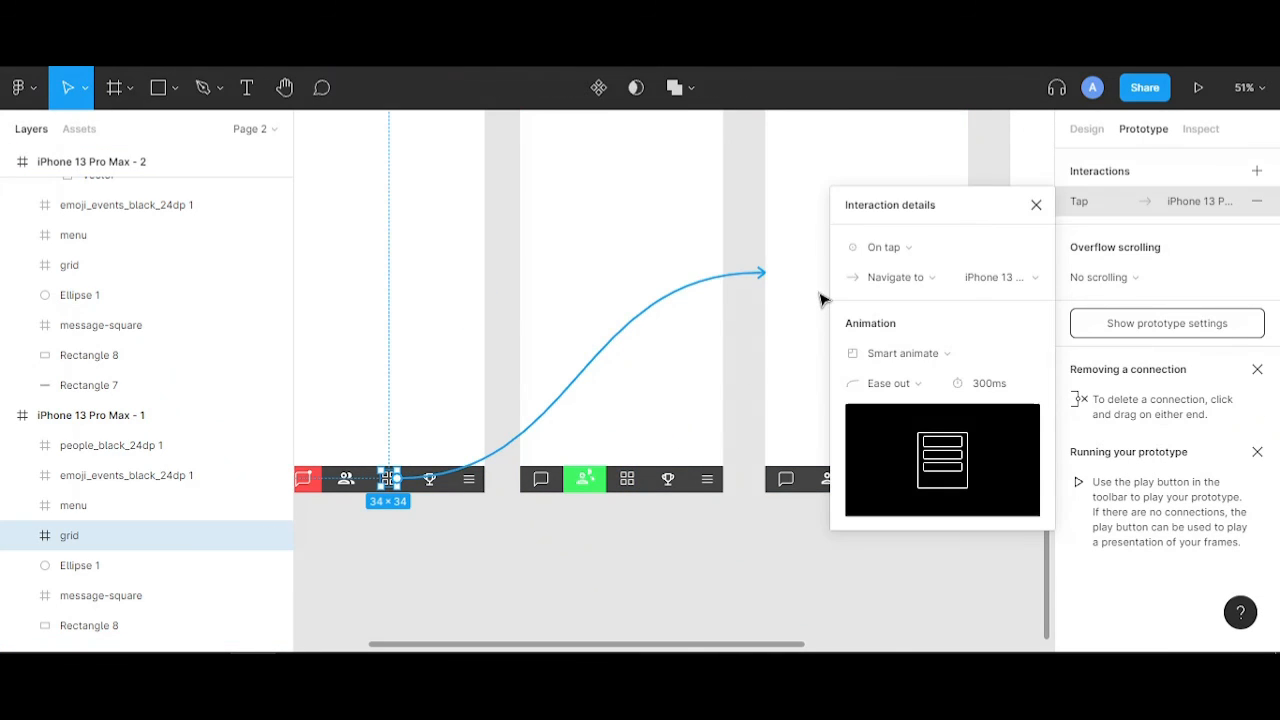
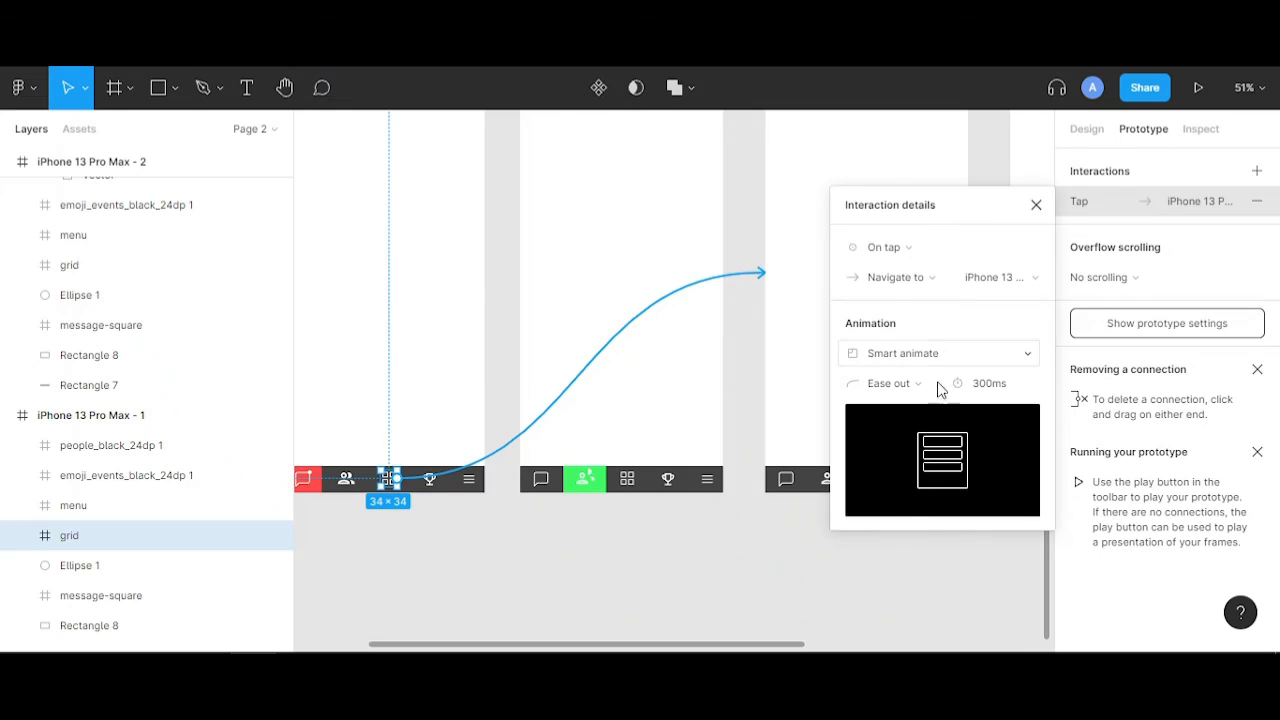
pyautogui.click(869, 609)
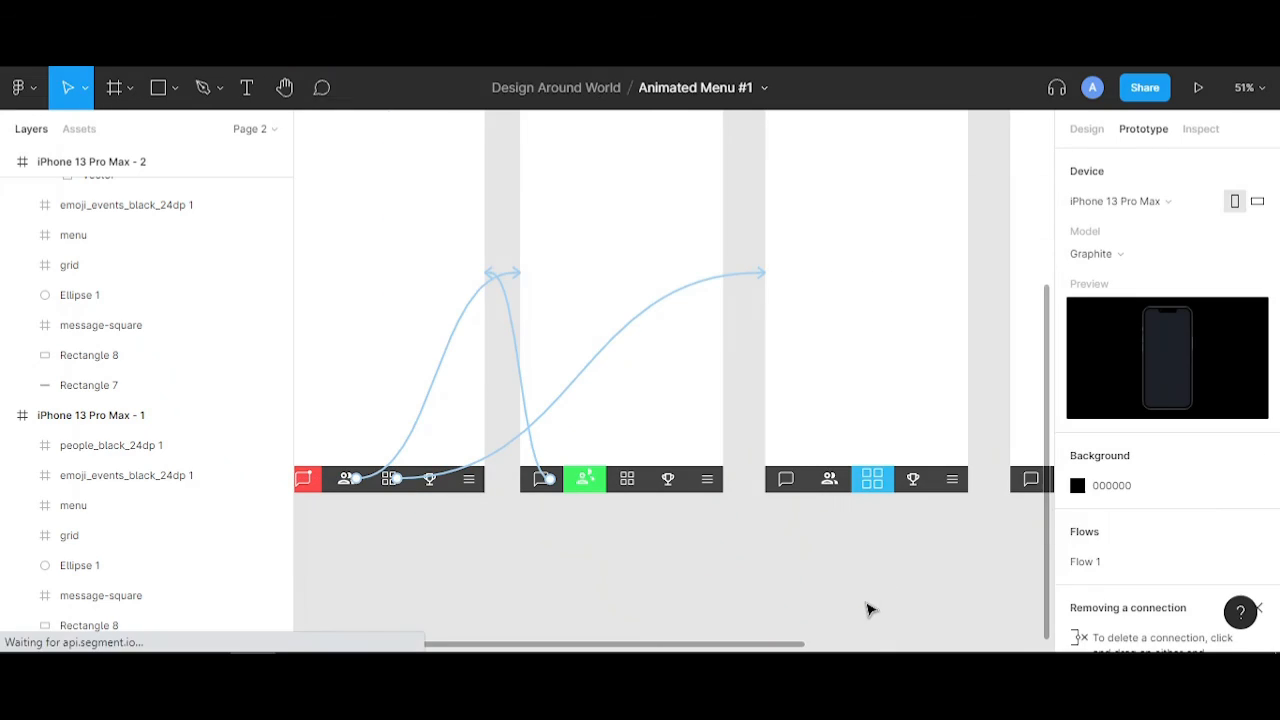
# - Link the trophy icon in iPhone 13 Pro Max - 1 to iPhone 13 Pro Max - 4 on tap with Smart animate
pyautogui.click(431, 478)
pyautogui.moveTo(466, 483); pyautogui.dragTo(787, 428)
pyautogui.moveTo(785, 472); pyautogui.dragTo(886, 300)
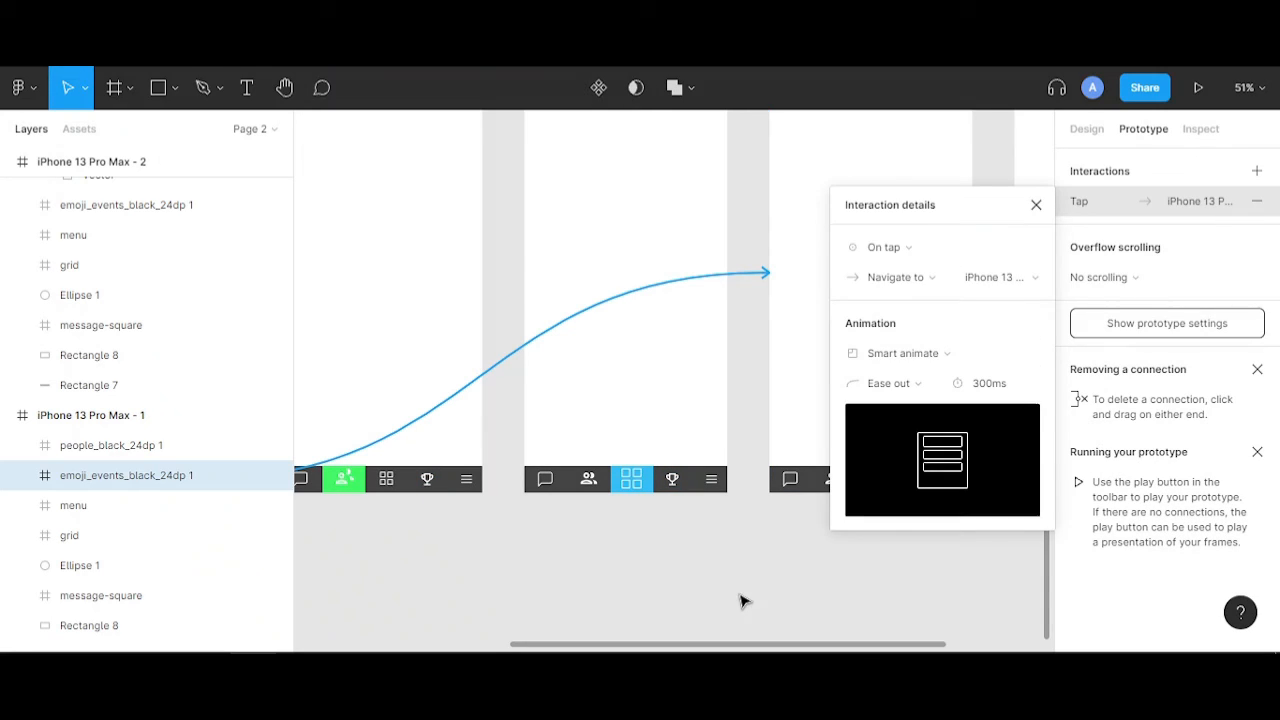
pyautogui.click(805, 565)
# - Link the menu icon in iPhone 13 Pro Max - 1 to iPhone 13 Pro Max - 5 on tap with Smart animate
pyautogui.scroll(-3, 700, 571)
pyautogui.scroll(6, 476, 543)
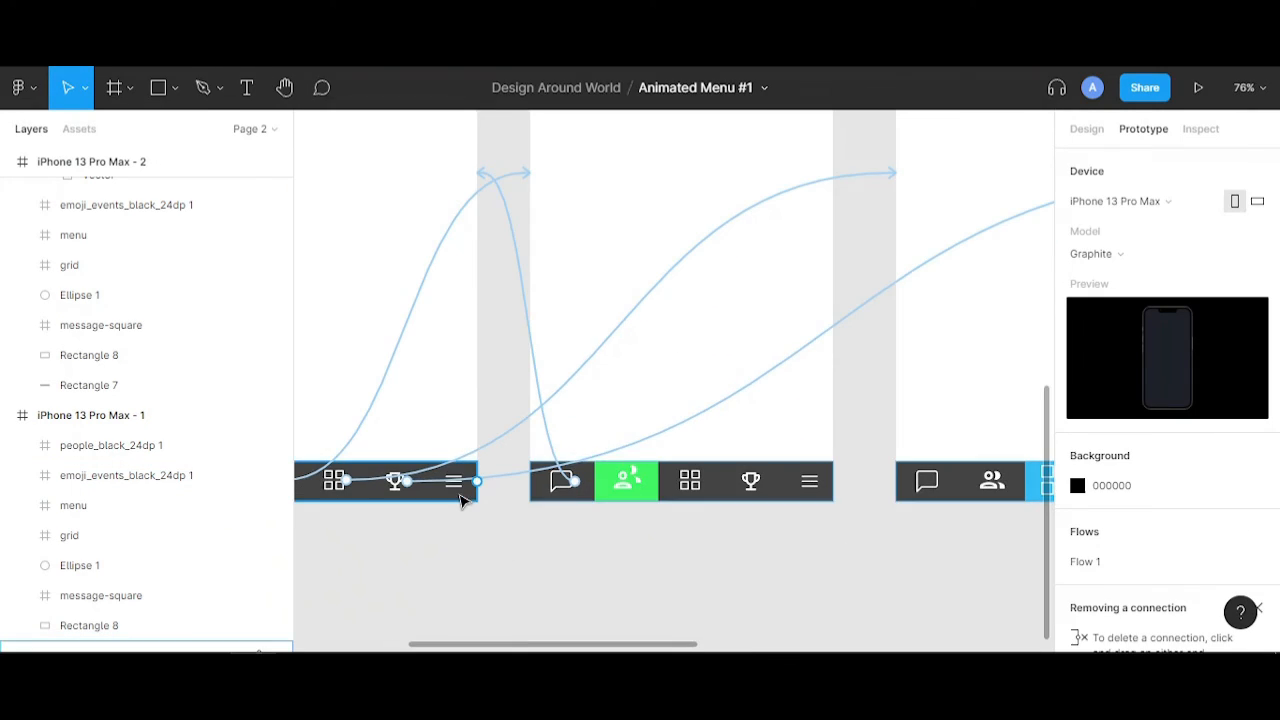
pyautogui.click(460, 482)
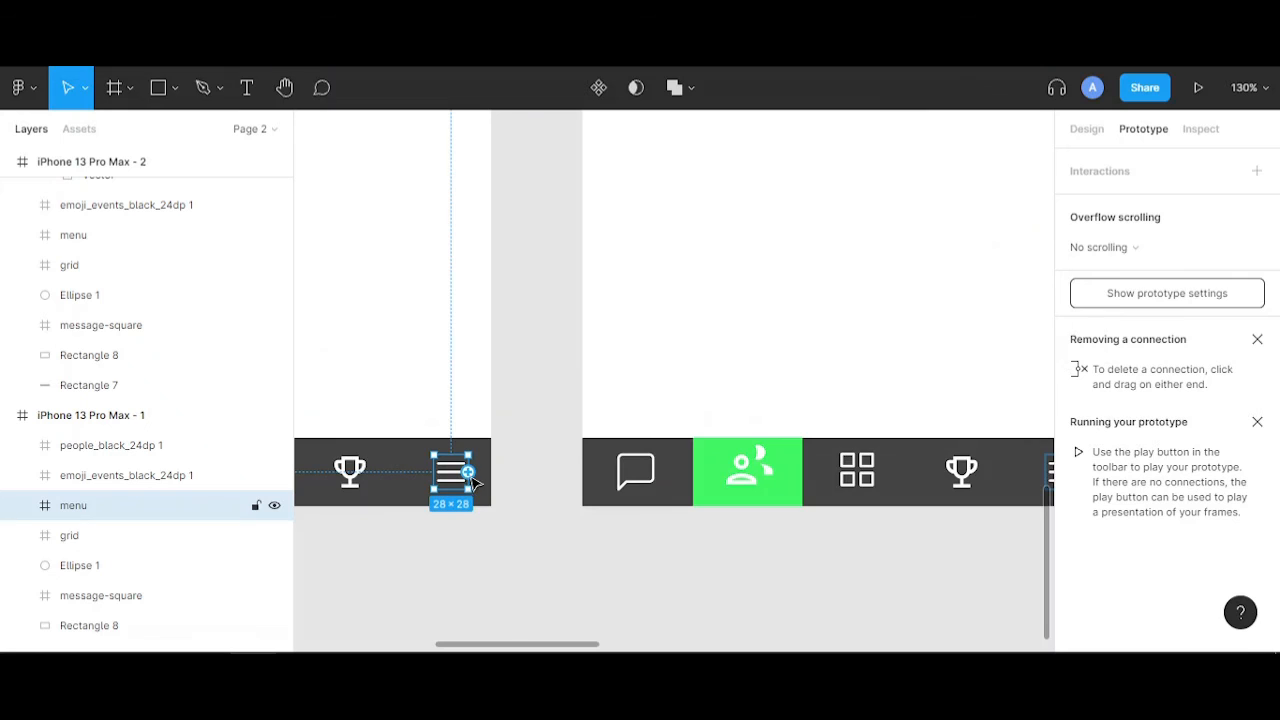
pyautogui.hscroll(3, 566, 494)
pyautogui.hscroll(10, 1095, 340)
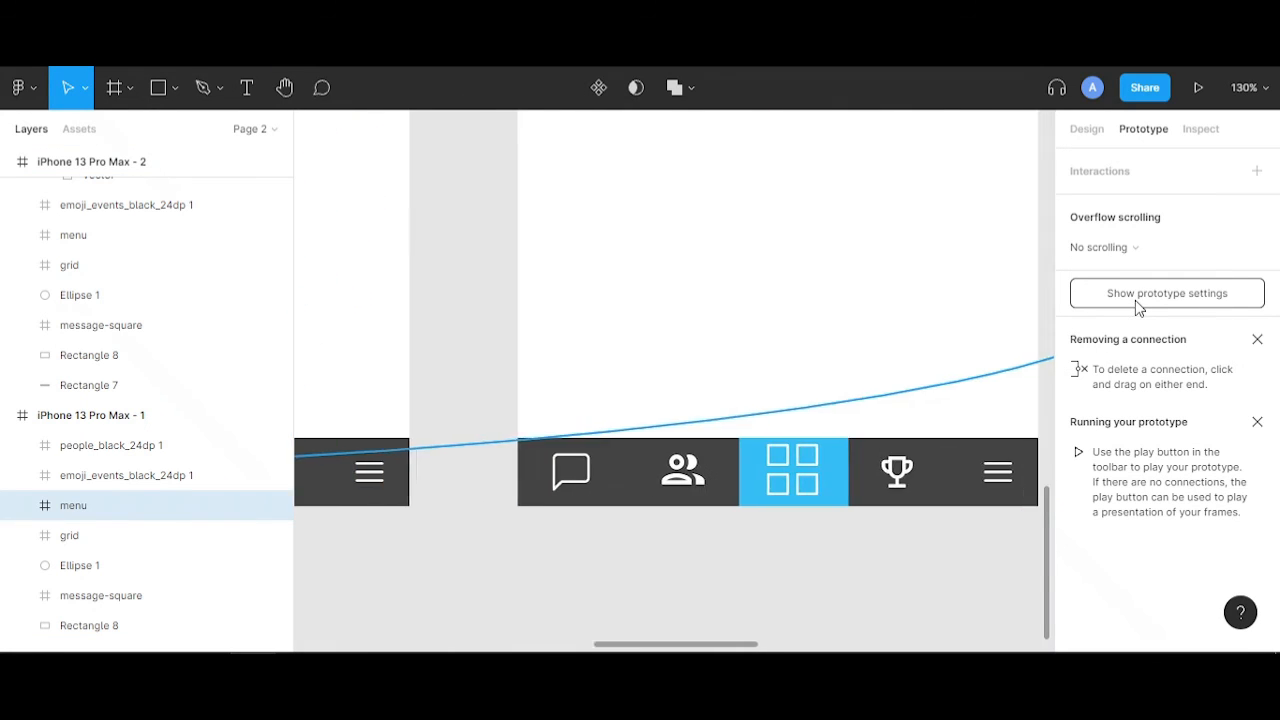
pyautogui.hscroll(10, 854, 349)
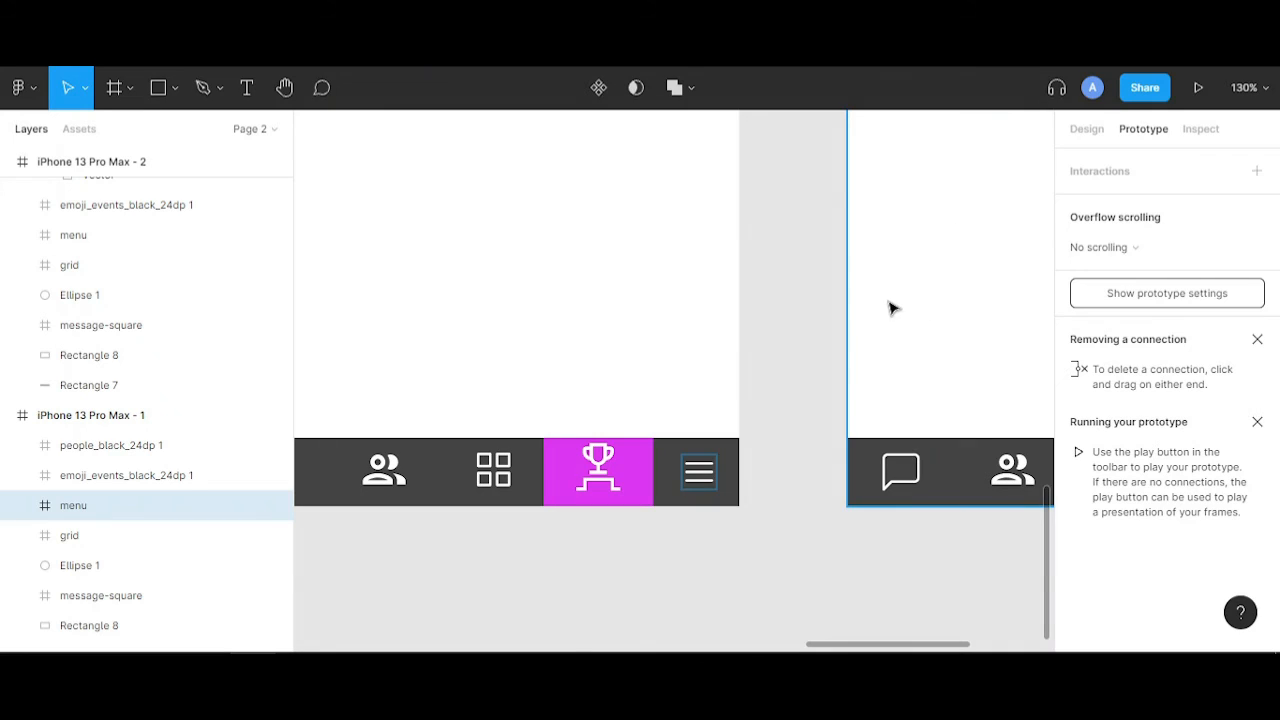
pyautogui.moveTo(927, 273); pyautogui.dragTo(928, 272)
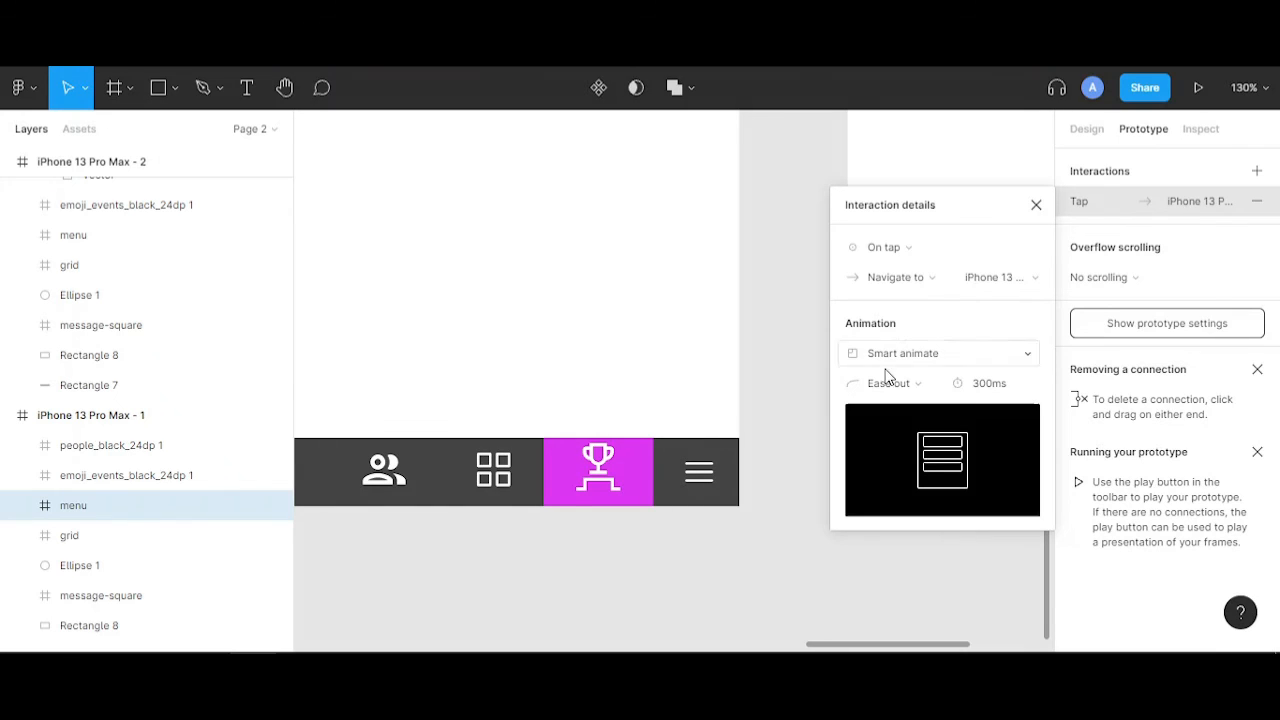
pyautogui.click(805, 393)
# - Link the grid icon in iPhone 13 Pro Max - 2 to iPhone 13 Pro Max - 3 on tap with Smart animate
pyautogui.scroll(-2, 799, 396)
pyautogui.scroll(-3, 800, 400)
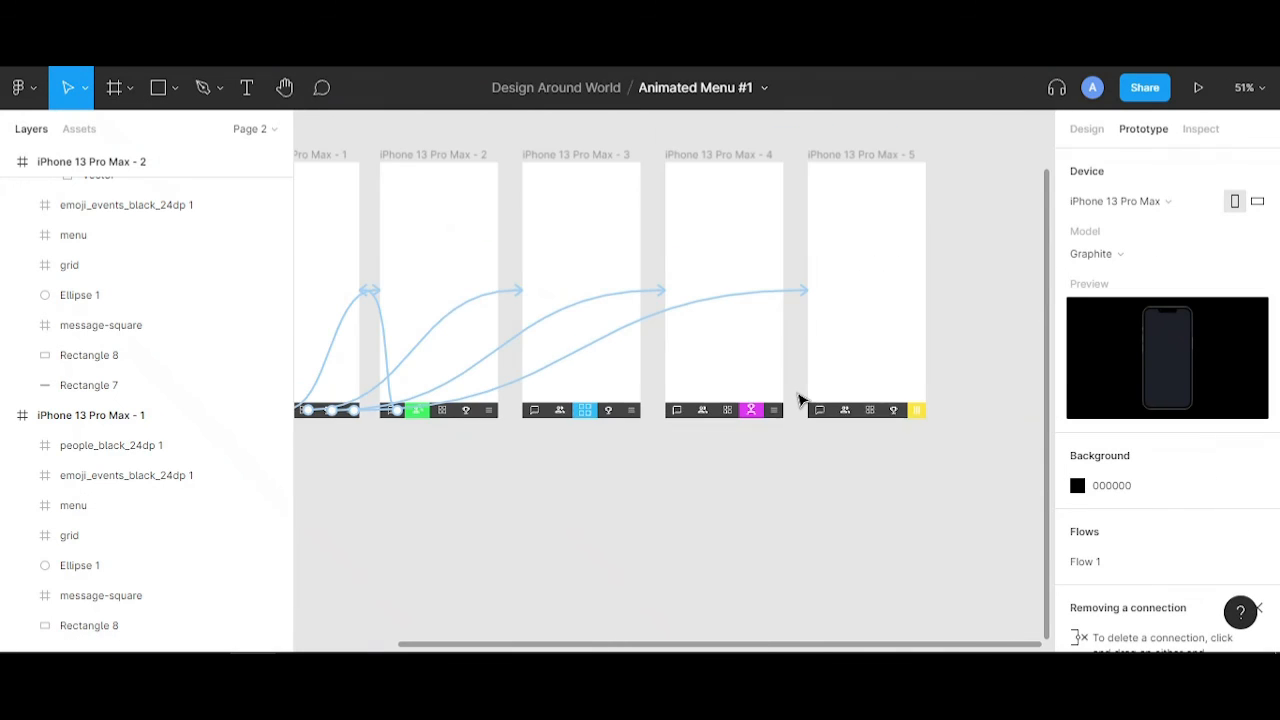
pyautogui.hscroll(-3, 634, 477)
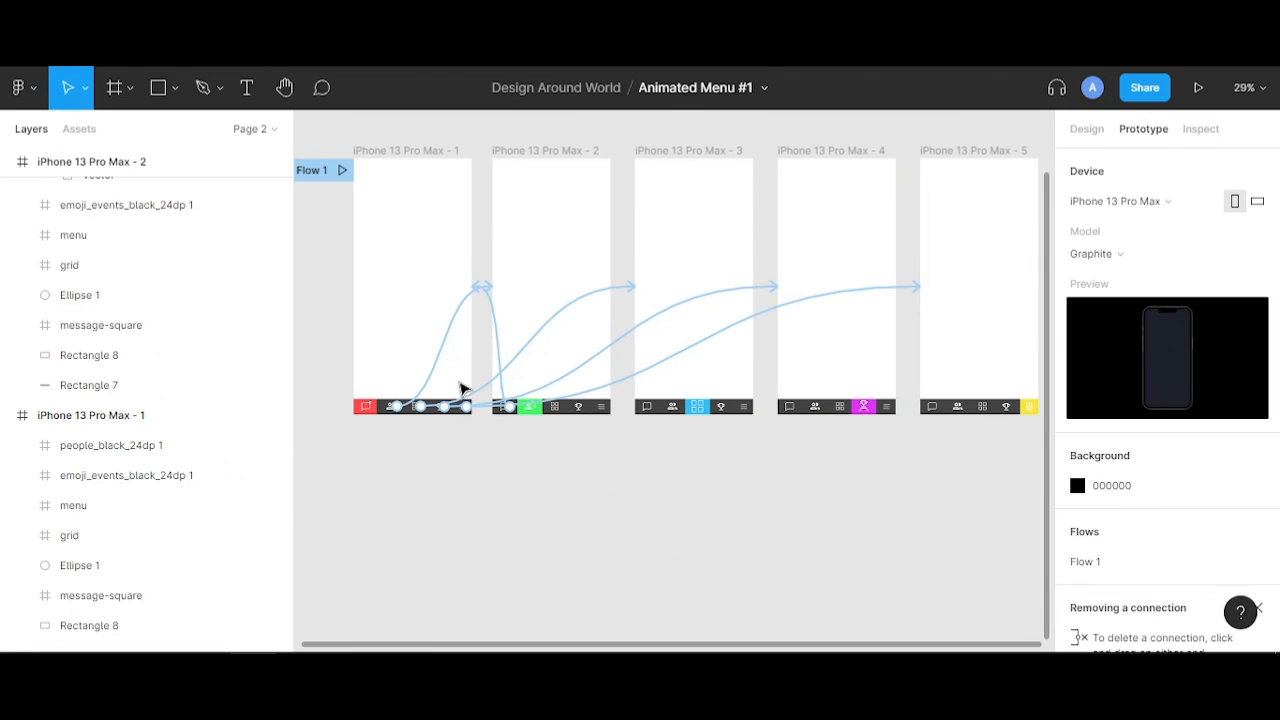
pyautogui.scroll(2, 461, 385)
pyautogui.scroll(3, 461, 385)
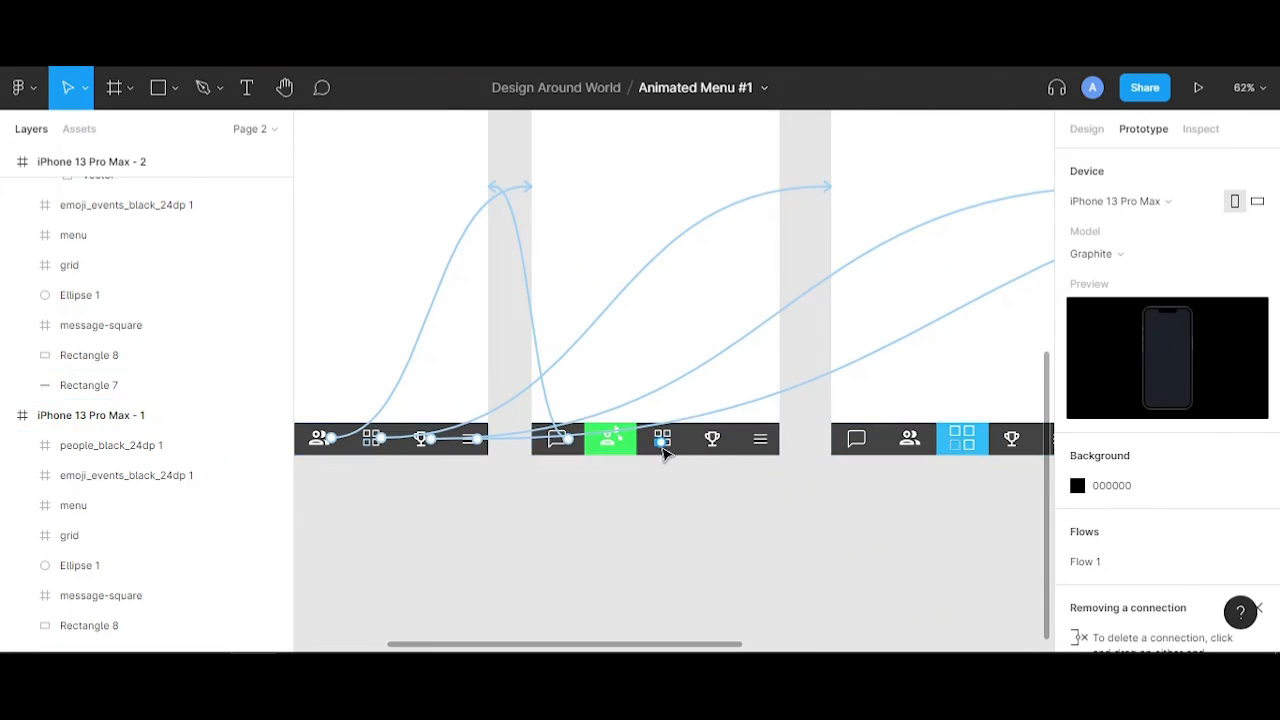
pyautogui.hscroll(2, 700, 505)
pyautogui.scroll(-2, 670, 506)
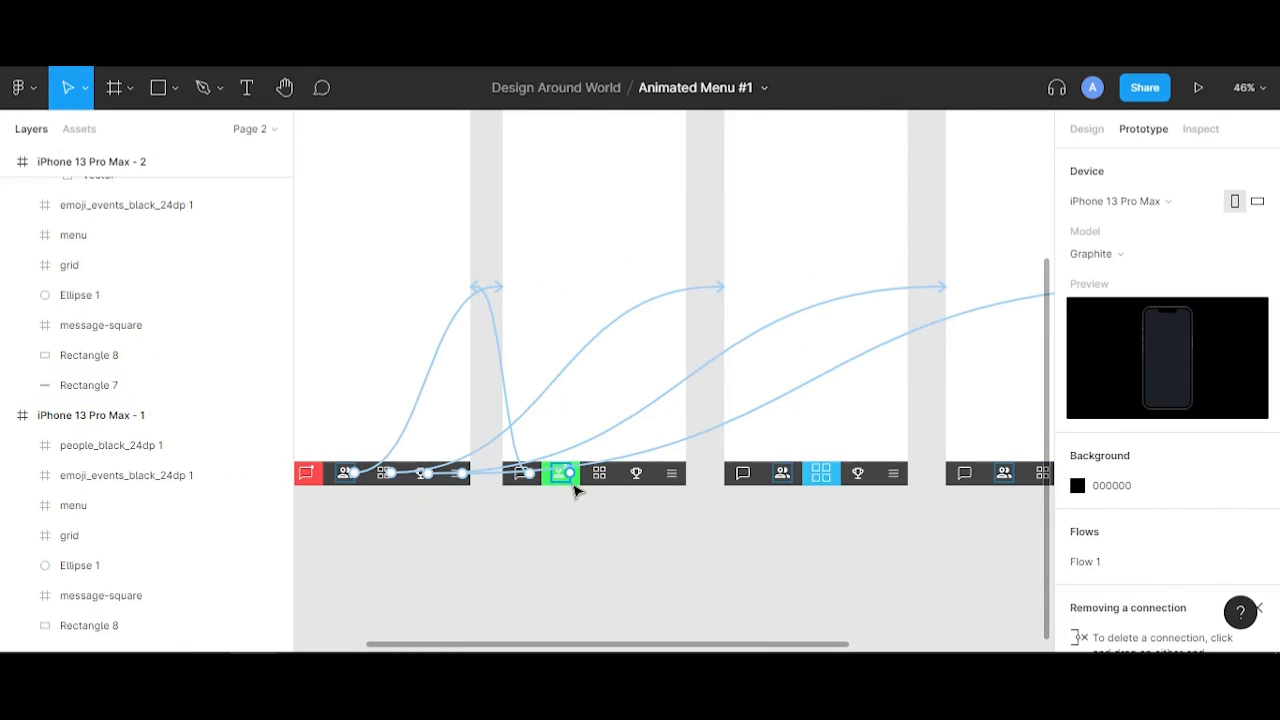
pyautogui.scroll(3, 580, 490)
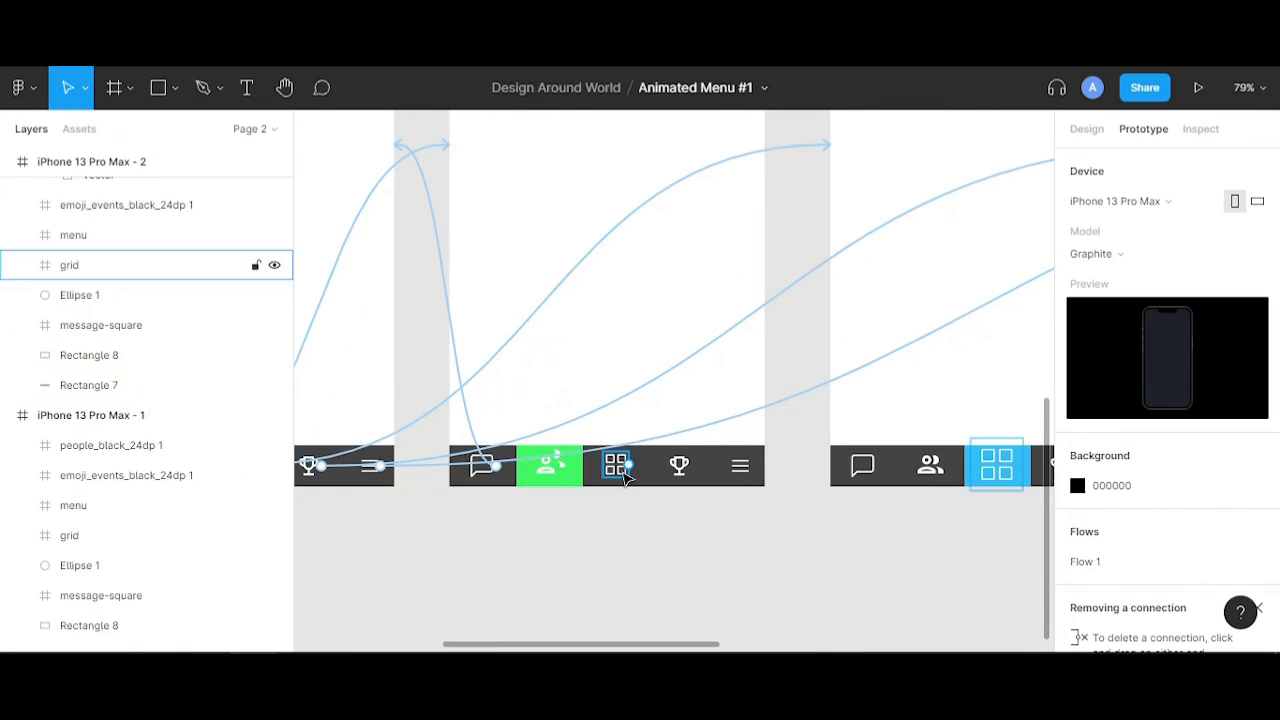
pyautogui.click(618, 474)
pyautogui.scroll(-4, 700, 500)
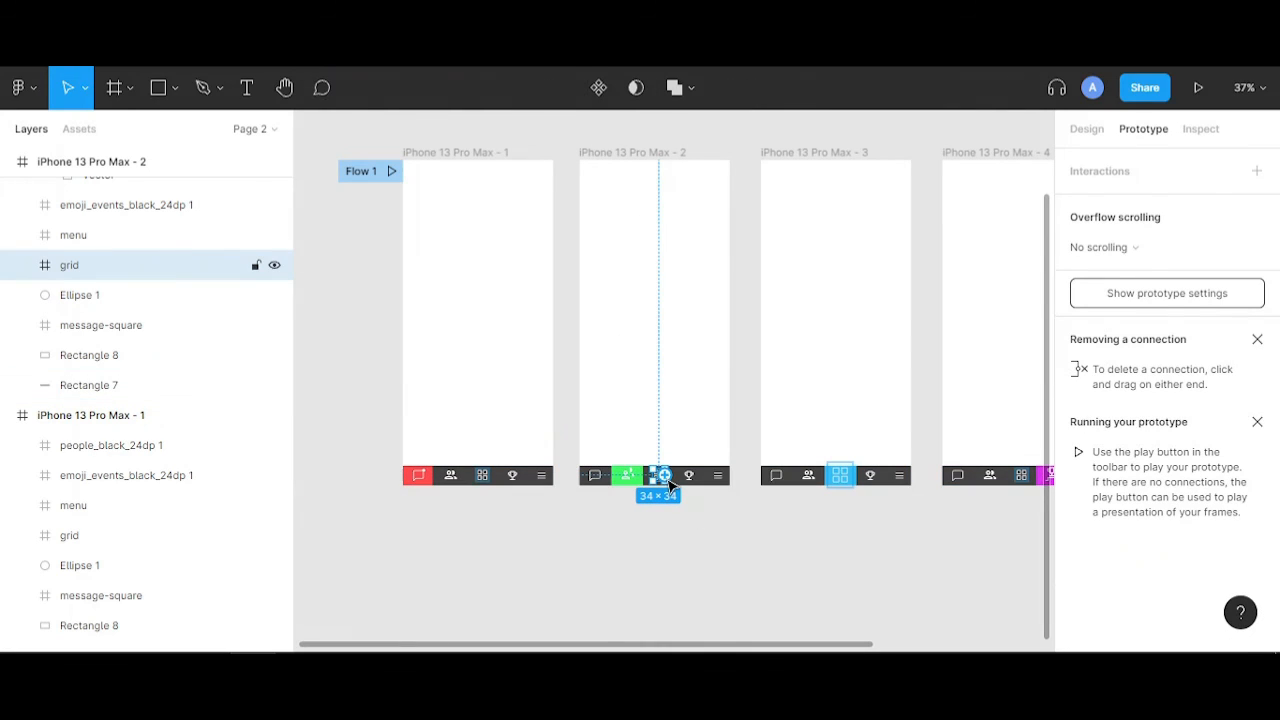
pyautogui.moveTo(668, 484); pyautogui.dragTo(803, 397)
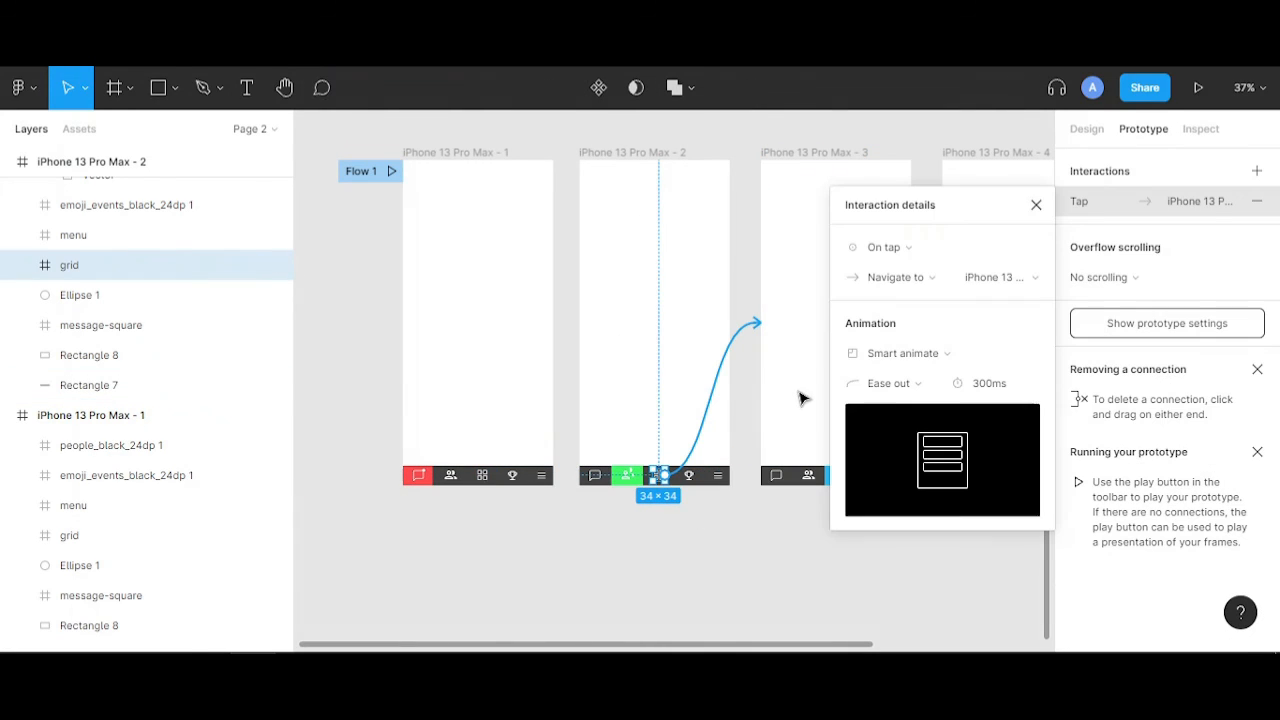
# - Link the trophy icon in iPhone 13 Pro Max - 2 to iPhone 13 Pro Max - 4 on tap with Smart animate
pyautogui.click(689, 476)
pyautogui.moveTo(700, 477); pyautogui.dragTo(963, 328)
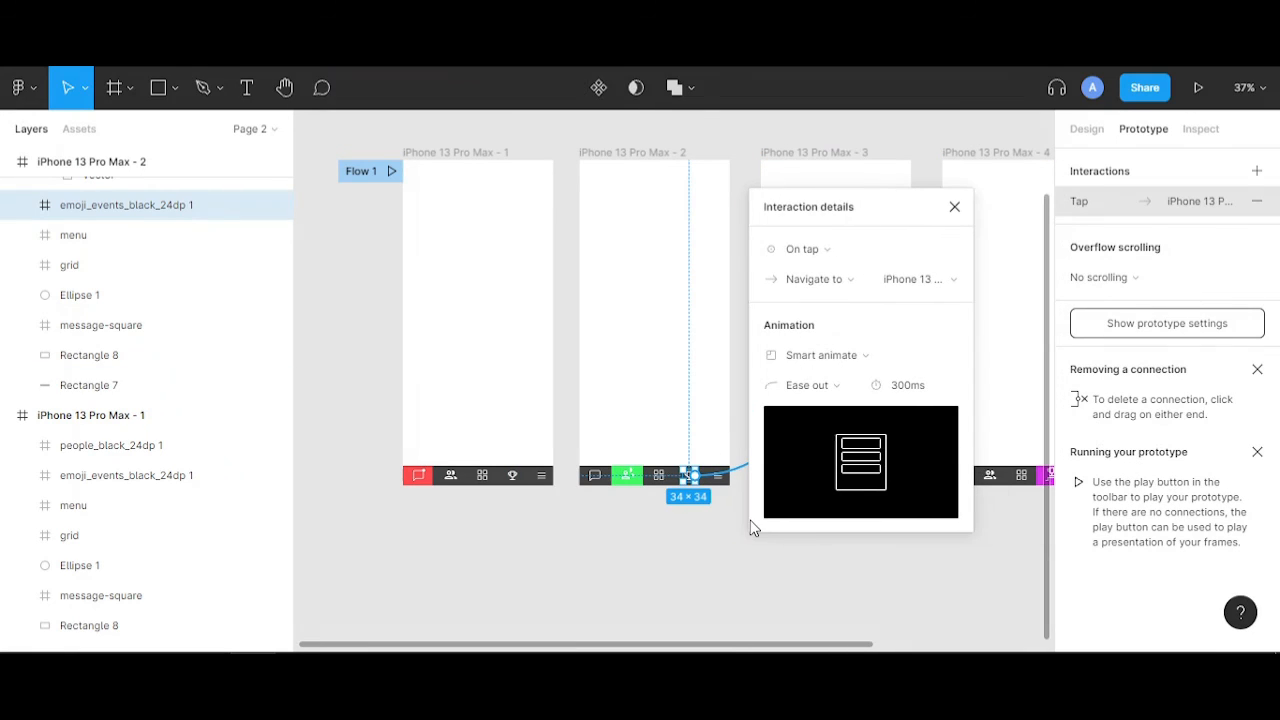
pyautogui.moveTo(771, 561); pyautogui.dragTo(597, 563)
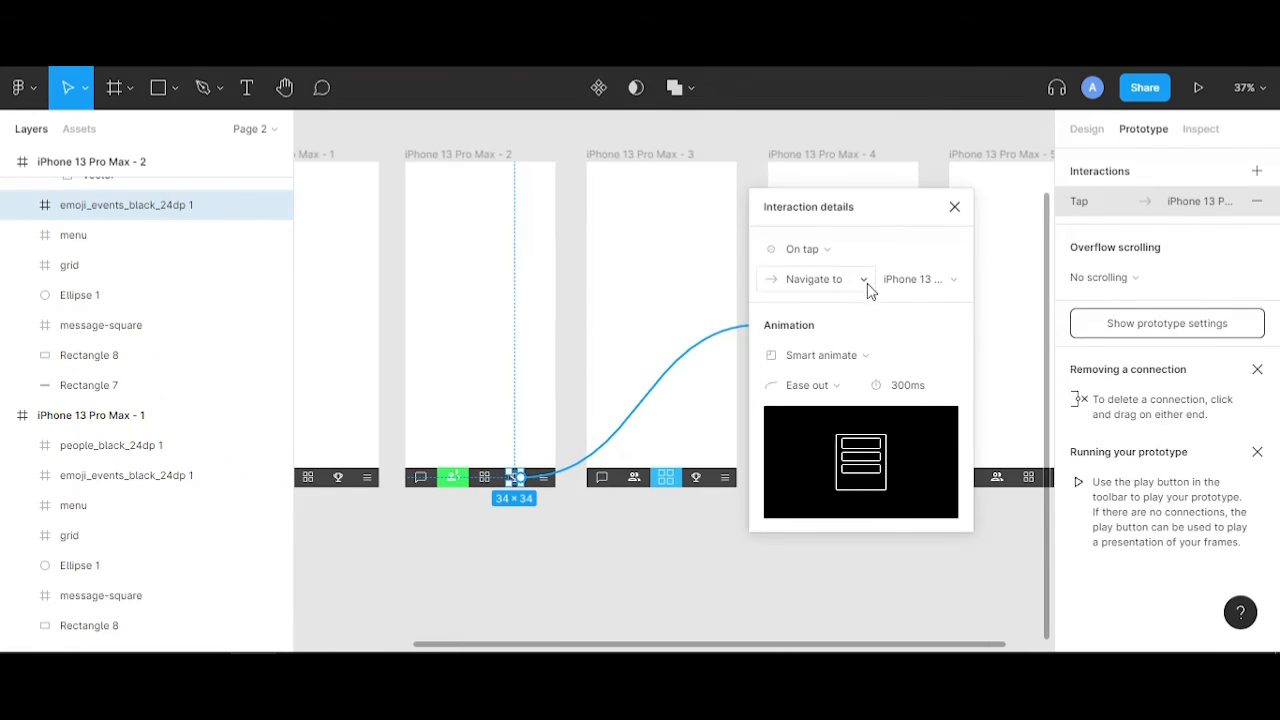
pyautogui.moveTo(845, 220); pyautogui.dragTo(951, 228)
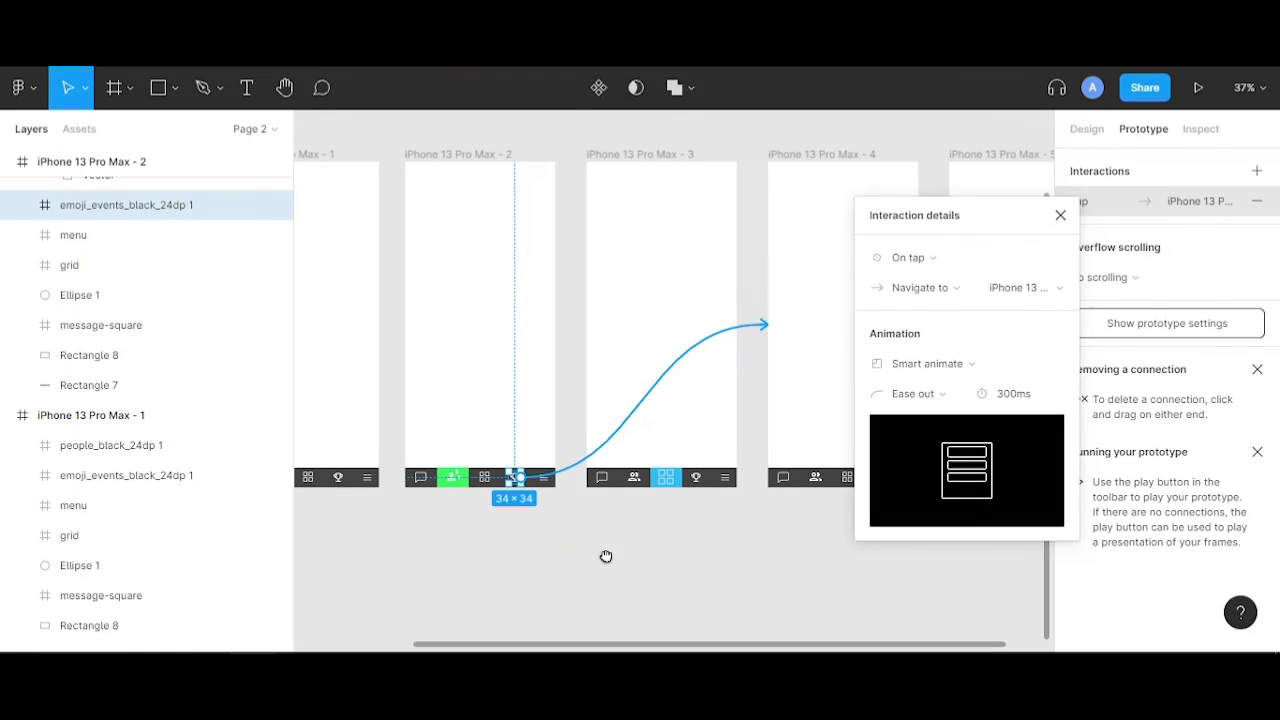
# - Link the menu icon in iPhone 13 Pro Max - 2 to the iPhone 13 Pro Max - 5 frame
pyautogui.moveTo(606, 556); pyautogui.dragTo(592, 560)
pyautogui.click(529, 481)
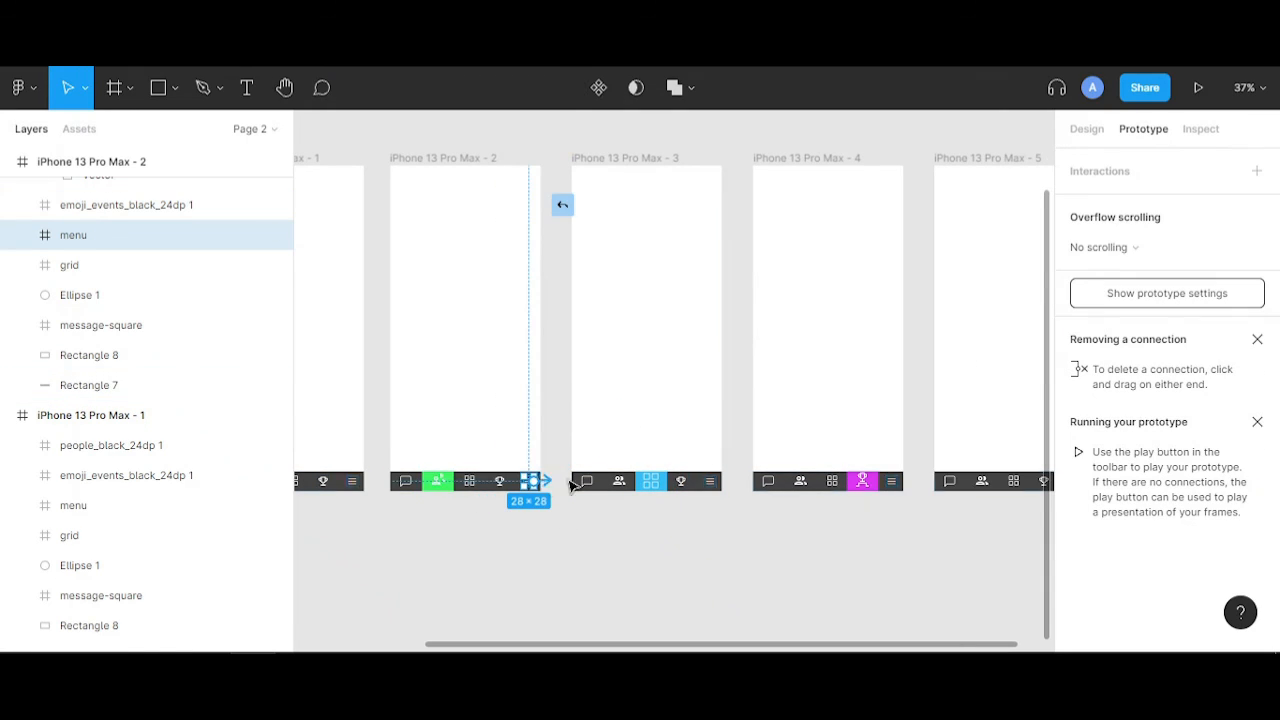
pyautogui.moveTo(545, 481); pyautogui.dragTo(949, 363)
pyautogui.click(624, 542)
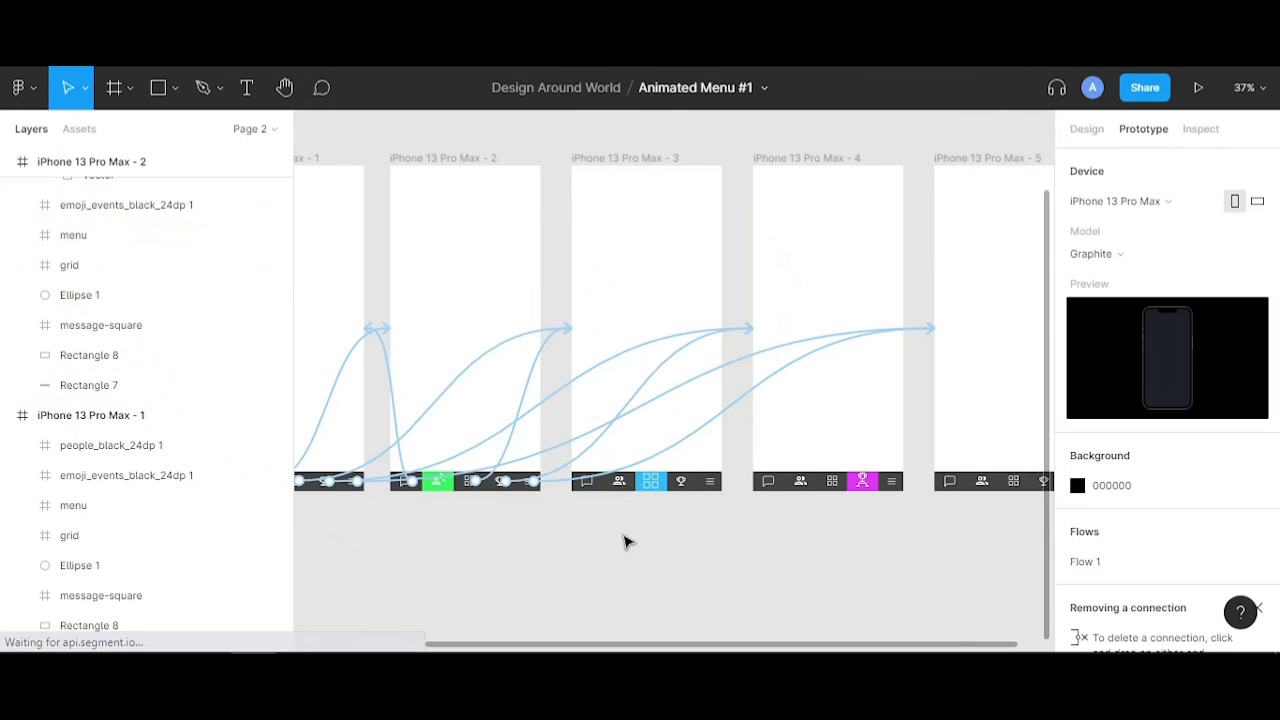
# - In iPhone 13 Pro Max - 3, link the message icon to frame 1 and the people icon to frame 2 on tap with Smart animate
pyautogui.click(590, 486)
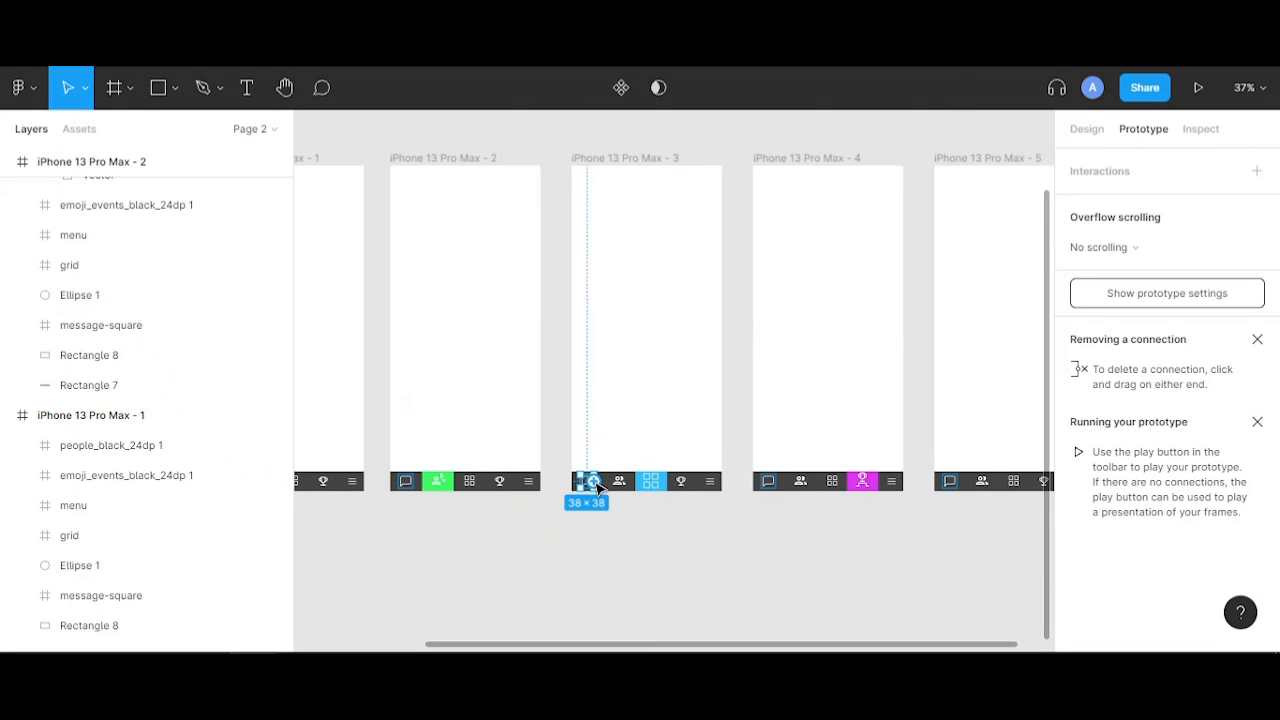
pyautogui.scroll(-5, 597, 487)
pyautogui.scroll(3, 594, 540)
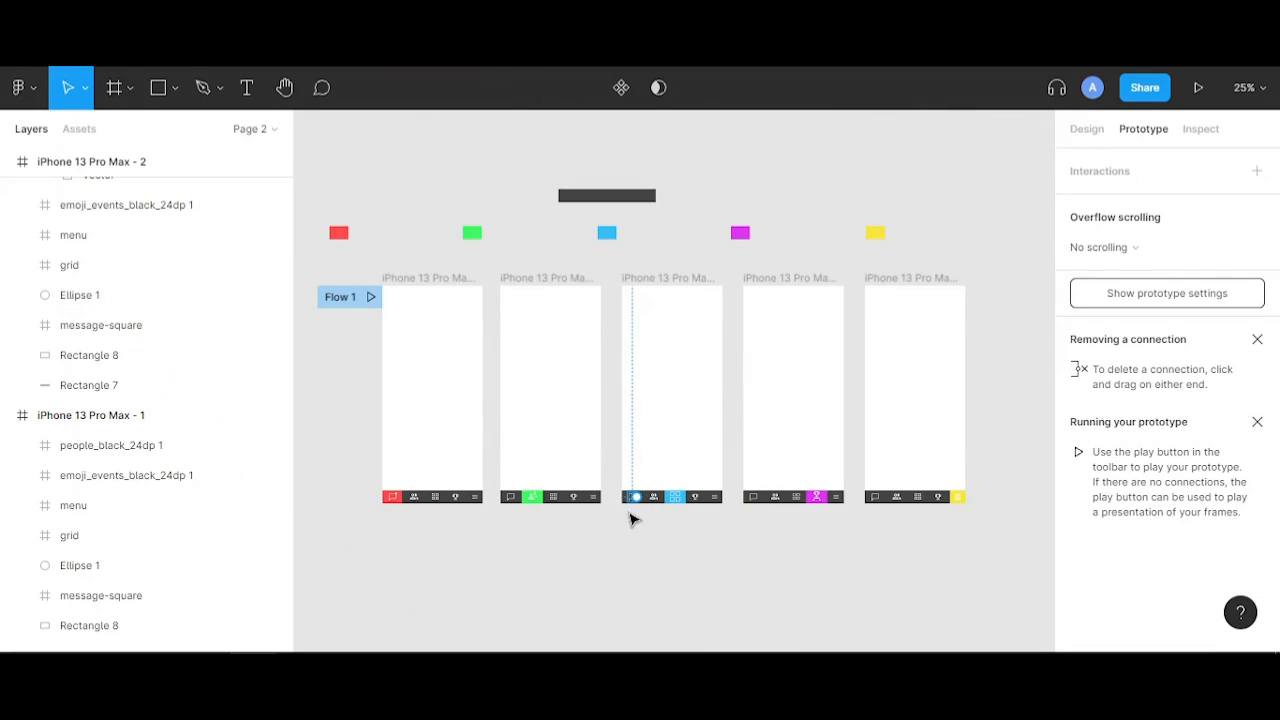
pyautogui.moveTo(637, 500); pyautogui.dragTo(436, 373)
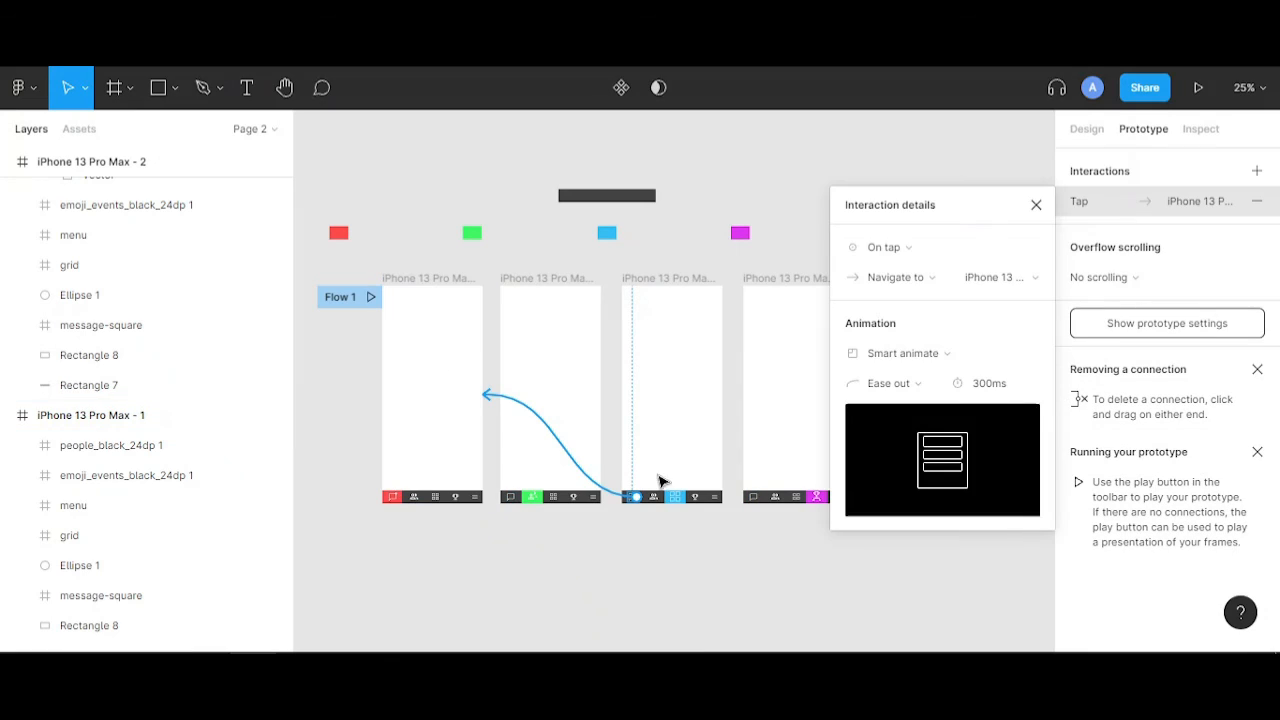
pyautogui.click(660, 500)
pyautogui.moveTo(658, 493); pyautogui.dragTo(565, 430)
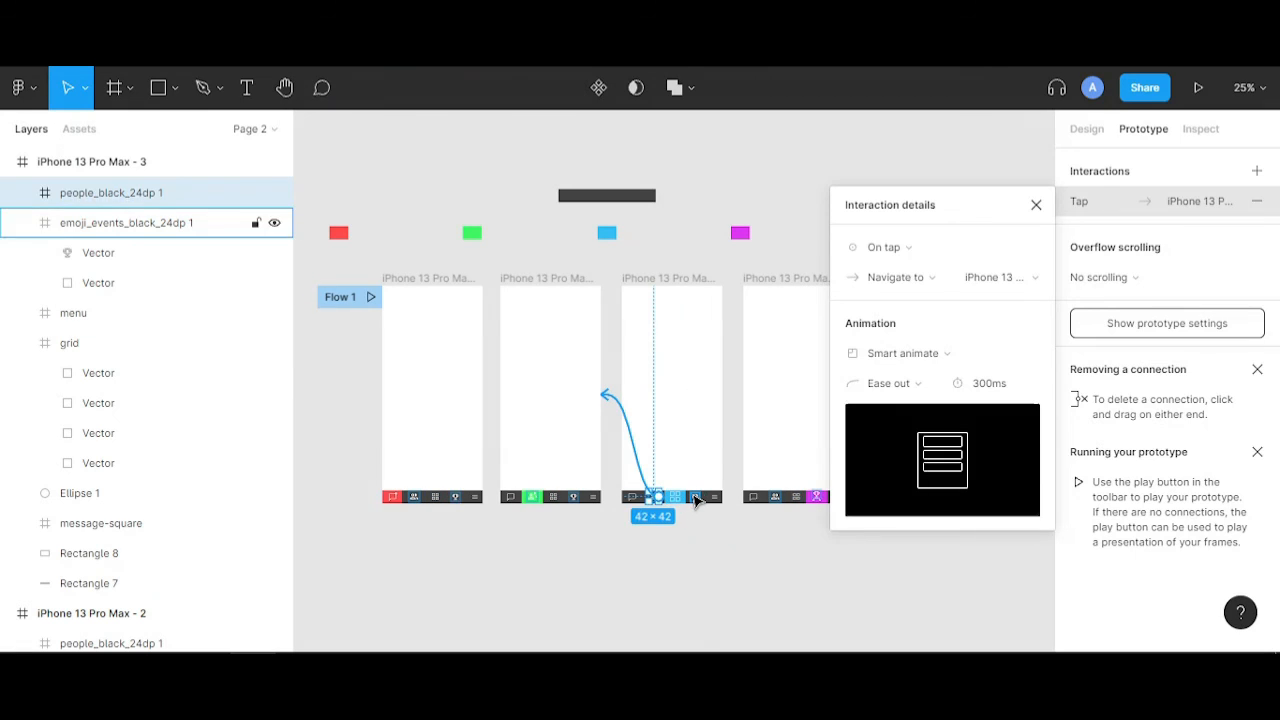
# - In iPhone 13 Pro Max - 3, link the trophy icon to frame 4 and the menu icon to frame 5
pyautogui.click(695, 497)
pyautogui.moveTo(697, 497); pyautogui.dragTo(752, 345)
pyautogui.click(716, 497)
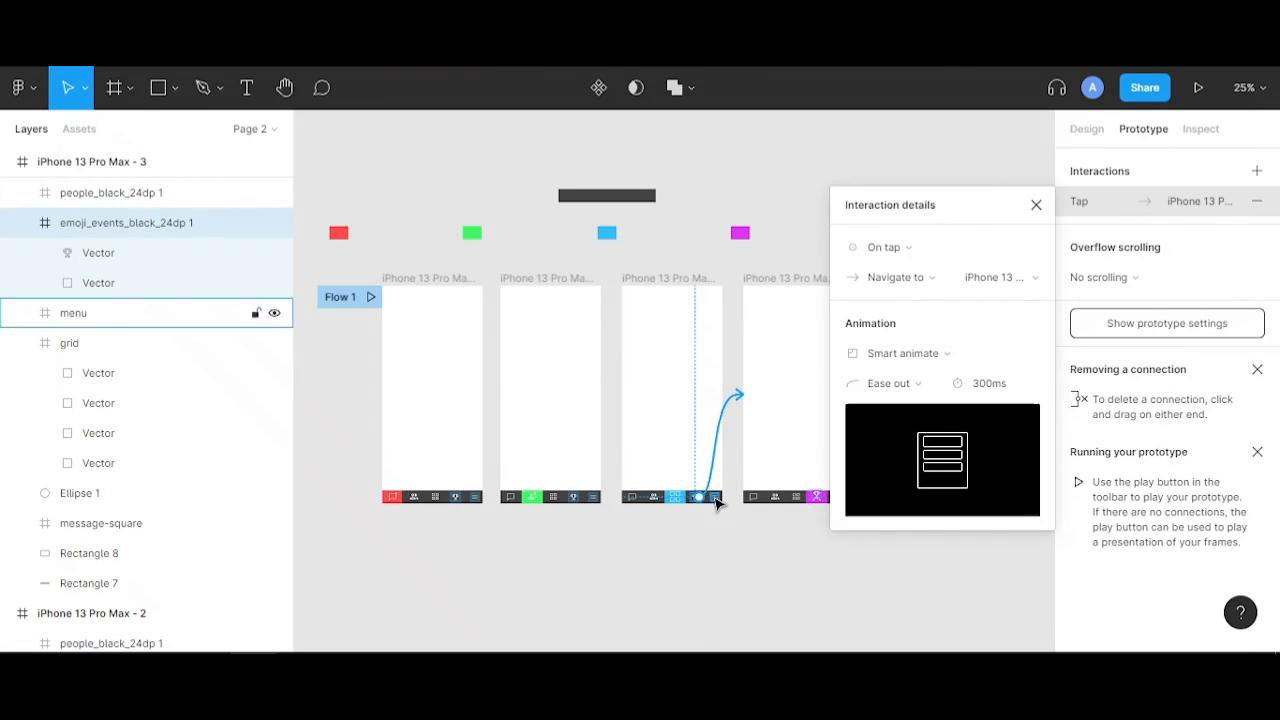
pyautogui.moveTo(716, 497); pyautogui.dragTo(888, 443)
pyautogui.click(780, 572)
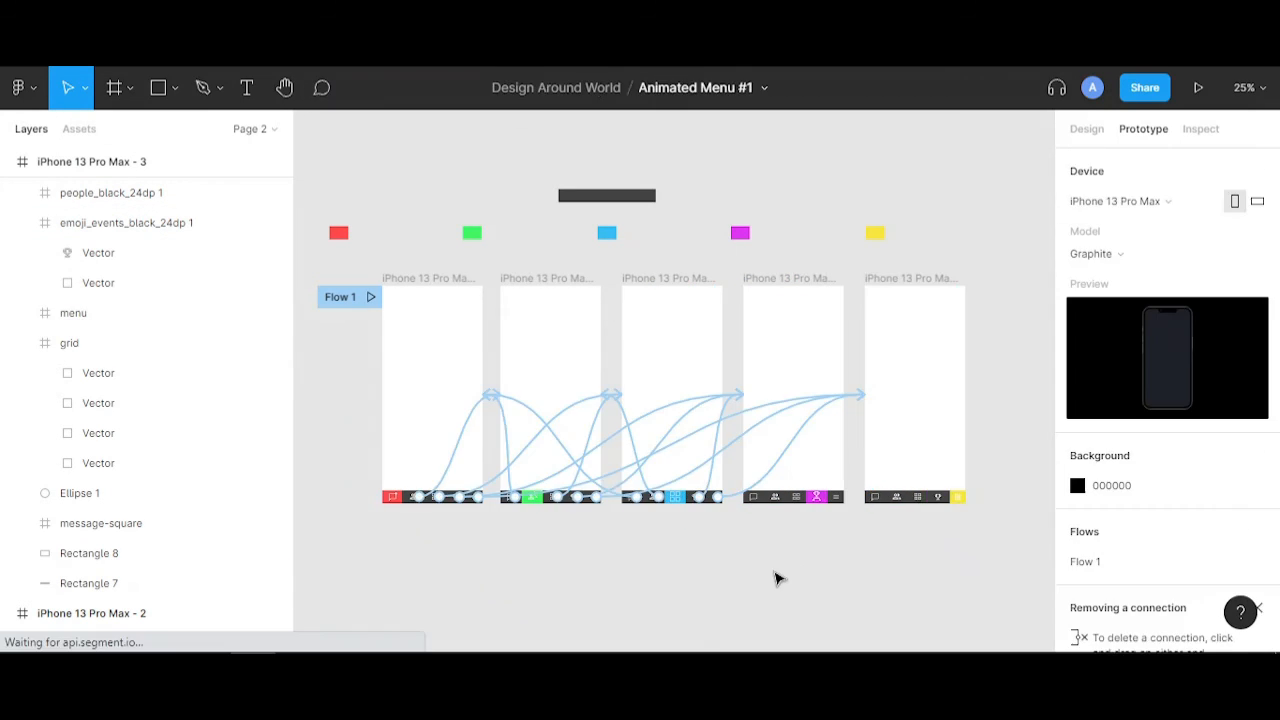
# - In iPhone 13 Pro Max - 4, link the message icon to frame 1 and the people icon to frame 2 on tap with Smart animate
pyautogui.moveTo(774, 575); pyautogui.dragTo(750, 589)
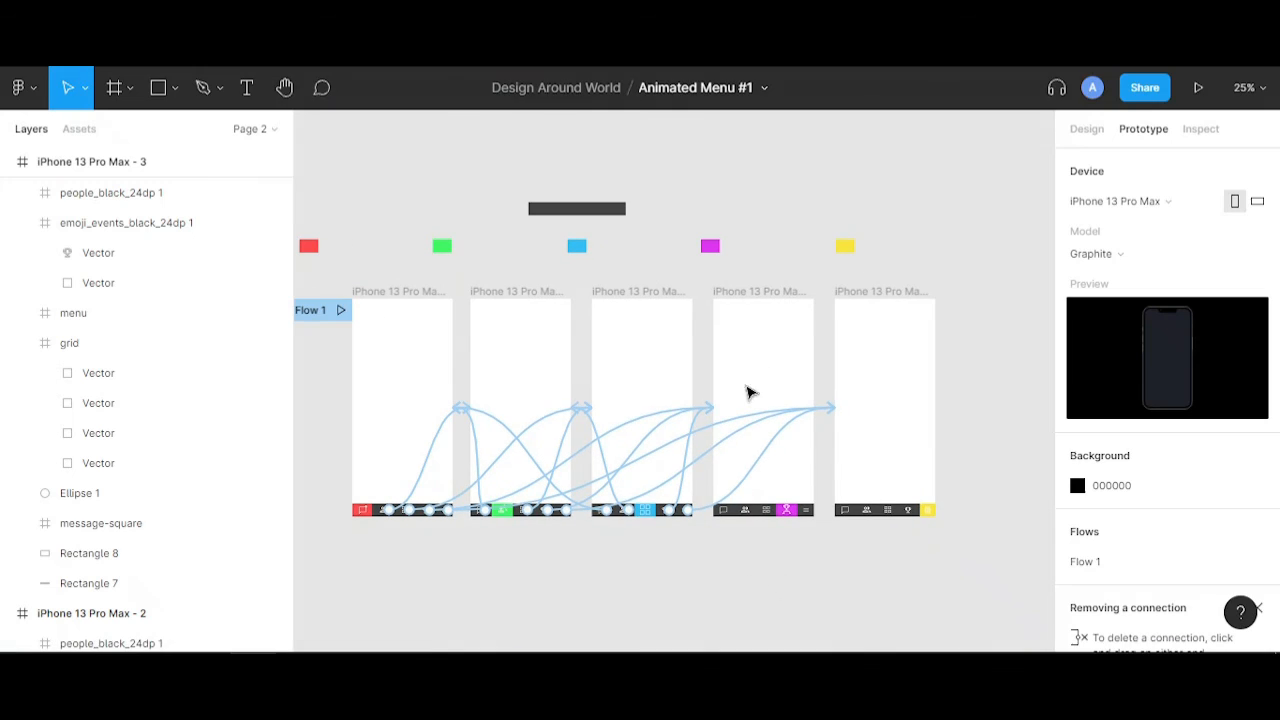
pyautogui.click(756, 293)
pyautogui.click(731, 512)
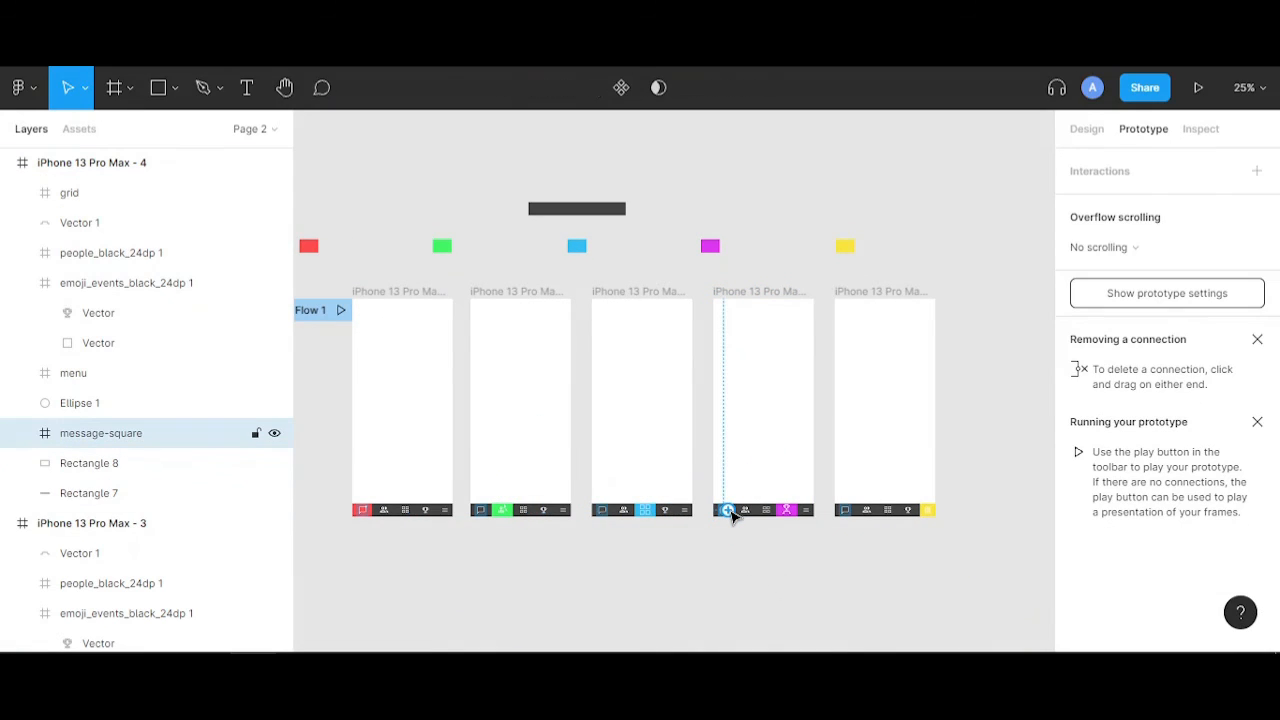
pyautogui.moveTo(733, 512); pyautogui.dragTo(454, 408)
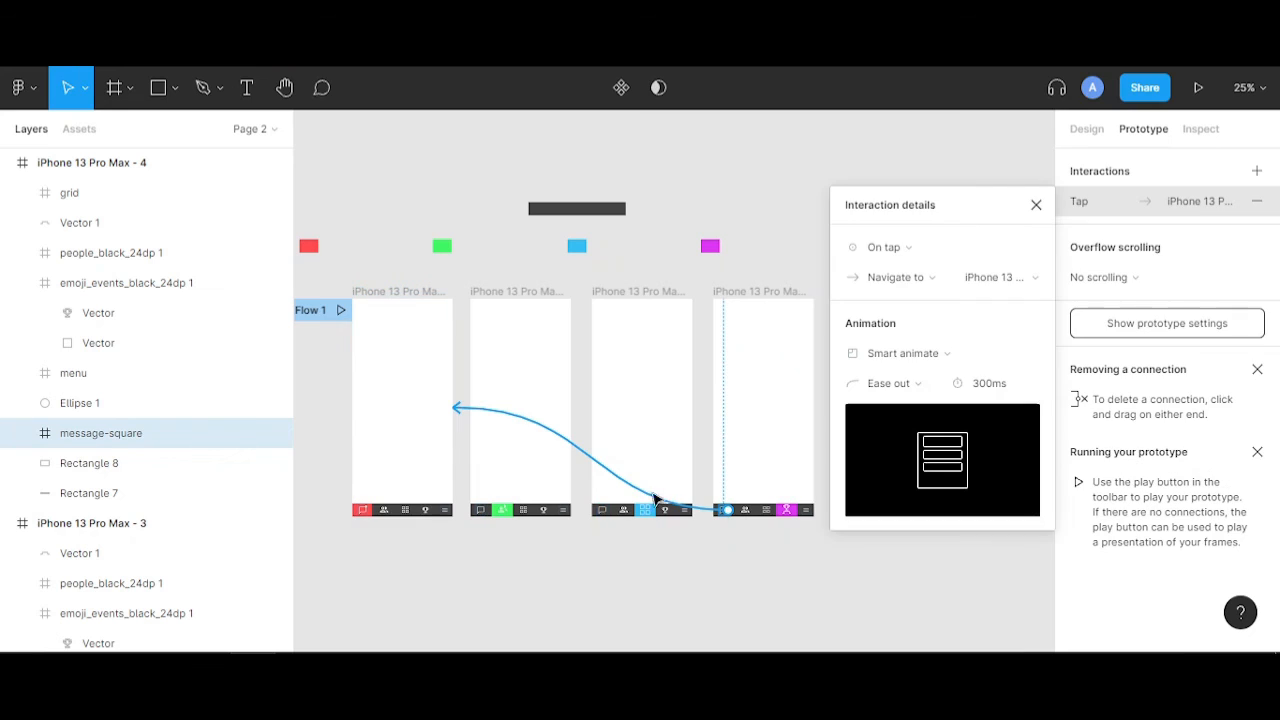
pyautogui.click(753, 510)
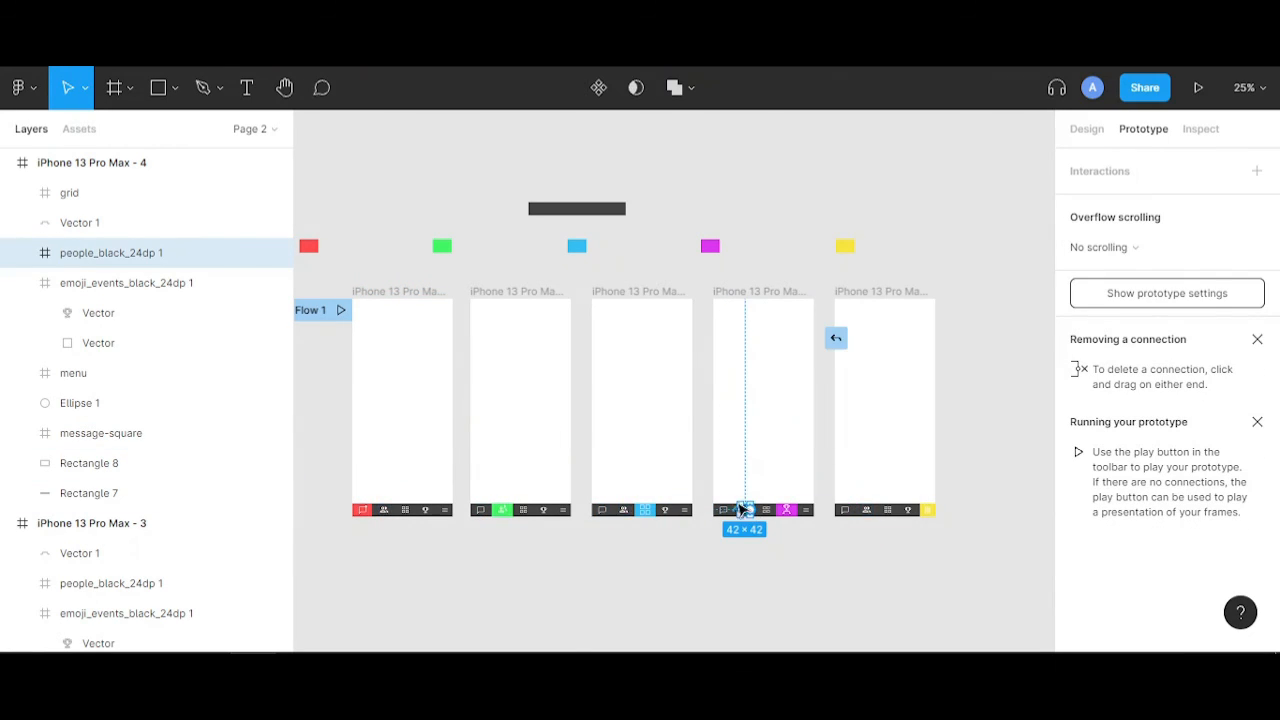
pyautogui.moveTo(745, 510); pyautogui.dragTo(553, 433)
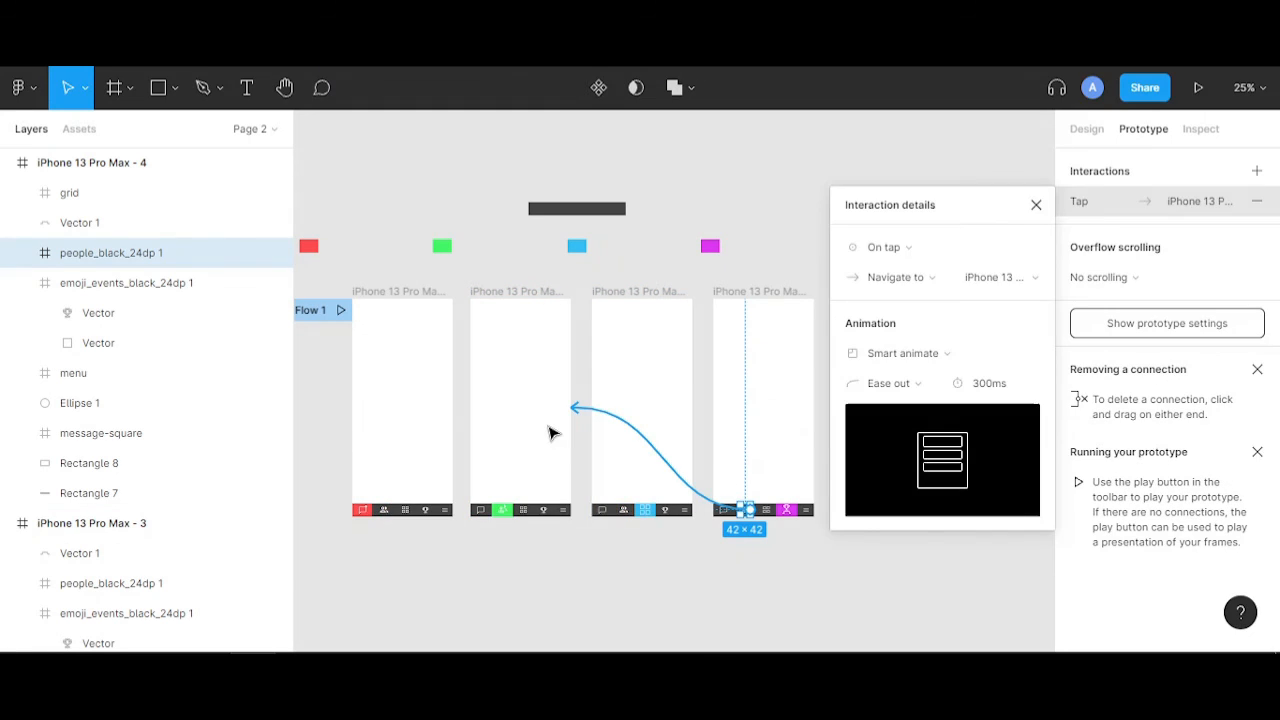
# - In iPhone 13 Pro Max - 4, link the grid icon to frame 3 and the menu icon to frame 5 on tap with Smart animate
pyautogui.click(768, 510)
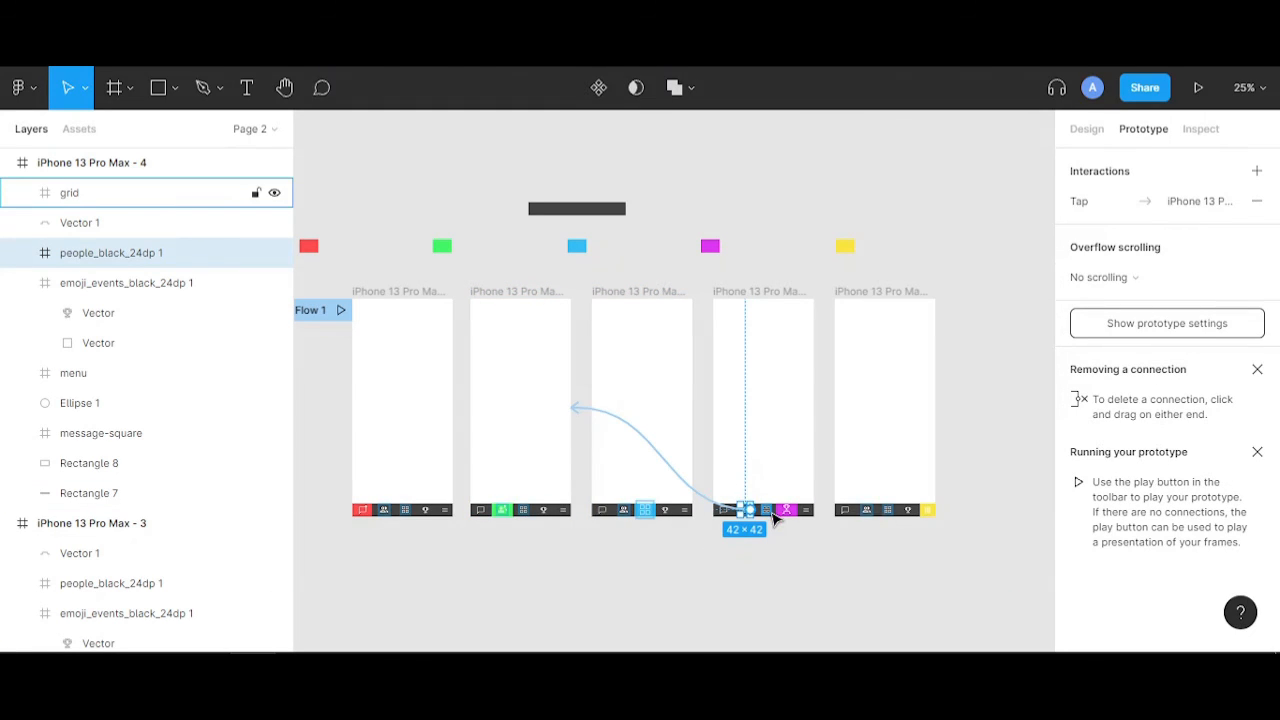
pyautogui.click(769, 511)
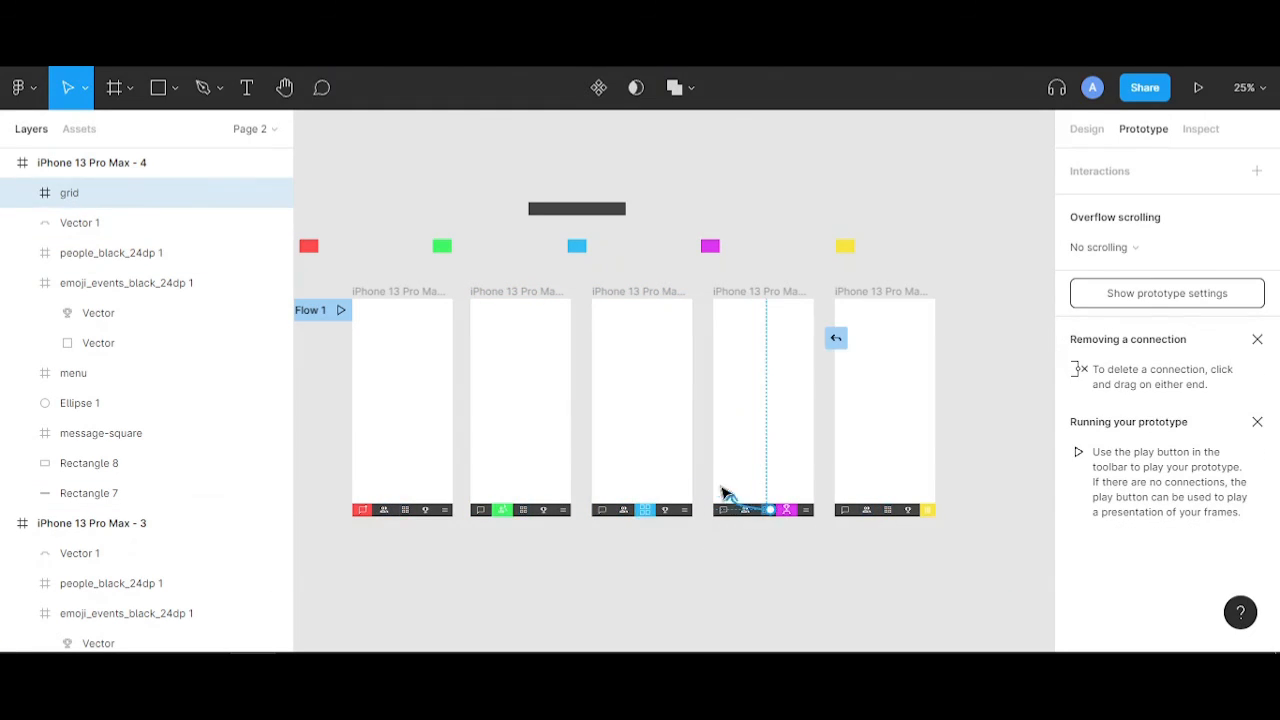
pyautogui.moveTo(724, 494); pyautogui.dragTo(672, 456)
pyautogui.hscroll(3, 730, 542)
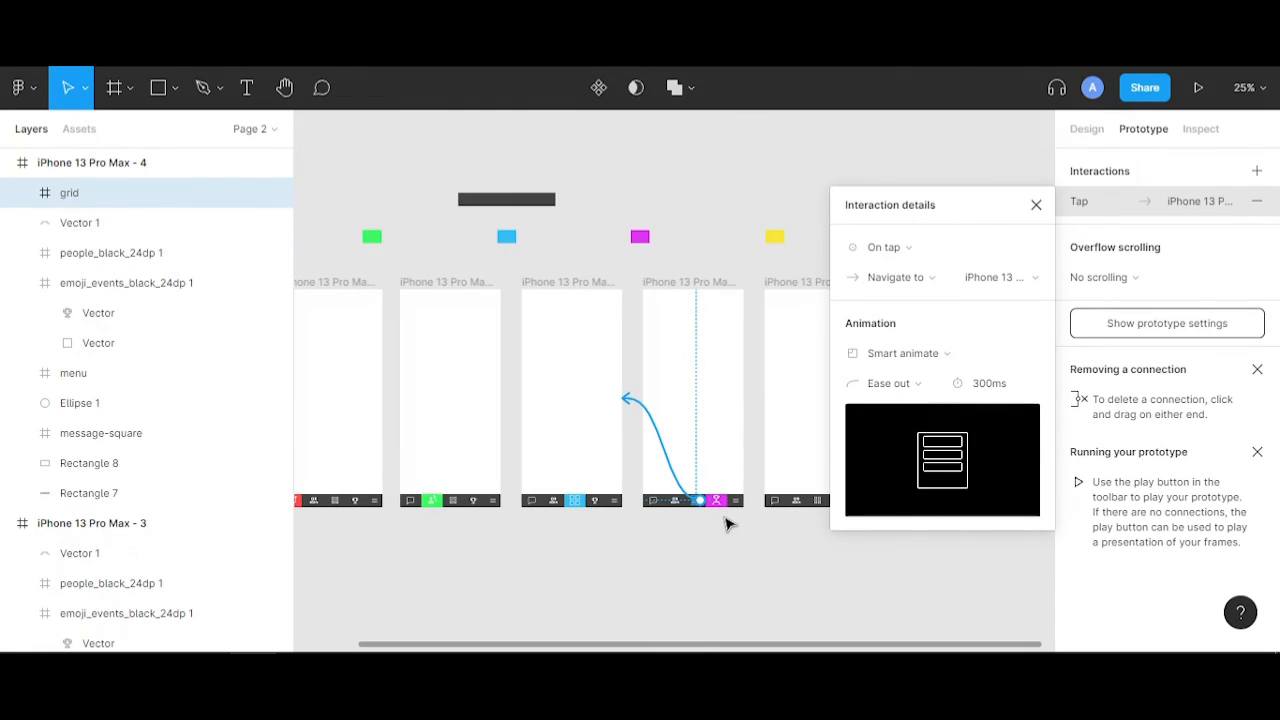
pyautogui.click(738, 506)
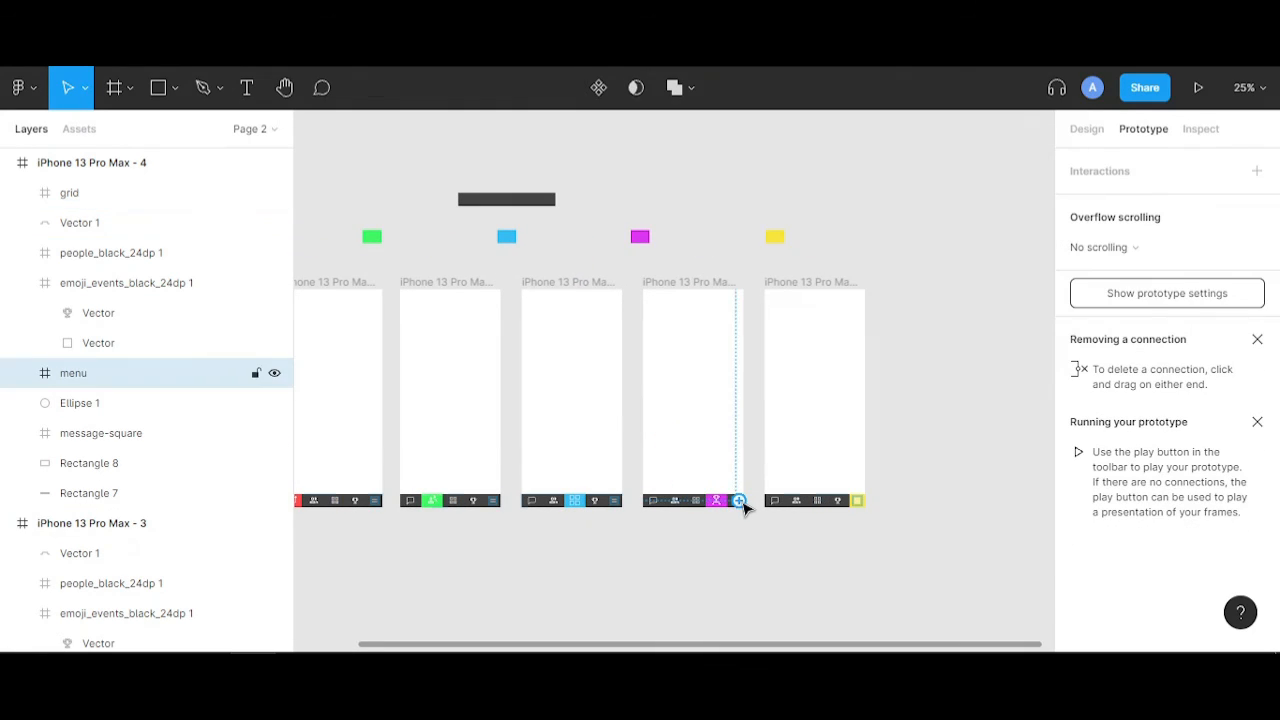
pyautogui.moveTo(740, 503); pyautogui.dragTo(803, 414)
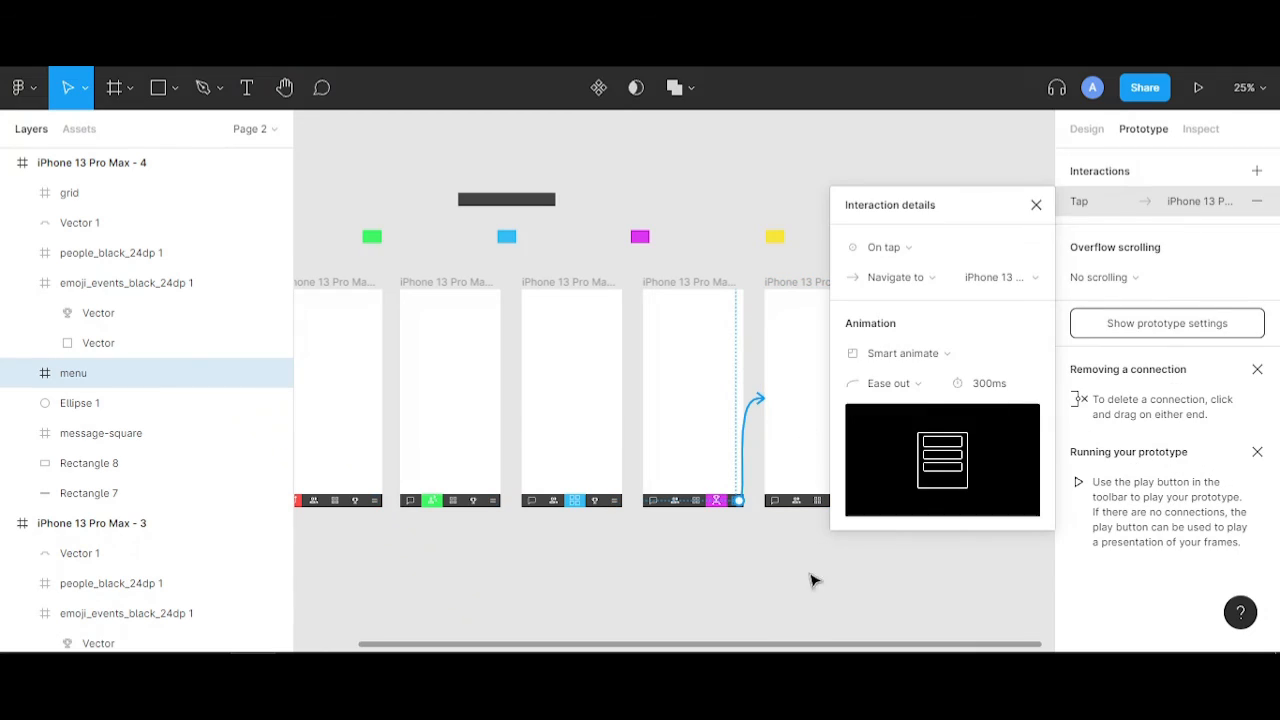
pyautogui.click(790, 602)
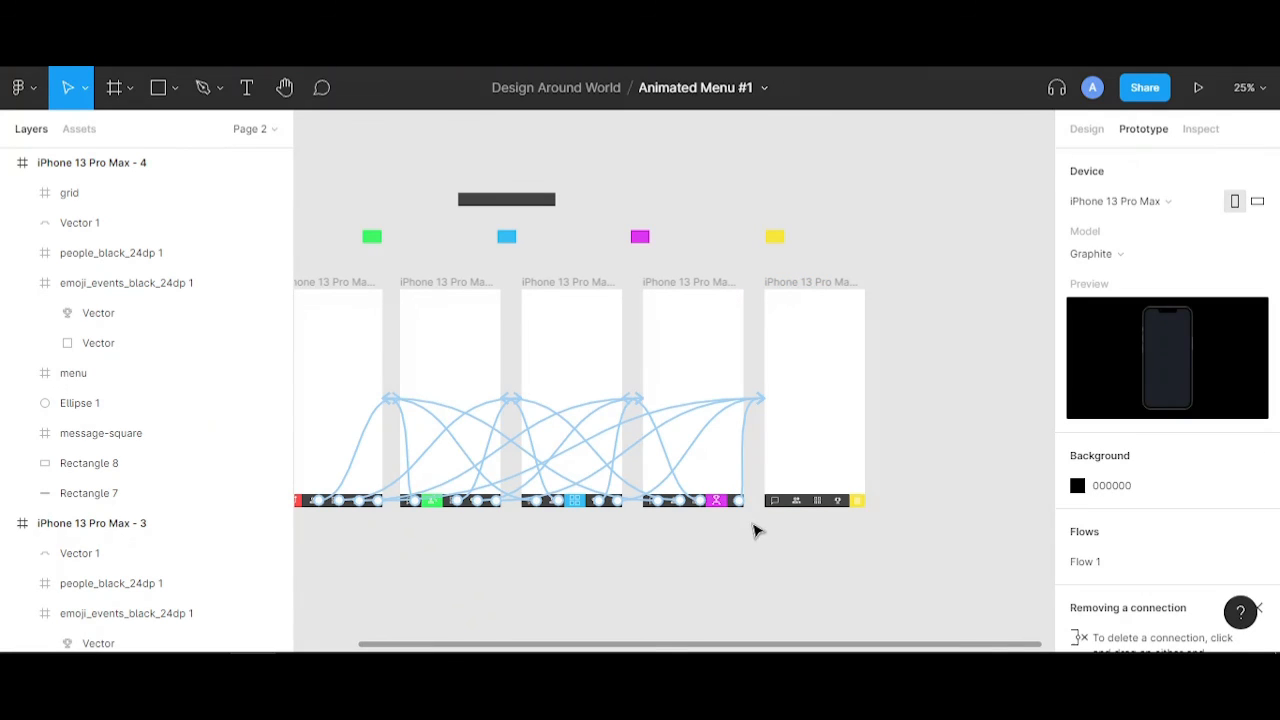
# - Link the message icon in iPhone 13 Pro Max - 5 to iPhone 13 Pro Max - 1 on tap with Smart animate
pyautogui.click(790, 286)
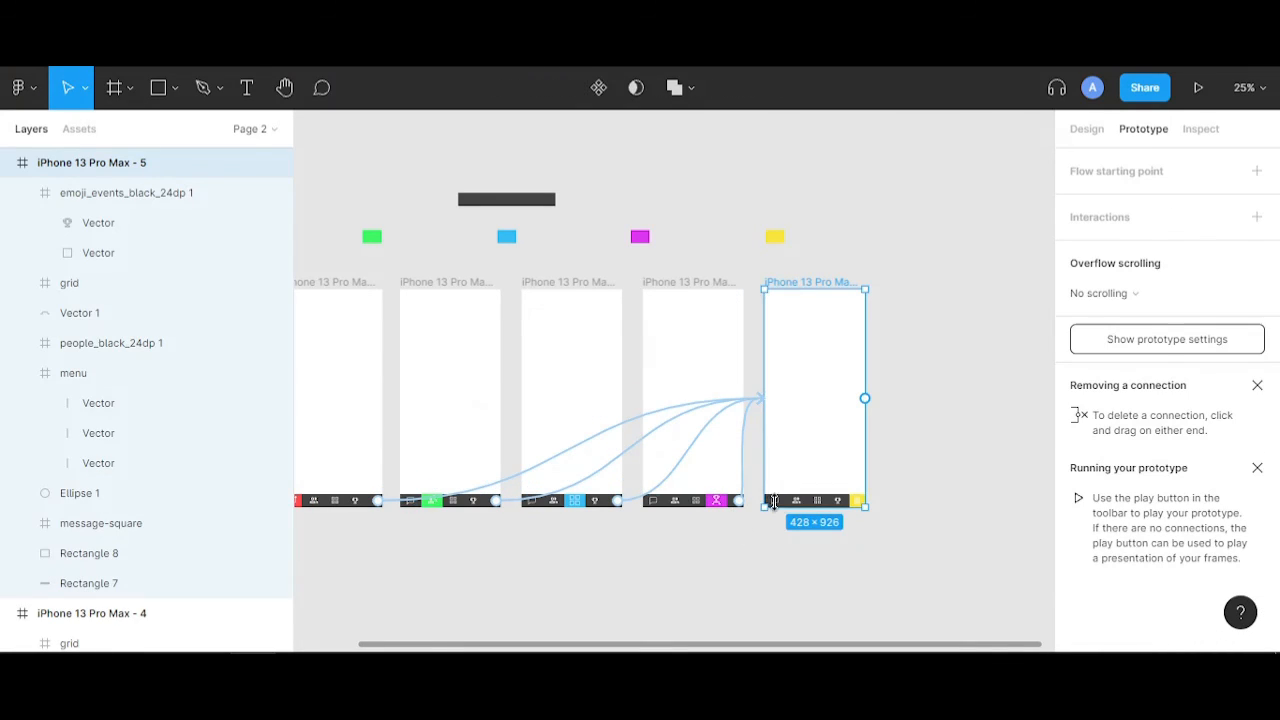
pyautogui.scroll(2, 772, 502)
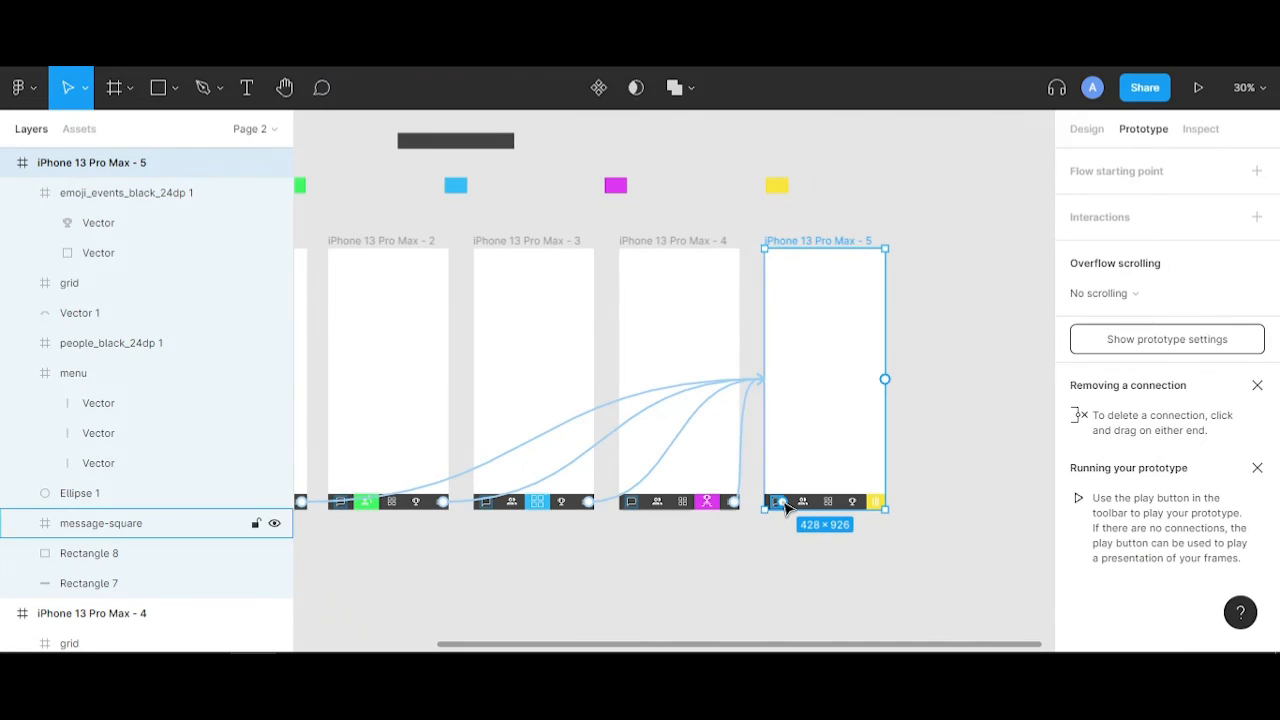
pyautogui.click(785, 508)
pyautogui.moveTo(780, 501); pyautogui.dragTo(334, 374)
pyautogui.hscroll(2, 734, 566)
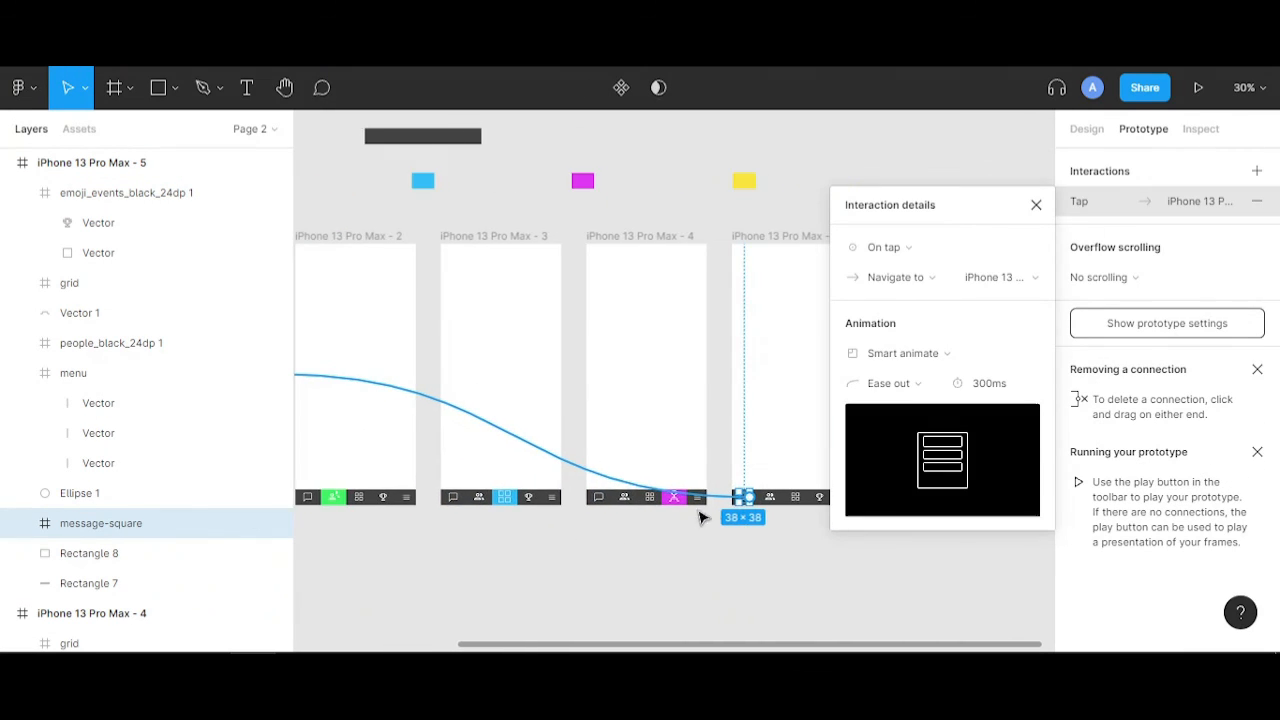
# - In iPhone 13 Pro Max - 5, link the people icon to frame 2 and the grid icon to frame 3 on tap with Smart animate
pyautogui.click(770, 497)
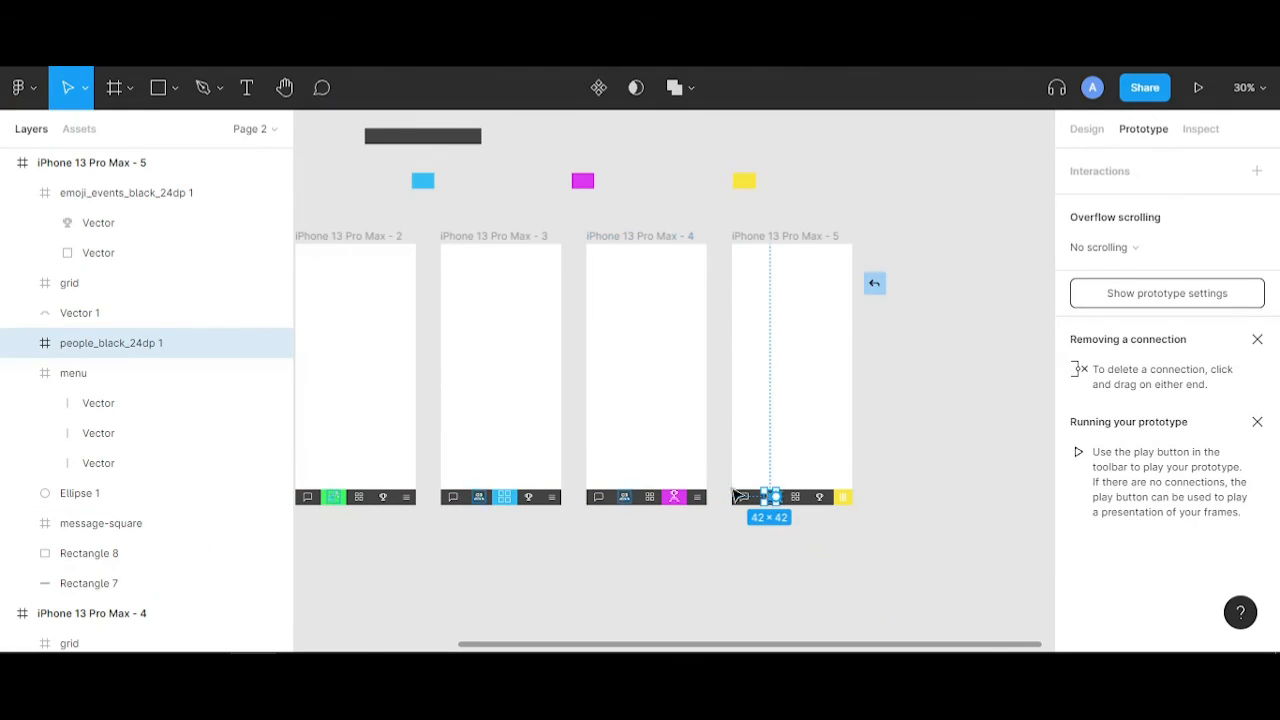
pyautogui.moveTo(776, 497); pyautogui.dragTo(422, 405)
pyautogui.click(797, 497)
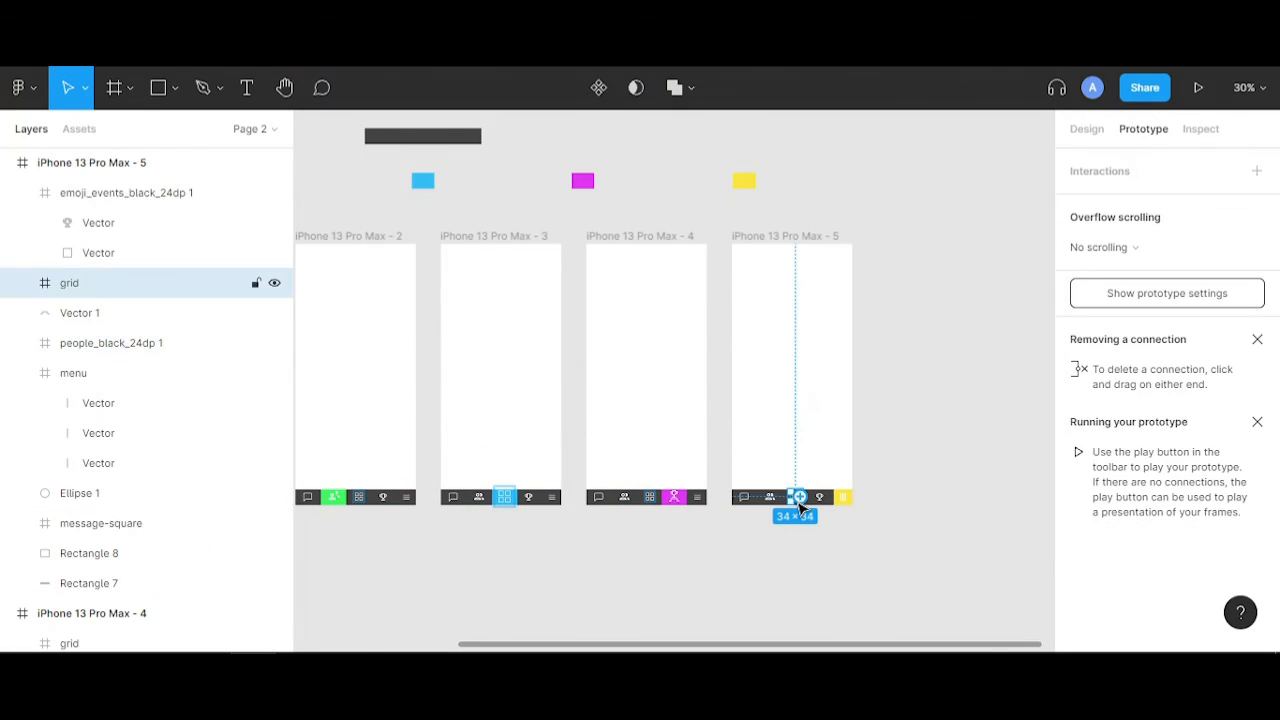
pyautogui.moveTo(800, 497); pyautogui.dragTo(543, 423)
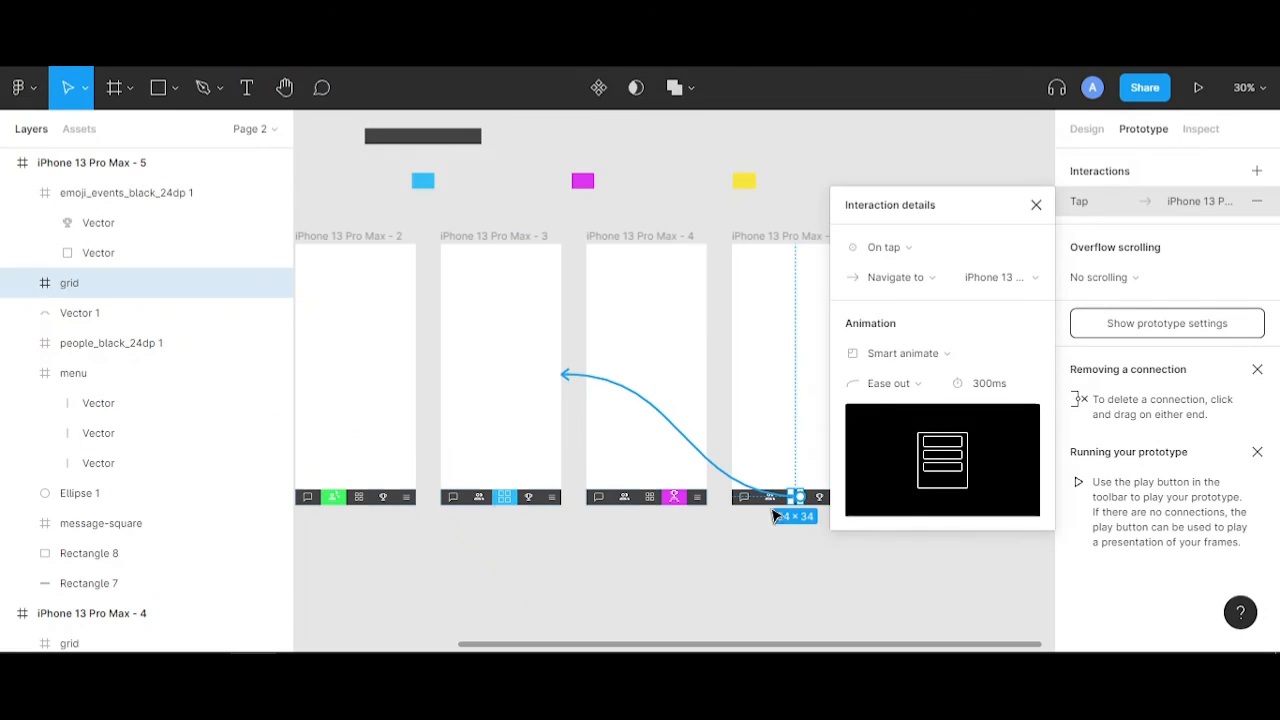
# - Link the trophy icon in iPhone 13 Pro Max - 5 to iPhone 13 Pro Max - 4 on tap with Smart animate
pyautogui.click(820, 497)
pyautogui.moveTo(822, 495); pyautogui.dragTo(678, 438)
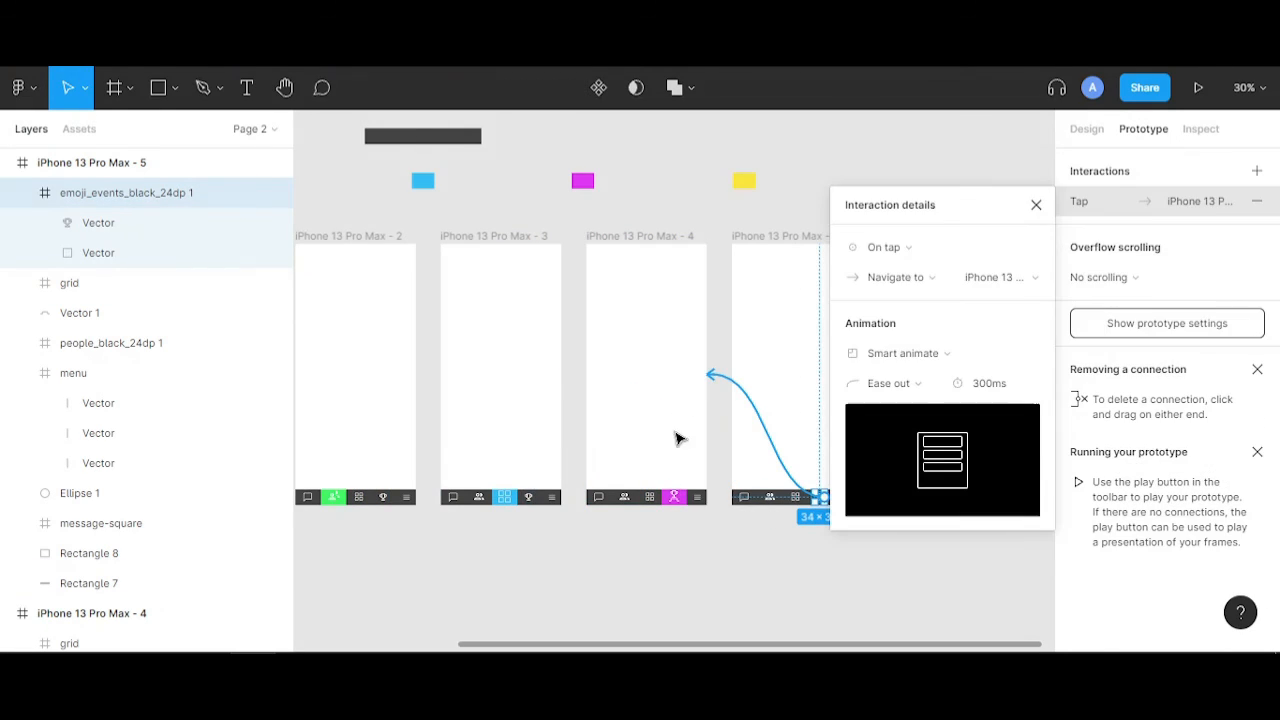
pyautogui.click(709, 583)
pyautogui.scroll(-3, 709, 583)
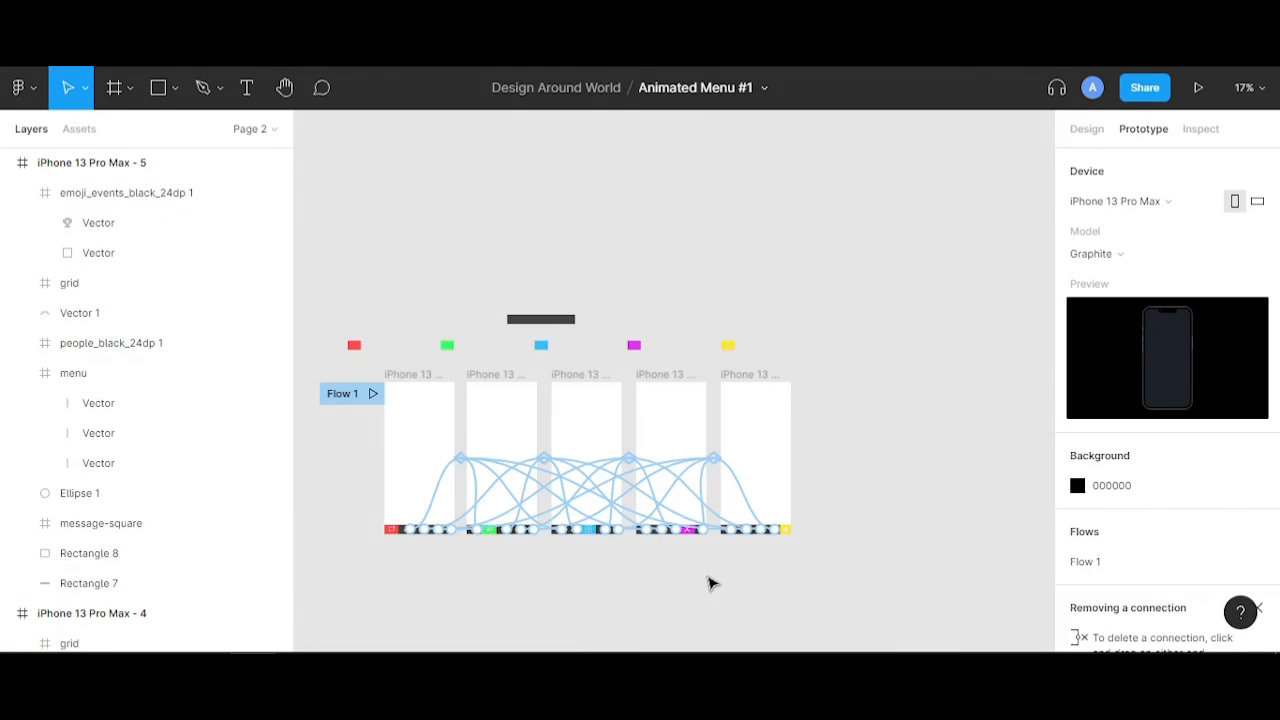
pyautogui.scroll(3, 425, 614)
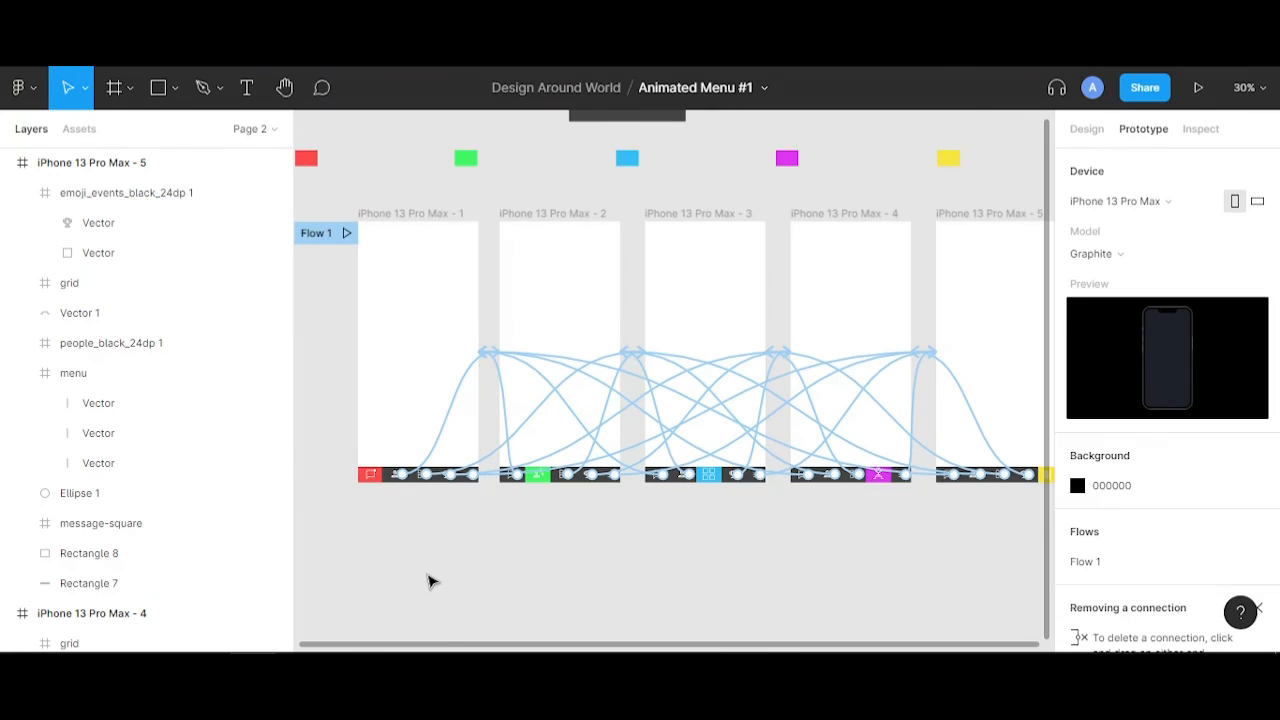
pyautogui.scroll(-3, 430, 582)
pyautogui.scroll(2, 409, 557)
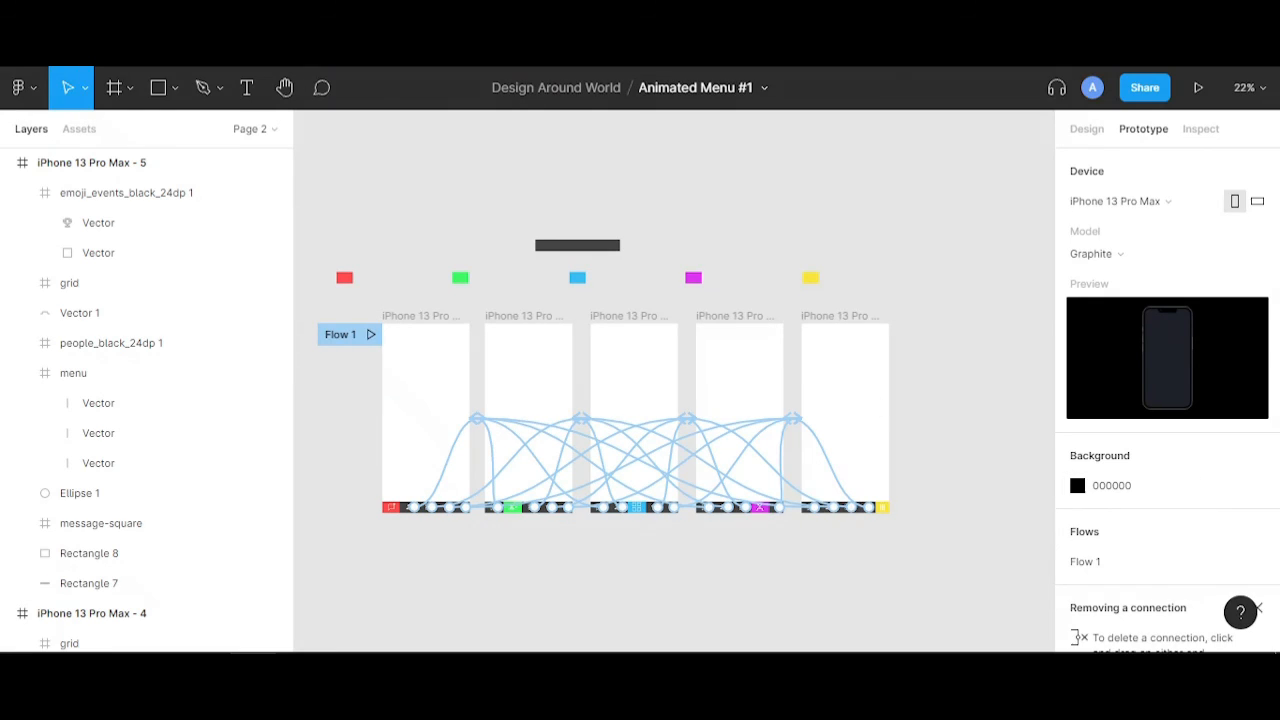
# - Set the prototype background colour to light grey DADADA
pyautogui.click(1077, 485)
pyautogui.moveTo(963, 337); pyautogui.dragTo(810, 220)
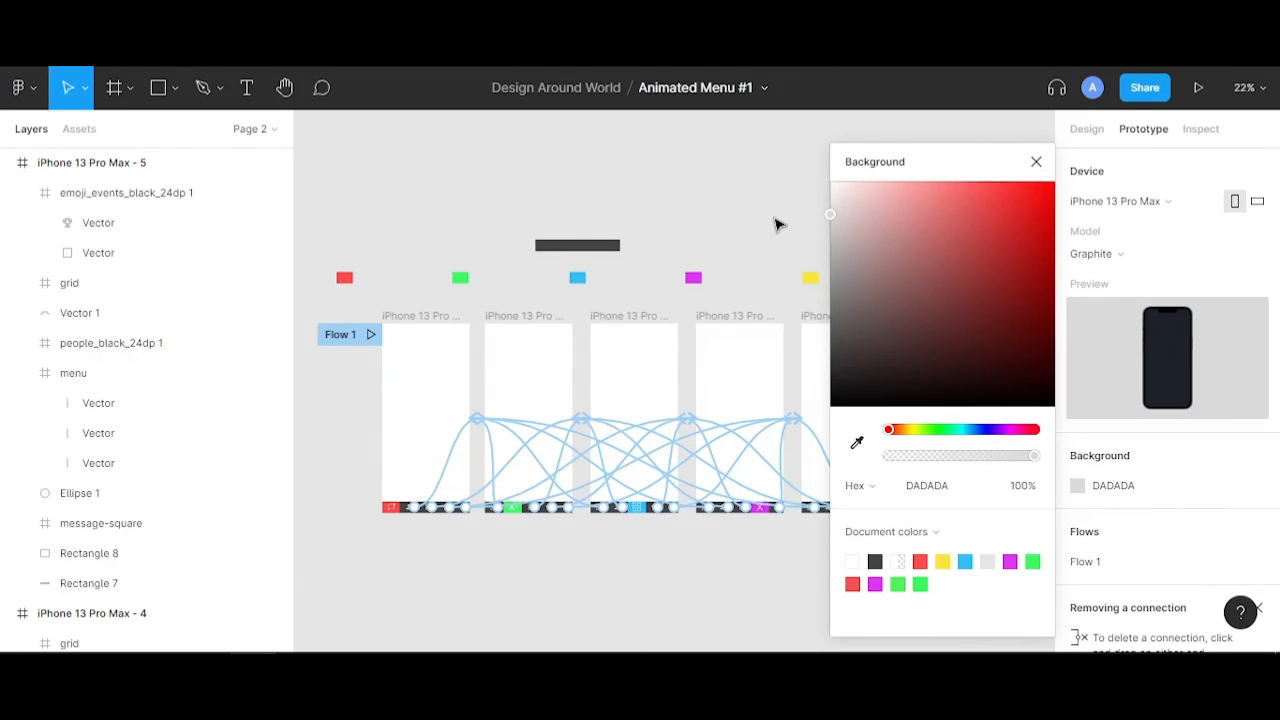
pyautogui.click(1036, 162)
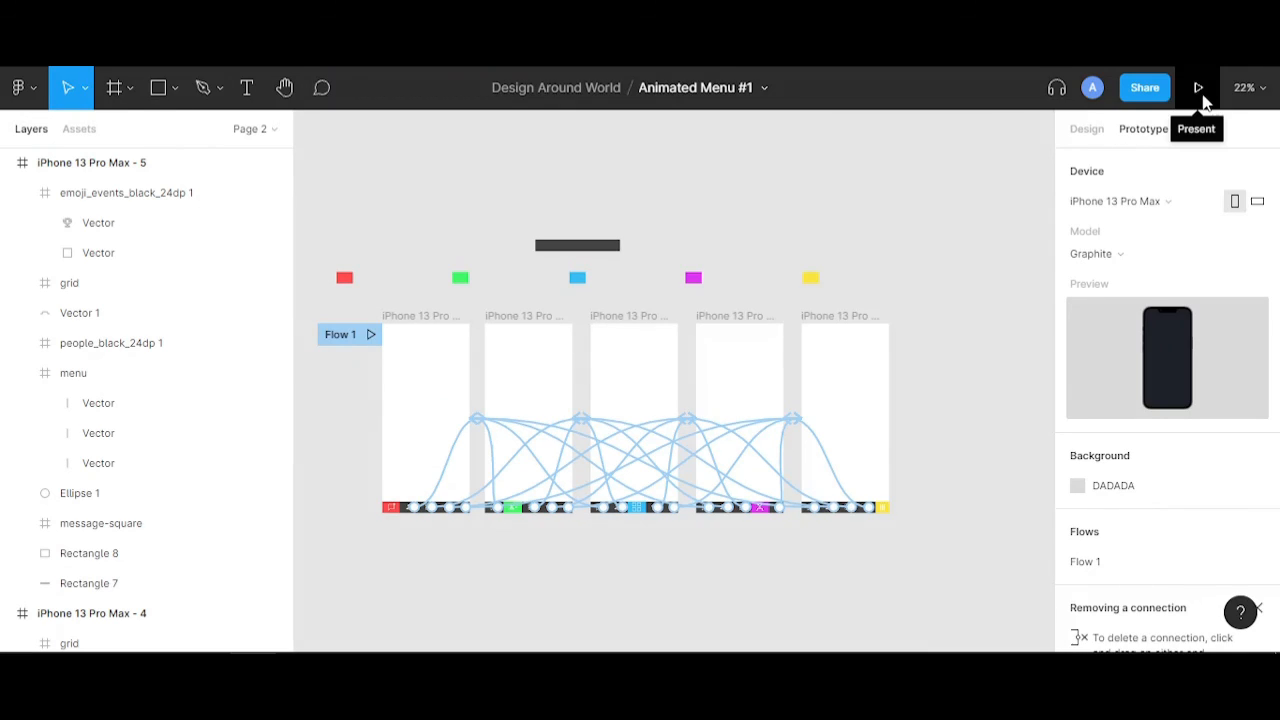
# - Present the prototype and display it at full size (100%)
pyautogui.click(1200, 90)
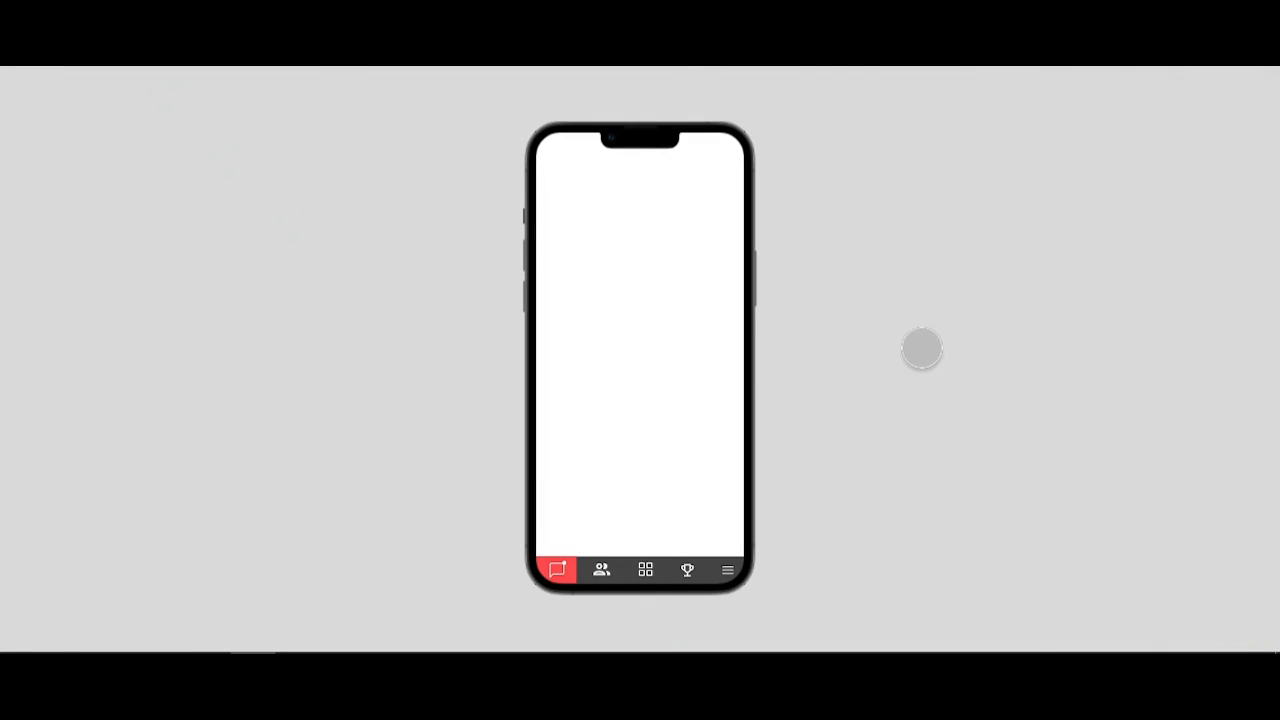
pyautogui.click(1194, 88)
pyautogui.click(1176, 134)
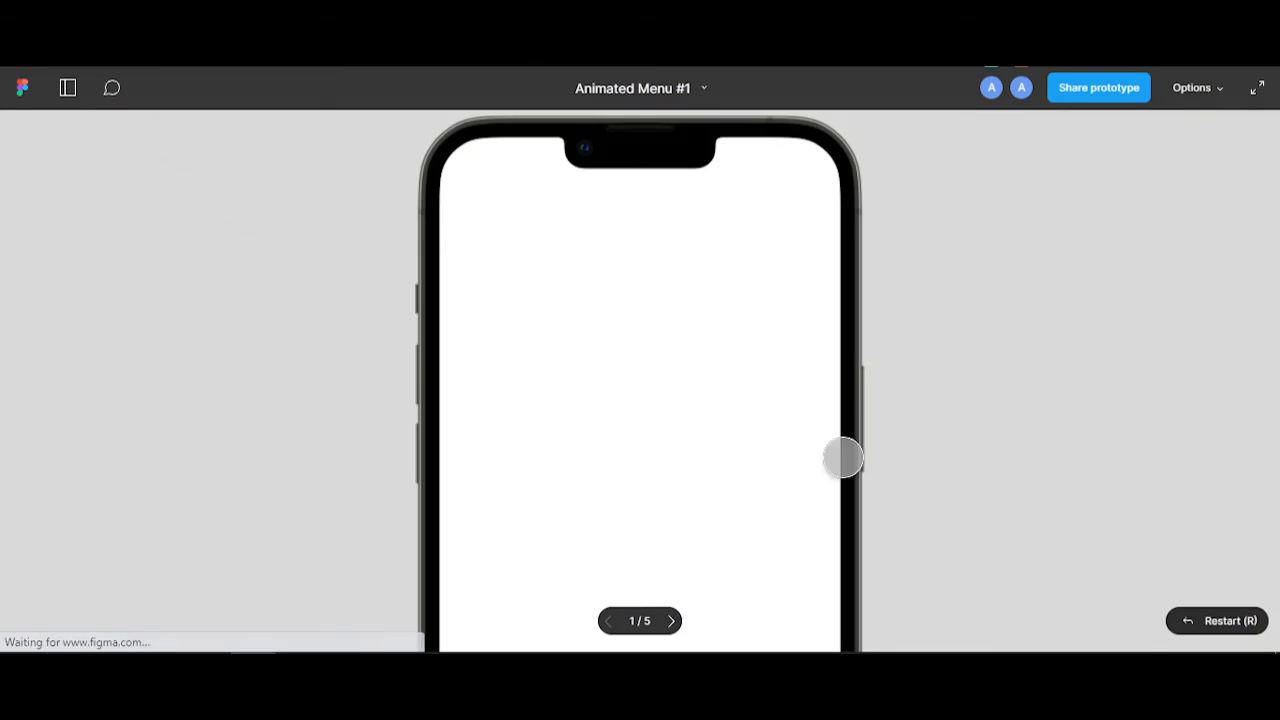
# - Test the bottom menu in the preview by activating the people, message, people, grid, trophy and menu icons in turn
pyautogui.scroll(-5, 954, 460)
pyautogui.click(557, 556)
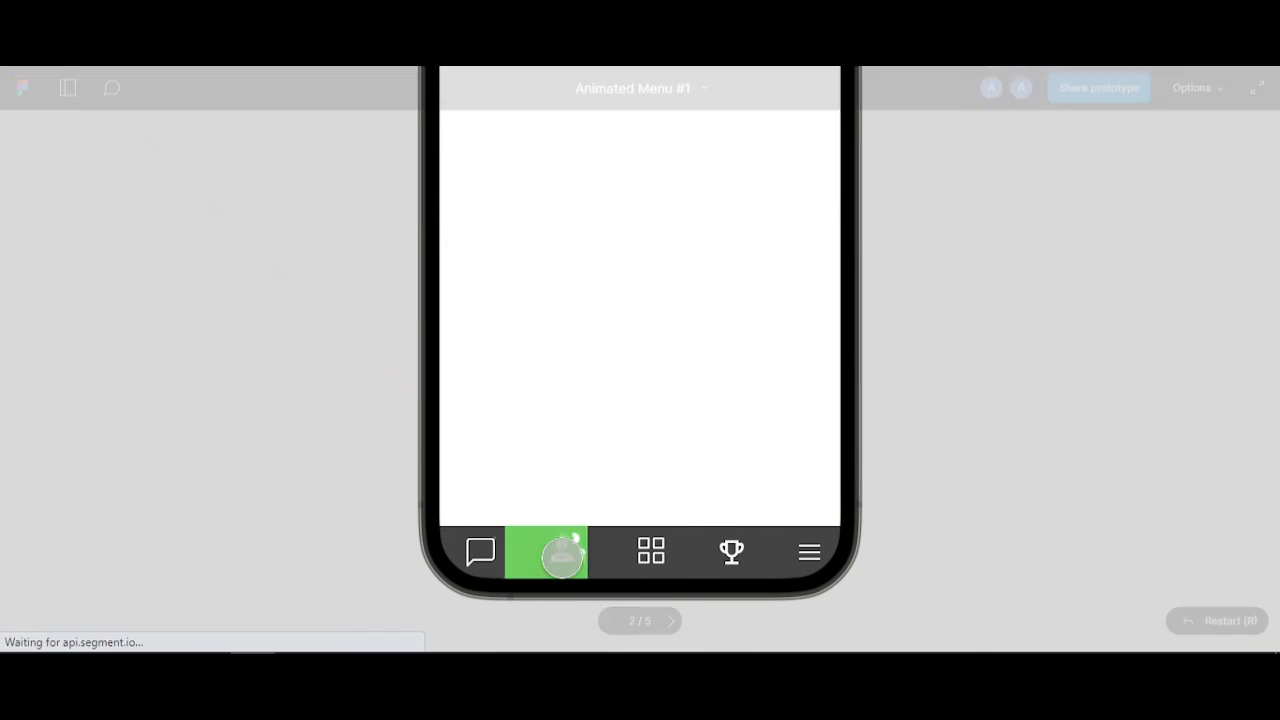
pyautogui.click(478, 566)
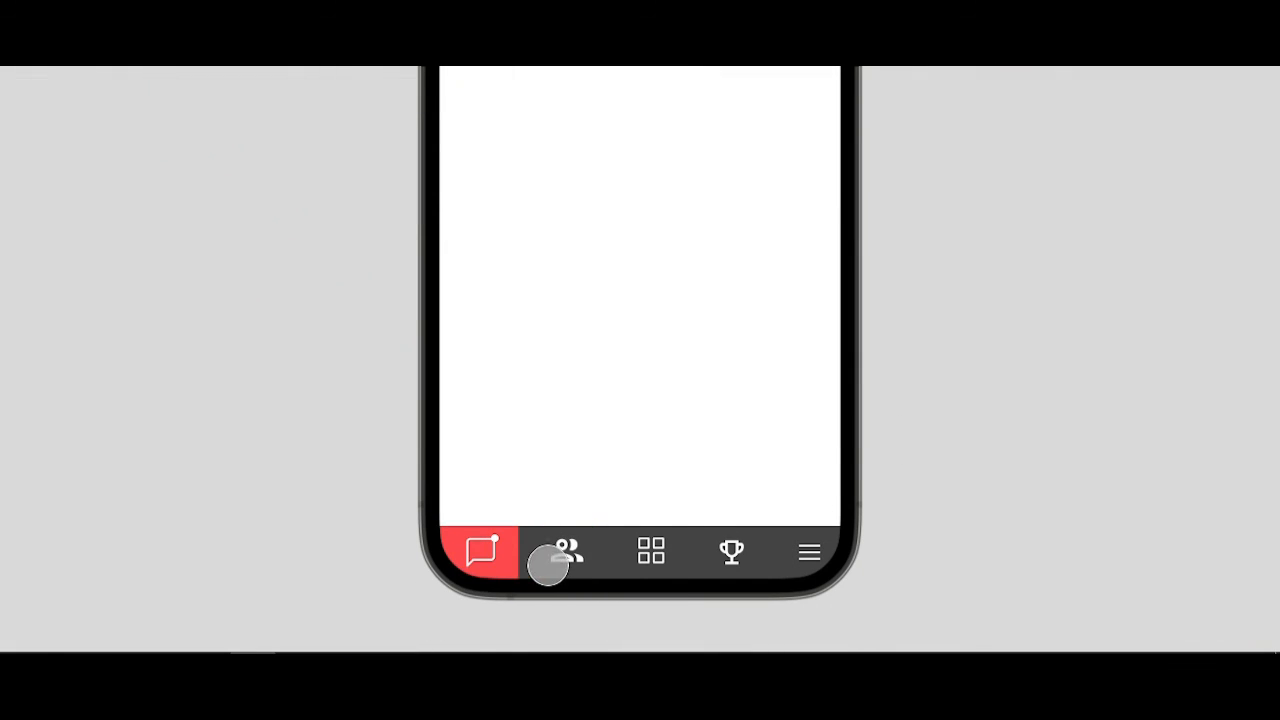
pyautogui.click(557, 560)
pyautogui.click(650, 553)
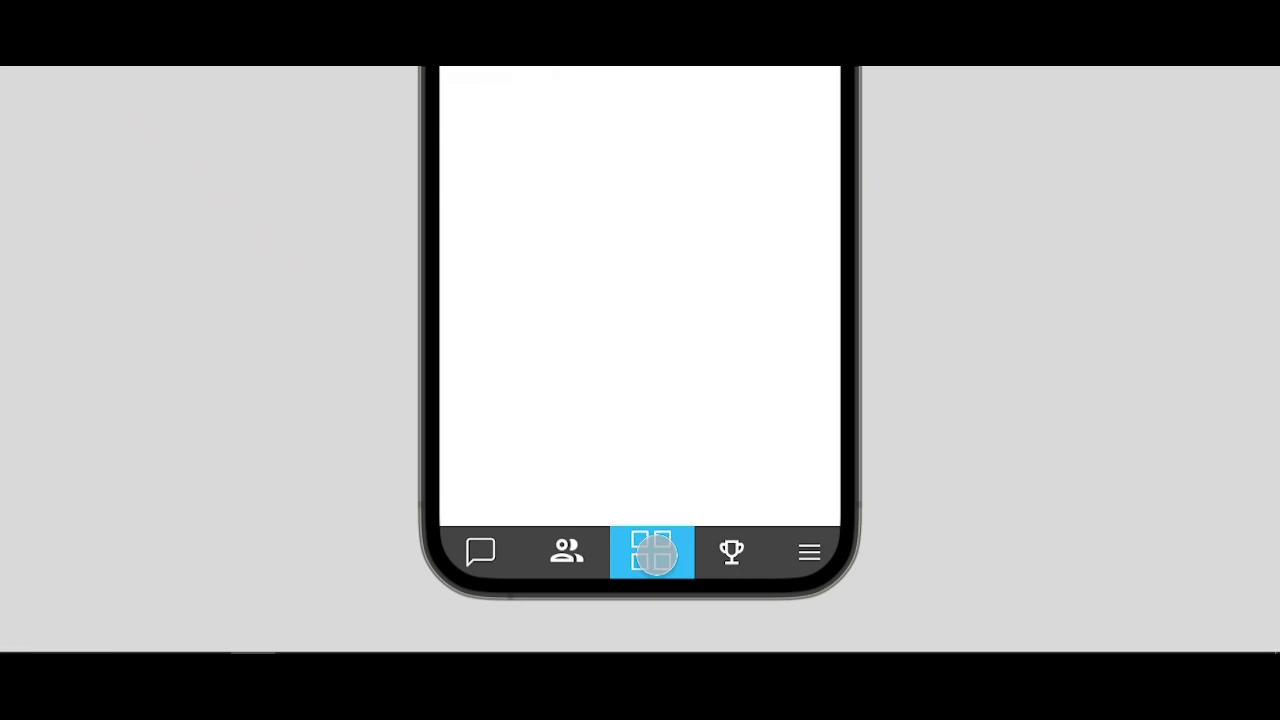
pyautogui.click(740, 558)
pyautogui.click(811, 554)
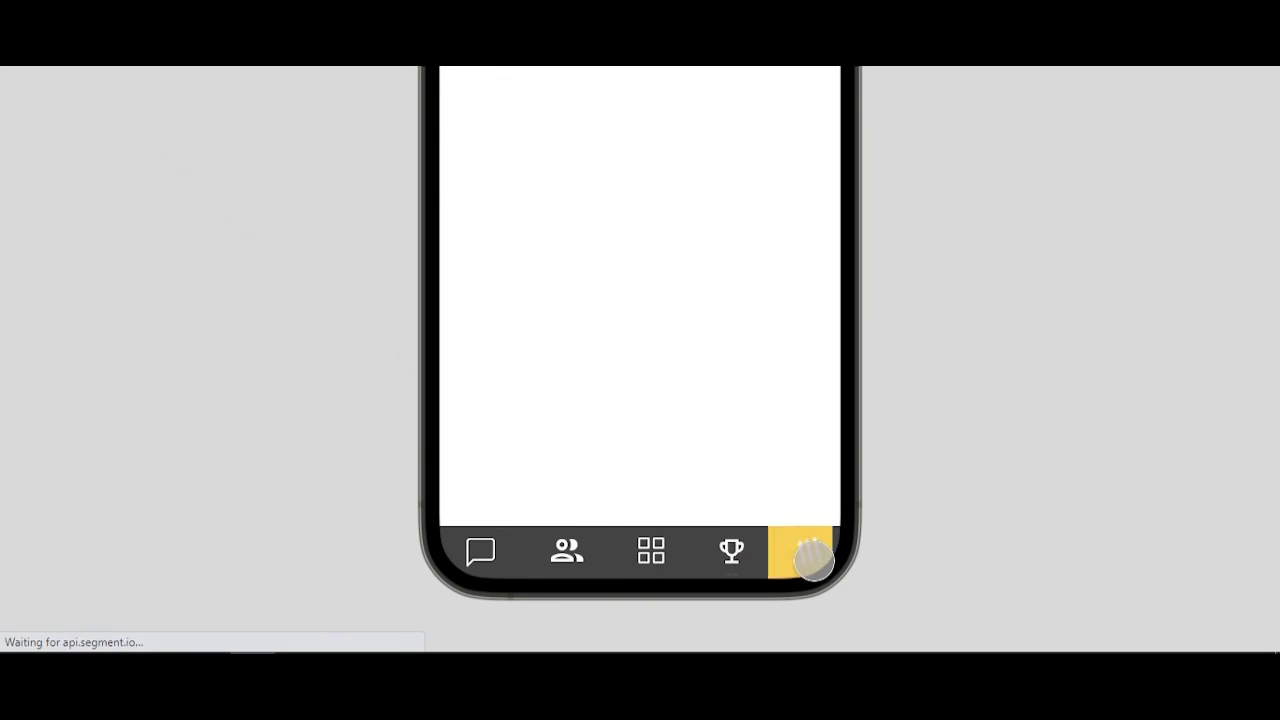
# - Test the transitions from menu to trophy, back to menu, to trophy again and on to grid
pyautogui.click(735, 556)
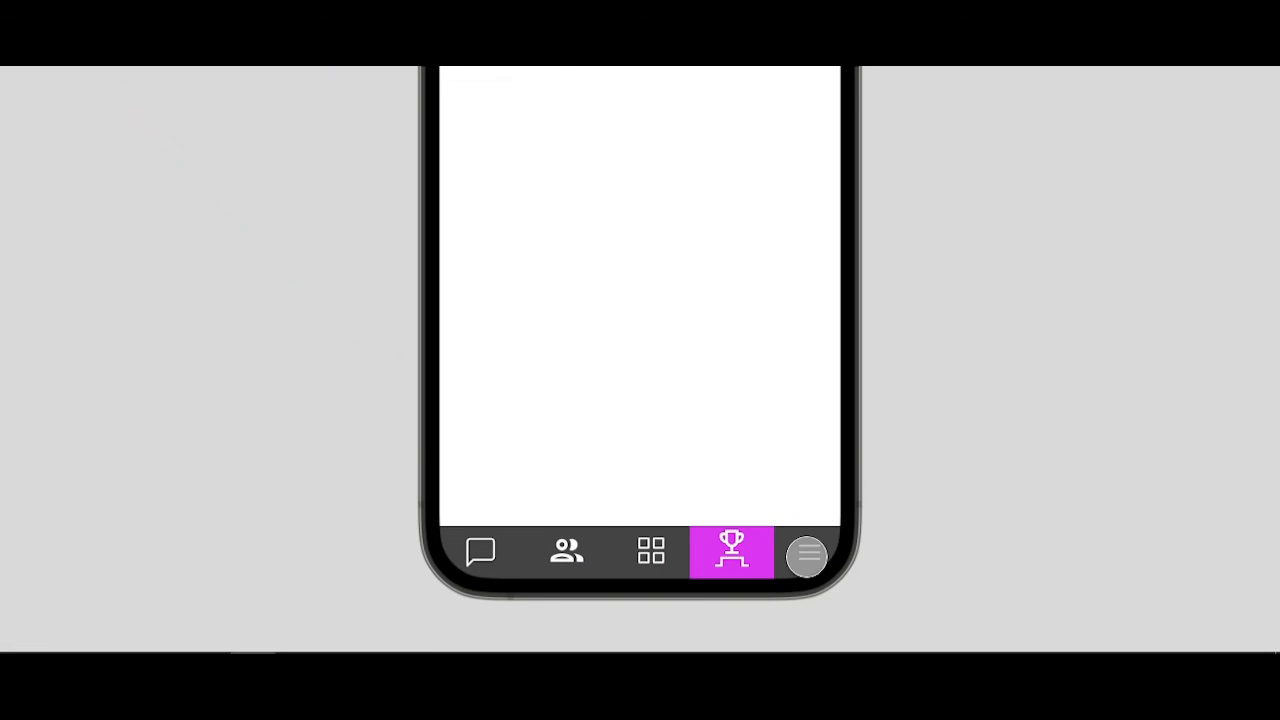
pyautogui.click(806, 554)
pyautogui.click(736, 554)
pyautogui.click(663, 551)
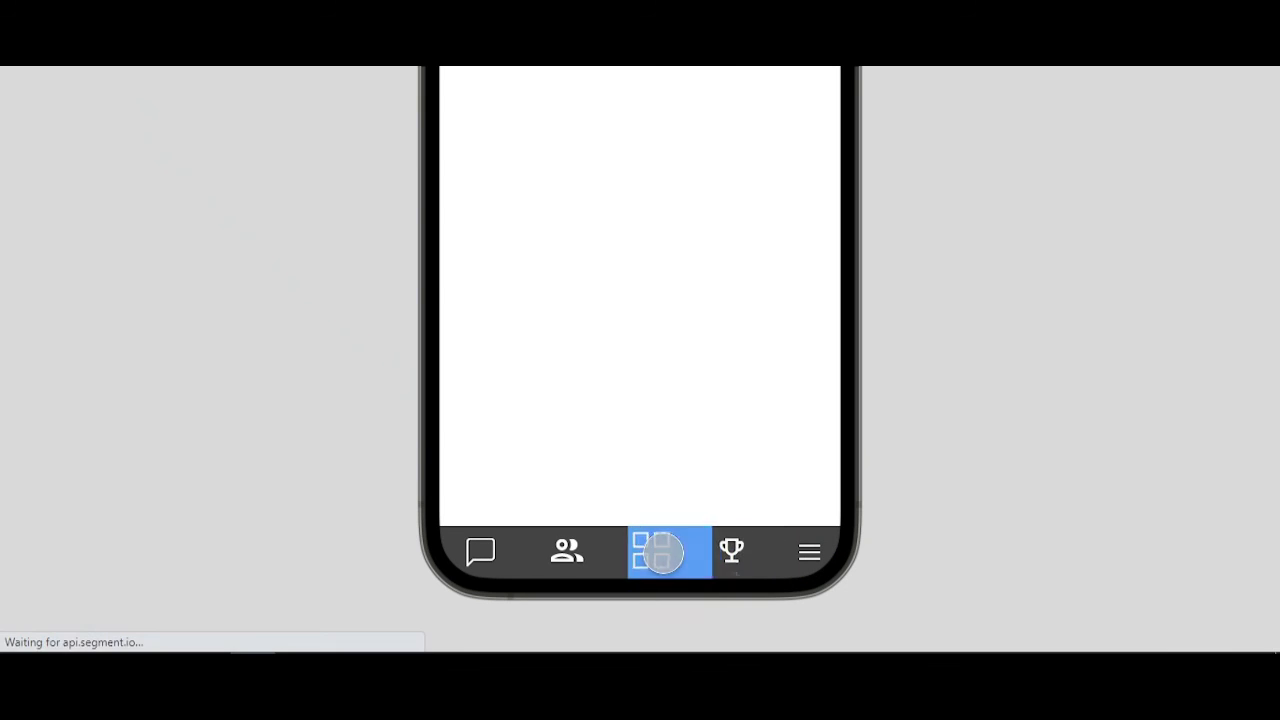
# - Switch repeatedly between the trophy and grid icons to examine their Smart animate transition
pyautogui.click(722, 555)
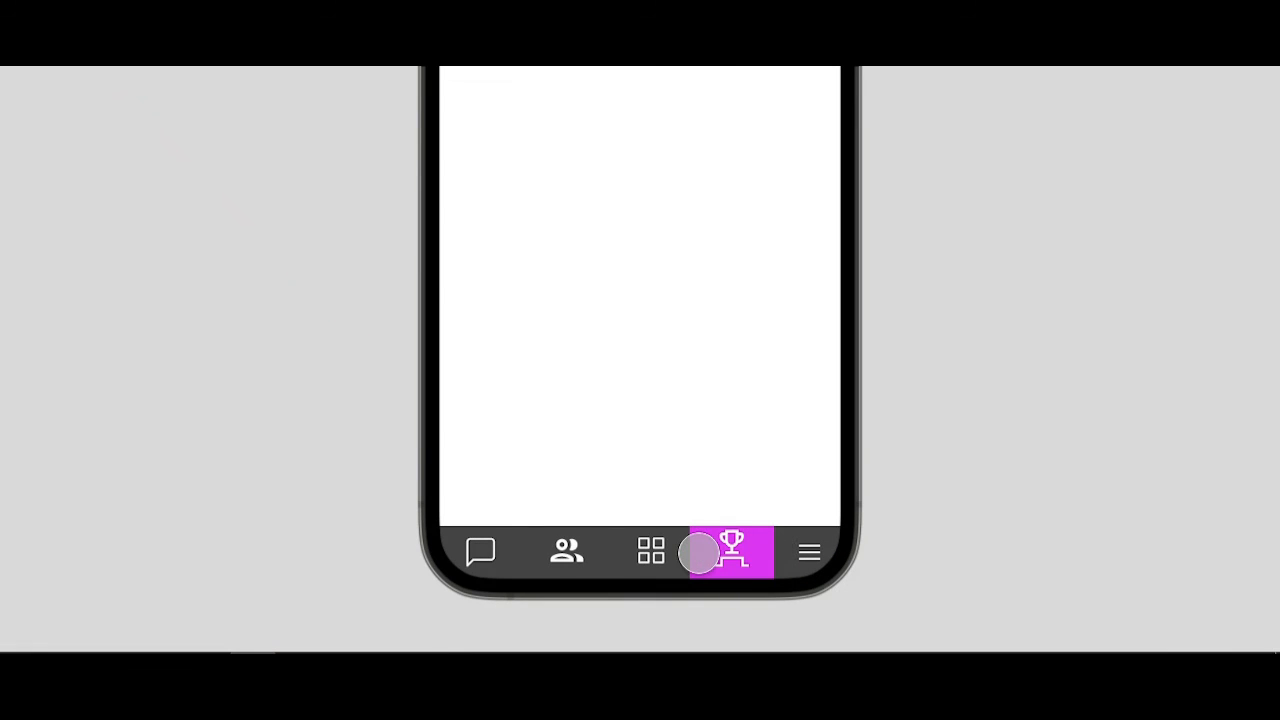
pyautogui.click(688, 550)
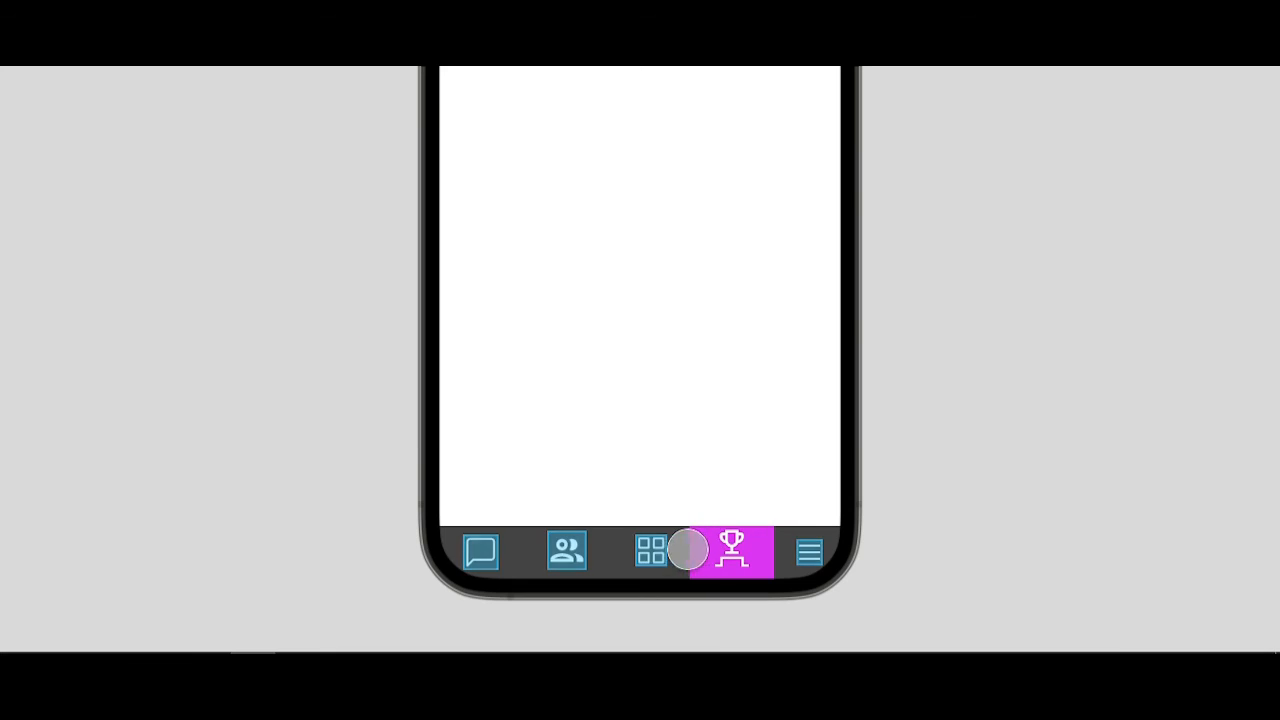
pyautogui.click(657, 550)
pyautogui.click(711, 551)
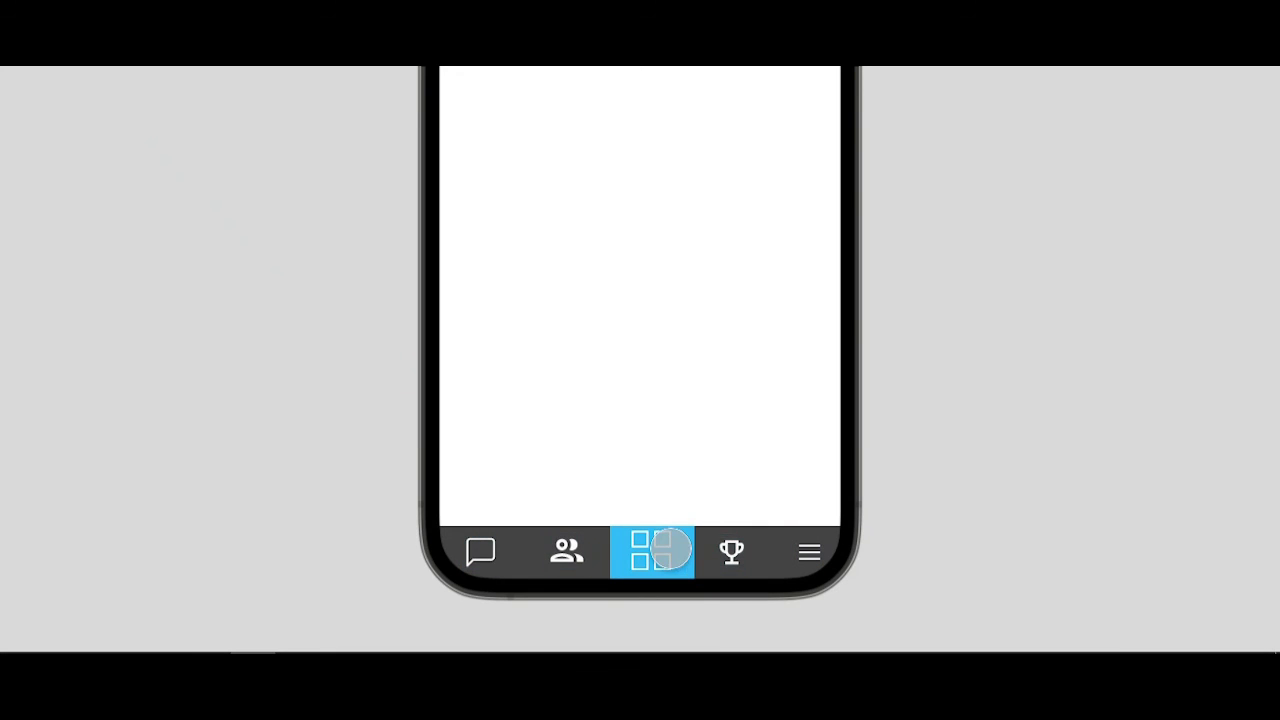
pyautogui.click(710, 549)
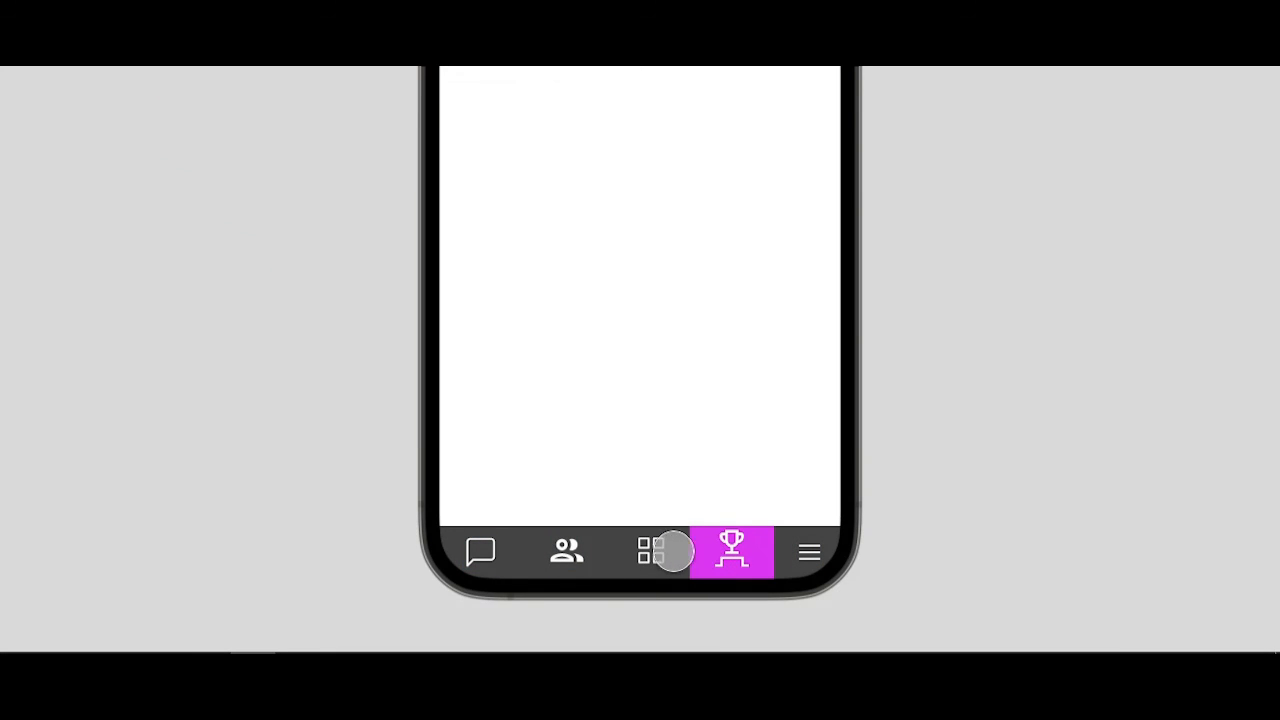
pyautogui.click(666, 549)
pyautogui.click(655, 549)
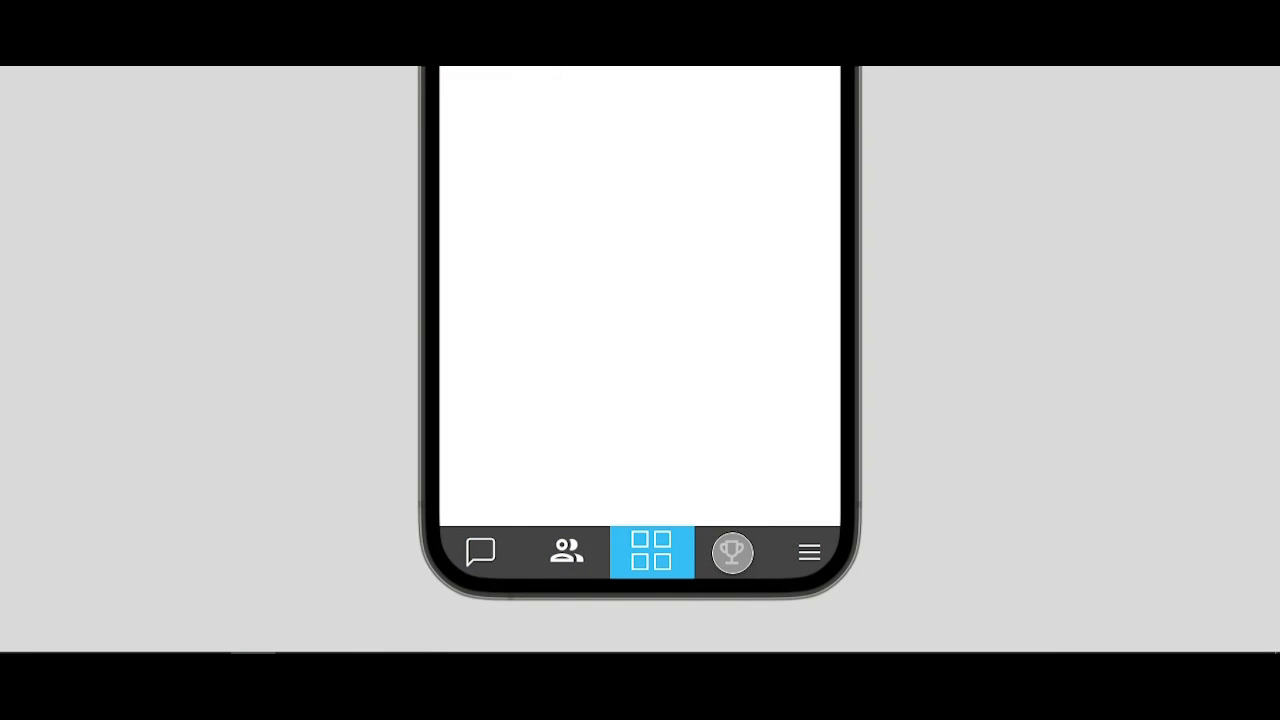
pyautogui.click(732, 552)
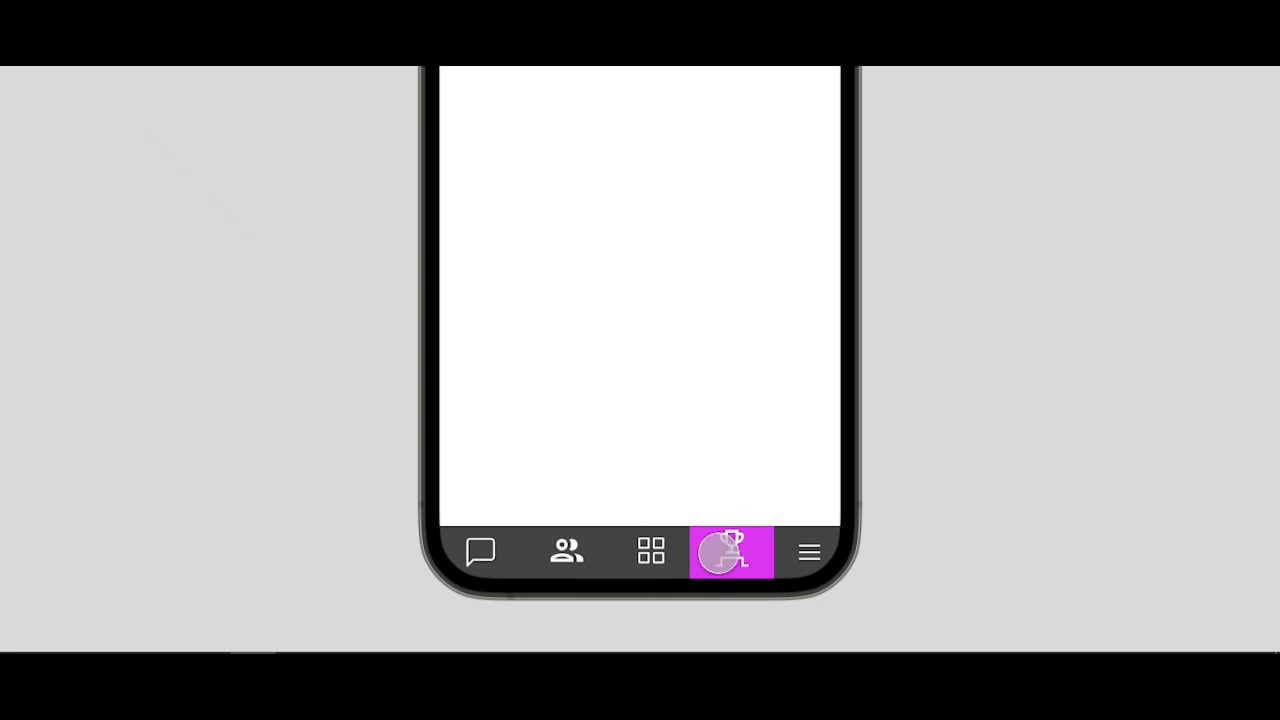
pyautogui.click(651, 558)
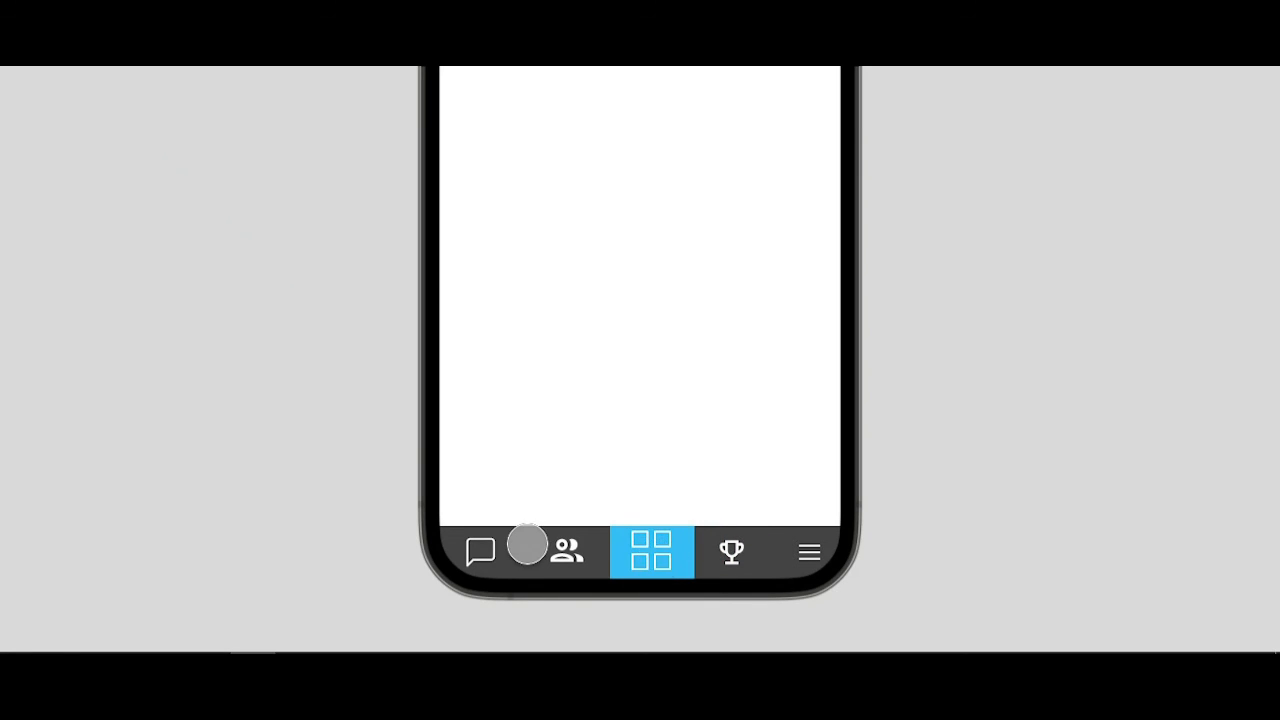
pyautogui.click(563, 549)
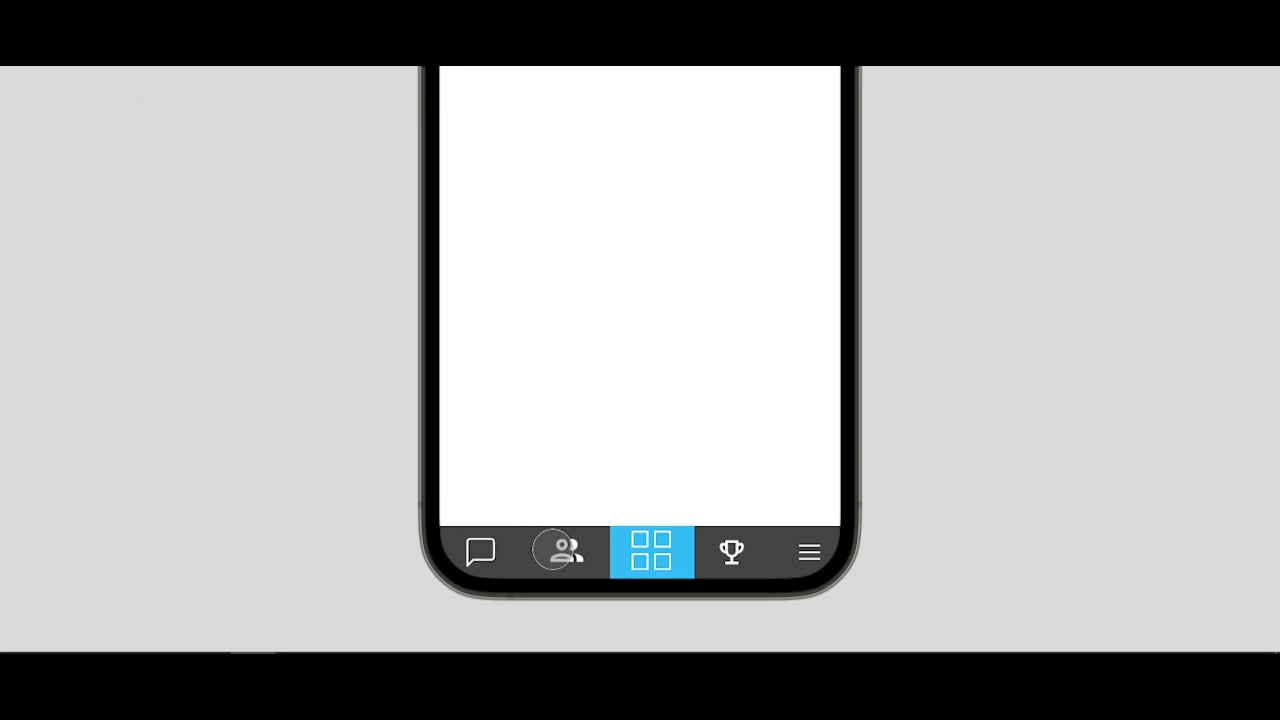
pyautogui.click(731, 558)
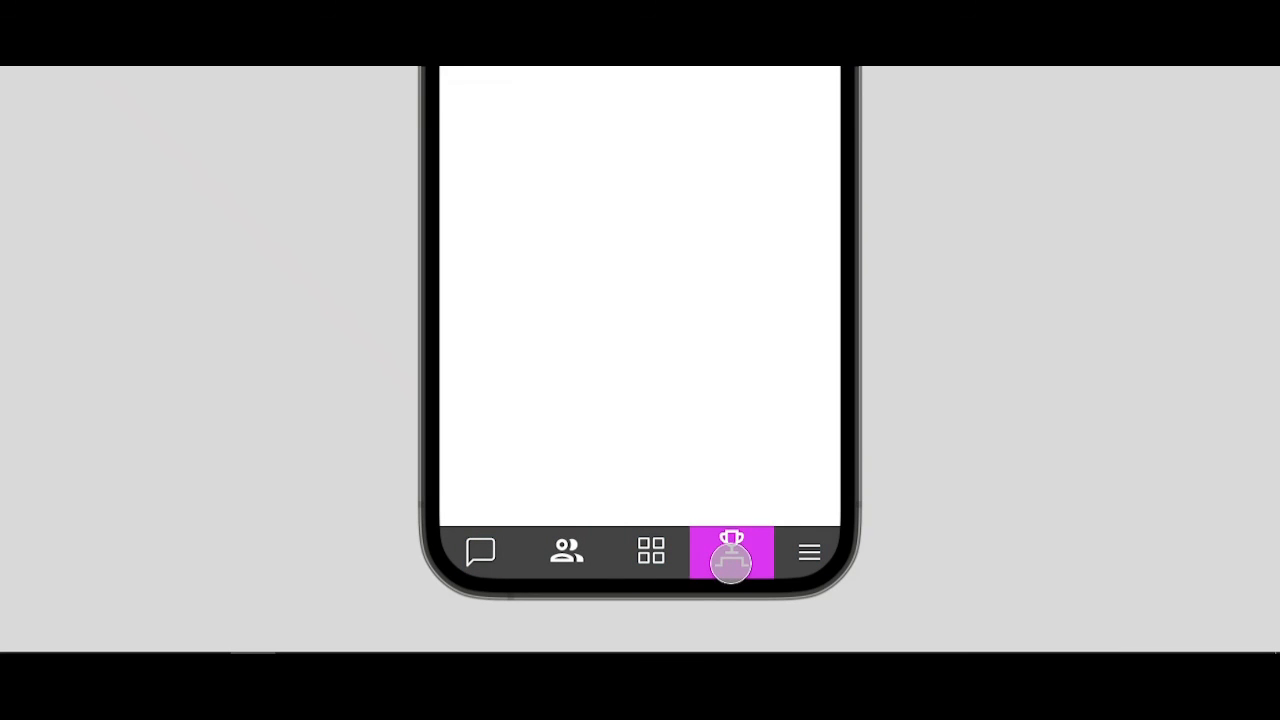
pyautogui.click(655, 555)
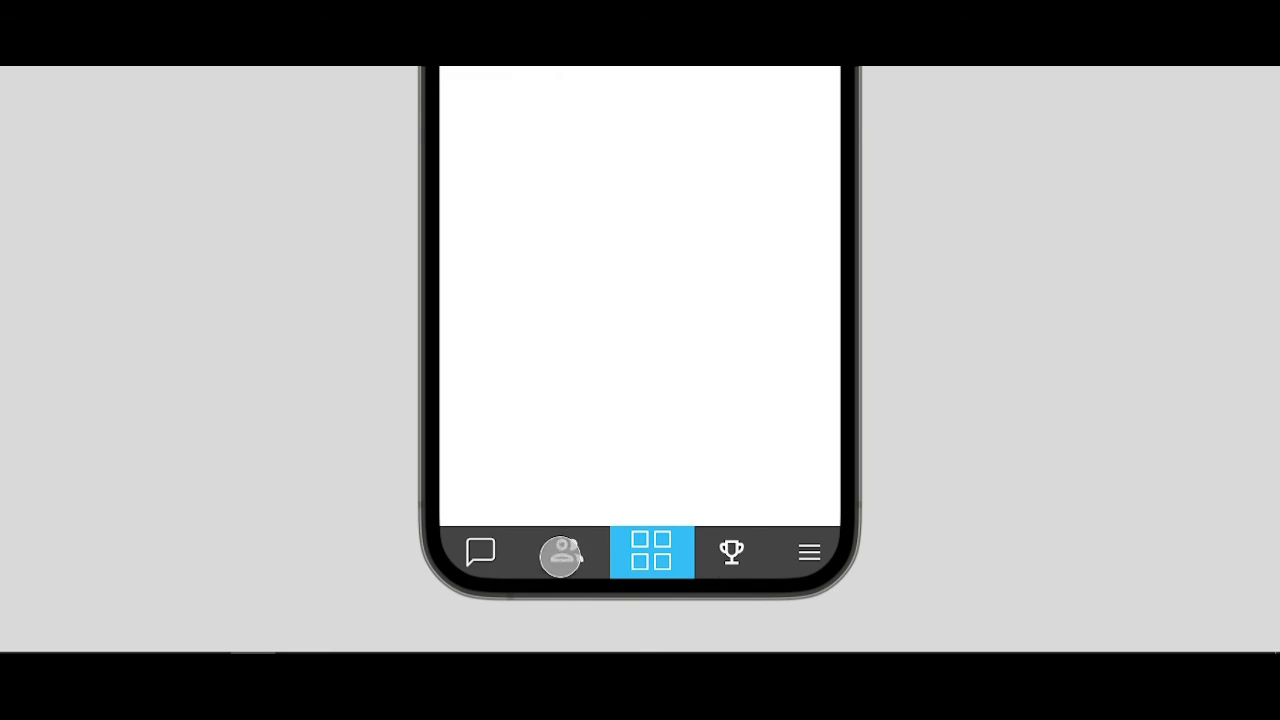
# - Run through the message, people, grid, trophy and menu icons in order and return to the grid icon
pyautogui.click(489, 552)
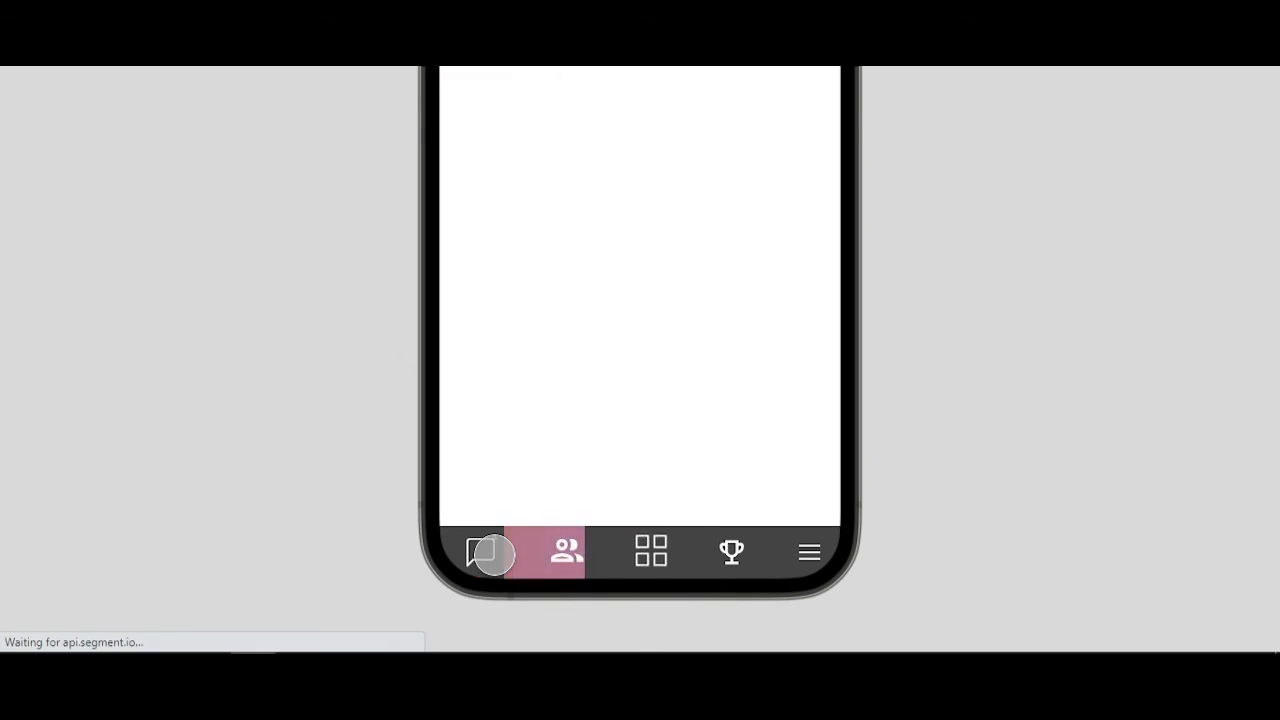
pyautogui.click(581, 554)
pyautogui.click(649, 554)
pyautogui.click(746, 560)
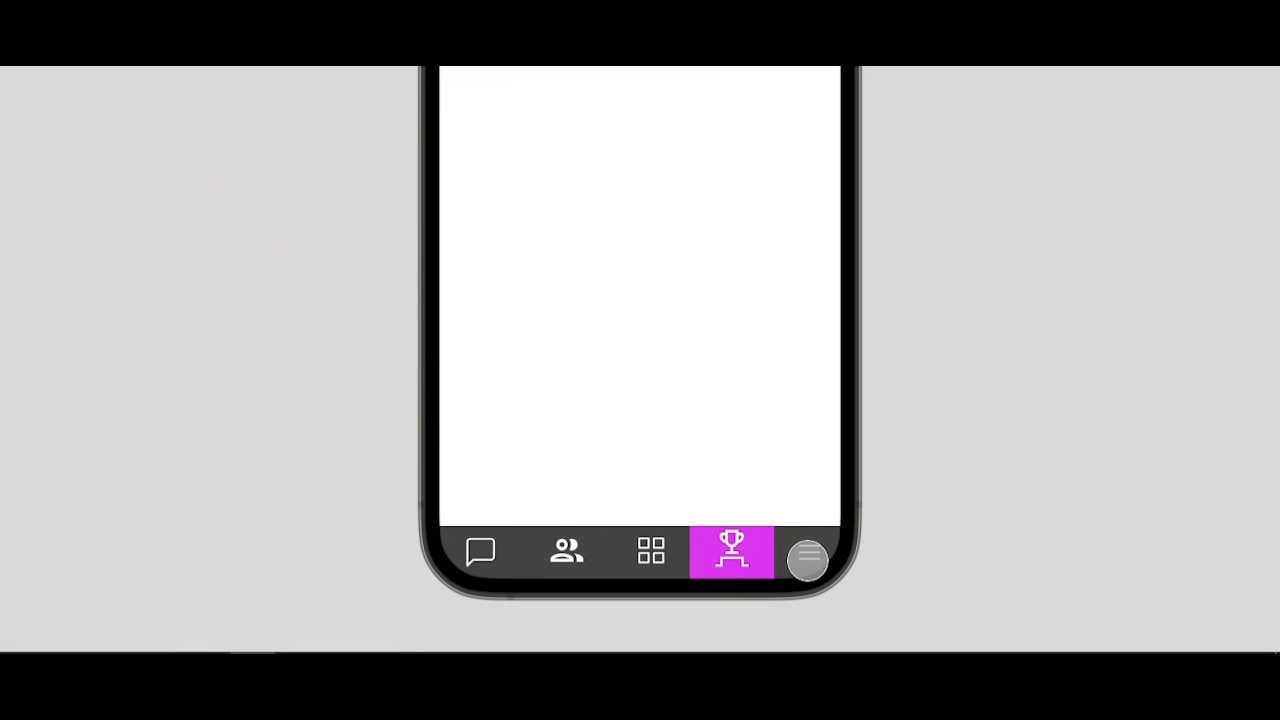
pyautogui.click(808, 560)
pyautogui.click(656, 552)
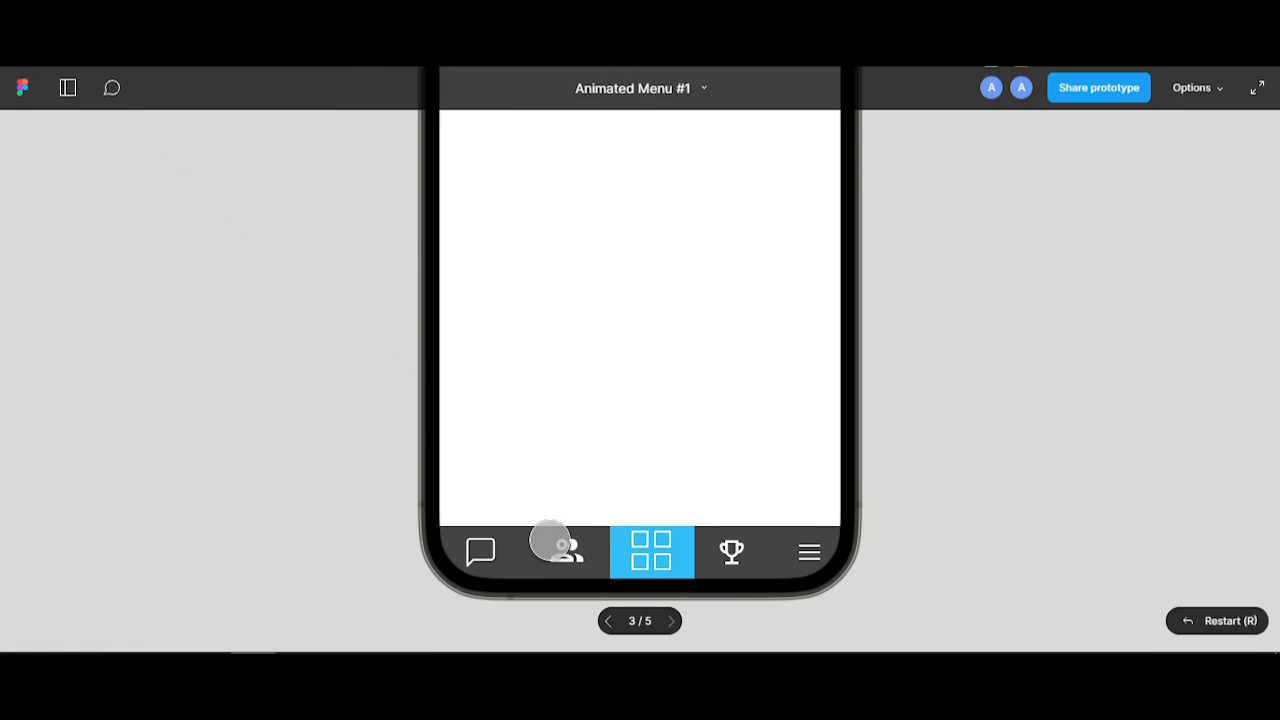
# - Alternate between the people and message icons to examine how their highlight and icon shapes animate
pyautogui.click(570, 555)
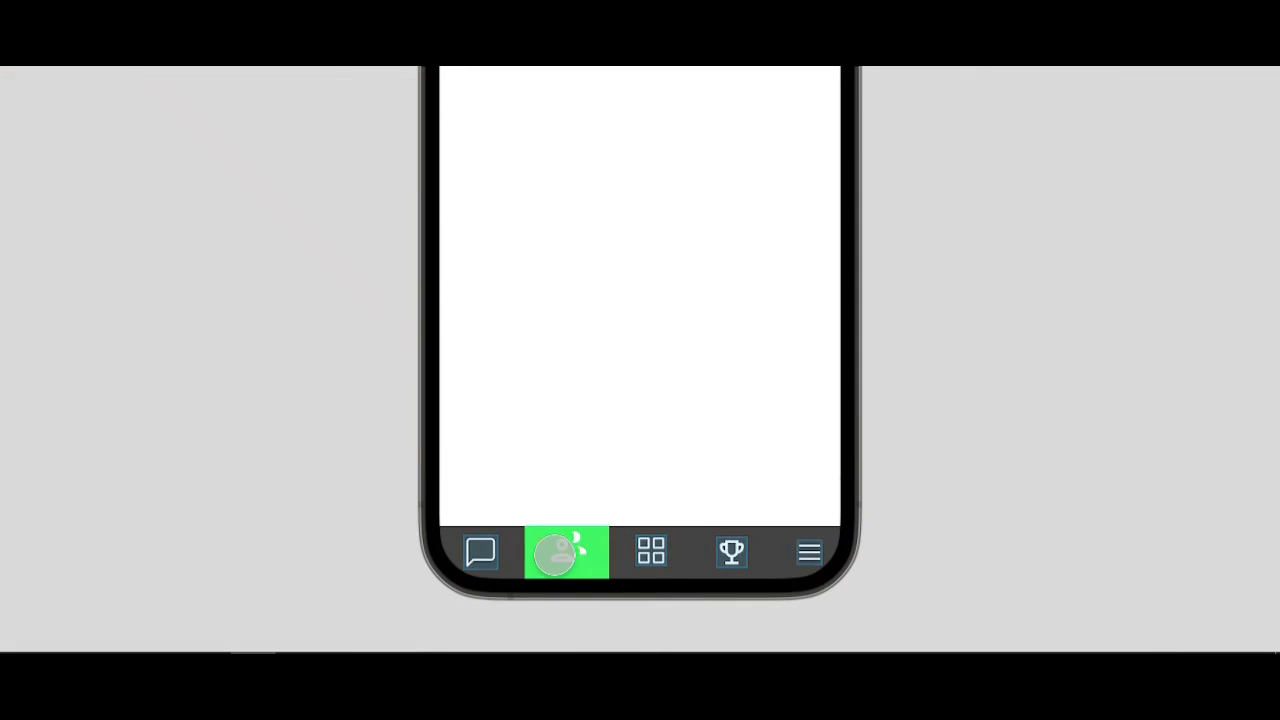
pyautogui.click(483, 552)
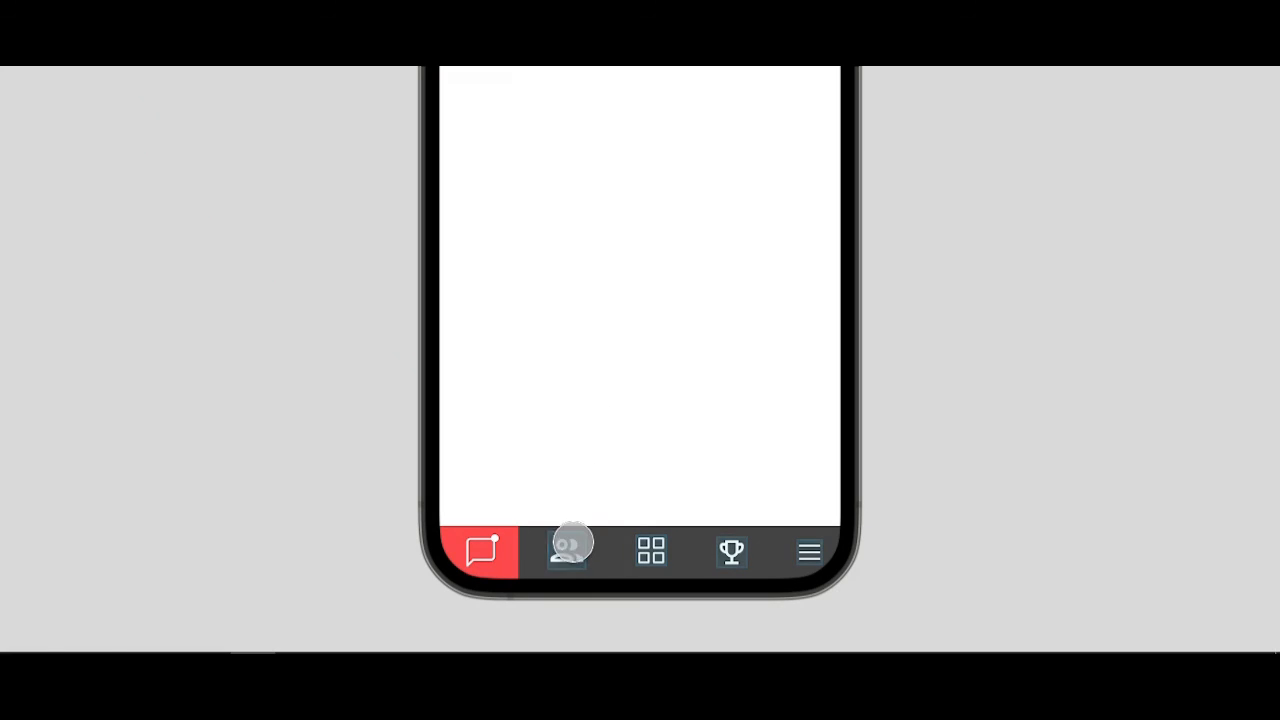
pyautogui.click(572, 545)
pyautogui.click(486, 549)
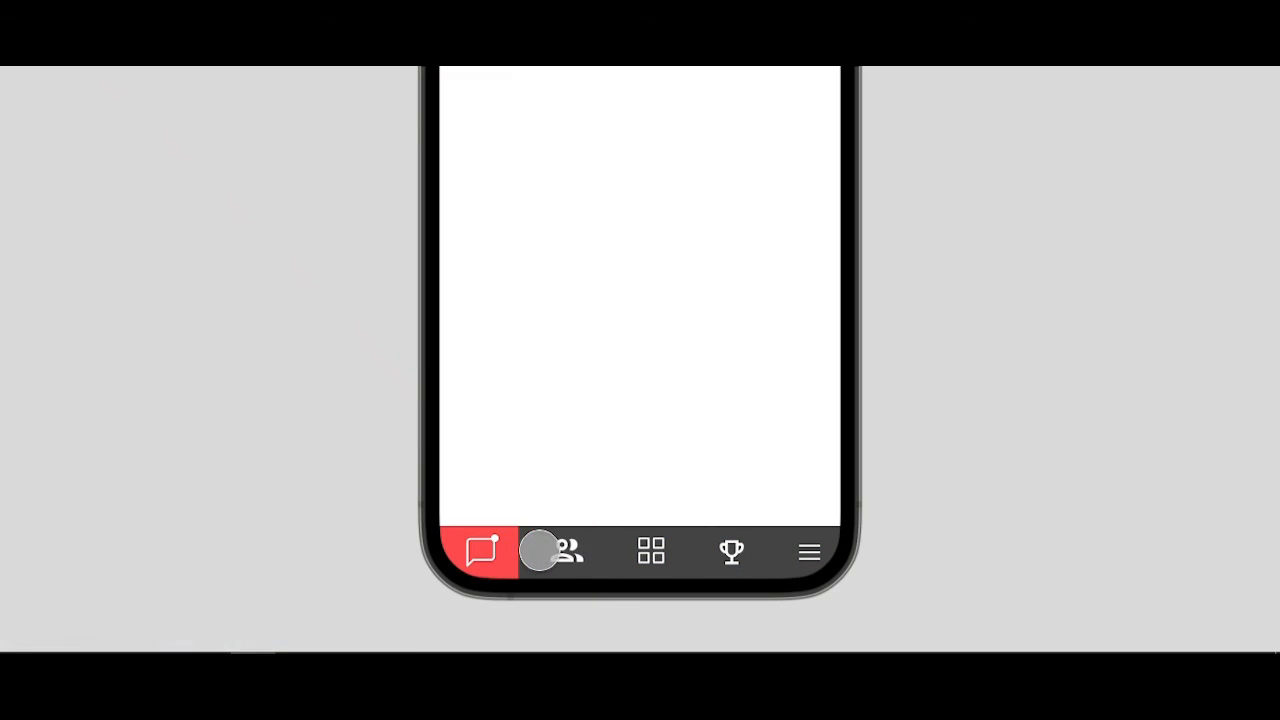
pyautogui.click(558, 553)
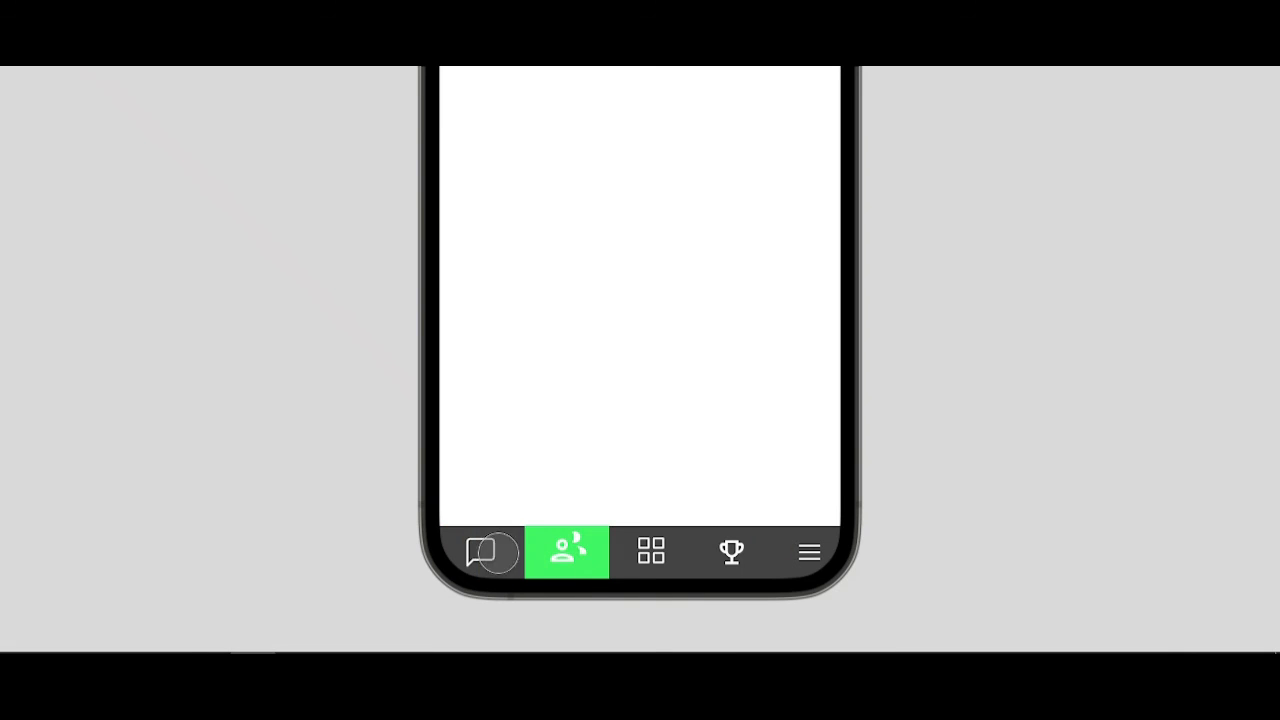
pyautogui.click(484, 562)
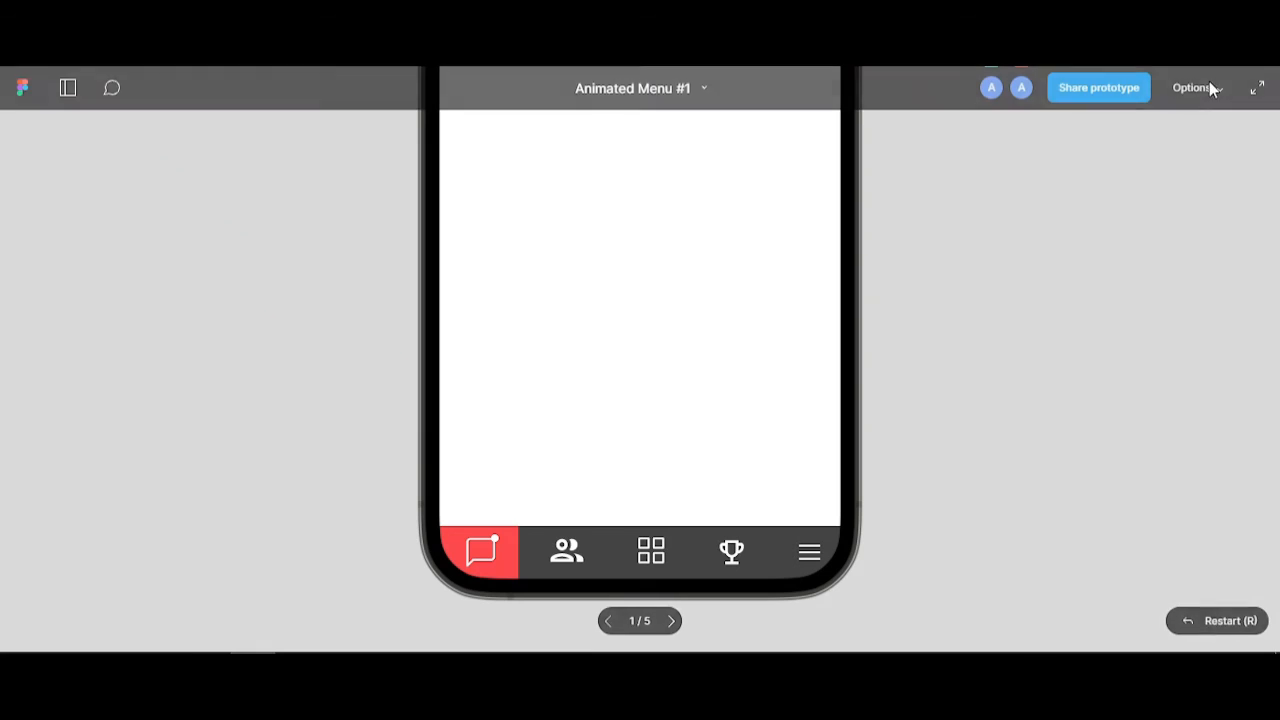
# - Try the Fill scaling for the prototype preview and return it to full size at 100%
pyautogui.click(1207, 90)
pyautogui.click(1205, 179)
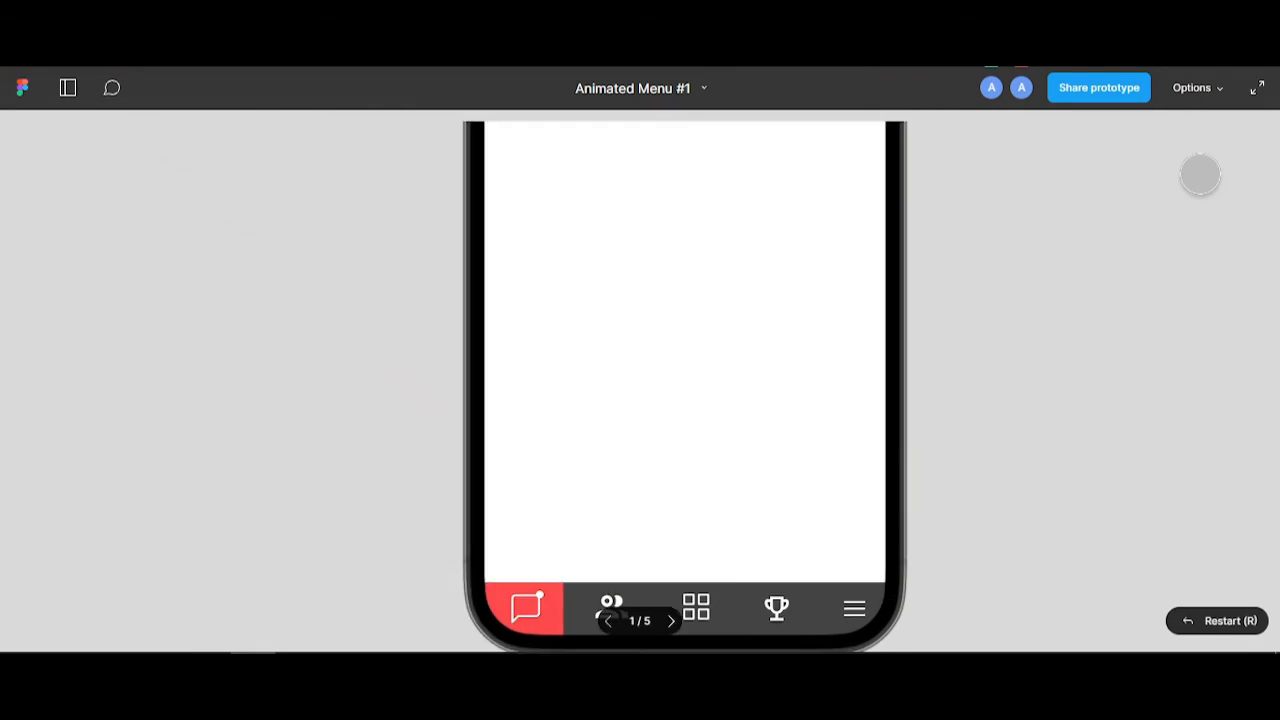
pyautogui.click(1208, 100)
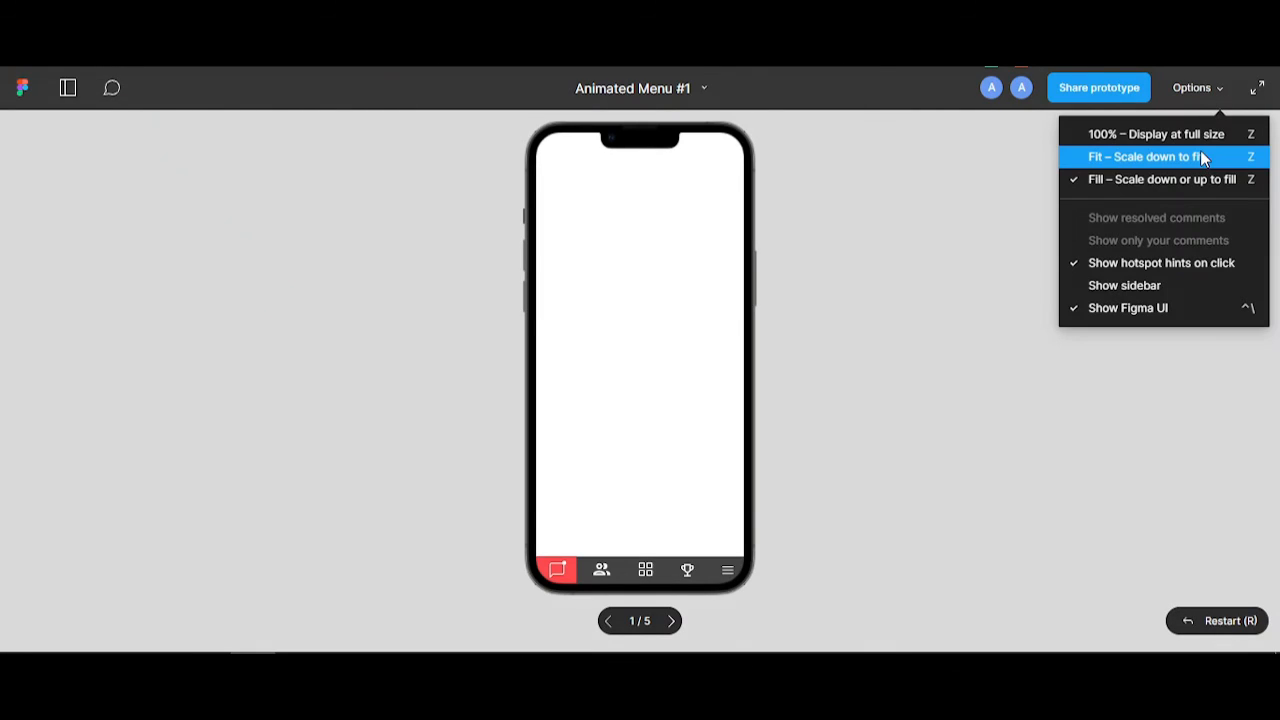
pyautogui.click(1200, 133)
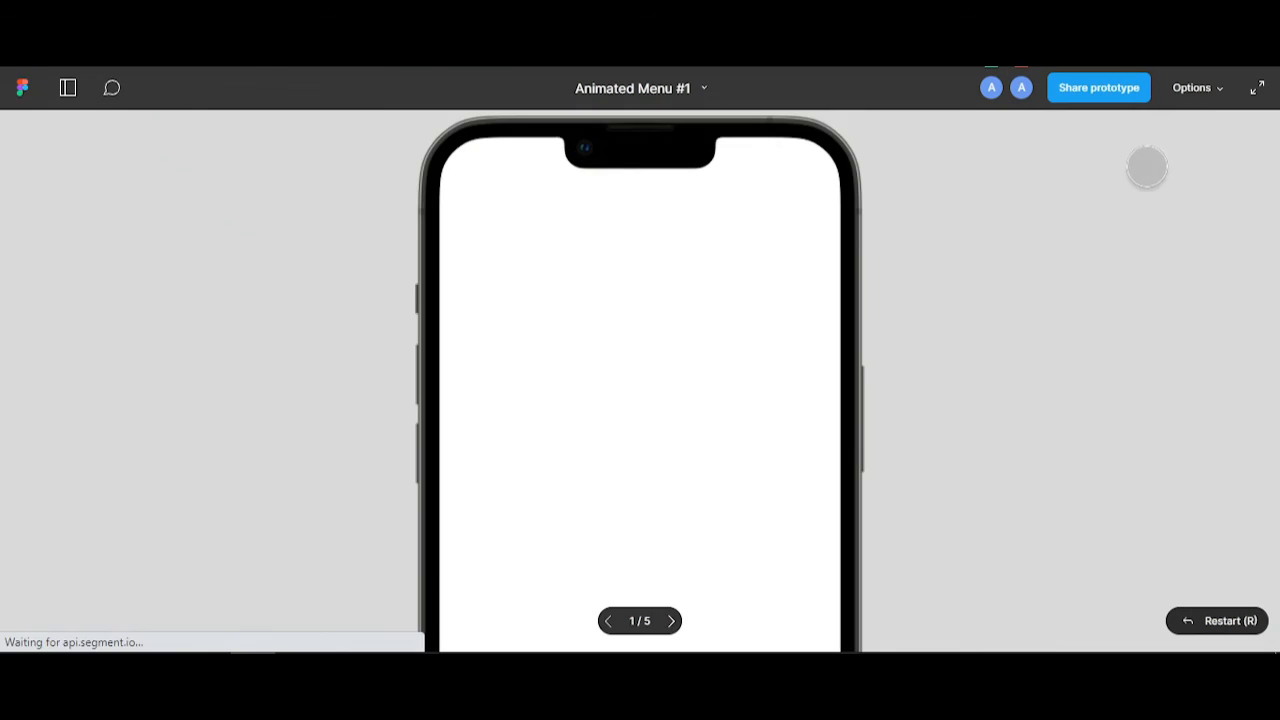
# - Recheck the transition between the people and message icons at full size, ending on the message icon
pyautogui.scroll(-5, 960, 443)
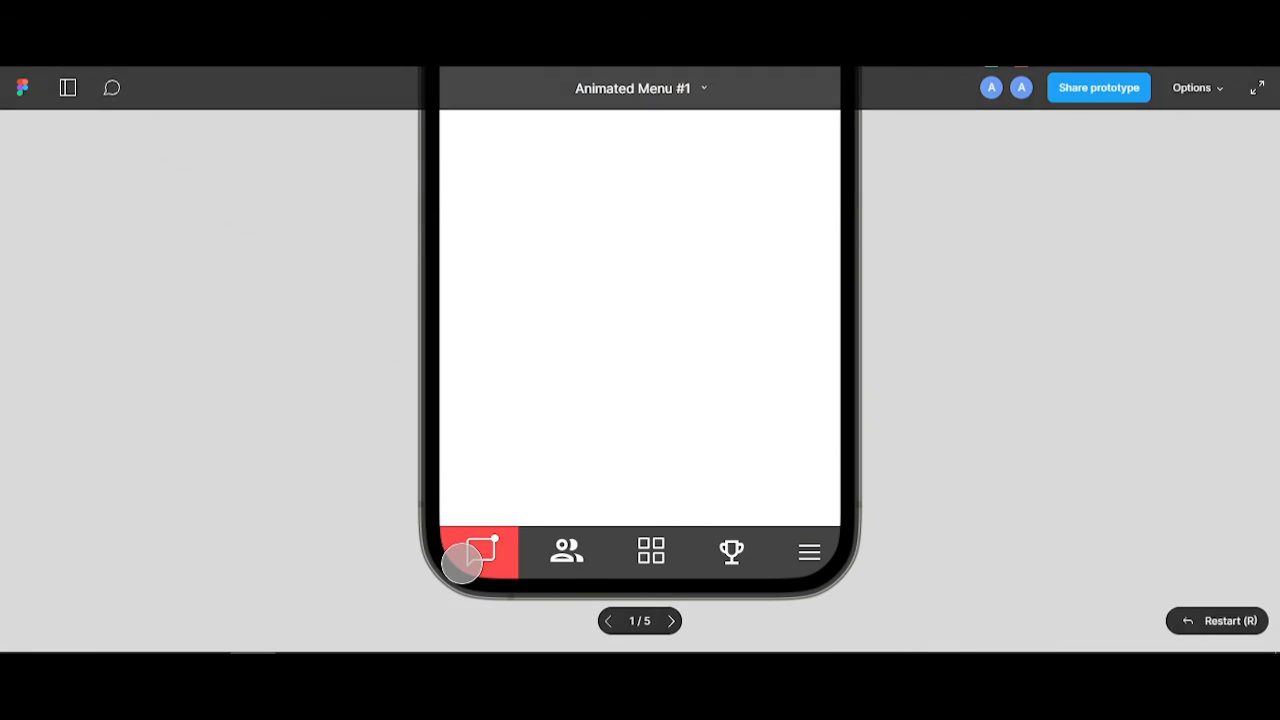
pyautogui.click(566, 551)
pyautogui.click(486, 549)
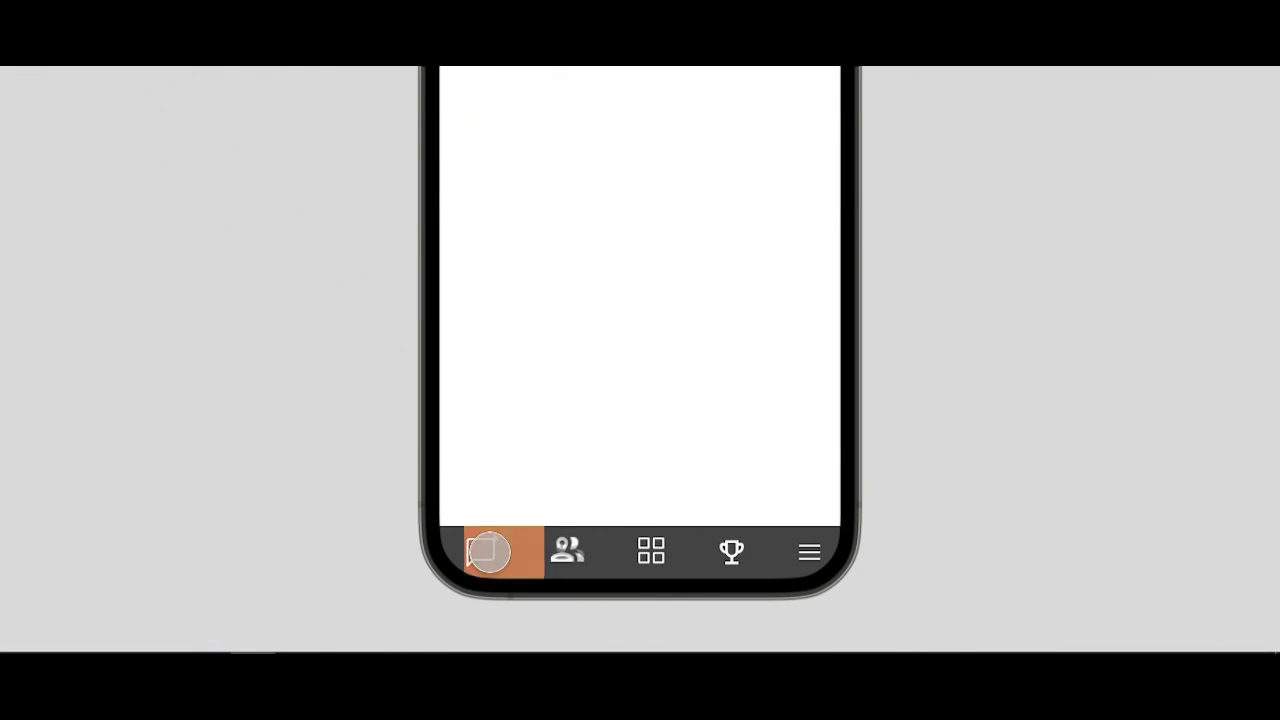
pyautogui.click(560, 551)
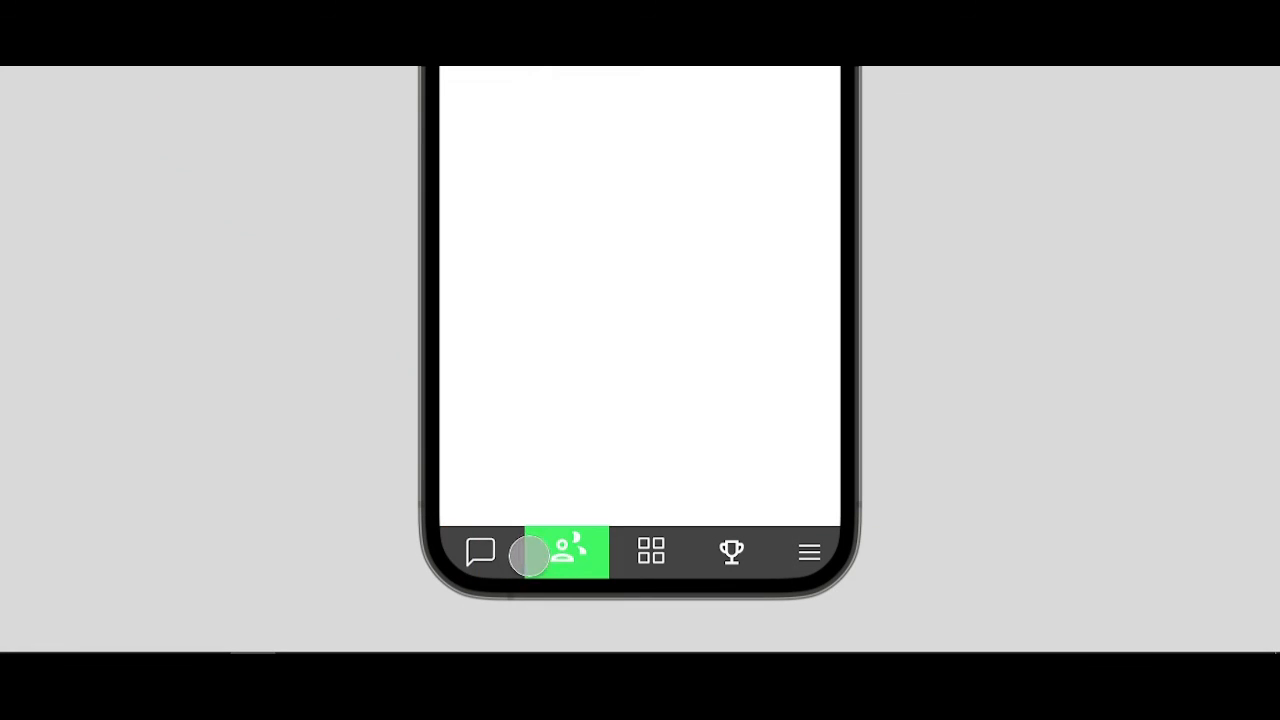
pyautogui.click(488, 555)
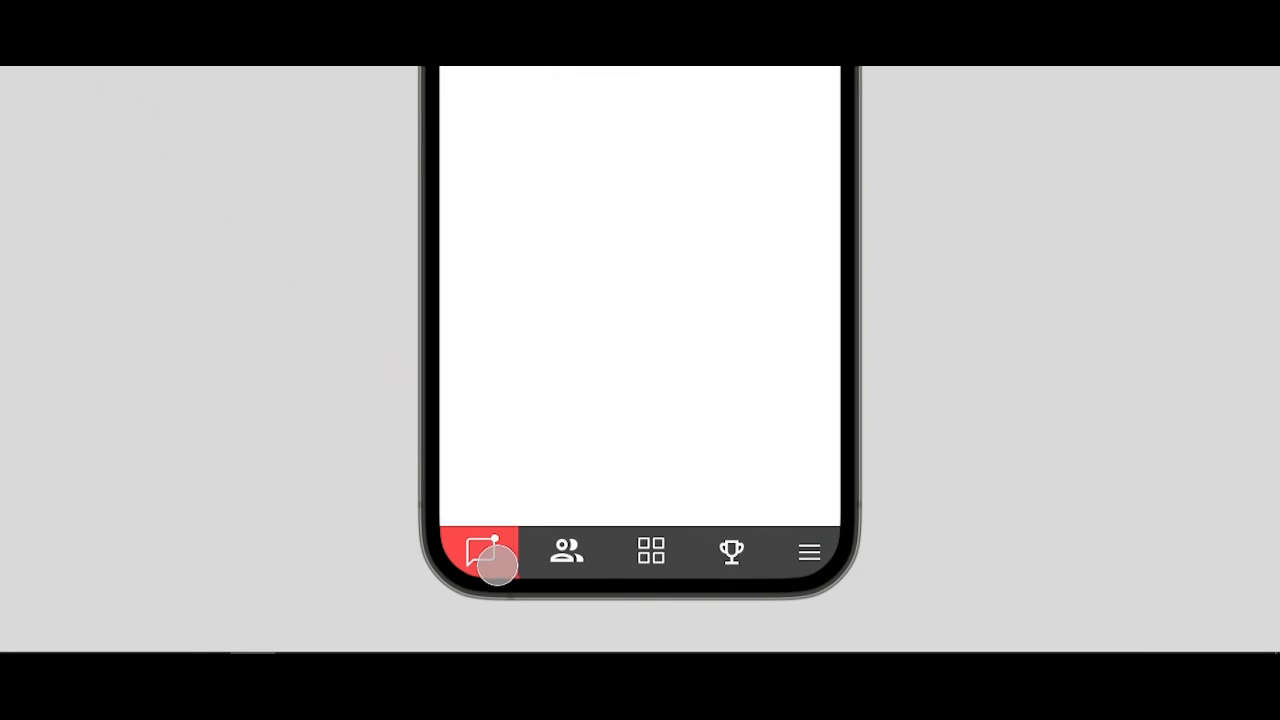